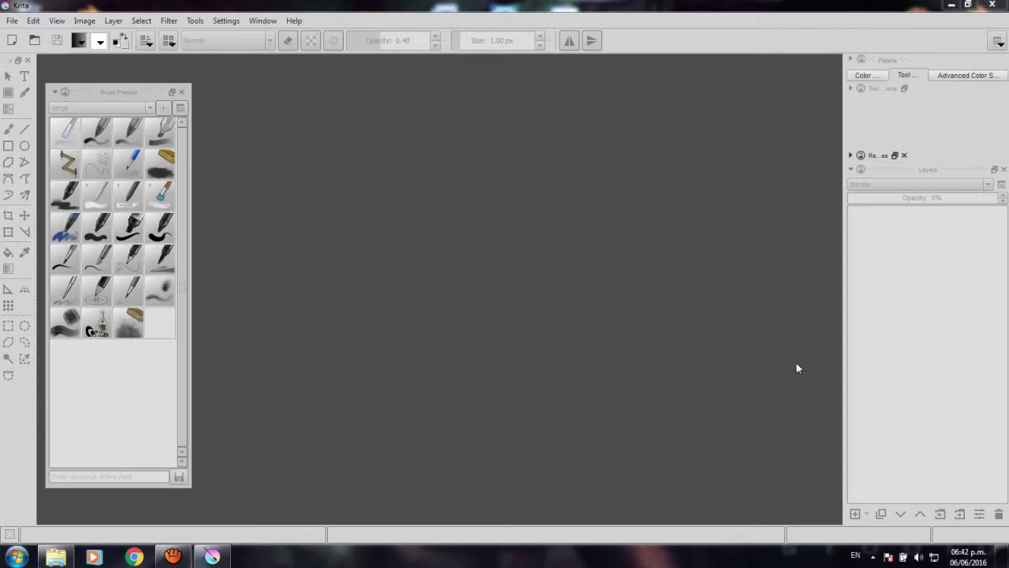
# Create a new Custom Document in portrait orientation at 1754 × 2480 px.
pyautogui.click(12, 21)
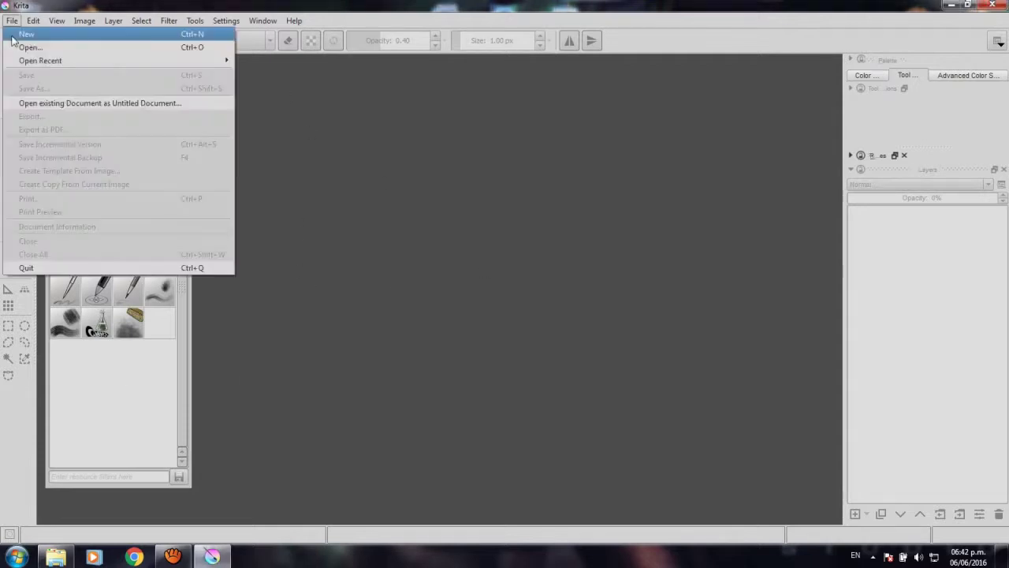
pyautogui.click(90, 38)
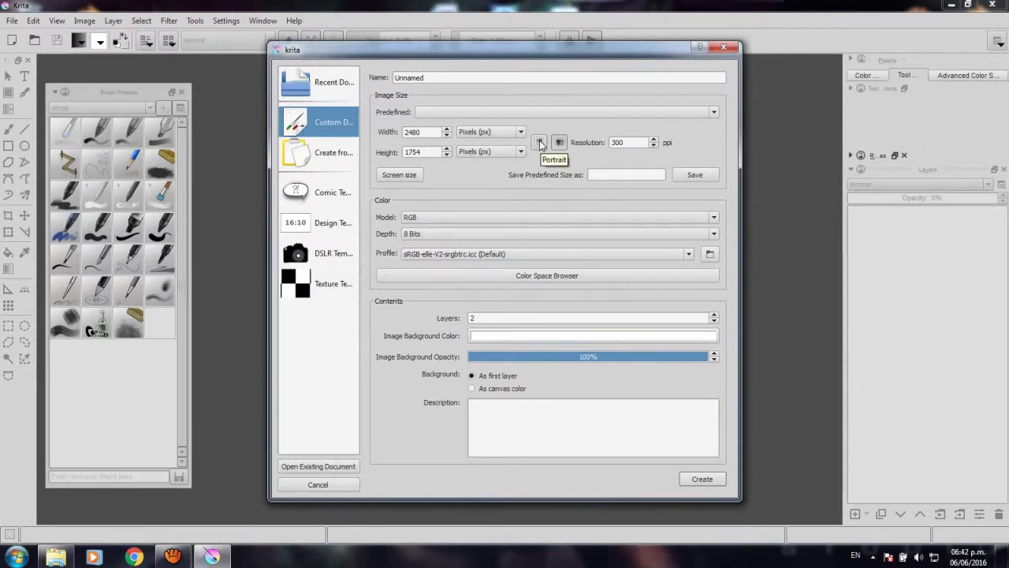
pyautogui.click(540, 143)
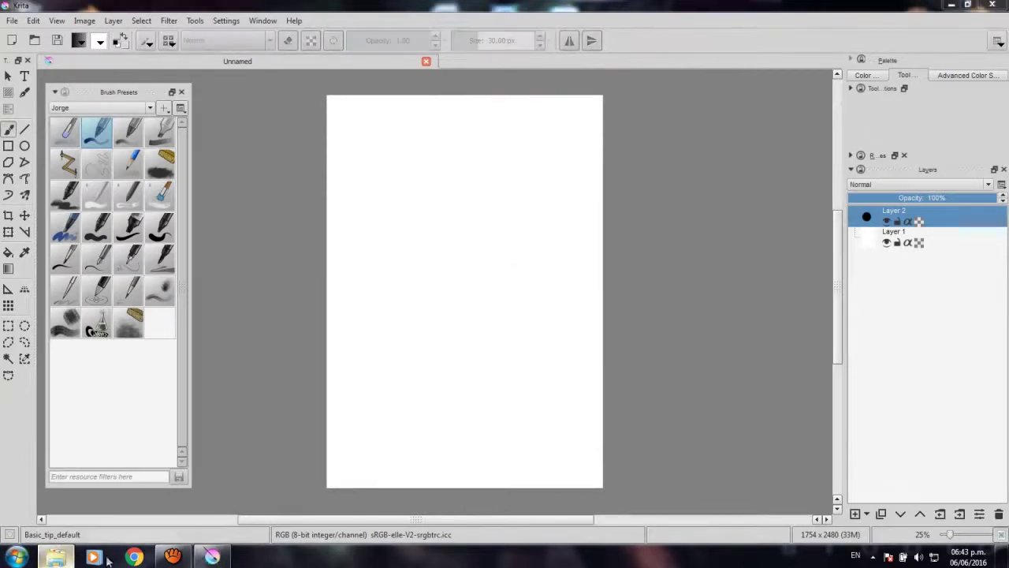
# Drag the Deadpool Bar (Boceto) sketch file into Krita as a new layer.
pyautogui.click(67, 560)
pyautogui.click(145, 95)
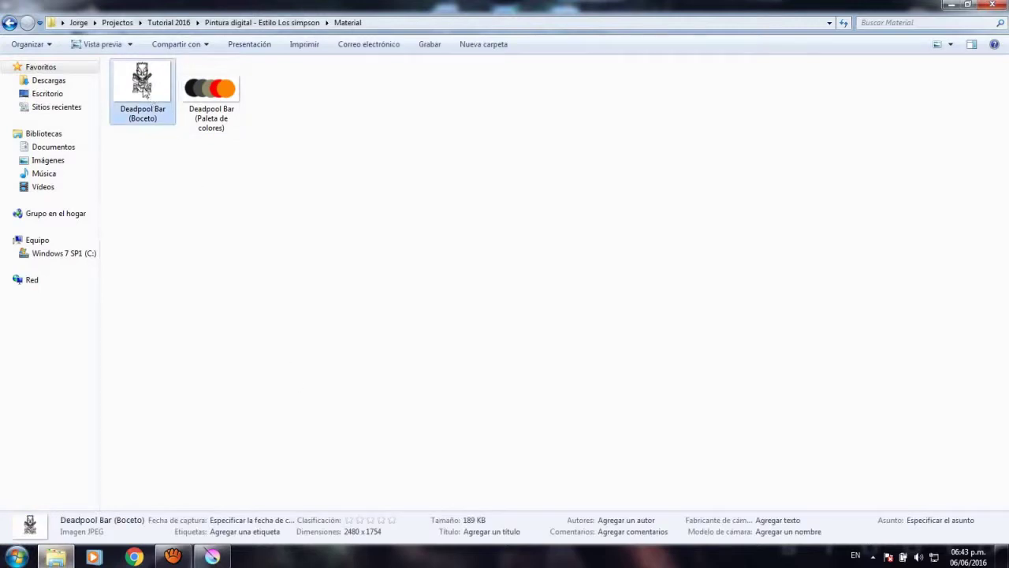
pyautogui.moveTo(141, 85)
pyautogui.mouseDown()
pyautogui.moveTo(211, 552)
pyautogui.moveTo(439, 280)
pyautogui.mouseUp()
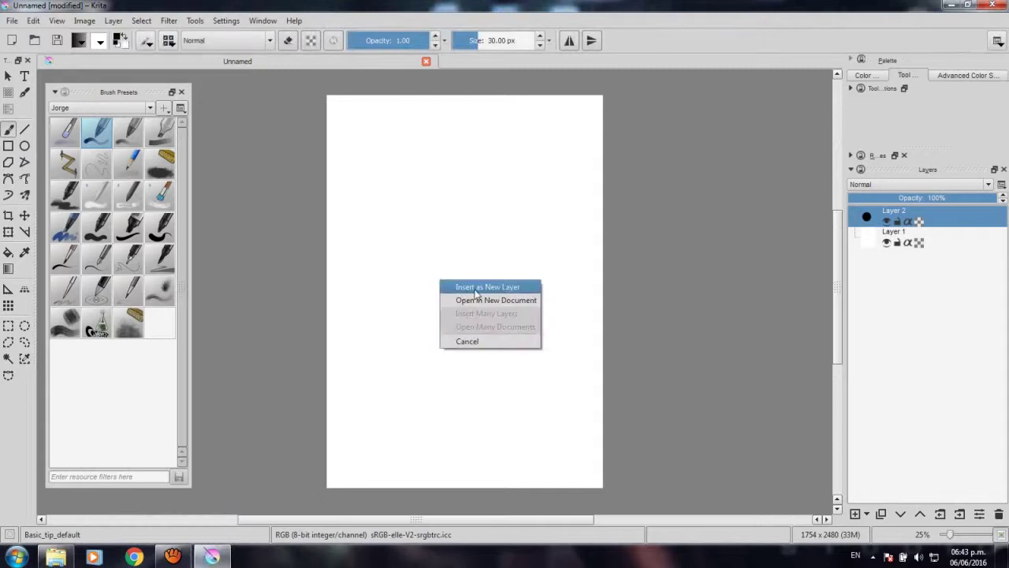
pyautogui.click(506, 289)
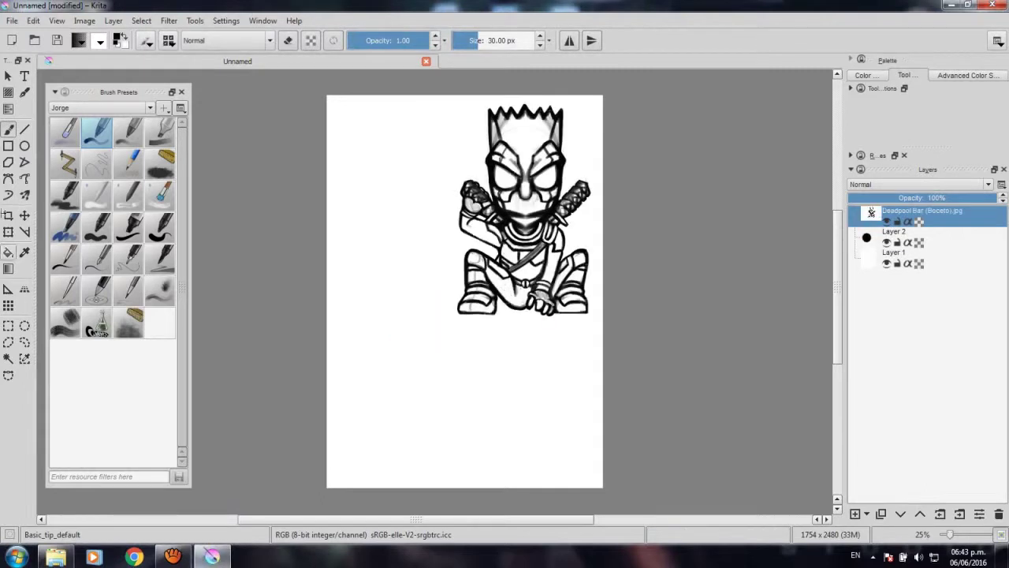
# Move and enlarge the sketch with the Transform tool so it fills the page.
pyautogui.click(7, 231)
pyautogui.moveTo(555, 188)
pyautogui.mouseDown()
pyautogui.moveTo(491, 210)
pyautogui.moveTo(447, 192)
pyautogui.mouseUp()
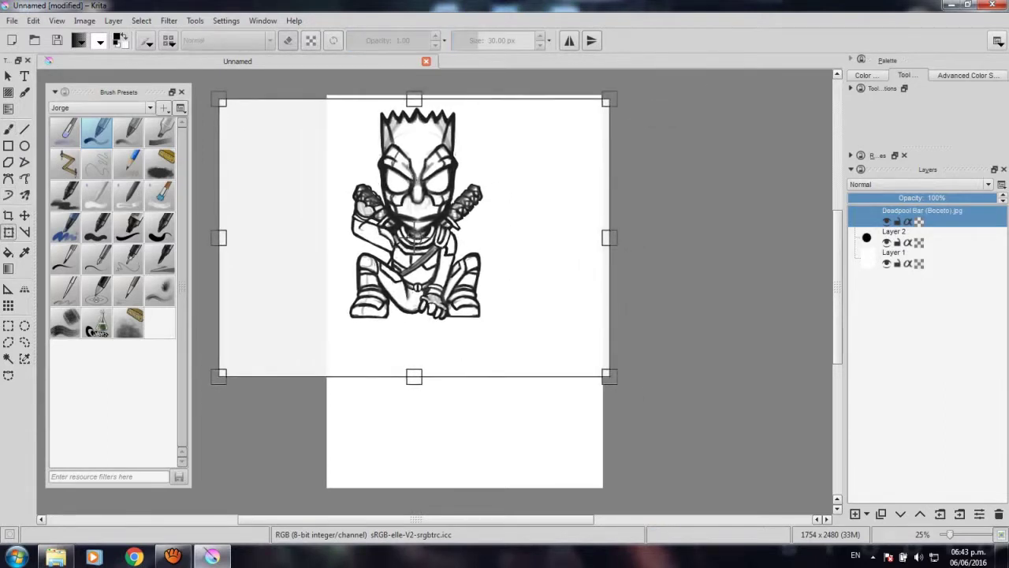
pyautogui.moveTo(597, 395)
pyautogui.mouseDown()
pyautogui.moveTo(698, 485)
pyautogui.moveTo(735, 492)
pyautogui.mouseUp()
pyautogui.moveTo(592, 281)
pyautogui.mouseDown()
pyautogui.moveTo(585, 297)
pyautogui.moveTo(559, 287)
pyautogui.moveTo(571, 294)
pyautogui.mouseUp()
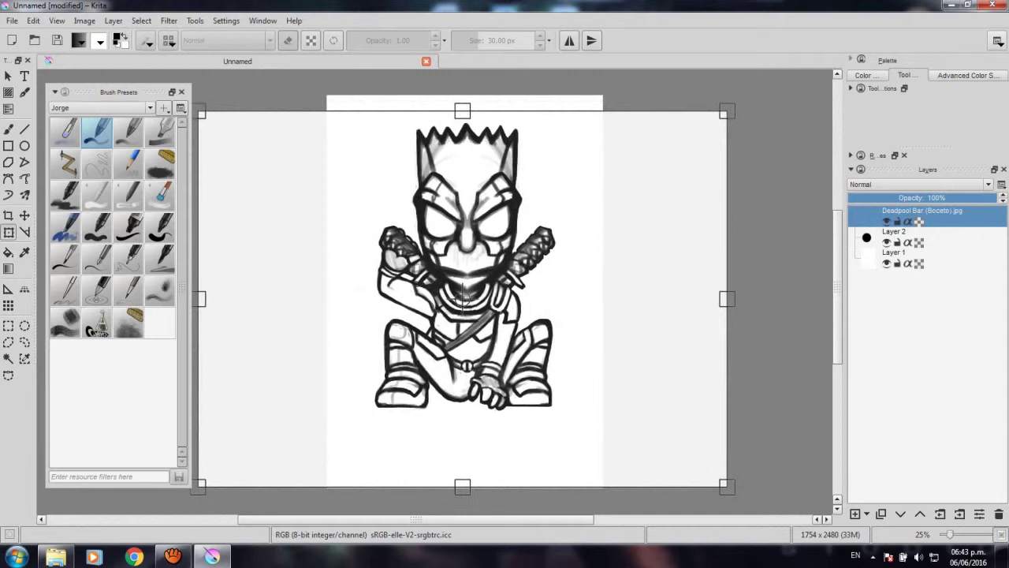
pyautogui.press('Return')
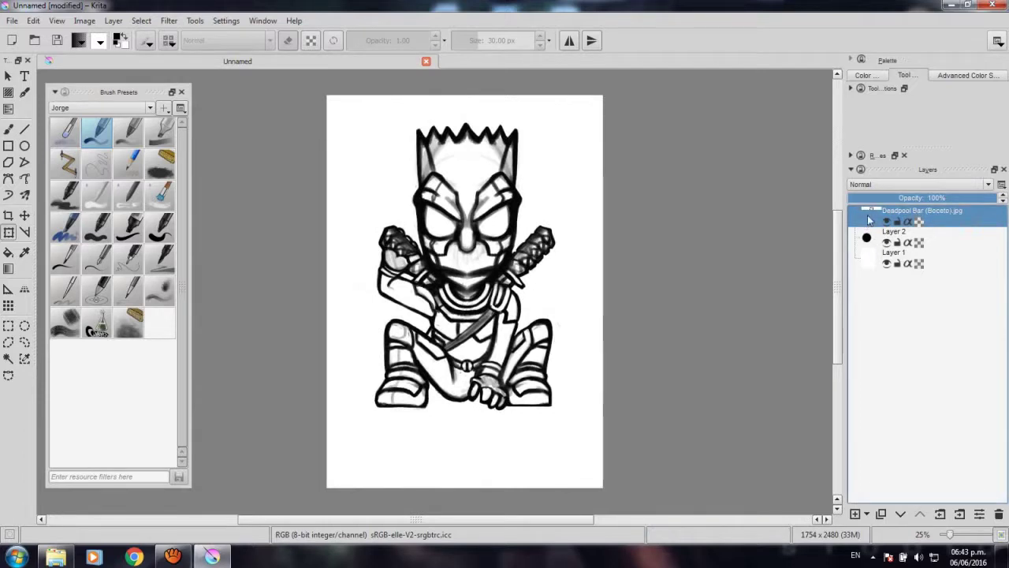
# Delete the empty Layer 2 and move the sketch onto a fresh pasted layer, deleting the original.
pyautogui.click(867, 237)
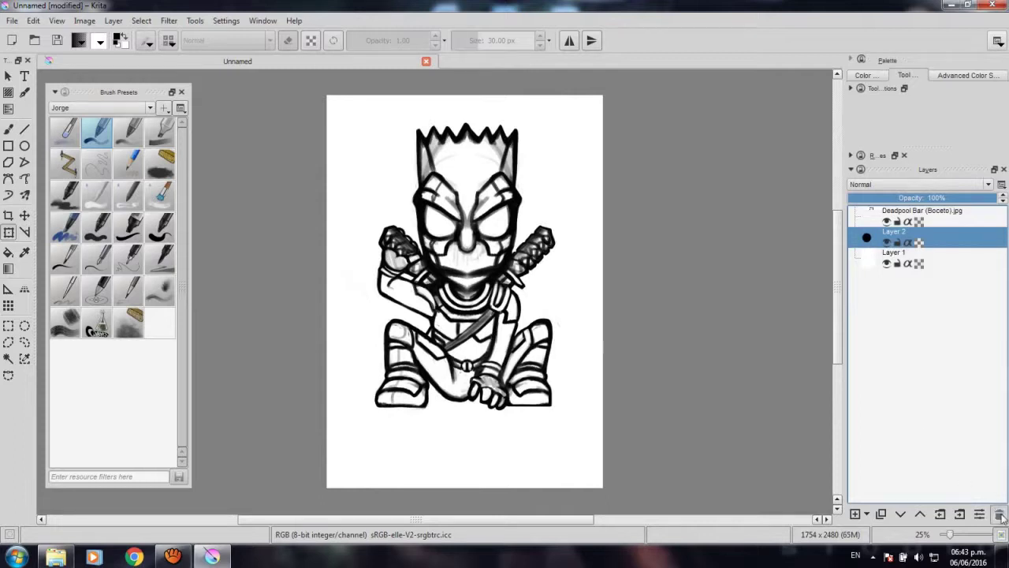
pyautogui.click(1000, 514)
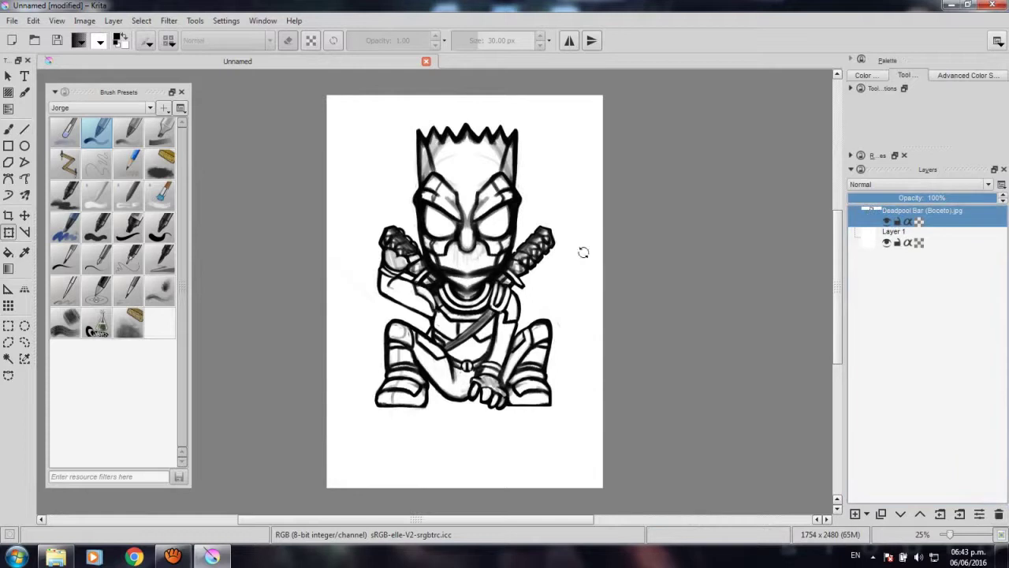
pyautogui.hotkey('ctrl', 'a')
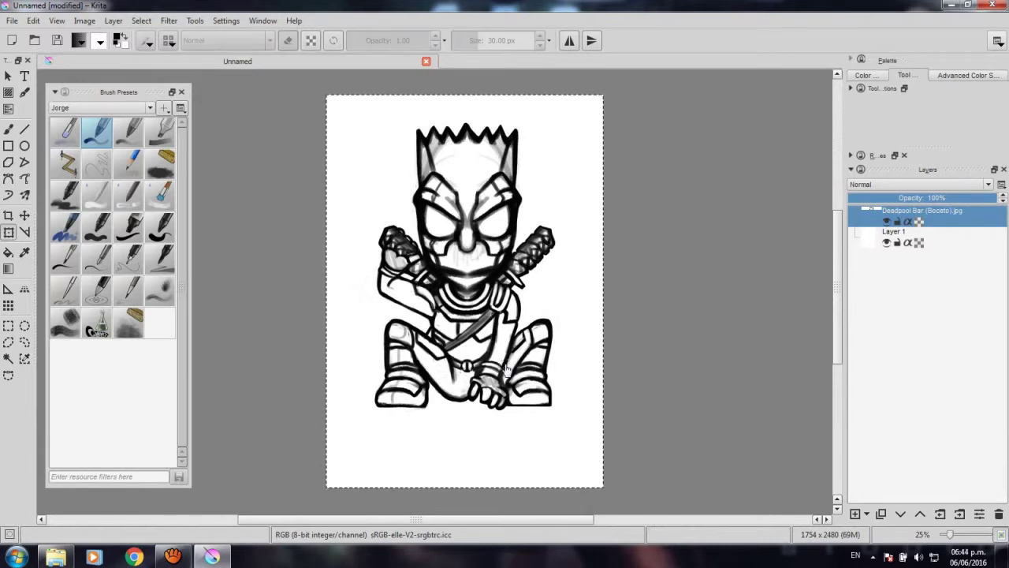
pyautogui.press('Delete')
pyautogui.hotkey('ctrl', 'v')
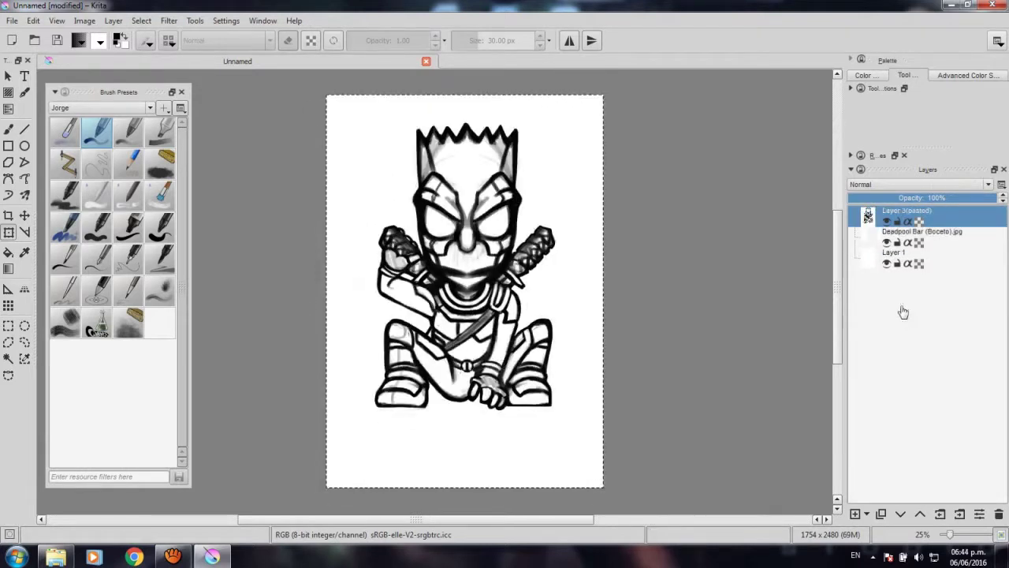
pyautogui.click(872, 241)
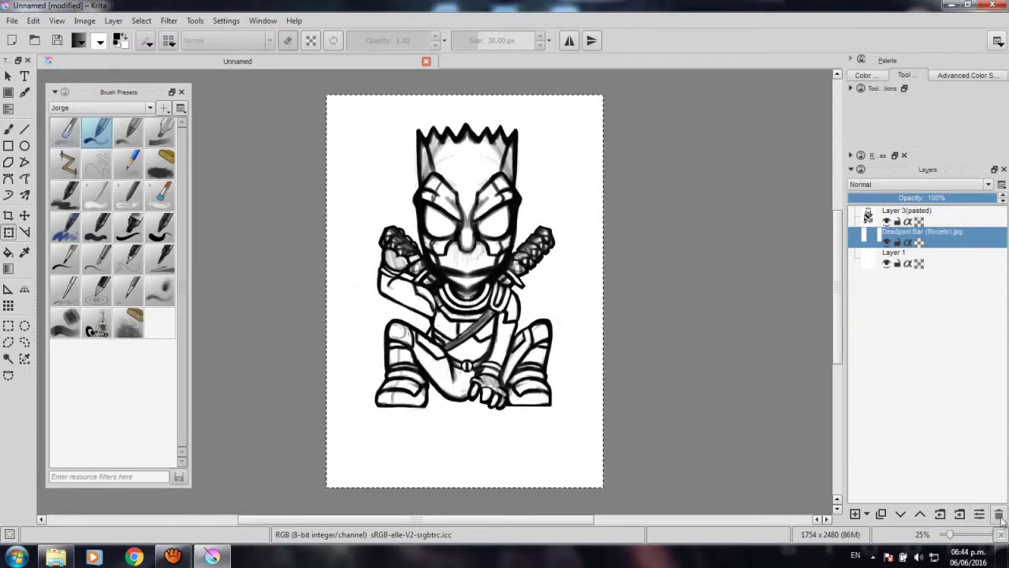
pyautogui.click(998, 513)
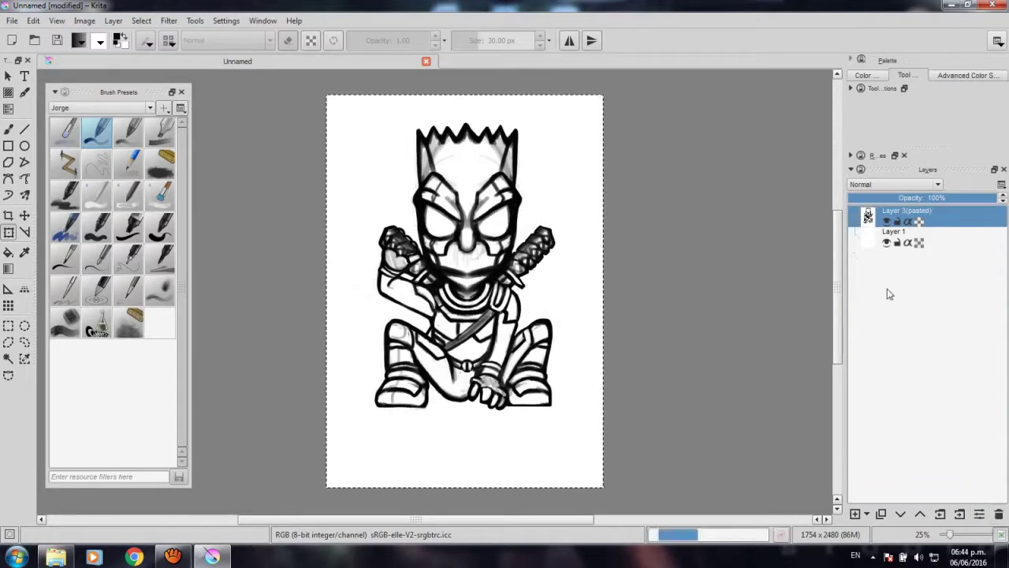
# Rename the pasted layer to 'Deadpool Bar' and clear the selection.
pyautogui.doubleClick(899, 211)
pyautogui.press('capslock')
pyautogui.write('Deadpool')
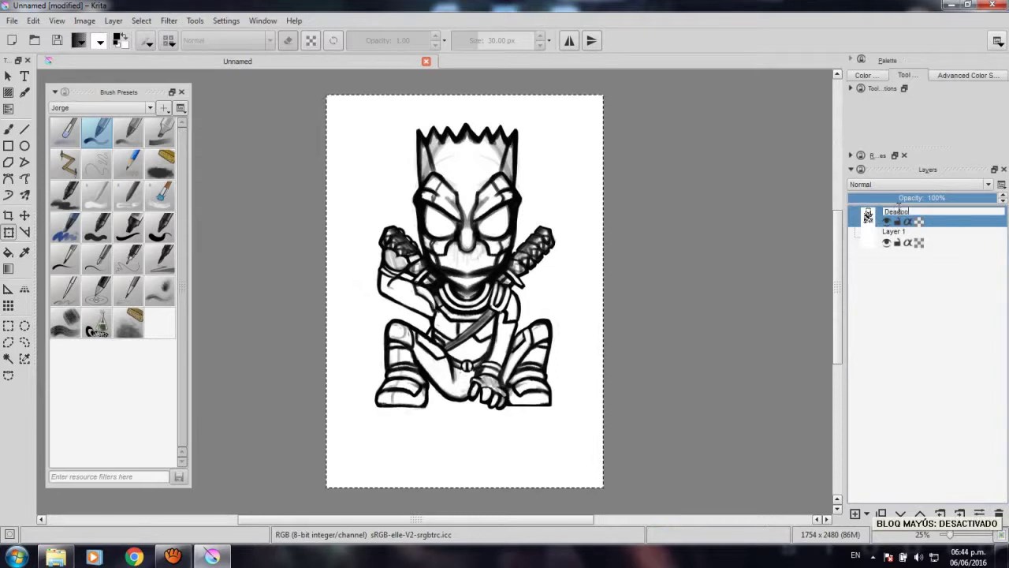
pyautogui.write(' Bar')
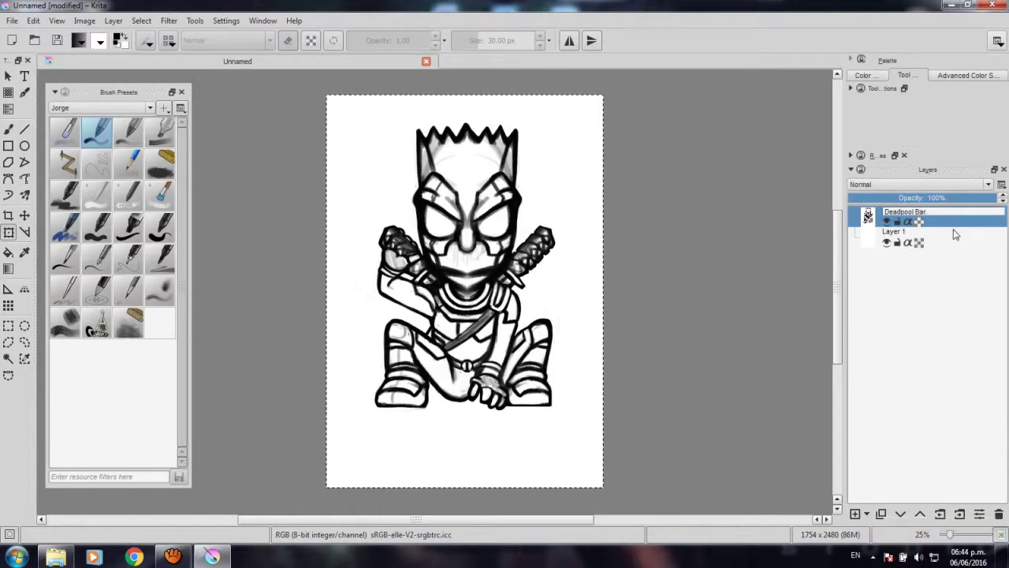
pyautogui.press('Return')
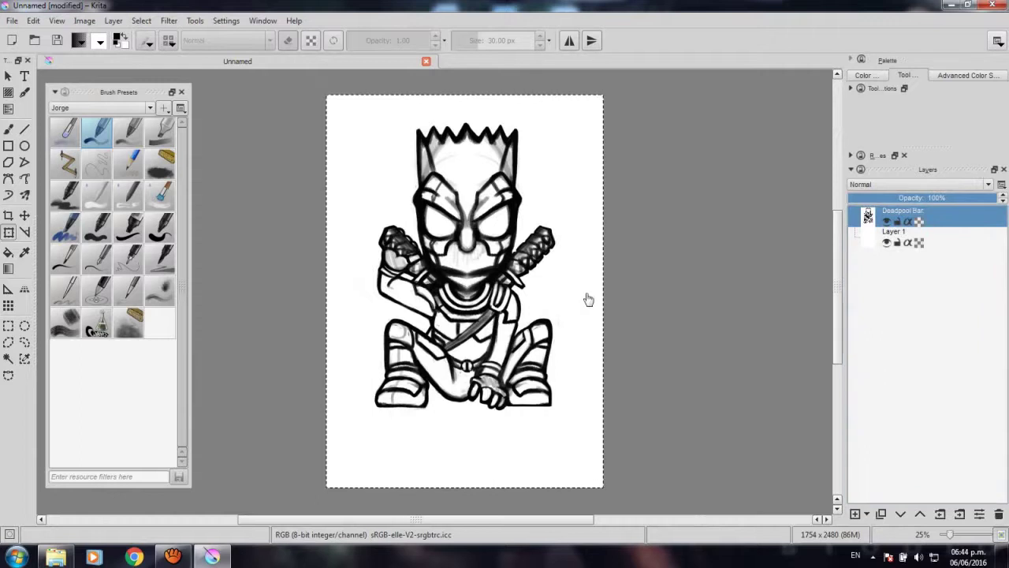
pyautogui.hotkey('ctrl', 'shift', 'a')
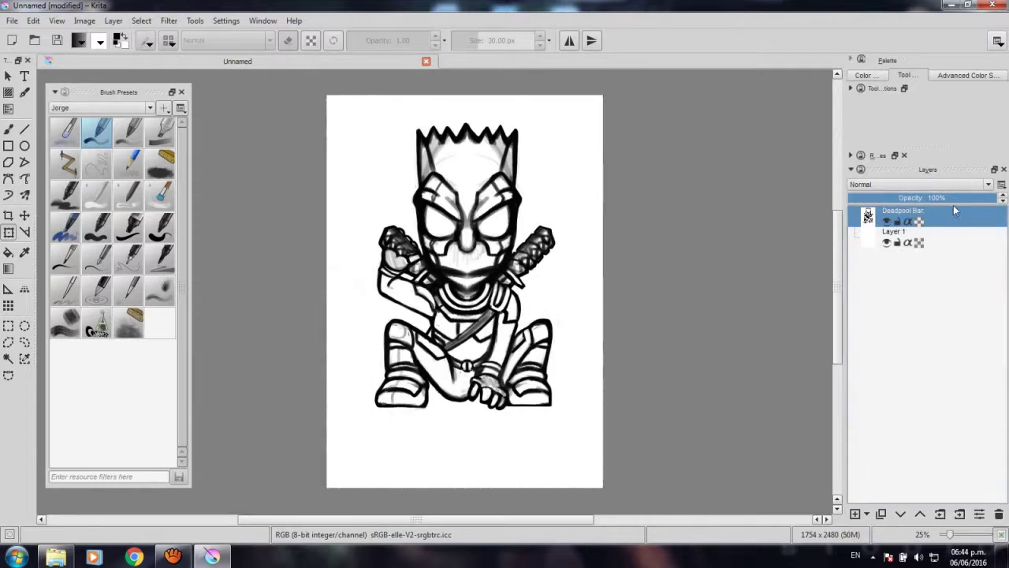
# Switch off the Deadpool Bar layer's blue channel and lower its opacity to 29%.
pyautogui.click(979, 514)
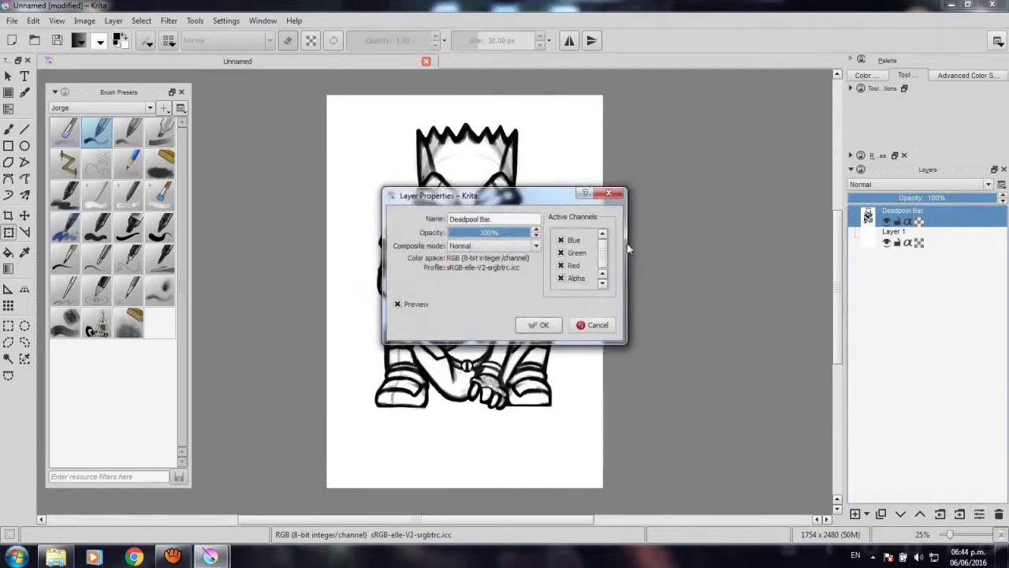
pyautogui.moveTo(493, 197); pyautogui.dragTo(491, 241)
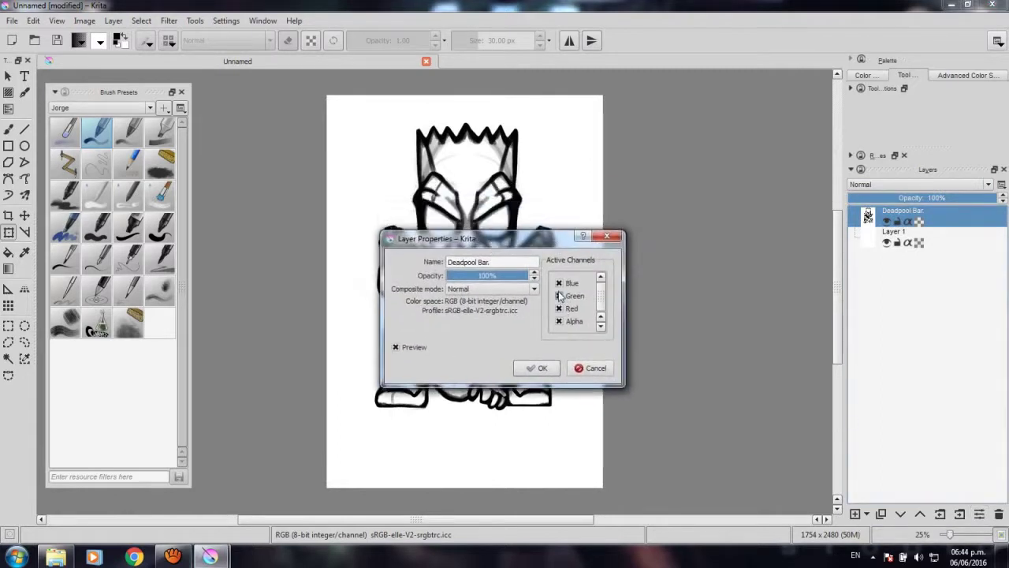
pyautogui.click(559, 283)
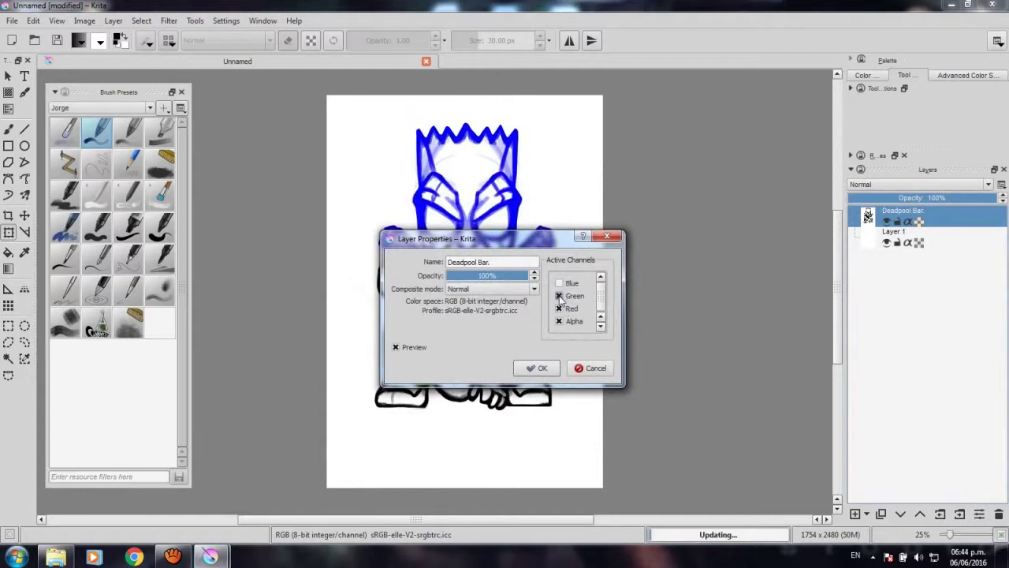
pyautogui.moveTo(520, 238)
pyautogui.mouseDown()
pyautogui.moveTo(713, 240)
pyautogui.moveTo(726, 223)
pyautogui.mouseUp()
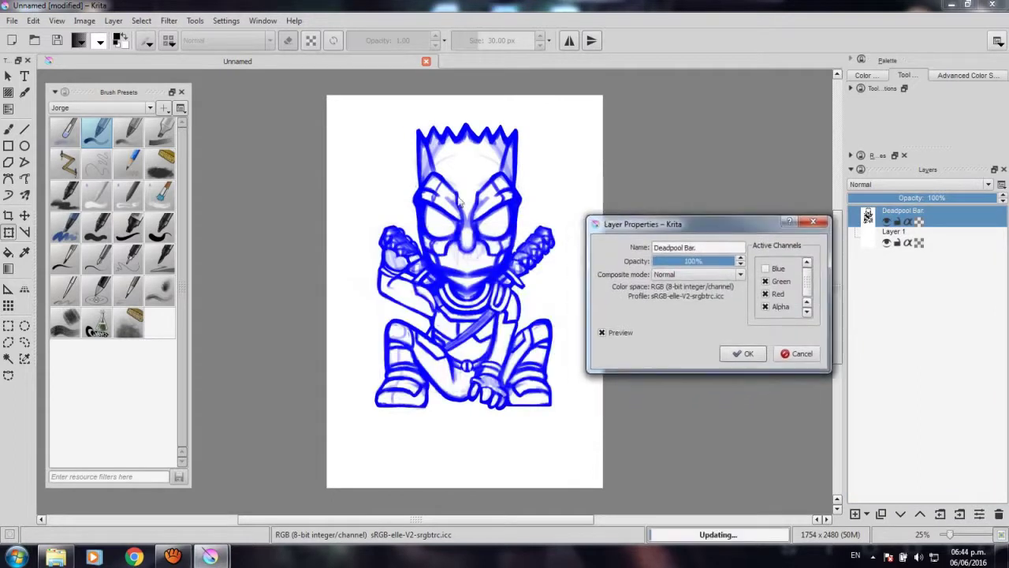
pyautogui.click(764, 268)
pyautogui.click(765, 281)
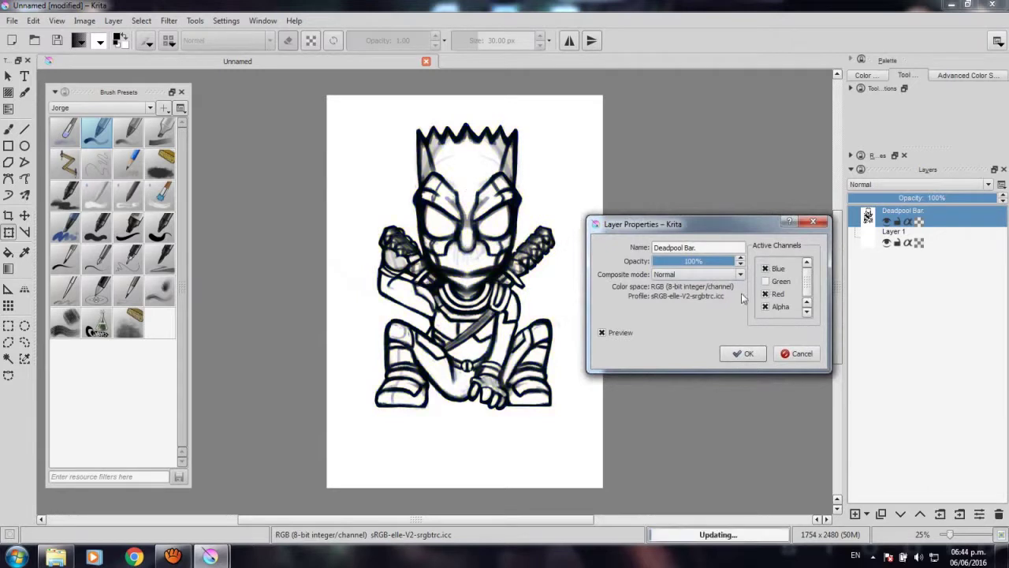
pyautogui.click(765, 281)
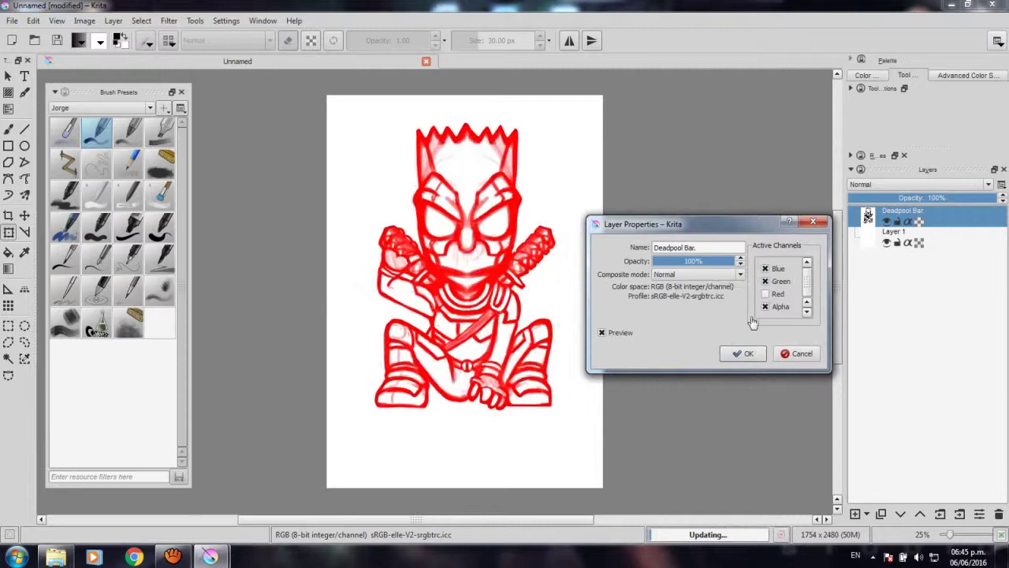
pyautogui.click(765, 293)
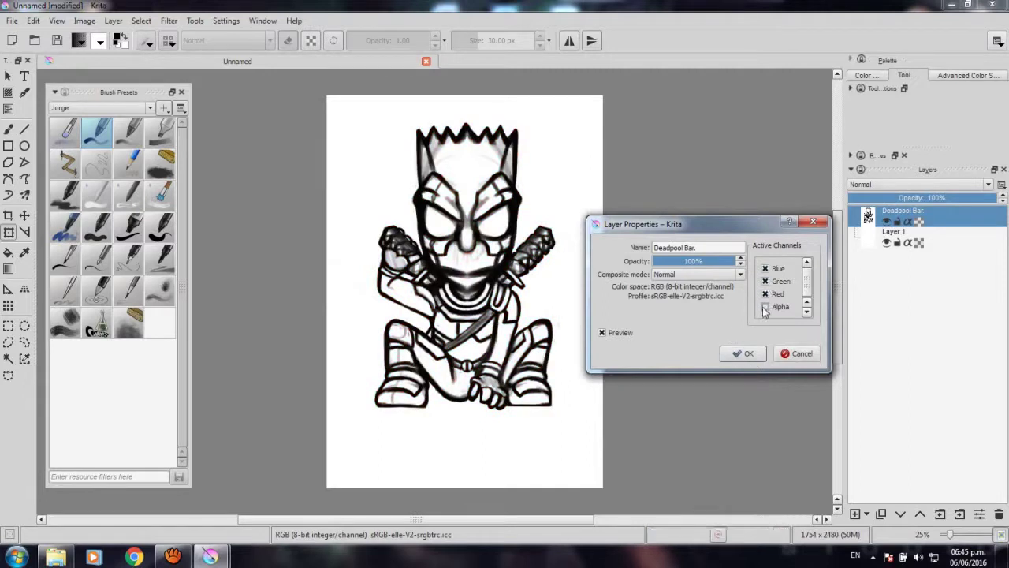
pyautogui.click(765, 269)
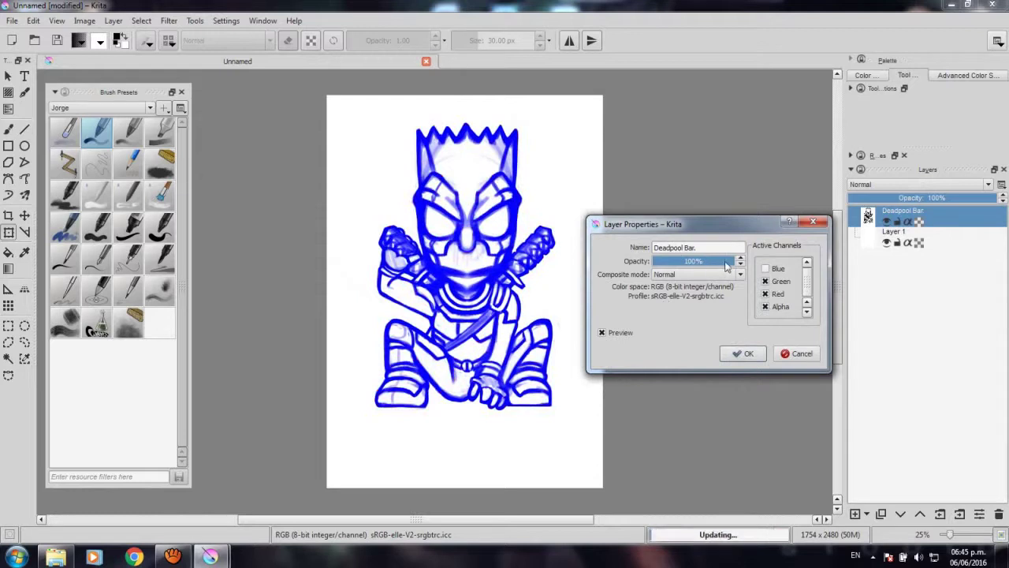
pyautogui.moveTo(725, 268); pyautogui.dragTo(679, 266)
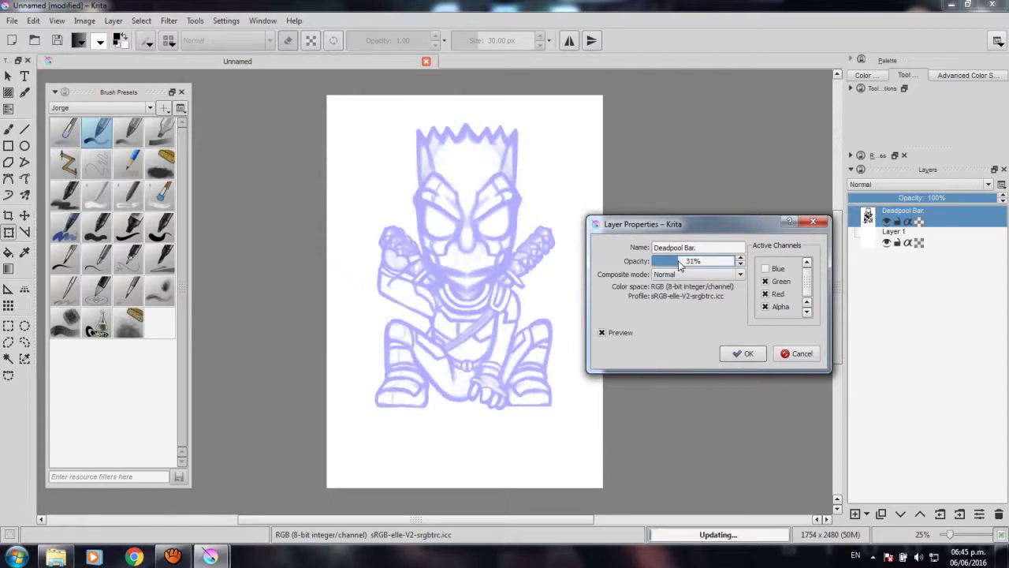
pyautogui.click(750, 353)
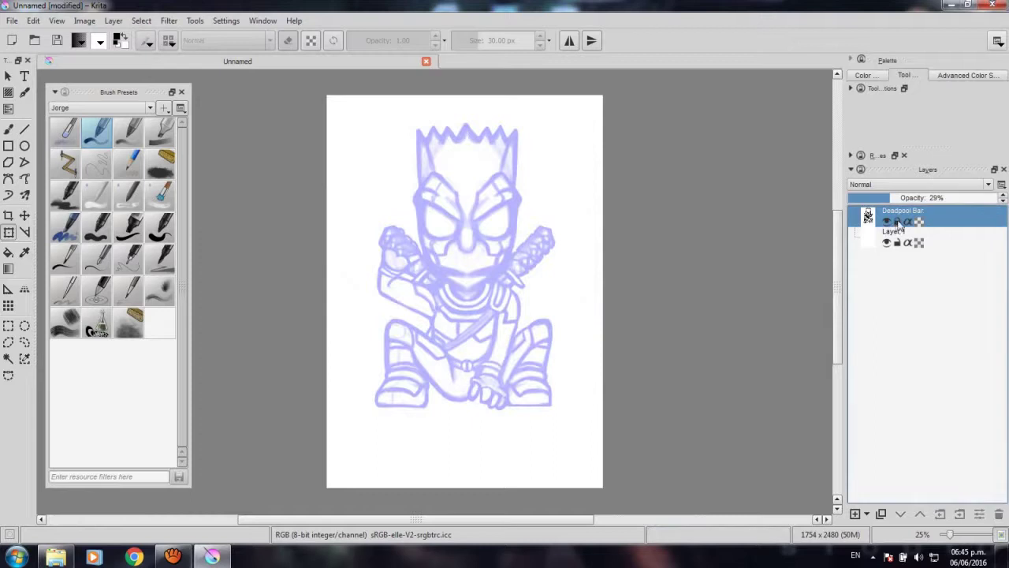
# Add an empty layer above the sketch and zoom in on the head and chest.
pyautogui.click(855, 513)
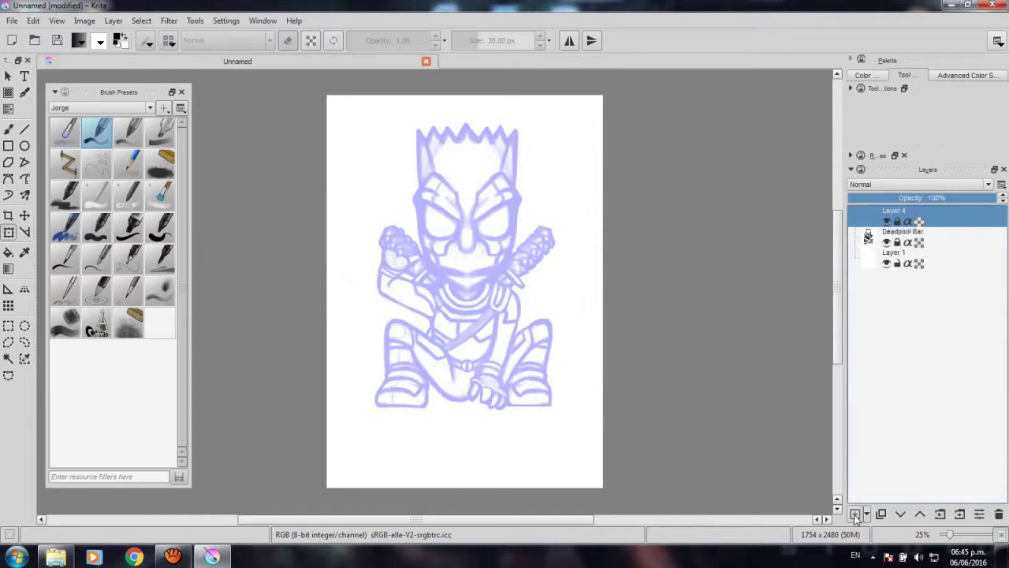
pyautogui.moveTo(463, 262)
pyautogui.mouseDown()
pyautogui.moveTo(476, 301)
pyautogui.moveTo(462, 229)
pyautogui.mouseUp()
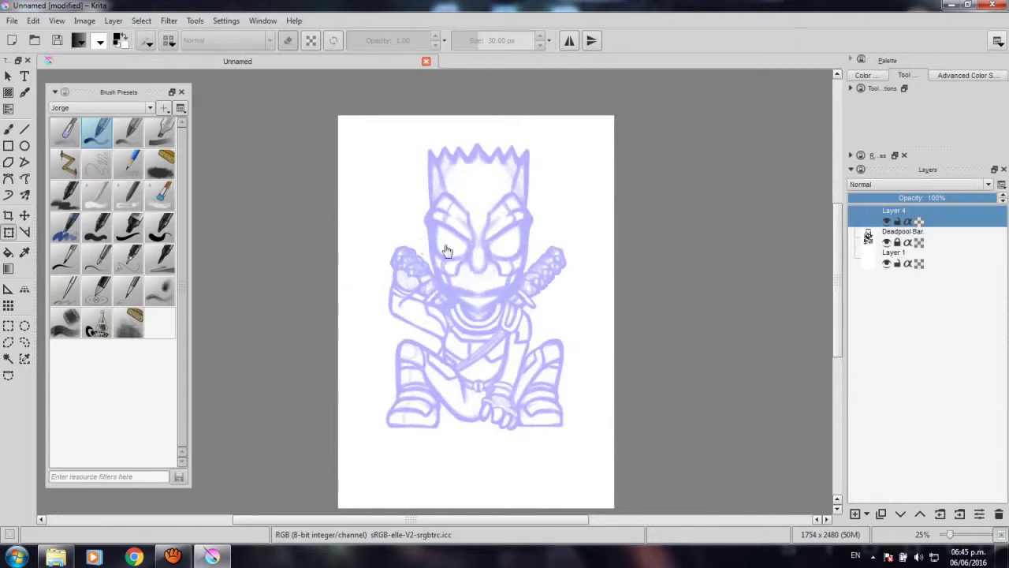
pyautogui.moveTo(514, 268); pyautogui.dragTo(508, 245)
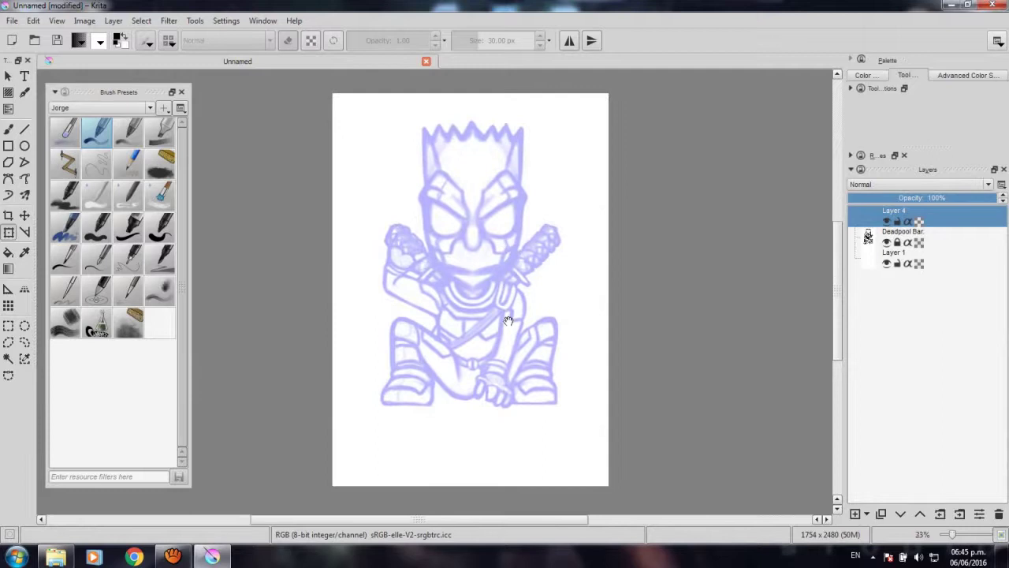
pyautogui.scroll(3, 462, 169)
pyautogui.scroll(-1, 540, 320)
pyautogui.scroll(1, 539, 357)
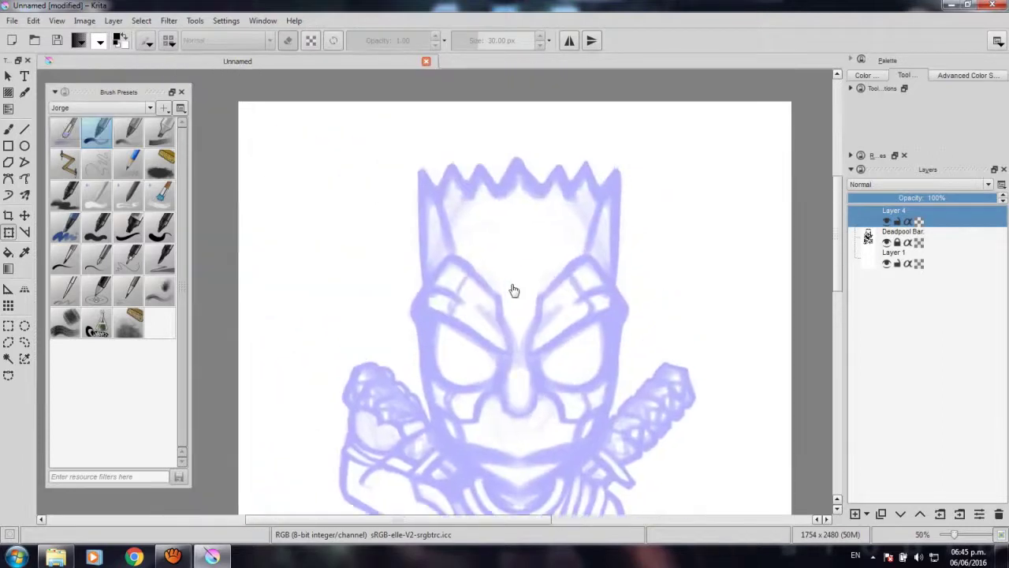
pyautogui.scroll(1, 512, 289)
pyautogui.moveTo(531, 310); pyautogui.dragTo(507, 287)
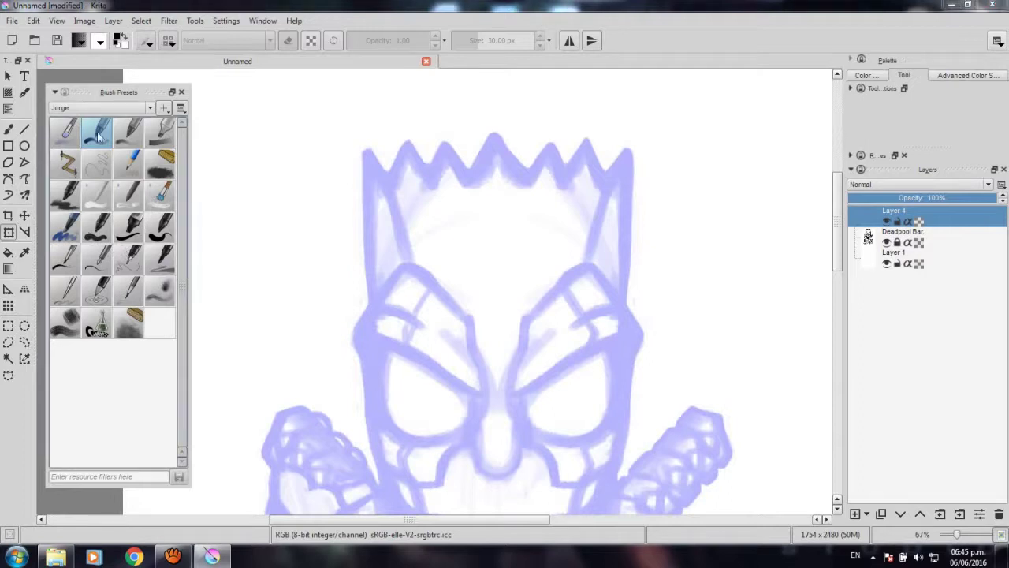
# Show All brush preset tags and choose the Basic_tip_default preset.
pyautogui.click(93, 108)
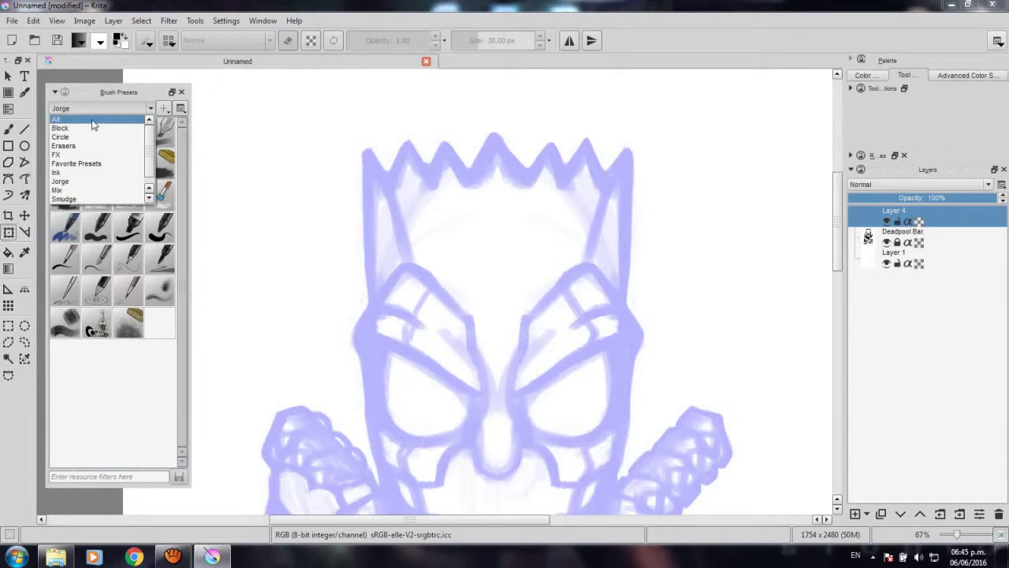
pyautogui.click(93, 120)
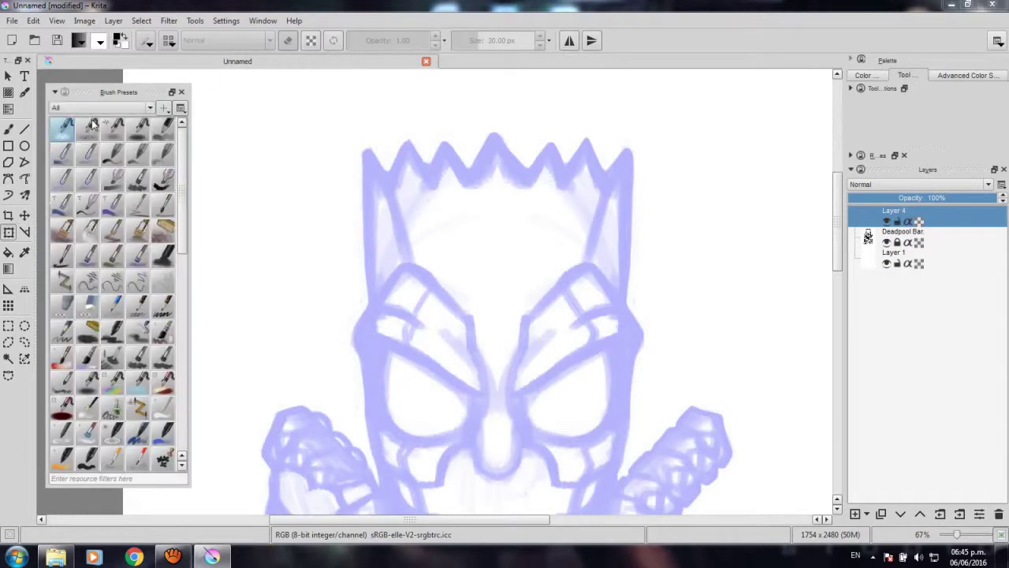
pyautogui.click(115, 160)
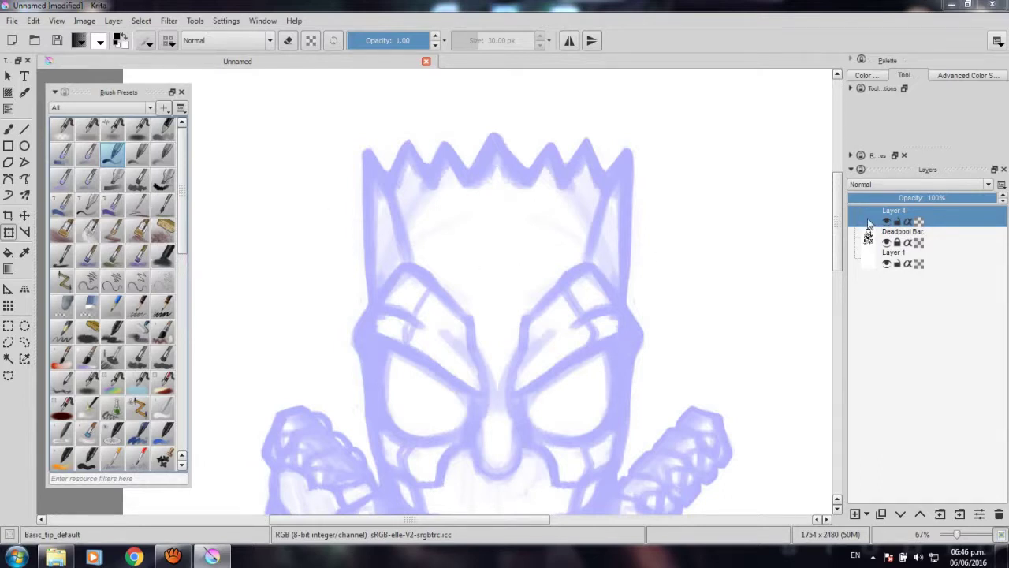
# Switch to the Freehand Brush and try a 4 px size, undoing the test strokes.
pyautogui.click(8, 129)
pyautogui.moveTo(300, 216); pyautogui.dragTo(339, 263)
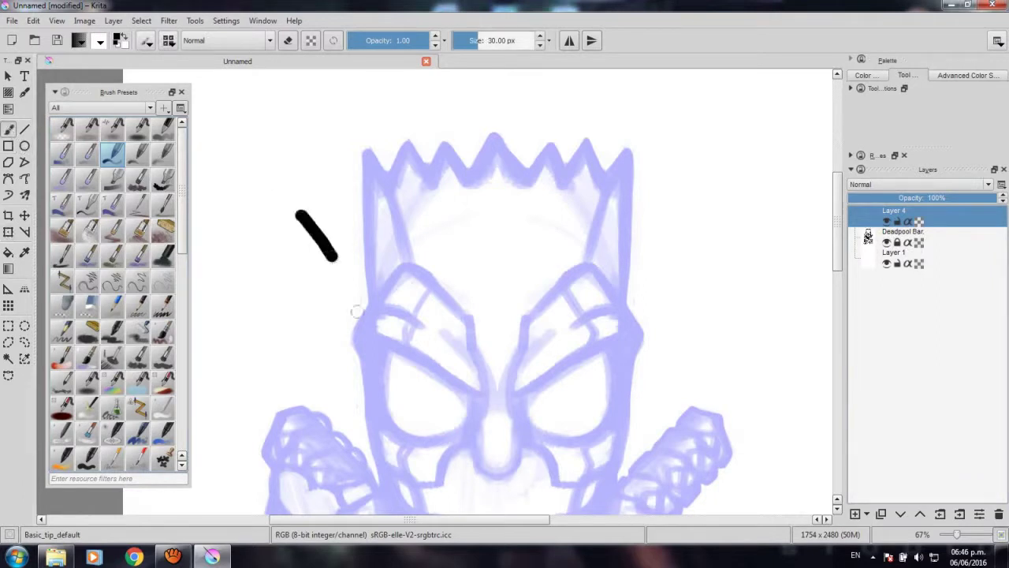
pyautogui.hotkey('ctrl', 'z')
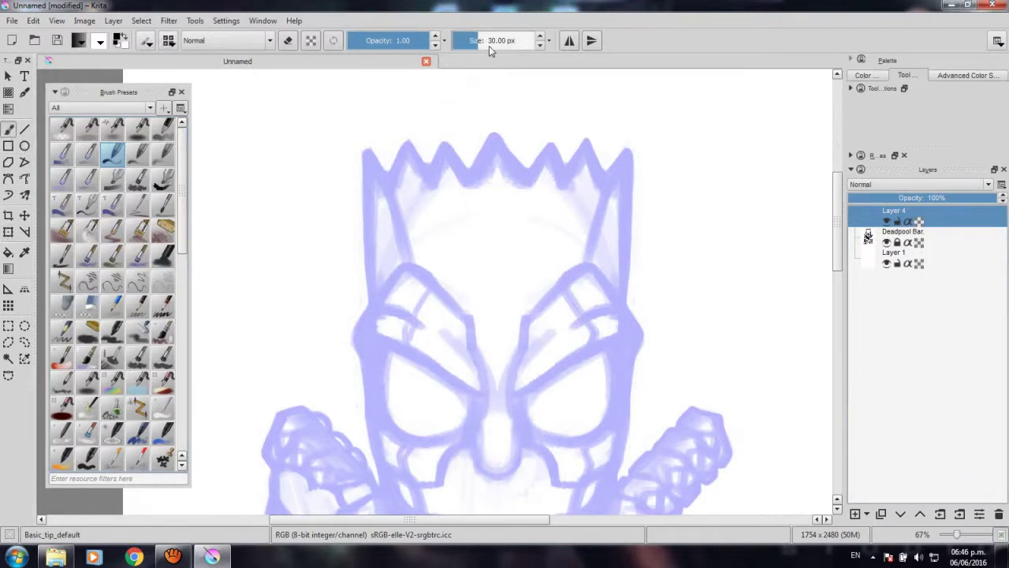
pyautogui.moveTo(489, 50); pyautogui.dragTo(492, 47)
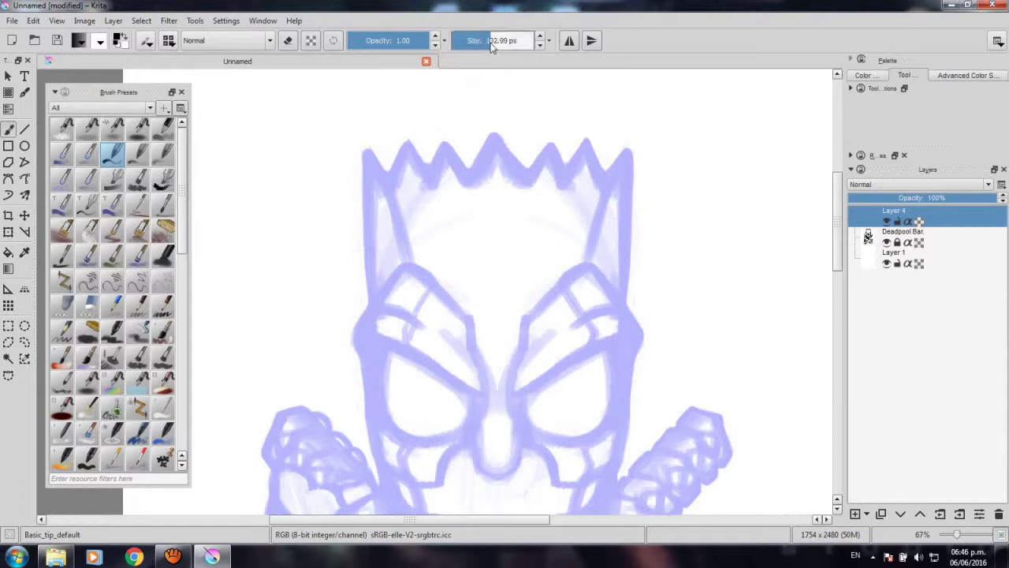
pyautogui.click(492, 45)
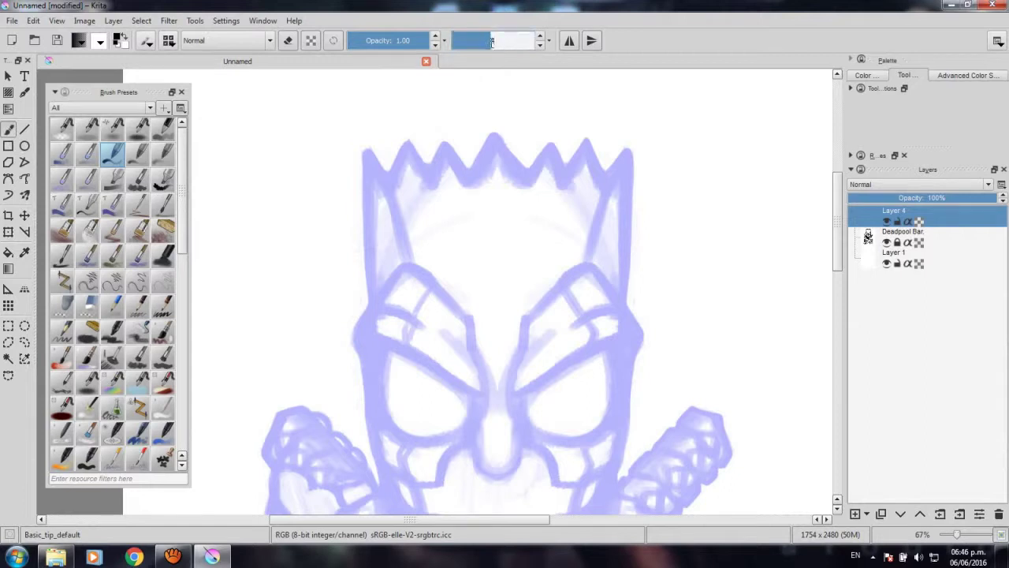
pyautogui.write('4')
pyautogui.press('Return')
pyautogui.moveTo(364, 185); pyautogui.dragTo(389, 228)
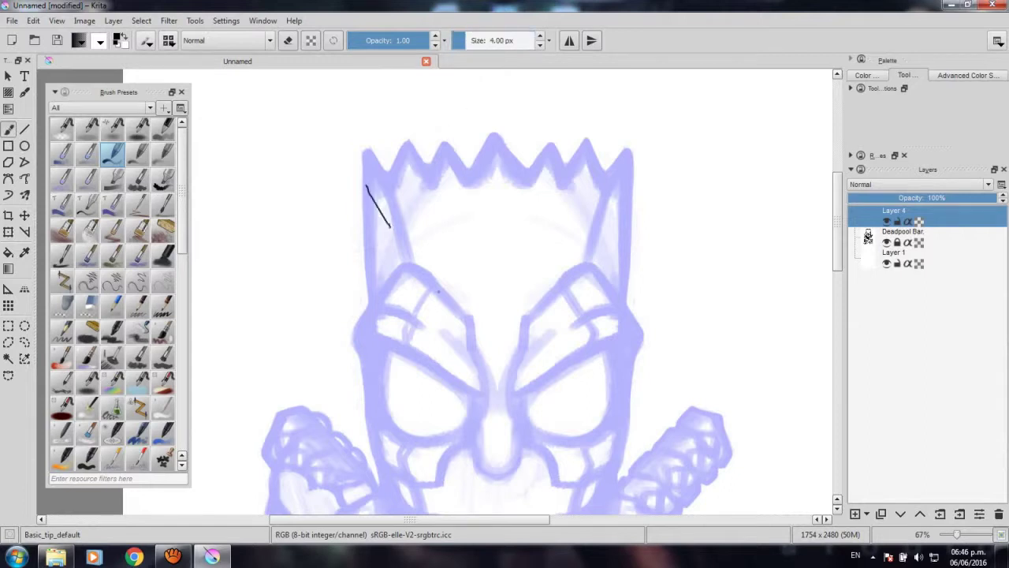
pyautogui.hotkey('ctrl', 'z')
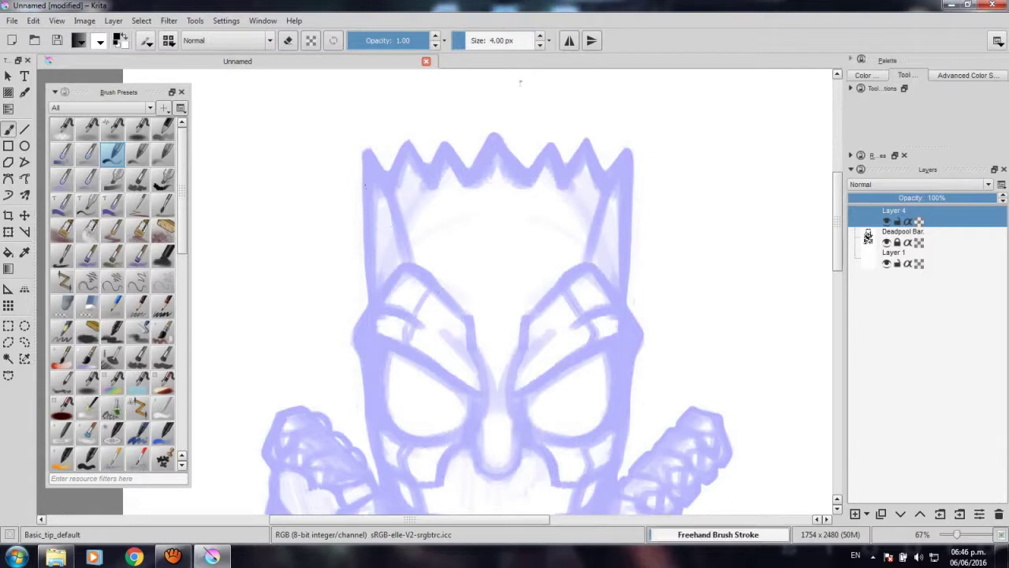
# Set the brush size to 7 px and undo the test stroke.
pyautogui.click(503, 44)
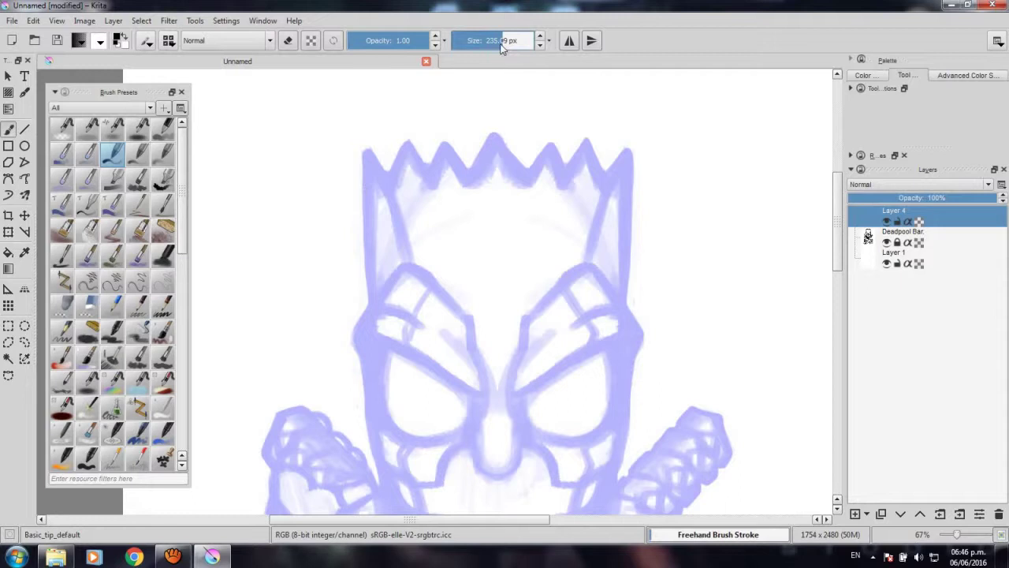
pyautogui.doubleClick(503, 46)
pyautogui.press('Return')
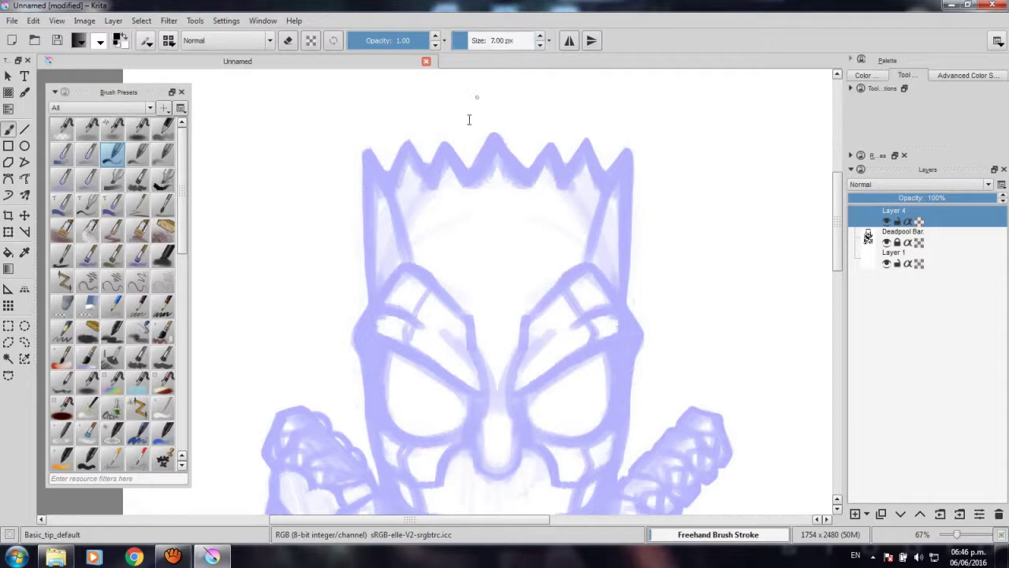
pyautogui.moveTo(454, 144); pyautogui.dragTo(477, 198)
pyautogui.hotkey('ctrl', 'z')
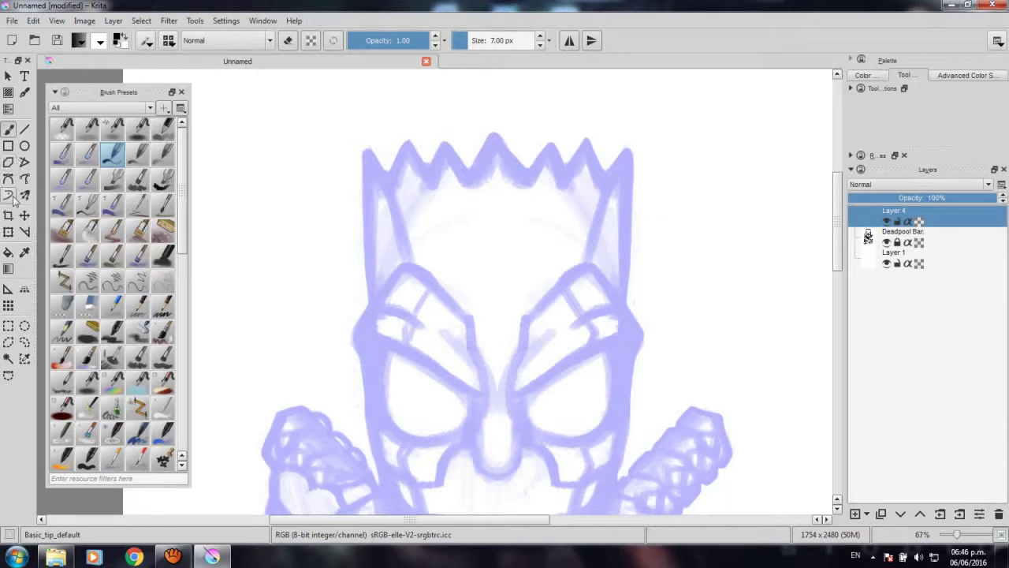
# Draw a black ellipse circle around the sketch's left eye on Layer 4.
pyautogui.click(24, 146)
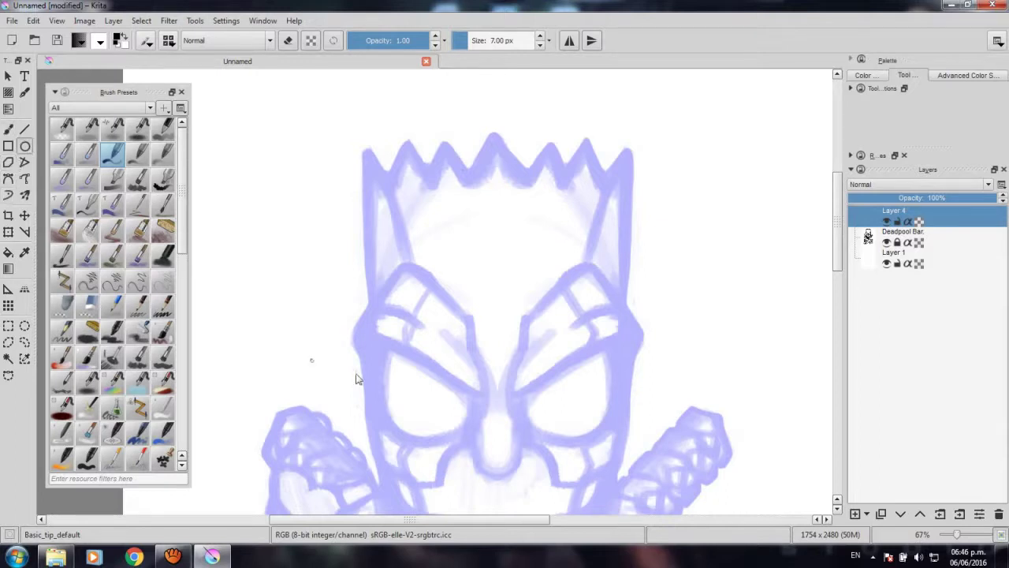
pyautogui.moveTo(356, 376); pyautogui.dragTo(335, 240)
pyautogui.moveTo(337, 191); pyautogui.dragTo(450, 302)
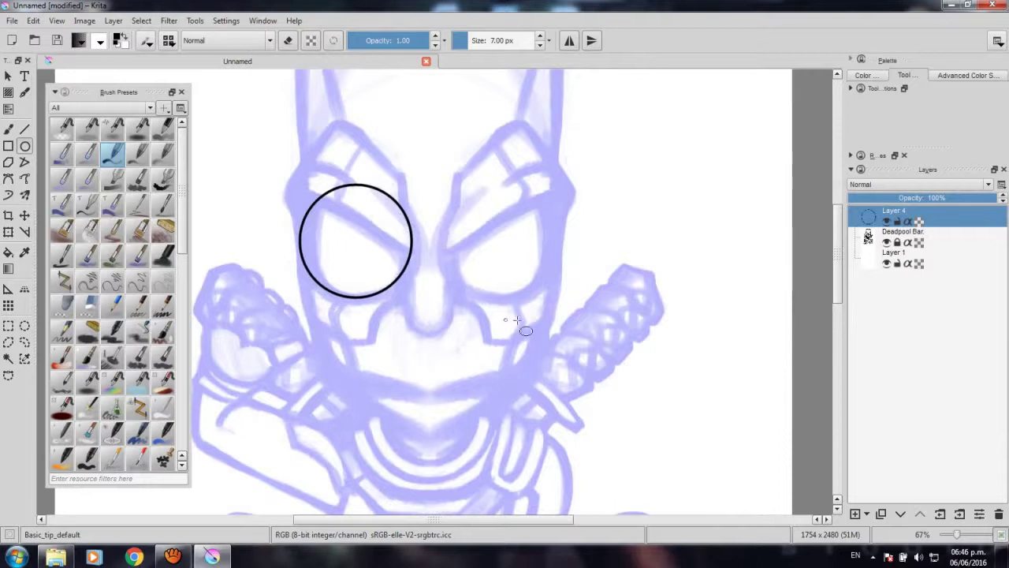
pyautogui.moveTo(483, 325)
pyautogui.mouseDown()
pyautogui.moveTo(607, 337)
pyautogui.moveTo(572, 282)
pyautogui.moveTo(563, 344)
pyautogui.moveTo(576, 342)
pyautogui.moveTo(570, 312)
pyautogui.moveTo(576, 354)
pyautogui.mouseUp()
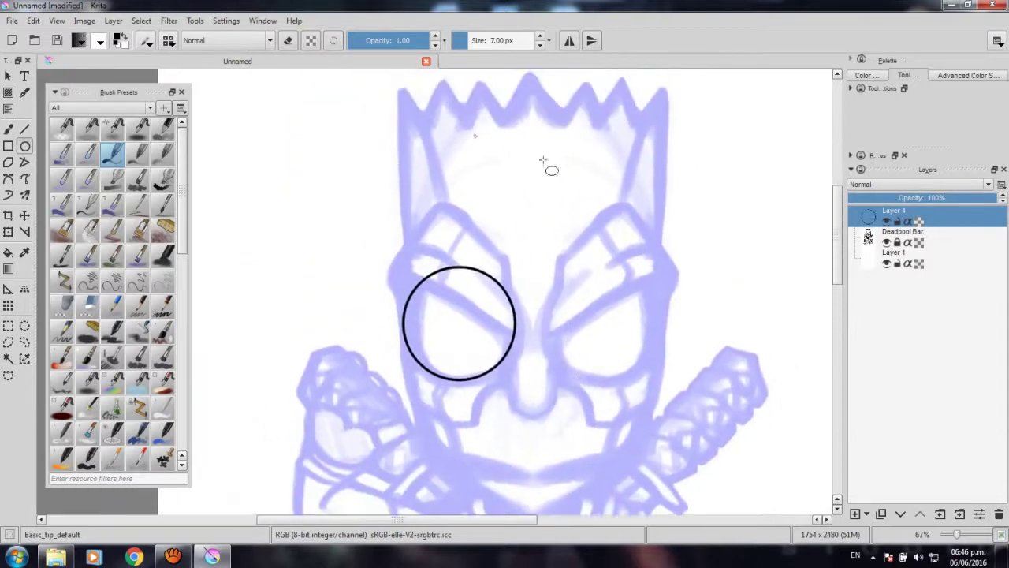
pyautogui.moveTo(566, 285); pyautogui.dragTo(564, 325)
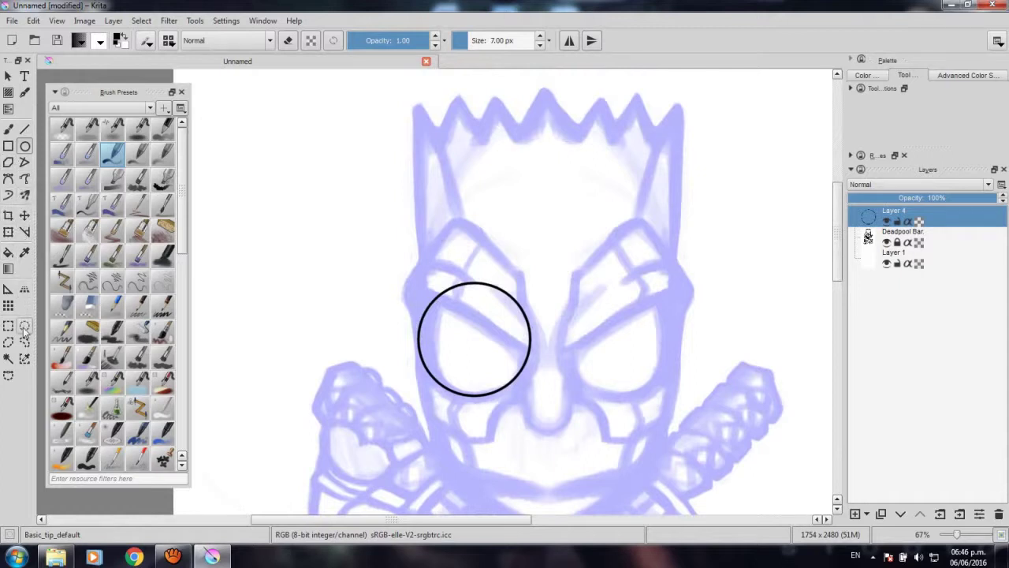
pyautogui.click(8, 179)
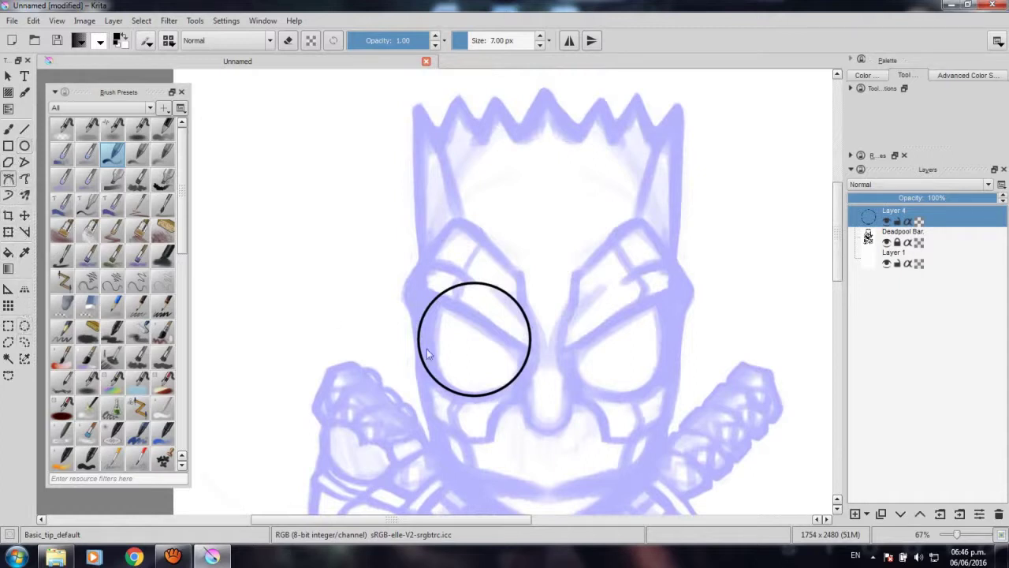
# Ink a bezier line across the eye circle and a curve around the left cheek.
pyautogui.click(529, 347)
pyautogui.moveTo(419, 297); pyautogui.dragTo(420, 301)
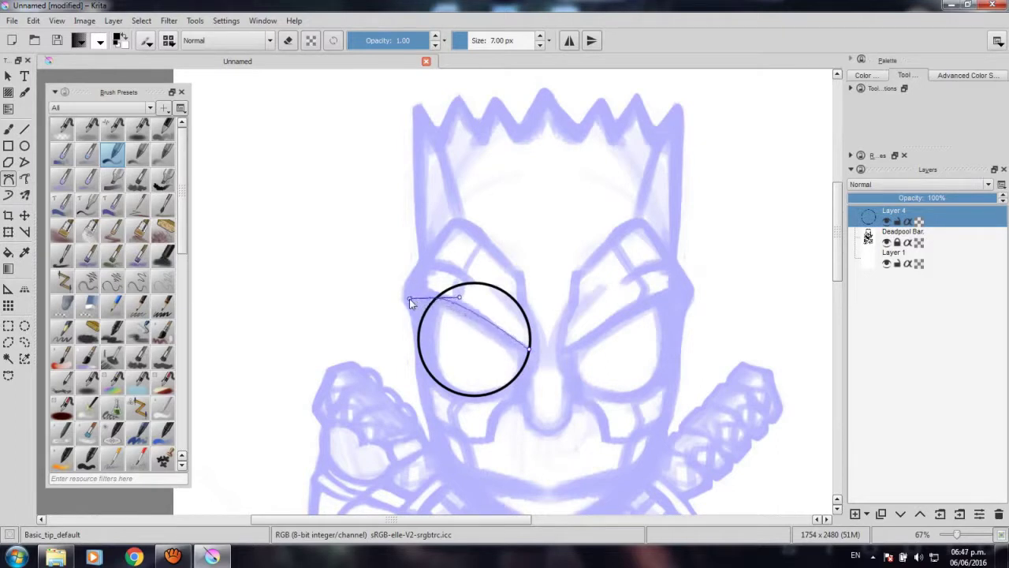
pyautogui.press('Return')
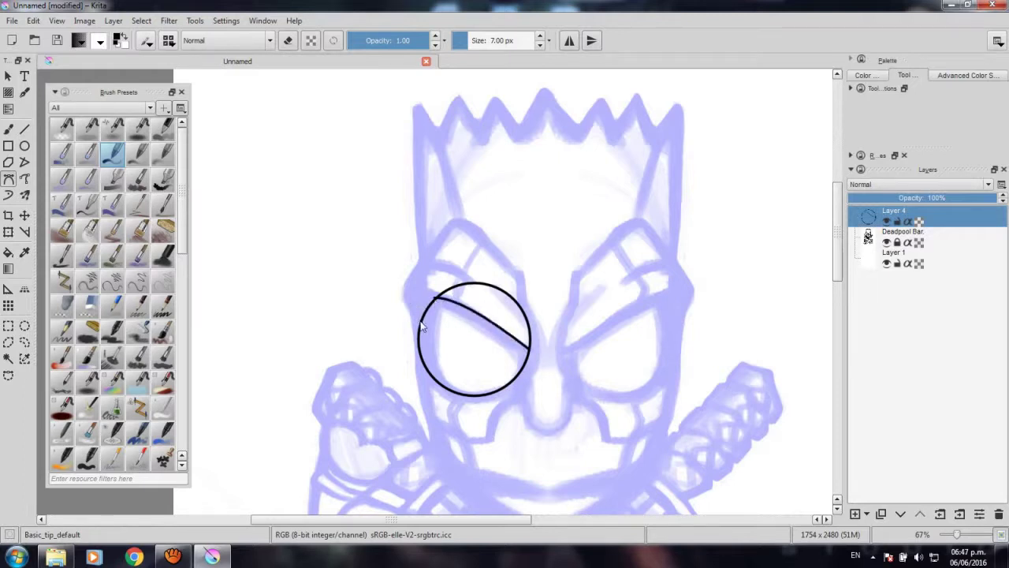
pyautogui.click(419, 320)
pyautogui.moveTo(418, 259); pyautogui.dragTo(448, 225)
pyautogui.press('Return')
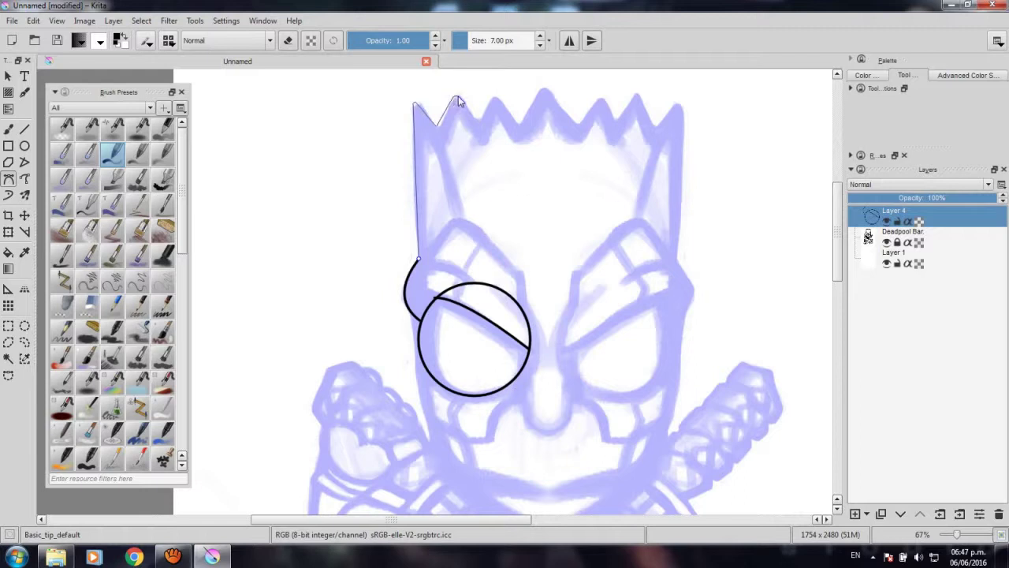
# Ink the crown zigzag through two spiky hair peaks.
pyautogui.click(456, 97)
pyautogui.click(521, 122)
pyautogui.click(543, 89)
pyautogui.press('Return')
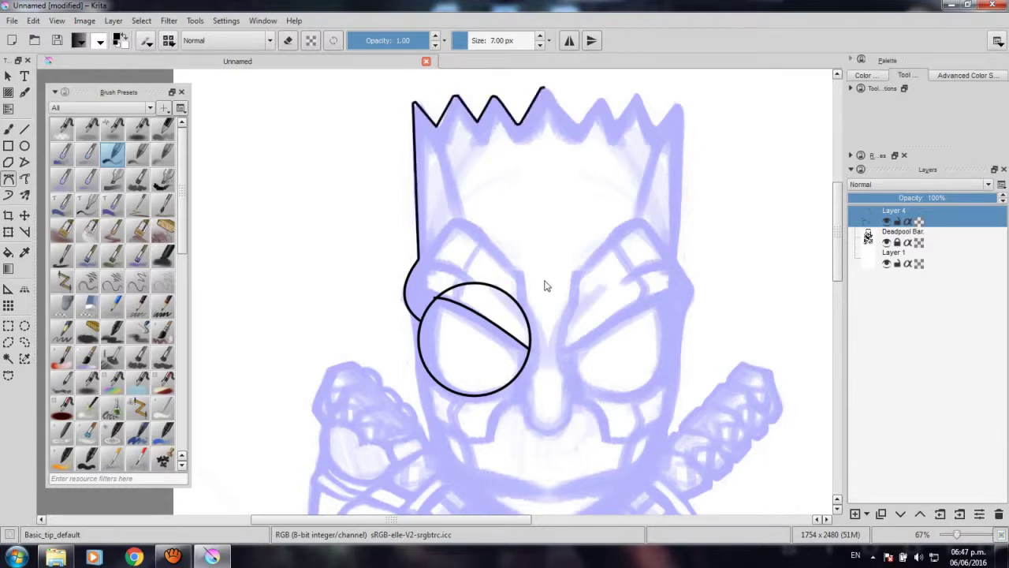
# Ink a straight line from a crown vertex down to just above the eye.
pyautogui.moveTo(544, 383); pyautogui.dragTo(545, 275)
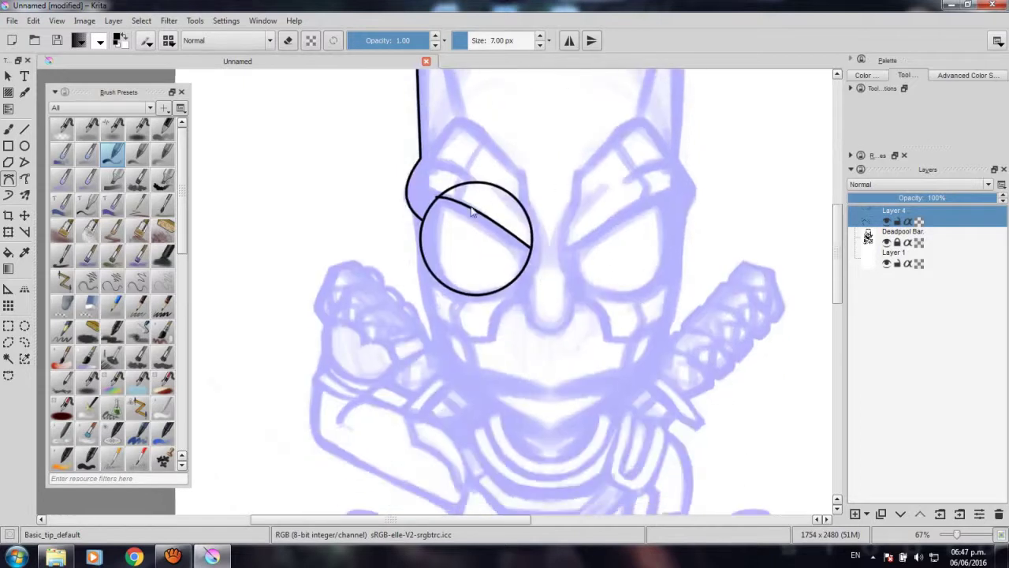
pyautogui.moveTo(474, 212); pyautogui.dragTo(480, 327)
pyautogui.moveTo(520, 368); pyautogui.dragTo(487, 287)
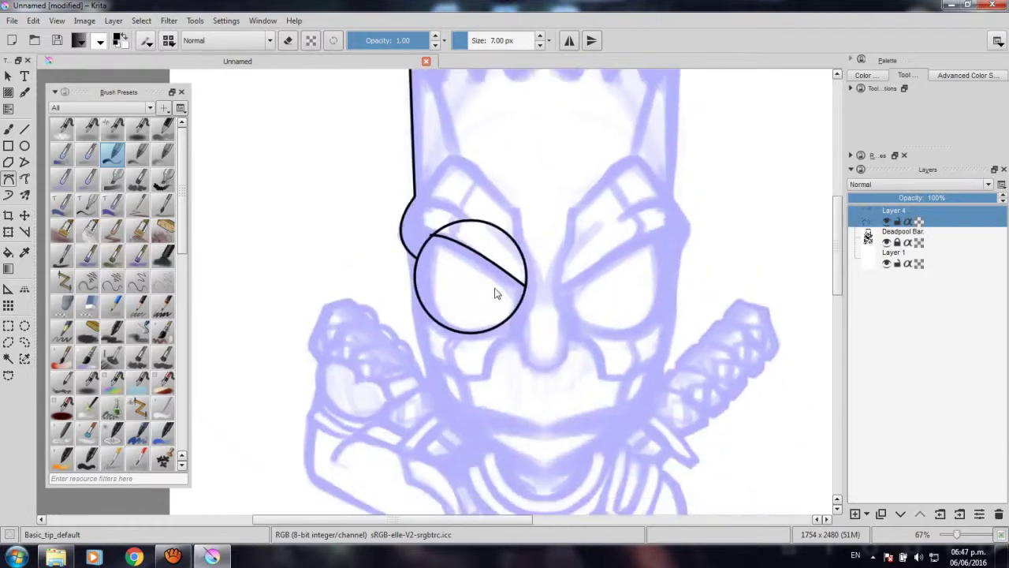
pyautogui.scroll(-2, 473, 307)
pyautogui.scroll(2, 502, 335)
pyautogui.scroll(1, 502, 335)
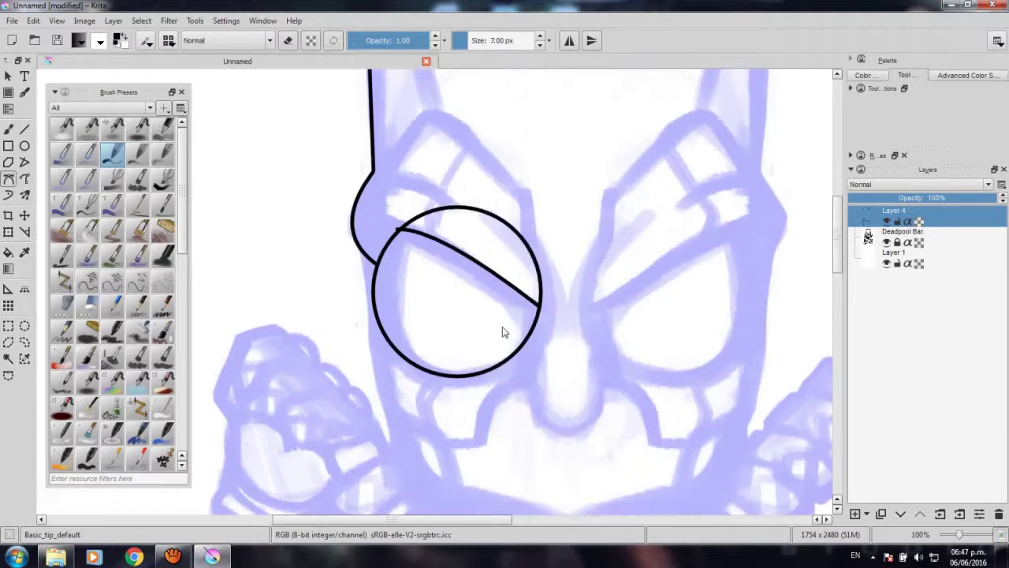
pyautogui.moveTo(502, 334); pyautogui.dragTo(486, 413)
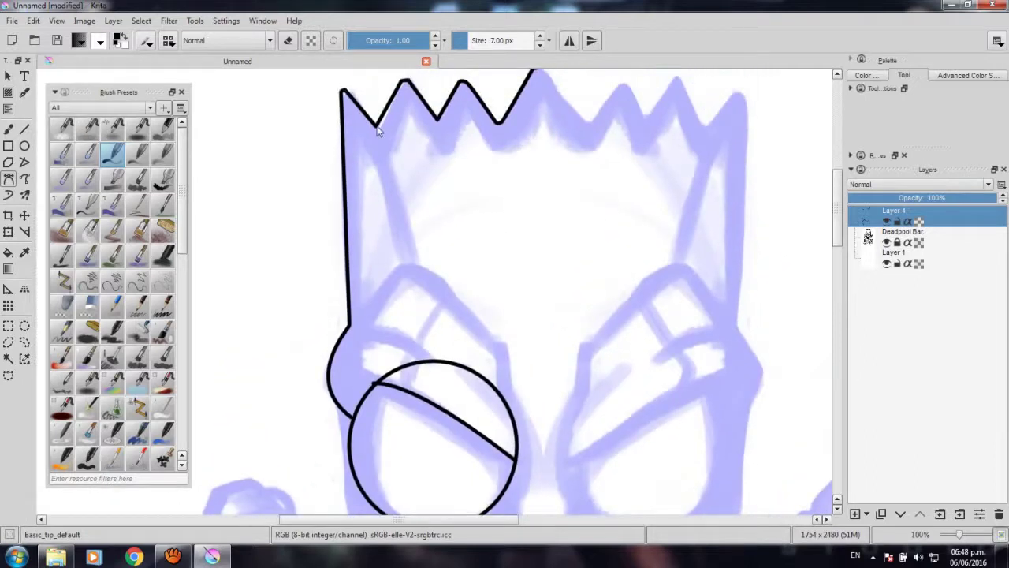
pyautogui.click(376, 125)
pyautogui.click(408, 266)
pyautogui.press('Return')
# Outline the mask patch curving over the eye.
pyautogui.scroll(-3, 414, 211)
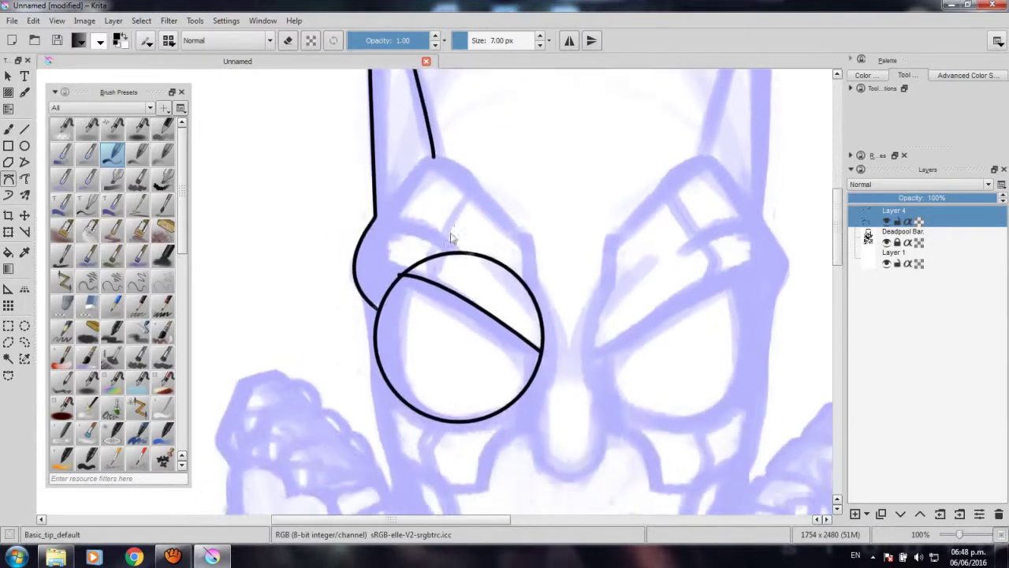
pyautogui.click(376, 219)
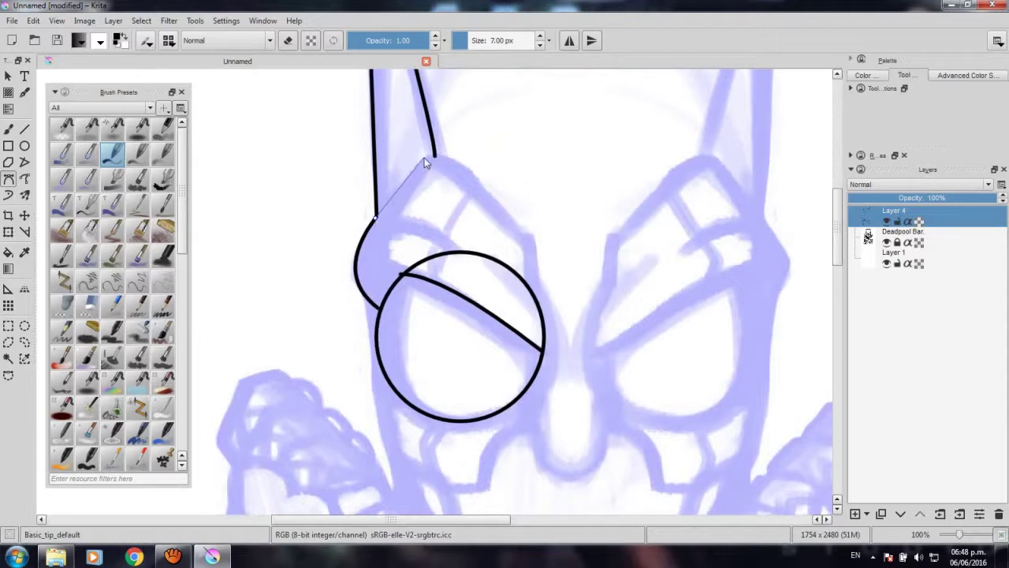
pyautogui.moveTo(426, 156); pyautogui.dragTo(436, 156)
pyautogui.click(528, 243)
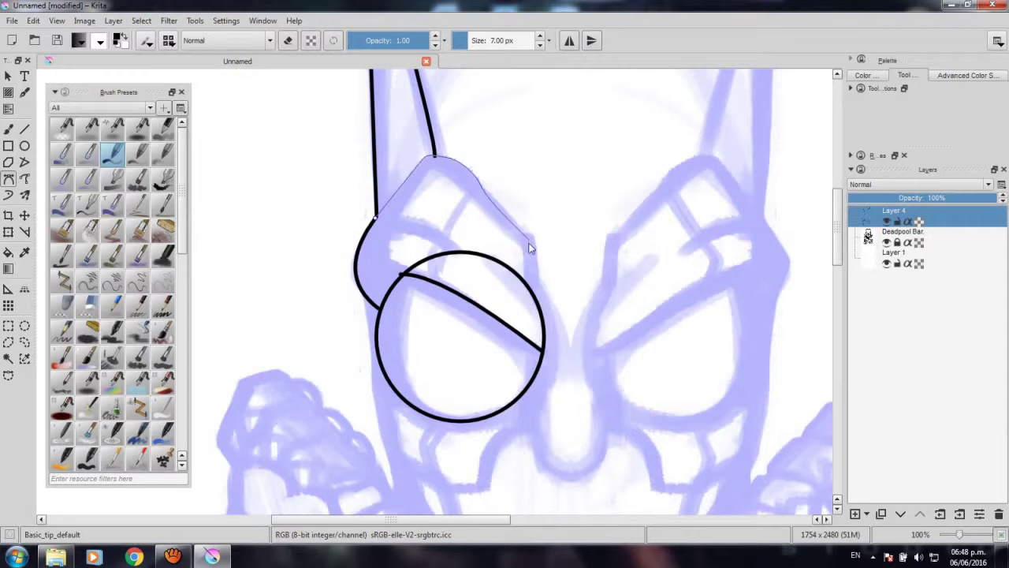
pyautogui.doubleClick(536, 302)
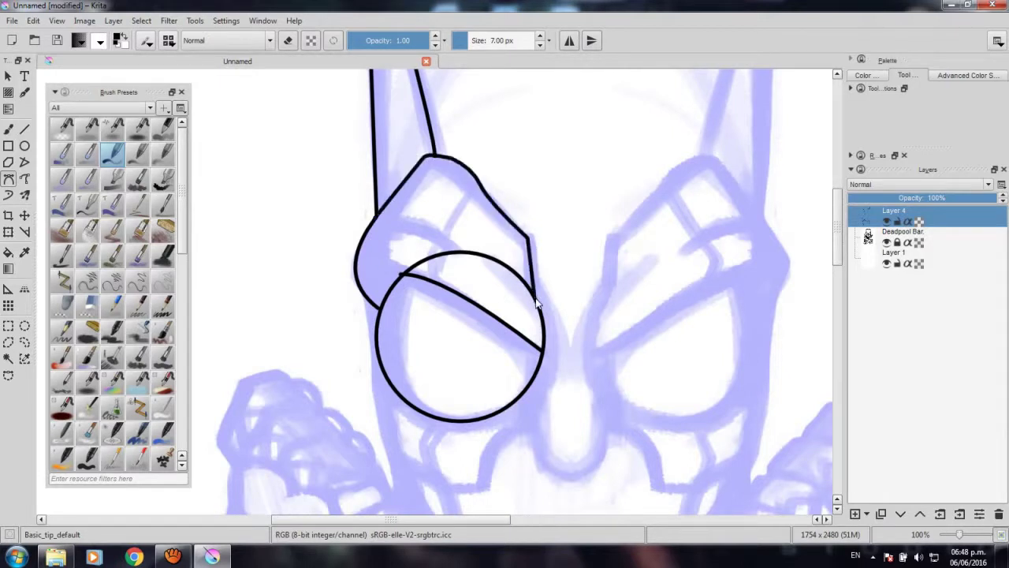
# Ink a curve below the eye circle and another from the nose line toward the cheek.
pyautogui.scroll(-1, 484, 292)
pyautogui.scroll(-5, 484, 205)
pyautogui.scroll(2, 500, 270)
pyautogui.scroll(1, 500, 271)
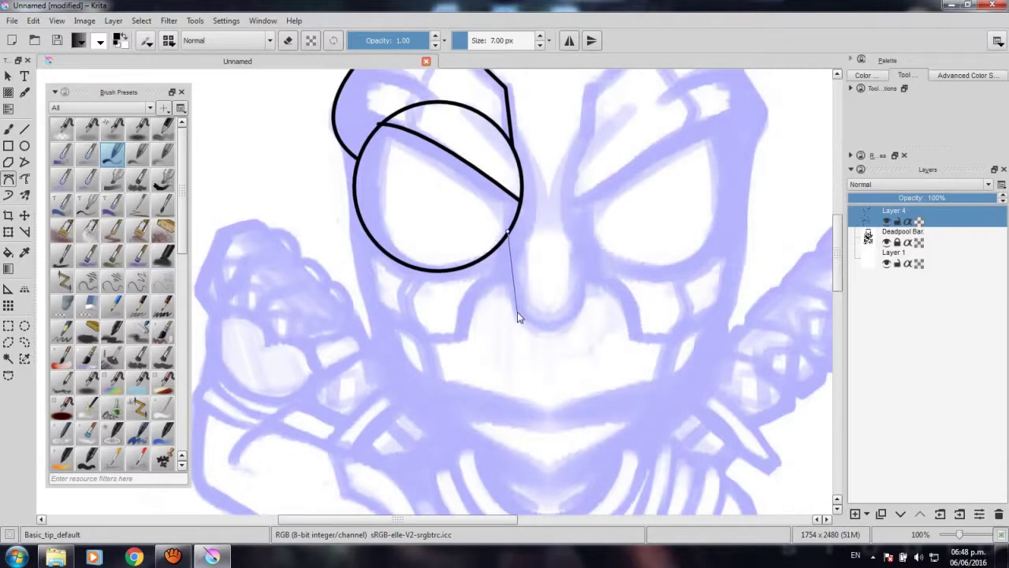
pyautogui.moveTo(507, 304); pyautogui.dragTo(526, 319)
pyautogui.press('Return')
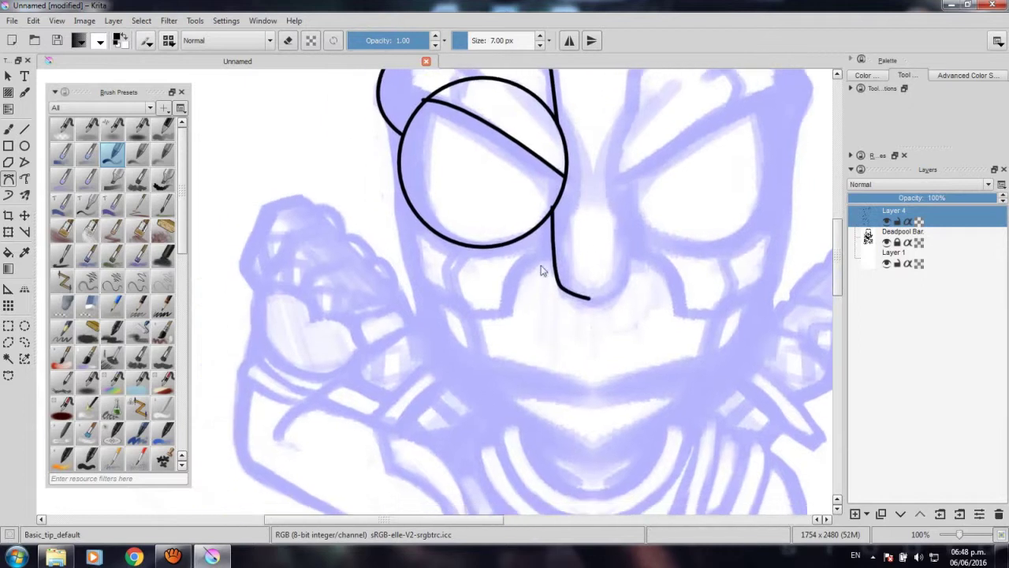
pyautogui.click(553, 246)
pyautogui.moveTo(504, 306); pyautogui.dragTo(513, 376)
pyautogui.press('Return')
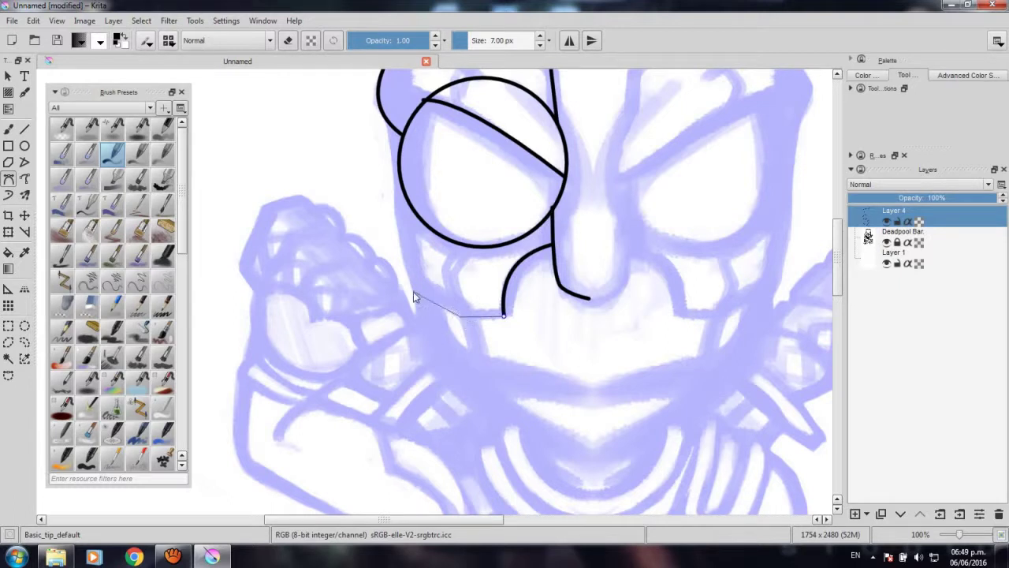
# Ink a curve under the left eye and a line up the face's left edge.
pyautogui.moveTo(413, 292); pyautogui.dragTo(378, 289)
pyautogui.doubleClick(413, 292)
pyautogui.moveTo(407, 294); pyautogui.dragTo(405, 243)
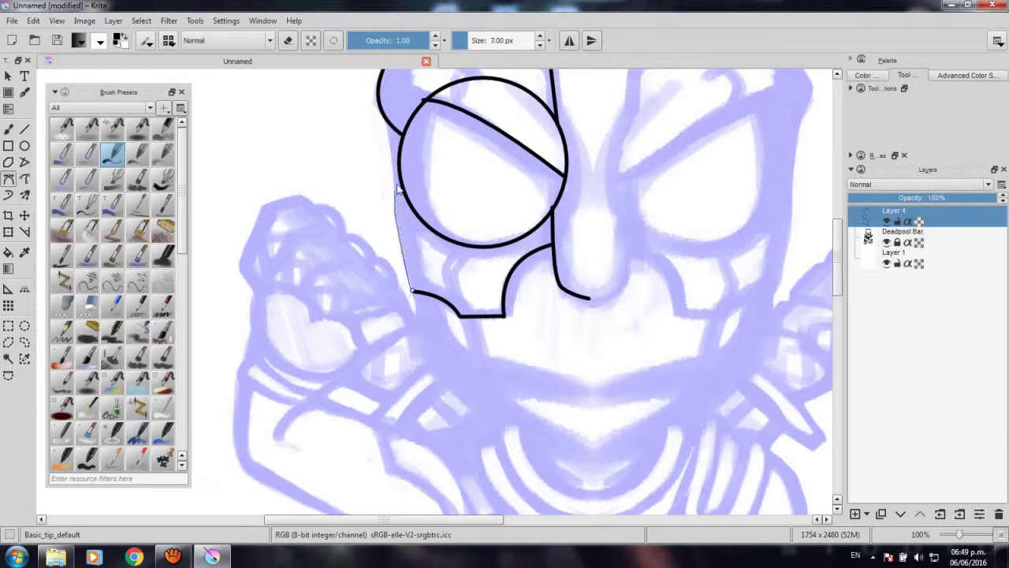
pyautogui.moveTo(401, 174); pyautogui.dragTo(406, 171)
pyautogui.doubleClick(406, 165)
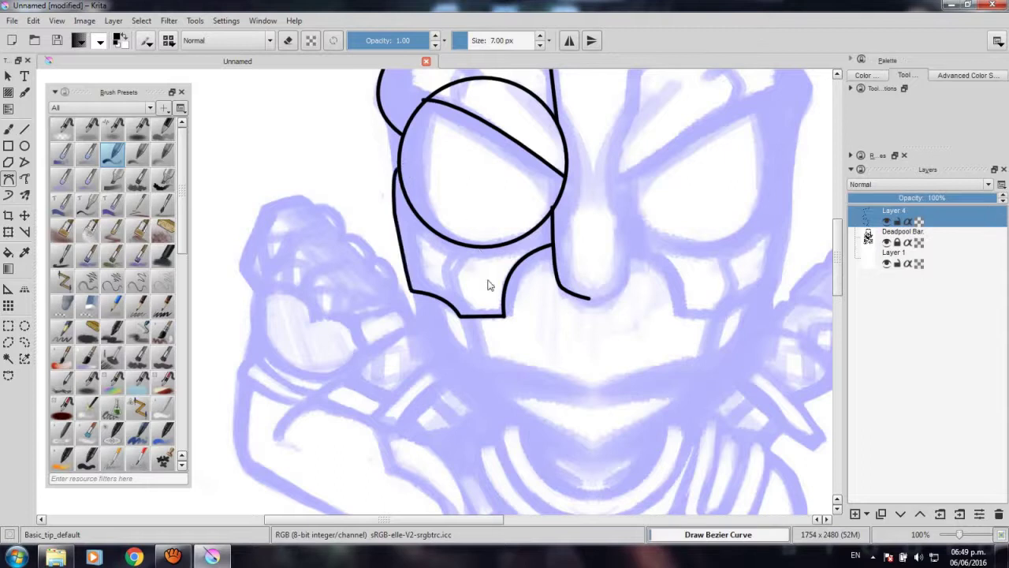
# Ink the forehead panel edge from its peak down to the eye.
pyautogui.moveTo(488, 283); pyautogui.dragTo(479, 260)
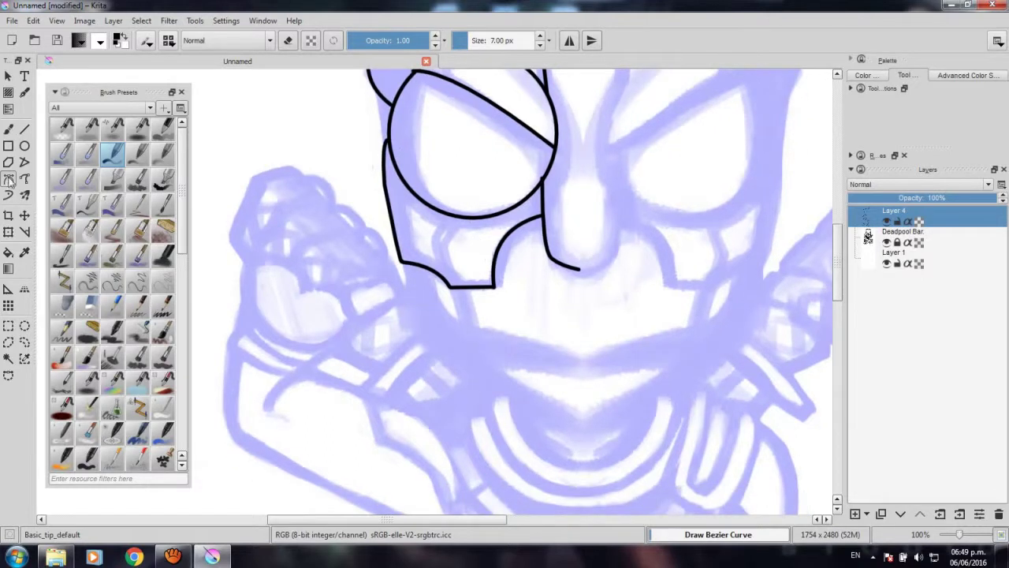
pyautogui.moveTo(486, 248); pyautogui.dragTo(491, 447)
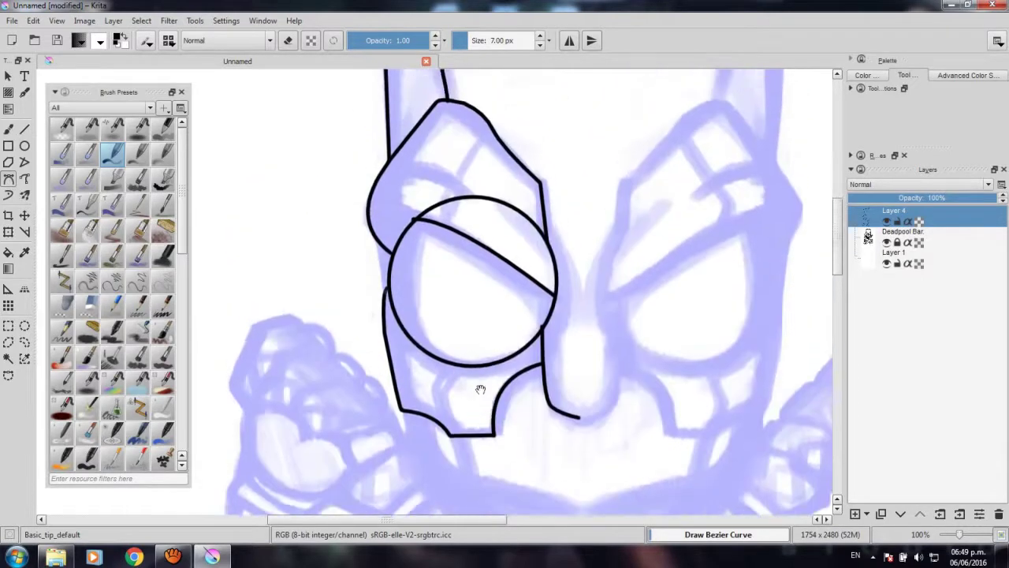
pyautogui.moveTo(525, 259); pyautogui.dragTo(522, 298)
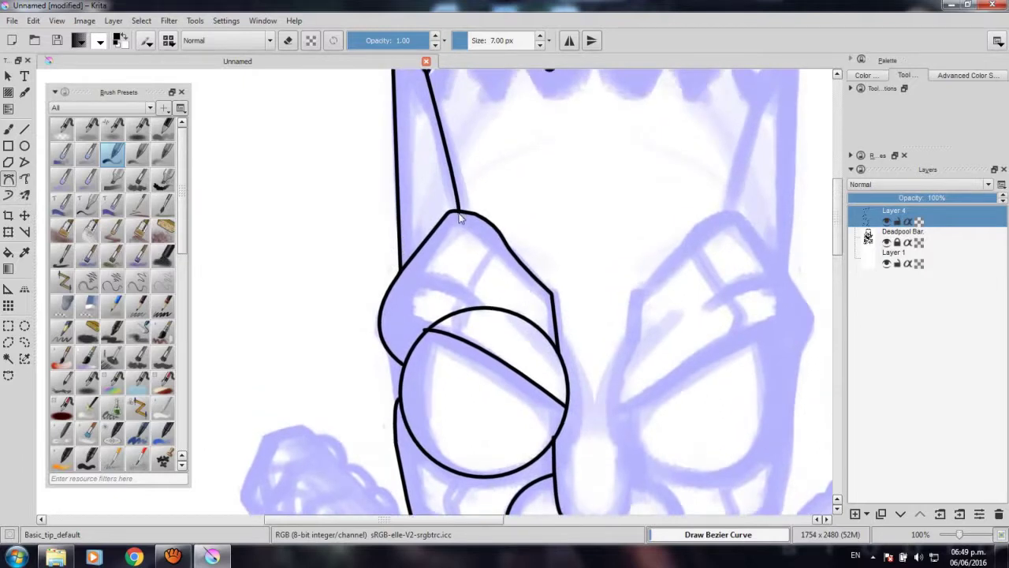
pyautogui.click(502, 235)
pyautogui.click(452, 313)
pyautogui.moveTo(453, 314); pyautogui.dragTo(454, 330)
pyautogui.press('Return')
# Ink a line across the forehead panel and extend it with a bent segment.
pyautogui.moveTo(403, 271); pyautogui.dragTo(414, 204)
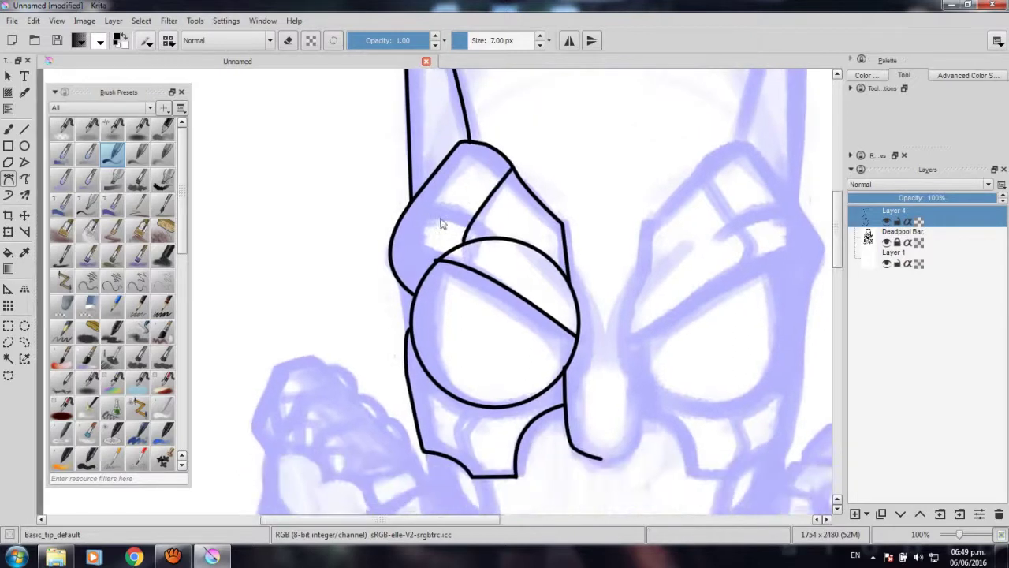
pyautogui.click(412, 199)
pyautogui.moveTo(493, 244); pyautogui.dragTo(513, 268)
pyautogui.press('Return')
pyautogui.moveTo(536, 361); pyautogui.dragTo(509, 232)
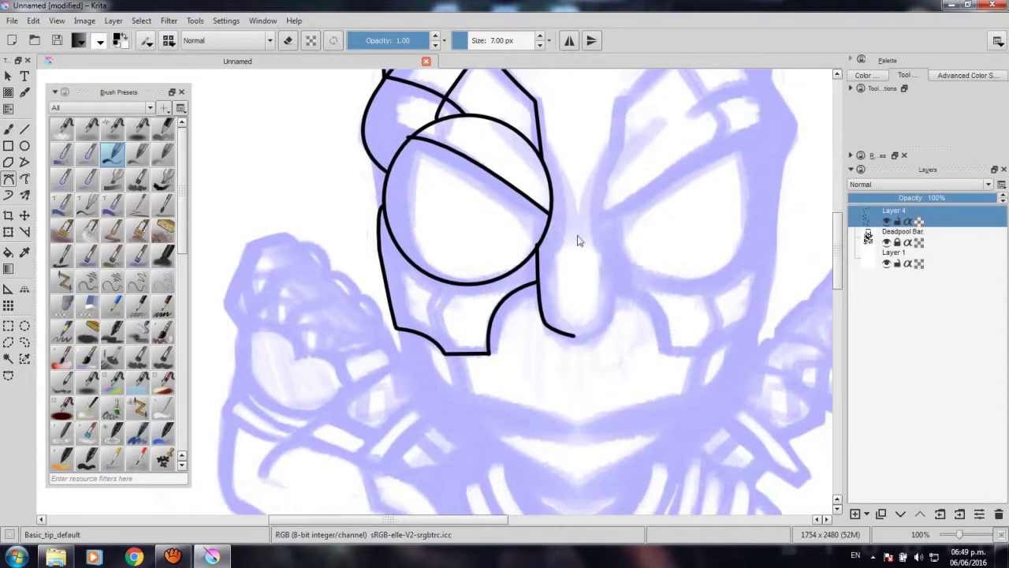
pyautogui.click(549, 213)
pyautogui.moveTo(577, 222); pyautogui.dragTo(574, 207)
pyautogui.press('Return')
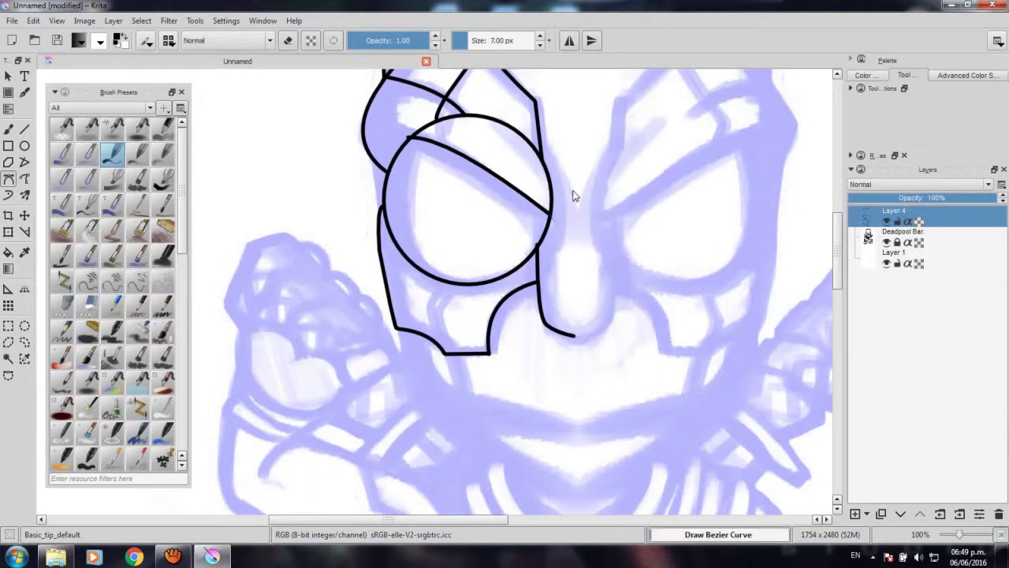
# Begin a short line from the eye circle's lower edge into the cheek panel.
pyautogui.moveTo(563, 292); pyautogui.dragTo(570, 135)
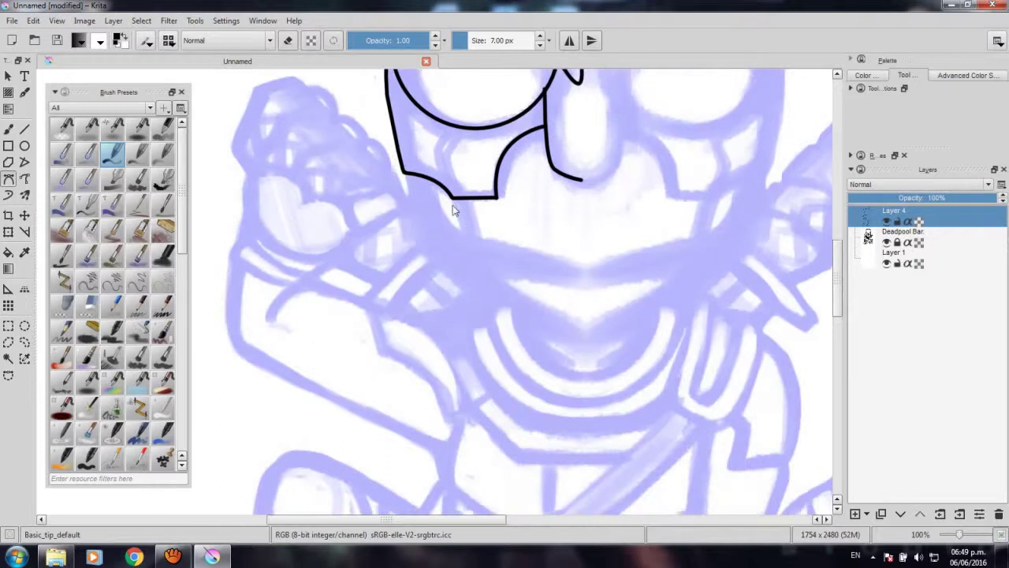
pyautogui.moveTo(454, 131); pyautogui.dragTo(462, 183)
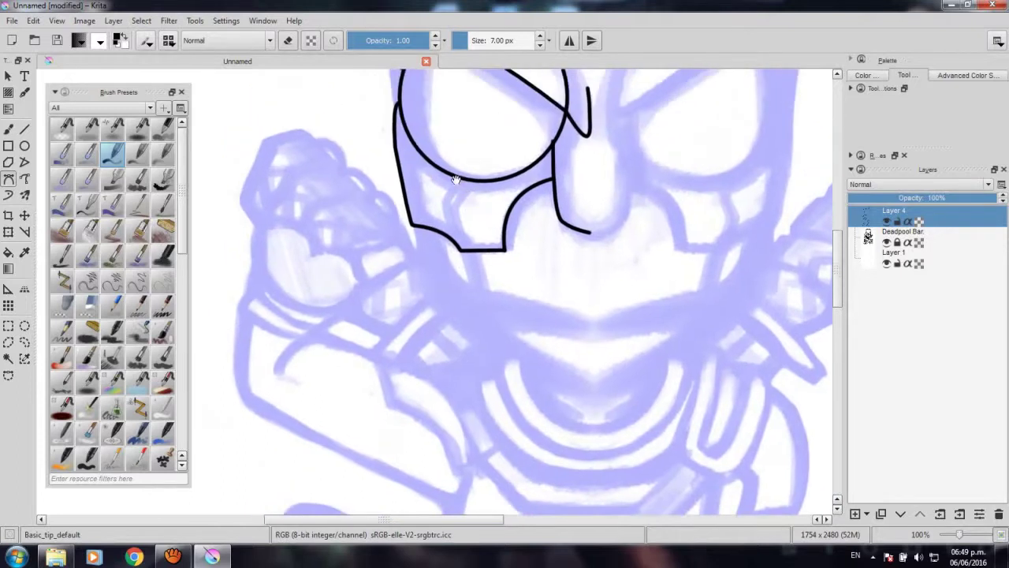
pyautogui.click(461, 176)
pyautogui.click(443, 196)
# Finish the inner cheek panel line and ink the jaw line across under the face.
pyautogui.doubleClick(448, 239)
pyautogui.moveTo(447, 236)
pyautogui.mouseDown()
pyautogui.moveTo(453, 284)
pyautogui.moveTo(395, 198)
pyautogui.mouseUp()
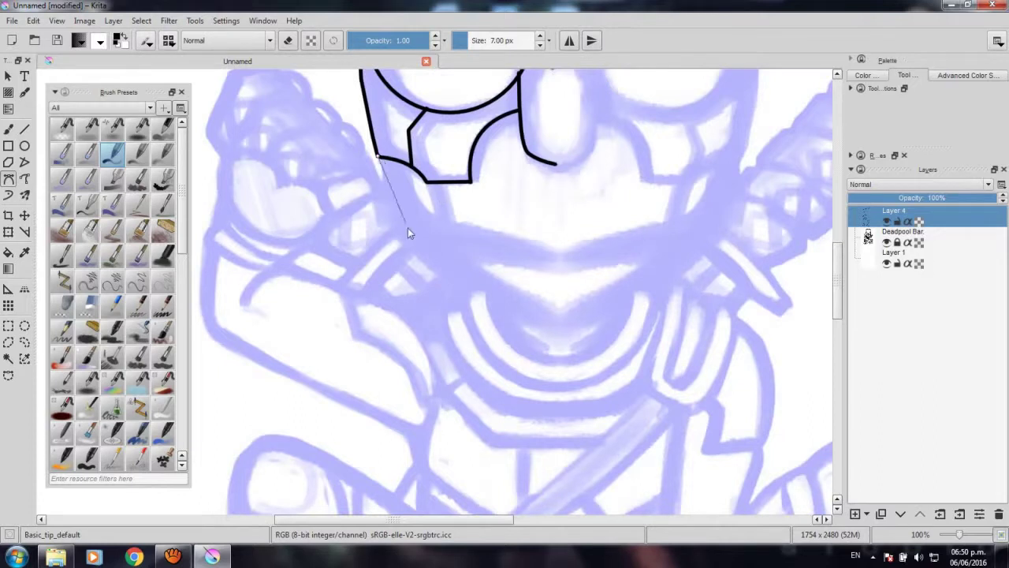
pyautogui.moveTo(413, 235); pyautogui.dragTo(502, 266)
pyautogui.moveTo(552, 265); pyautogui.dragTo(565, 267)
pyautogui.press('Return')
# Ink the chin line and a small hook stroke near the chin.
pyautogui.moveTo(551, 219); pyautogui.dragTo(486, 253)
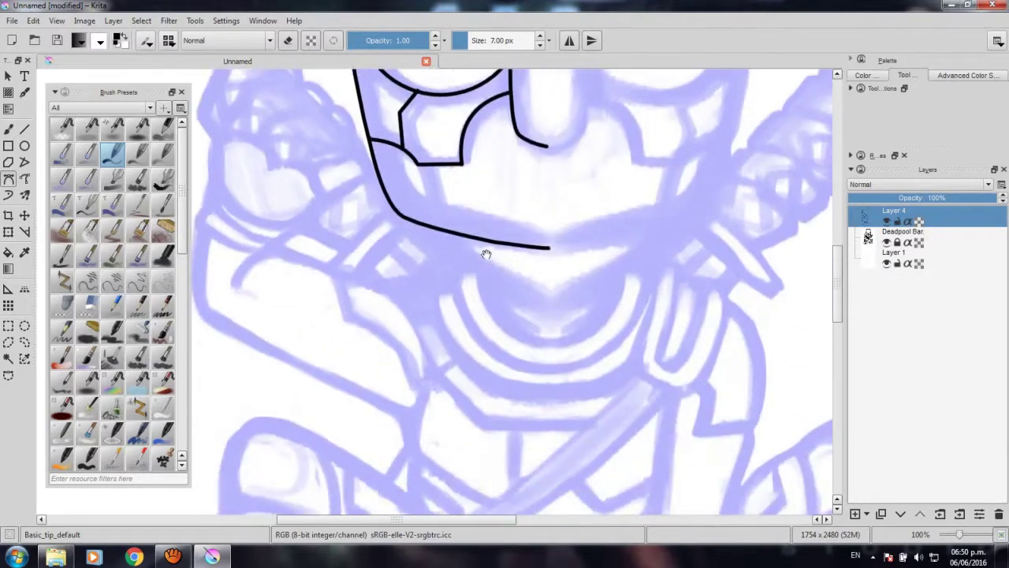
pyautogui.click(427, 225)
pyautogui.moveTo(470, 269)
pyautogui.mouseDown()
pyautogui.moveTo(560, 282)
pyautogui.moveTo(504, 271)
pyautogui.mouseUp()
pyautogui.press('Return')
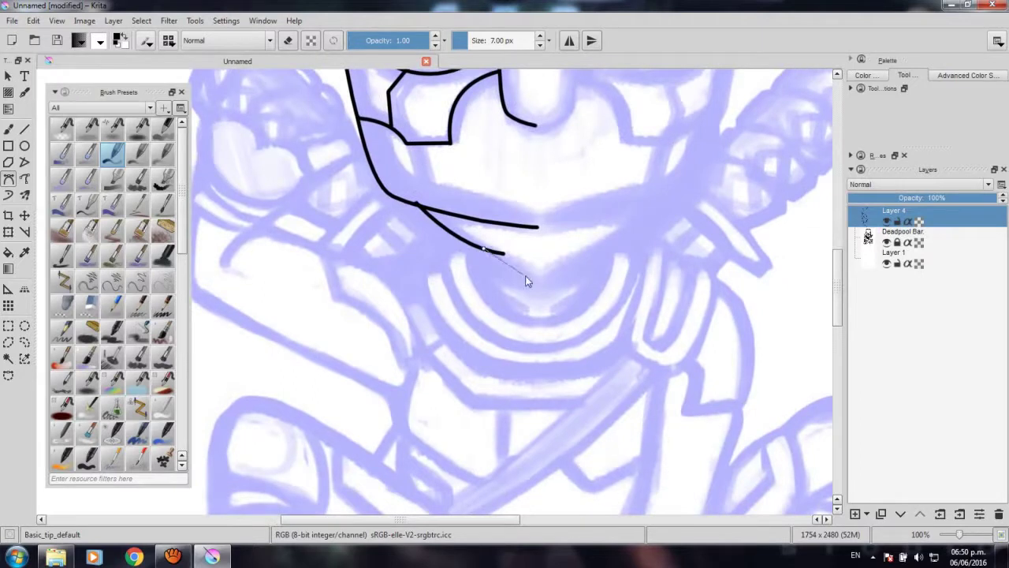
pyautogui.moveTo(499, 265); pyautogui.dragTo(521, 271)
pyautogui.press('Return')
# Draw a curve from the hook's end down around the chin.
pyautogui.click(469, 243)
pyautogui.moveTo(476, 312); pyautogui.dragTo(605, 337)
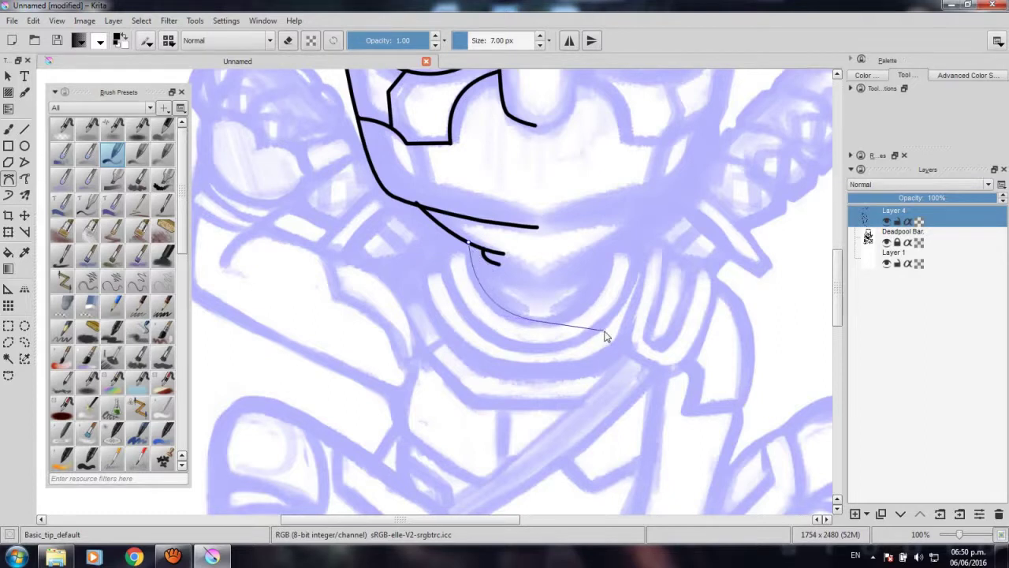
pyautogui.press('Return')
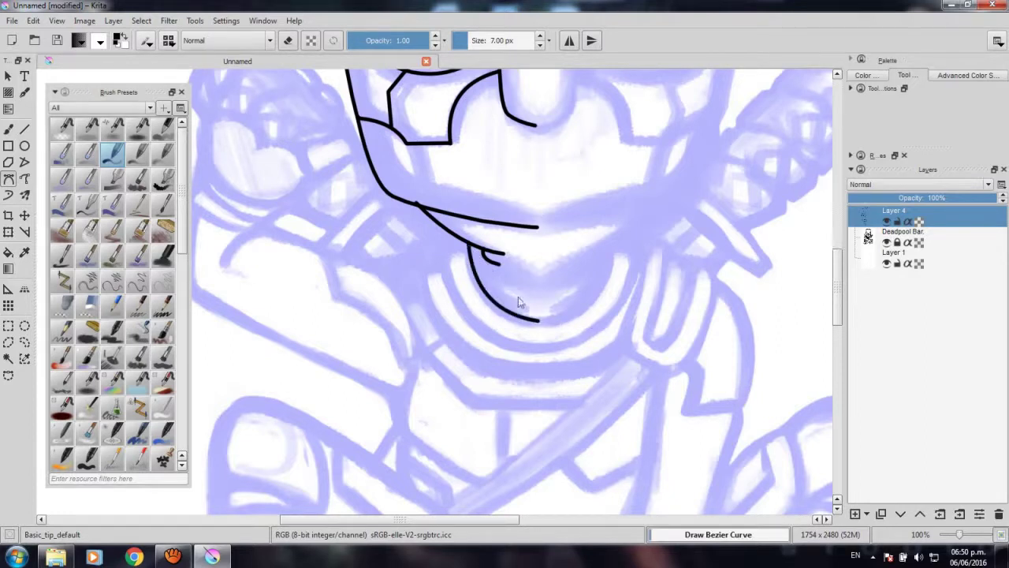
# Add a bent black jaw segment from the cheek junction down the lower jaw.
pyautogui.moveTo(518, 296); pyautogui.dragTo(525, 343)
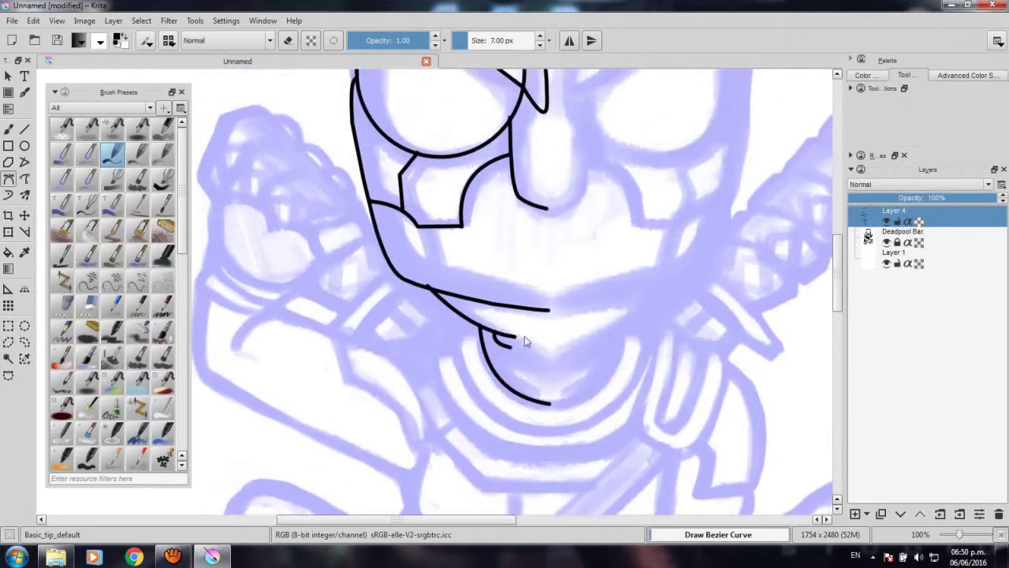
pyautogui.moveTo(423, 232); pyautogui.dragTo(425, 288)
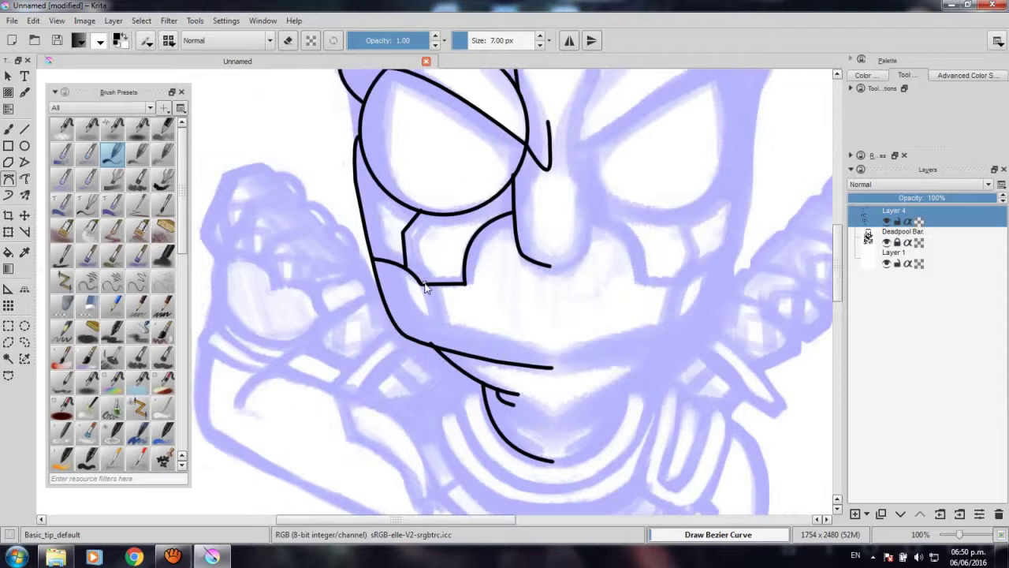
pyautogui.click(424, 284)
pyautogui.click(439, 344)
pyautogui.moveTo(451, 355); pyautogui.dragTo(460, 356)
pyautogui.press('Return')
# Zoom out to the whole figure and duplicate Layer 4 holding the half-face inking.
pyautogui.scroll(-2, 552, 328)
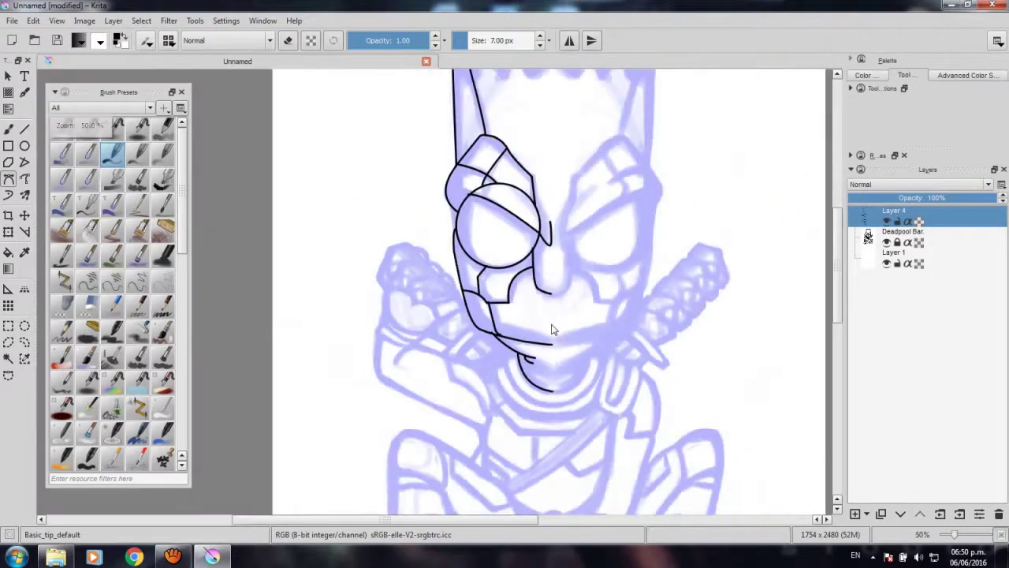
pyautogui.scroll(-1, 551, 329)
pyautogui.moveTo(556, 324); pyautogui.dragTo(495, 262)
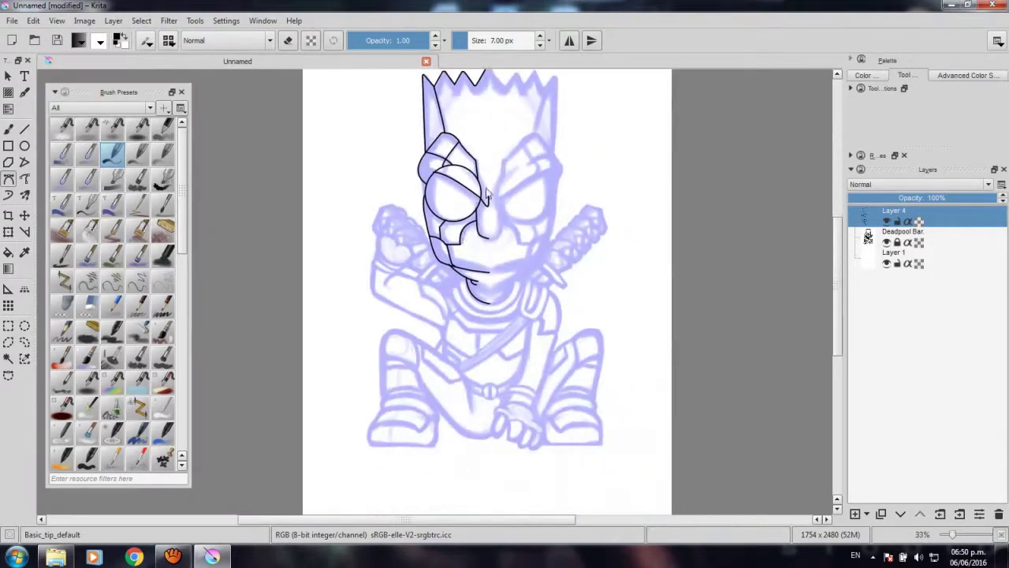
pyautogui.moveTo(458, 228); pyautogui.dragTo(477, 305)
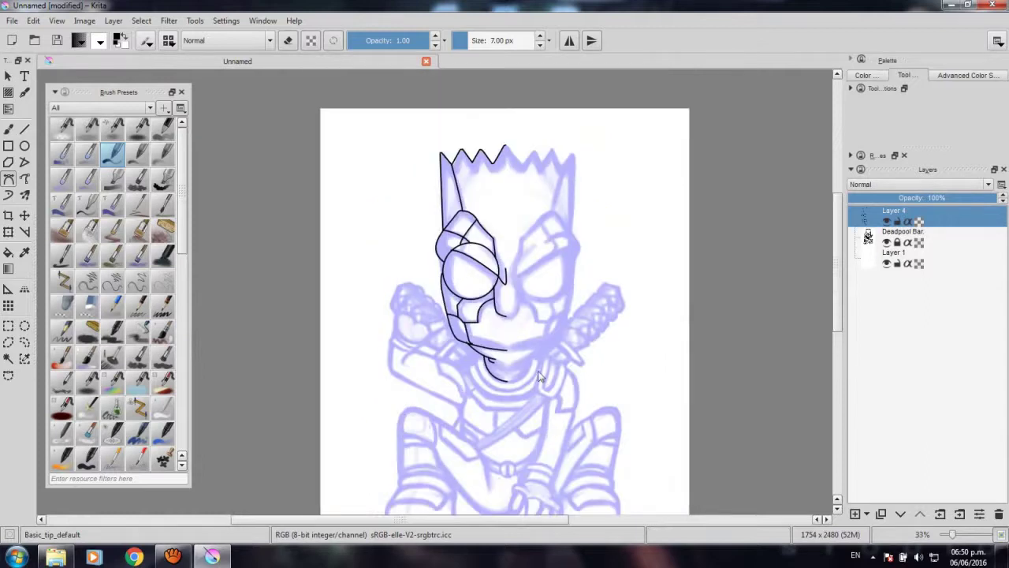
pyautogui.moveTo(529, 356); pyautogui.dragTo(512, 325)
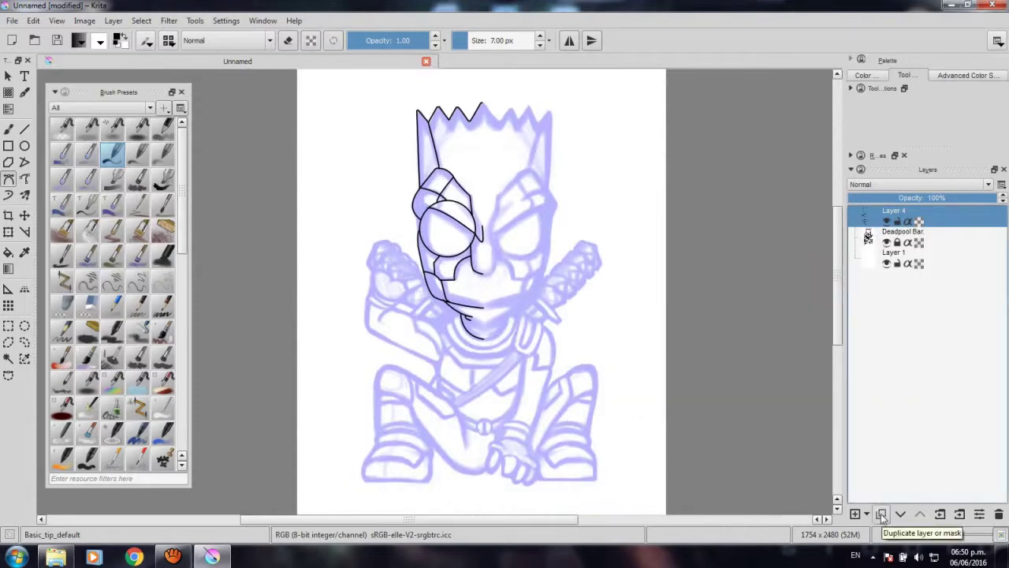
pyautogui.click(882, 514)
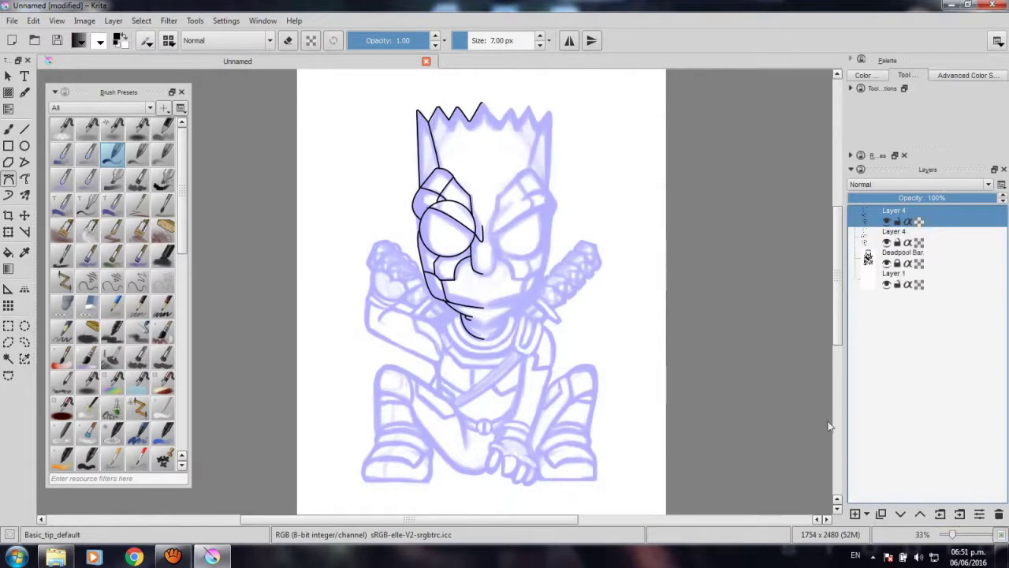
pyautogui.click(8, 231)
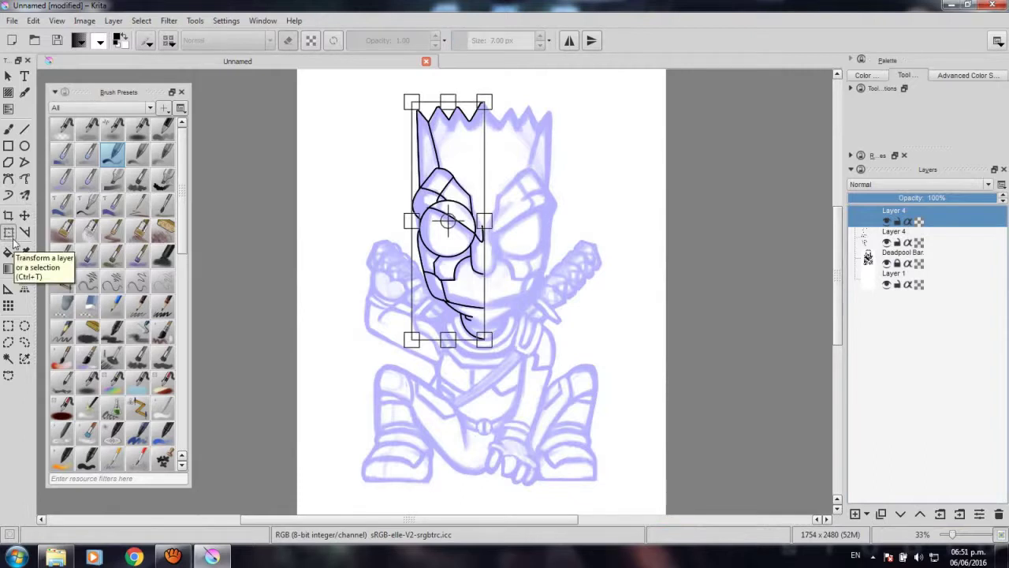
# Mirror the duplicated ink layer horizontally from the Layer menu.
pyautogui.click(114, 21)
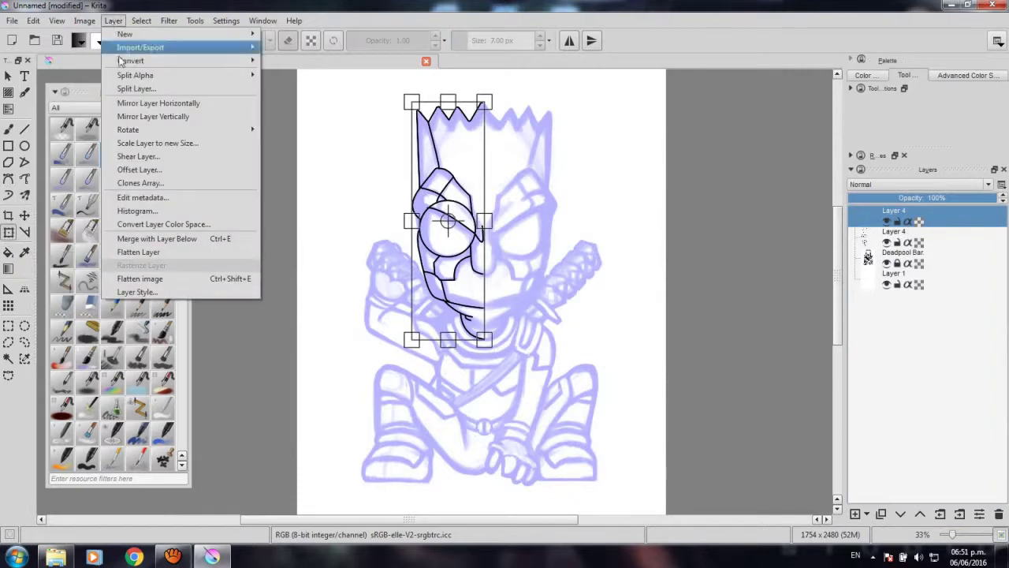
pyautogui.click(161, 103)
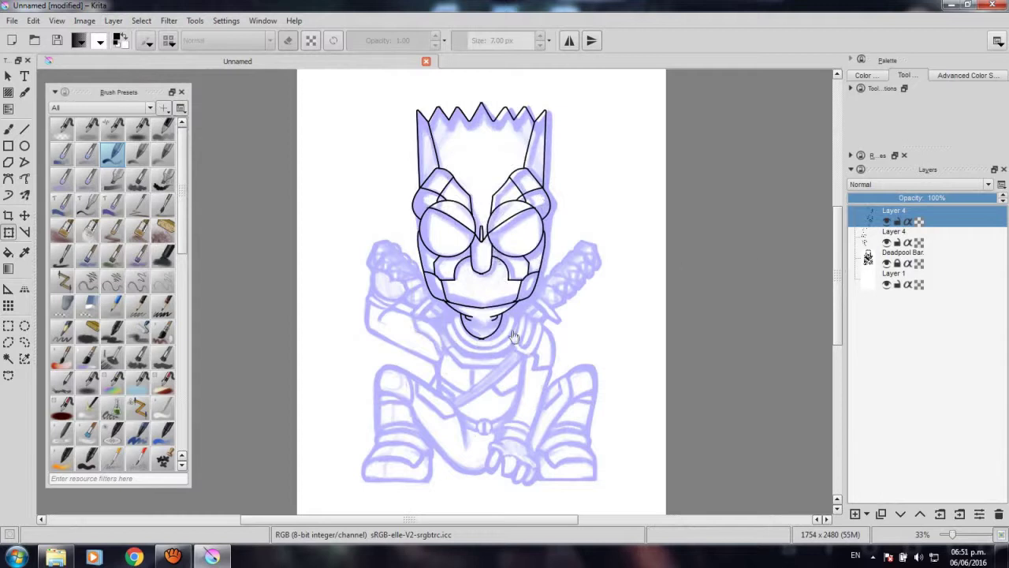
# Merge the mirrored duplicate down into Layer 4, giving one full-face ink layer.
pyautogui.scroll(3, 503, 268)
pyautogui.scroll(3, 502, 268)
pyautogui.scroll(-1, 502, 268)
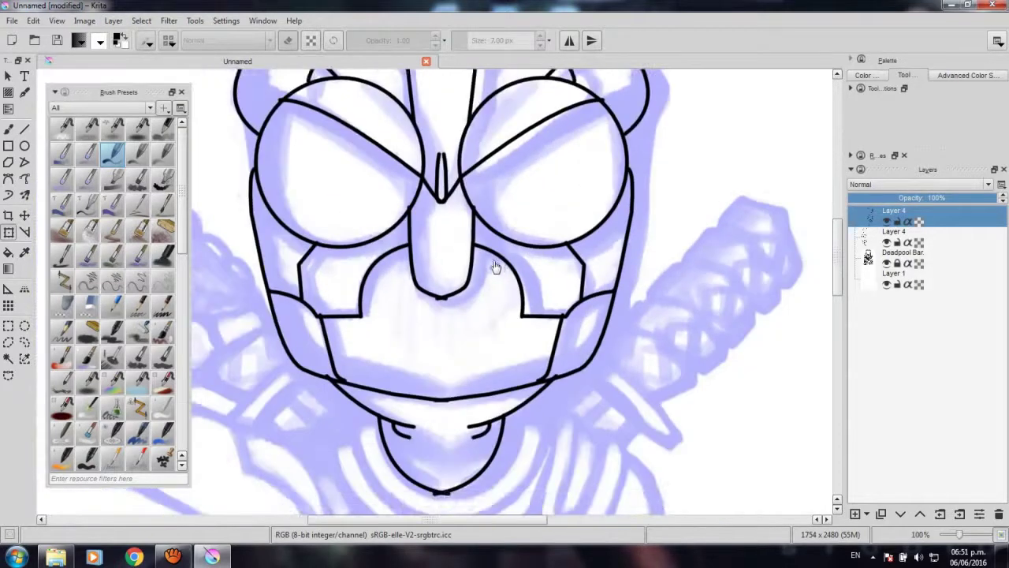
pyautogui.moveTo(474, 278); pyautogui.dragTo(472, 226)
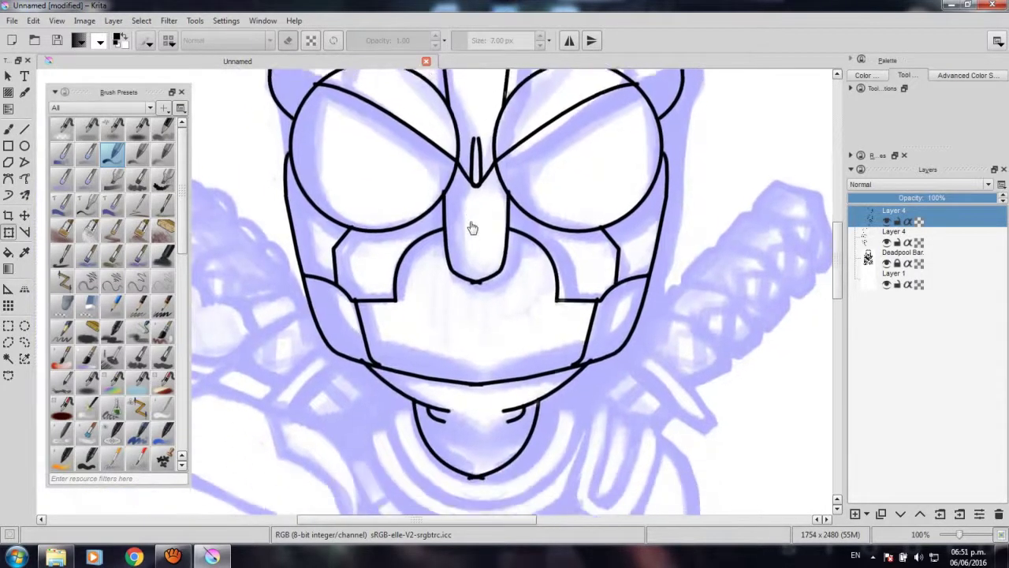
pyautogui.moveTo(518, 387); pyautogui.dragTo(509, 312)
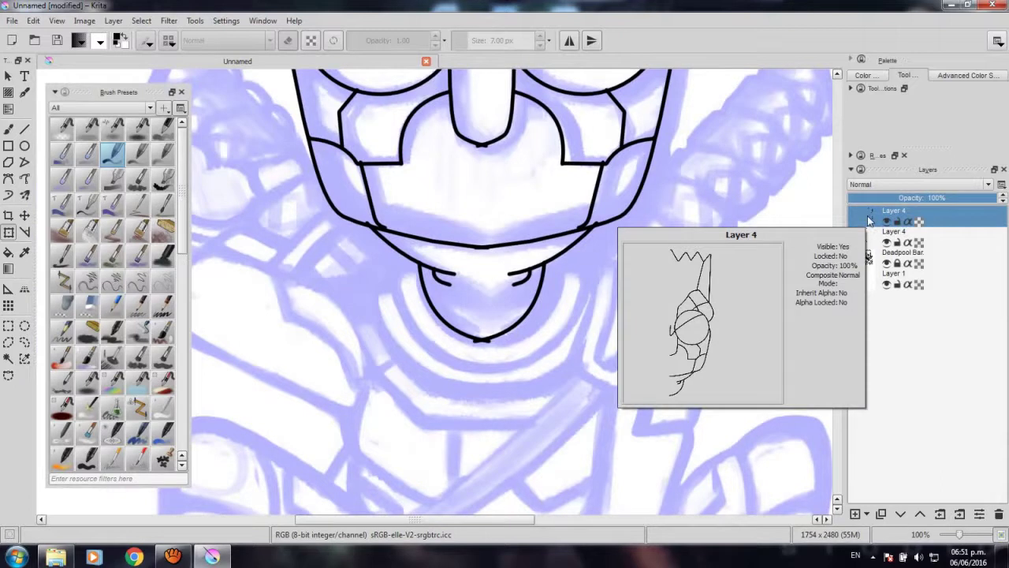
pyautogui.rightClick(868, 220)
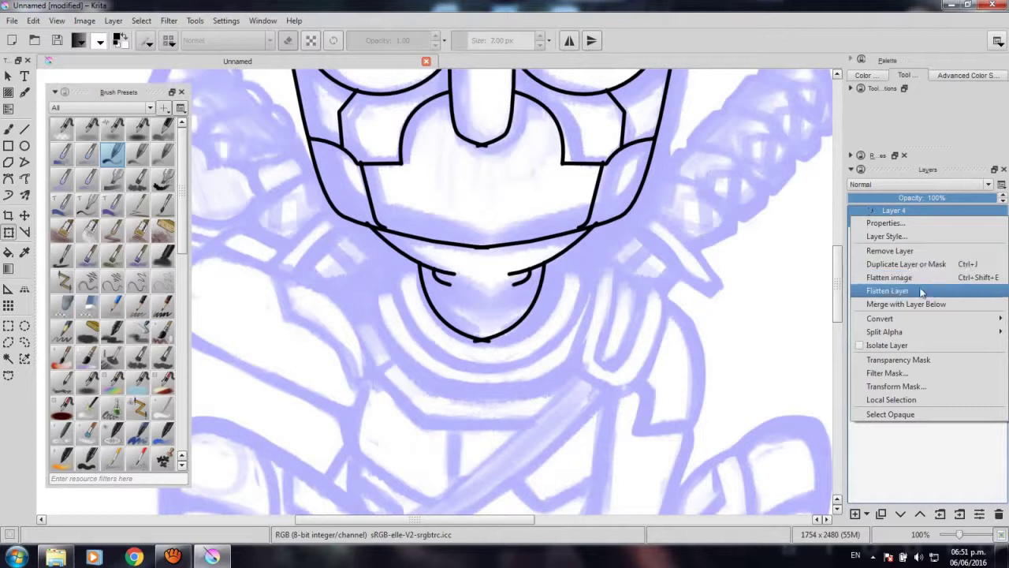
pyautogui.click(919, 294)
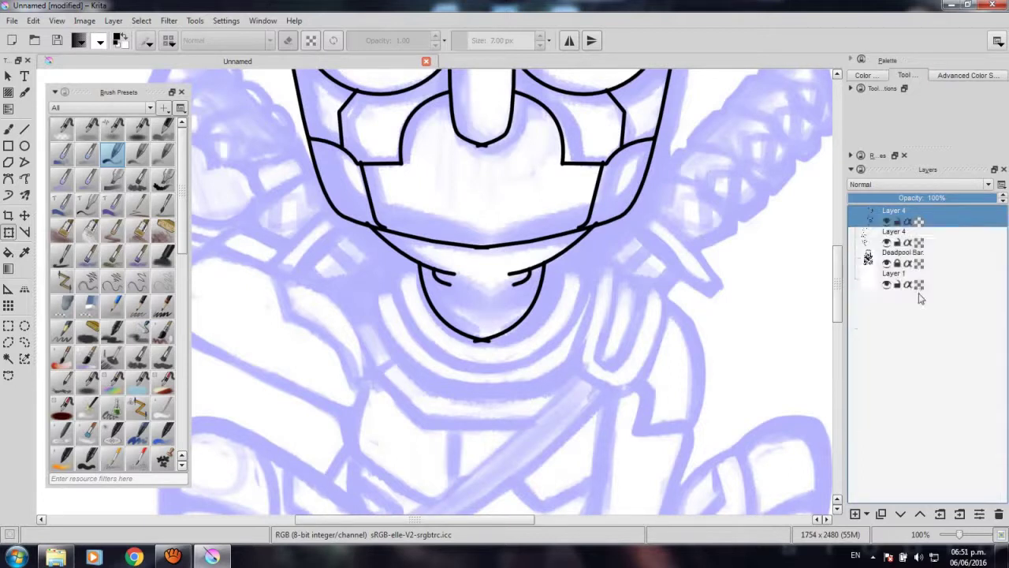
pyautogui.rightClick(874, 221)
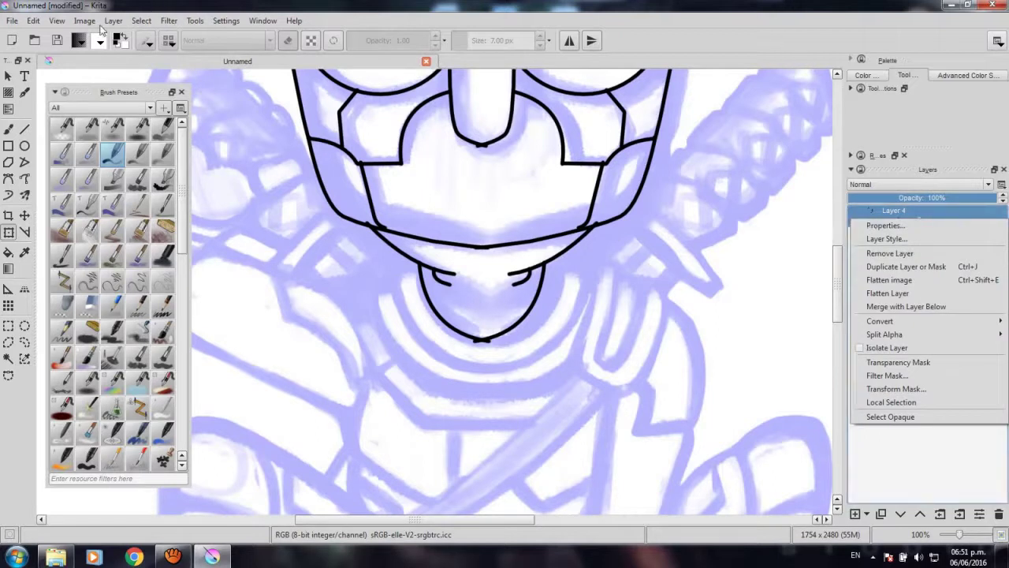
pyautogui.click(101, 30)
pyautogui.moveTo(131, 61)
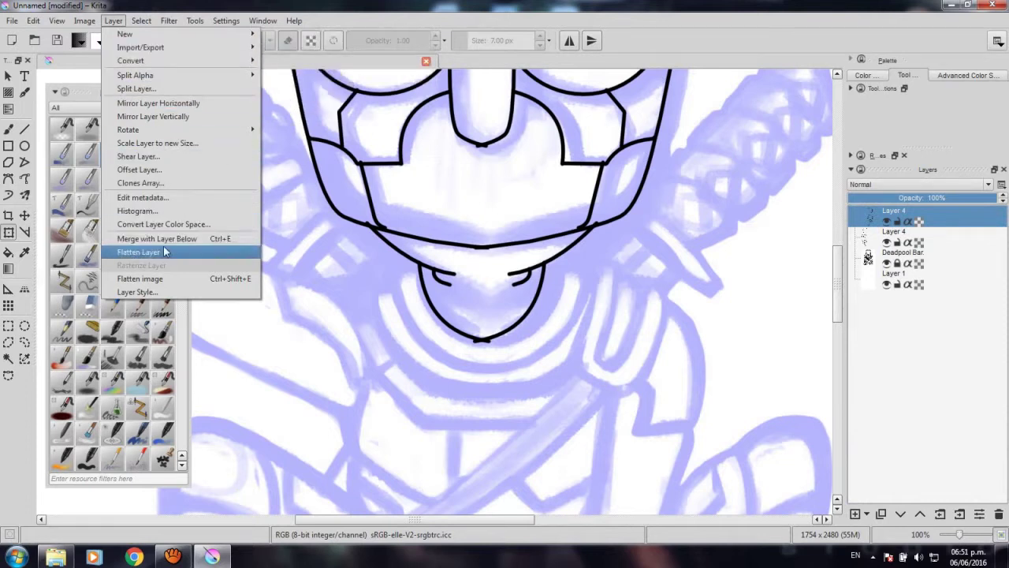
pyautogui.click(201, 241)
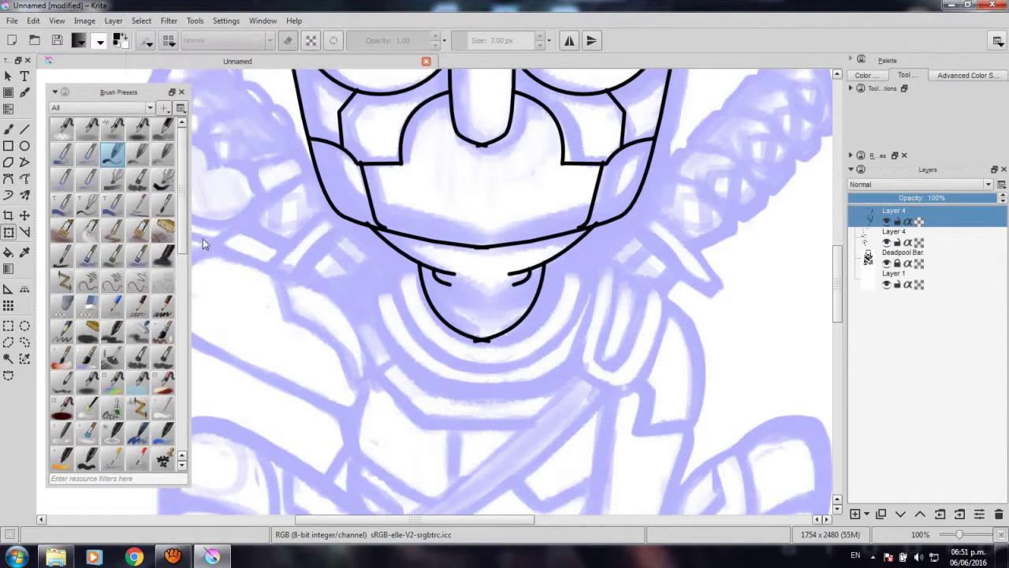
pyautogui.hotkey('ctrl', '+')
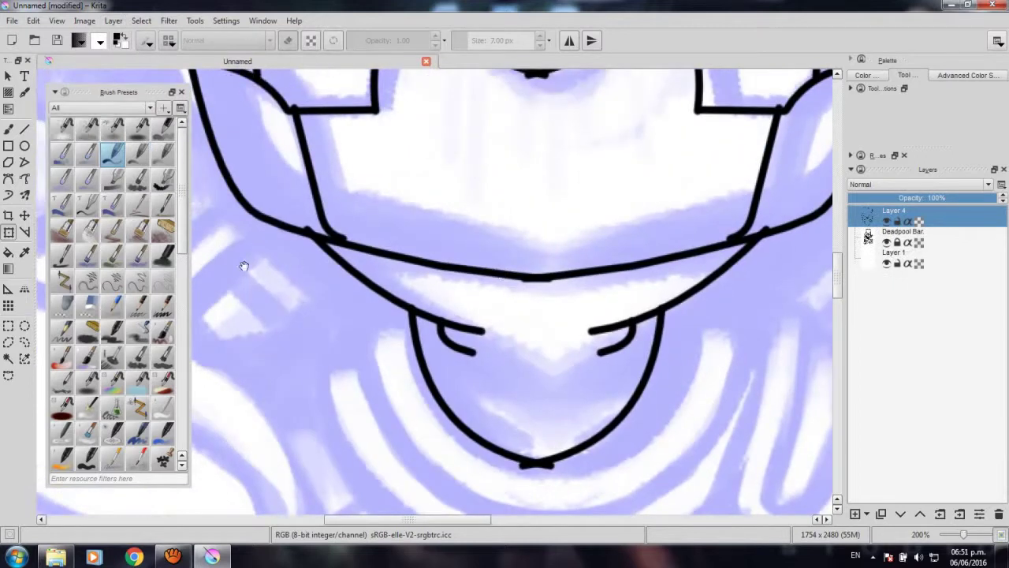
# Enclose the overlapping ink at the chin tip in a polygonal selection.
pyautogui.click(8, 343)
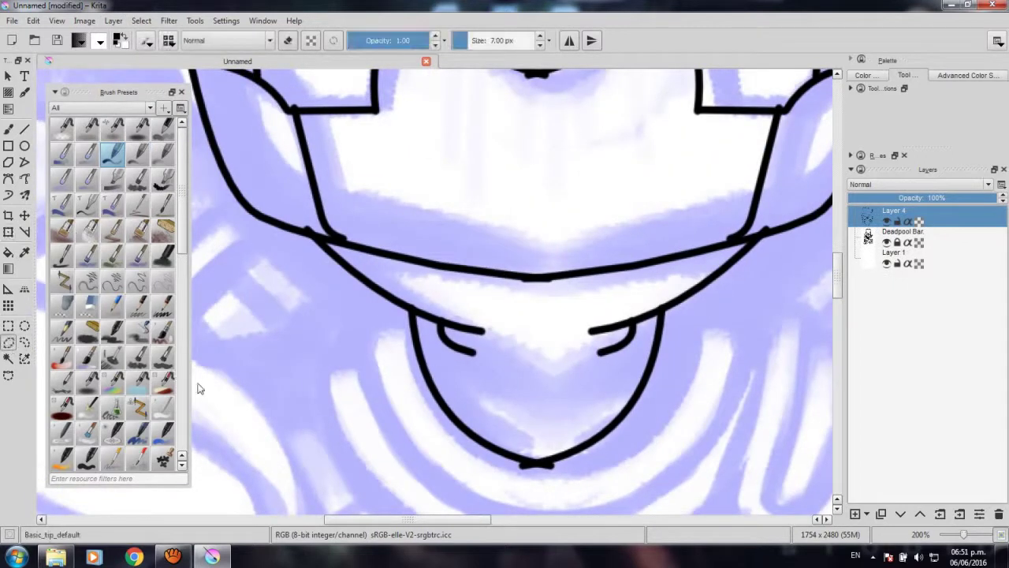
pyautogui.scroll(-3, 383, 293)
pyautogui.scroll(-2, 383, 292)
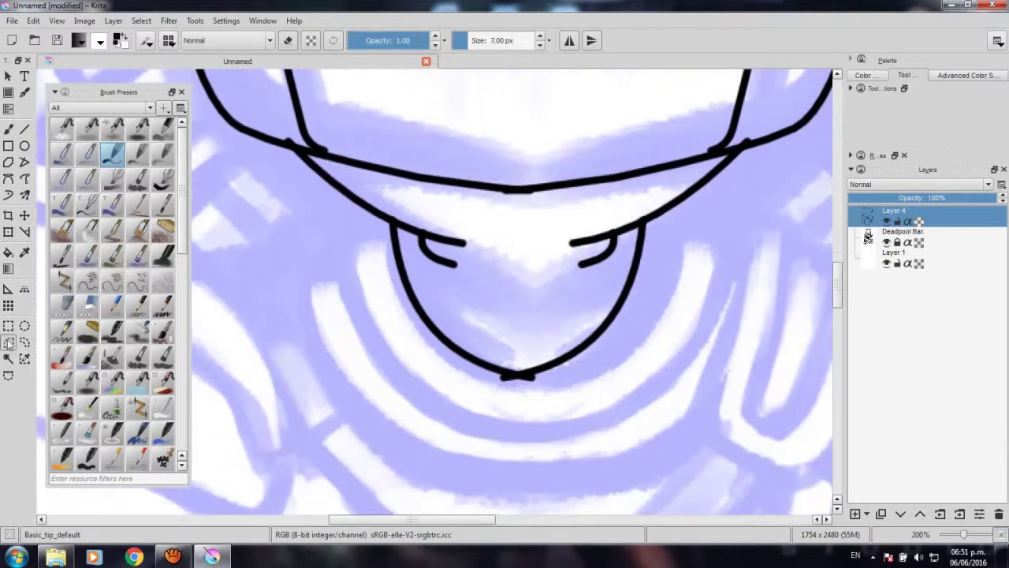
pyautogui.scroll(1, 485, 372)
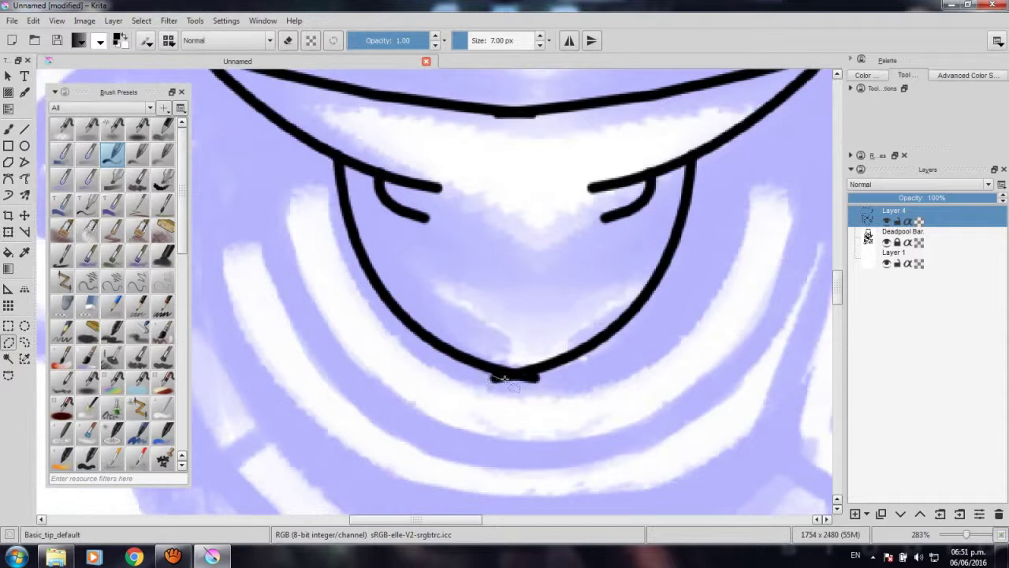
pyautogui.click(492, 377)
pyautogui.click(550, 371)
pyautogui.click(557, 391)
pyautogui.click(514, 411)
pyautogui.click(489, 378)
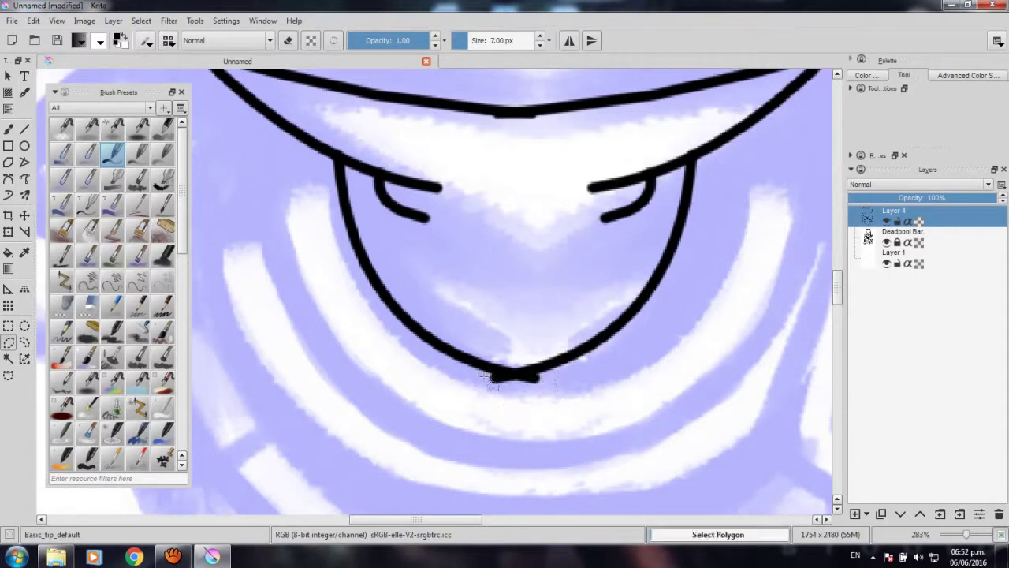
# Mirror the canvas view and outline the overlapping ink at the jaw line junction, then deselect.
pyautogui.scroll(2, 548, 415)
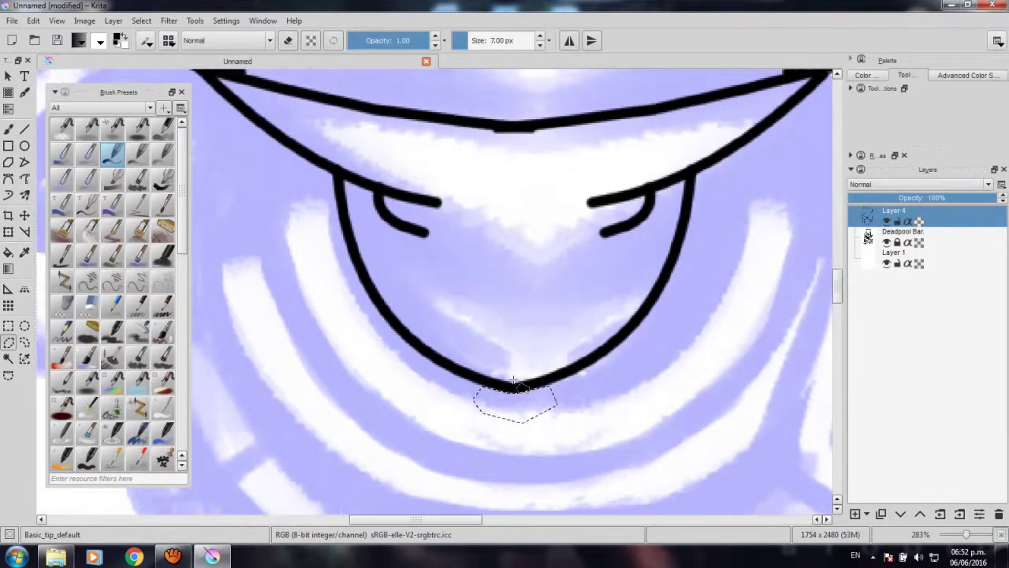
pyautogui.scroll(2, 473, 378)
pyautogui.scroll(2, 395, 339)
pyautogui.scroll(2, 298, 302)
pyautogui.moveTo(302, 305); pyautogui.dragTo(385, 318)
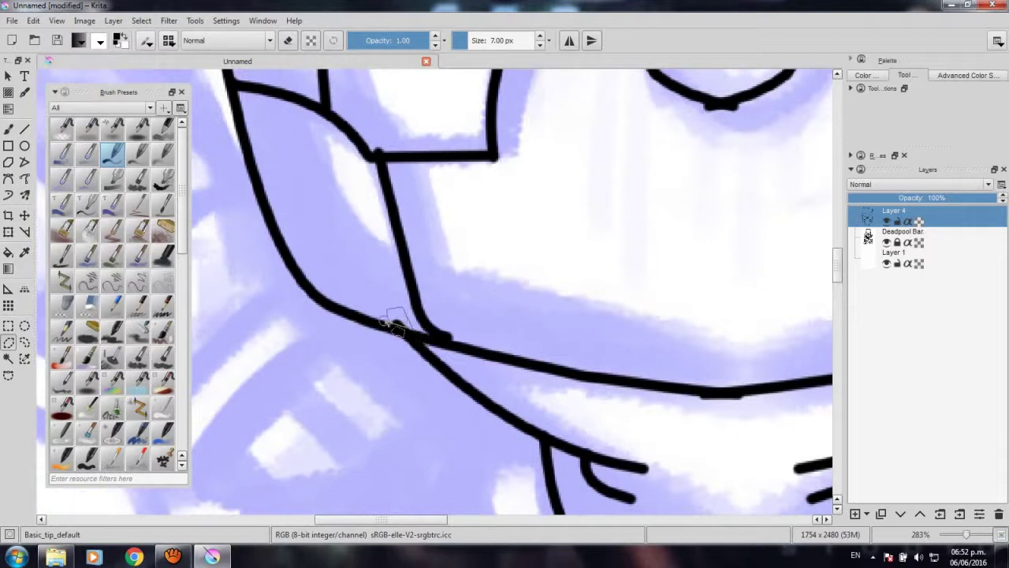
pyautogui.press('m')
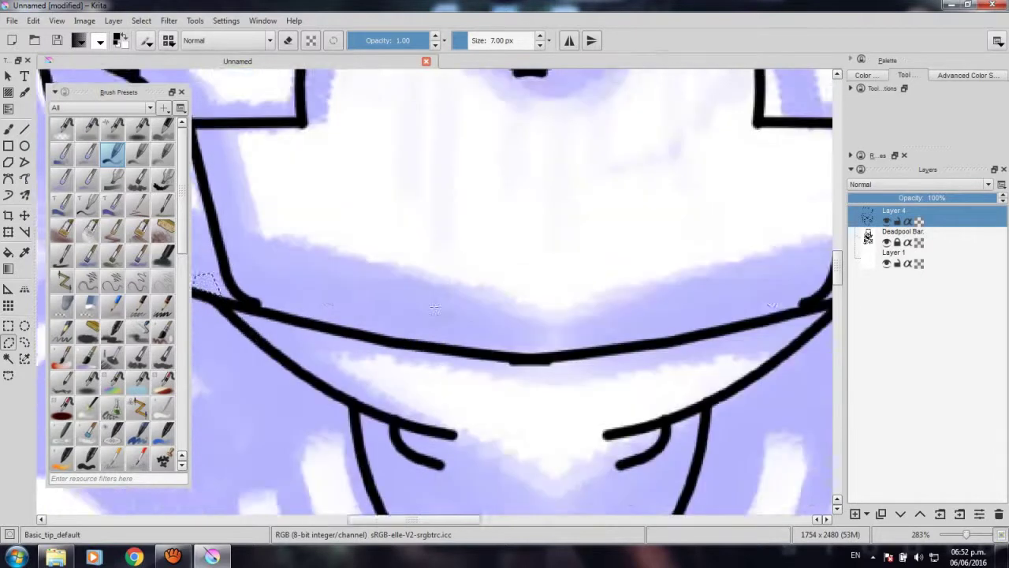
pyautogui.moveTo(725, 287)
pyautogui.mouseDown()
pyautogui.moveTo(609, 296)
pyautogui.moveTo(588, 333)
pyautogui.mouseUp()
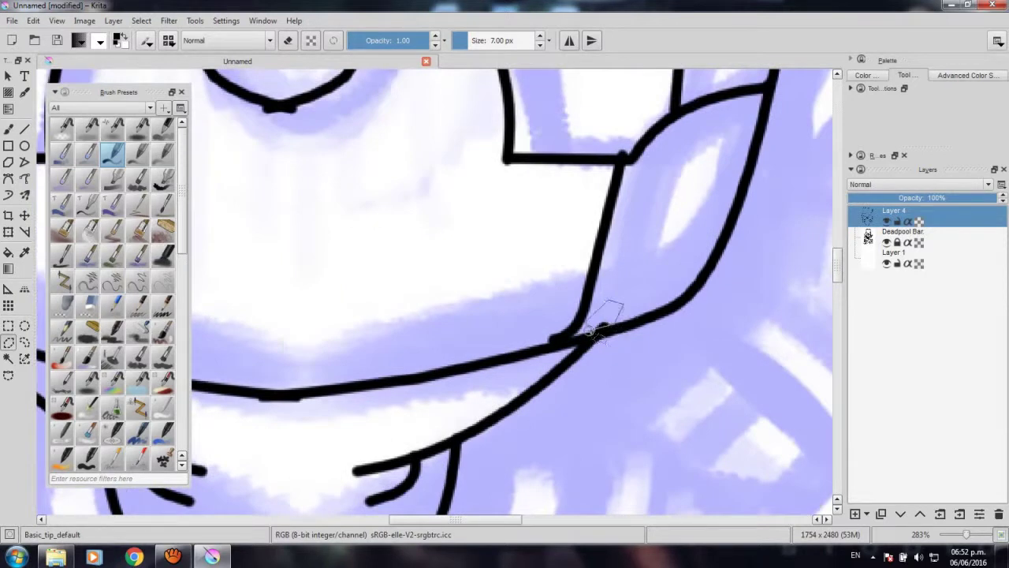
pyautogui.moveTo(481, 338)
pyautogui.mouseDown()
pyautogui.moveTo(517, 381)
pyautogui.moveTo(617, 325)
pyautogui.mouseUp()
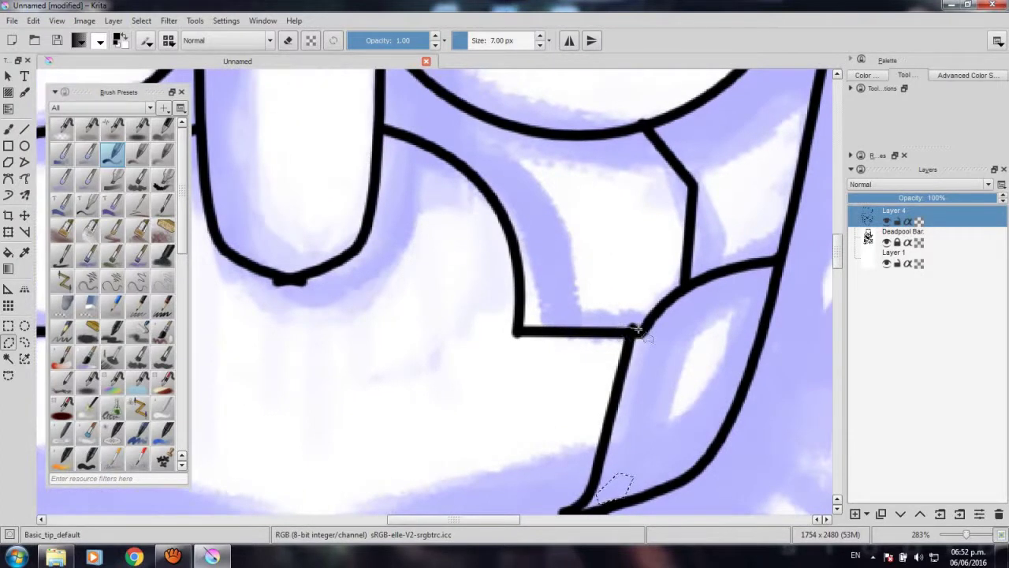
pyautogui.moveTo(634, 323)
pyautogui.mouseDown()
pyautogui.moveTo(632, 333)
pyautogui.moveTo(617, 303)
pyautogui.mouseUp()
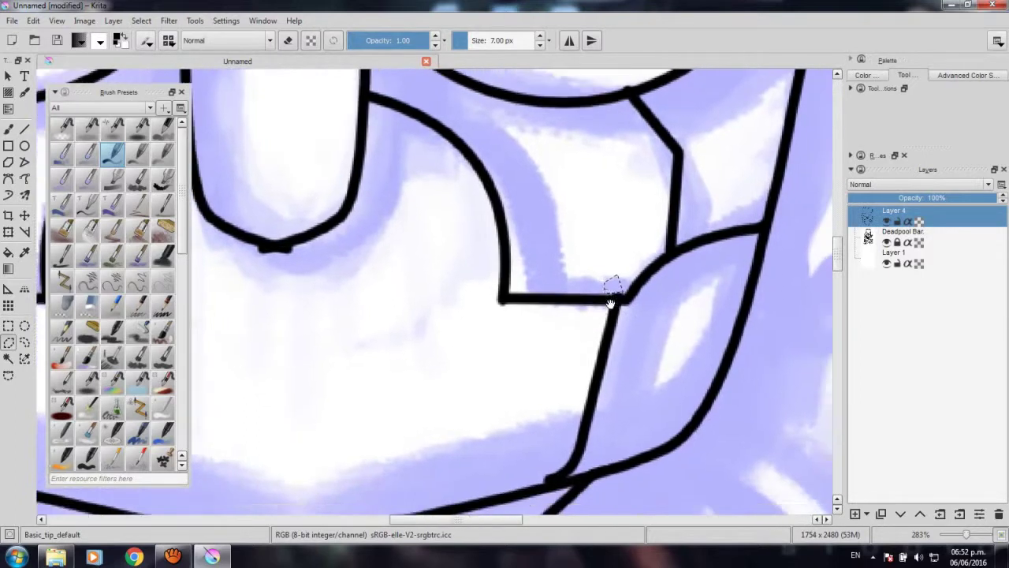
pyautogui.scroll(1, 612, 315)
pyautogui.scroll(1, 623, 315)
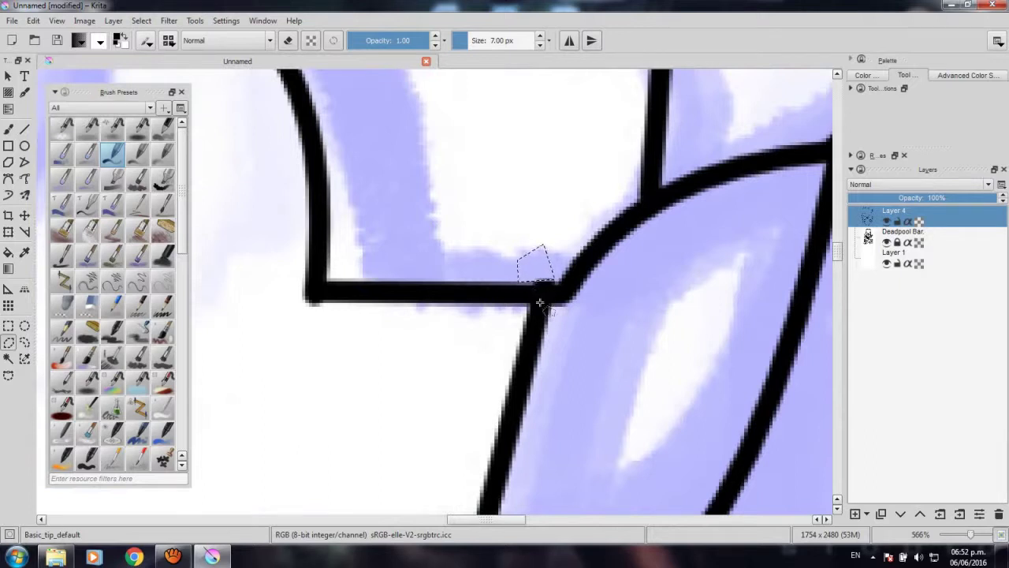
pyautogui.hotkey('ctrl', 'shift', 'a')
# Select the stray ink at the line corner and at the mask junction.
pyautogui.moveTo(554, 282); pyautogui.dragTo(537, 248)
pyautogui.moveTo(448, 344); pyautogui.dragTo(837, 268)
pyautogui.moveTo(387, 203); pyautogui.dragTo(676, 333)
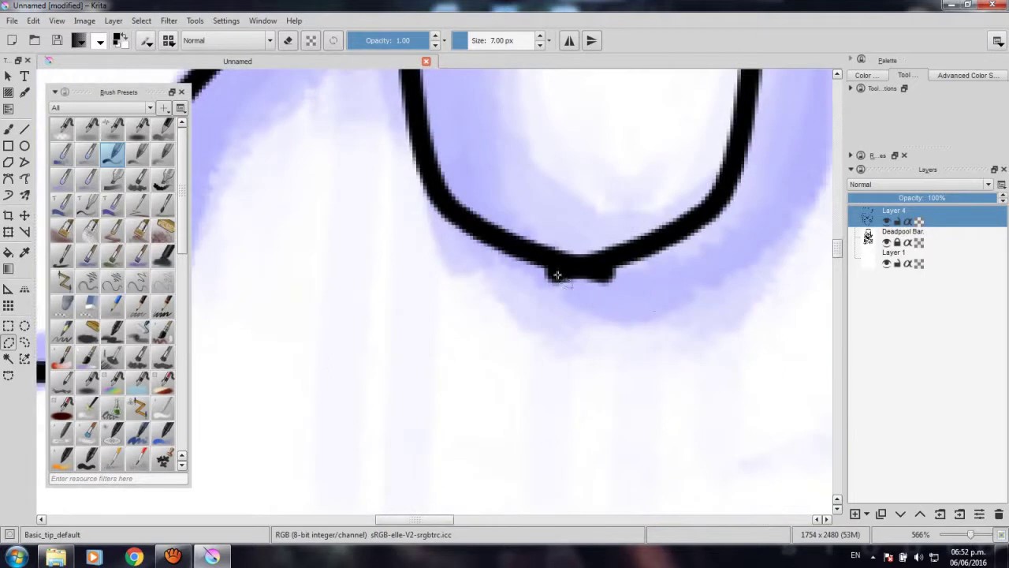
pyautogui.moveTo(554, 275)
pyautogui.mouseDown()
pyautogui.moveTo(617, 272)
pyautogui.moveTo(537, 273)
pyautogui.mouseUp()
pyautogui.hscroll(-10, 732, 309)
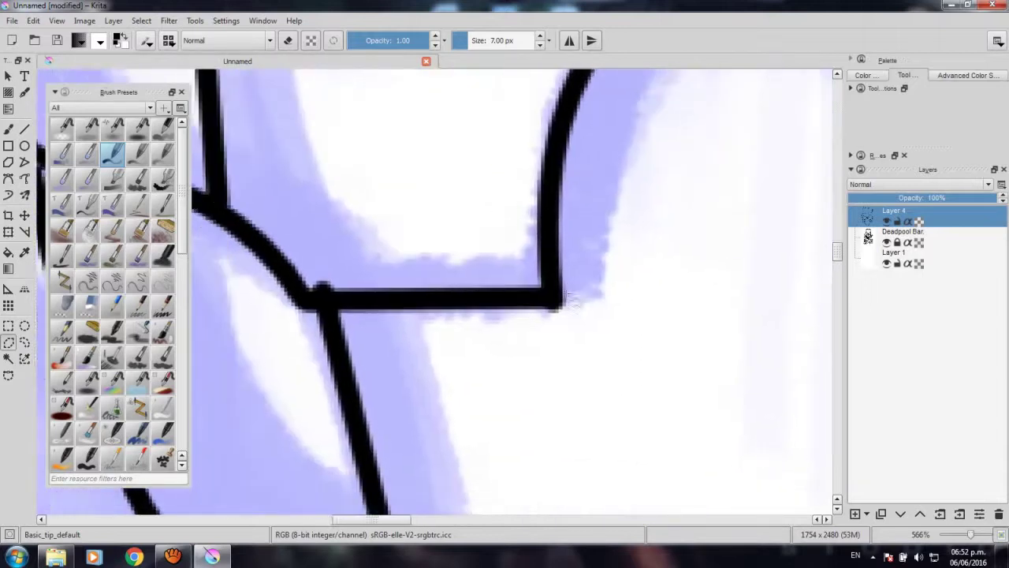
pyautogui.hscroll(-1, 566, 296)
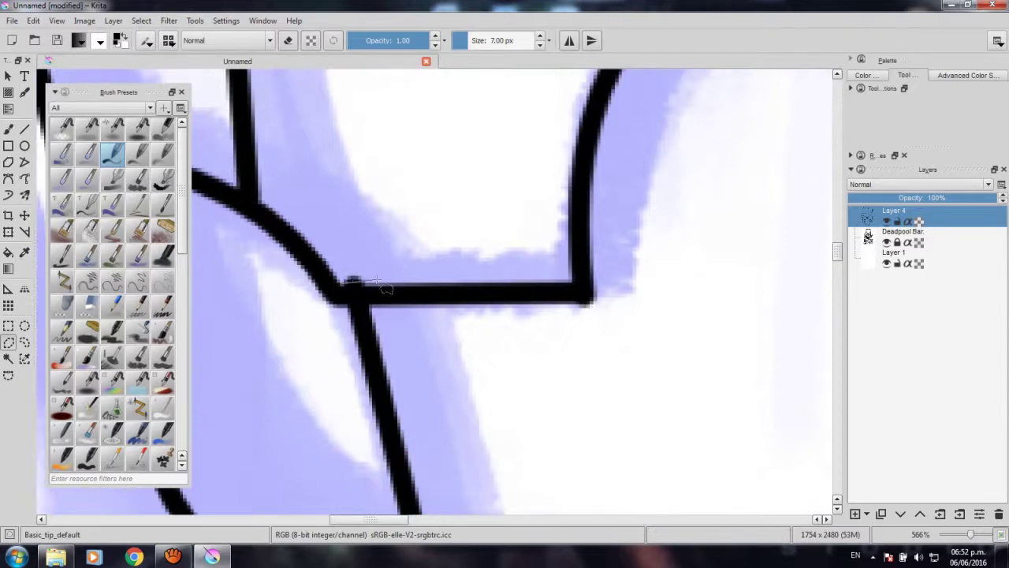
pyautogui.moveTo(386, 281)
pyautogui.mouseDown()
pyautogui.moveTo(351, 253)
pyautogui.moveTo(351, 282)
pyautogui.mouseUp()
# Zoom in on the eyes and begin a selection at the brow line end.
pyautogui.scroll(-3, 482, 263)
pyautogui.scroll(2, 522, 418)
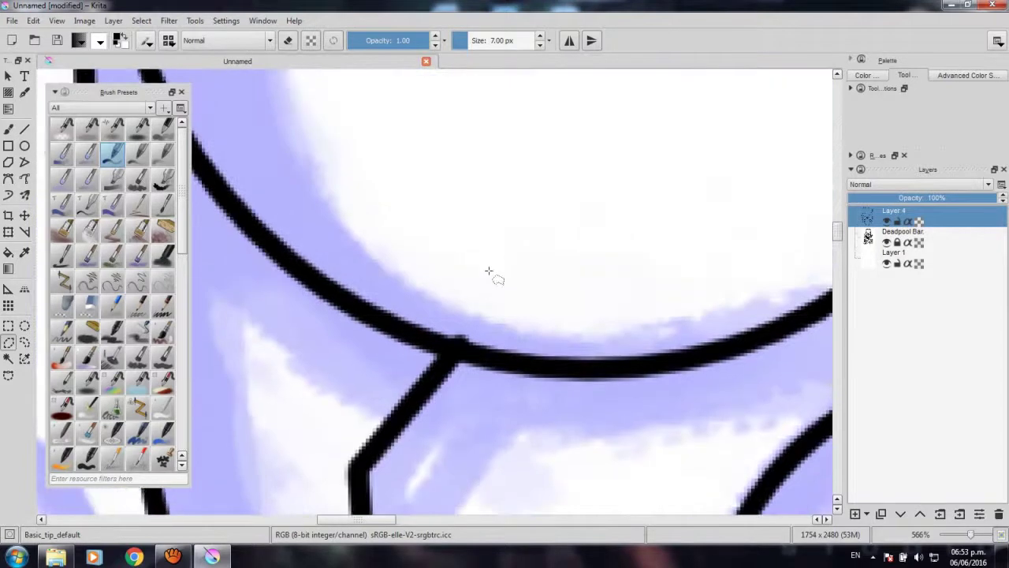
pyautogui.scroll(1, 491, 273)
pyautogui.scroll(-2, 520, 398)
pyautogui.scroll(-2, 552, 322)
pyautogui.scroll(-1, 586, 315)
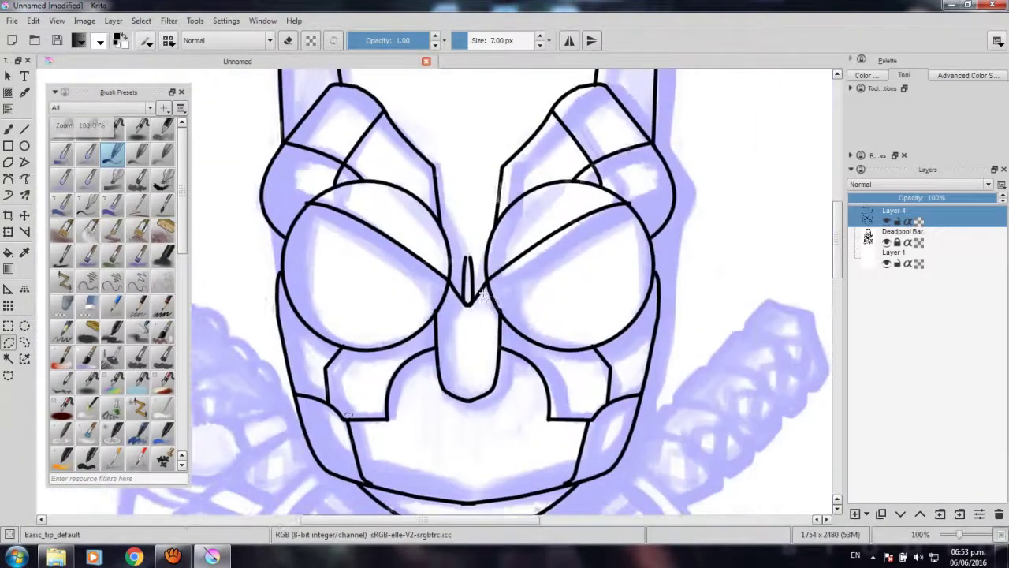
pyautogui.scroll(-1, 481, 266)
pyautogui.scroll(-1, 480, 266)
pyautogui.scroll(-1, 482, 268)
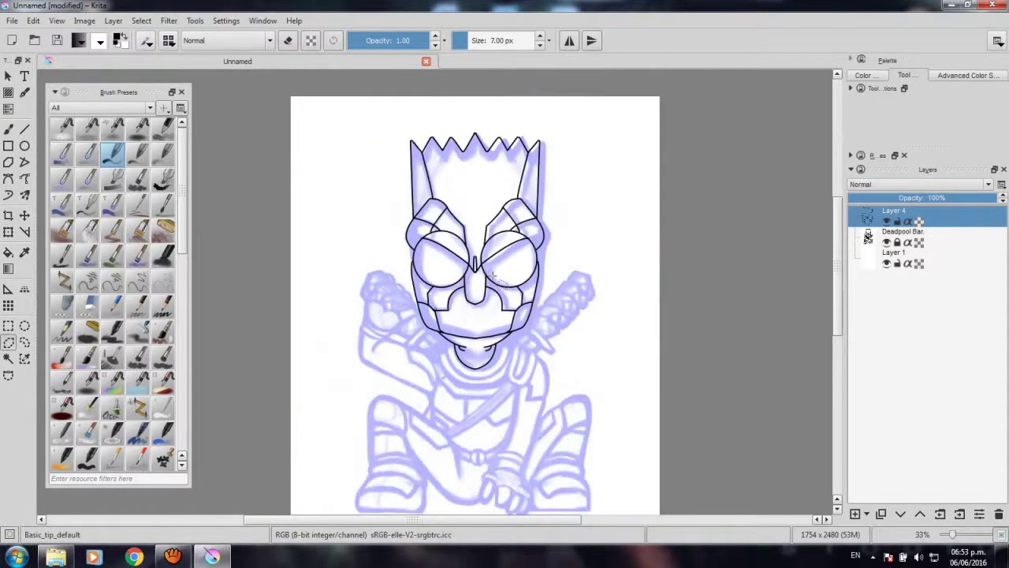
pyautogui.scroll(1, 444, 238)
pyautogui.scroll(1, 453, 260)
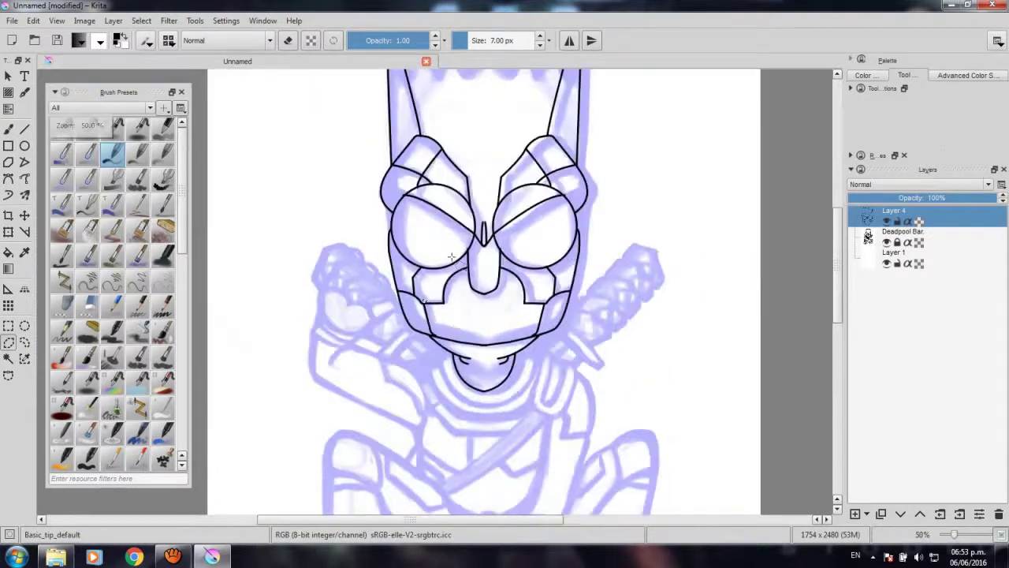
pyautogui.scroll(1, 472, 315)
pyautogui.scroll(1, 494, 369)
pyautogui.scroll(1, 490, 369)
pyautogui.scroll(1, 383, 391)
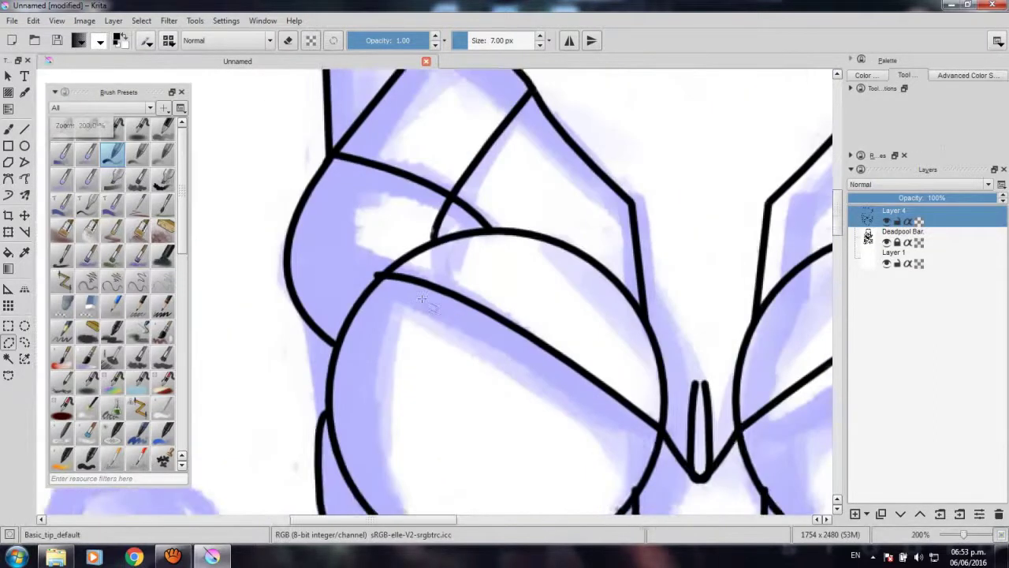
pyautogui.scroll(1, 372, 276)
pyautogui.scroll(1, 387, 261)
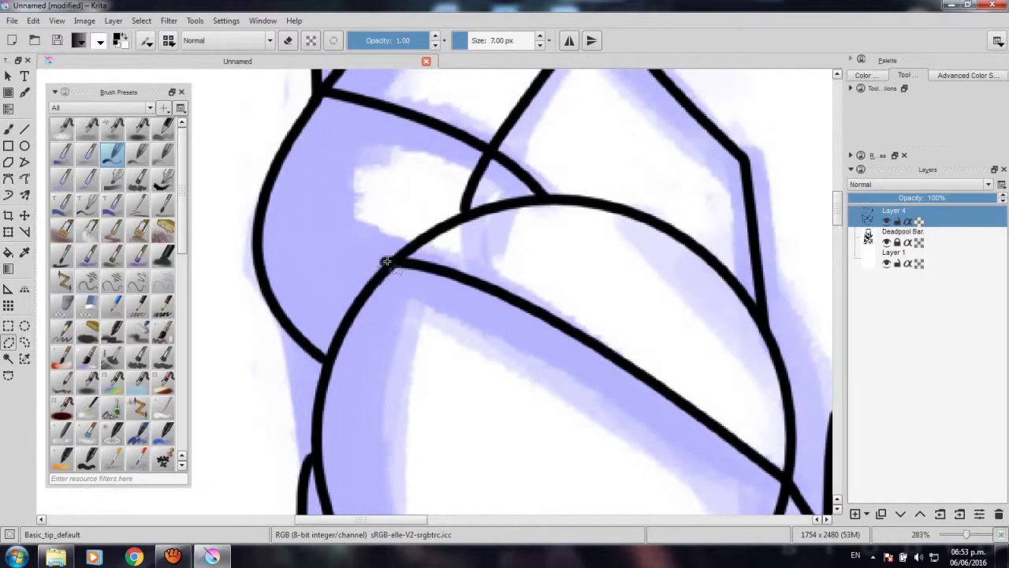
pyautogui.click(394, 237)
pyautogui.doubleClick(376, 266)
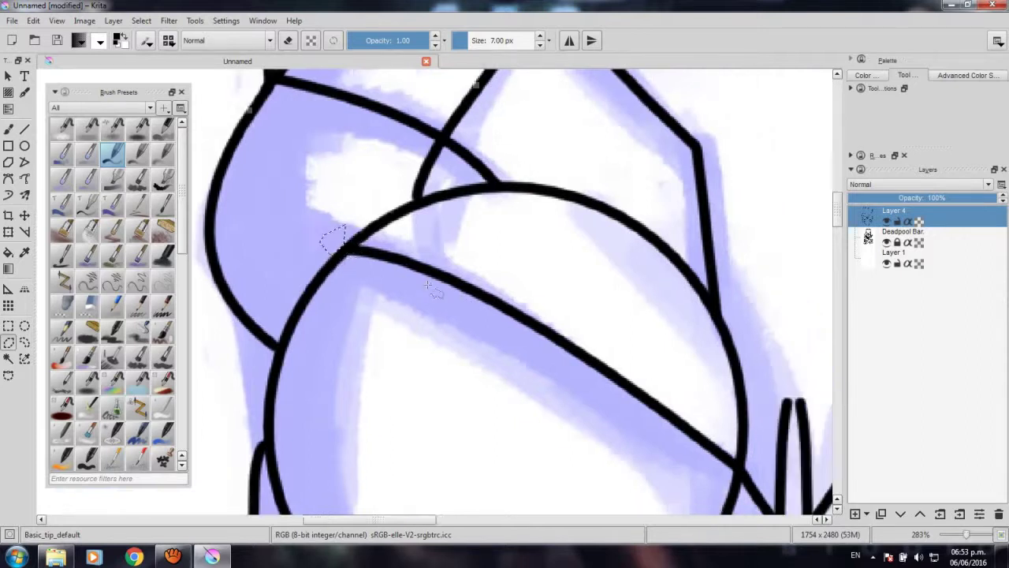
# Extend the selection along the brow line and over the top of the eye circle.
pyautogui.moveTo(427, 284); pyautogui.dragTo(488, 204)
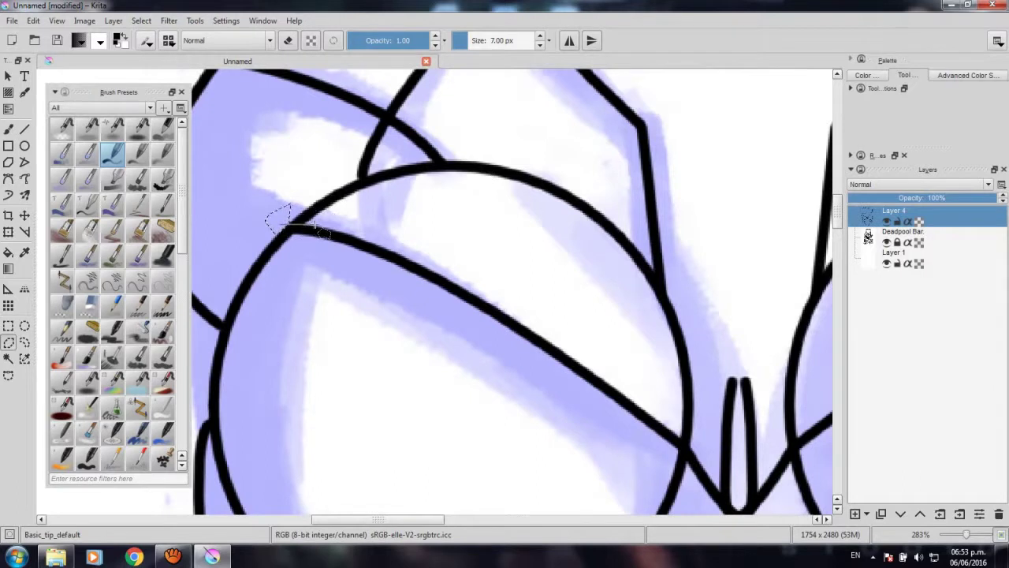
pyautogui.click(348, 231)
pyautogui.click(473, 264)
pyautogui.click(580, 335)
pyautogui.click(680, 439)
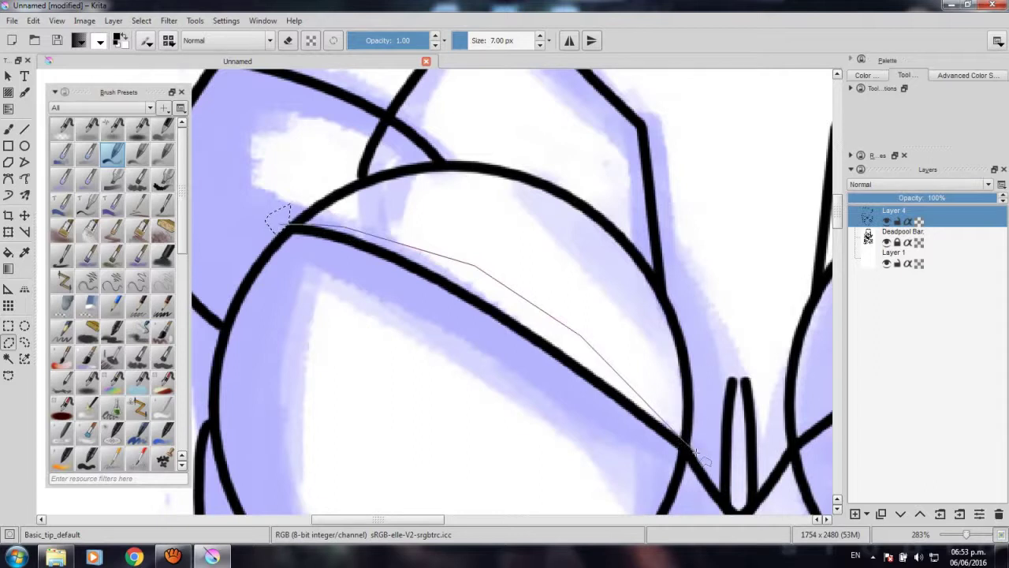
pyautogui.click(702, 367)
pyautogui.click(597, 162)
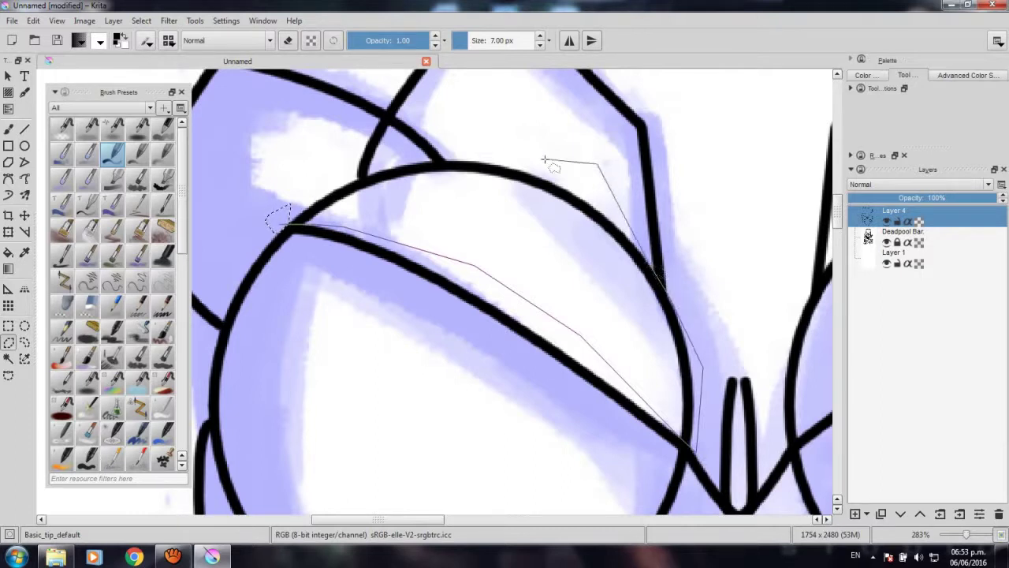
pyautogui.moveTo(489, 183)
pyautogui.mouseDown()
pyautogui.moveTo(584, 319)
pyautogui.moveTo(579, 292)
pyautogui.mouseUp()
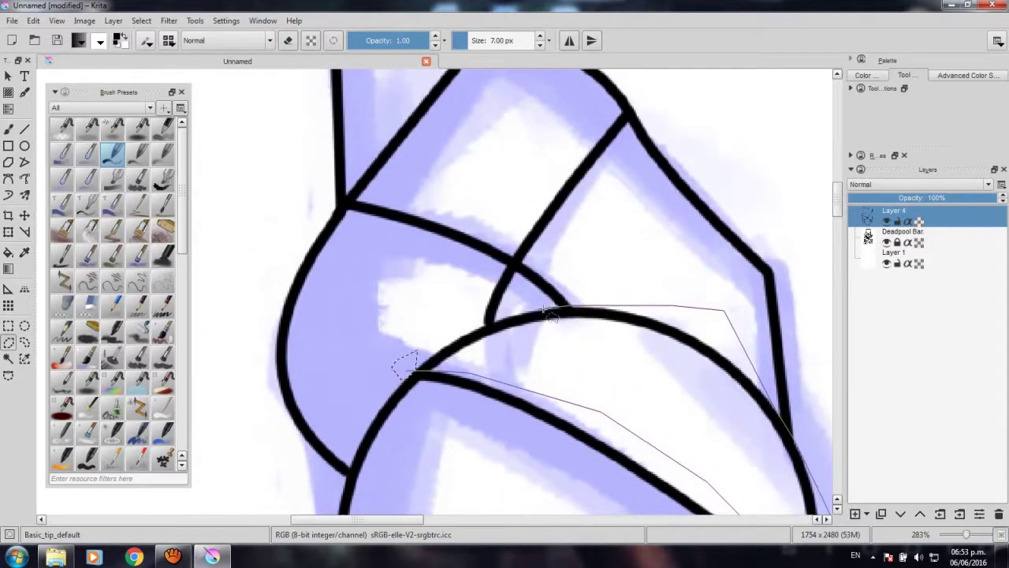
pyautogui.moveTo(508, 313); pyautogui.dragTo(405, 365)
pyautogui.scroll(-2, 623, 402)
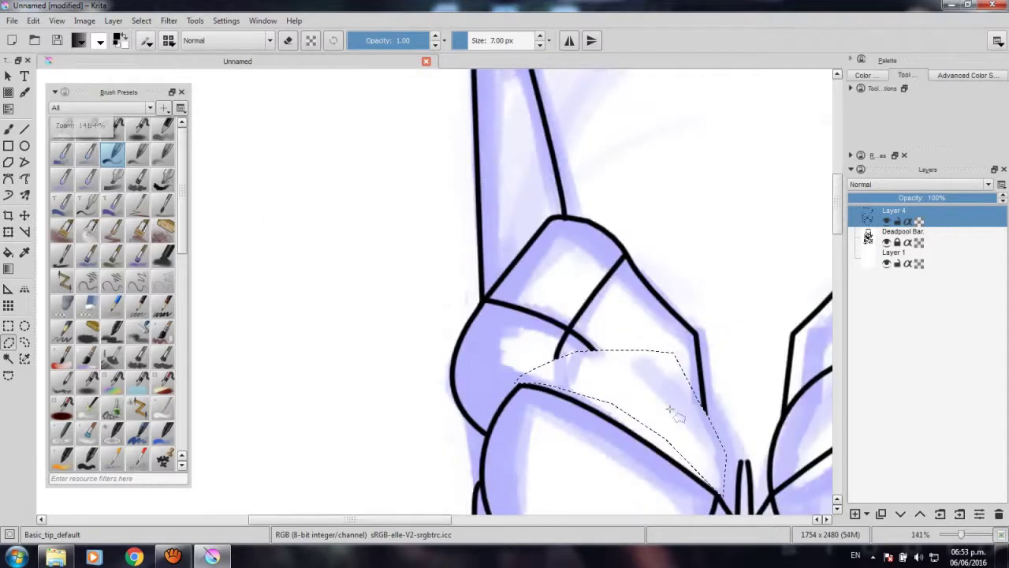
pyautogui.scroll(-3, 654, 402)
pyautogui.scroll(-2, 599, 378)
pyautogui.scroll(2, 523, 180)
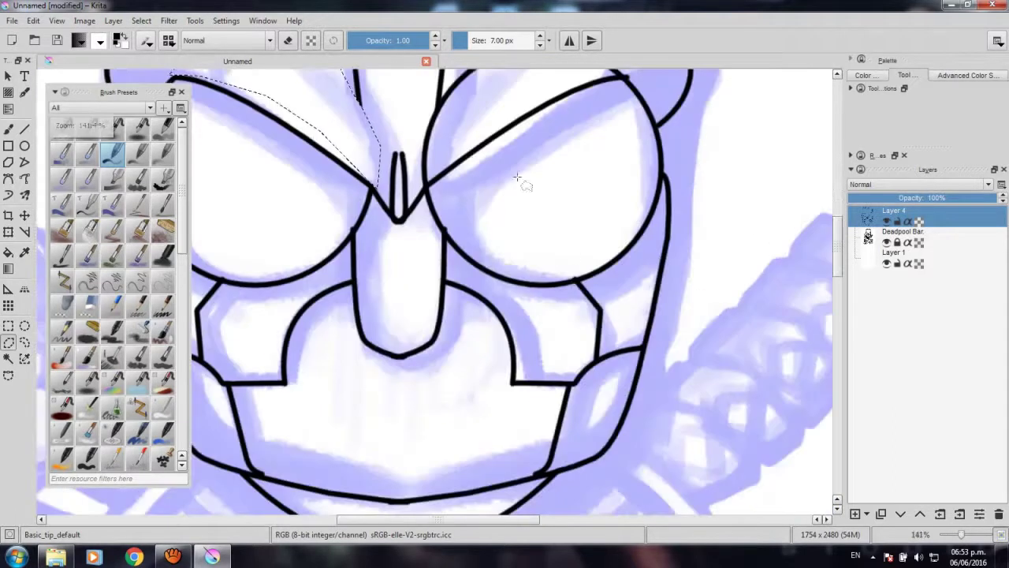
pyautogui.scroll(1, 547, 354)
pyautogui.scroll(1, 518, 322)
pyautogui.scroll(1, 498, 296)
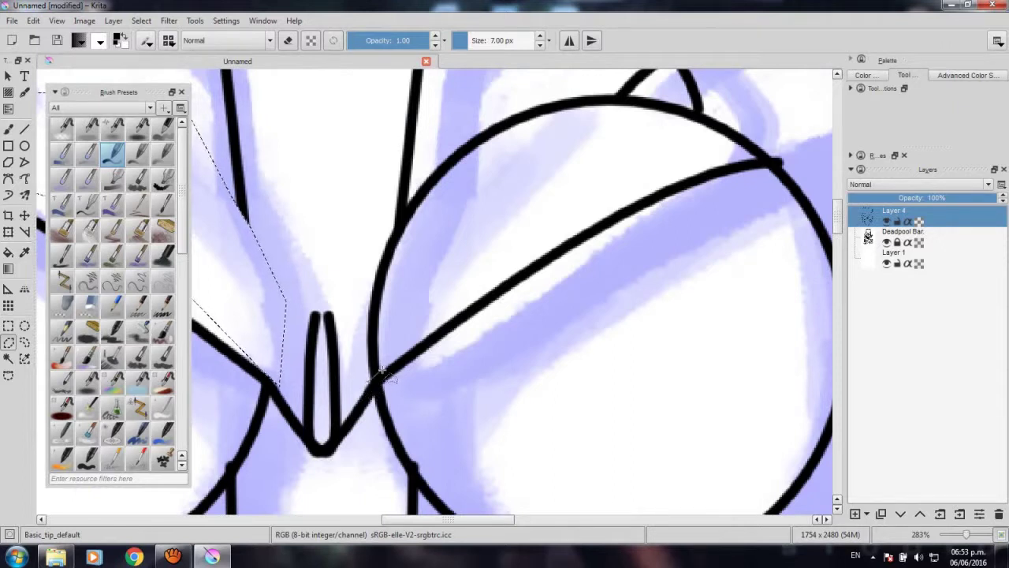
# Outline the stray diagonal stroke over the right eye and close the selection.
pyautogui.moveTo(381, 373); pyautogui.dragTo(593, 195)
pyautogui.click(593, 196)
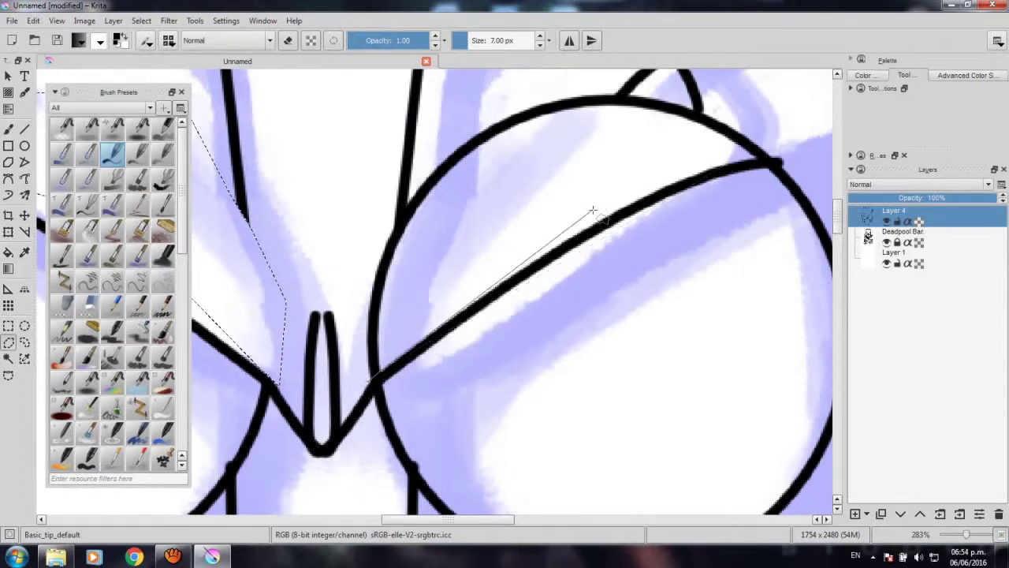
pyautogui.scroll(1, 623, 339)
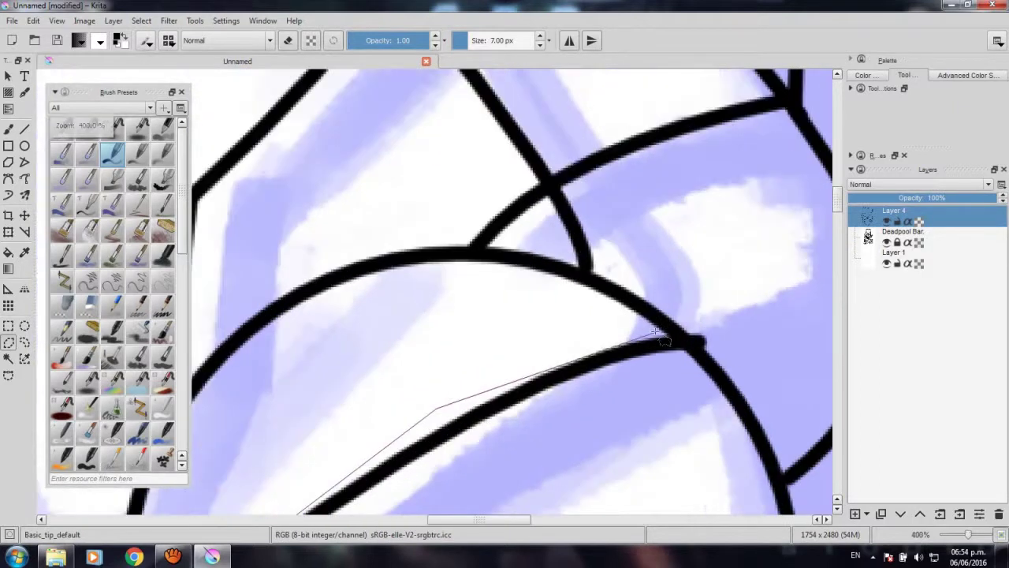
pyautogui.click(632, 339)
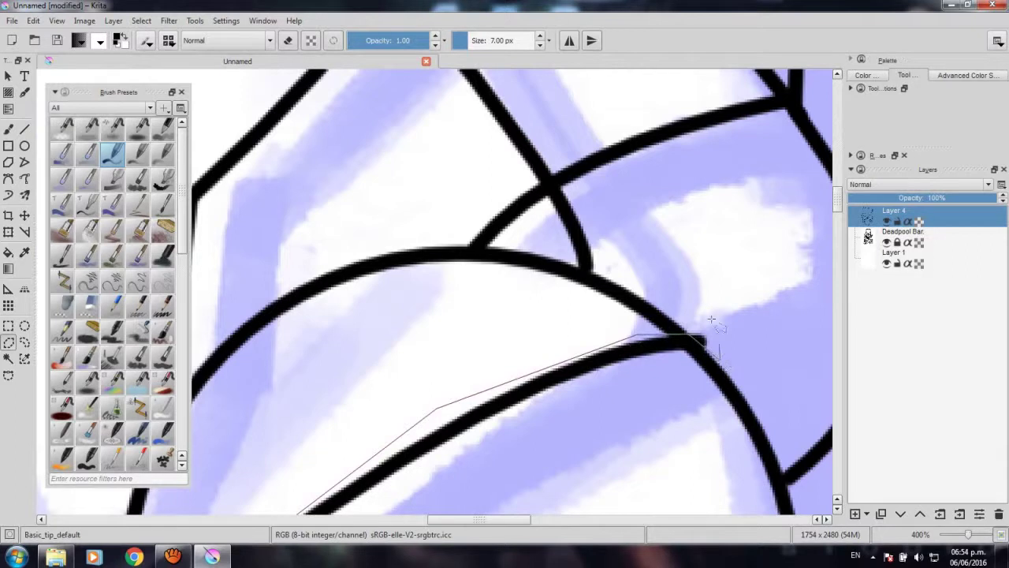
pyautogui.click(711, 318)
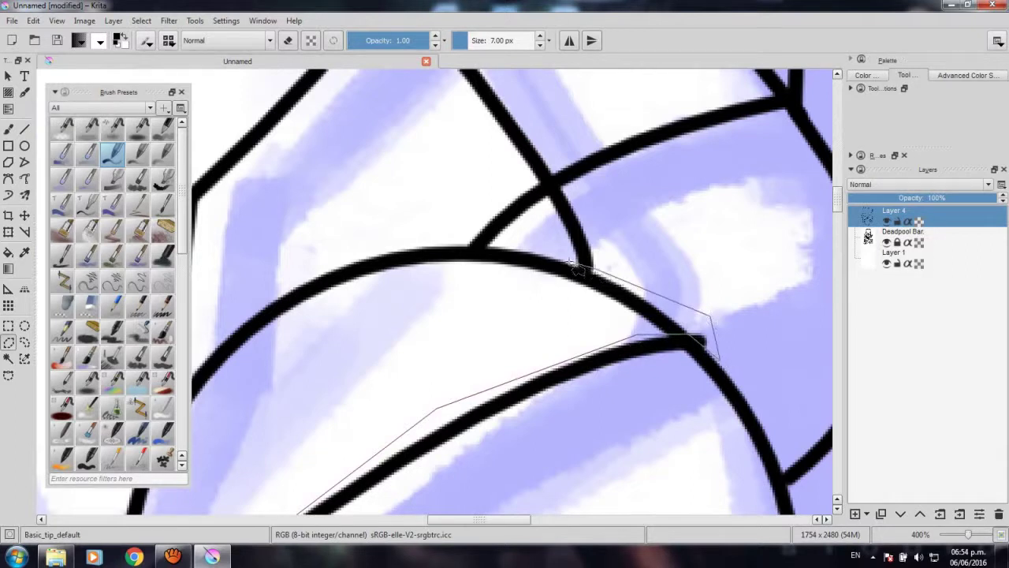
pyautogui.click(519, 247)
pyautogui.click(467, 246)
pyautogui.moveTo(467, 246); pyautogui.dragTo(604, 153)
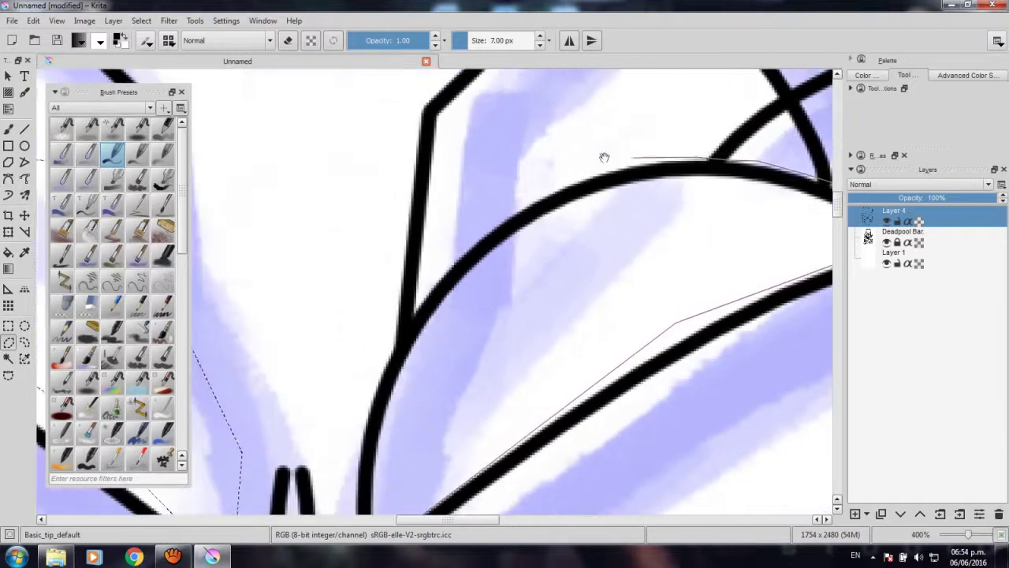
pyautogui.click(555, 171)
pyautogui.click(447, 233)
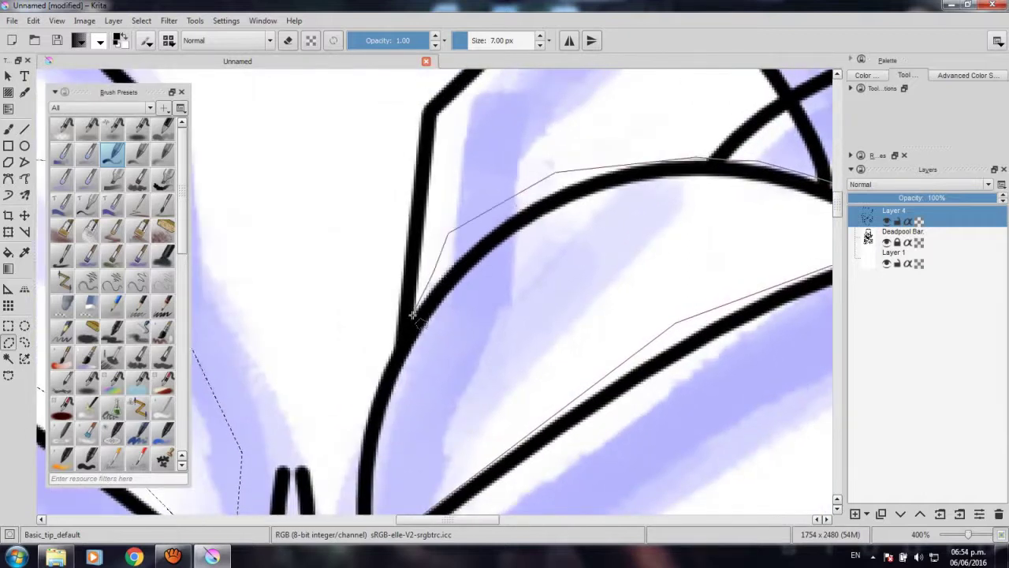
pyautogui.click(412, 314)
pyautogui.moveTo(413, 314); pyautogui.dragTo(515, 133)
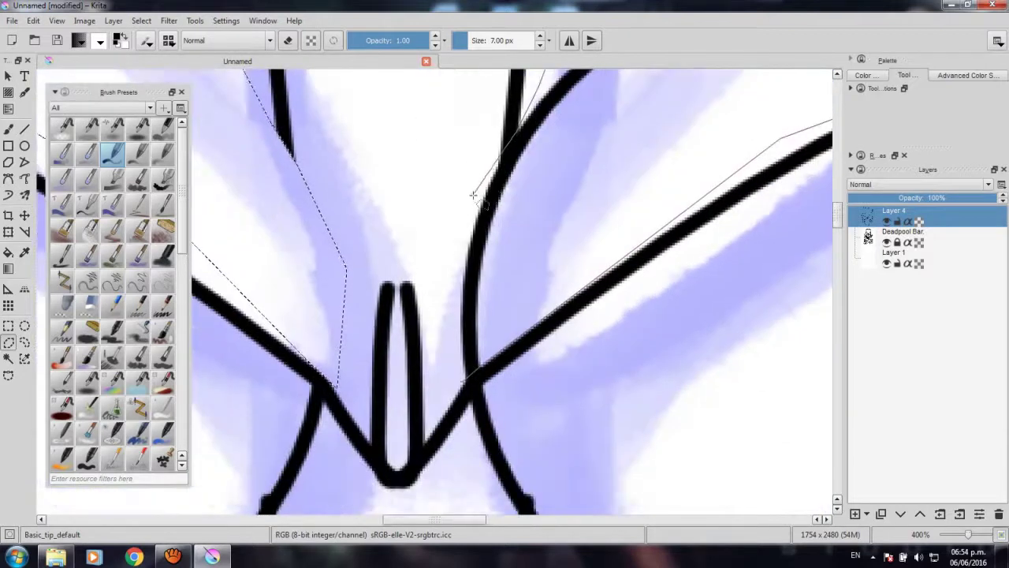
pyautogui.click(473, 194)
pyautogui.click(447, 290)
pyautogui.doubleClick(464, 380)
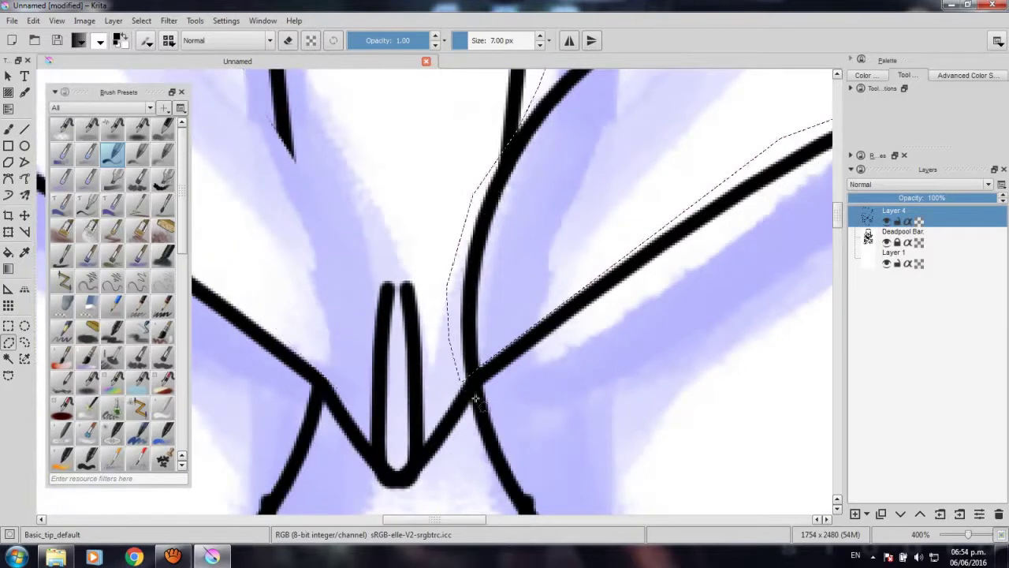
pyautogui.scroll(-2, 543, 347)
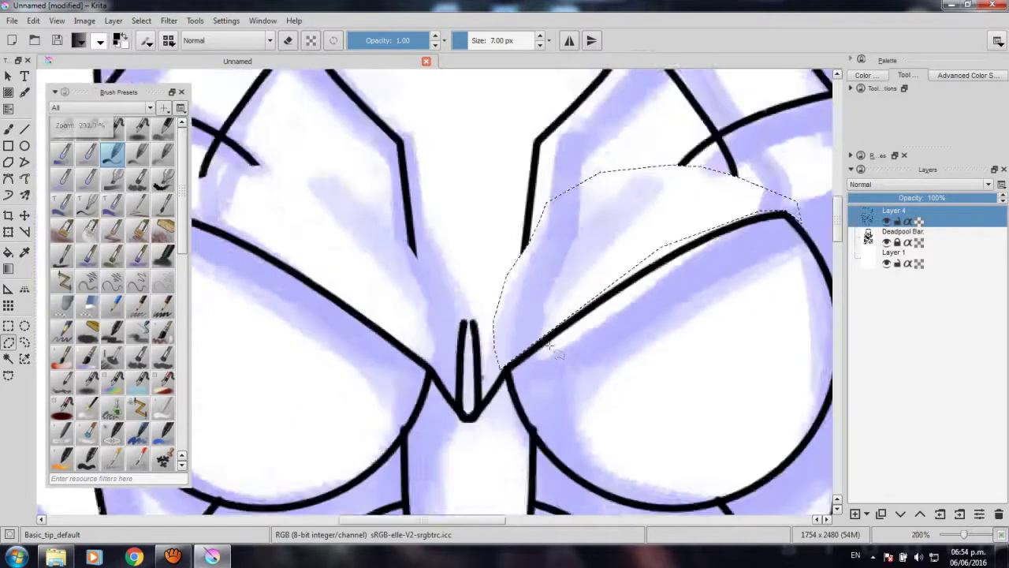
pyautogui.scroll(-3, 550, 347)
pyautogui.scroll(-1, 550, 347)
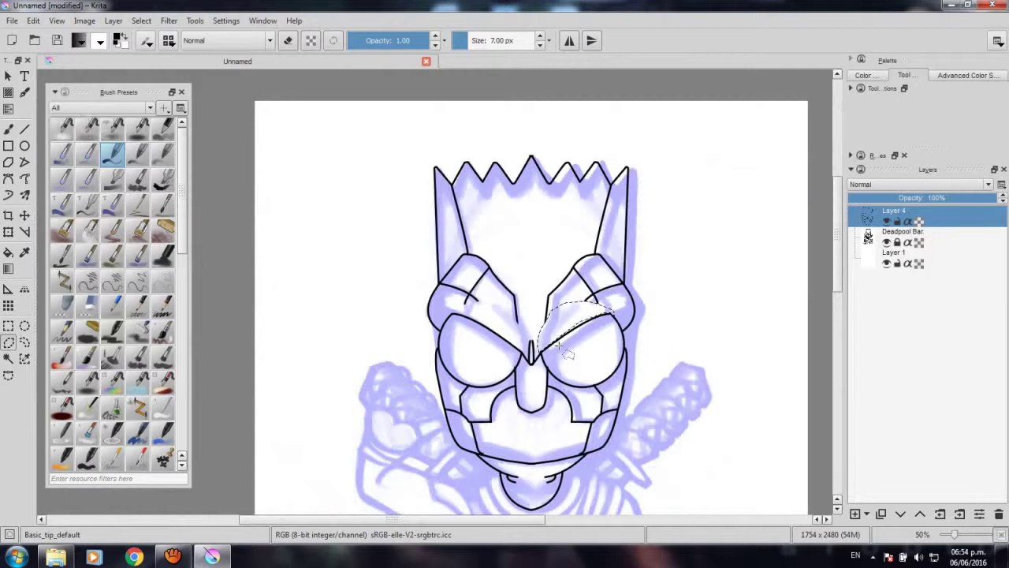
# Delete the selected stray stroke over the right eye and deselect.
pyautogui.press('Delete')
pyautogui.hotkey('ctrl', 'shift', 'a')
pyautogui.scroll(-1, 564, 400)
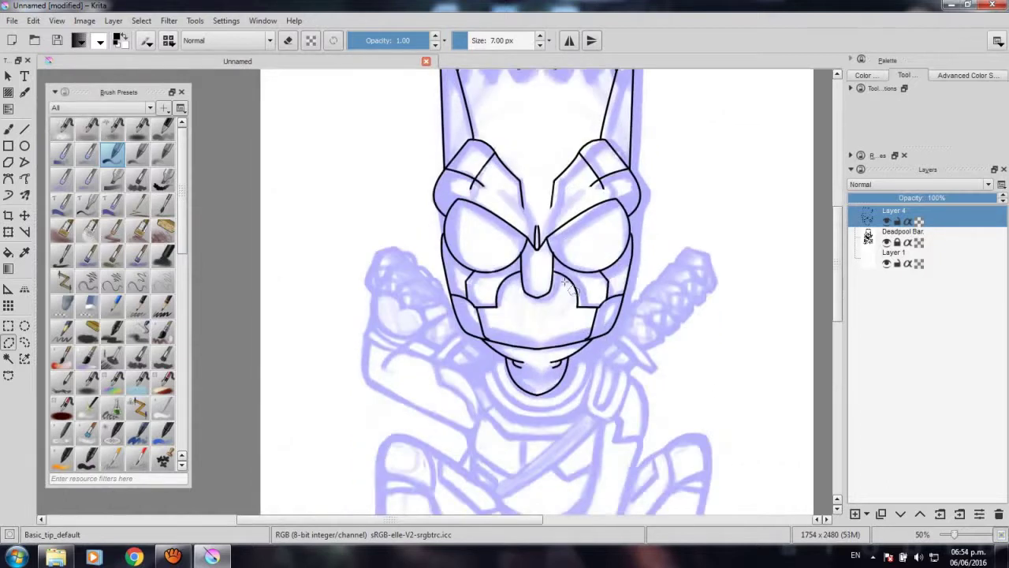
pyautogui.scroll(-1, 580, 362)
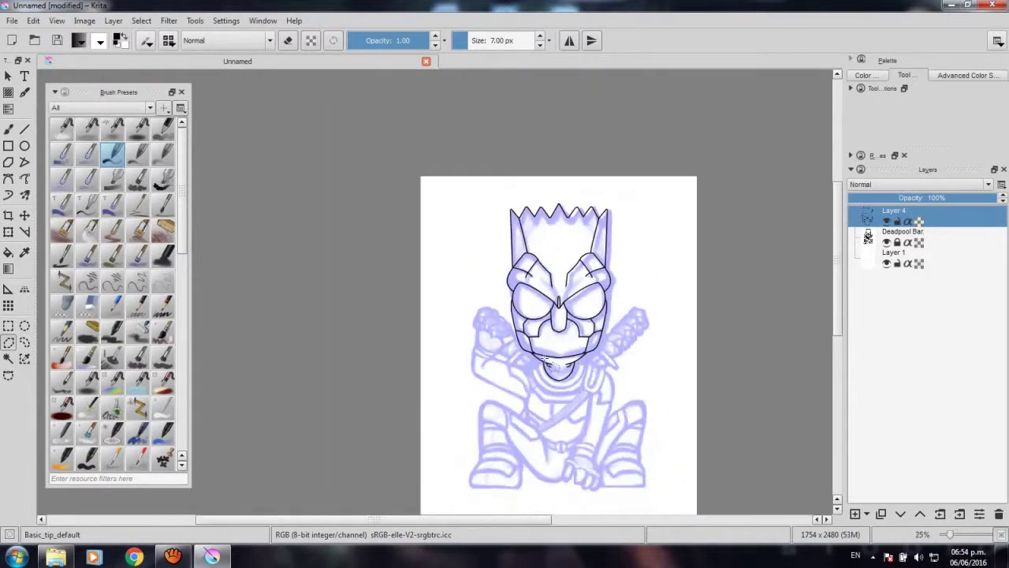
pyautogui.scroll(6, 575, 312)
pyautogui.scroll(-1, 551, 306)
pyautogui.scroll(2, 597, 267)
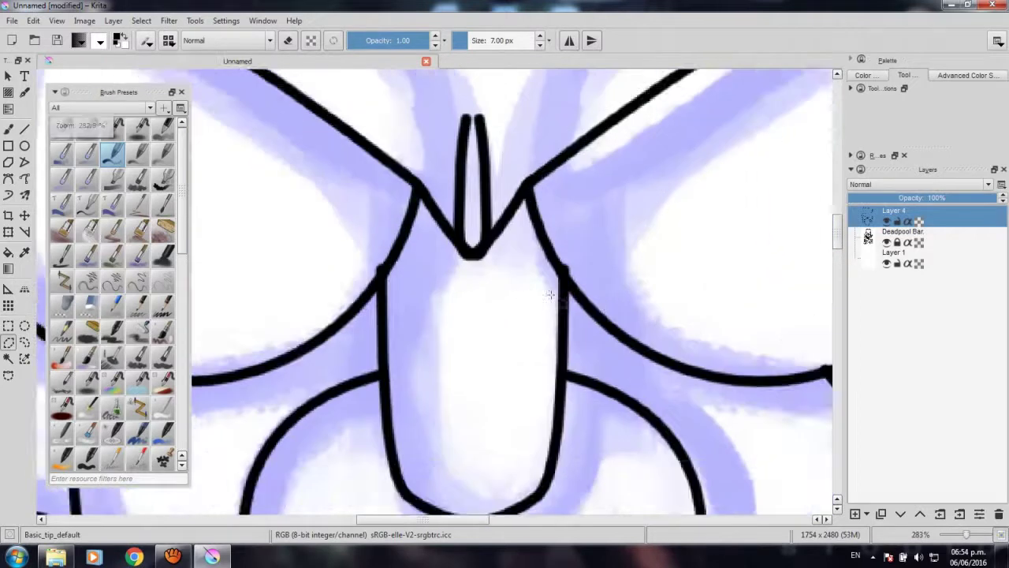
pyautogui.scroll(1, 457, 337)
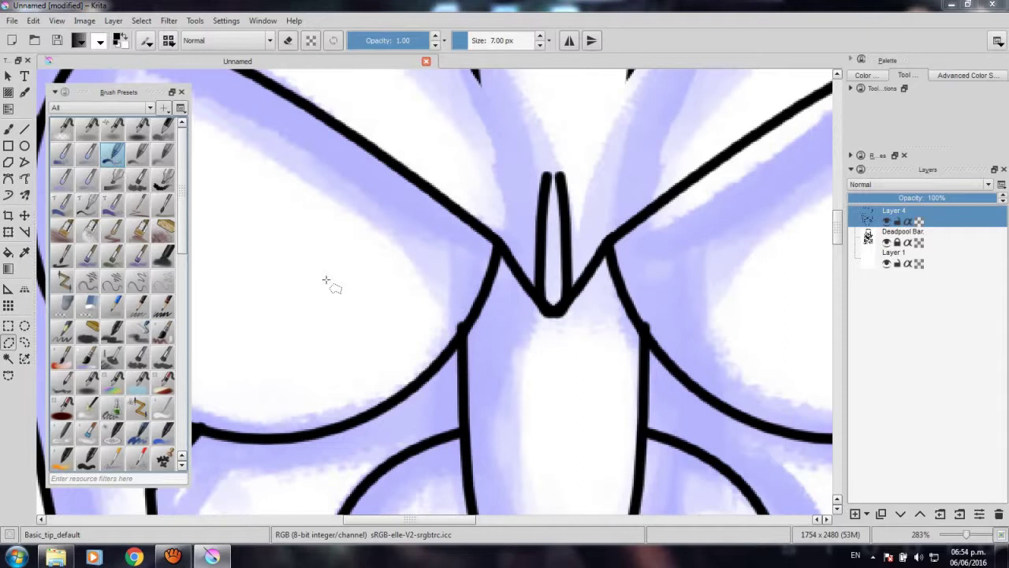
# Erase a small bit of ink beside the nose with the brush, then turn Erase mode off.
pyautogui.press('b')
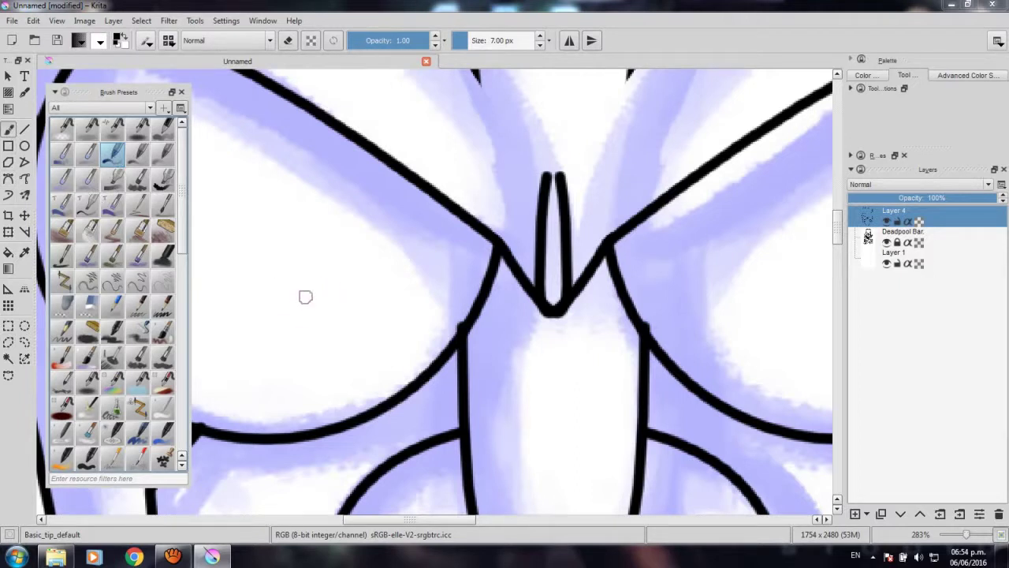
pyautogui.press('e')
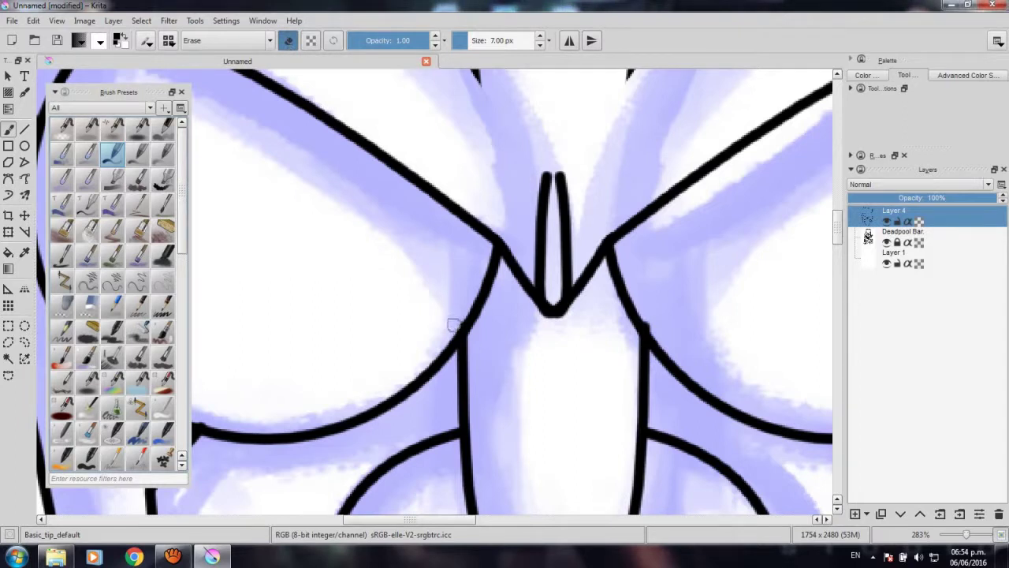
pyautogui.moveTo(455, 323); pyautogui.dragTo(452, 325)
pyautogui.scroll(-3, 651, 320)
pyautogui.scroll(-2, 651, 321)
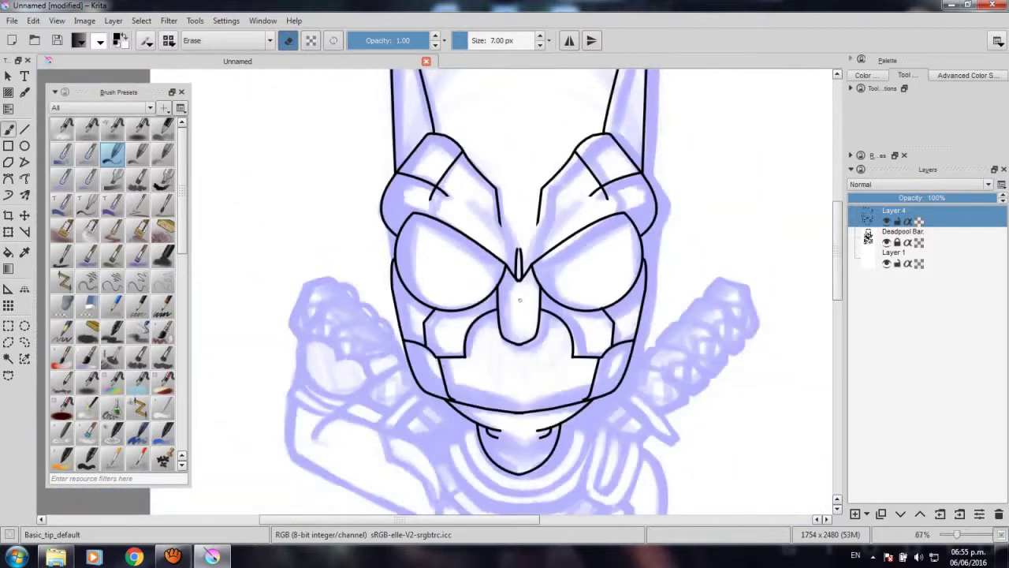
pyautogui.scroll(1, 520, 299)
pyautogui.scroll(2, 520, 301)
pyautogui.scroll(2, 527, 309)
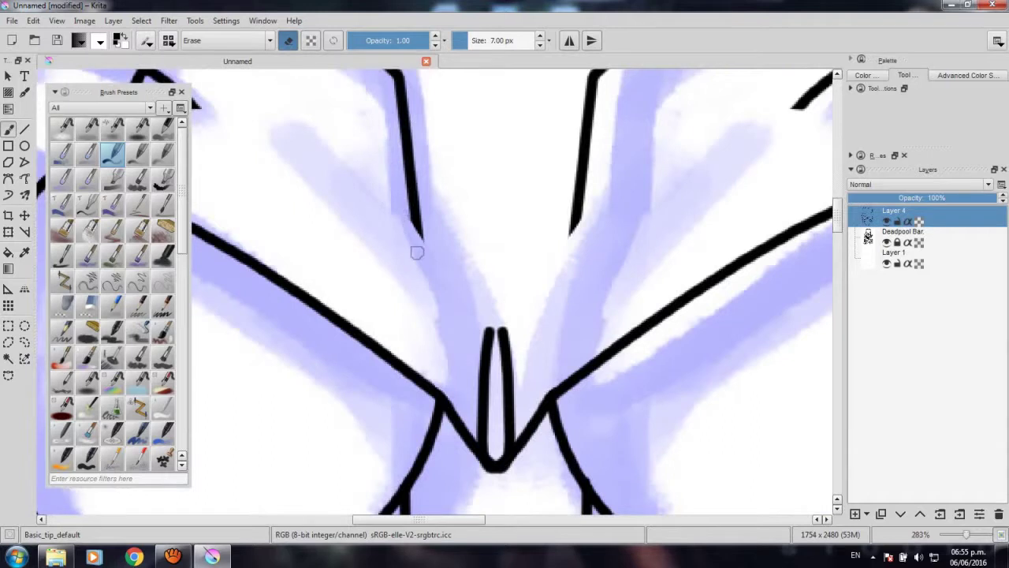
pyautogui.press('p')
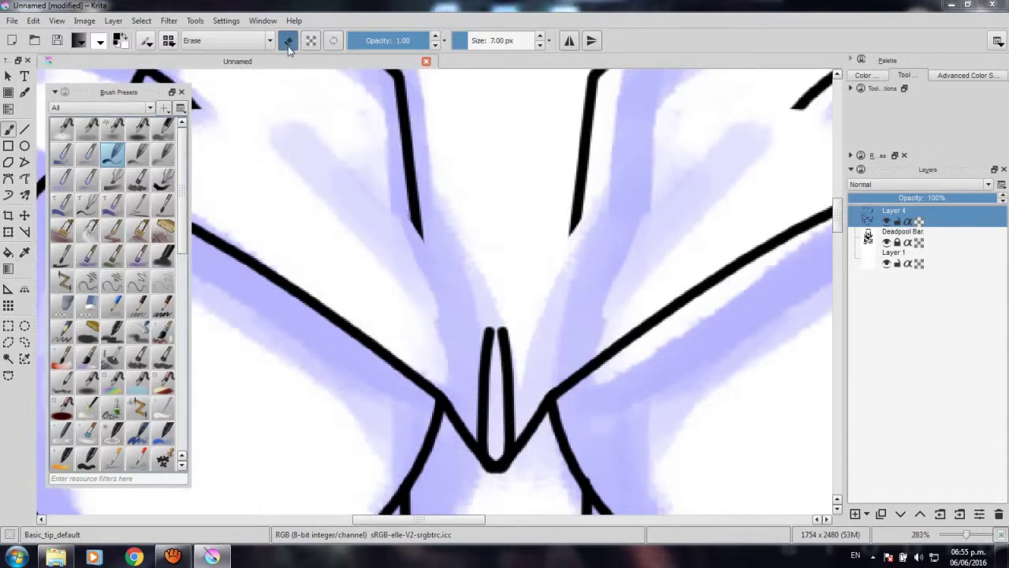
pyautogui.click(289, 45)
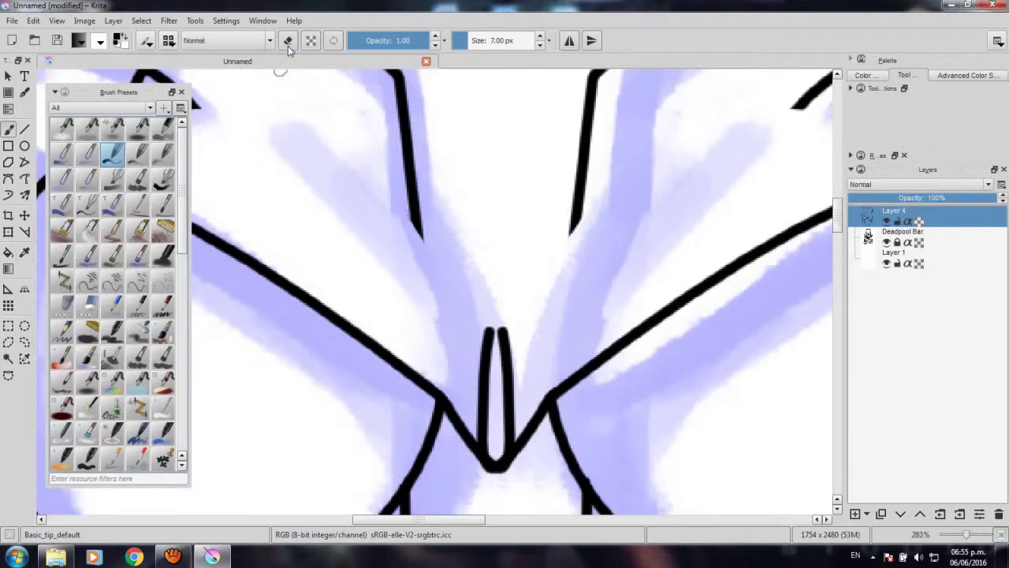
# Ink a black bezier curve extending the left inner brow line down toward the nose.
pyautogui.click(7, 180)
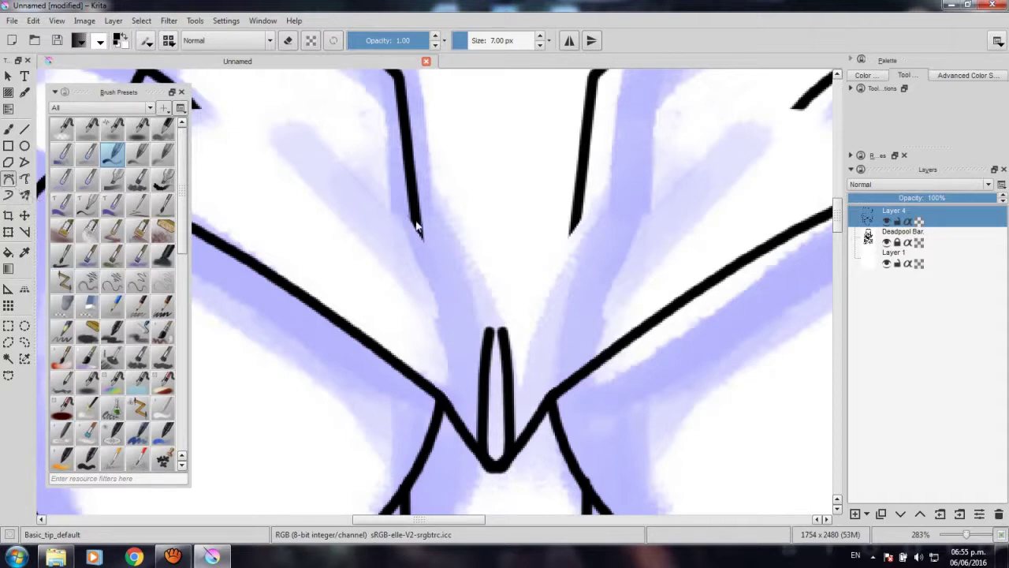
pyautogui.press('1')
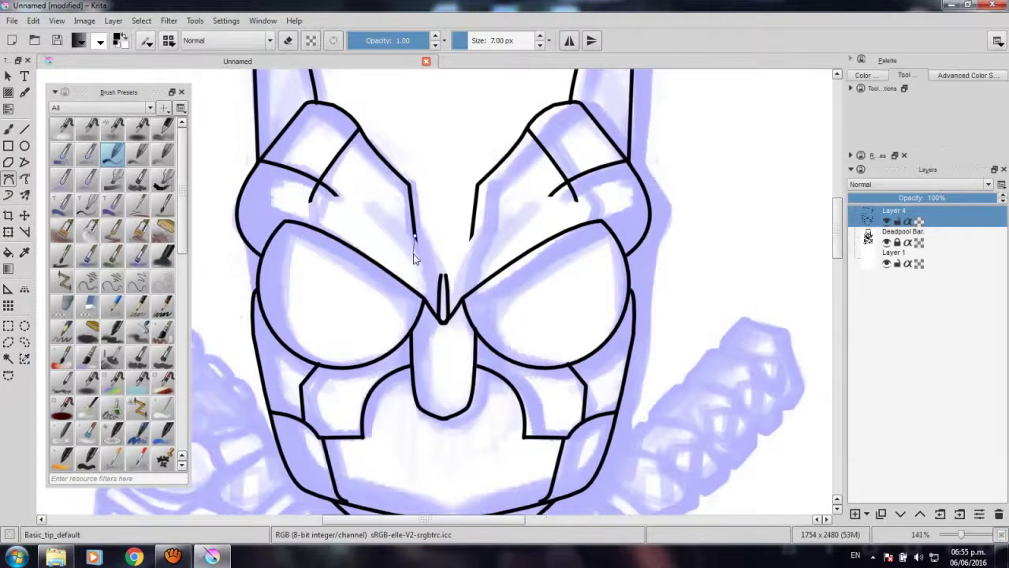
pyautogui.keyDown('ctrl'); pyautogui.scroll(2, 414, 244); pyautogui.keyUp('ctrl')
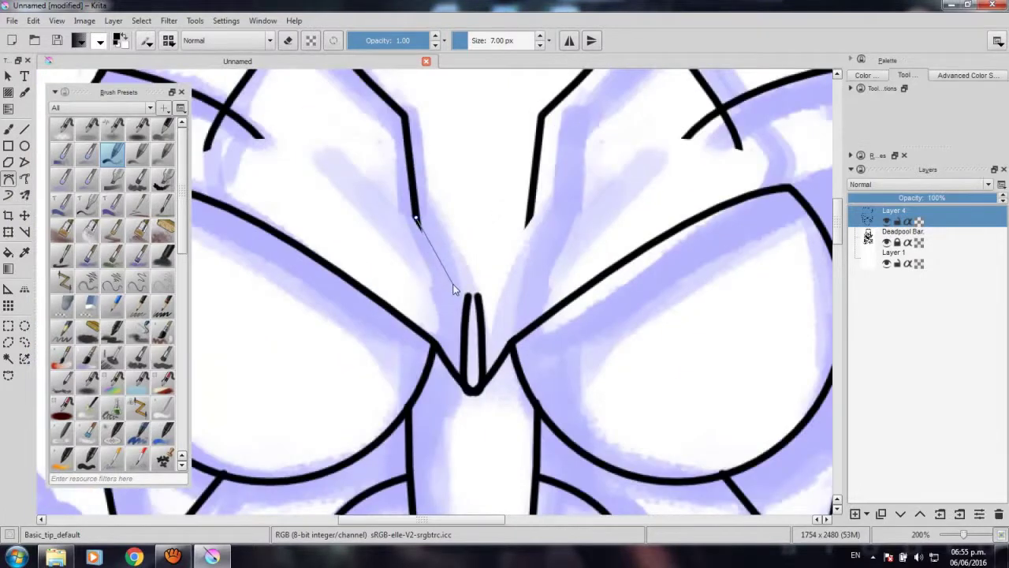
pyautogui.moveTo(467, 293); pyautogui.dragTo(466, 315)
pyautogui.press('Return')
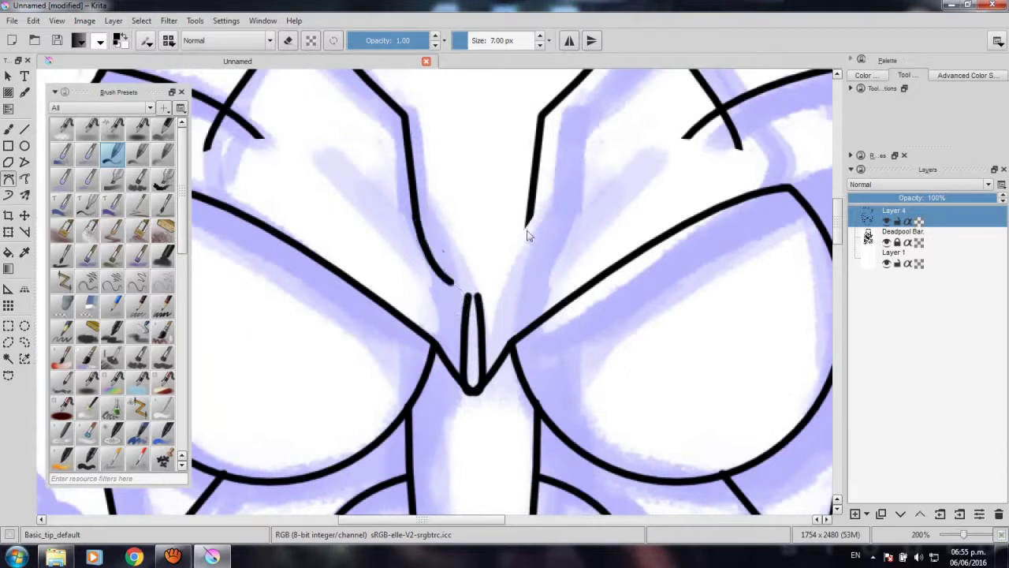
# Ink a black curve from the right brow line end down toward the nose.
pyautogui.click(530, 219)
pyautogui.moveTo(488, 286); pyautogui.dragTo(451, 301)
pyautogui.press('Return')
pyautogui.scroll(-1, 451, 302)
pyautogui.scroll(-1, 451, 301)
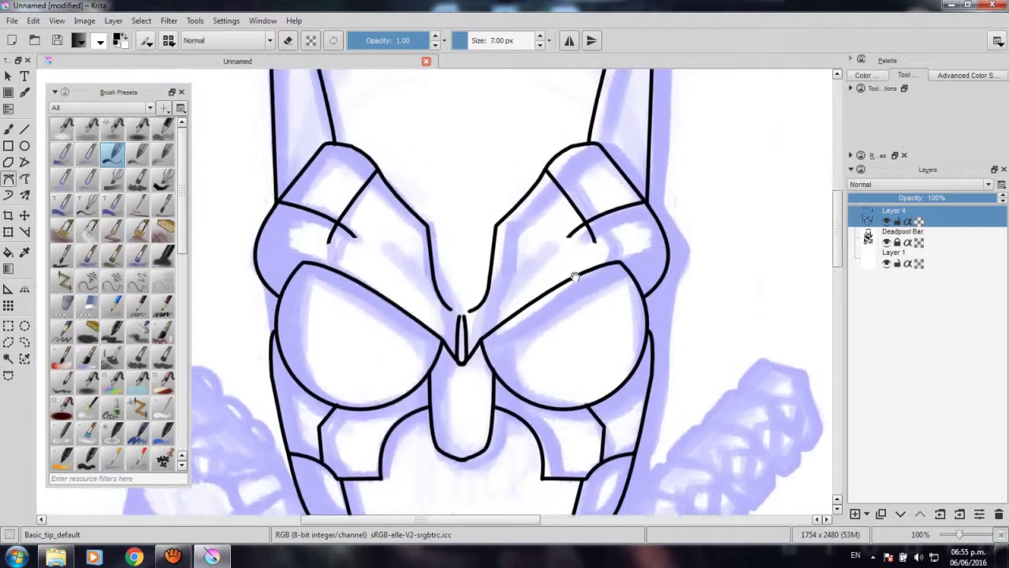
pyautogui.scroll(2, 573, 249)
# Redraw the black ink line across the right eye.
pyautogui.moveTo(536, 276); pyautogui.dragTo(577, 221)
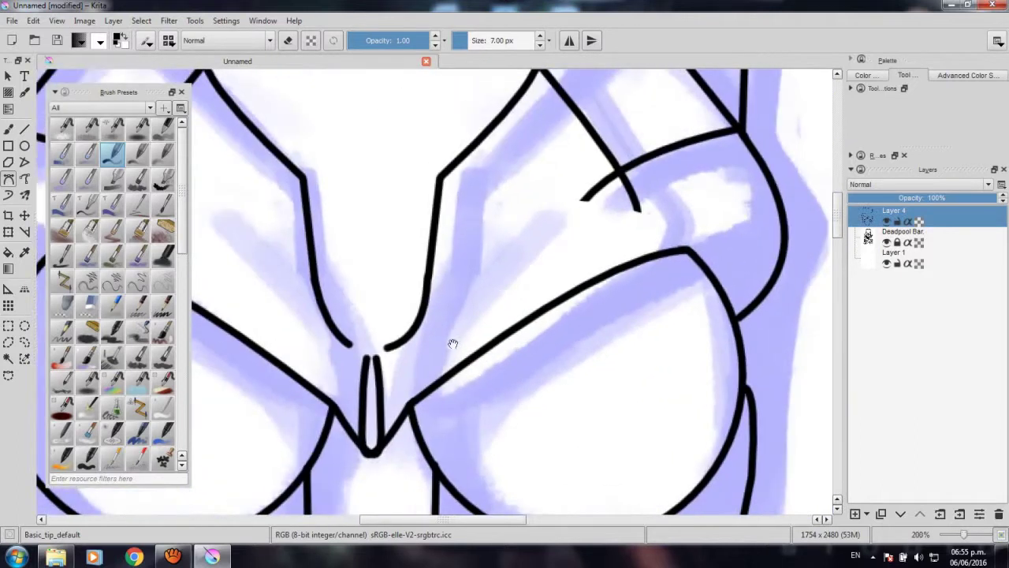
pyautogui.moveTo(410, 408); pyautogui.dragTo(406, 323)
pyautogui.doubleClick(566, 217)
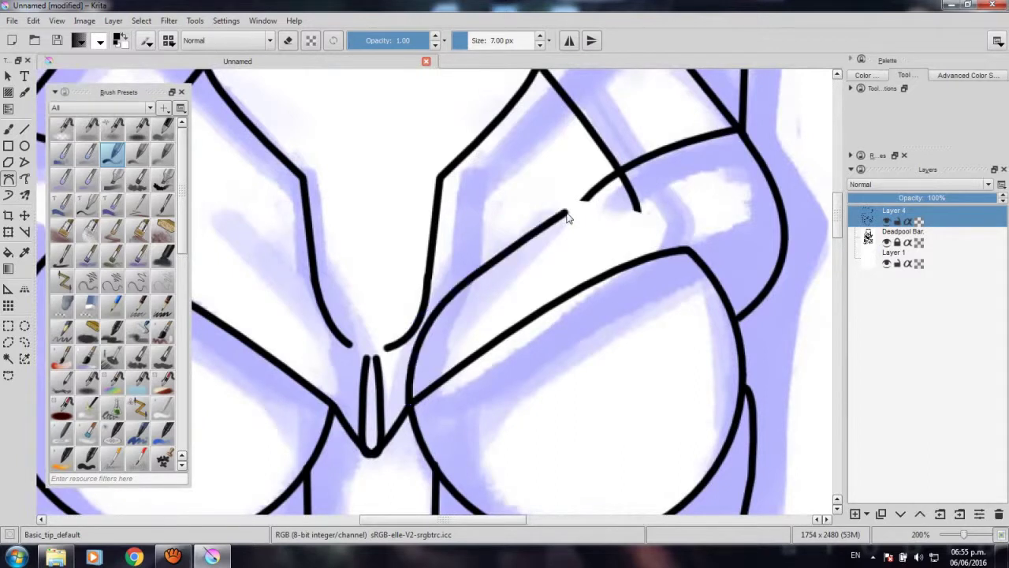
pyautogui.scroll(-4, 541, 291)
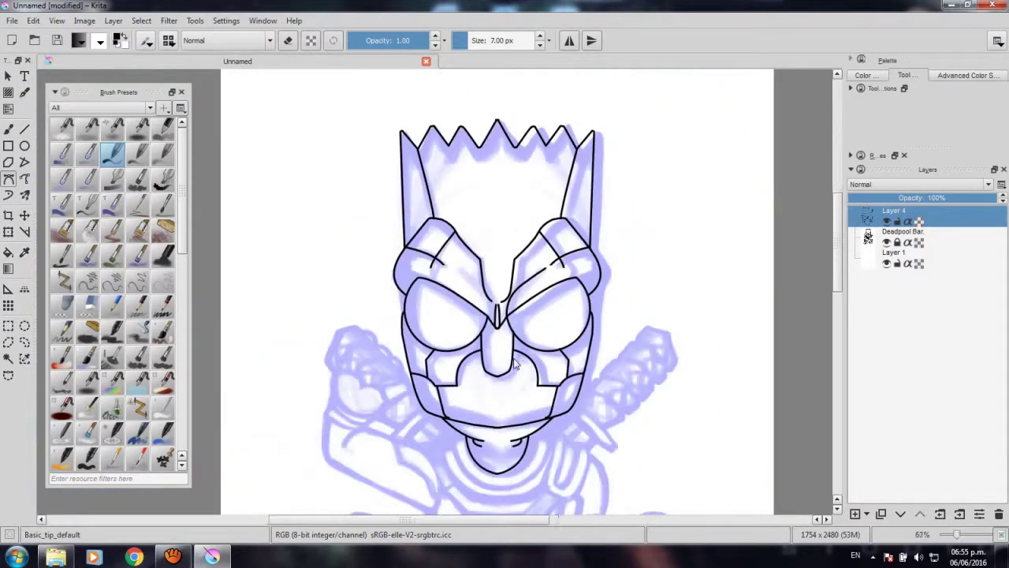
pyautogui.scroll(2, 514, 364)
pyautogui.scroll(1, 514, 367)
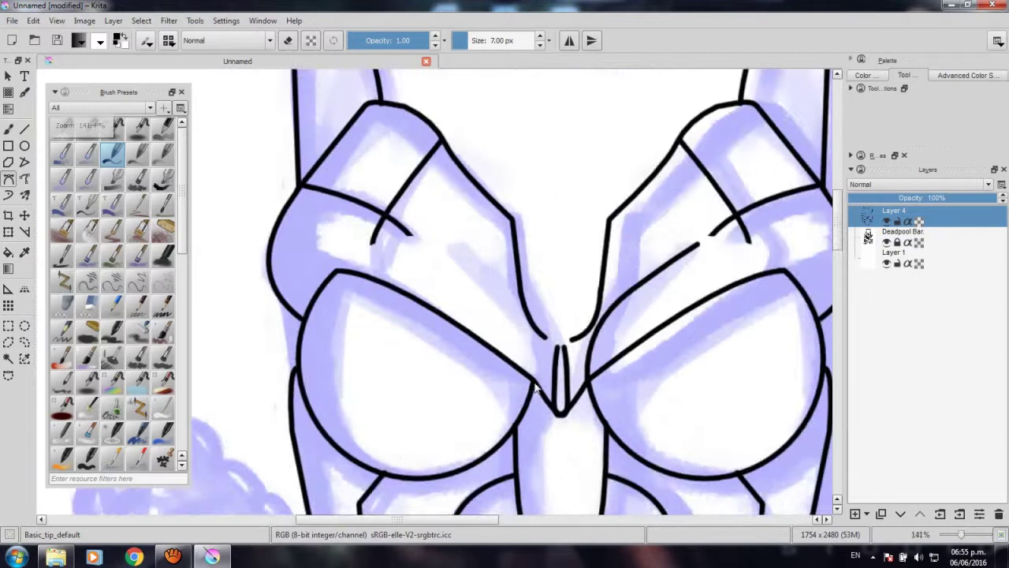
pyautogui.click(533, 381)
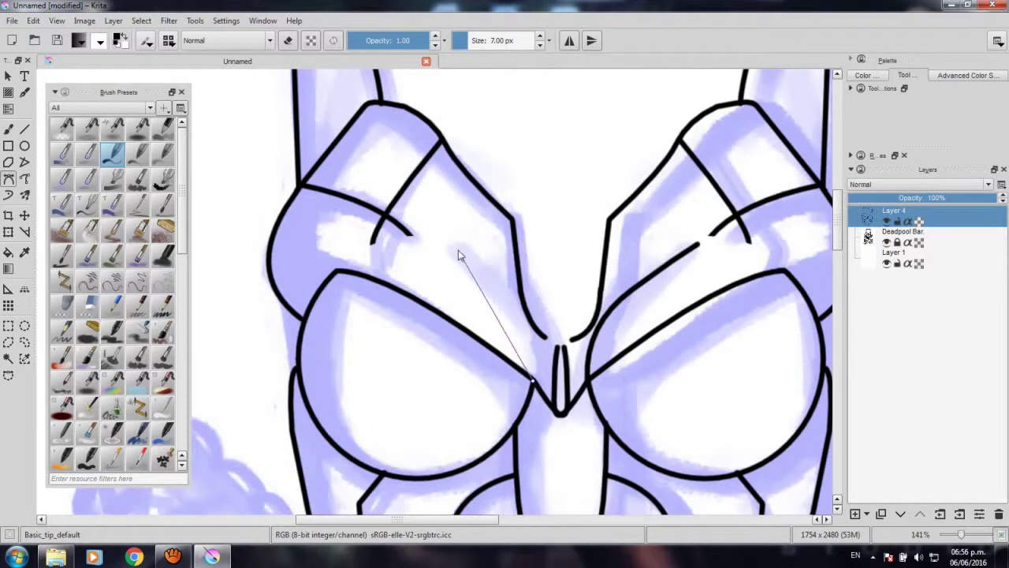
# Ink the nose-bridge curve to the left brow crease and another short connecting curve.
pyautogui.click(386, 214)
pyautogui.press('Return')
pyautogui.moveTo(536, 327); pyautogui.dragTo(453, 228)
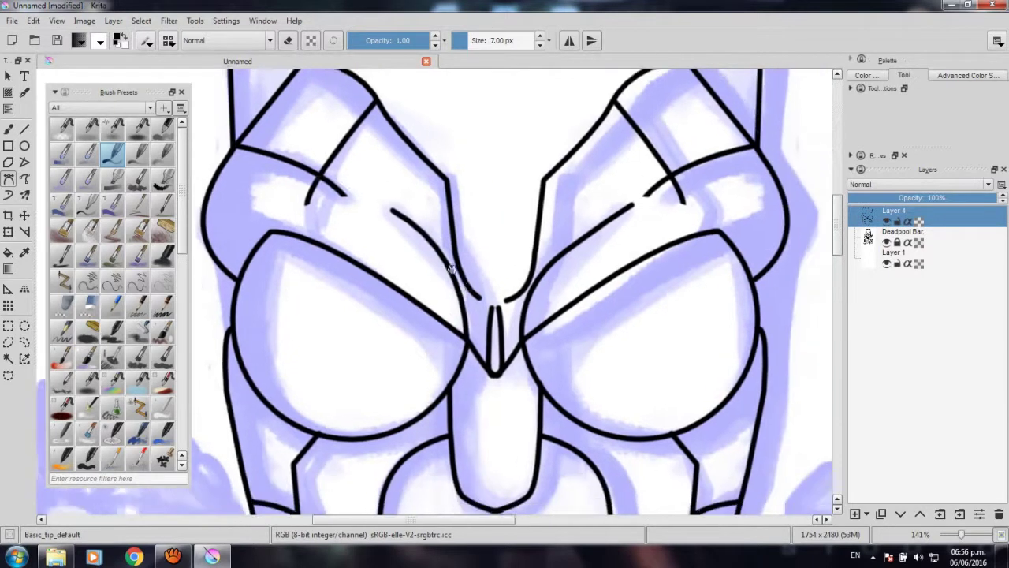
pyautogui.scroll(-2, 453, 228)
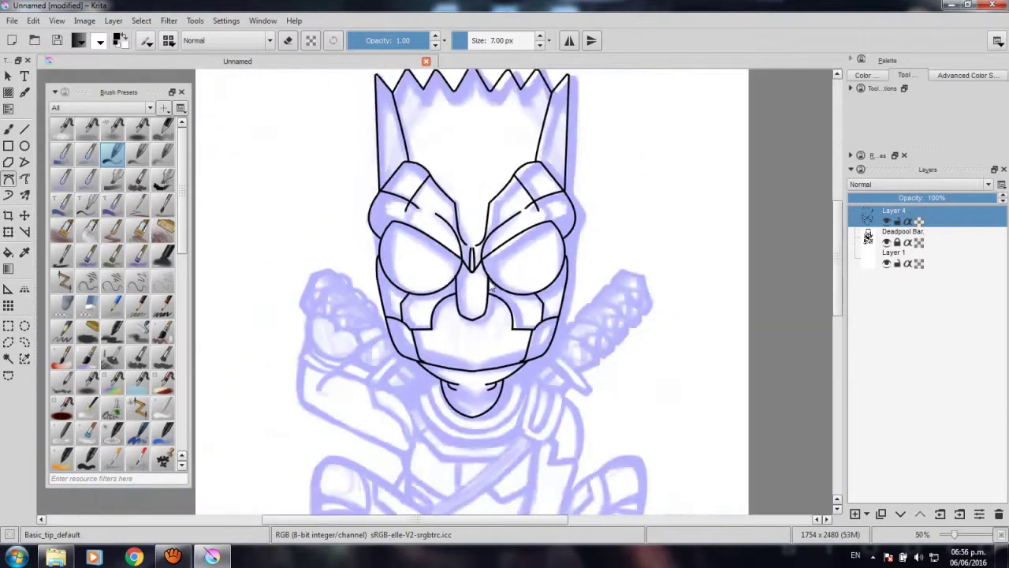
pyautogui.scroll(1, 516, 285)
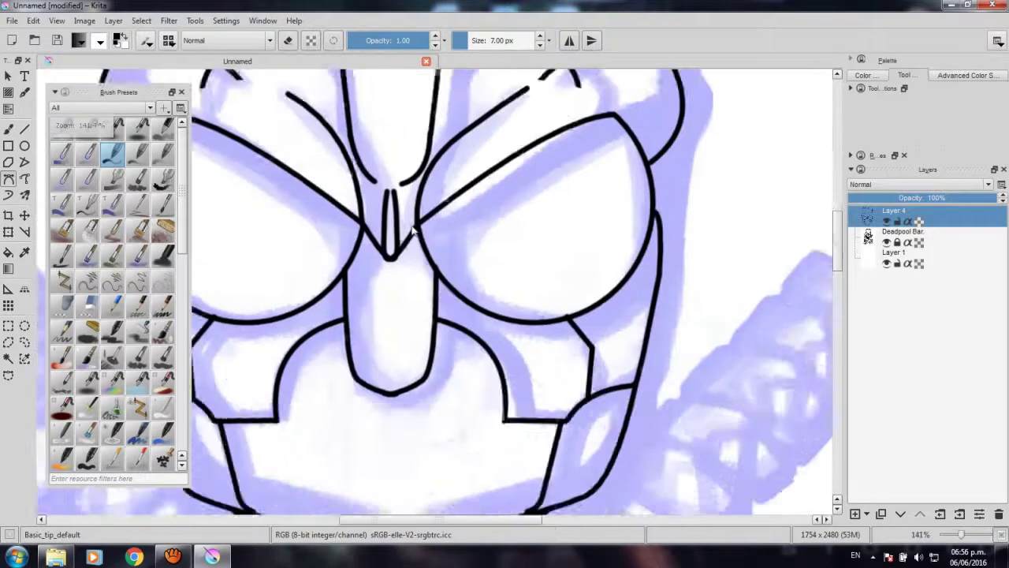
pyautogui.scroll(1, 406, 209)
pyautogui.scroll(1, 512, 405)
pyautogui.scroll(1, 378, 337)
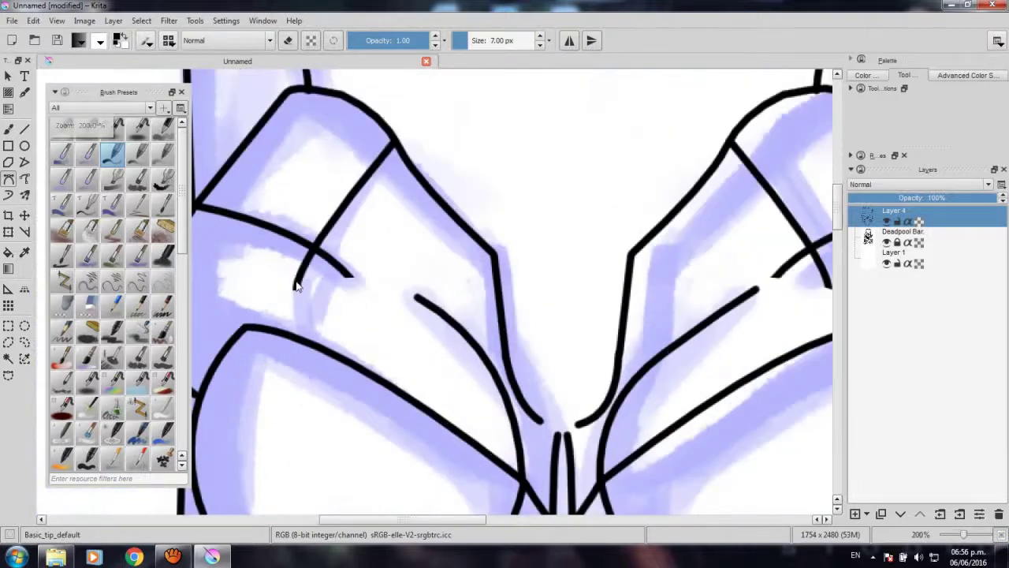
pyautogui.click(297, 331)
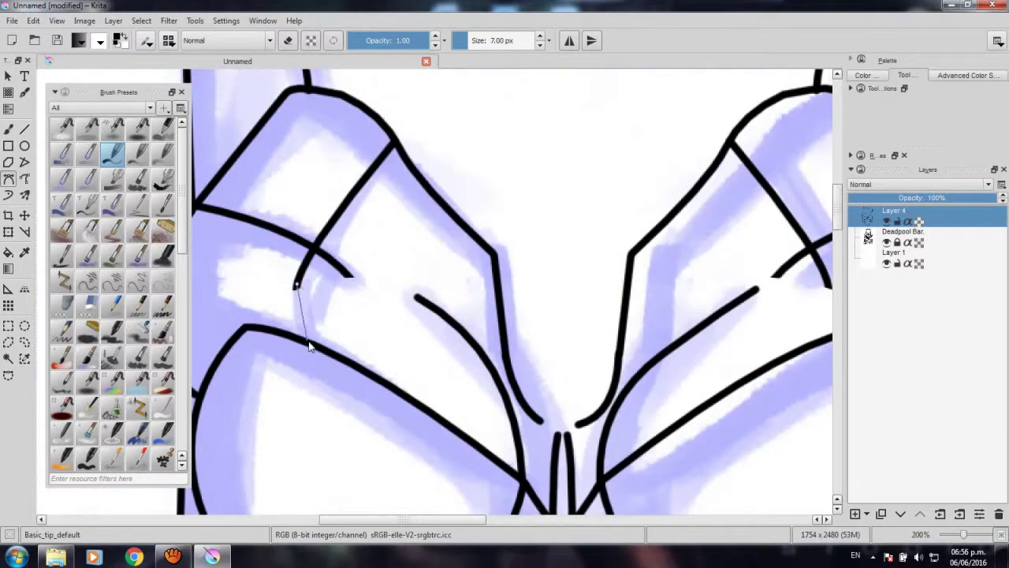
pyautogui.doubleClick(318, 352)
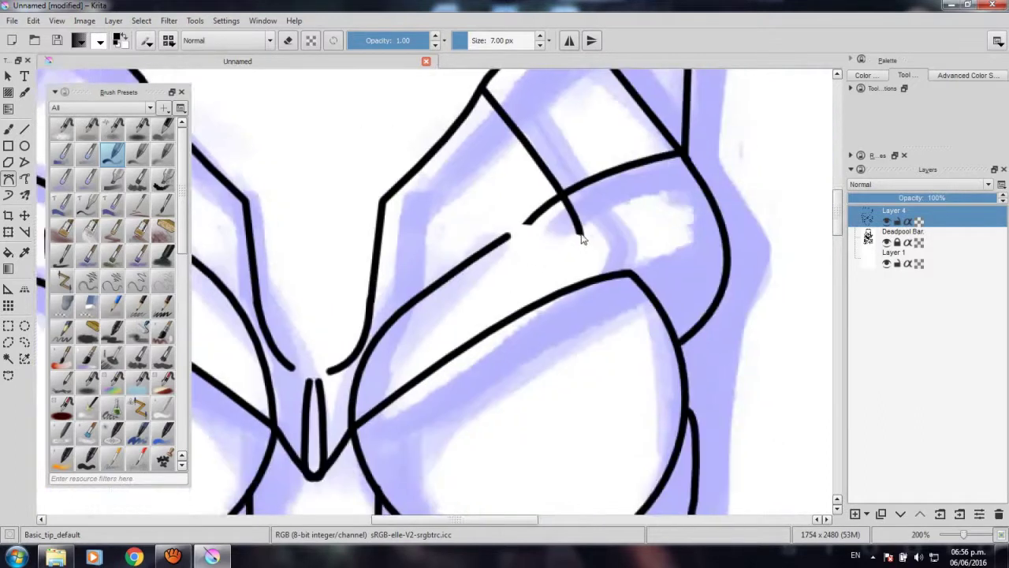
pyautogui.moveTo(581, 238); pyautogui.dragTo(586, 292)
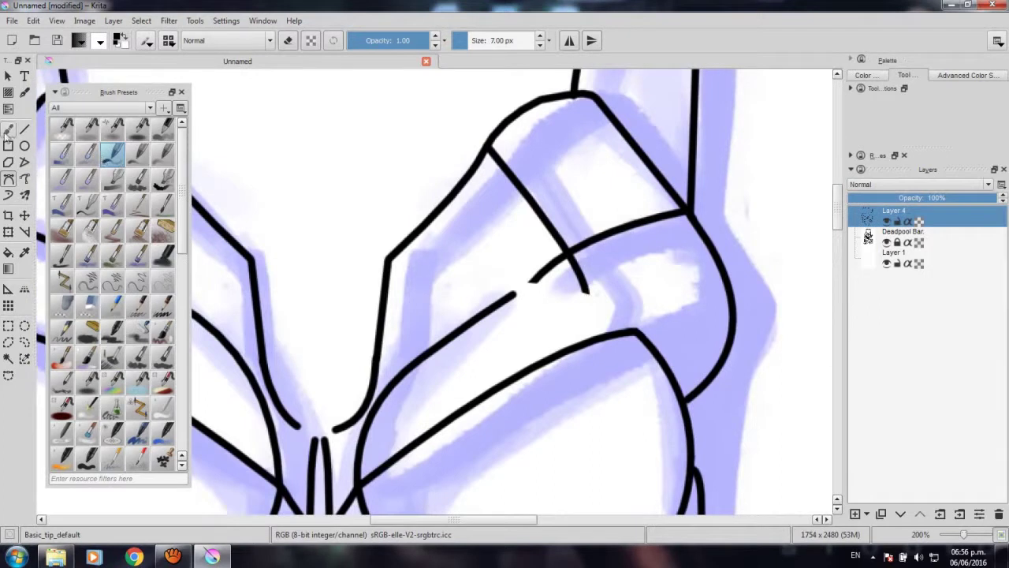
# Erase the stray line stub, then ink a short curve linking the brow to the eye circle.
pyautogui.click(7, 130)
pyautogui.click(285, 45)
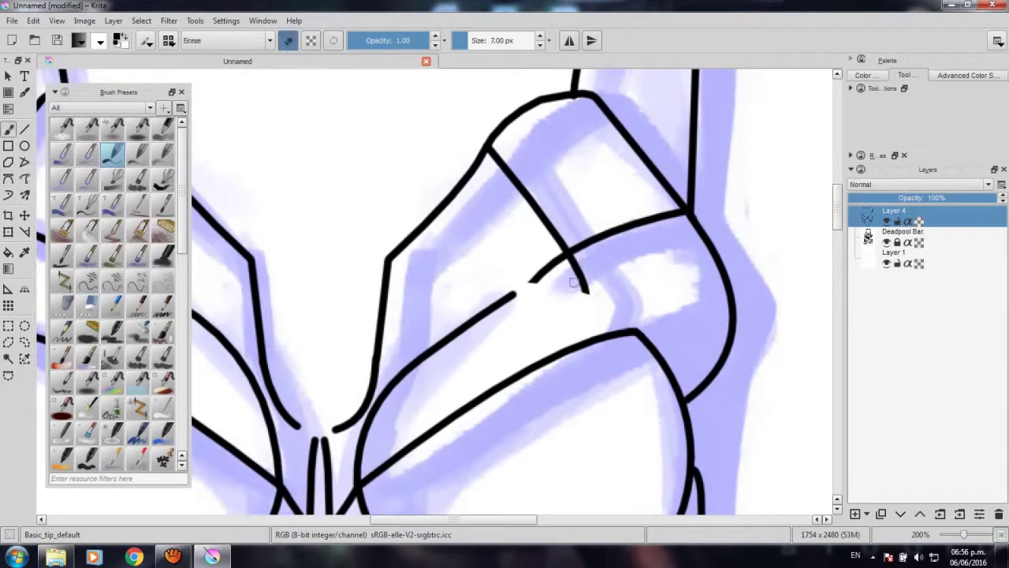
pyautogui.moveTo(576, 281)
pyautogui.mouseDown()
pyautogui.moveTo(587, 293)
pyautogui.moveTo(574, 262)
pyautogui.moveTo(562, 278)
pyautogui.mouseUp()
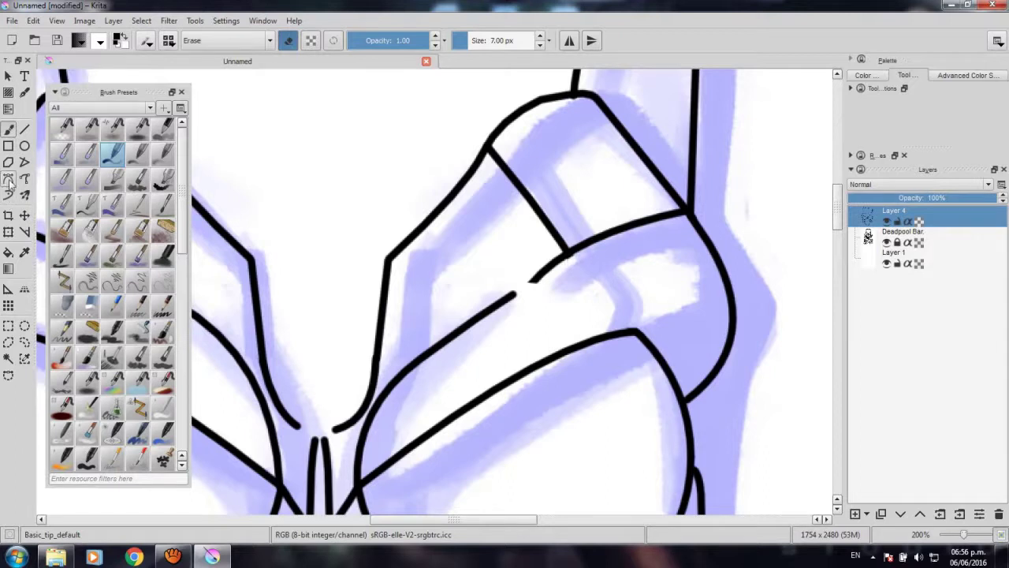
pyautogui.click(287, 46)
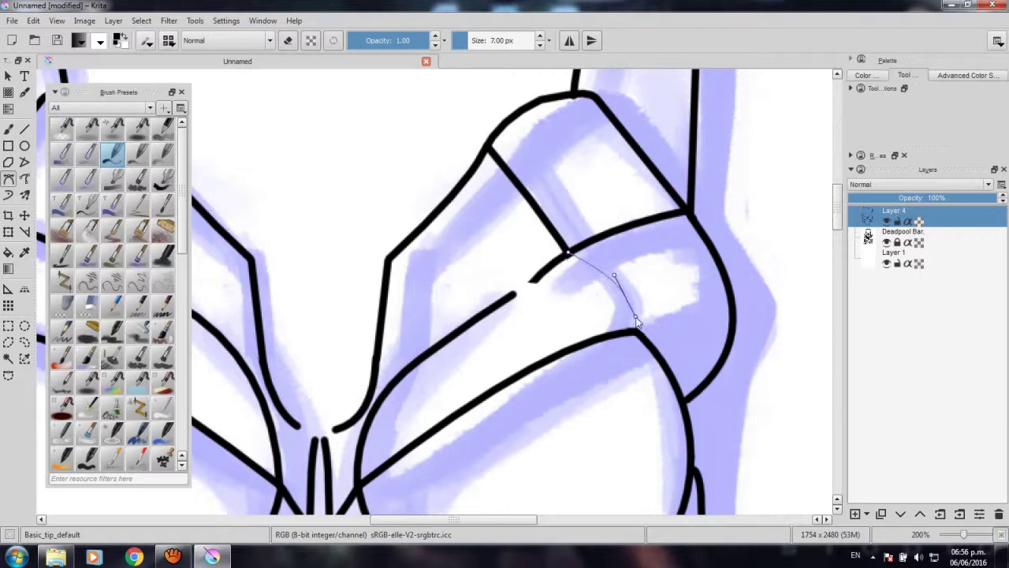
pyautogui.moveTo(637, 321); pyautogui.dragTo(625, 337)
pyautogui.press('Return')
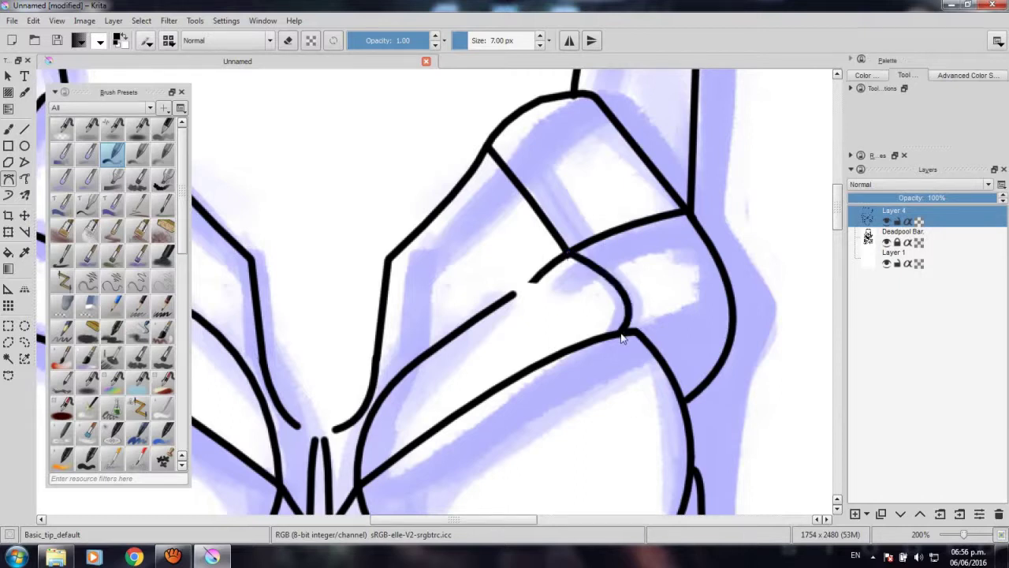
pyautogui.scroll(-1, 528, 240)
pyautogui.scroll(-1, 528, 240)
pyautogui.scroll(-1, 528, 240)
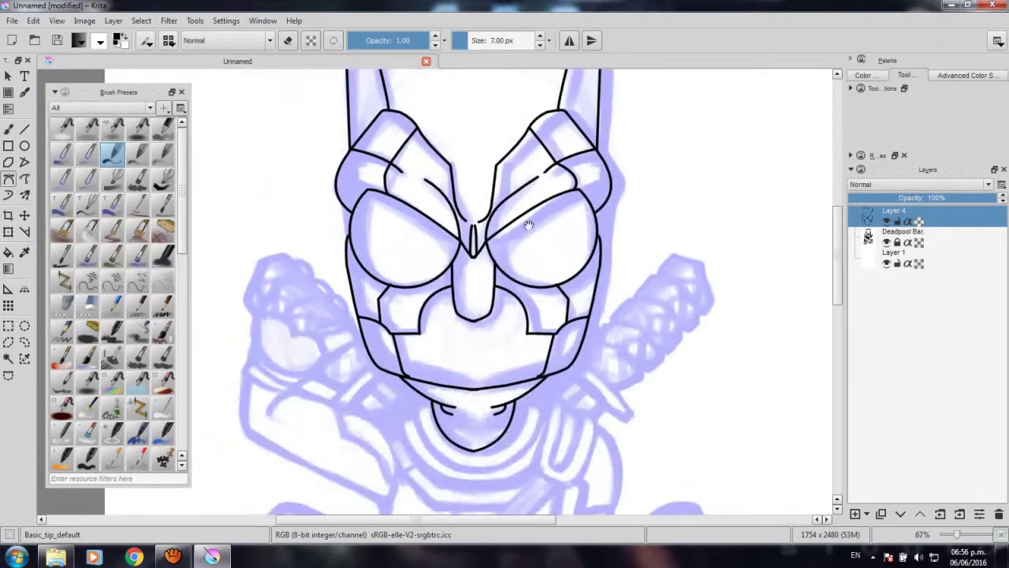
# Trim the overshooting ends of the black ink stroke with the eraser brush.
pyautogui.scroll(-1, 536, 268)
pyautogui.scroll(-1, 541, 312)
pyautogui.scroll(5, 536, 295)
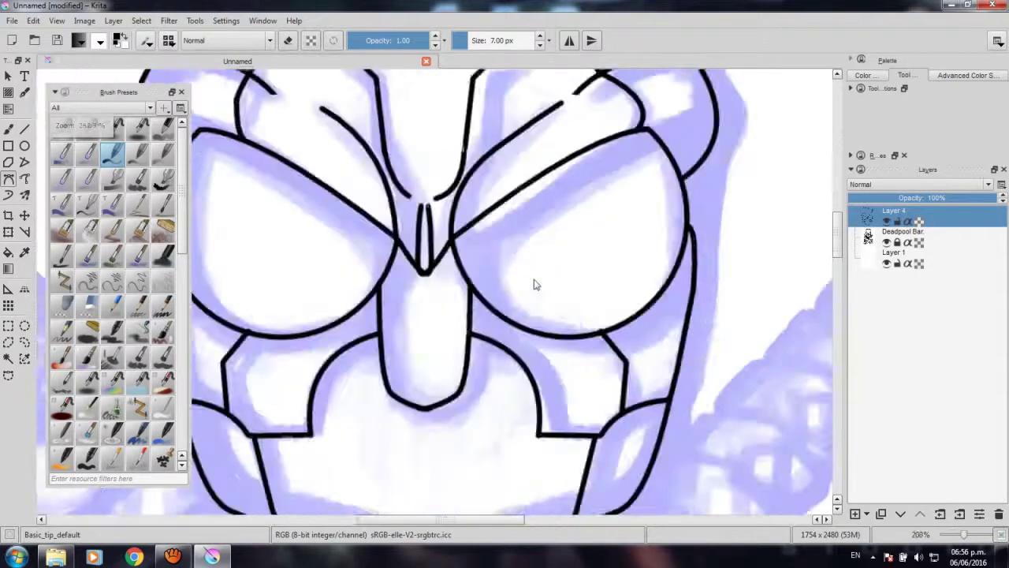
pyautogui.scroll(1, 525, 296)
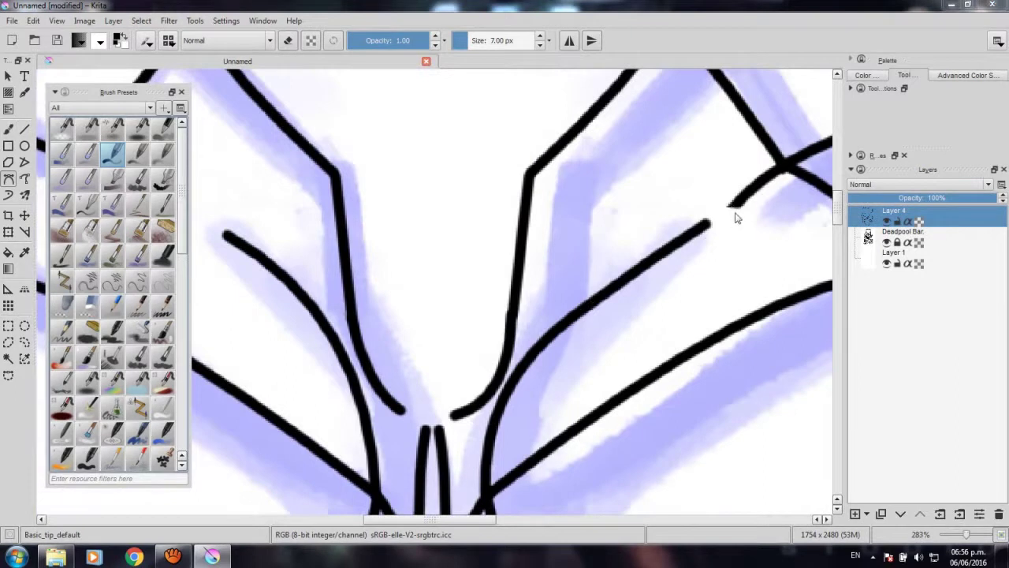
pyautogui.moveTo(751, 227)
pyautogui.mouseDown()
pyautogui.moveTo(585, 254)
pyautogui.moveTo(612, 227)
pyautogui.mouseUp()
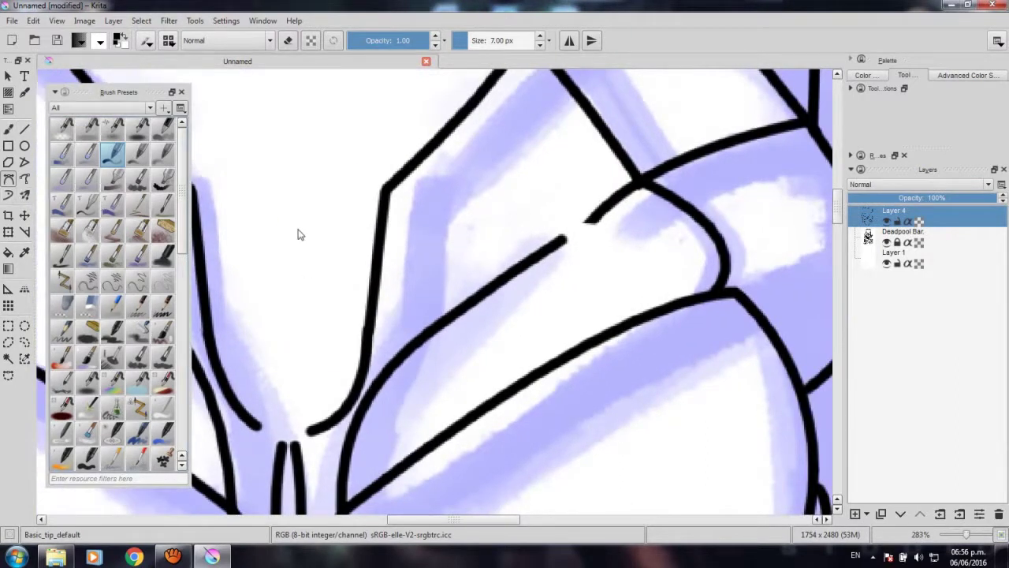
pyautogui.click(113, 155)
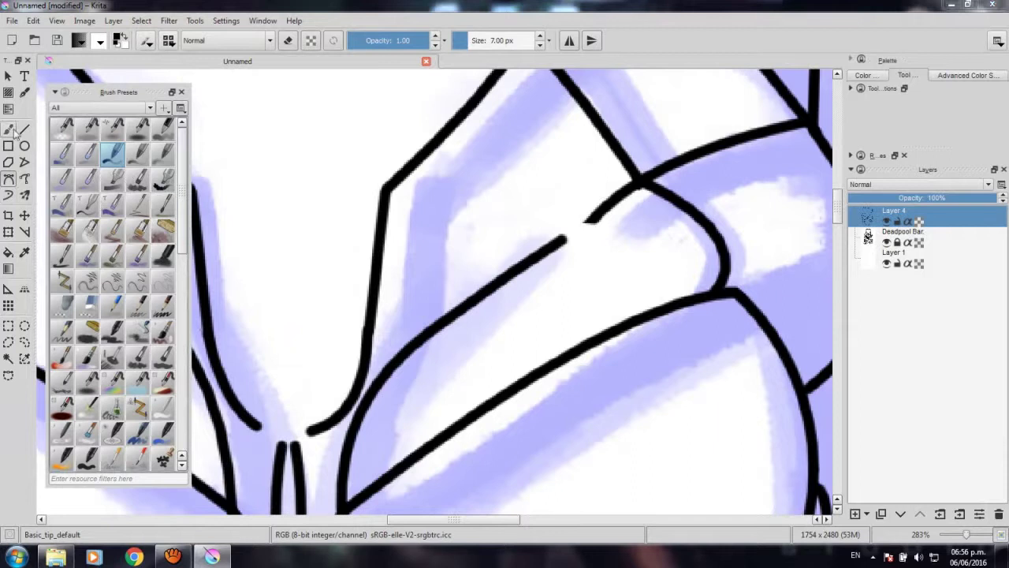
pyautogui.click(290, 43)
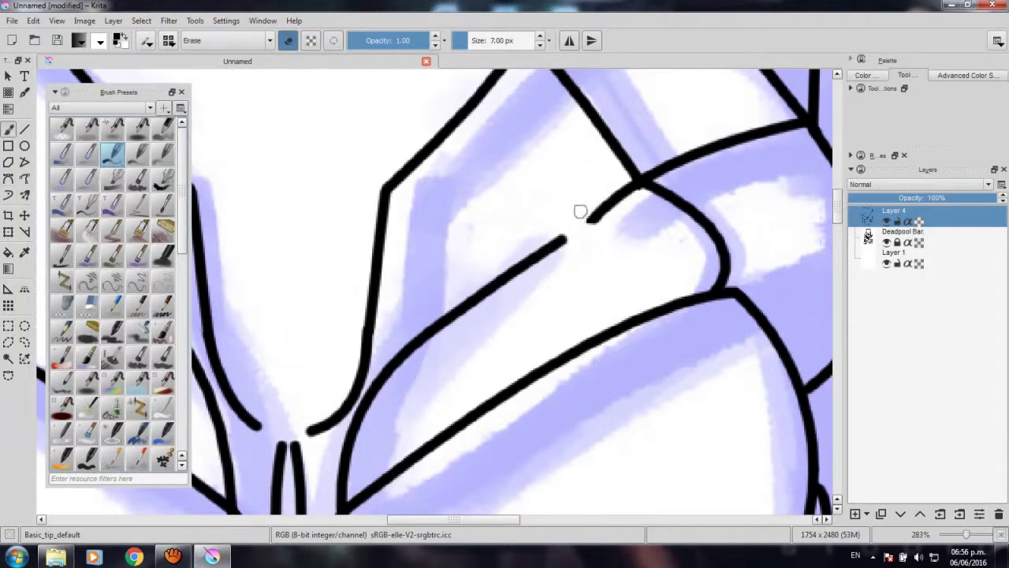
pyautogui.moveTo(581, 210); pyautogui.dragTo(592, 221)
pyautogui.scroll(-3, 621, 230)
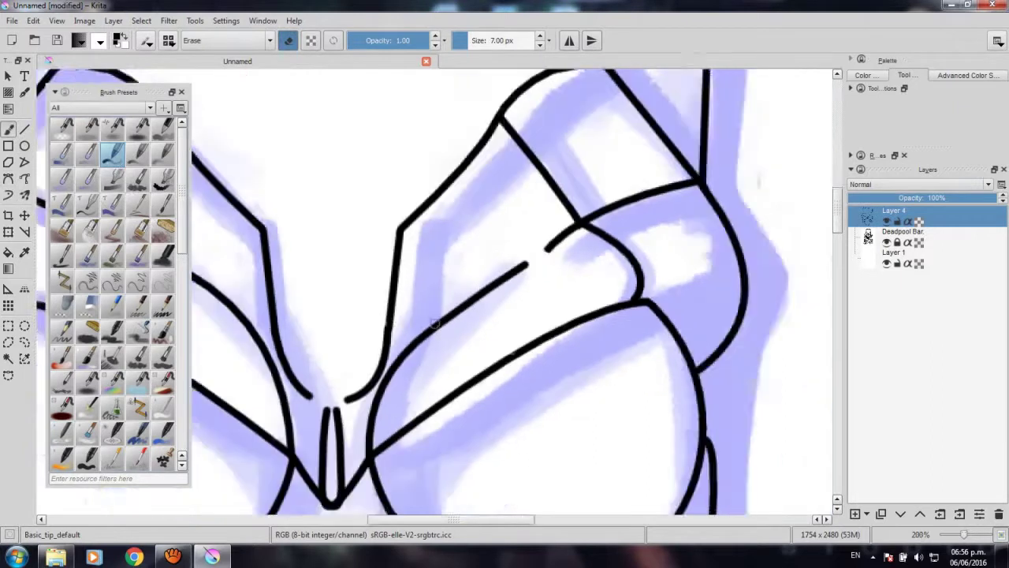
pyautogui.scroll(4, 297, 288)
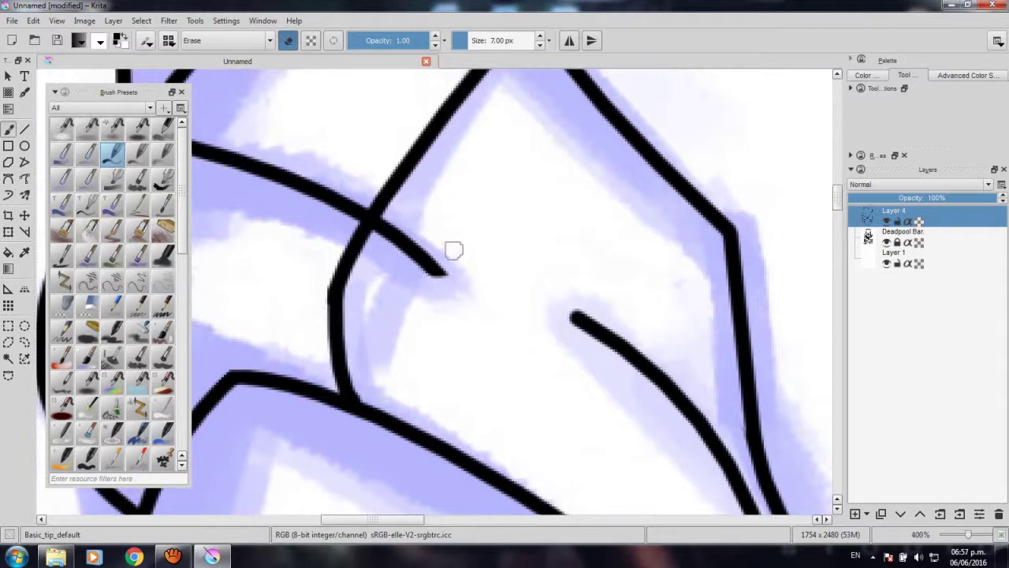
pyautogui.moveTo(448, 272)
pyautogui.mouseDown()
pyautogui.moveTo(407, 261)
pyautogui.moveTo(380, 236)
pyautogui.moveTo(417, 257)
pyautogui.moveTo(367, 228)
pyautogui.mouseUp()
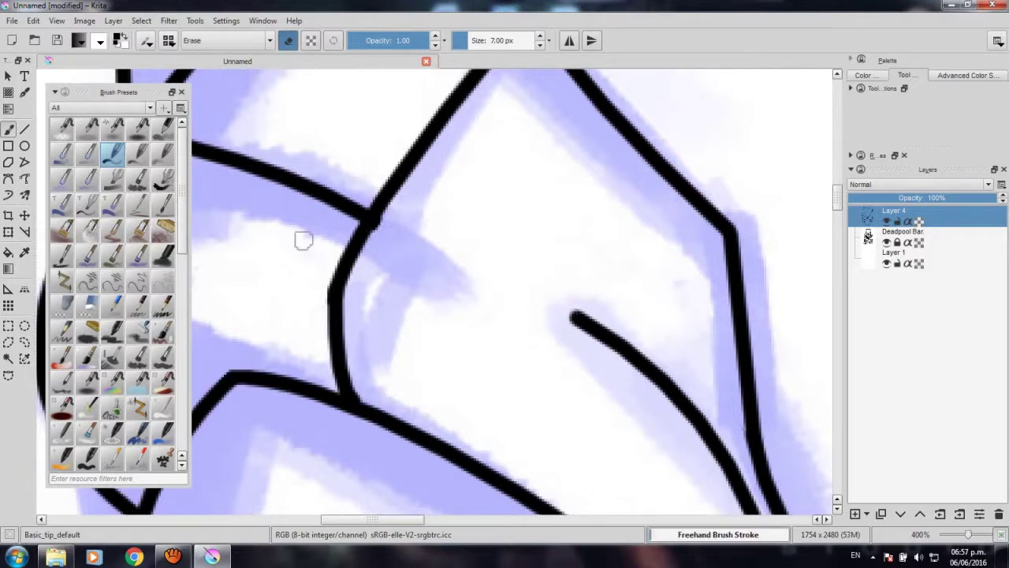
# Erase along a bezier path at the junction, then ink a clean replacement curve.
pyautogui.click(8, 178)
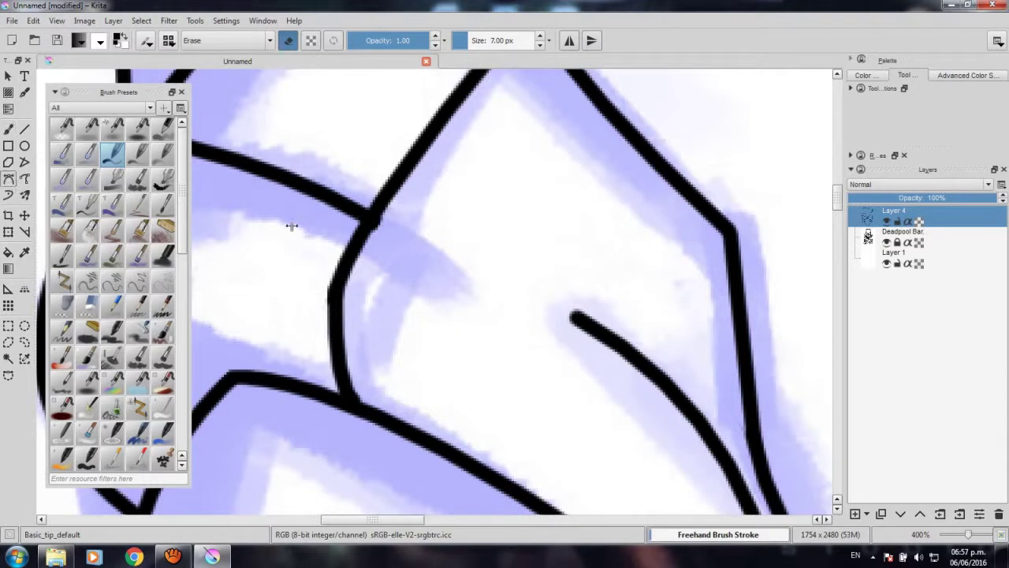
pyautogui.click(370, 221)
pyautogui.moveTo(531, 294); pyautogui.dragTo(552, 304)
pyautogui.press('Return')
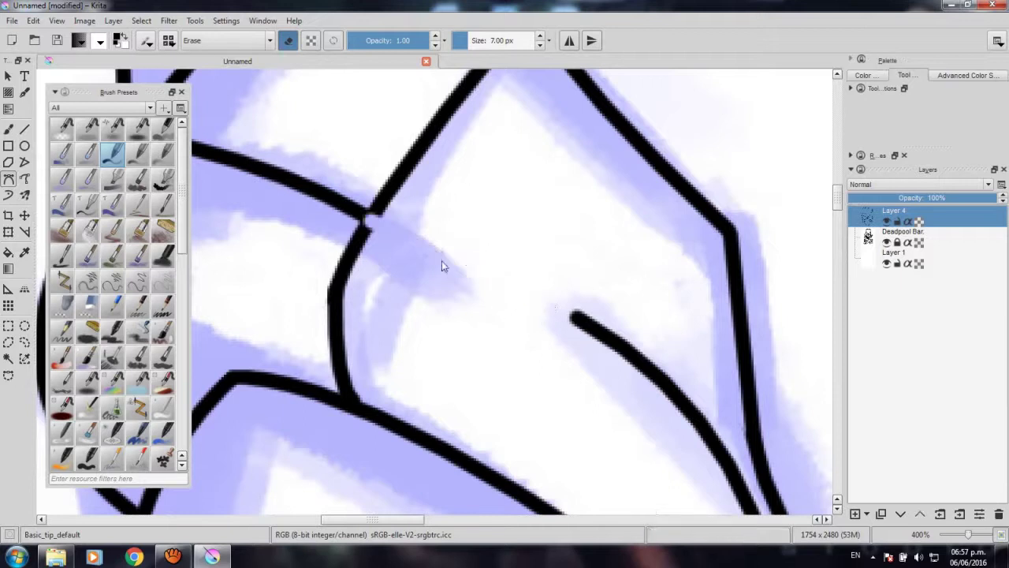
pyautogui.click(286, 41)
pyautogui.moveTo(512, 291); pyautogui.dragTo(556, 300)
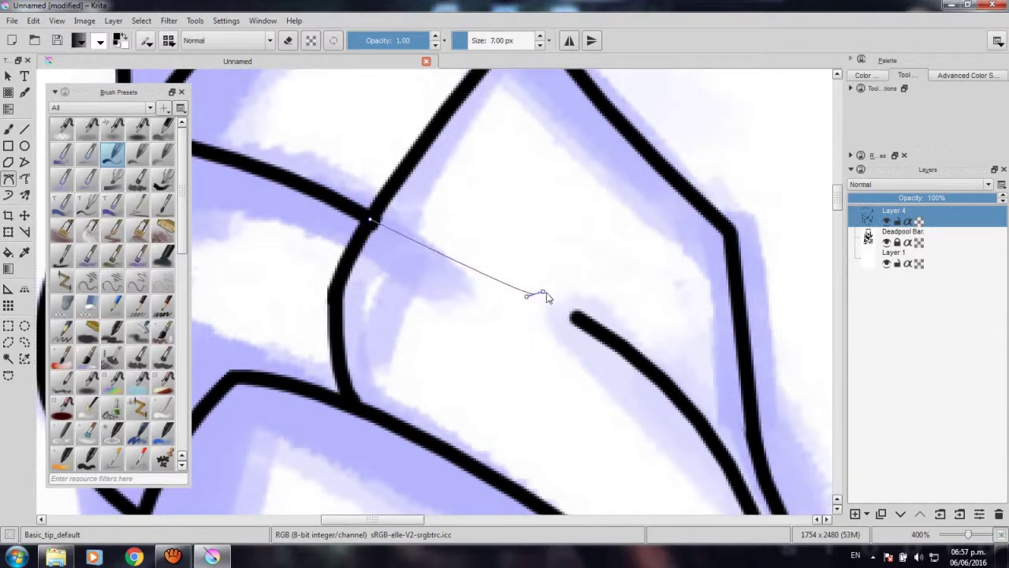
pyautogui.press('Return')
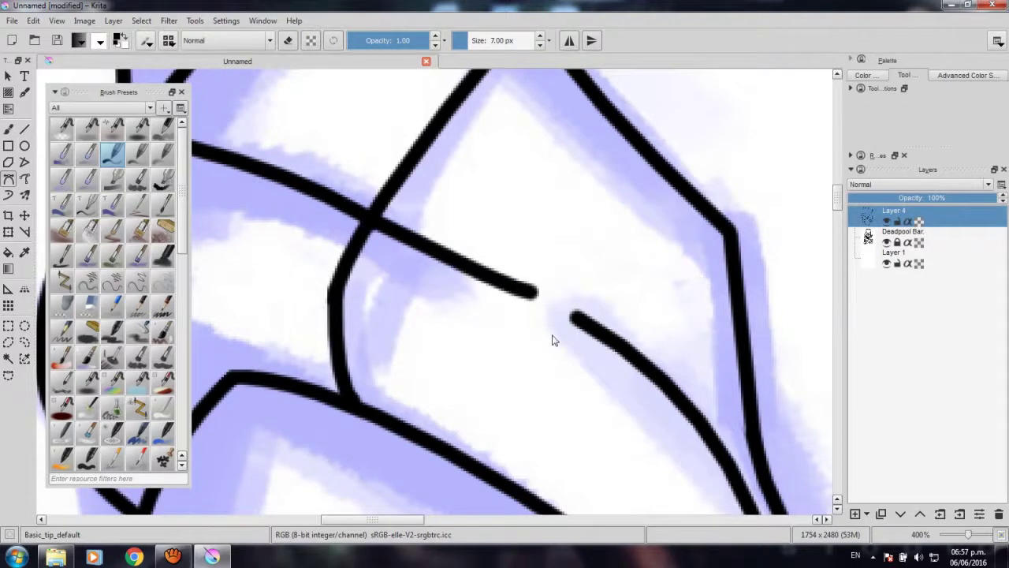
pyautogui.scroll(-5, 556, 331)
pyautogui.scroll(-3, 556, 331)
# Centre the whole character and add a new layer for the neck inking.
pyautogui.scroll(-3, 587, 226)
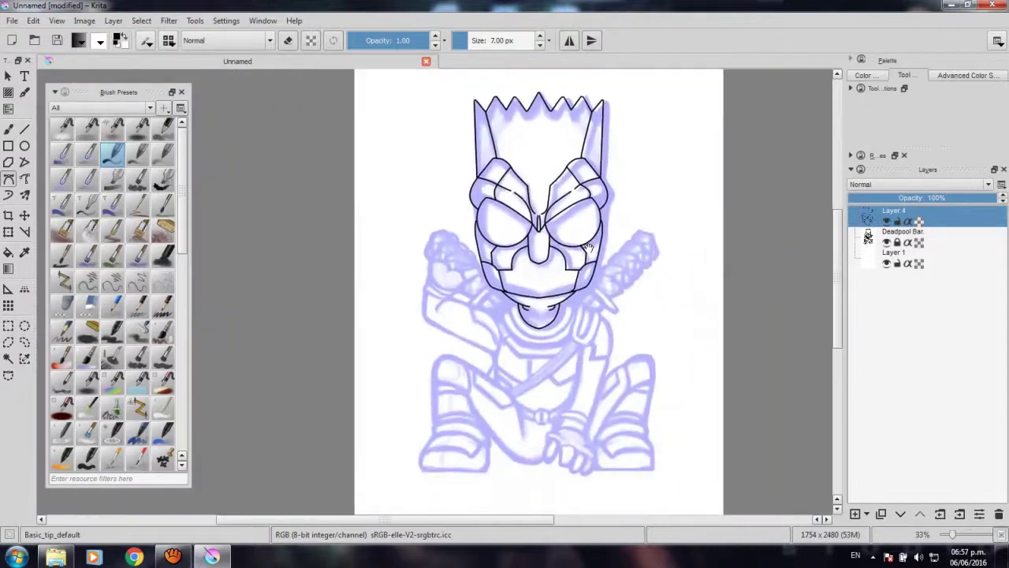
pyautogui.moveTo(587, 226); pyautogui.dragTo(585, 214)
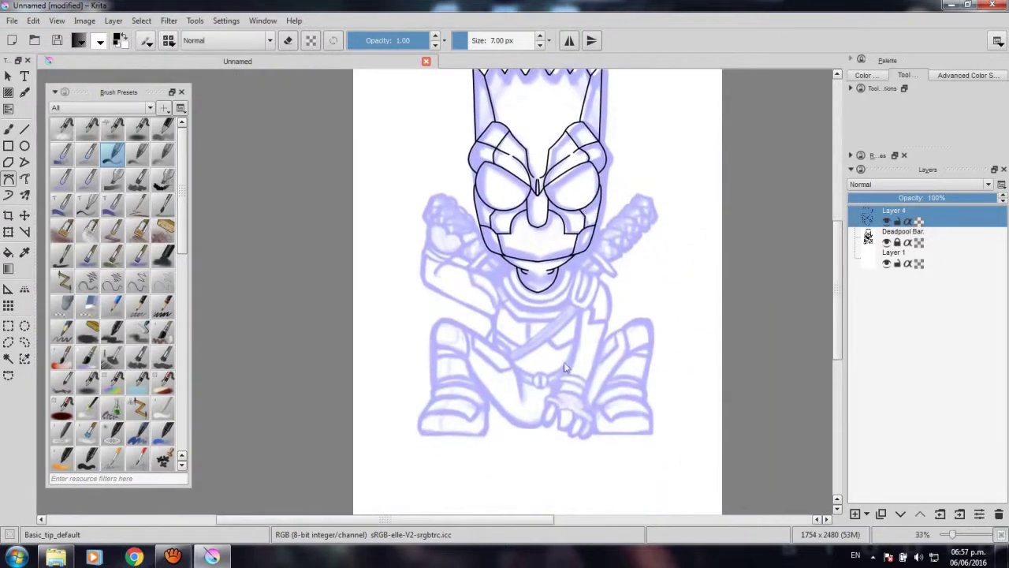
pyautogui.moveTo(564, 366); pyautogui.dragTo(489, 397)
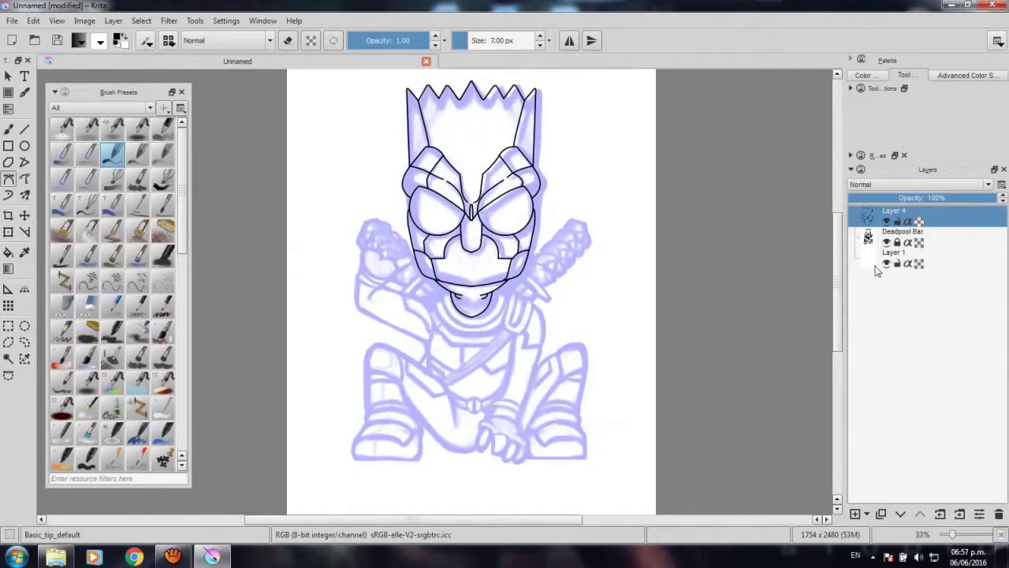
pyautogui.click(855, 513)
# Ink a black U-shaped collar curve around the chin, extended up to the mask edge.
pyautogui.scroll(1, 410, 334)
pyautogui.scroll(1, 533, 371)
pyautogui.scroll(1, 533, 364)
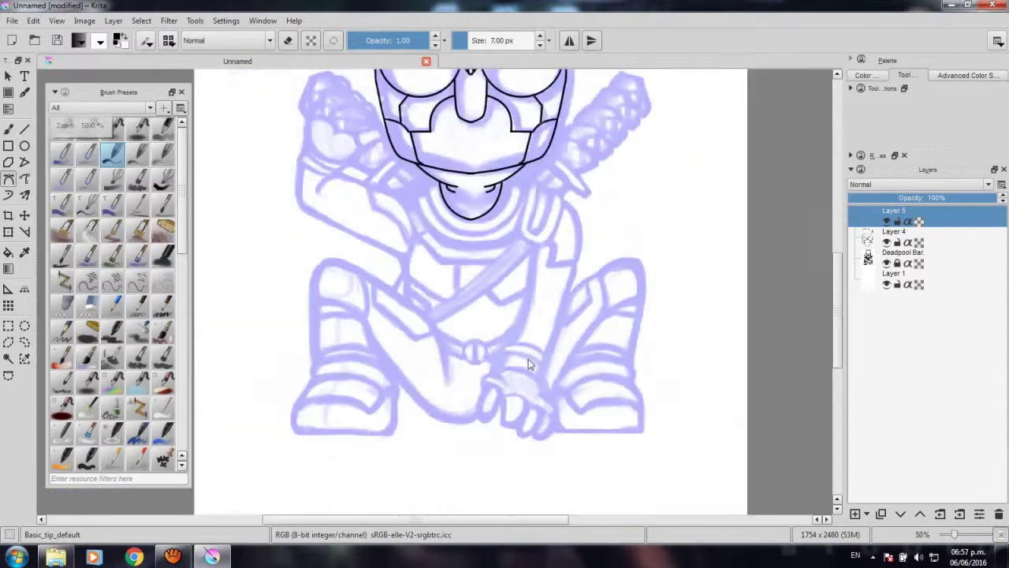
pyautogui.scroll(1, 533, 354)
pyautogui.scroll(1, 529, 307)
pyautogui.scroll(1, 529, 307)
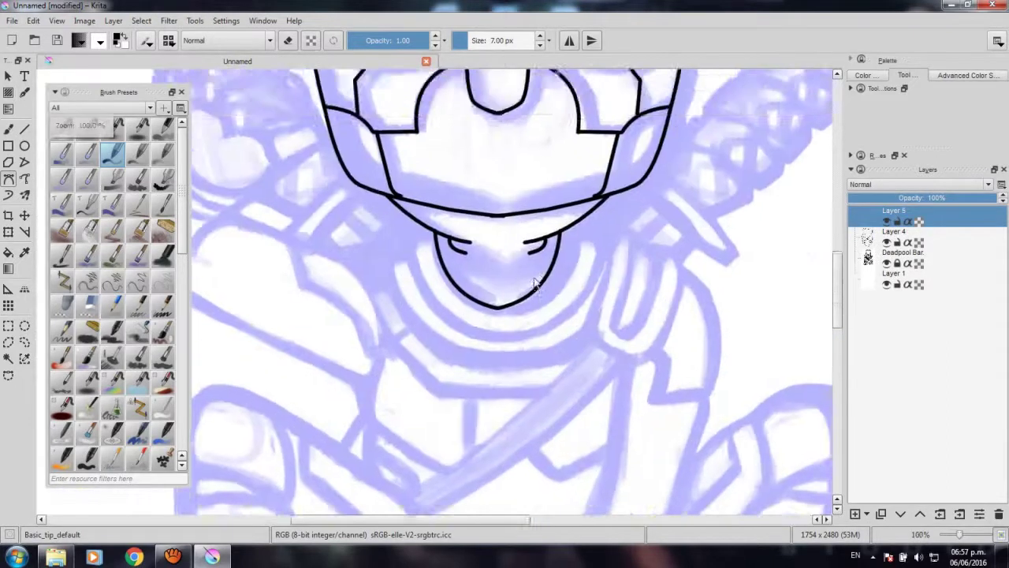
pyautogui.scroll(1, 520, 292)
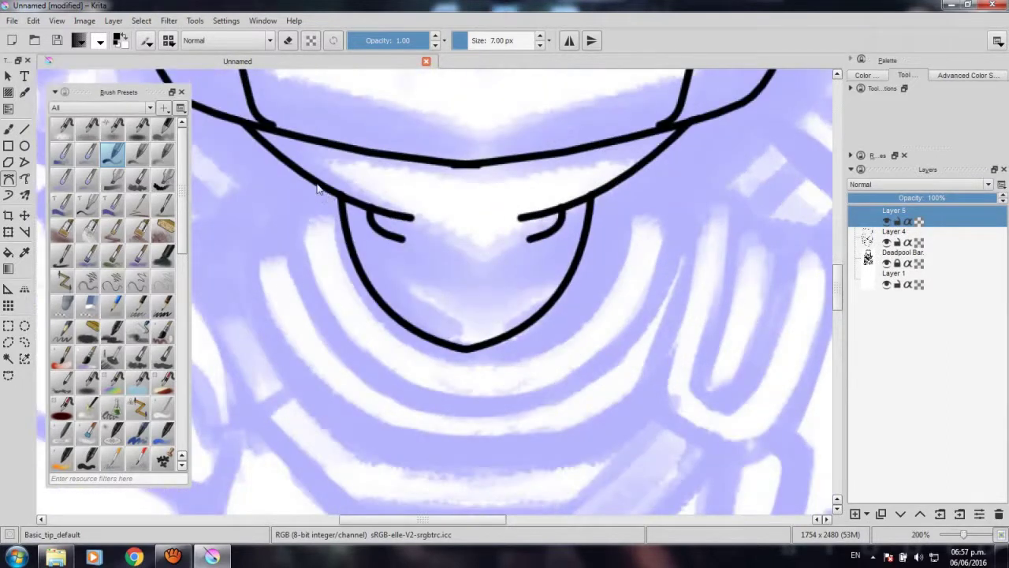
pyautogui.moveTo(315, 181); pyautogui.dragTo(290, 238)
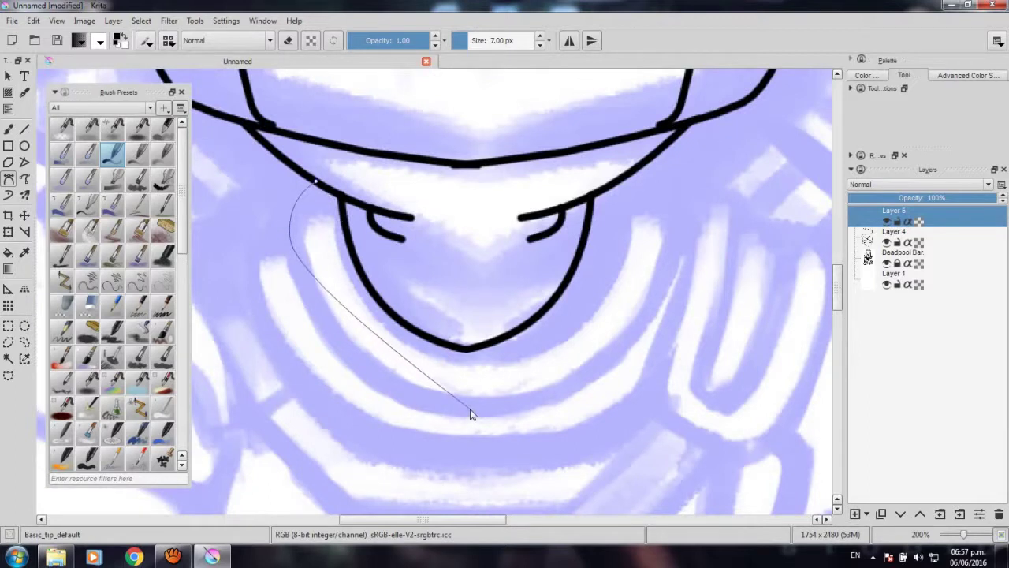
pyautogui.moveTo(470, 409); pyautogui.dragTo(604, 405)
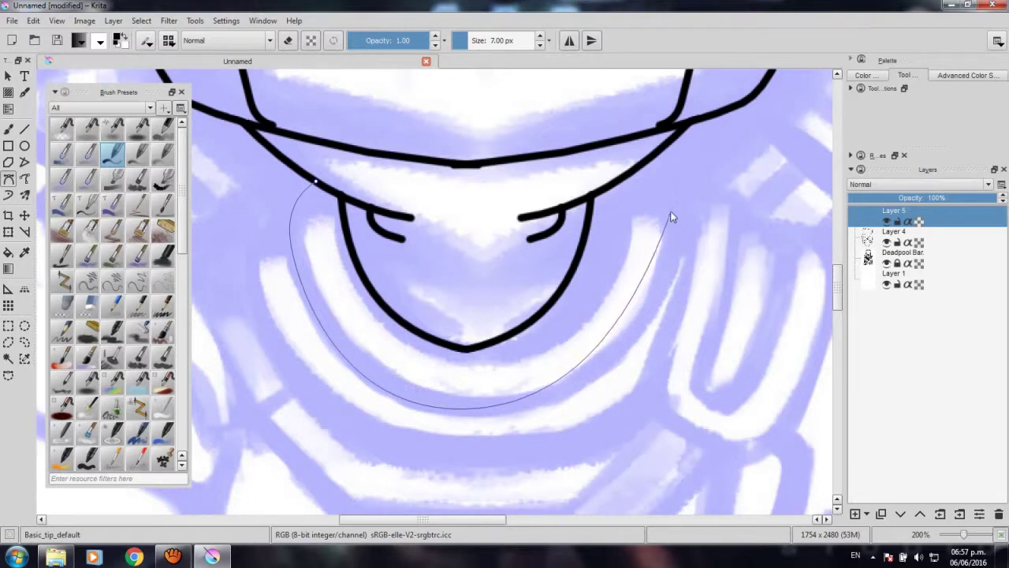
pyautogui.moveTo(671, 216); pyautogui.dragTo(669, 100)
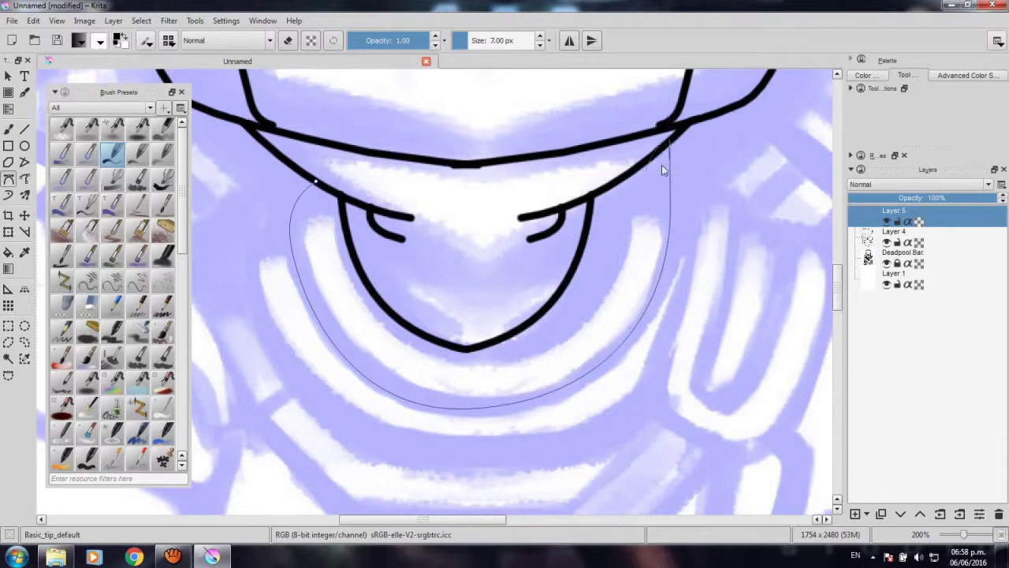
pyautogui.press('Return')
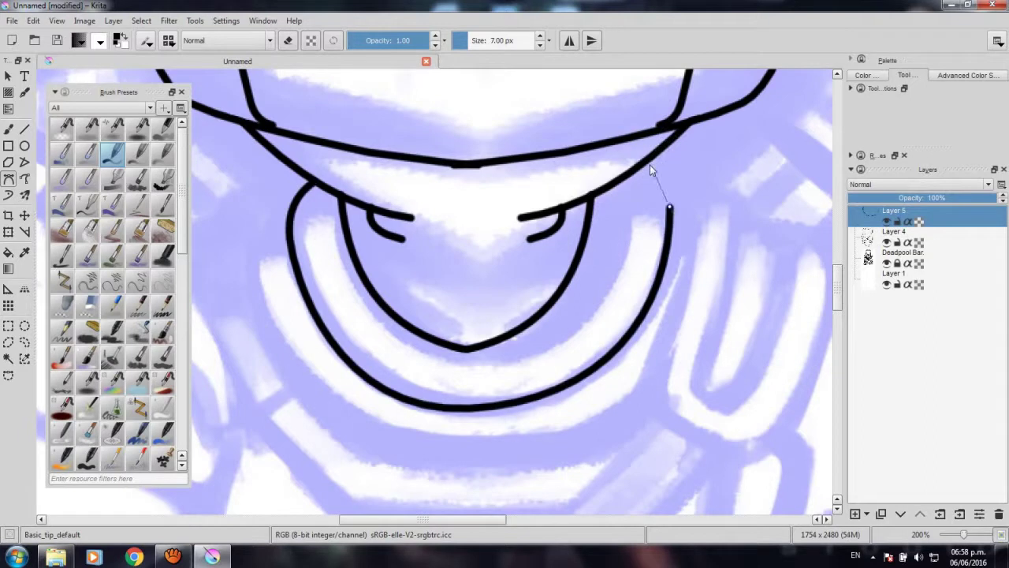
pyautogui.moveTo(637, 172)
pyautogui.mouseDown()
pyautogui.moveTo(615, 156)
pyautogui.moveTo(615, 169)
pyautogui.mouseUp()
pyautogui.press('Return')
# Ink a black collar curve starting beside the chin and bending down below it.
pyautogui.scroll(-2, 508, 293)
pyautogui.scroll(-2, 508, 293)
pyautogui.scroll(-1, 513, 371)
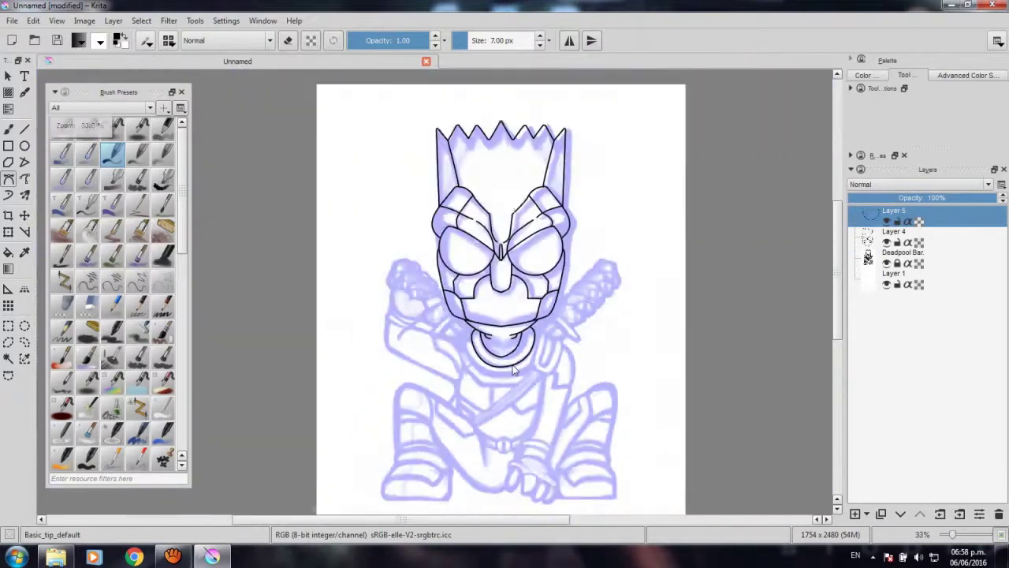
pyautogui.scroll(1, 513, 368)
pyautogui.scroll(1, 513, 368)
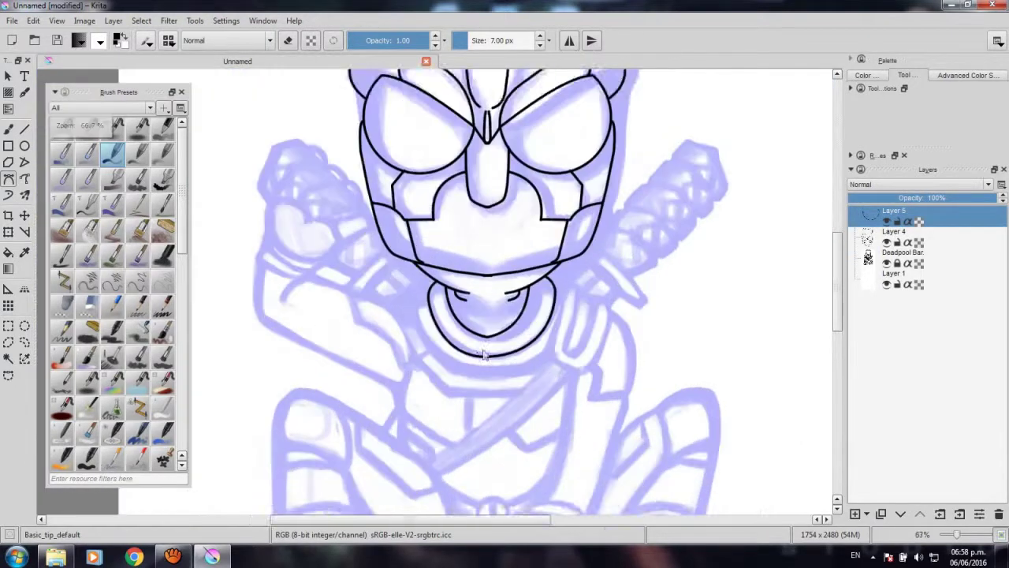
pyautogui.scroll(1, 511, 351)
pyautogui.scroll(1, 511, 350)
pyautogui.moveTo(513, 289)
pyautogui.mouseDown()
pyautogui.moveTo(406, 349)
pyautogui.moveTo(416, 371)
pyautogui.mouseUp()
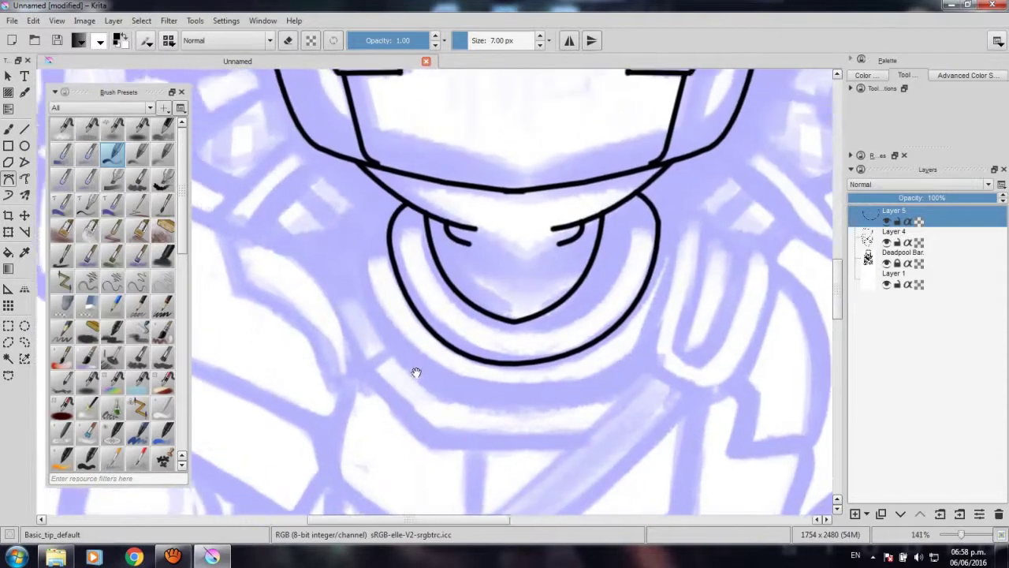
pyautogui.moveTo(419, 251); pyautogui.dragTo(440, 276)
pyautogui.scroll(1, 454, 295)
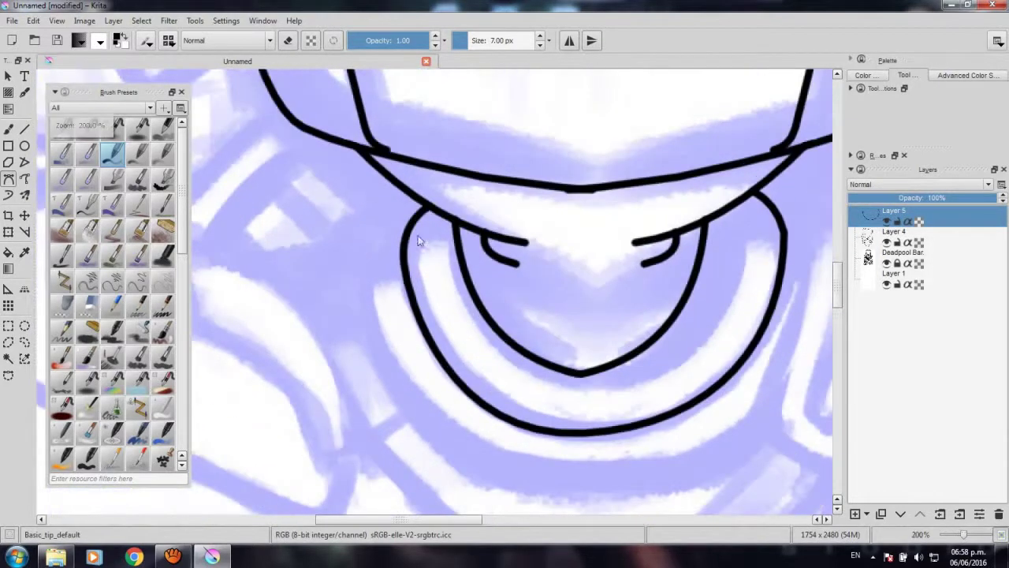
pyautogui.scroll(-3, 424, 215)
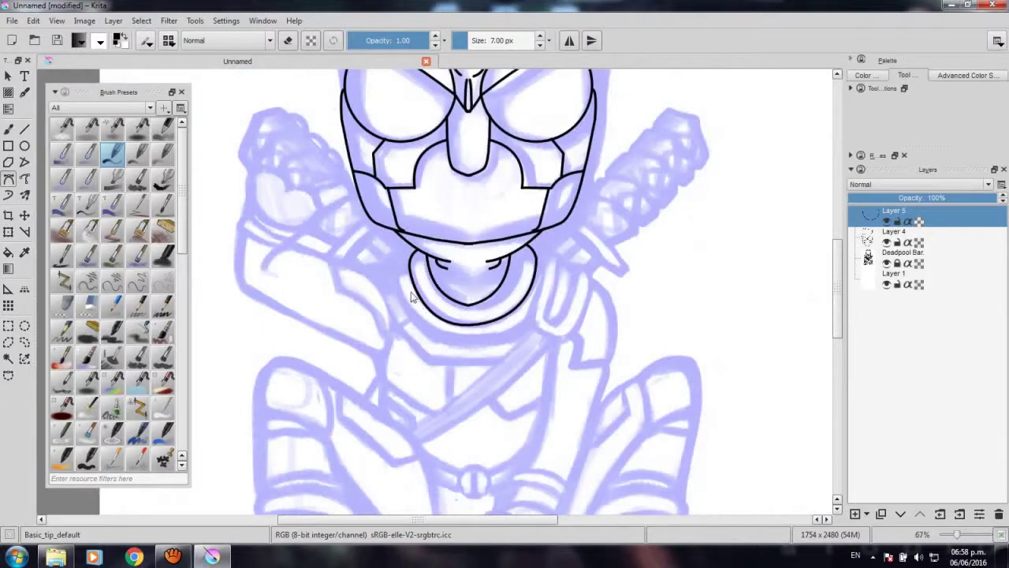
pyautogui.scroll(2, 426, 273)
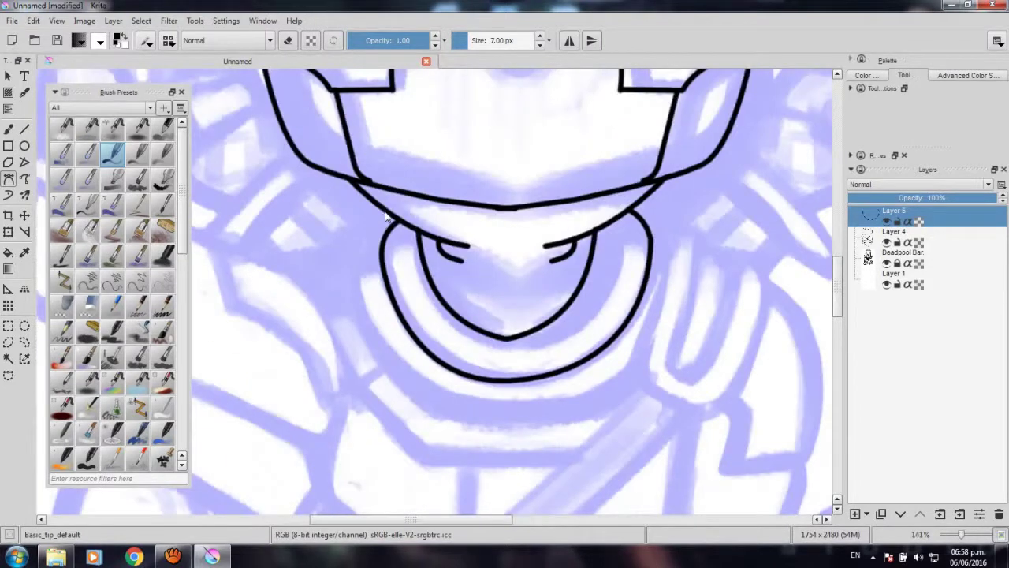
pyautogui.moveTo(344, 244); pyautogui.dragTo(344, 258)
pyautogui.moveTo(503, 404); pyautogui.dragTo(651, 406)
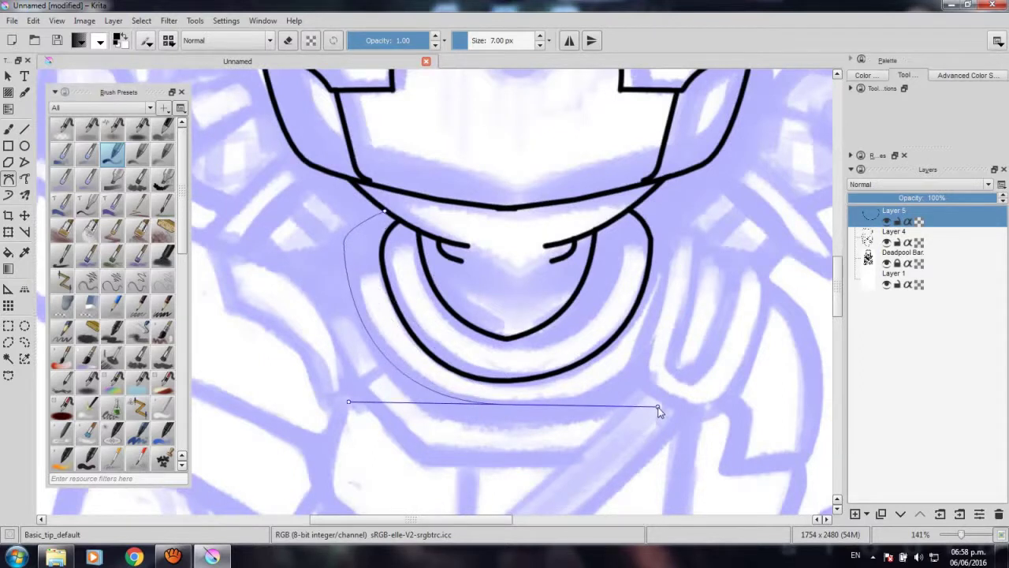
pyautogui.press('Return')
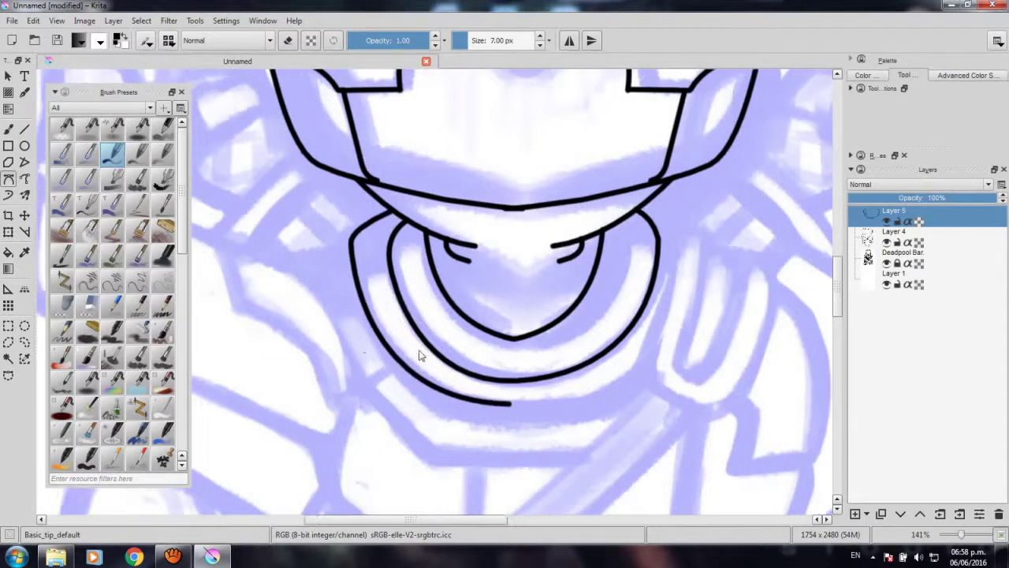
# Ink the lower collar line curving toward the right.
pyautogui.moveTo(354, 322)
pyautogui.mouseDown()
pyautogui.moveTo(433, 315)
pyautogui.moveTo(369, 198)
pyautogui.mouseUp()
pyautogui.moveTo(417, 344); pyautogui.dragTo(424, 343)
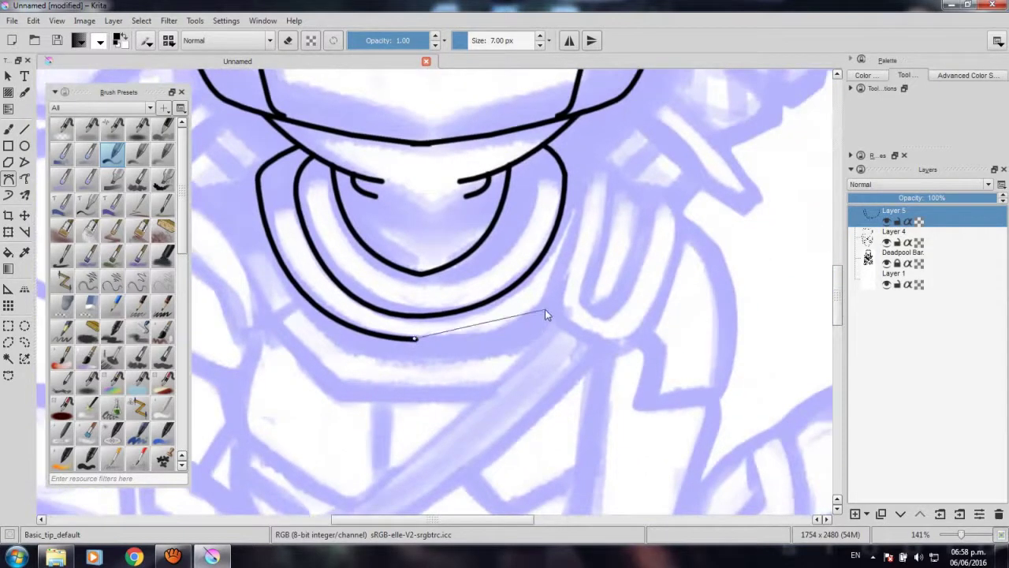
pyautogui.moveTo(544, 310)
pyautogui.mouseDown()
pyautogui.moveTo(594, 275)
pyautogui.moveTo(506, 334)
pyautogui.mouseUp()
pyautogui.press('Return')
# Extend the collar line with another stroke, then undo it.
pyautogui.scroll(1, 506, 335)
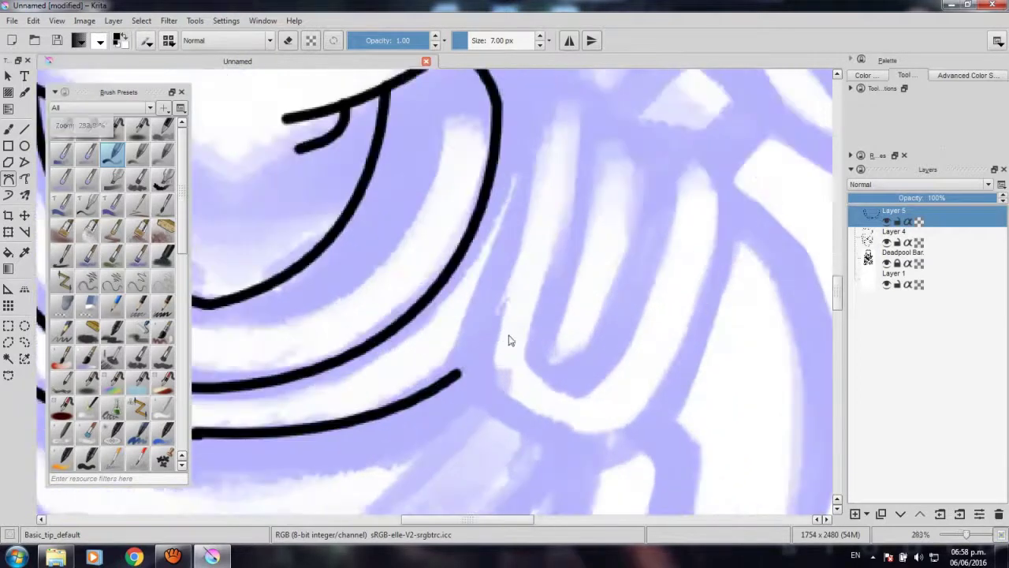
pyautogui.scroll(-3, 338, 416)
pyautogui.moveTo(337, 417); pyautogui.dragTo(463, 352)
pyautogui.scroll(4, 463, 352)
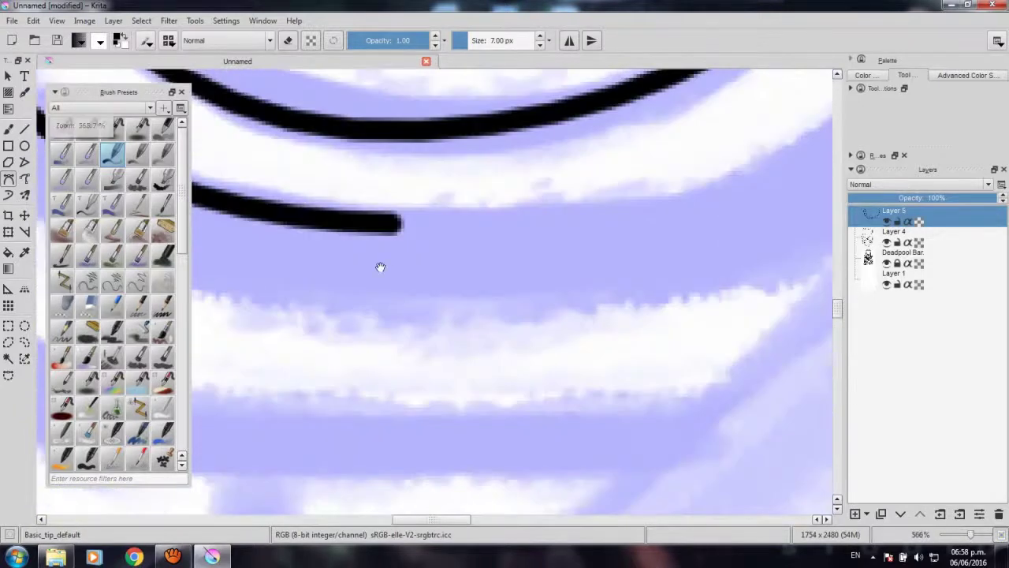
pyautogui.scroll(-5, 633, 264)
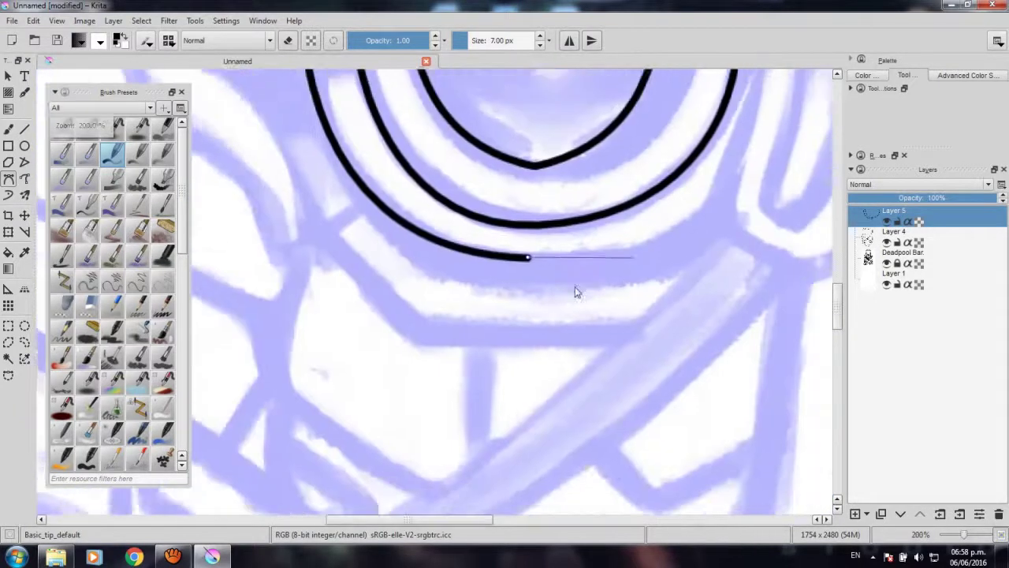
pyautogui.moveTo(620, 265)
pyautogui.mouseDown()
pyautogui.moveTo(686, 203)
pyautogui.moveTo(478, 327)
pyautogui.mouseUp()
pyautogui.press('Return')
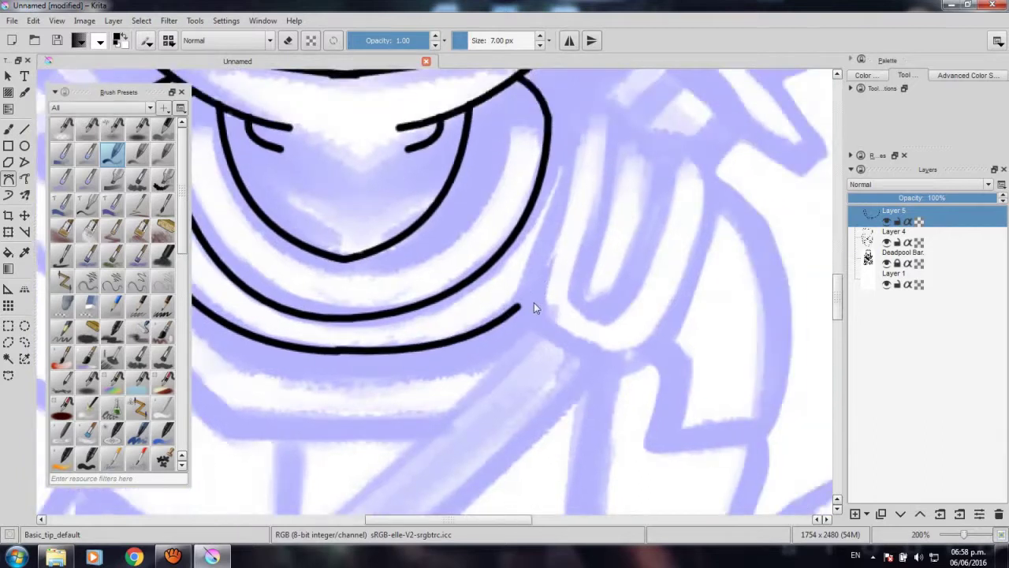
pyautogui.hotkey('ctrl', 'z')
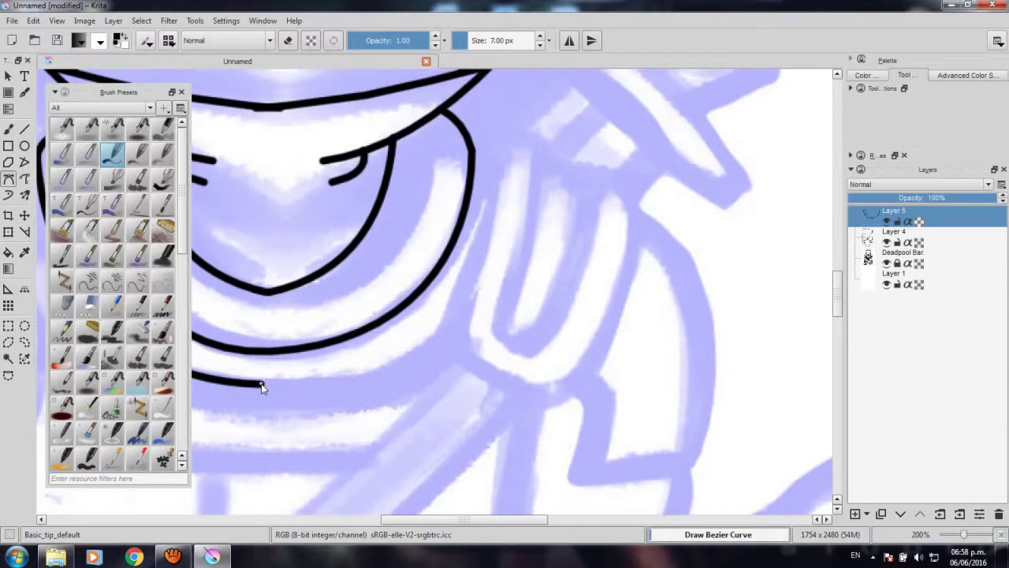
# Redraw the lower collar edge as a new black curve from the stroke's end.
pyautogui.click(262, 384)
pyautogui.moveTo(447, 347); pyautogui.dragTo(505, 303)
pyautogui.press('Return')
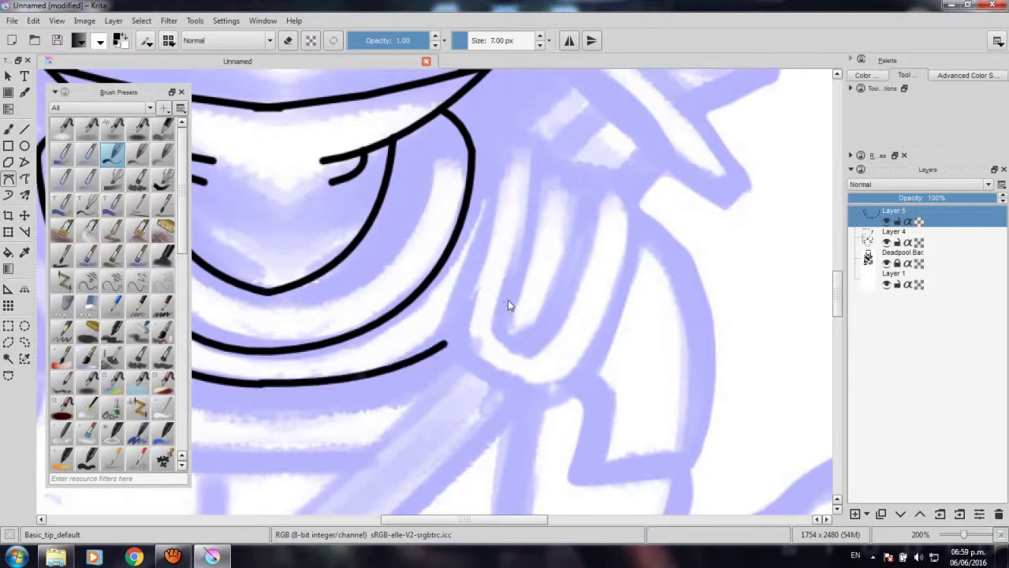
pyautogui.moveTo(479, 352); pyautogui.dragTo(344, 439)
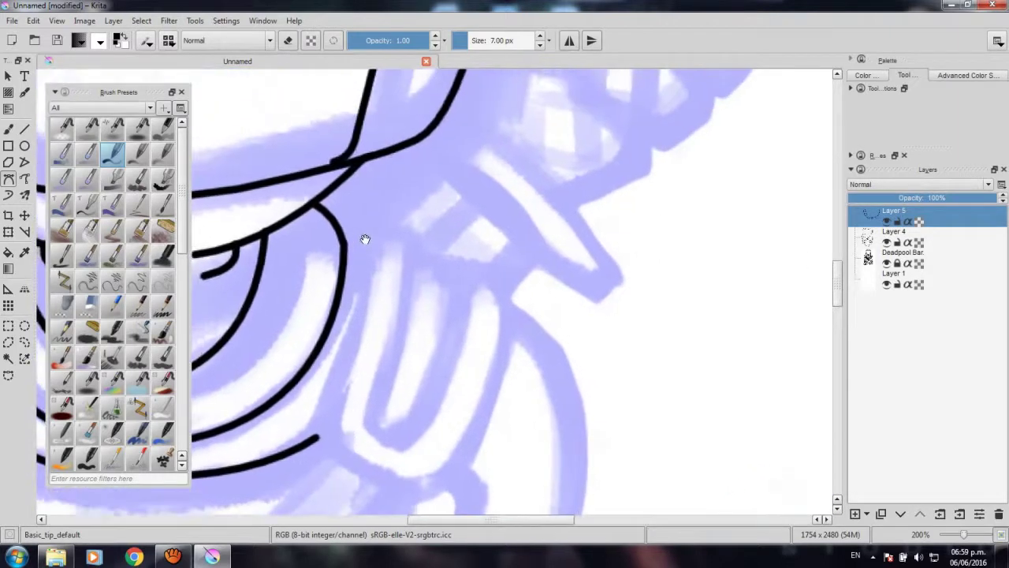
# Ink the short hook right of the chin and a curve down the neck's right edge.
pyautogui.moveTo(364, 239); pyautogui.dragTo(394, 207)
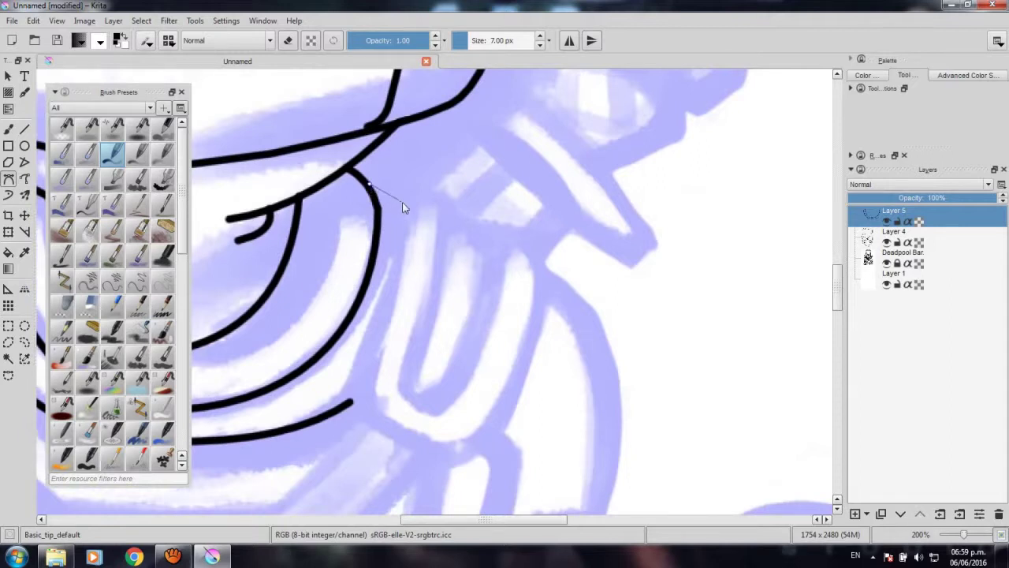
pyautogui.doubleClick(409, 218)
pyautogui.moveTo(351, 403); pyautogui.dragTo(353, 383)
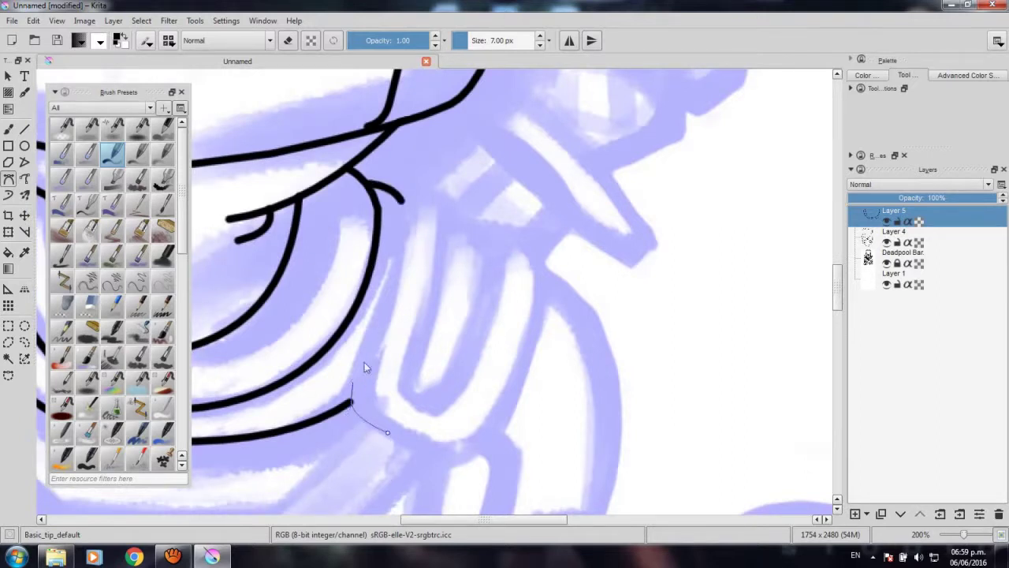
pyautogui.doubleClick(388, 282)
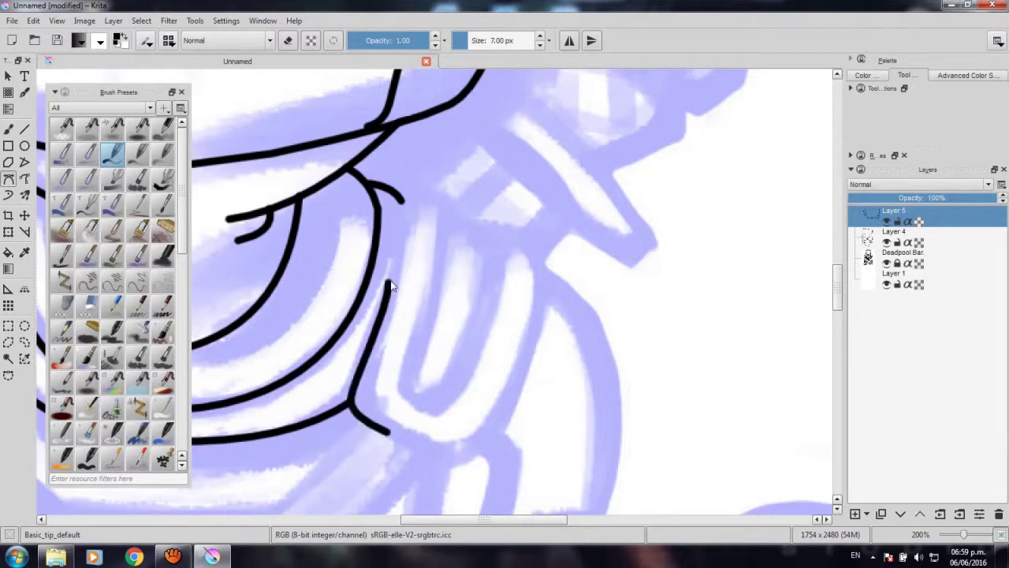
pyautogui.hotkey('ctrl', 'z')
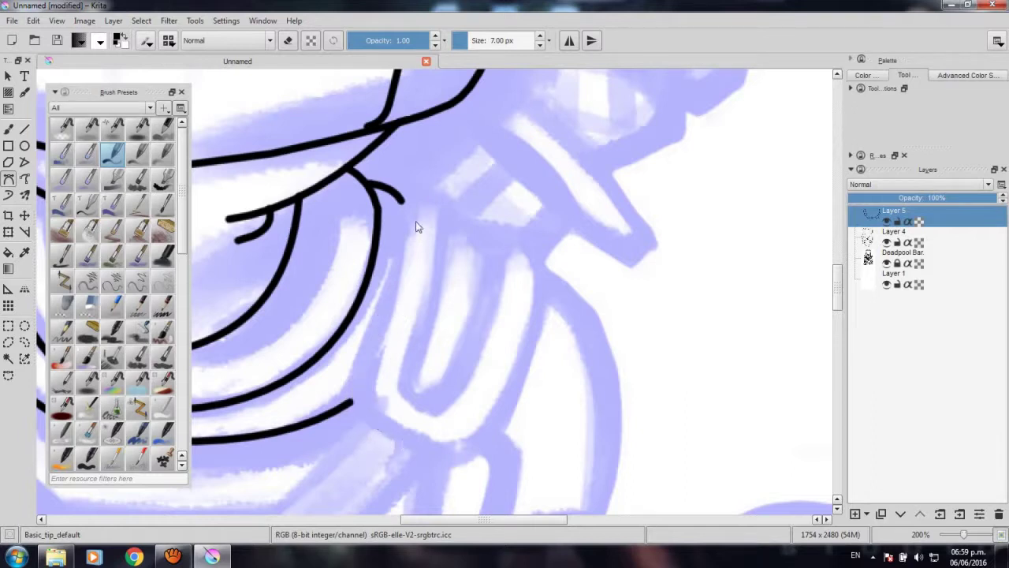
pyautogui.moveTo(400, 202); pyautogui.dragTo(360, 377)
pyautogui.moveTo(331, 418); pyautogui.dragTo(306, 459)
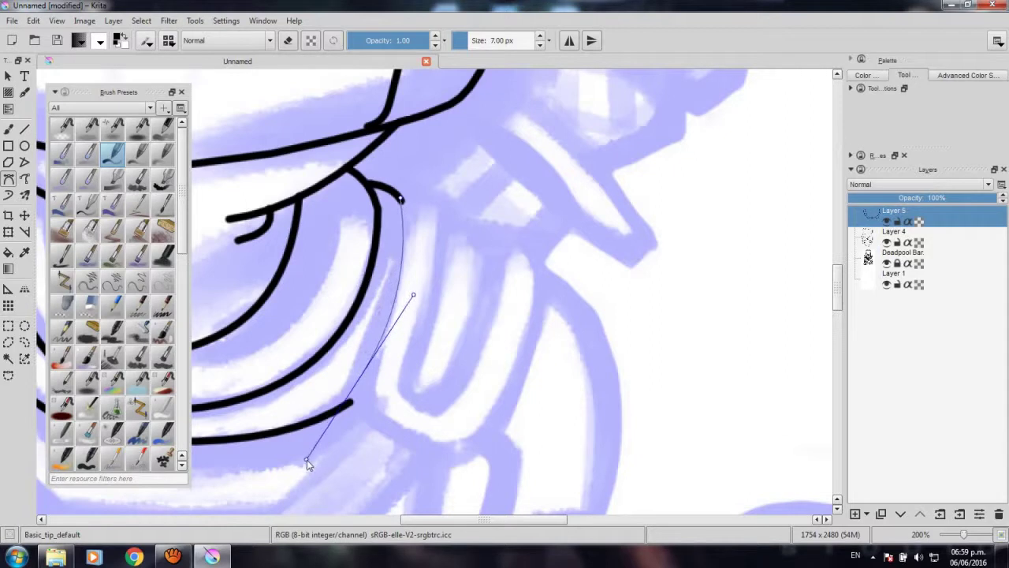
pyautogui.press('Return')
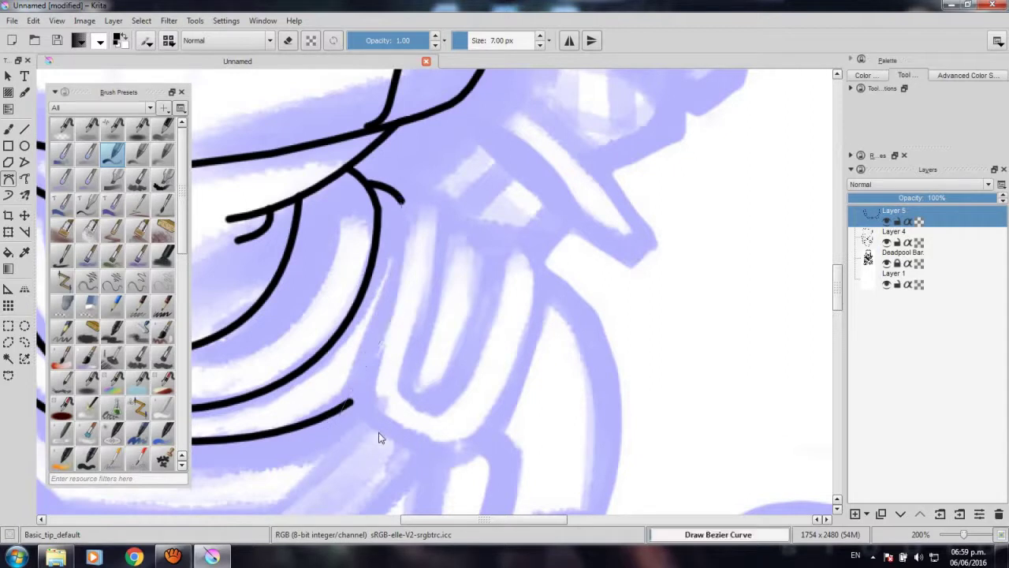
# Shape a bezier path around the rounded strap beside the chin, not yet committed.
pyautogui.click(360, 377)
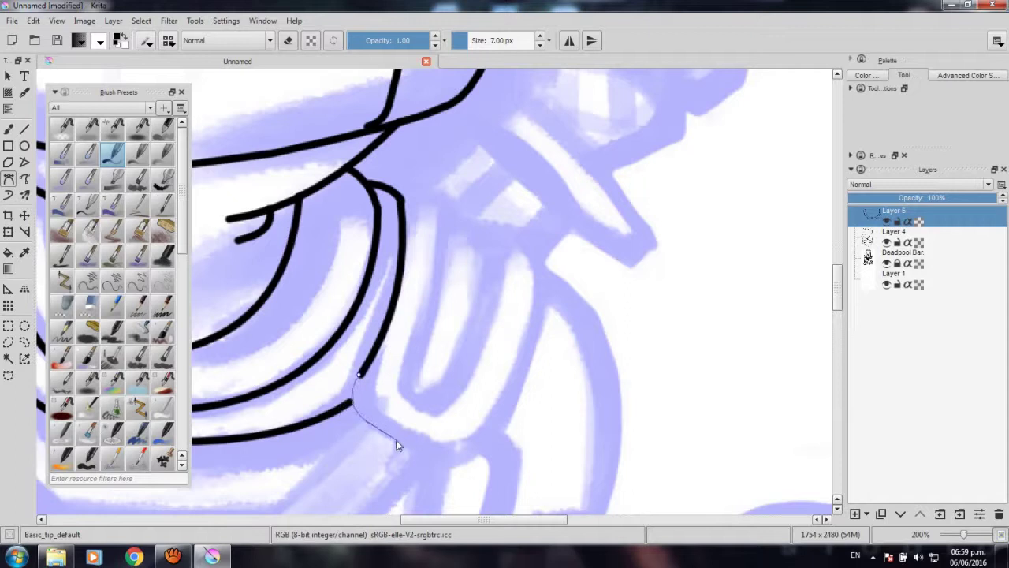
pyautogui.moveTo(436, 461); pyautogui.dragTo(447, 465)
pyautogui.moveTo(476, 471); pyautogui.dragTo(508, 398)
pyautogui.moveTo(496, 433); pyautogui.dragTo(508, 398)
pyautogui.moveTo(542, 266); pyautogui.dragTo(517, 228)
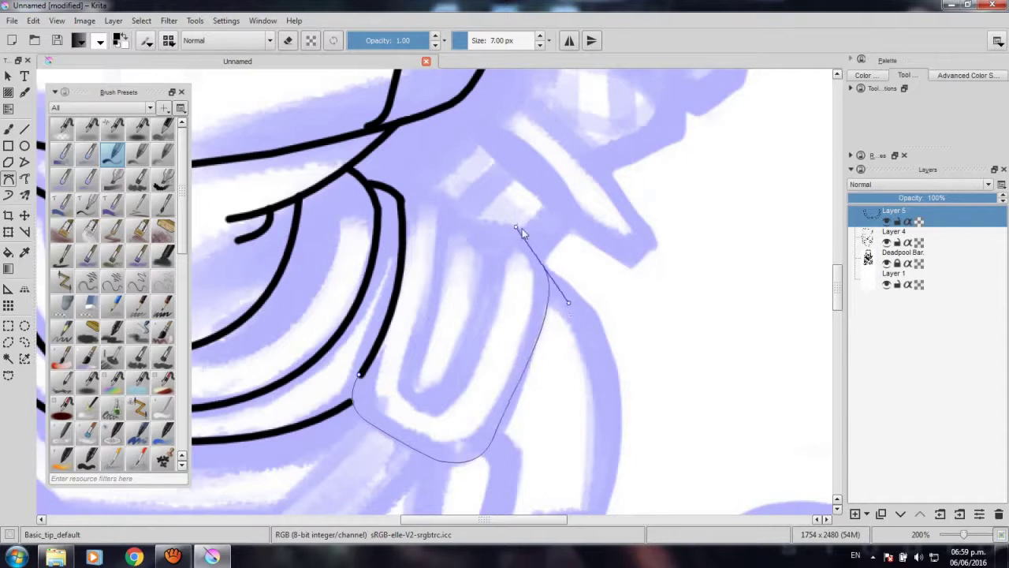
pyautogui.moveTo(520, 232); pyautogui.dragTo(528, 221)
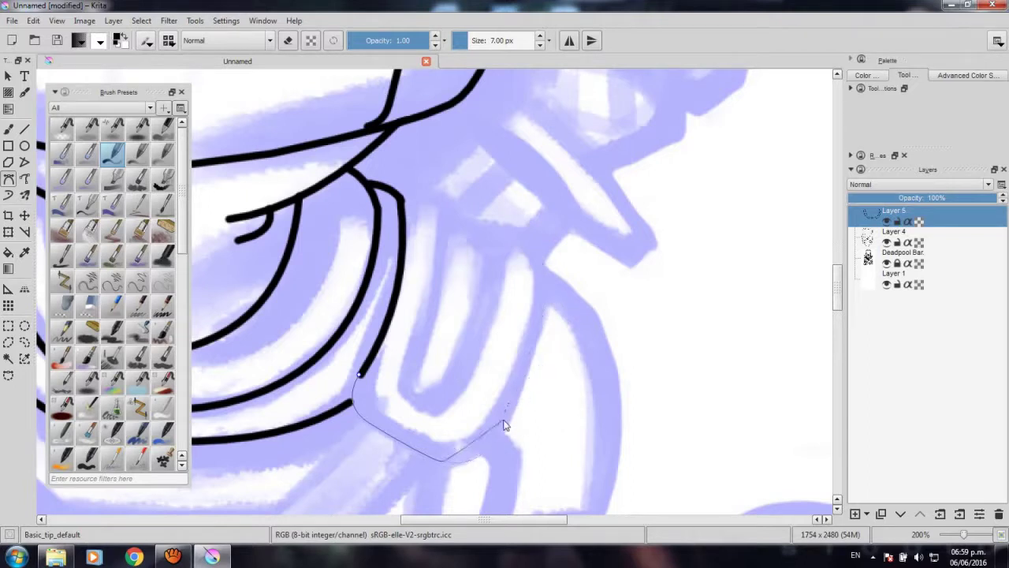
pyautogui.moveTo(499, 420)
pyautogui.mouseDown()
pyautogui.moveTo(545, 313)
pyautogui.moveTo(531, 232)
pyautogui.mouseUp()
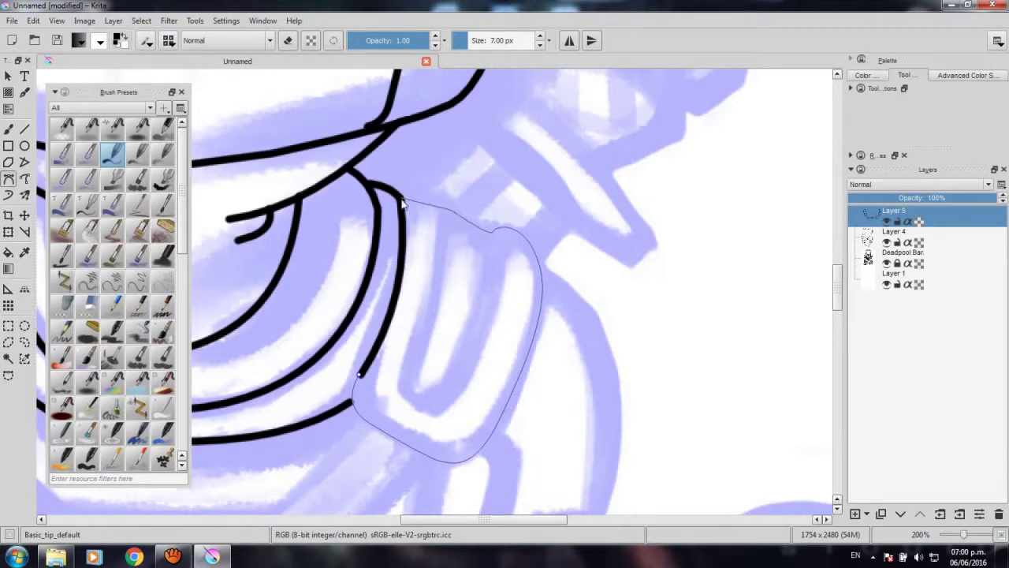
# Bend the outer outline around the collar tab's corner and commit it as ink.
pyautogui.moveTo(401, 199); pyautogui.dragTo(369, 231)
pyautogui.press('Return')
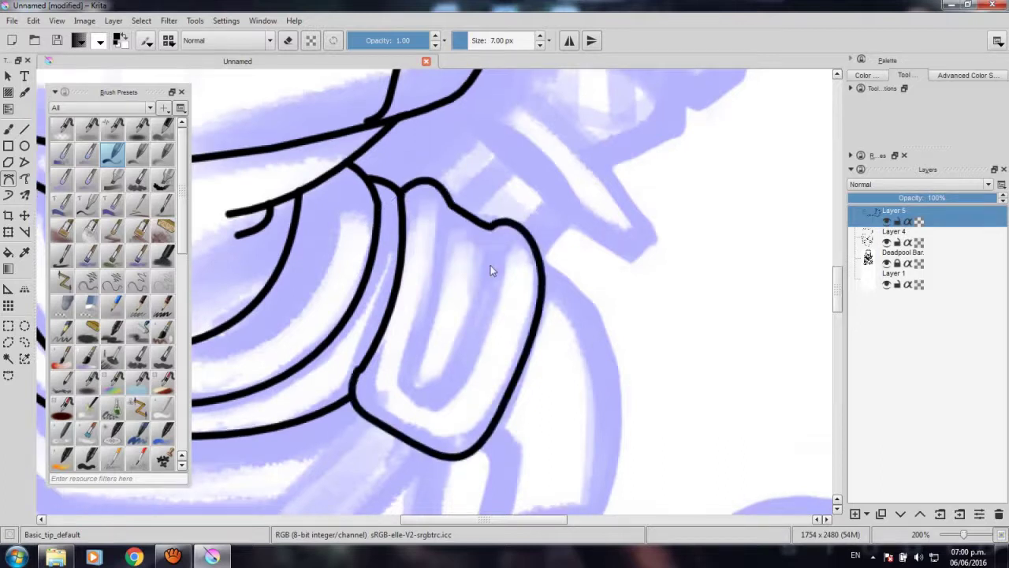
pyautogui.scroll(-2, 490, 264)
# Draw the inner U-shaped line inside the collar tab, from its bottom curve up to the top.
pyautogui.click(476, 144)
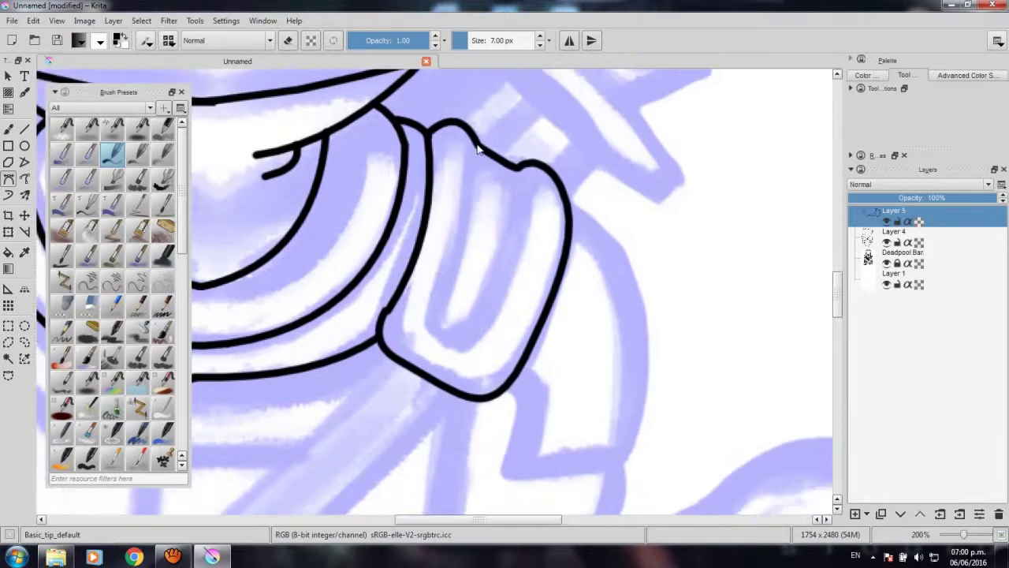
pyautogui.moveTo(444, 311)
pyautogui.mouseDown()
pyautogui.moveTo(408, 396)
pyautogui.moveTo(445, 369)
pyautogui.mouseUp()
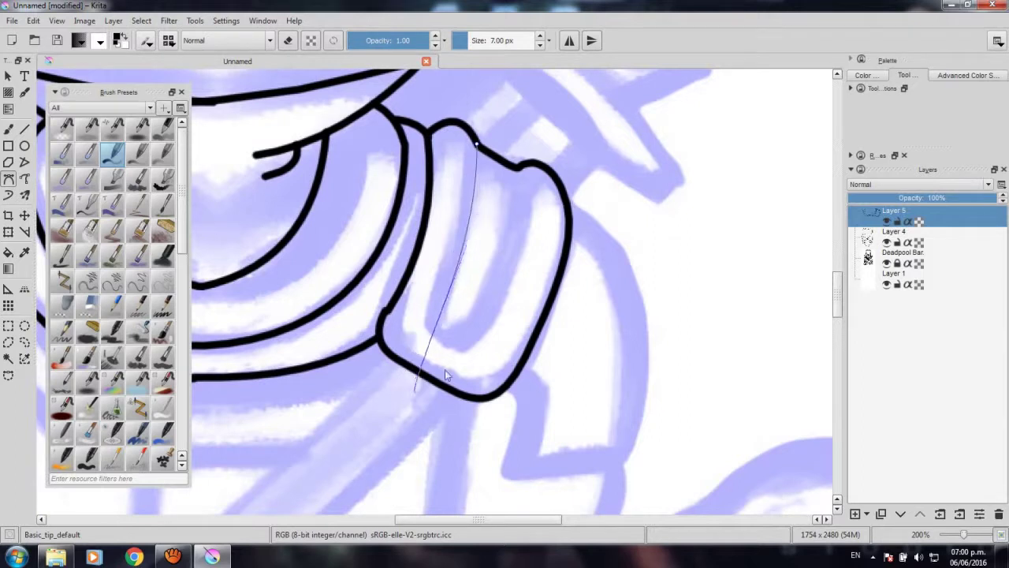
pyautogui.press('Return')
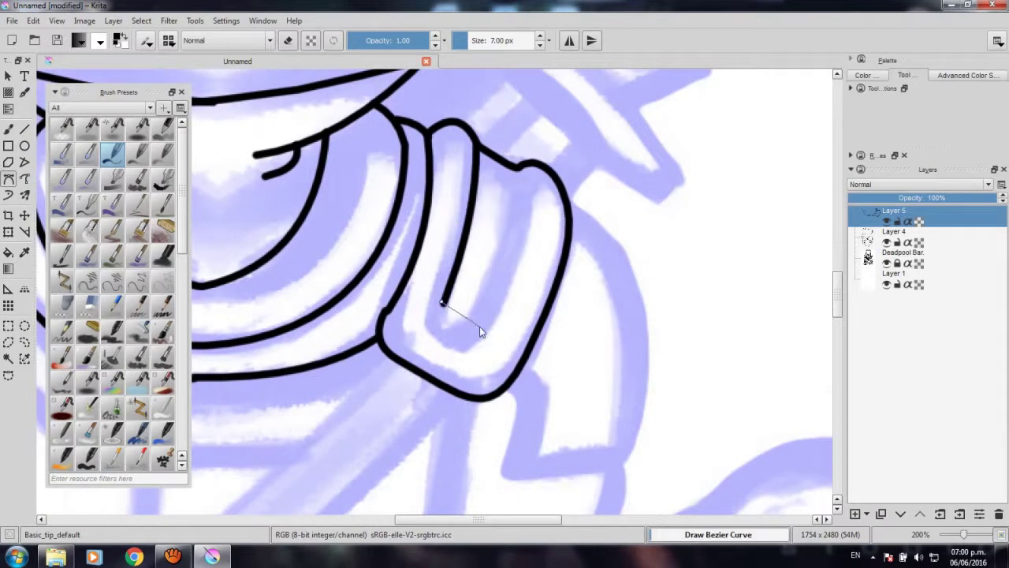
pyautogui.moveTo(433, 336); pyautogui.dragTo(468, 351)
pyautogui.moveTo(519, 170); pyautogui.dragTo(497, 128)
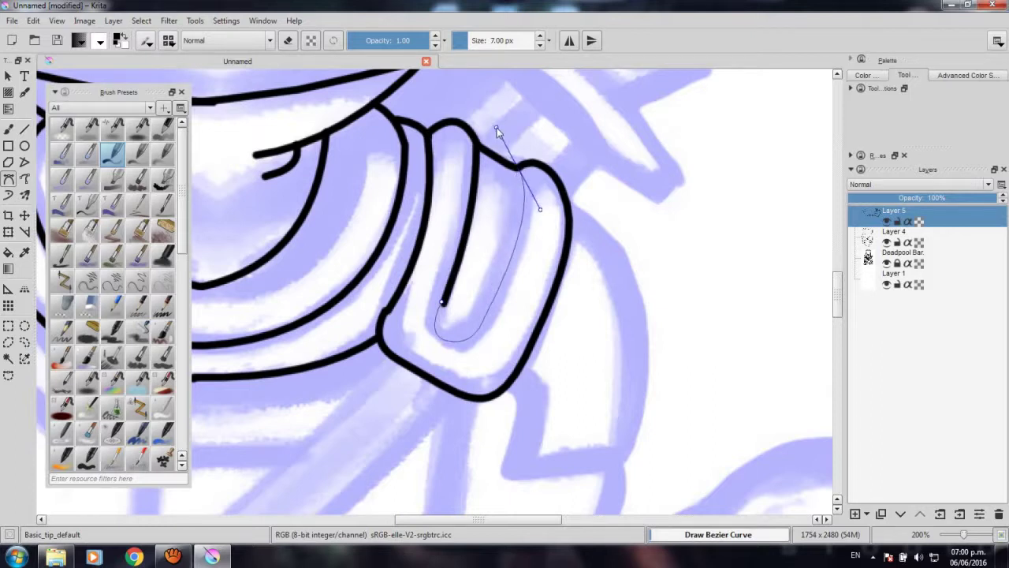
pyautogui.doubleClick(520, 177)
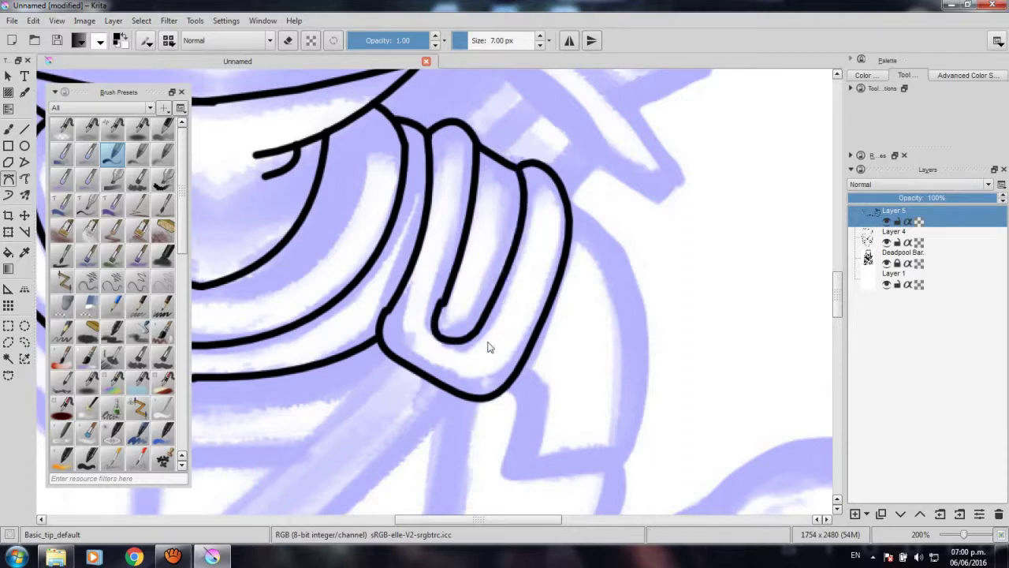
pyautogui.moveTo(487, 345); pyautogui.dragTo(567, 367)
# Zoom out to check the whole figure, then zoom back in on the collar and shoulder.
pyautogui.scroll(-1, 568, 366)
pyautogui.scroll(-1, 555, 372)
pyautogui.scroll(-1, 544, 378)
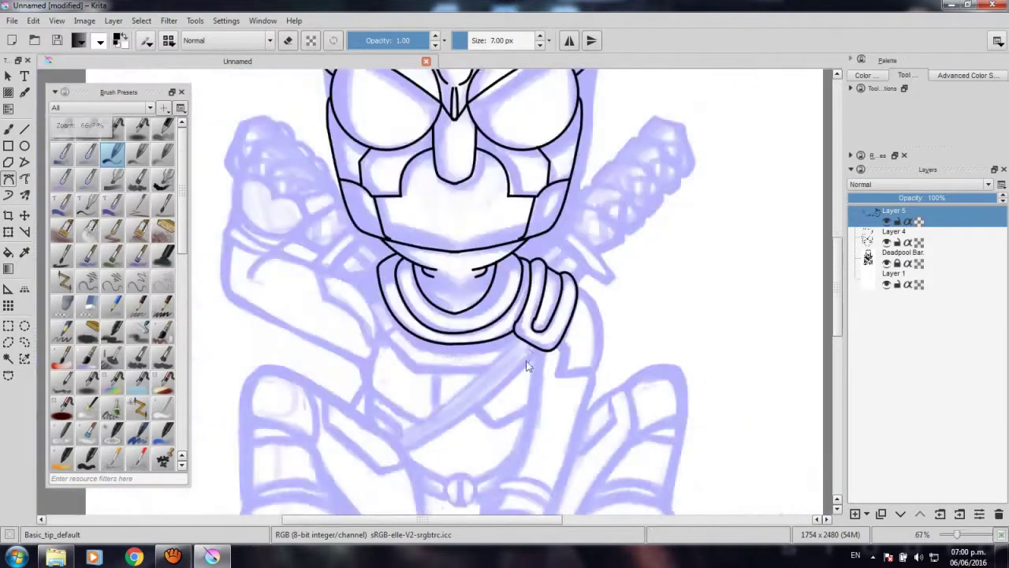
pyautogui.scroll(-3, 530, 385)
pyautogui.scroll(1, 529, 417)
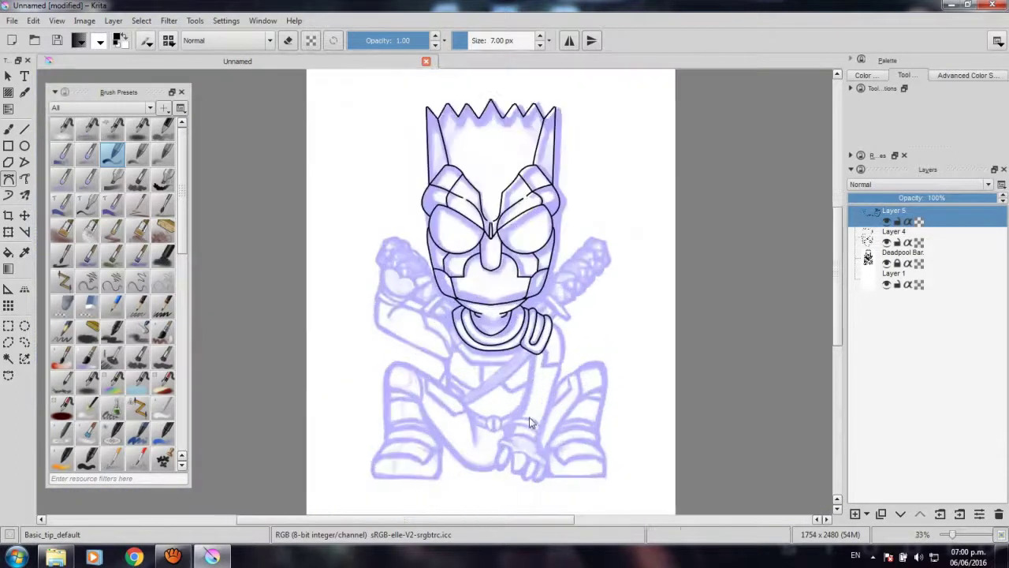
pyautogui.scroll(-1, 500, 371)
pyautogui.scroll(-1, 503, 375)
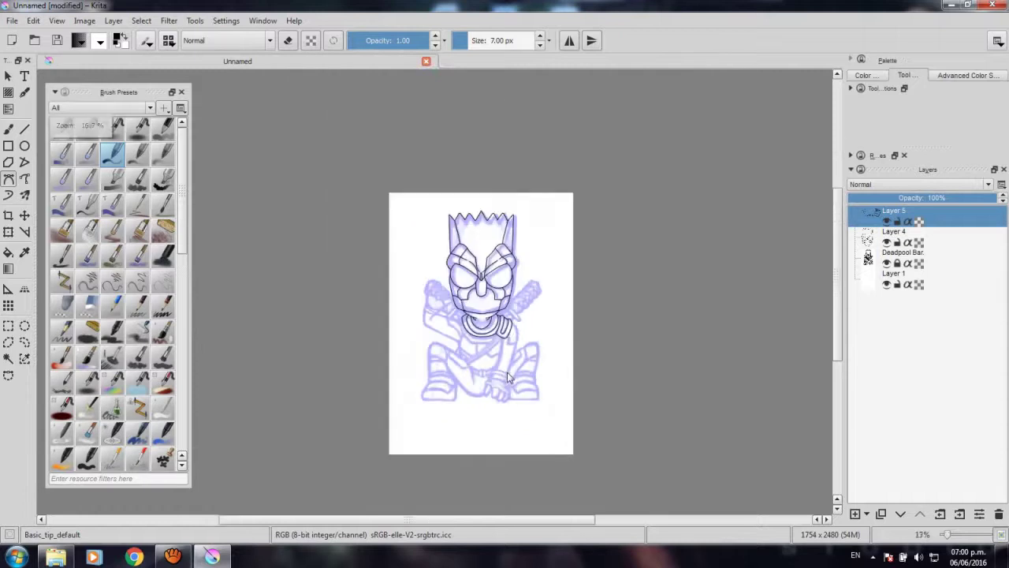
pyautogui.scroll(1, 508, 378)
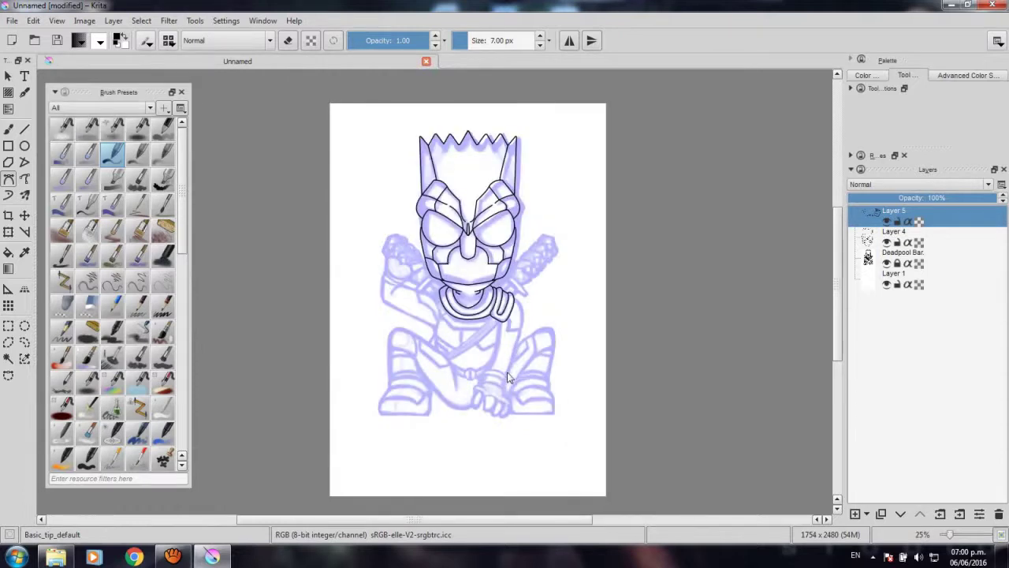
pyautogui.scroll(4, 527, 333)
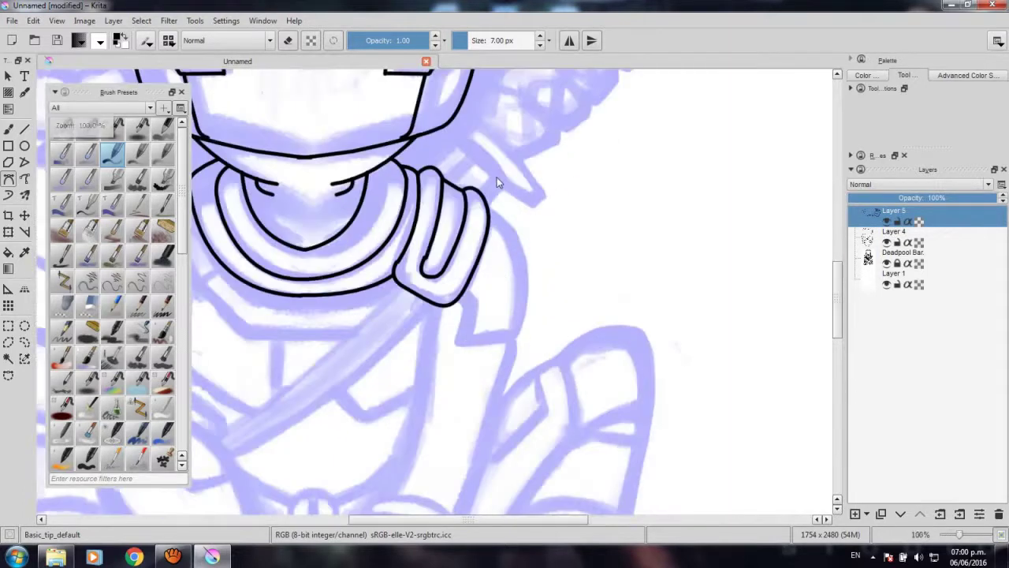
pyautogui.moveTo(503, 198); pyautogui.dragTo(539, 311)
pyautogui.scroll(2, 516, 293)
pyautogui.scroll(-1, 473, 233)
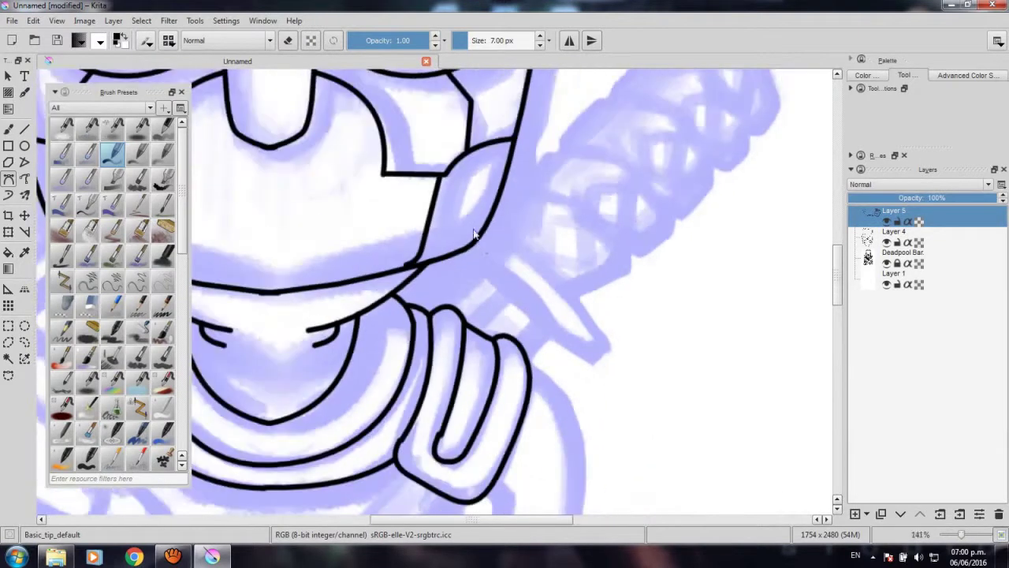
# Ink the pointed guard outline from the collar's right edge out to its tip and back.
pyautogui.click(479, 236)
pyautogui.moveTo(547, 323); pyautogui.dragTo(581, 388)
pyautogui.press('Return')
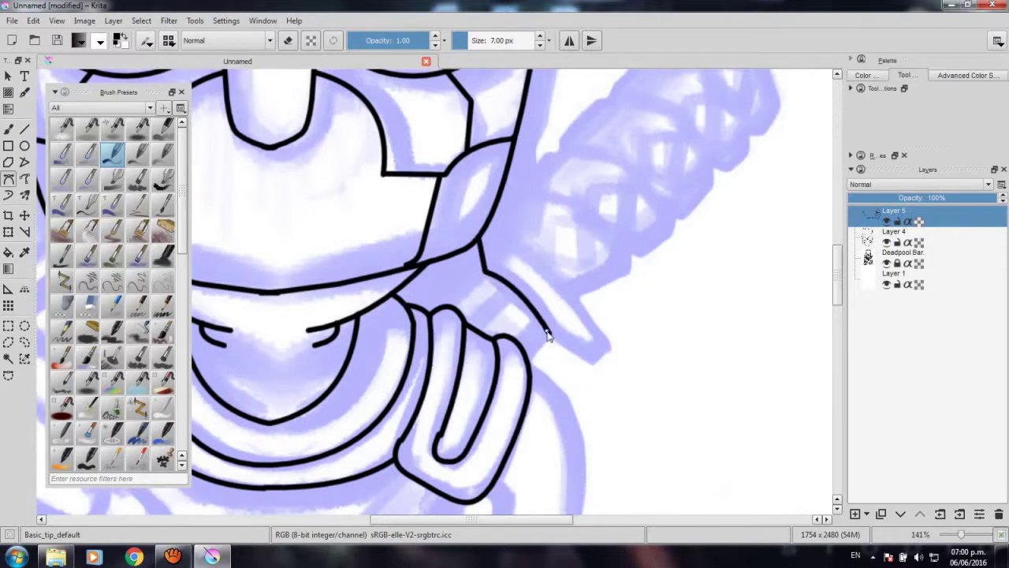
pyautogui.click(547, 330)
pyautogui.click(604, 351)
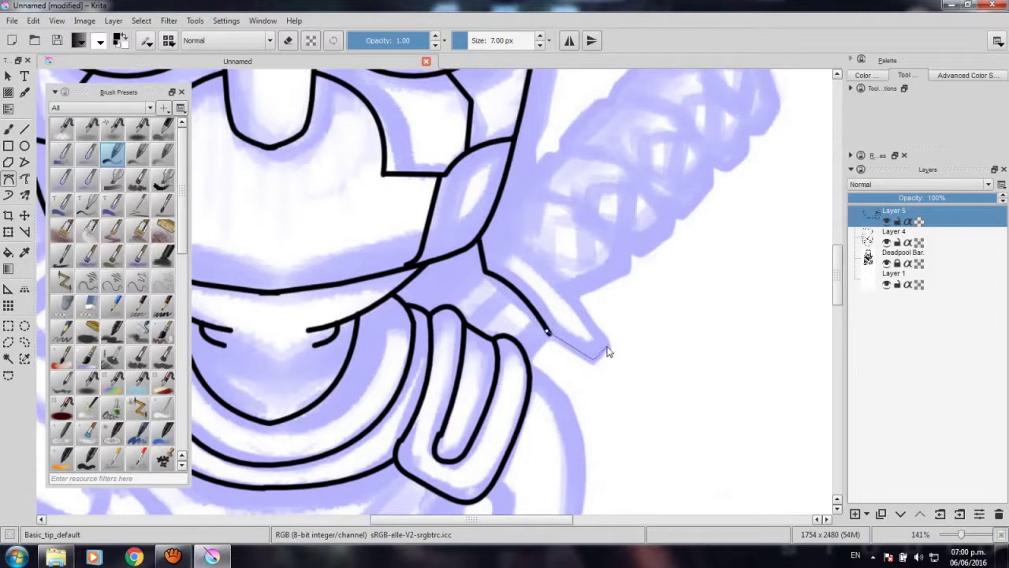
pyautogui.click(577, 300)
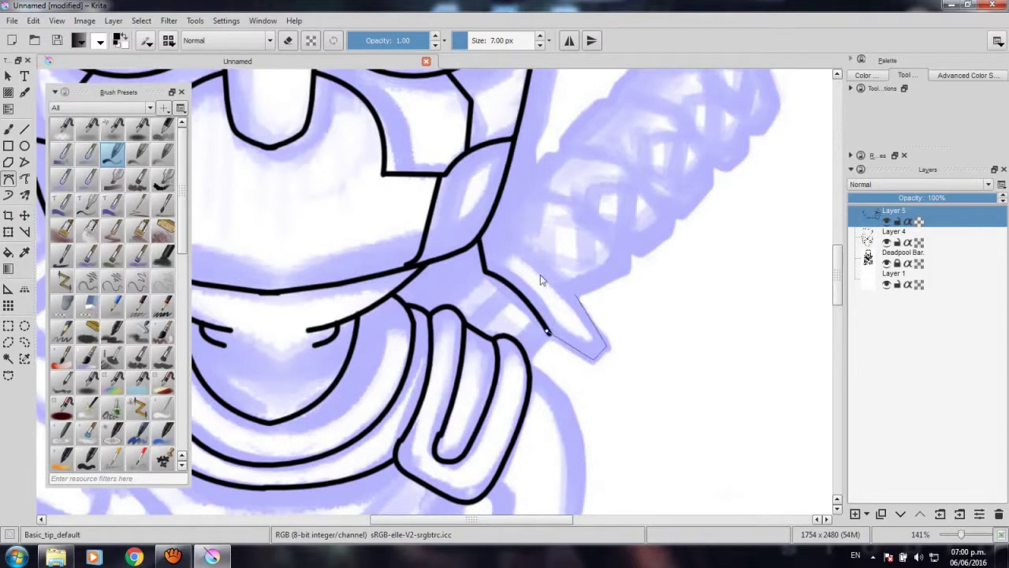
pyautogui.doubleClick(487, 230)
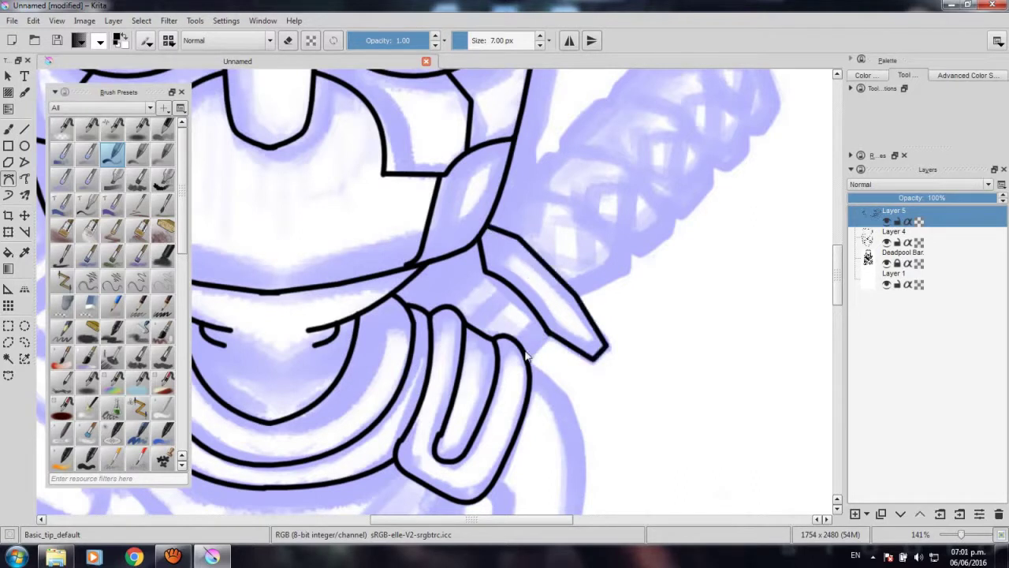
# Add the guard's short closing line and the lines connecting it to the collar.
pyautogui.click(522, 349)
pyautogui.doubleClick(545, 331)
pyautogui.click(445, 305)
pyautogui.doubleClick(482, 274)
pyautogui.click(468, 325)
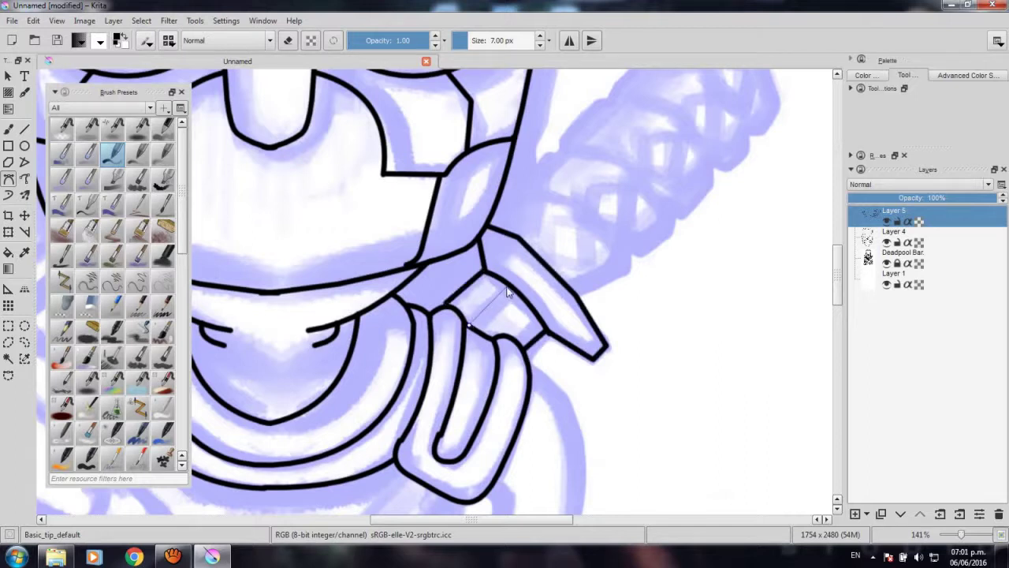
# Outline the sword grip with corner nodes from the guard to its top and back down its notched edge.
pyautogui.scroll(-3, 550, 302)
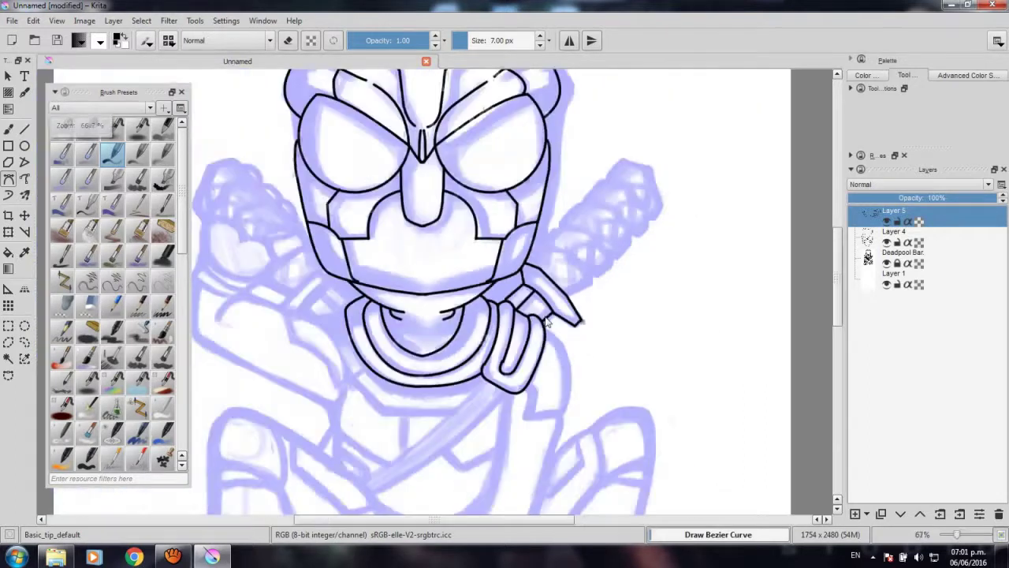
pyautogui.scroll(3, 549, 302)
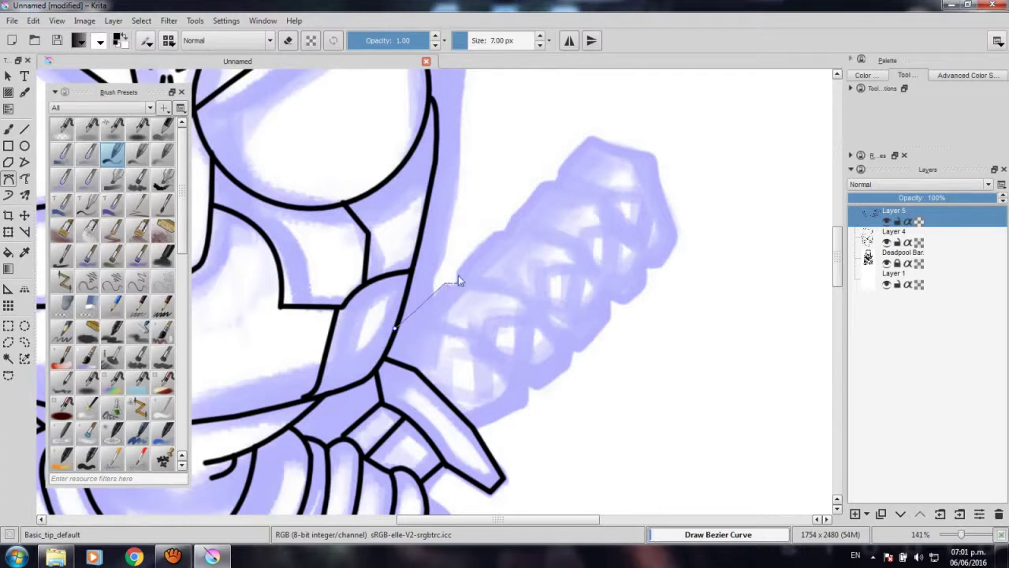
pyautogui.click(504, 231)
pyautogui.click(588, 135)
pyautogui.click(653, 154)
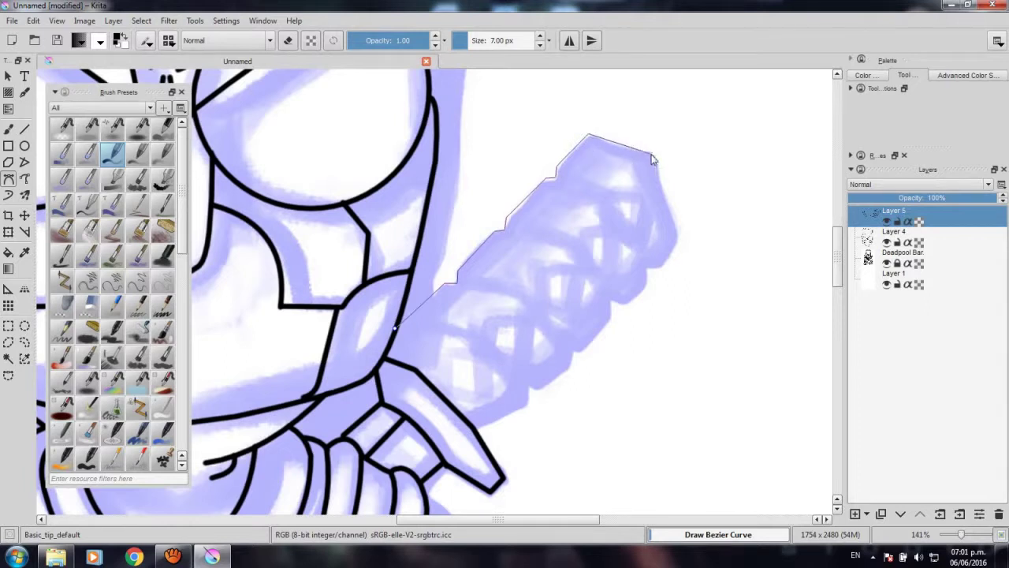
pyautogui.click(678, 240)
pyautogui.click(645, 269)
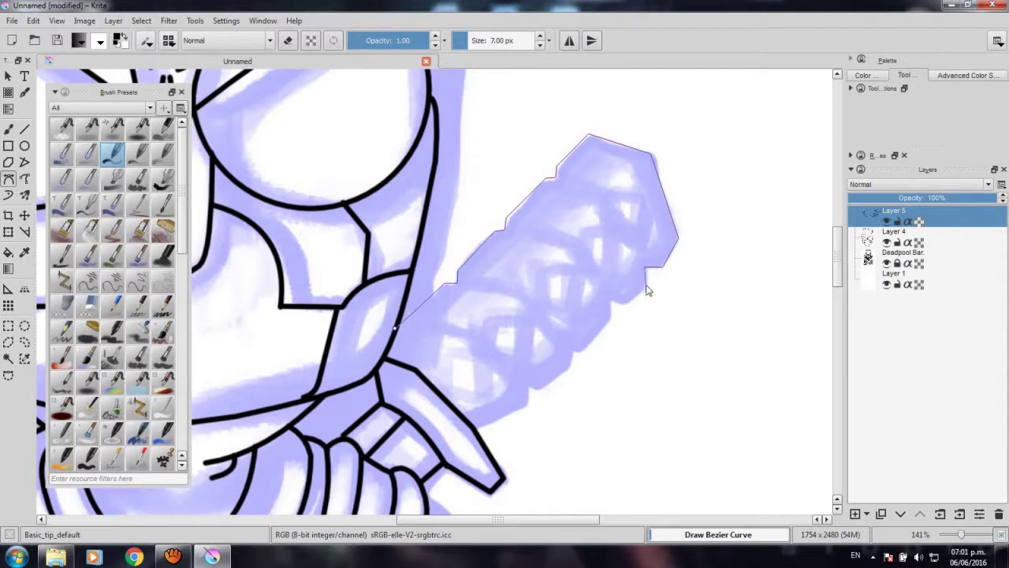
pyautogui.click(611, 305)
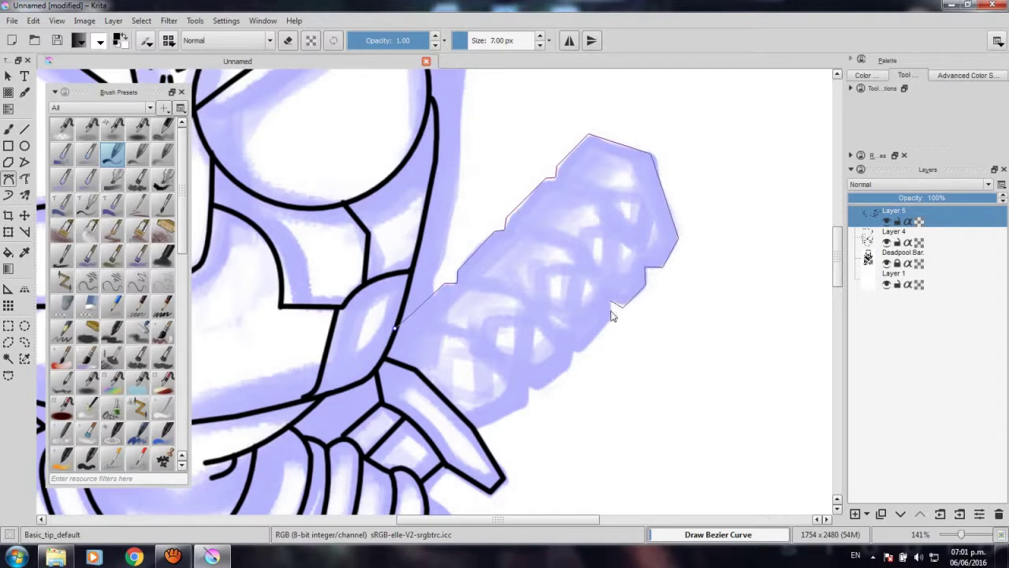
pyautogui.click(569, 352)
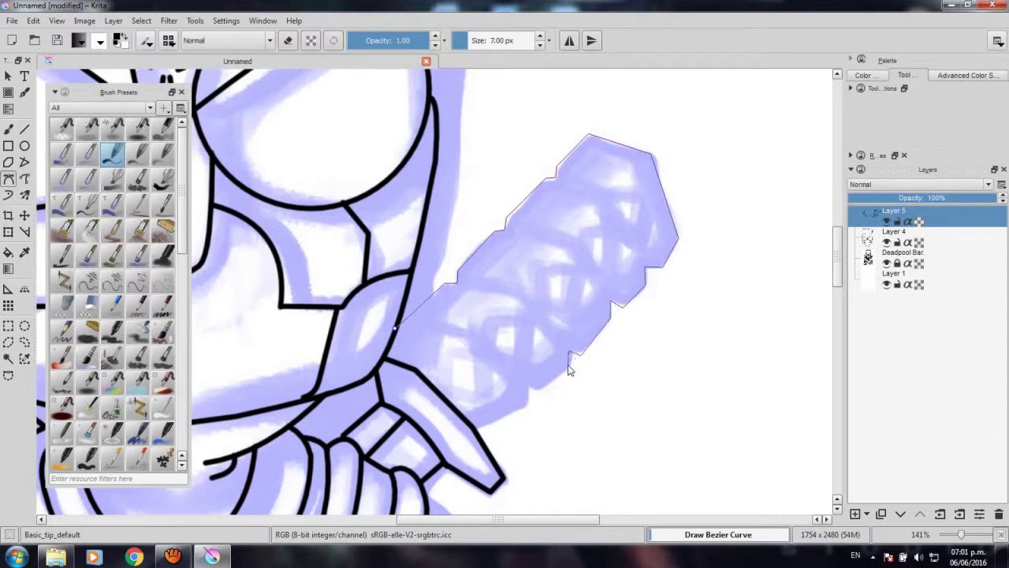
pyautogui.click(529, 389)
pyautogui.click(528, 408)
pyautogui.doubleClick(479, 436)
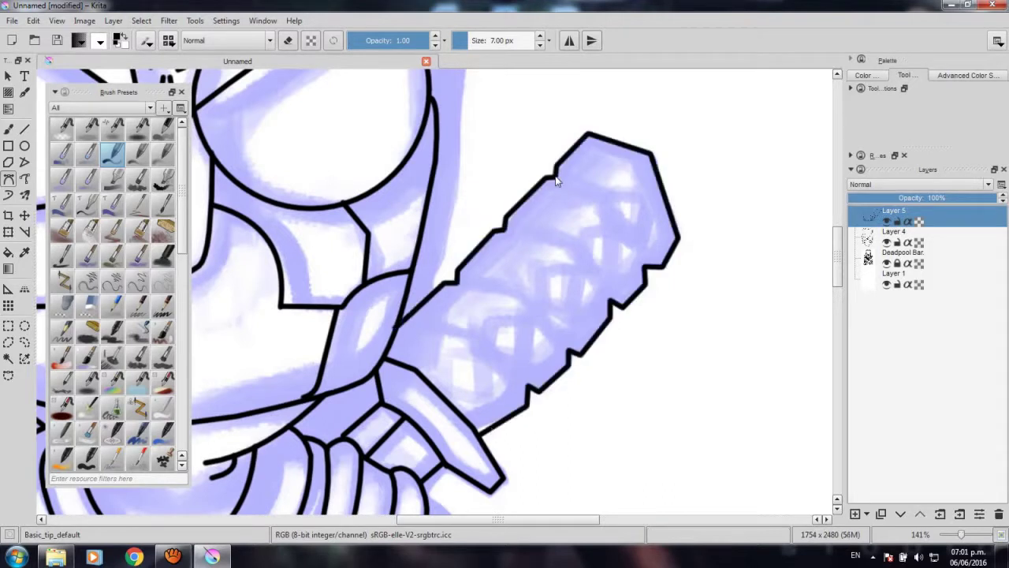
# Draw crosswise band lines across the grip and a long lengthwise line up its length.
pyautogui.doubleClick(603, 195)
pyautogui.click(502, 229)
pyautogui.doubleClick(565, 243)
pyautogui.click(455, 282)
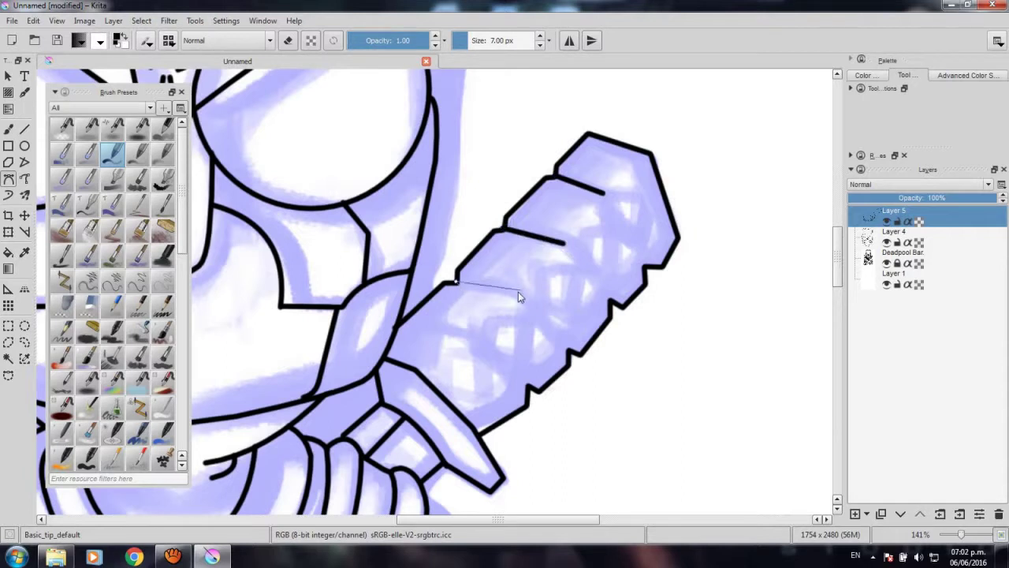
pyautogui.doubleClick(513, 297)
pyautogui.moveTo(464, 335); pyautogui.dragTo(463, 335)
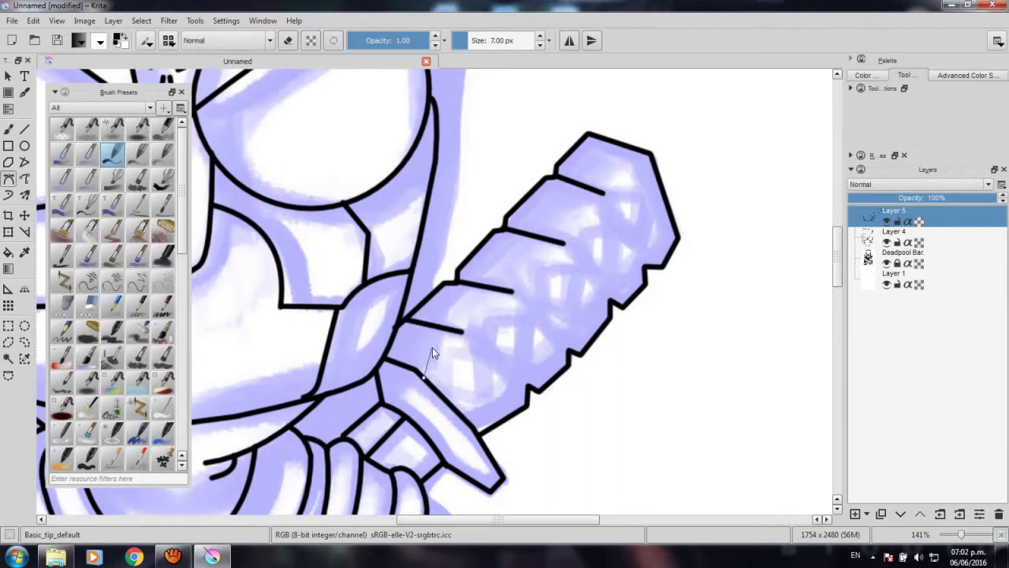
pyautogui.click(432, 347)
pyautogui.doubleClick(634, 165)
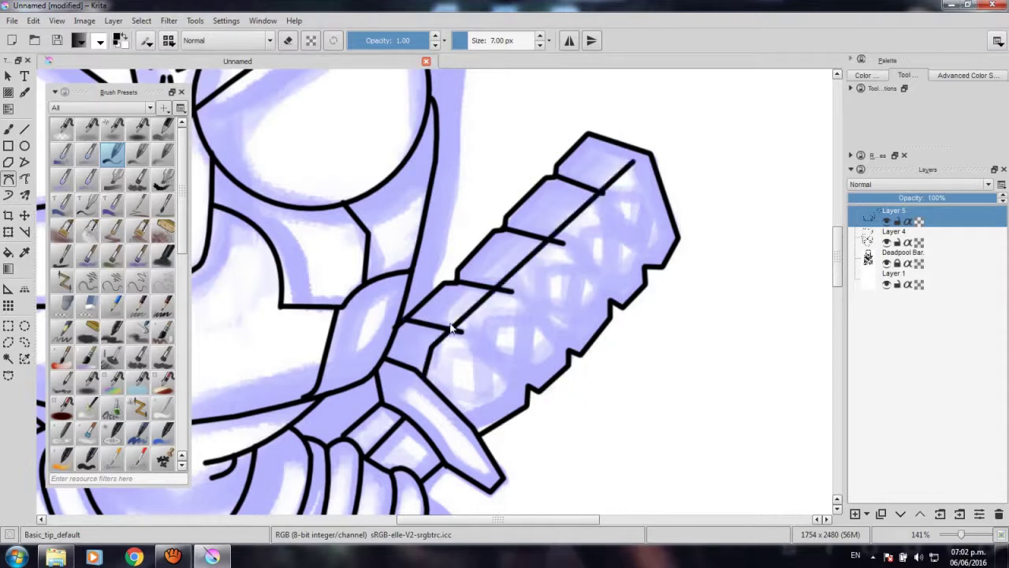
# Switch the Bezier tool to eraser mode and erase band ends overshooting the lengthwise line.
pyautogui.click(287, 40)
pyautogui.click(450, 340)
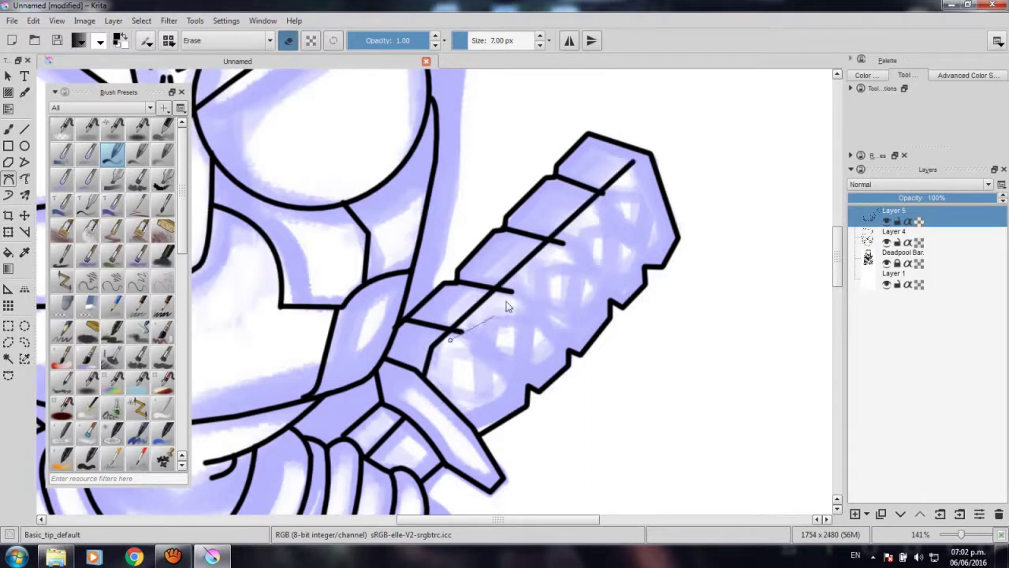
pyautogui.click(601, 221)
pyautogui.moveTo(450, 347); pyautogui.dragTo(575, 239)
pyautogui.click(576, 239)
pyautogui.moveTo(454, 341); pyautogui.dragTo(581, 237)
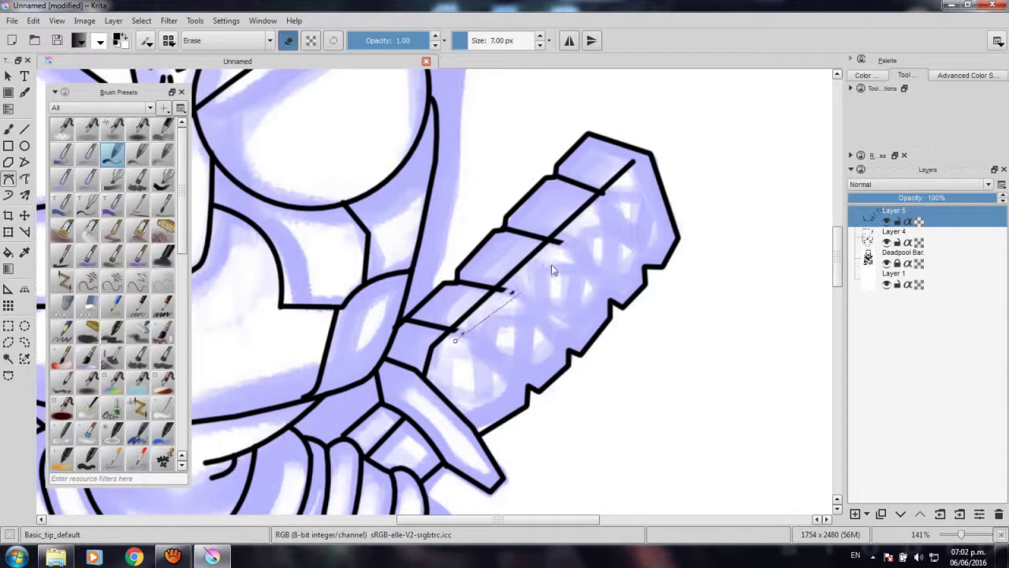
pyautogui.doubleClick(582, 237)
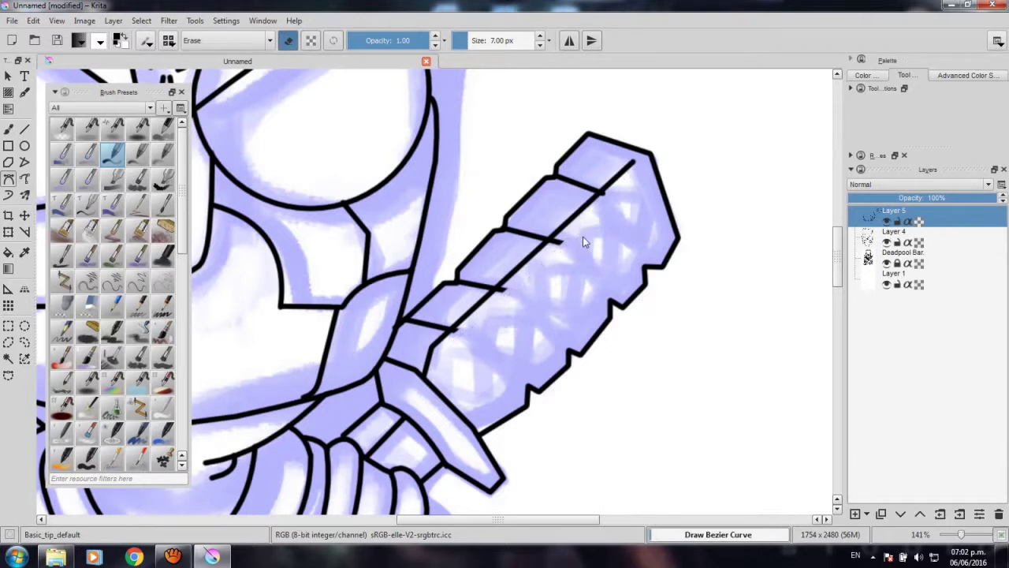
# Erase remaining overhangs and stray ink along the grip, then turn eraser mode back off.
pyautogui.click(448, 338)
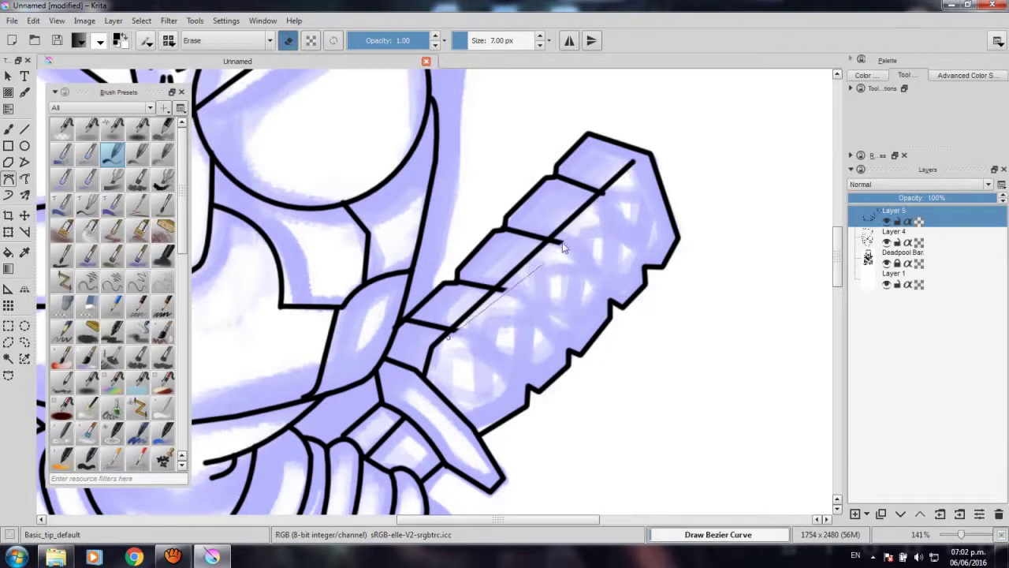
pyautogui.doubleClick(615, 202)
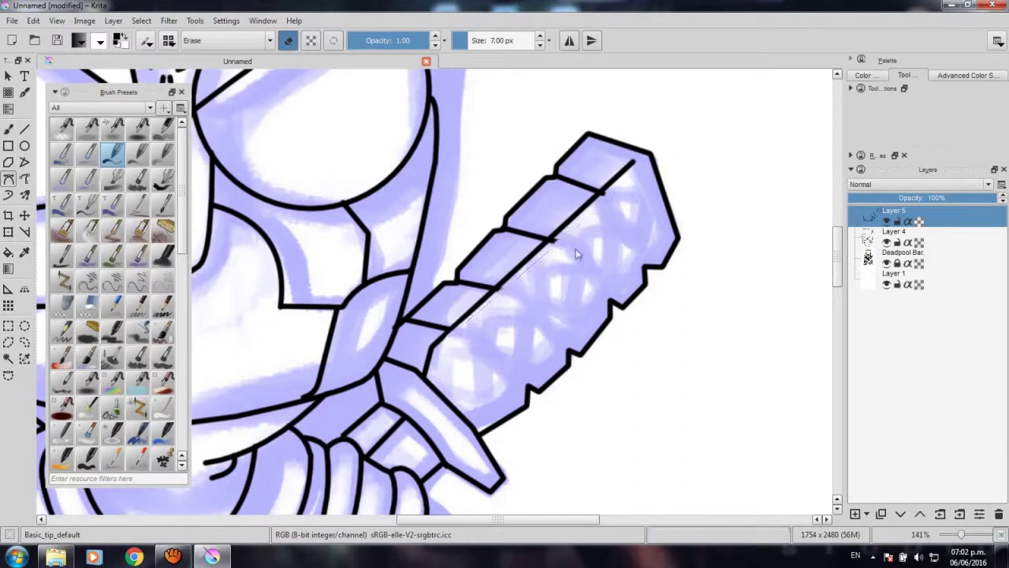
pyautogui.click(488, 301)
pyautogui.doubleClick(628, 177)
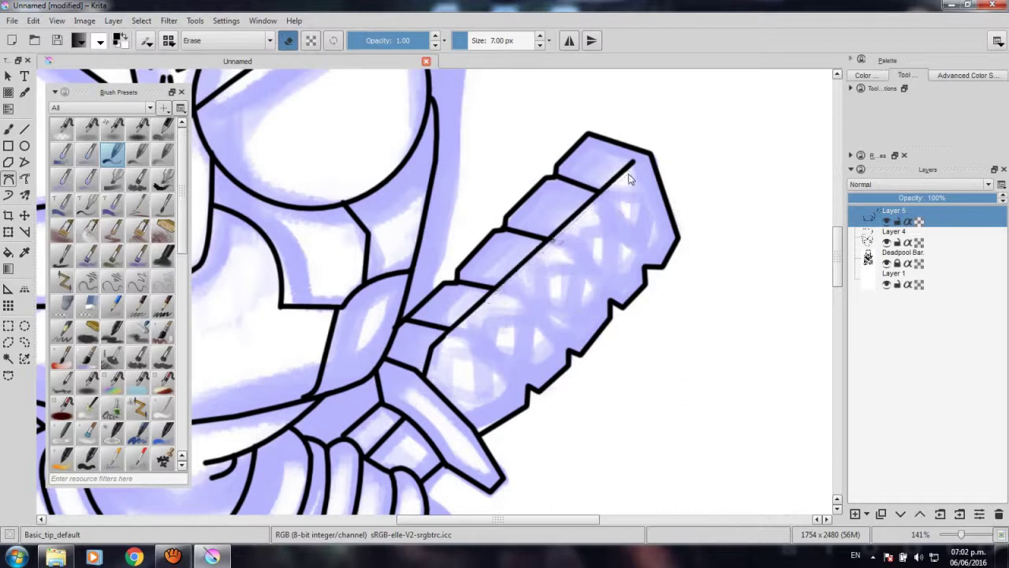
pyautogui.click(586, 222)
pyautogui.moveTo(575, 287); pyautogui.dragTo(536, 277)
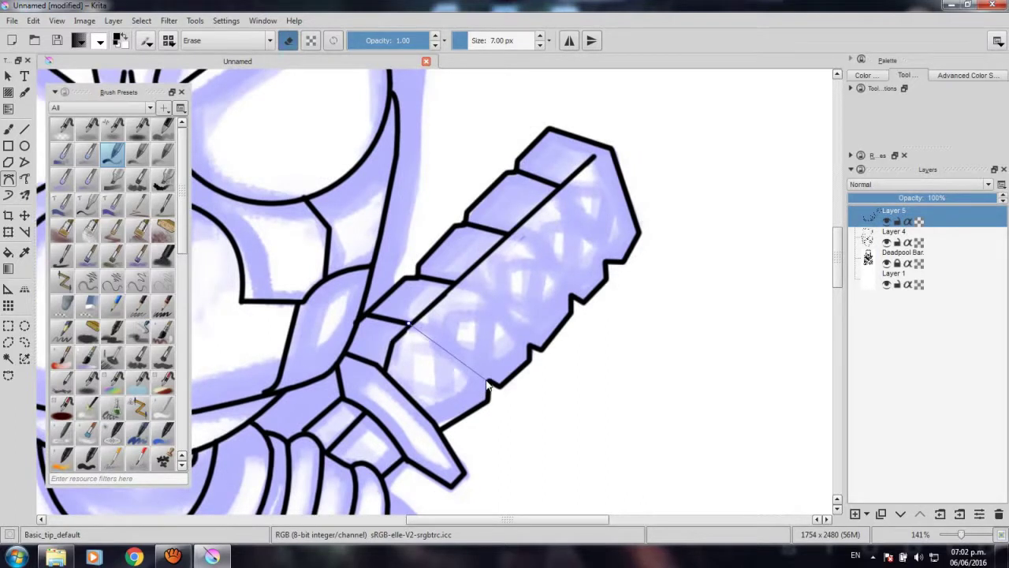
pyautogui.moveTo(486, 384); pyautogui.dragTo(482, 378)
pyautogui.click(286, 43)
pyautogui.moveTo(409, 324); pyautogui.dragTo(489, 387)
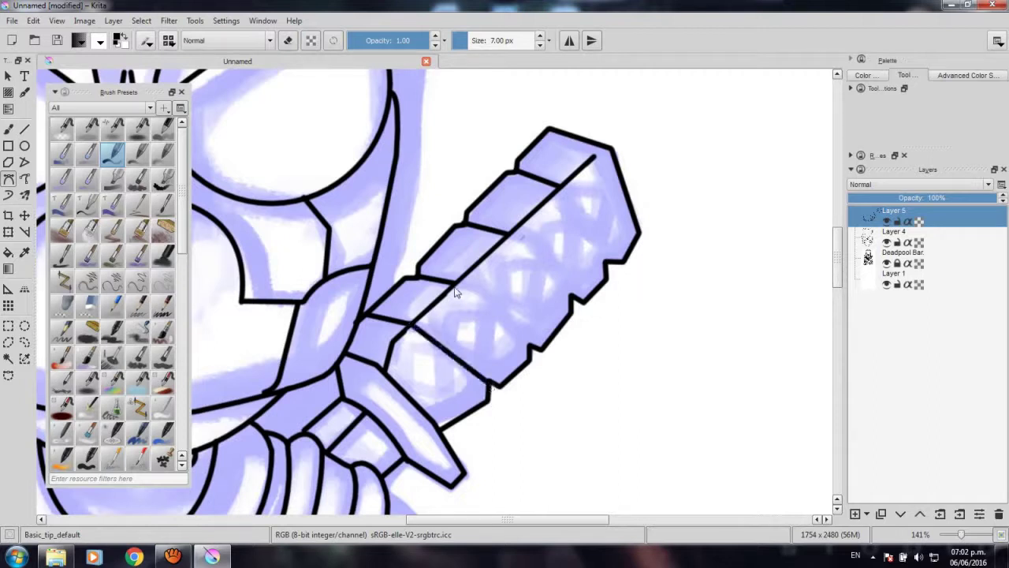
# Add band lines across the grip and the first wrap line near the hilt's top.
pyautogui.moveTo(453, 282); pyautogui.dragTo(530, 350)
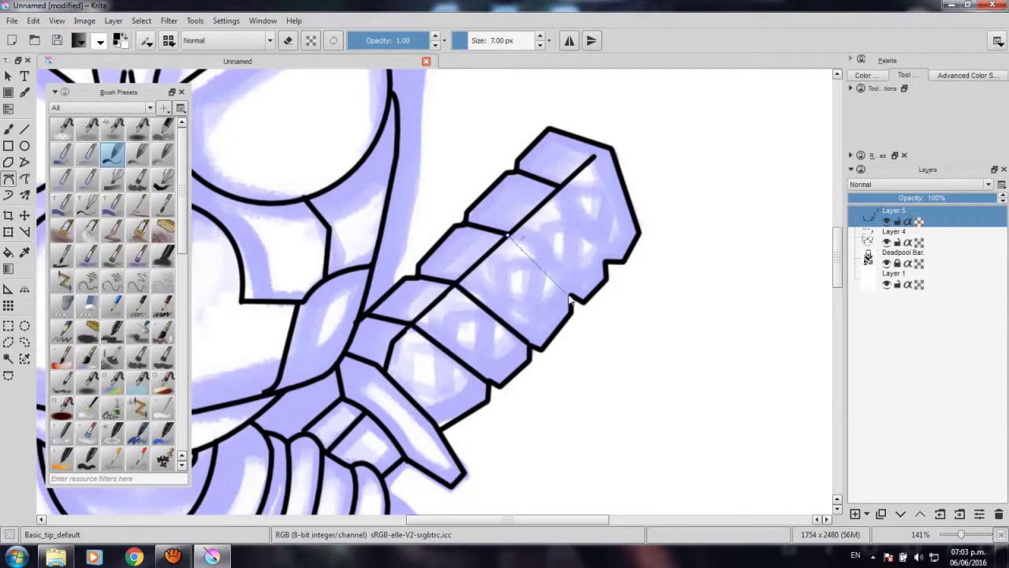
pyautogui.moveTo(539, 272); pyautogui.dragTo(573, 304)
pyautogui.moveTo(558, 186); pyautogui.dragTo(609, 269)
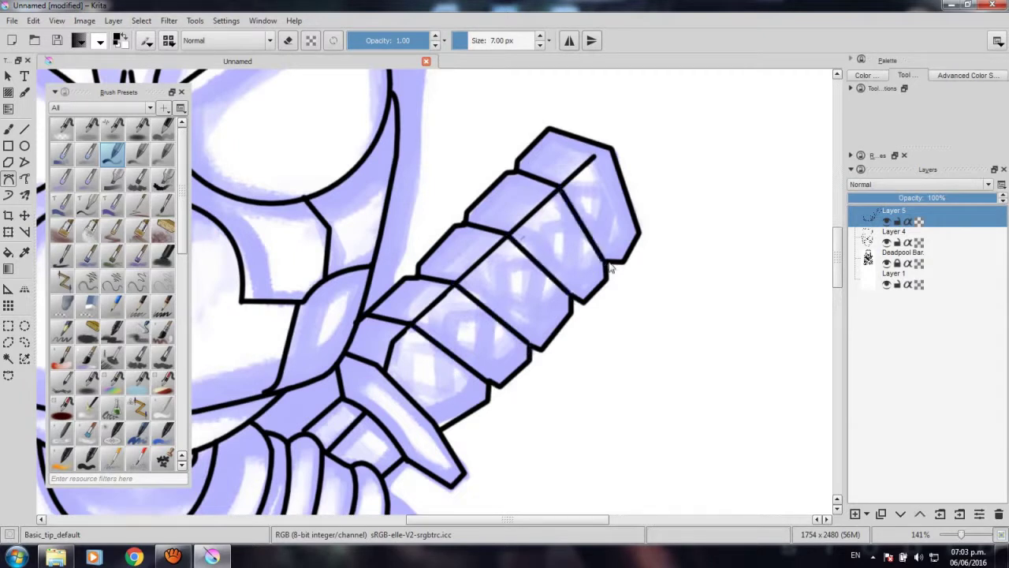
pyautogui.click(583, 172)
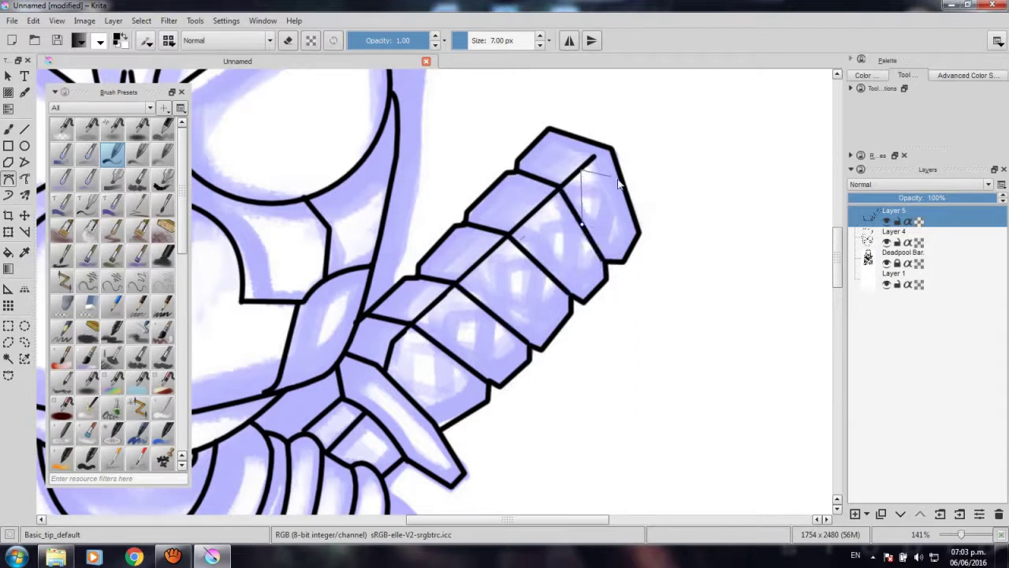
pyautogui.click(630, 245)
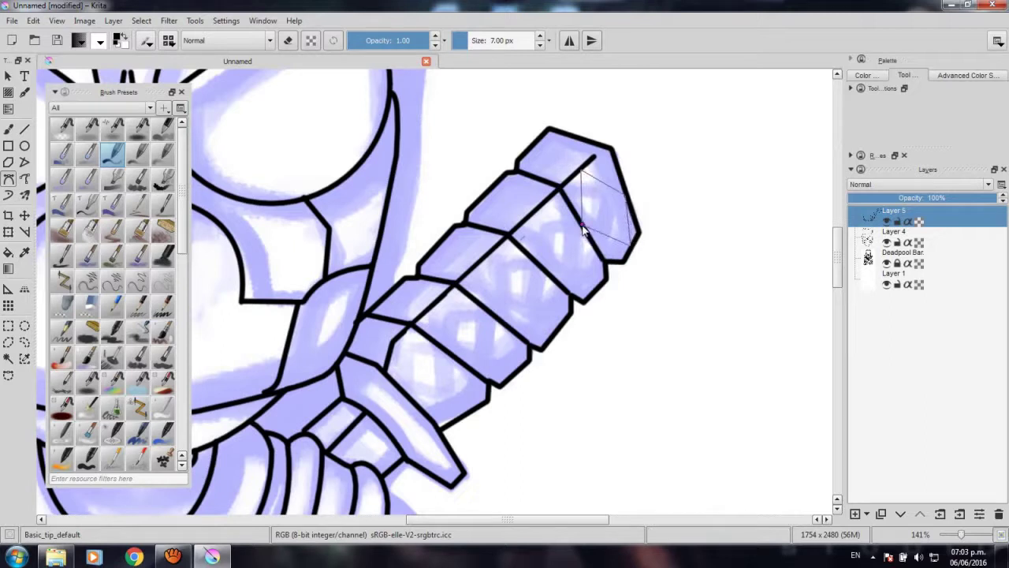
pyautogui.doubleClick(583, 229)
# Draw the crisscross wrap lines across the upper hilt segments.
pyautogui.click(544, 274)
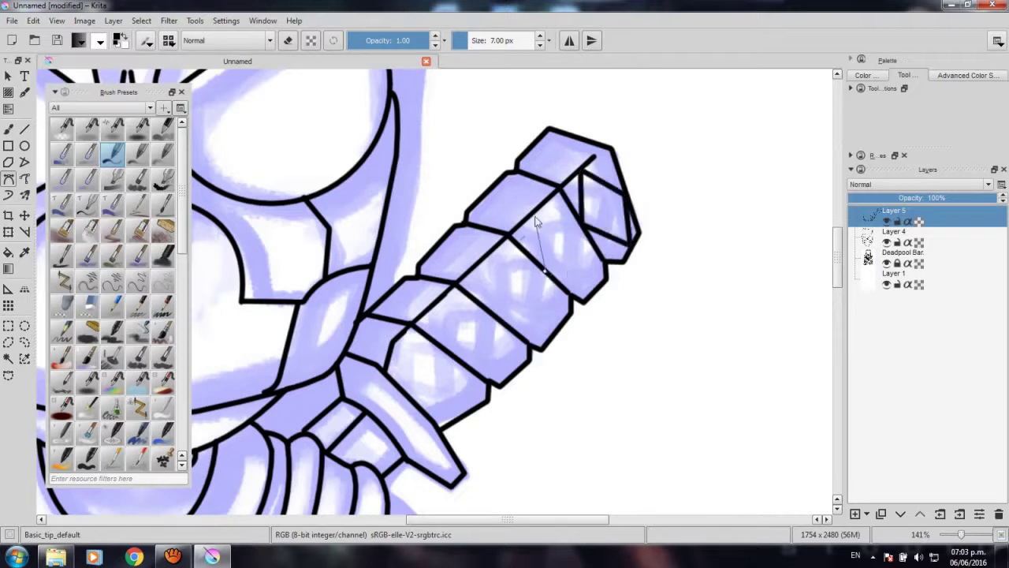
pyautogui.click(535, 215)
pyautogui.click(584, 229)
pyautogui.doubleClick(545, 274)
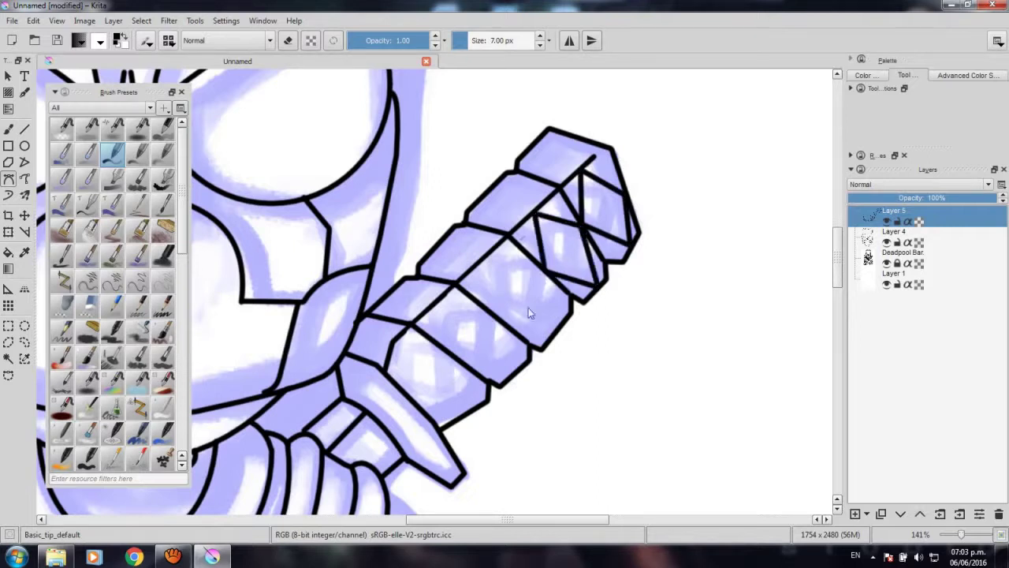
pyautogui.moveTo(529, 307); pyautogui.dragTo(559, 259)
pyautogui.click(526, 191)
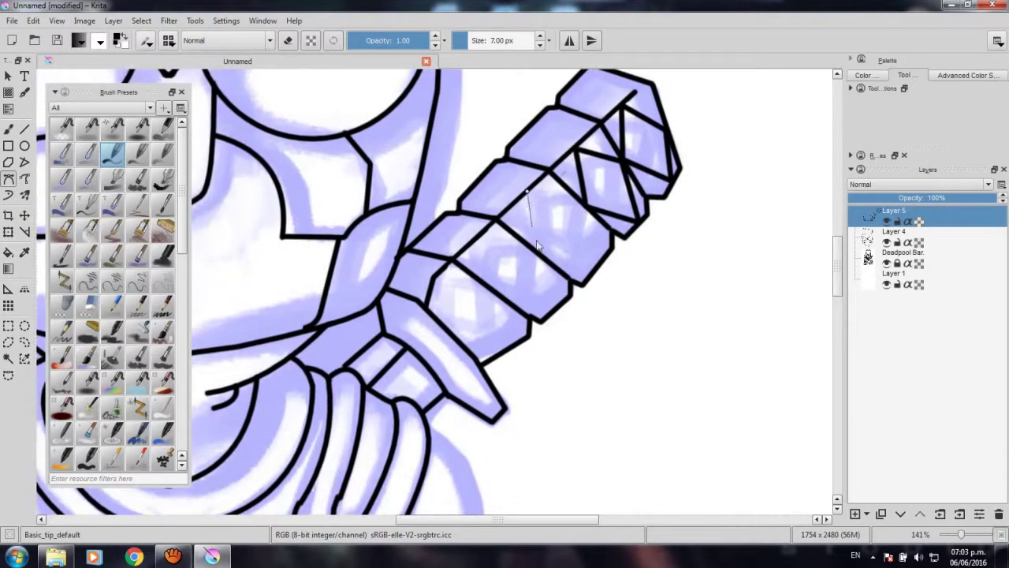
pyautogui.click(537, 252)
pyautogui.click(595, 264)
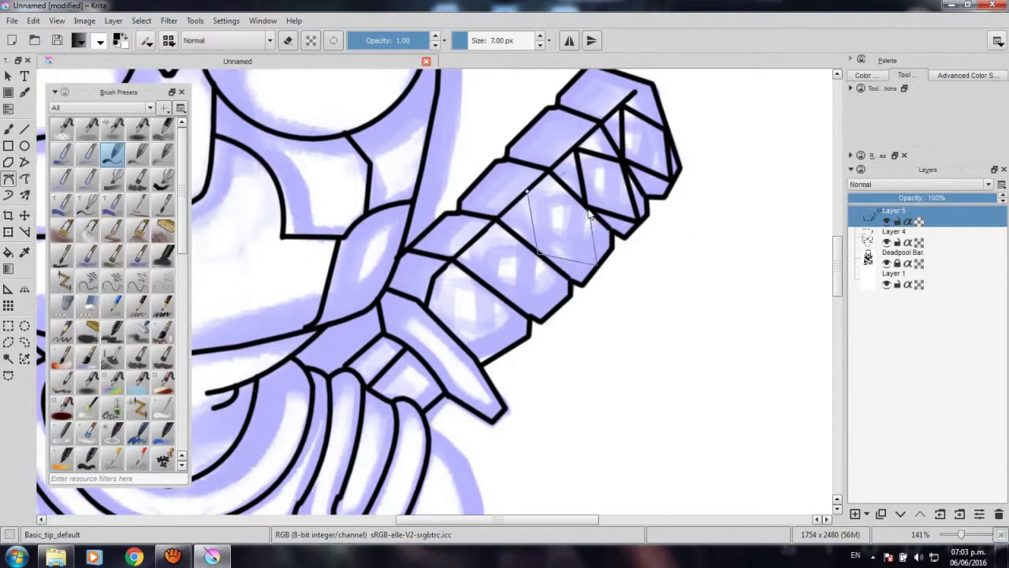
pyautogui.doubleClick(528, 193)
# Outline the next two wrap diamonds on the lower part of the hilt.
pyautogui.moveTo(513, 285); pyautogui.dragTo(517, 244)
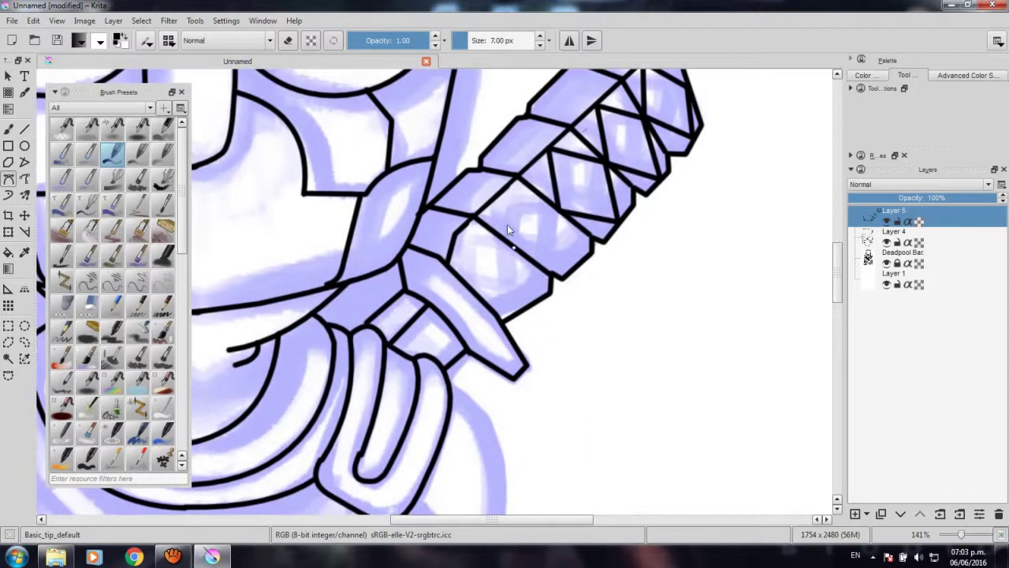
pyautogui.click(557, 207)
pyautogui.click(575, 260)
pyautogui.doubleClick(516, 251)
pyautogui.click(454, 232)
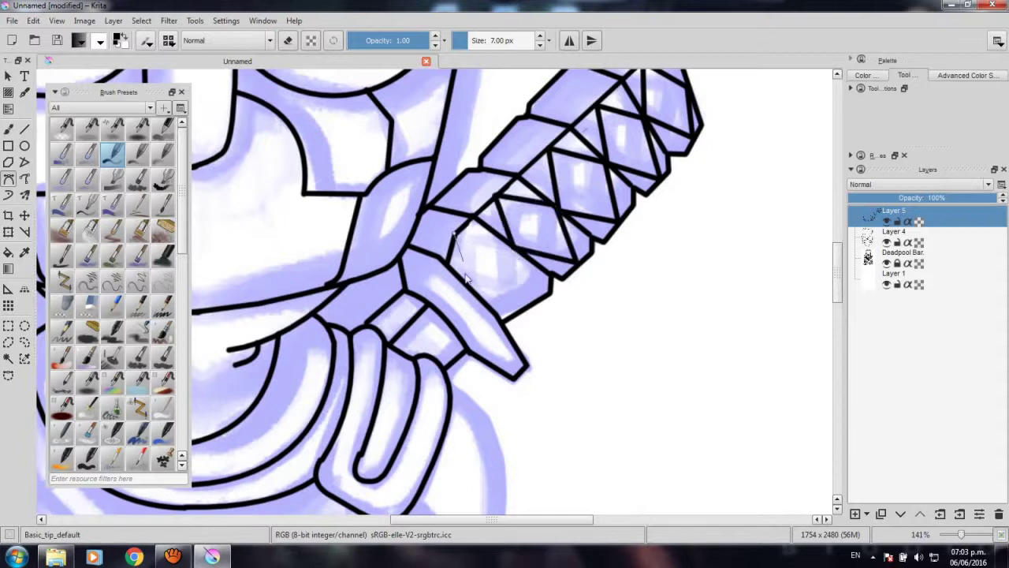
pyautogui.click(473, 290)
pyautogui.click(526, 303)
pyautogui.doubleClick(462, 237)
# Ink the guard outline from its tip and close it.
pyautogui.scroll(-2, 488, 324)
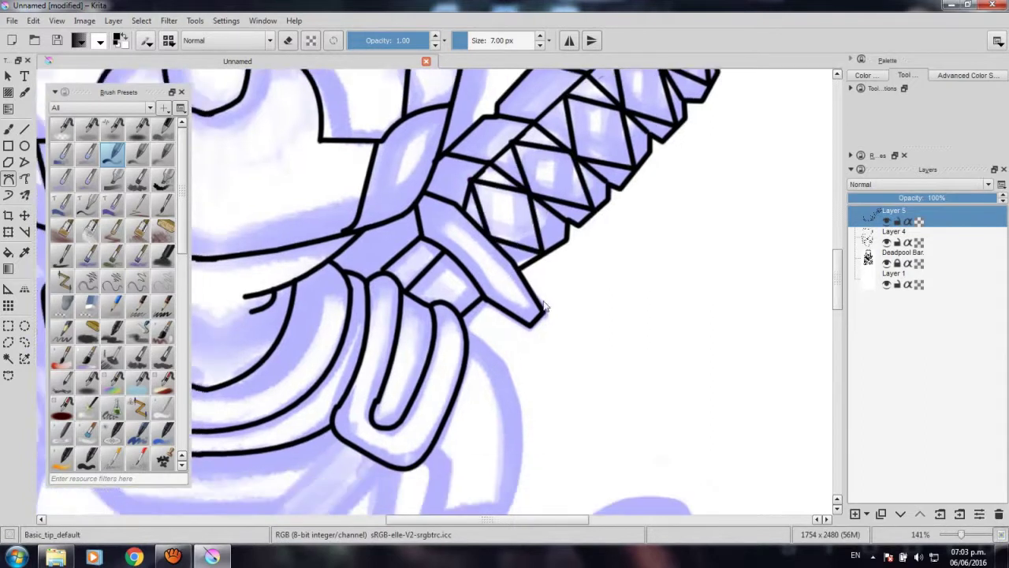
pyautogui.click(531, 321)
pyautogui.click(417, 210)
pyautogui.scroll(-2, 473, 276)
pyautogui.scroll(-1, 505, 308)
pyautogui.scroll(-2, 530, 334)
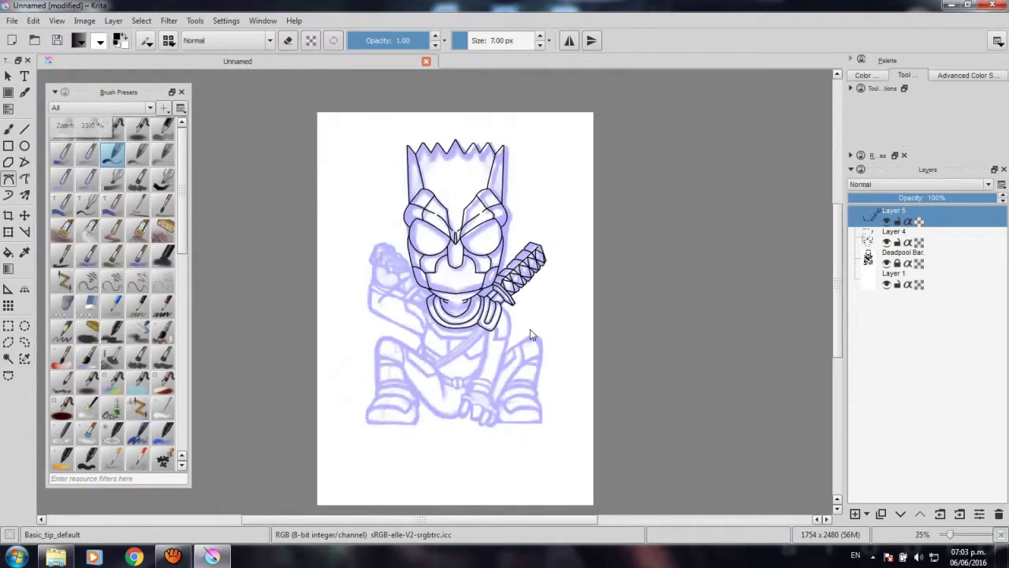
pyautogui.scroll(4, 525, 287)
pyautogui.scroll(1, 441, 323)
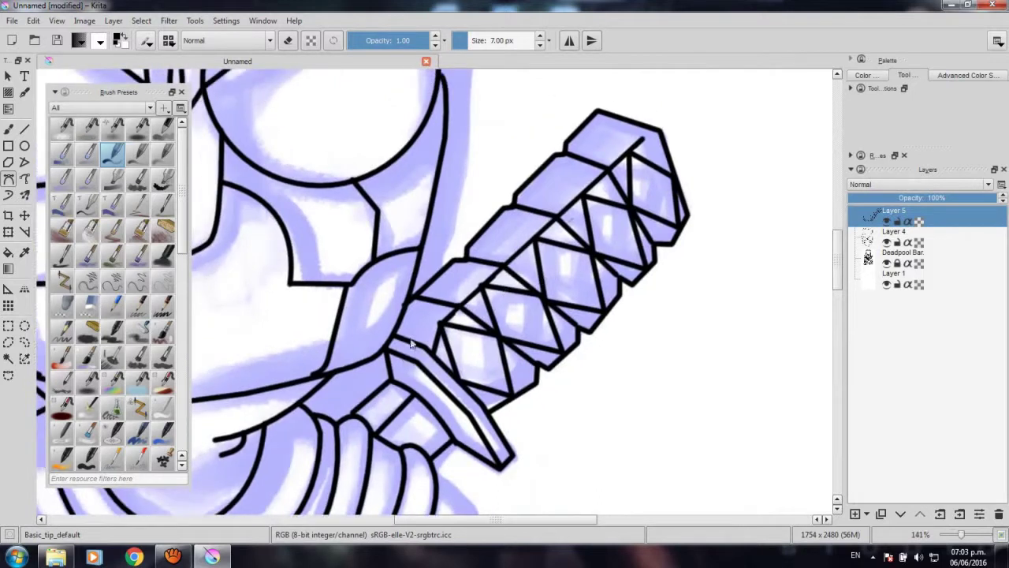
# Draw the handle's long edge line with a bend, running up to the top.
pyautogui.click(415, 313)
pyautogui.click(438, 300)
pyautogui.click(584, 160)
pyautogui.doubleClick(635, 134)
# Add two short lines forming the handle's top cap.
pyautogui.click(641, 140)
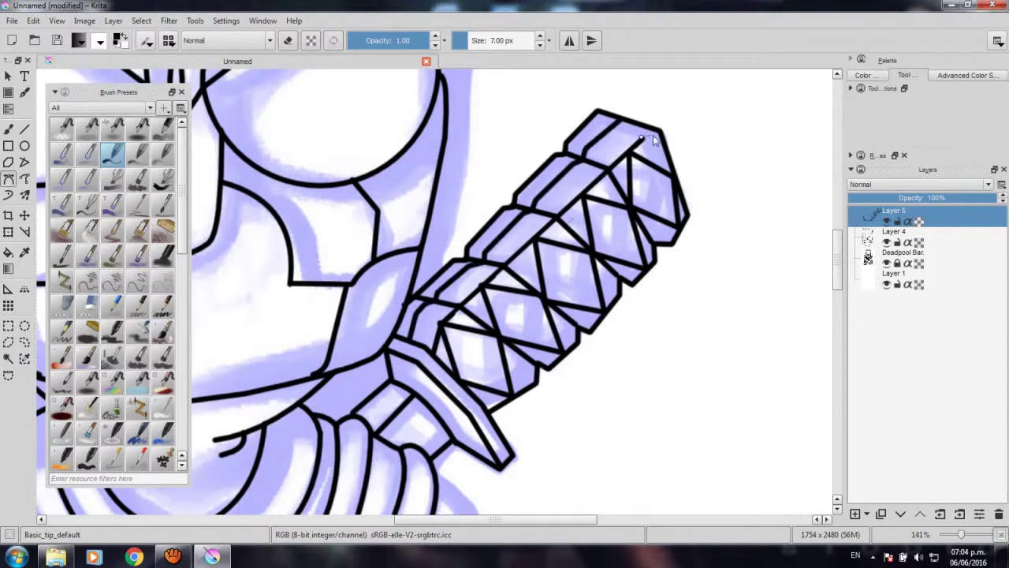
pyautogui.doubleClick(662, 140)
pyautogui.scroll(-1, 619, 247)
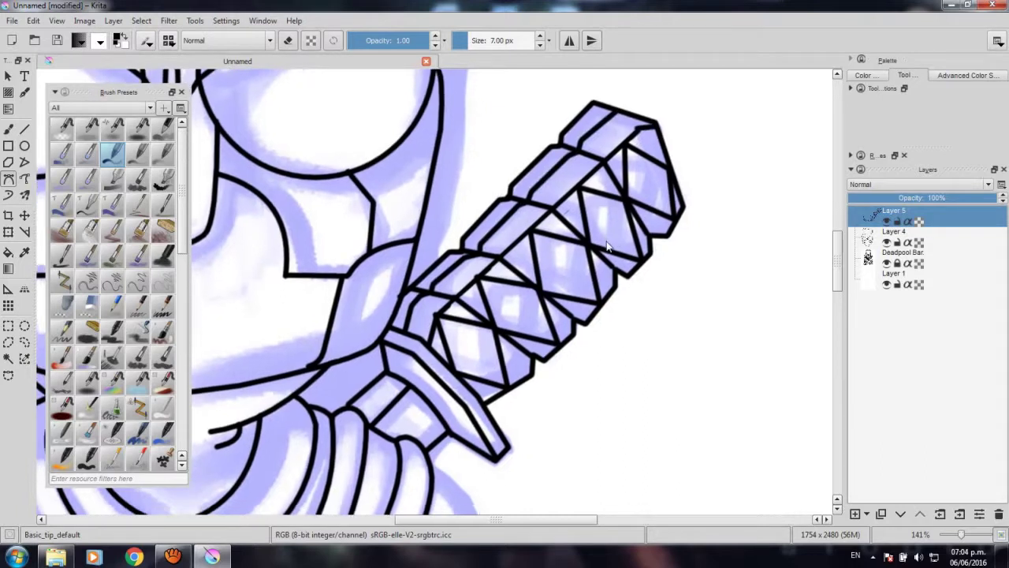
pyautogui.click(638, 130)
pyautogui.doubleClick(659, 131)
# Zoom out and back in to bring the sword guard into view.
pyautogui.scroll(-3, 540, 383)
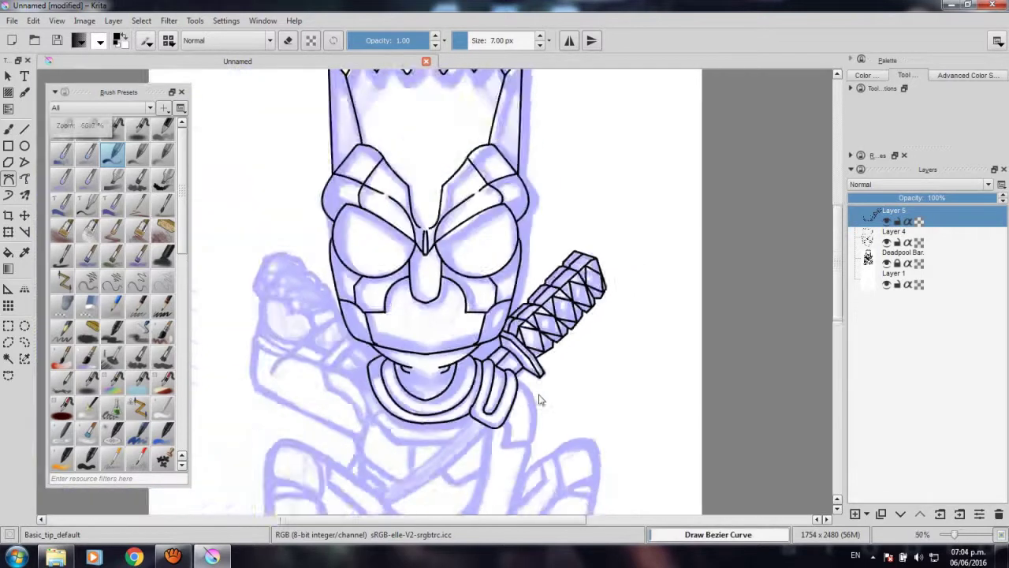
pyautogui.scroll(-1, 541, 400)
pyautogui.scroll(-1, 542, 406)
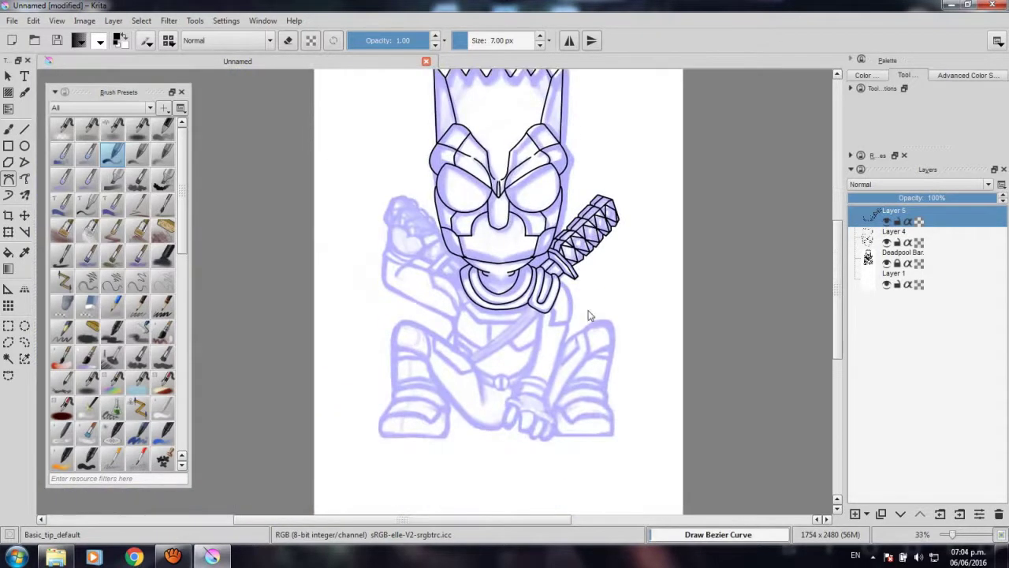
pyautogui.scroll(1, 587, 316)
pyautogui.scroll(2, 442, 126)
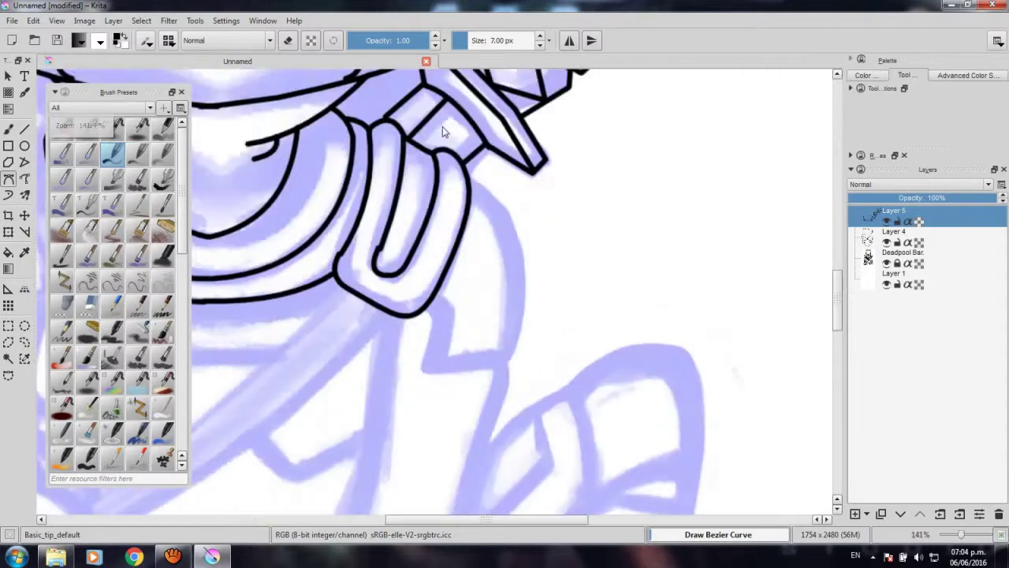
pyautogui.scroll(1, 477, 342)
pyautogui.moveTo(477, 339); pyautogui.dragTo(513, 340)
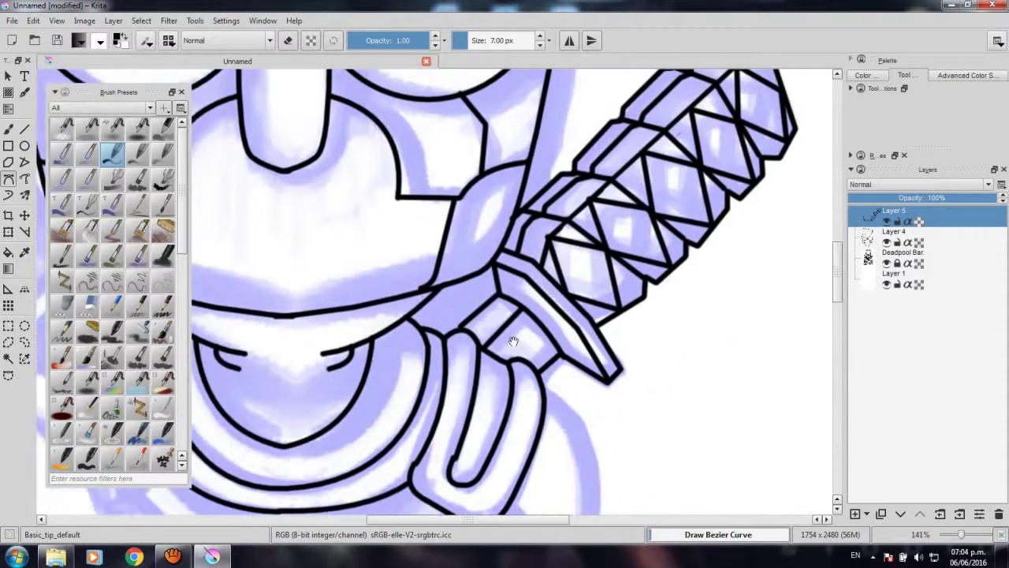
pyautogui.scroll(2, 513, 341)
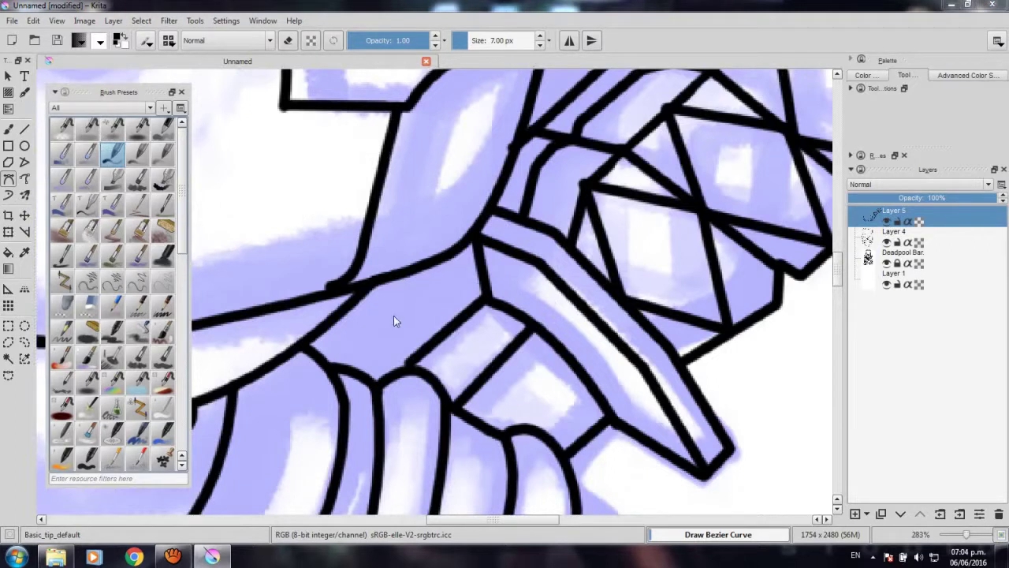
# Switch the brush to eraser mode and erase the overshooting line near the guard.
pyautogui.click(288, 41)
pyautogui.click(8, 128)
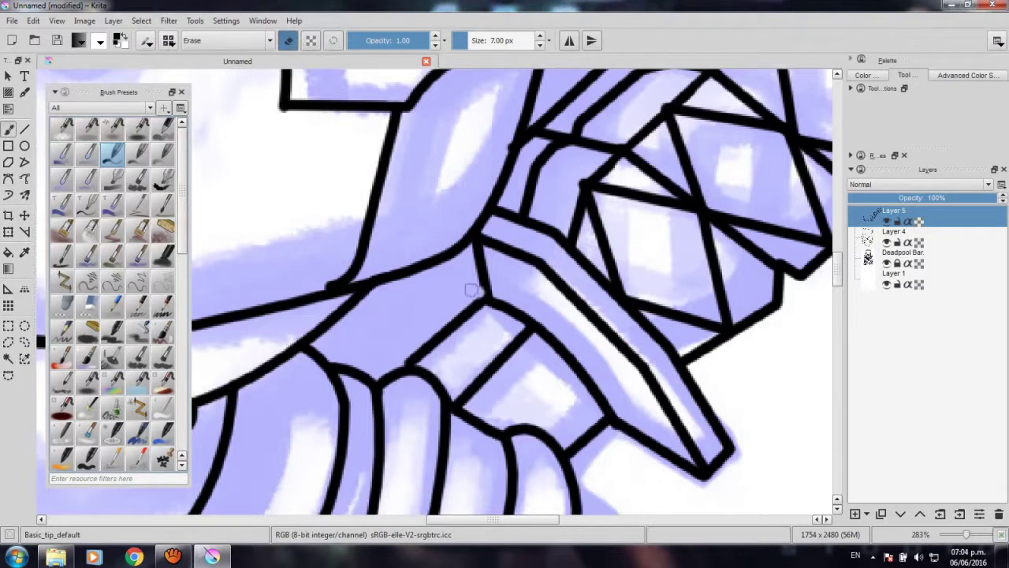
pyautogui.moveTo(470, 290)
pyautogui.mouseDown()
pyautogui.moveTo(484, 270)
pyautogui.moveTo(478, 252)
pyautogui.mouseUp()
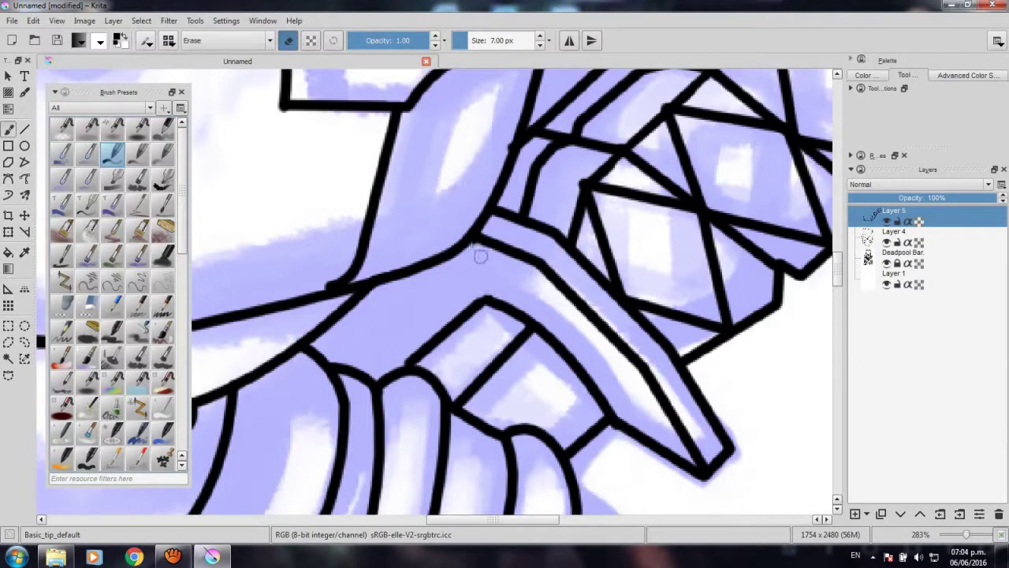
# Zoom out to view the whole figure, then erase the stray start of the guard line.
pyautogui.press('1')
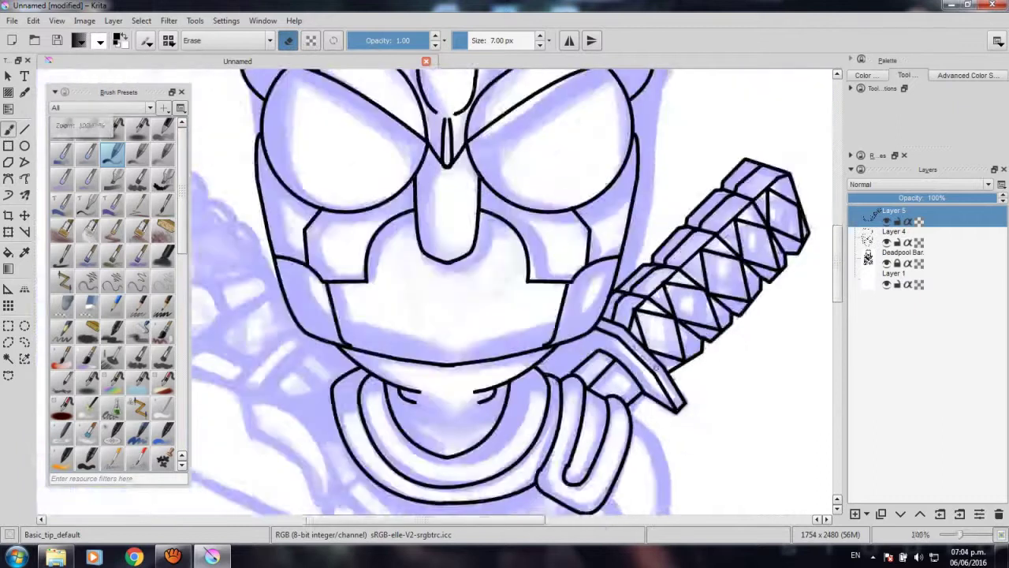
pyautogui.press('-')
pyautogui.press('-')
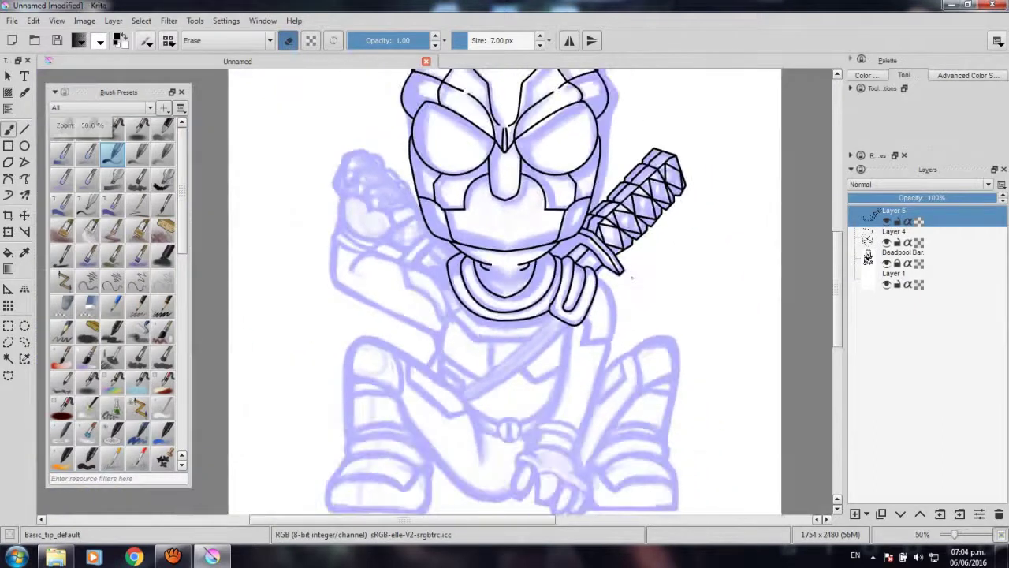
pyautogui.moveTo(632, 277); pyautogui.dragTo(632, 300)
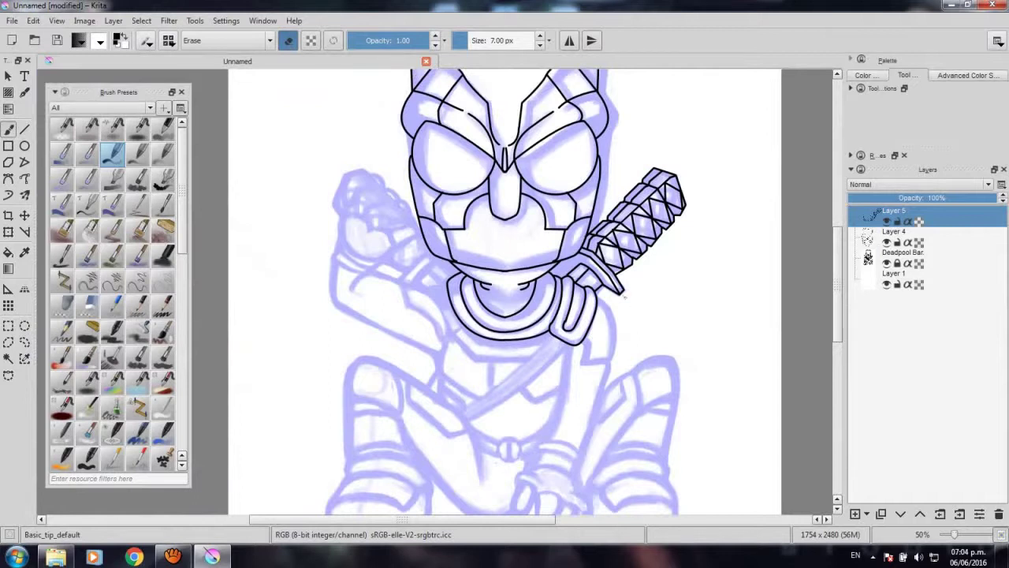
pyautogui.scroll(3, 623, 295)
pyautogui.scroll(2, 622, 289)
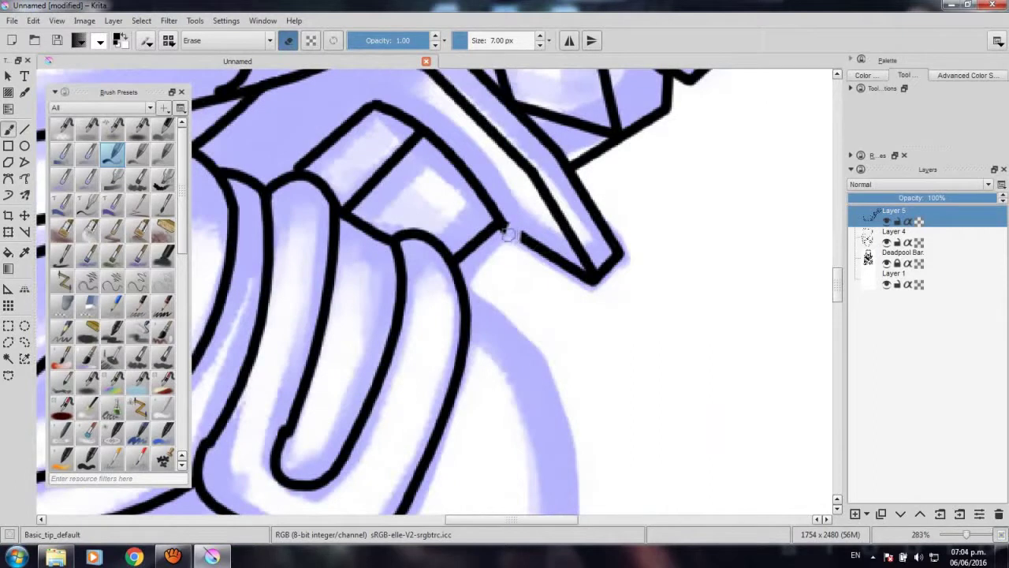
pyautogui.moveTo(513, 237)
pyautogui.mouseDown()
pyautogui.moveTo(545, 253)
pyautogui.moveTo(561, 286)
pyautogui.moveTo(540, 253)
pyautogui.moveTo(562, 282)
pyautogui.moveTo(563, 254)
pyautogui.moveTo(590, 286)
pyautogui.moveTo(576, 260)
pyautogui.moveTo(598, 303)
pyautogui.moveTo(603, 254)
pyautogui.moveTo(636, 247)
pyautogui.moveTo(612, 255)
pyautogui.moveTo(597, 279)
pyautogui.mouseUp()
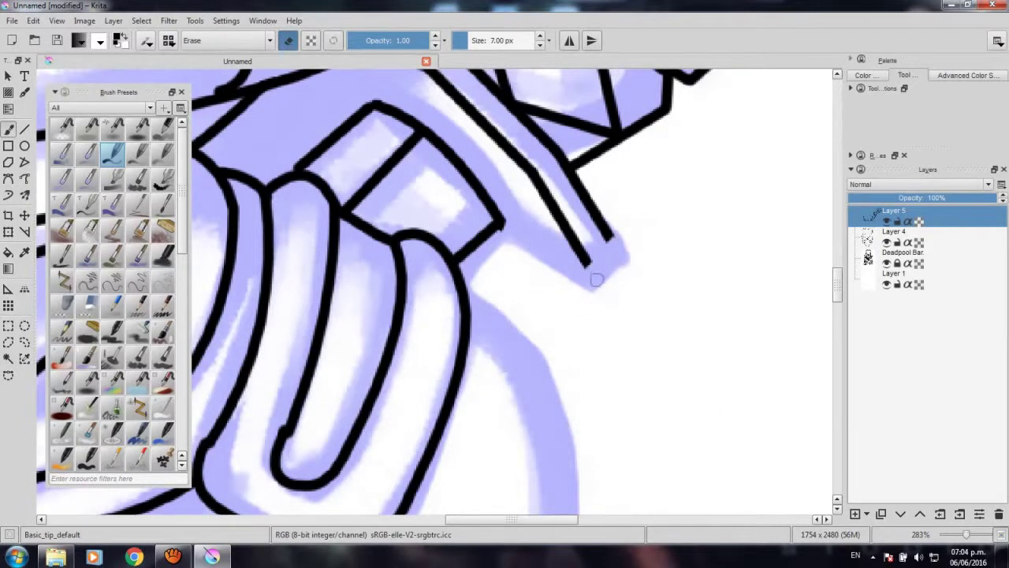
# Zoom and pan to centre the head and katana guard in view.
pyautogui.scroll(-2, 596, 279)
pyautogui.scroll(-1, 570, 294)
pyautogui.scroll(-1, 569, 303)
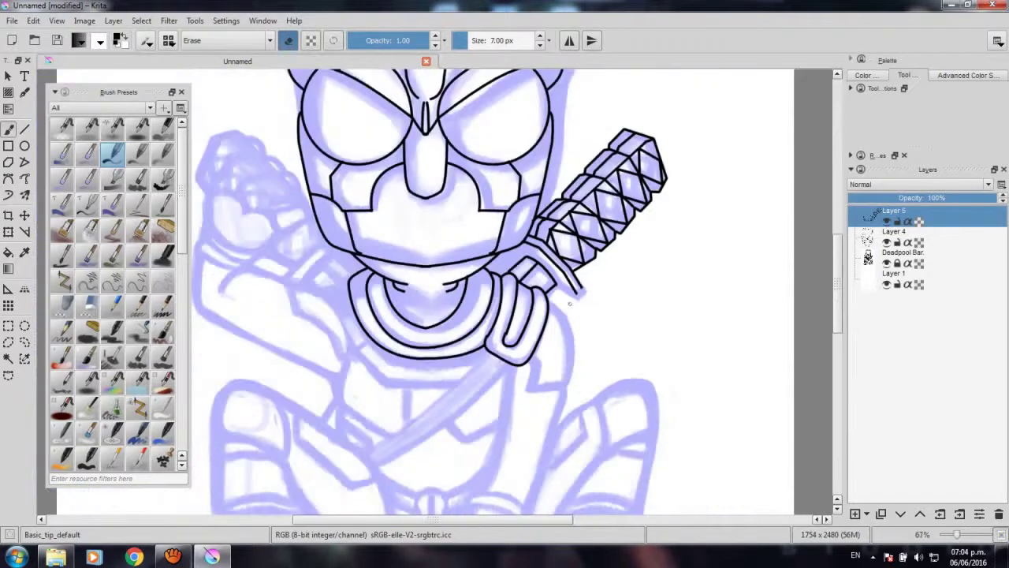
pyautogui.scroll(3, 569, 303)
pyautogui.scroll(-1, 531, 261)
pyautogui.moveTo(560, 338); pyautogui.dragTo(580, 385)
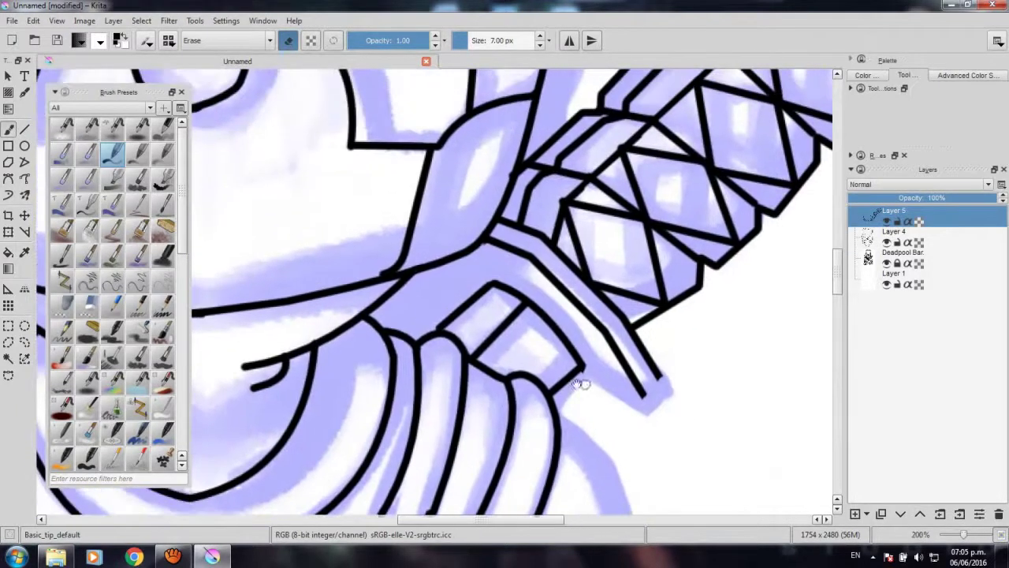
pyautogui.scroll(-1, 412, 316)
pyautogui.scroll(-1, 411, 316)
pyautogui.scroll(-1, 412, 317)
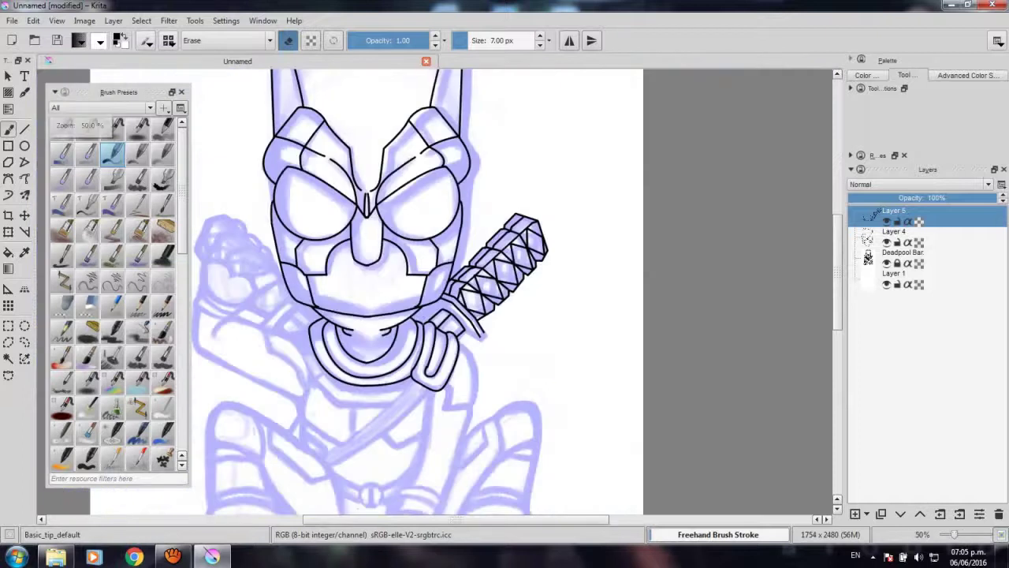
pyautogui.scroll(-1, 412, 317)
pyautogui.moveTo(410, 383); pyautogui.dragTo(444, 363)
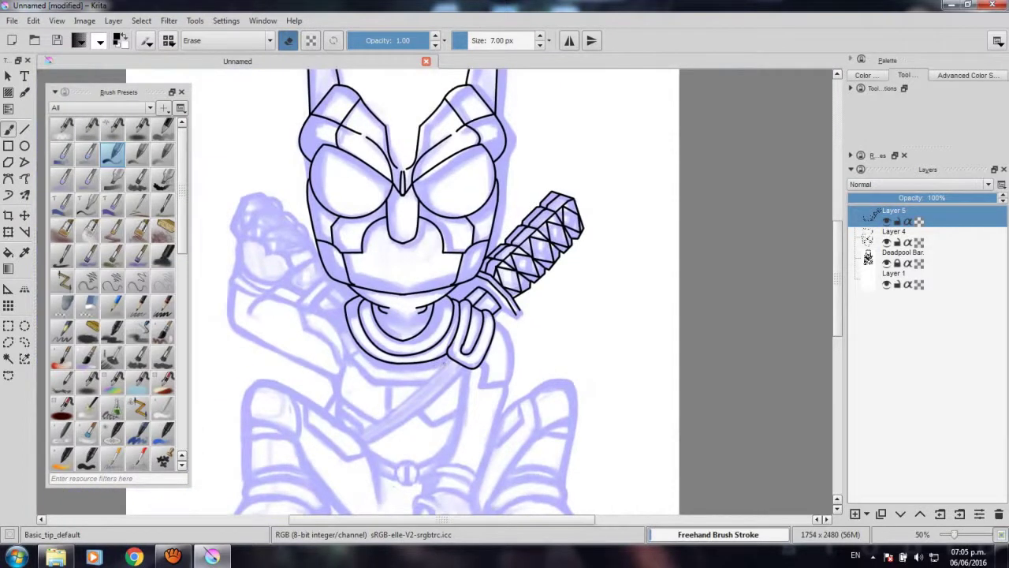
pyautogui.scroll(4, 481, 320)
pyautogui.scroll(-1, 481, 319)
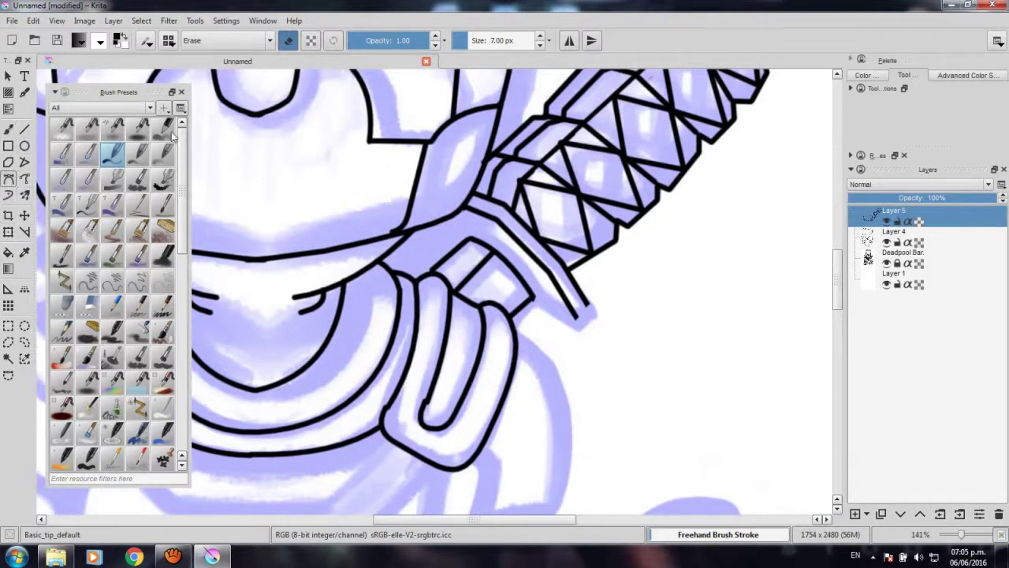
# Return the brush to normal painting and ink the pointed blade-tip outline beside the collar in black.
pyautogui.click(288, 45)
pyautogui.scroll(1, 552, 324)
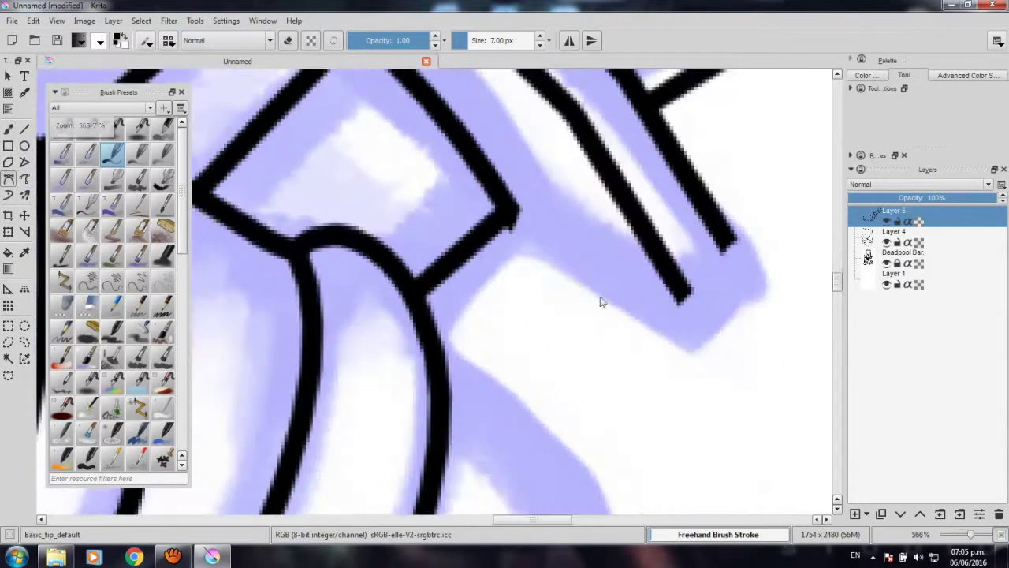
pyautogui.scroll(1, 607, 303)
pyautogui.moveTo(642, 295); pyautogui.dragTo(684, 376)
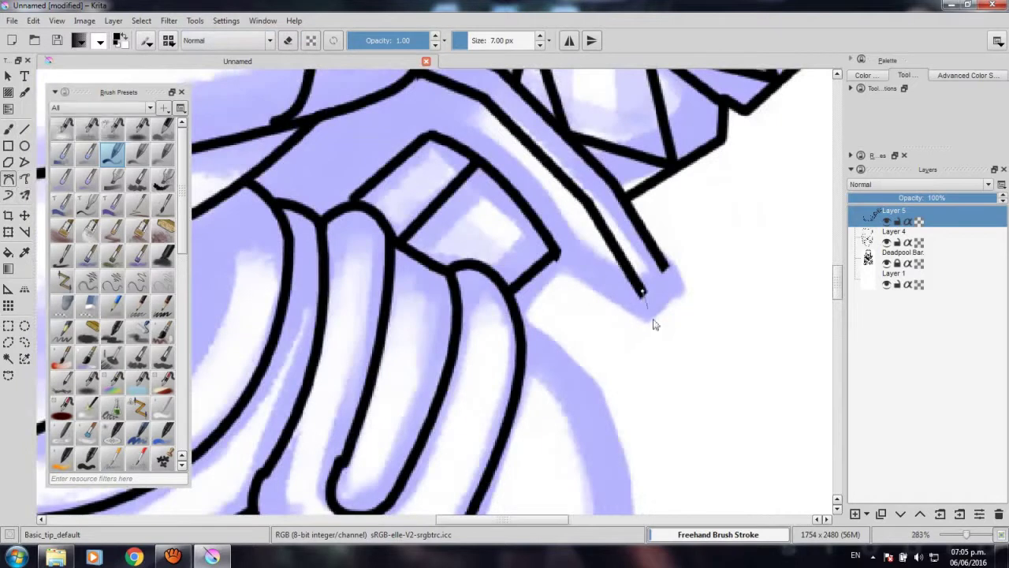
pyautogui.click(690, 371)
pyautogui.doubleClick(665, 268)
pyautogui.scroll(-1, 647, 319)
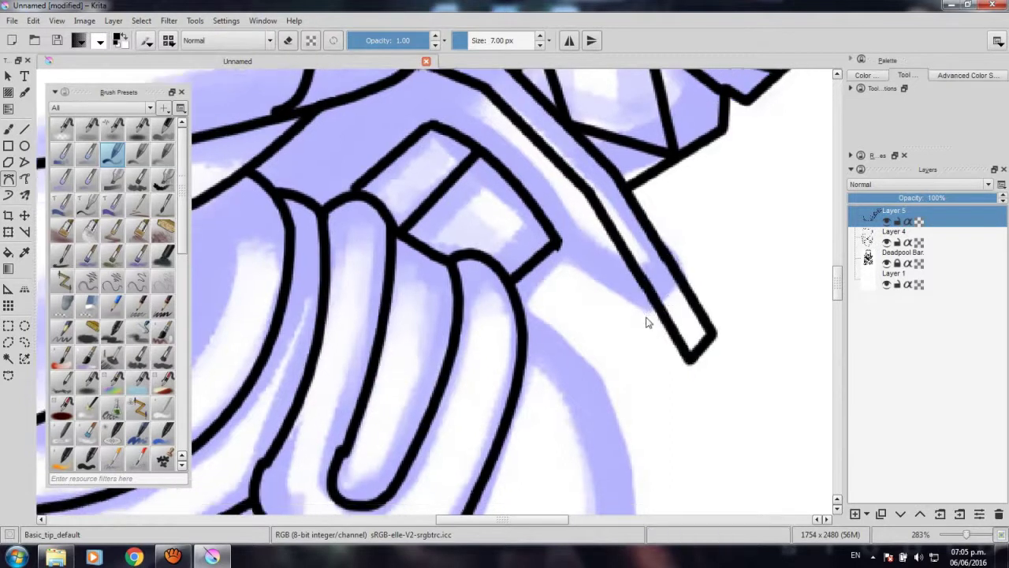
# Cancel a stray unfinished curve, zoom out to check the whole drawing, then zoom back to the hilt.
pyautogui.click(535, 272)
pyautogui.press('Escape')
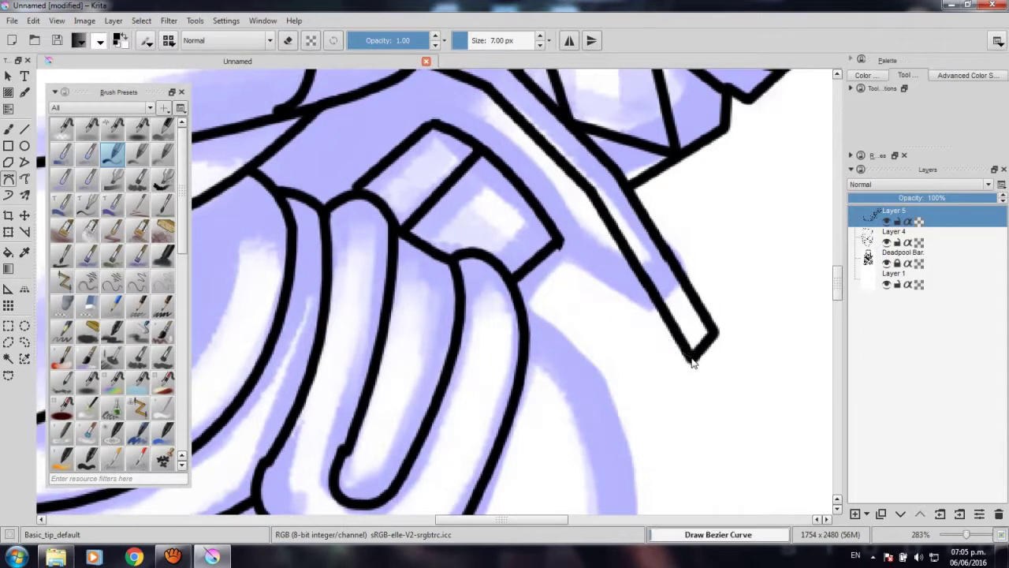
pyautogui.moveTo(510, 238); pyautogui.dragTo(574, 335)
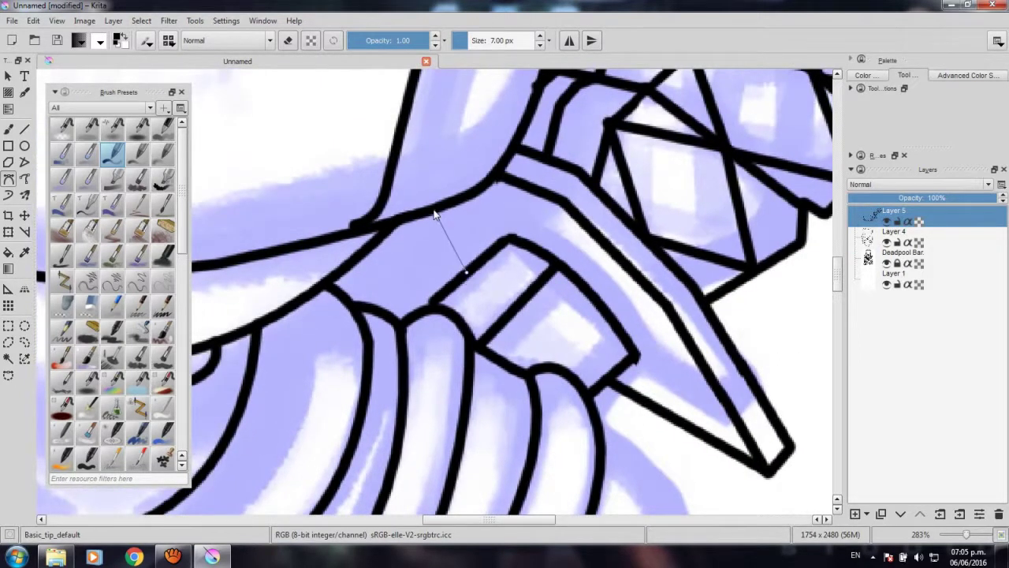
pyautogui.scroll(-1, 471, 228)
pyautogui.scroll(-2, 481, 260)
pyautogui.scroll(-2, 497, 316)
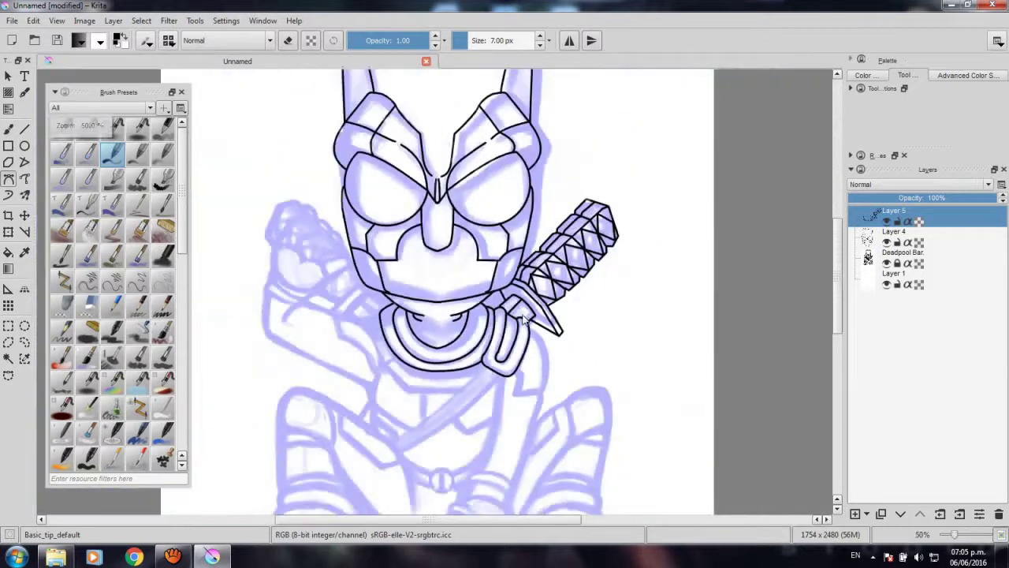
pyautogui.scroll(-1, 496, 323)
pyautogui.moveTo(497, 325); pyautogui.dragTo(627, 345)
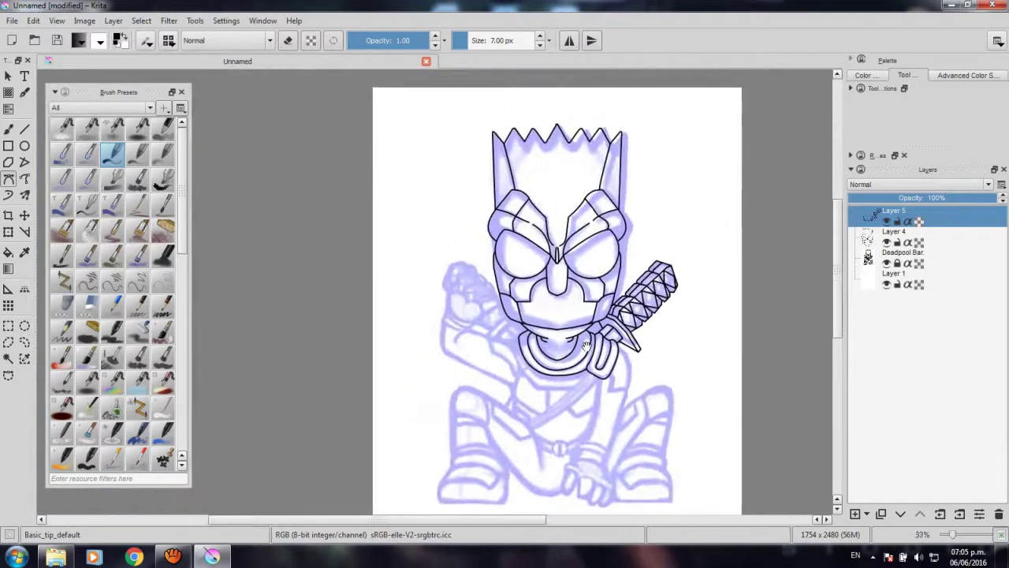
pyautogui.scroll(4, 544, 295)
pyautogui.scroll(2, 581, 342)
pyautogui.scroll(1, 388, 279)
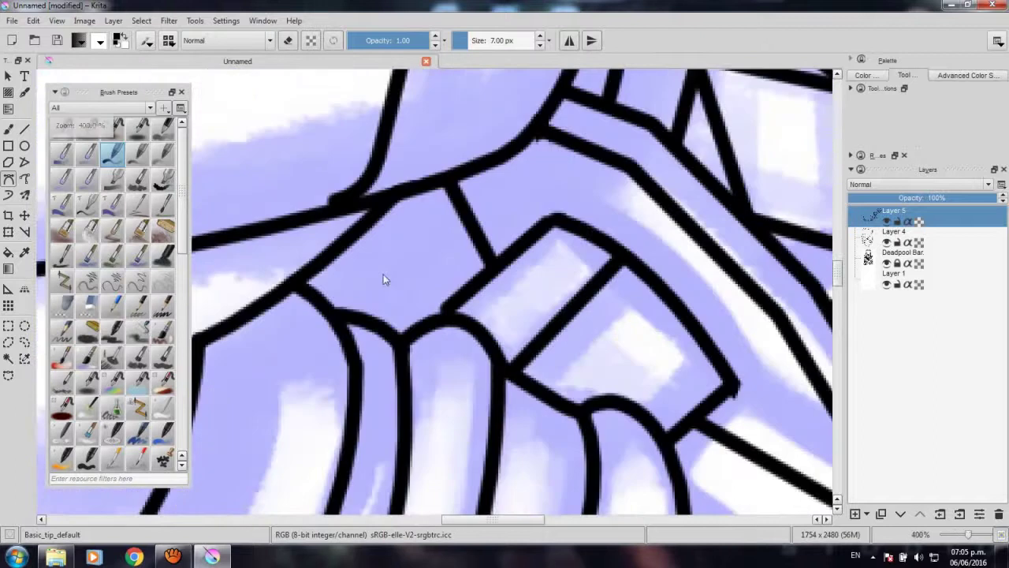
# Erase the stretch of line crossing the sword guard with the Freehand Brush in eraser mode.
pyautogui.click(9, 128)
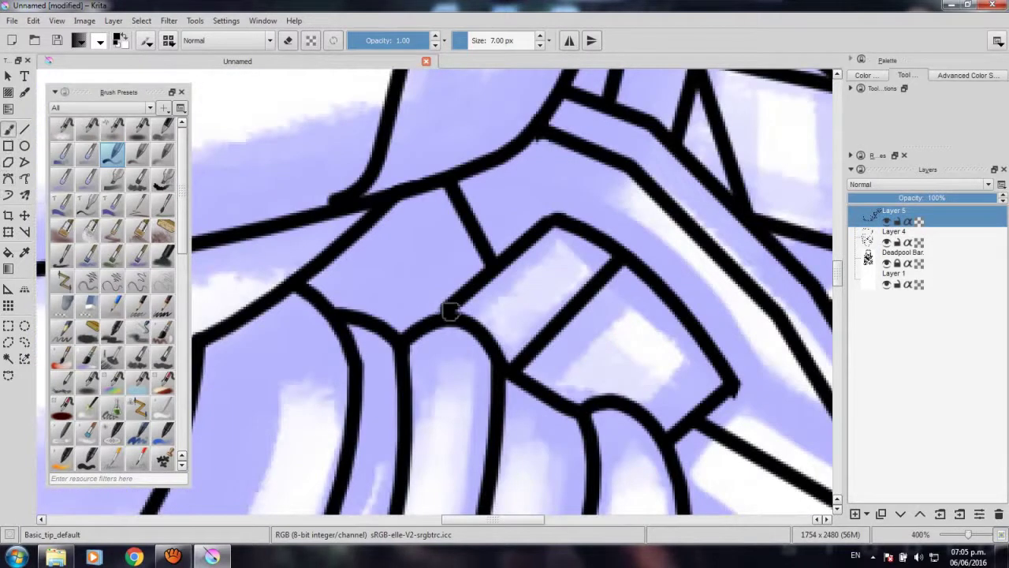
pyautogui.press('e')
pyautogui.moveTo(439, 300)
pyautogui.mouseDown()
pyautogui.moveTo(457, 293)
pyautogui.moveTo(428, 295)
pyautogui.moveTo(457, 277)
pyautogui.moveTo(478, 293)
pyautogui.moveTo(475, 273)
pyautogui.moveTo(513, 260)
pyautogui.moveTo(547, 216)
pyautogui.mouseUp()
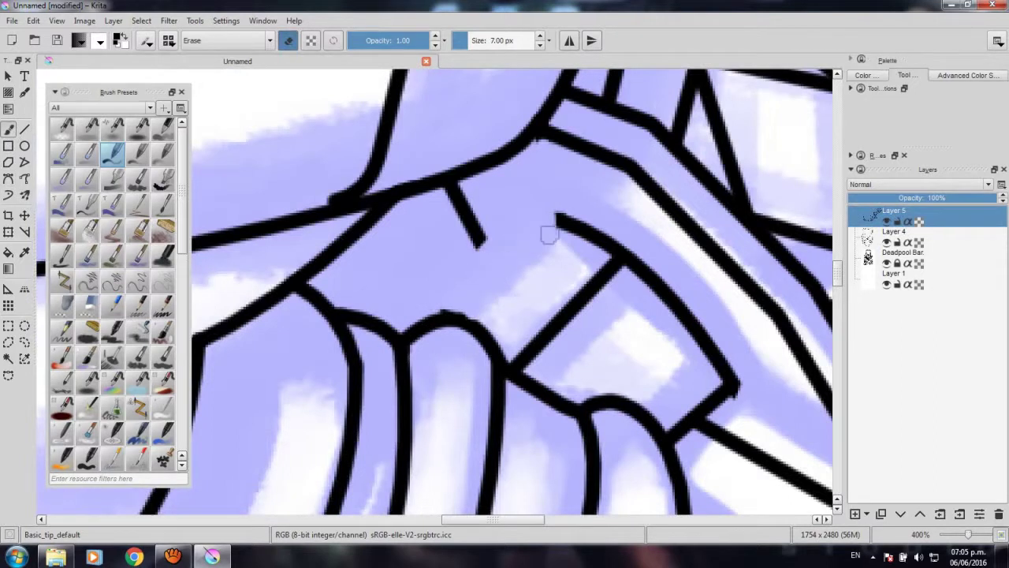
# Trim the lower end of the small stub line beside the guard.
pyautogui.scroll(-2, 547, 225)
pyautogui.moveTo(594, 262); pyautogui.dragTo(641, 332)
pyautogui.moveTo(571, 309)
pyautogui.mouseDown()
pyautogui.moveTo(558, 322)
pyautogui.moveTo(573, 294)
pyautogui.moveTo(552, 315)
pyautogui.moveTo(579, 354)
pyautogui.mouseUp()
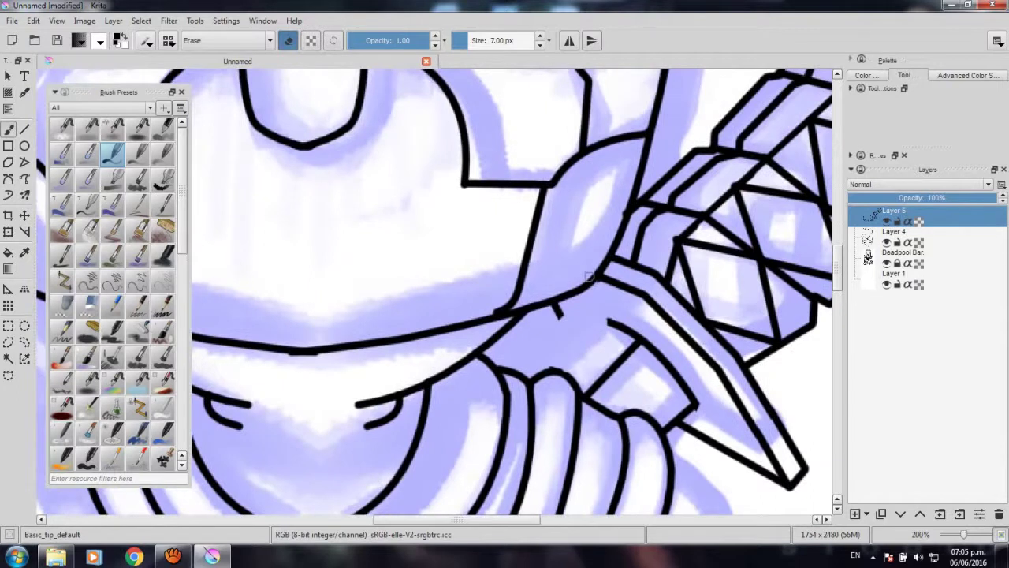
pyautogui.scroll(-1, 670, 191)
pyautogui.scroll(2, 709, 157)
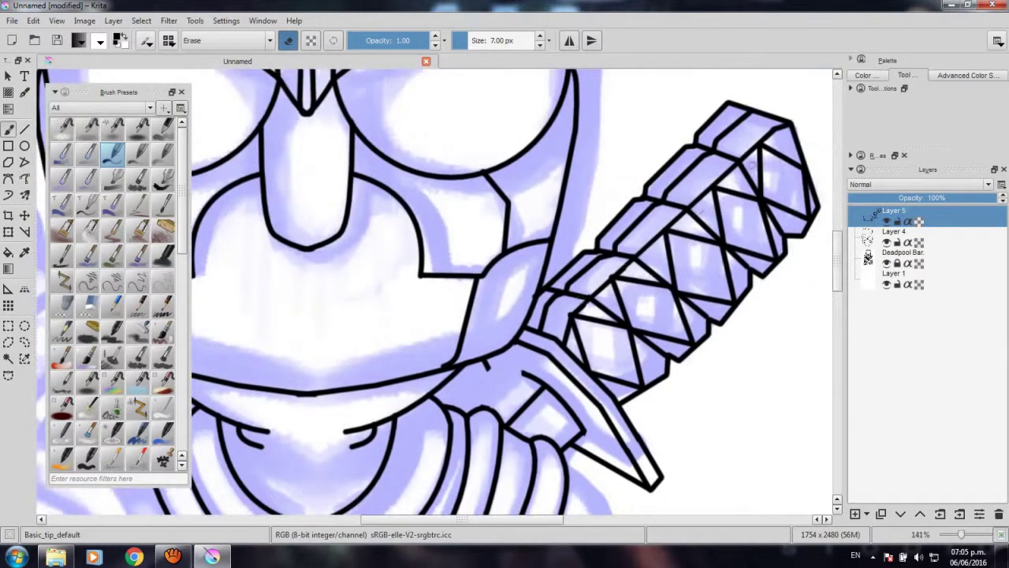
pyautogui.scroll(1, 483, 434)
pyautogui.scroll(1, 483, 434)
pyautogui.scroll(1, 483, 433)
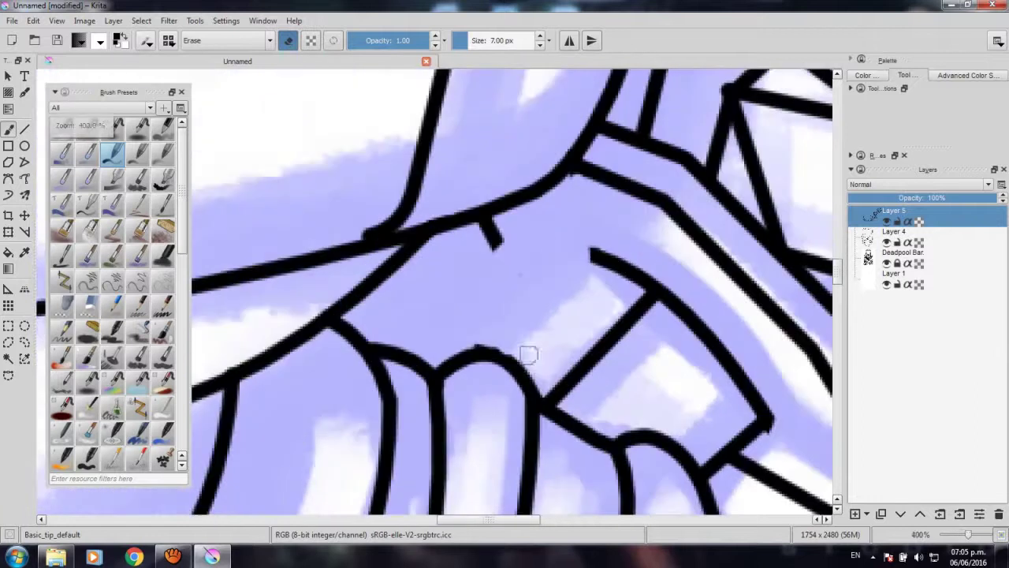
pyautogui.click(8, 178)
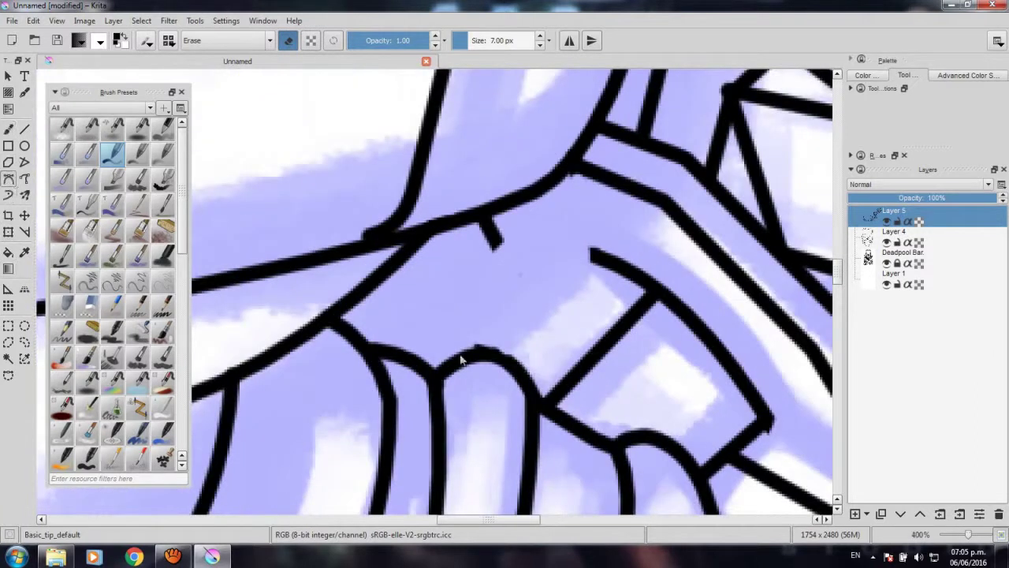
# Turn off eraser mode and ink one curved Bezier line from the collar to the guard's upper edge.
pyautogui.click(290, 44)
pyautogui.click(513, 251)
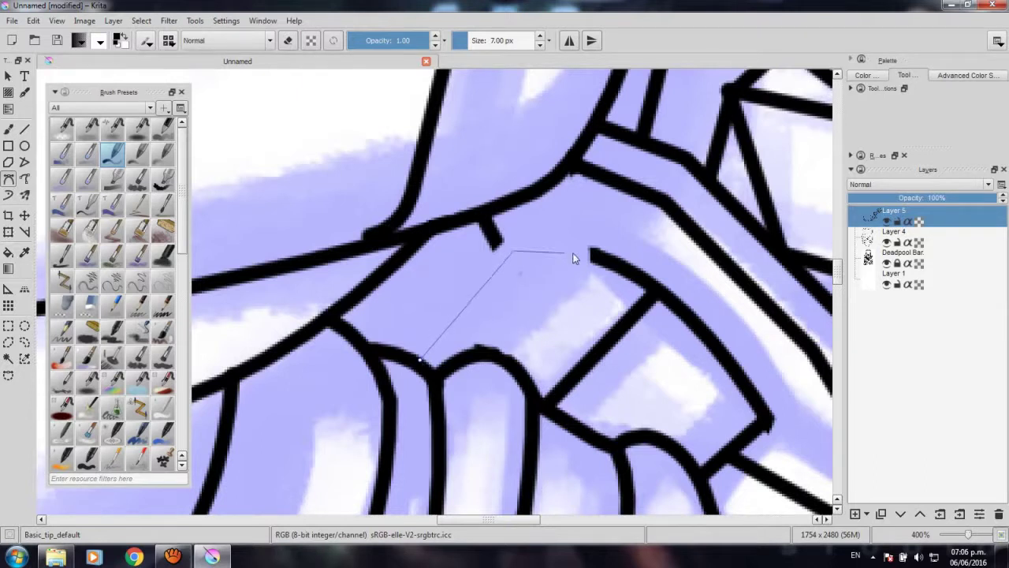
pyautogui.moveTo(596, 255); pyautogui.dragTo(635, 276)
pyautogui.press('Return')
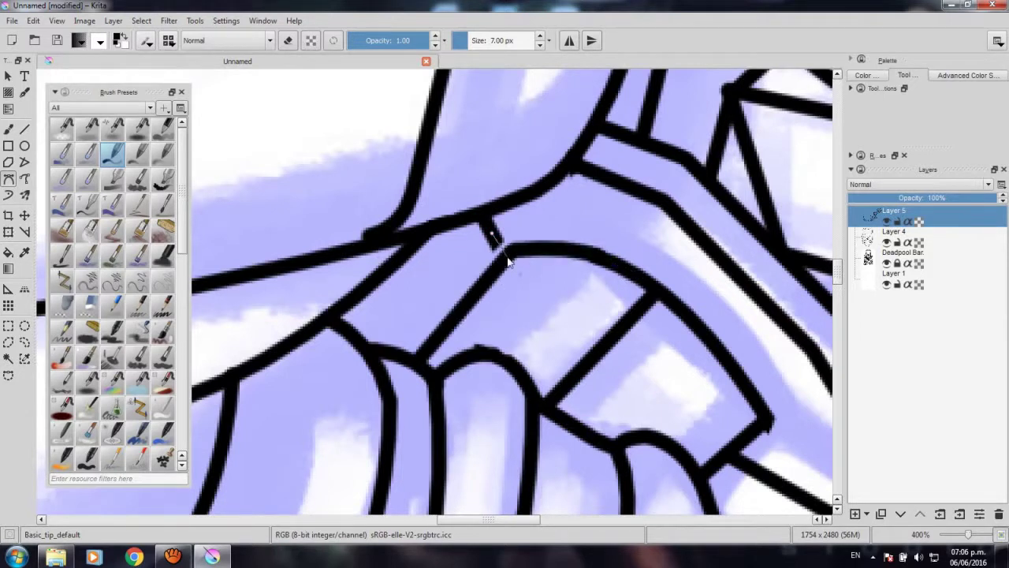
pyautogui.scroll(-1, 509, 263)
pyautogui.scroll(-3, 502, 299)
pyautogui.scroll(-2, 502, 300)
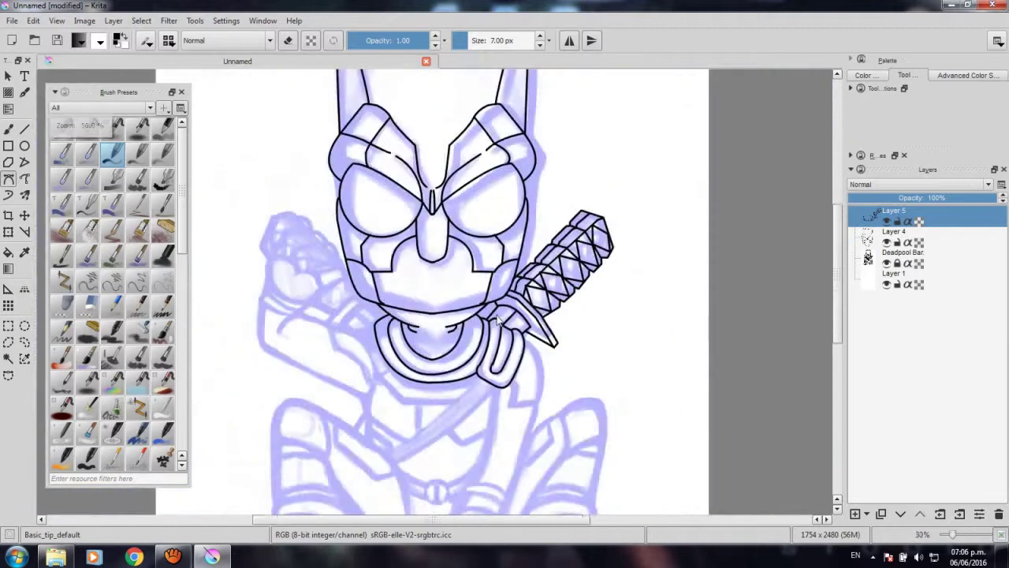
pyautogui.scroll(-1, 502, 300)
pyautogui.scroll(1, 544, 248)
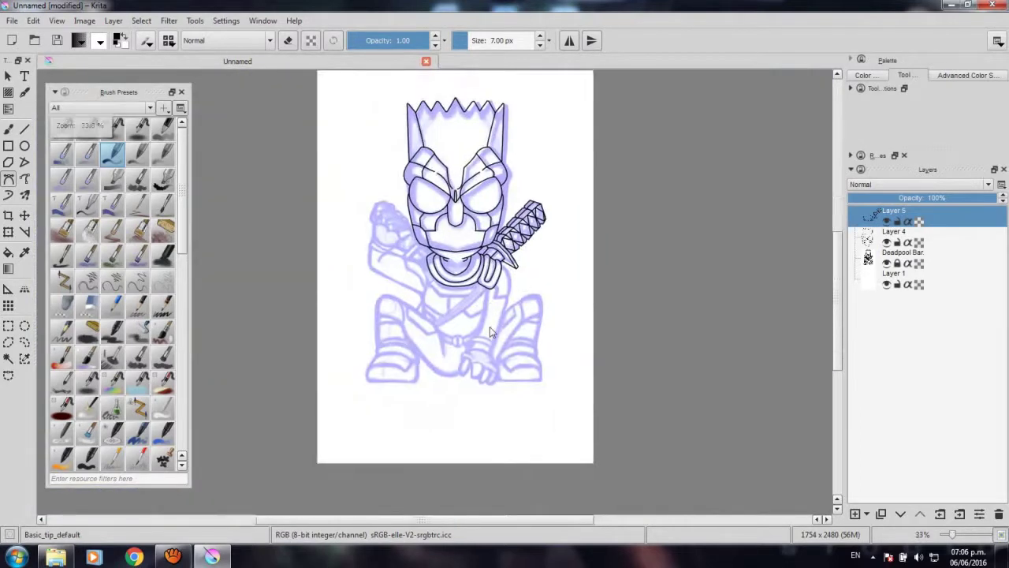
pyautogui.scroll(2, 505, 315)
pyautogui.scroll(1, 505, 315)
pyautogui.scroll(1, 512, 317)
# Zoom in and erase the stray nub on the inner collar line with the Freehand Brush eraser.
pyautogui.scroll(1, 524, 322)
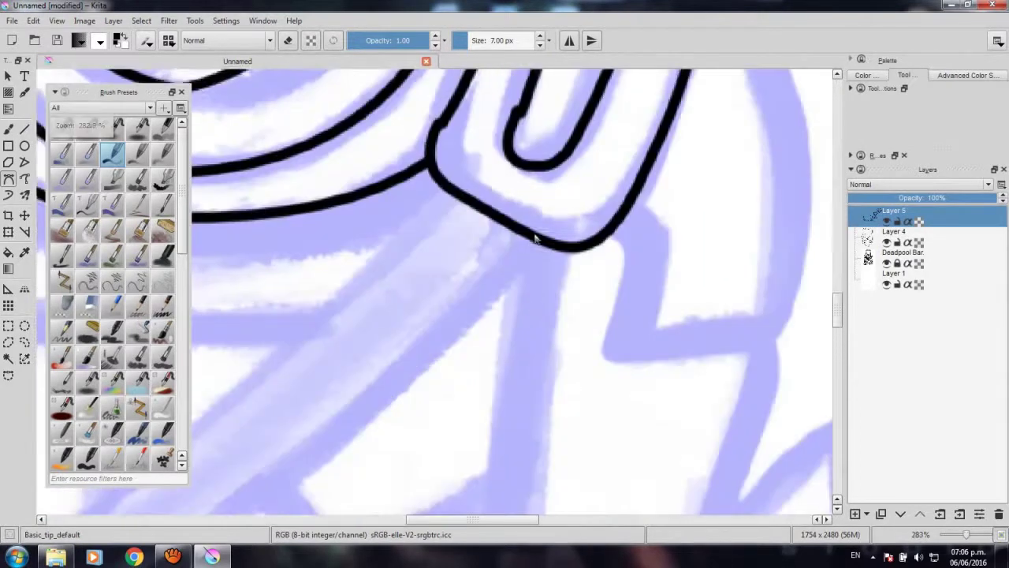
pyautogui.scroll(1, 529, 323)
pyautogui.scroll(2, 528, 324)
pyautogui.press('b')
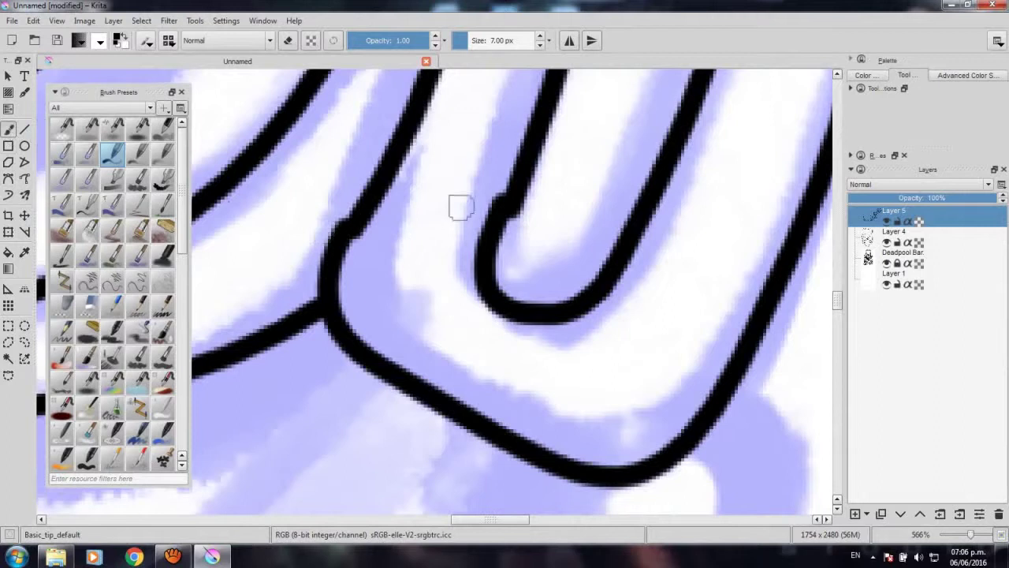
pyautogui.press('e')
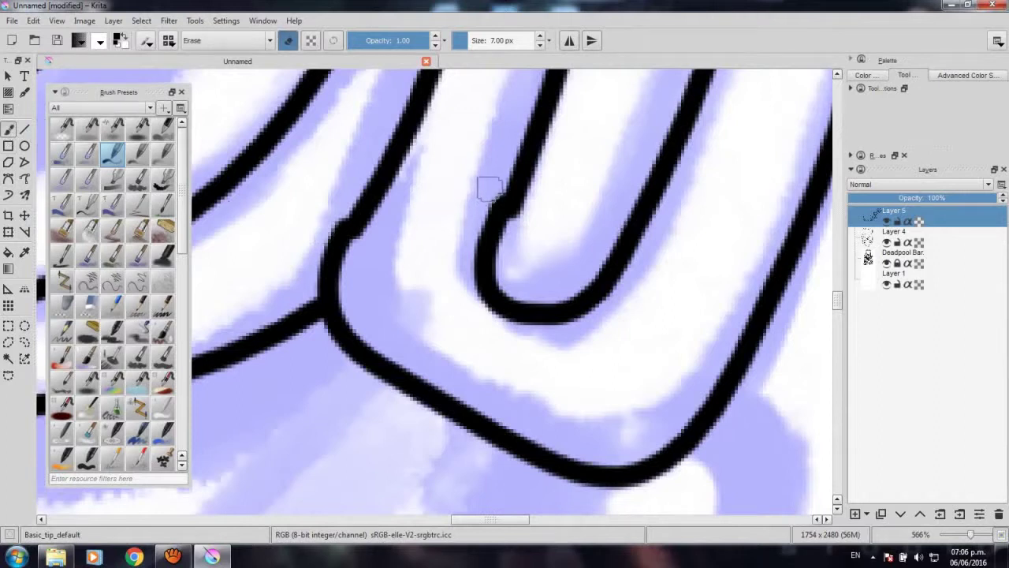
pyautogui.moveTo(497, 211); pyautogui.dragTo(523, 213)
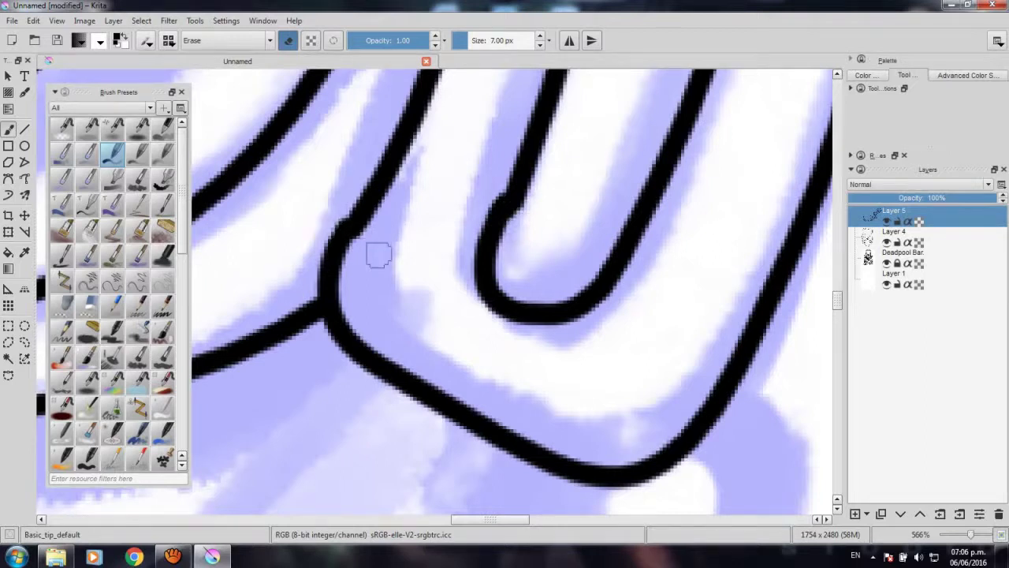
pyautogui.scroll(-7, 276, 195)
pyautogui.scroll(-3, 513, 329)
# Frame the strap end below the collar and switch the brush back from erasing to painting.
pyautogui.scroll(-1, 513, 329)
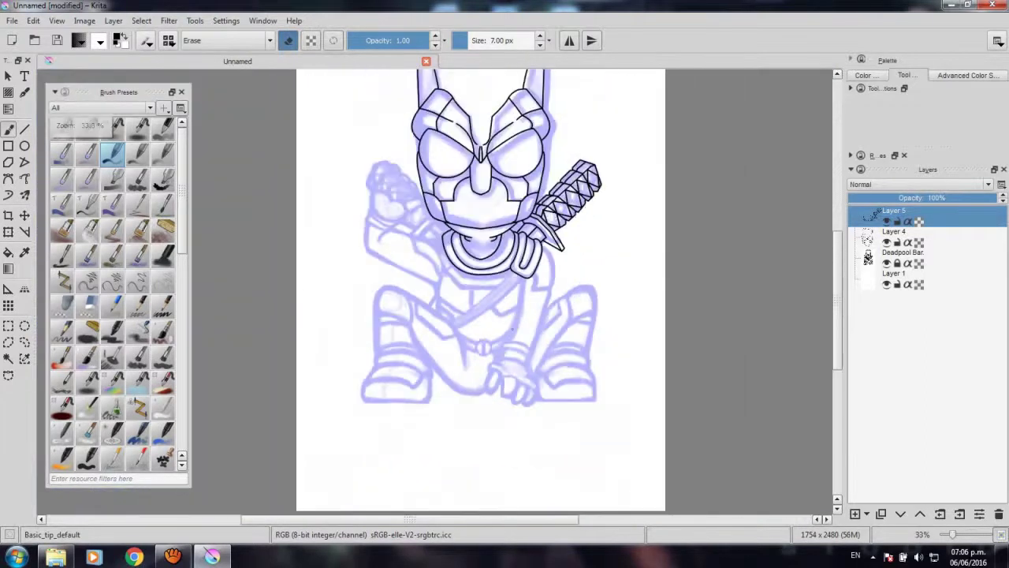
pyautogui.moveTo(512, 329)
pyautogui.mouseDown()
pyautogui.moveTo(516, 357)
pyautogui.moveTo(479, 343)
pyautogui.mouseUp()
pyautogui.scroll(-1, 516, 357)
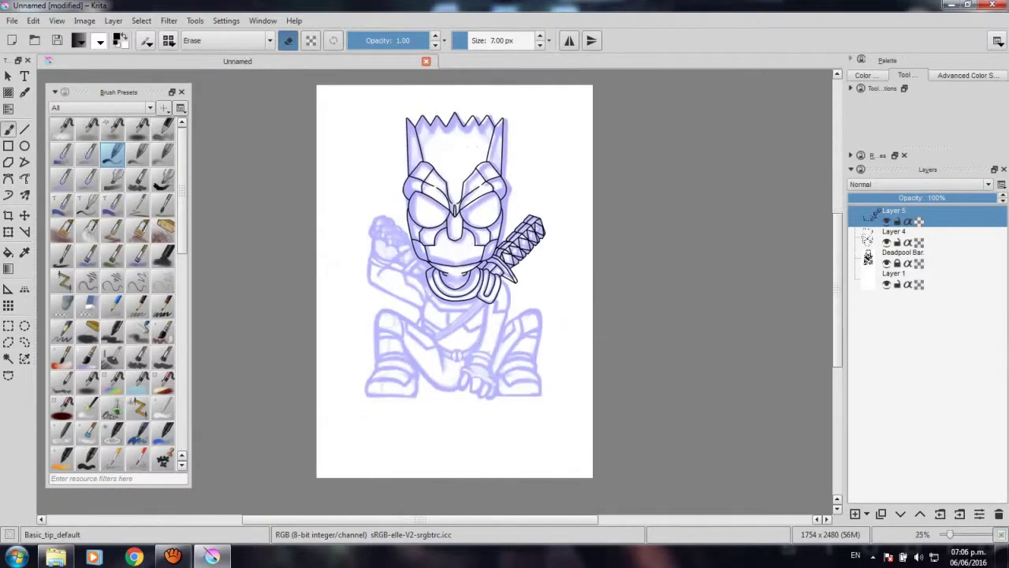
pyautogui.scroll(4, 554, 327)
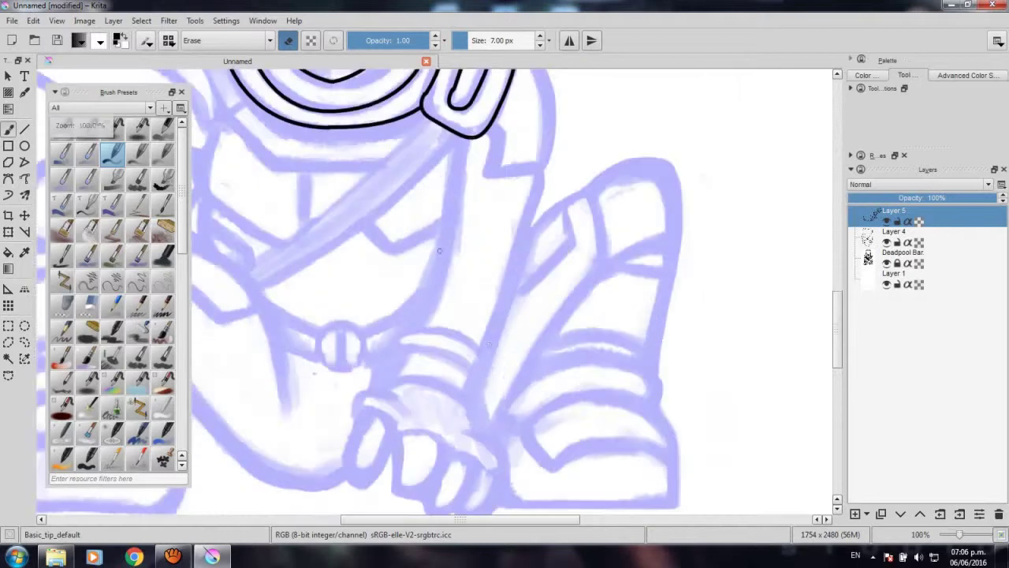
pyautogui.scroll(-1, 555, 327)
pyautogui.scroll(-1, 554, 328)
pyautogui.scroll(2, 557, 327)
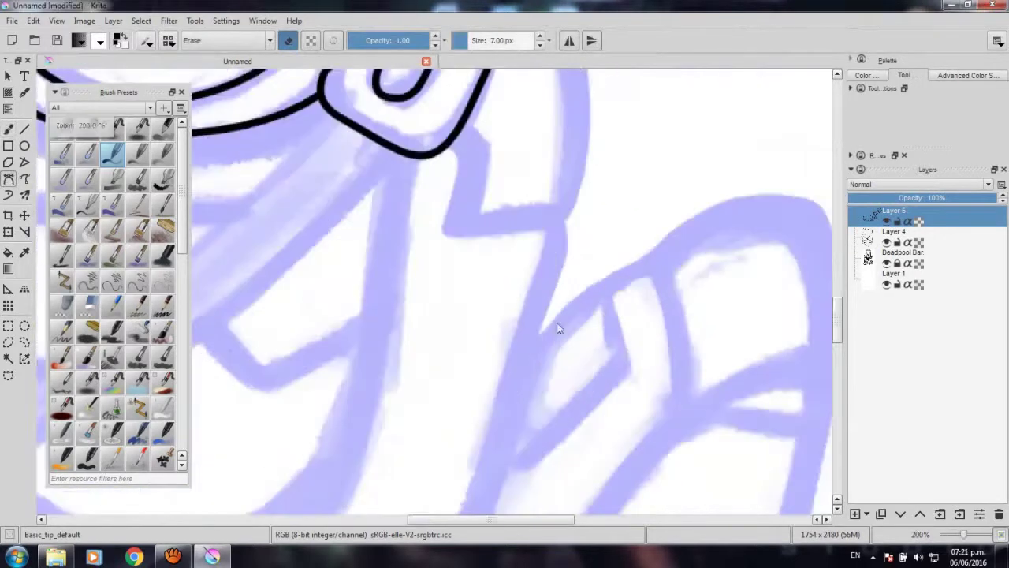
pyautogui.scroll(1, 558, 311)
pyautogui.scroll(1, 558, 298)
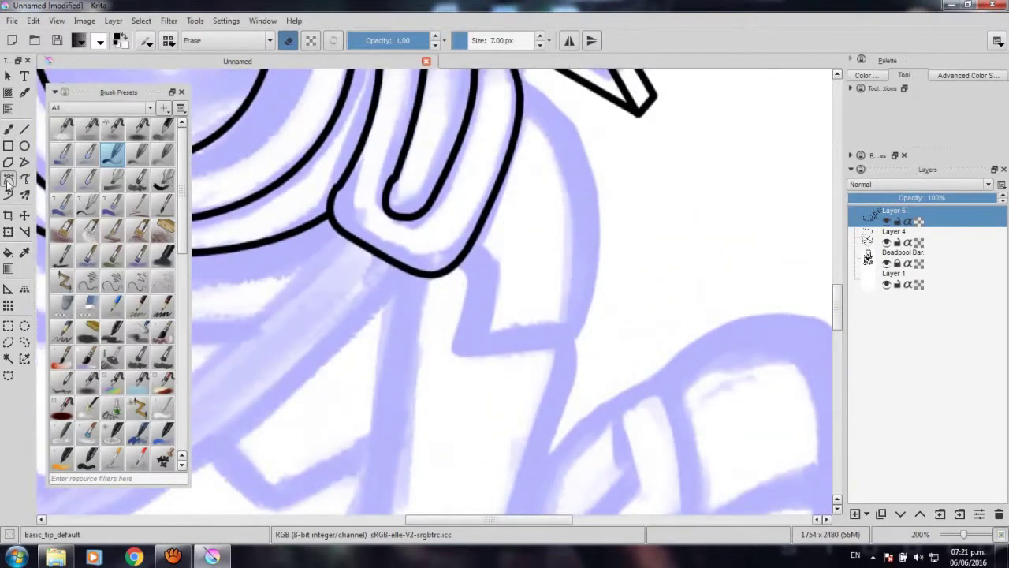
pyautogui.click(283, 46)
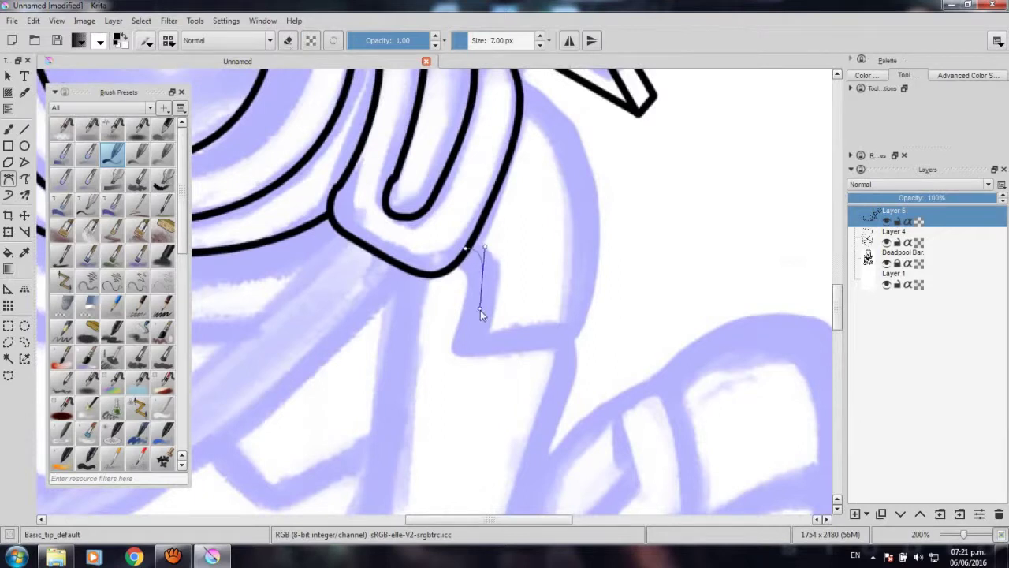
# Trace the strap end with Bezier corners and a curved right edge, closing at the start point.
pyautogui.moveTo(483, 288); pyautogui.dragTo(480, 312)
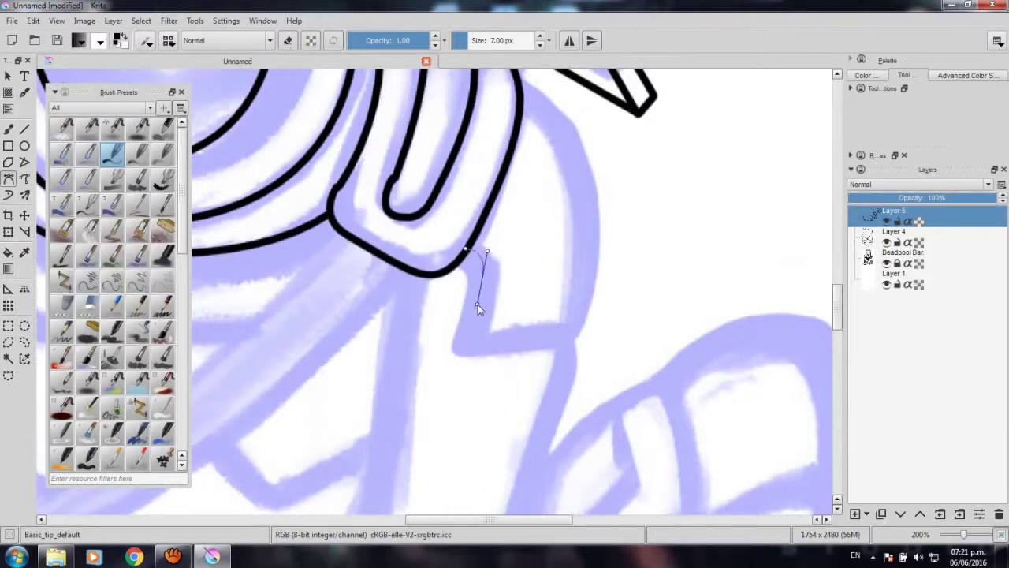
pyautogui.click(465, 345)
pyautogui.click(567, 339)
pyautogui.scroll(2, 581, 287)
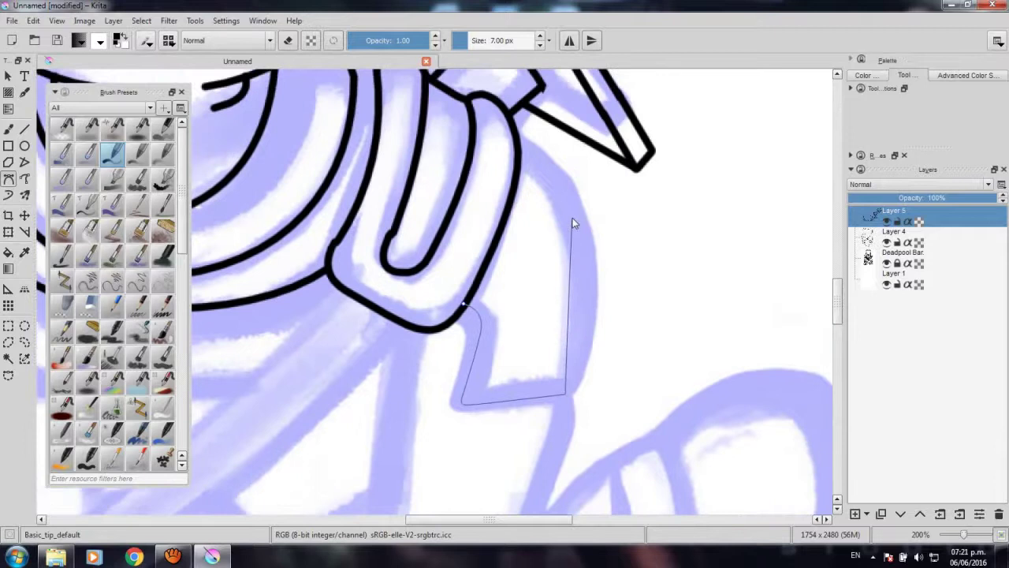
pyautogui.moveTo(572, 217); pyautogui.dragTo(536, 153)
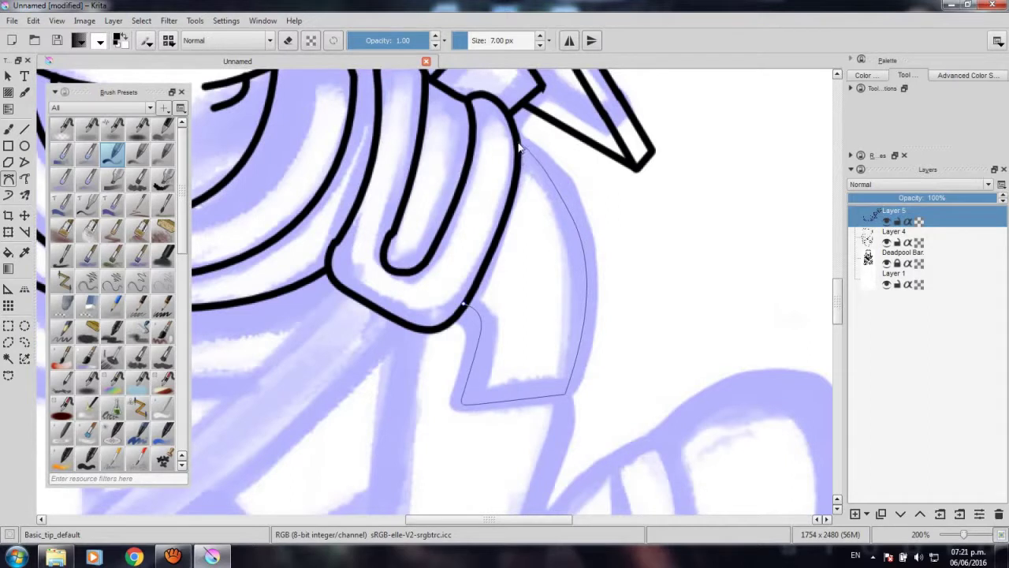
pyautogui.click(519, 148)
pyautogui.scroll(-3, 536, 304)
# Ink a curved Bezier line from the collar down to the hanging strap's bottom corner.
pyautogui.scroll(-3, 513, 400)
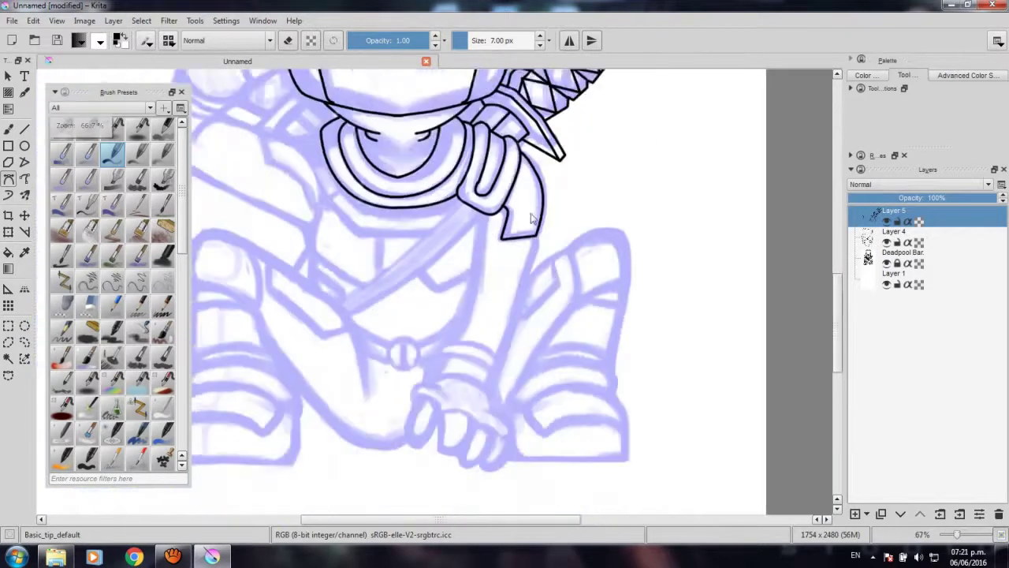
pyautogui.scroll(-3, 541, 237)
pyautogui.scroll(1, 541, 237)
pyautogui.scroll(1, 541, 175)
pyautogui.scroll(1, 556, 254)
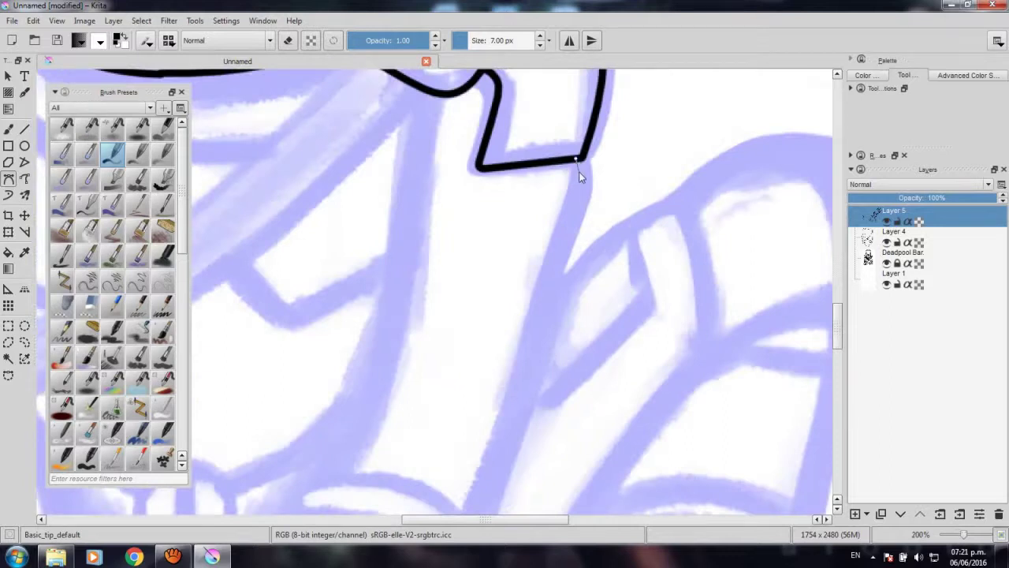
pyautogui.scroll(-3, 550, 284)
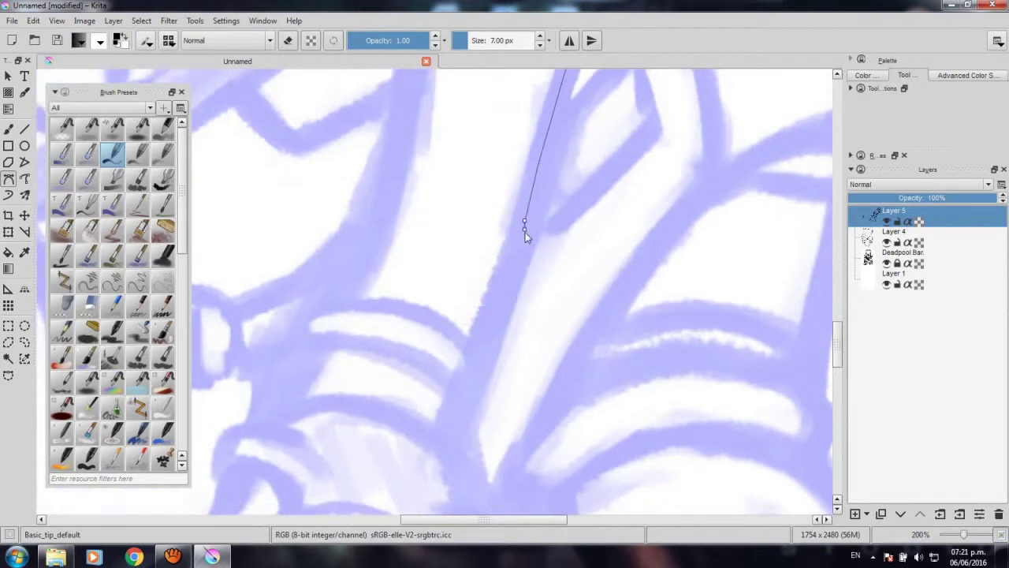
pyautogui.moveTo(526, 236); pyautogui.dragTo(526, 240)
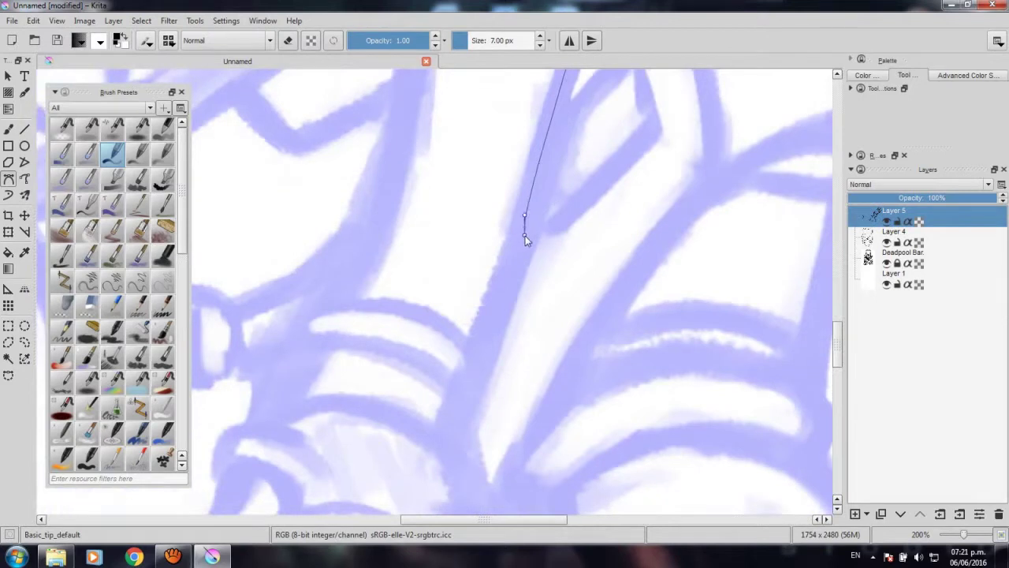
pyautogui.click(473, 350)
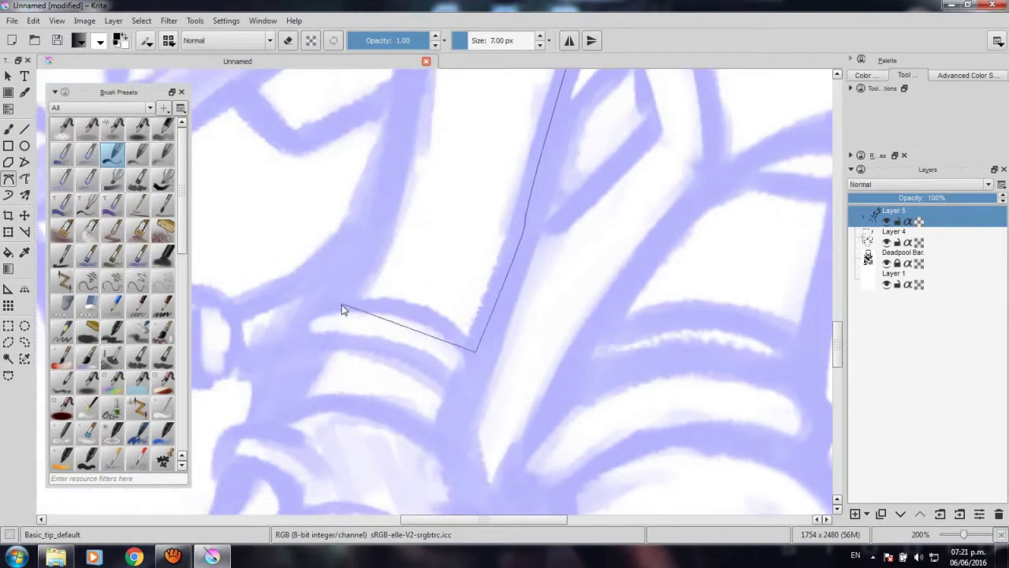
pyautogui.moveTo(338, 306)
pyautogui.mouseDown()
pyautogui.moveTo(279, 329)
pyautogui.moveTo(241, 325)
pyautogui.mouseUp()
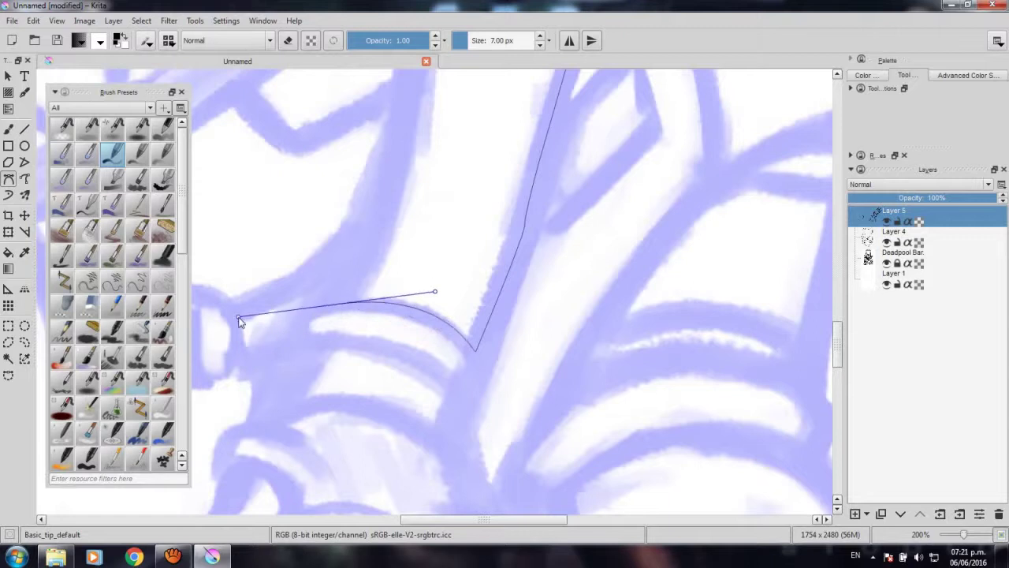
pyautogui.doubleClick(241, 323)
# Ink the blade's left edge from the guard down along the sketch to its lower corner.
pyautogui.moveTo(450, 293); pyautogui.dragTo(497, 443)
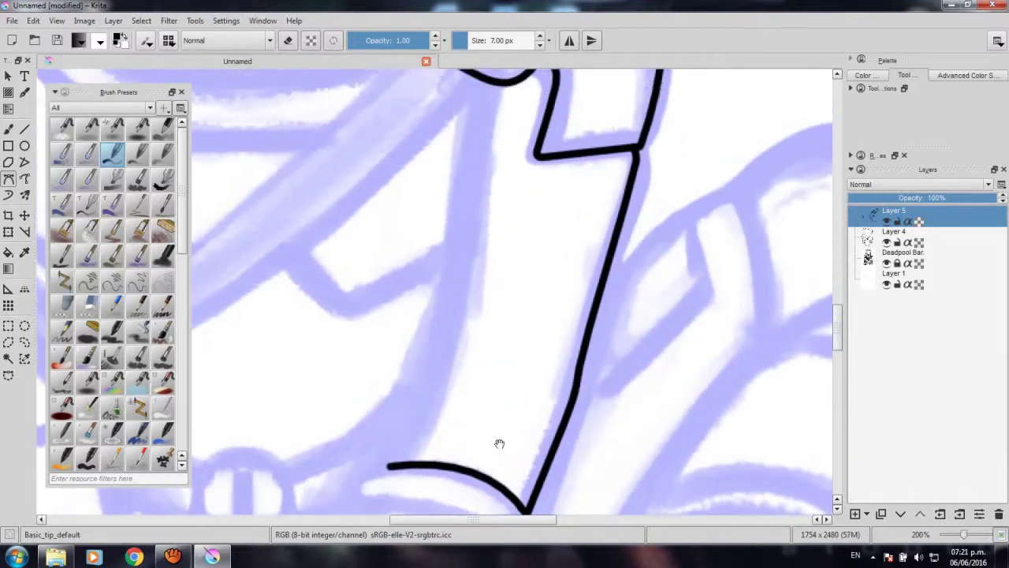
pyautogui.scroll(-1, 484, 260)
pyautogui.scroll(-1, 513, 224)
pyautogui.scroll(1, 514, 223)
pyautogui.scroll(1, 509, 203)
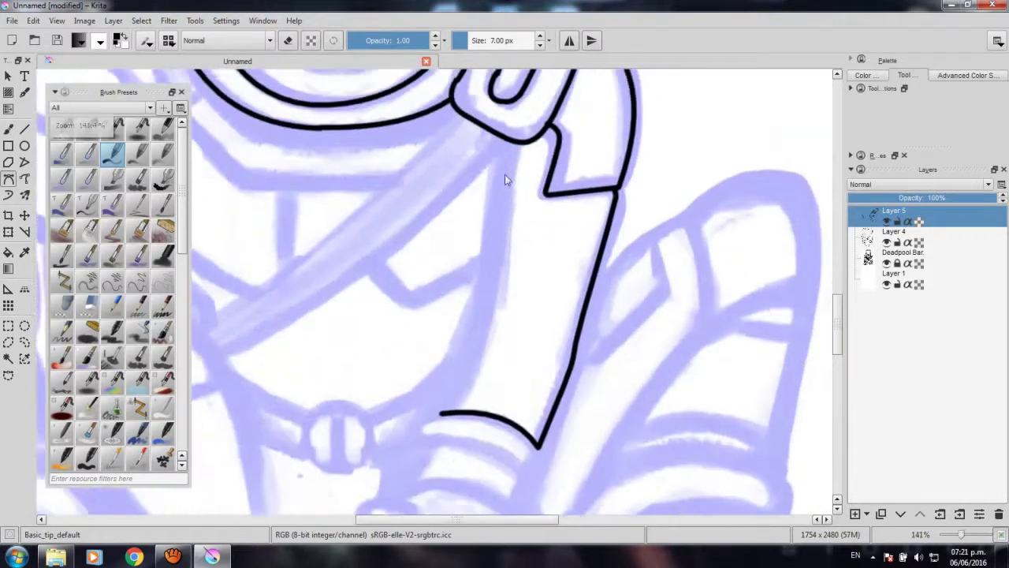
pyautogui.click(508, 139)
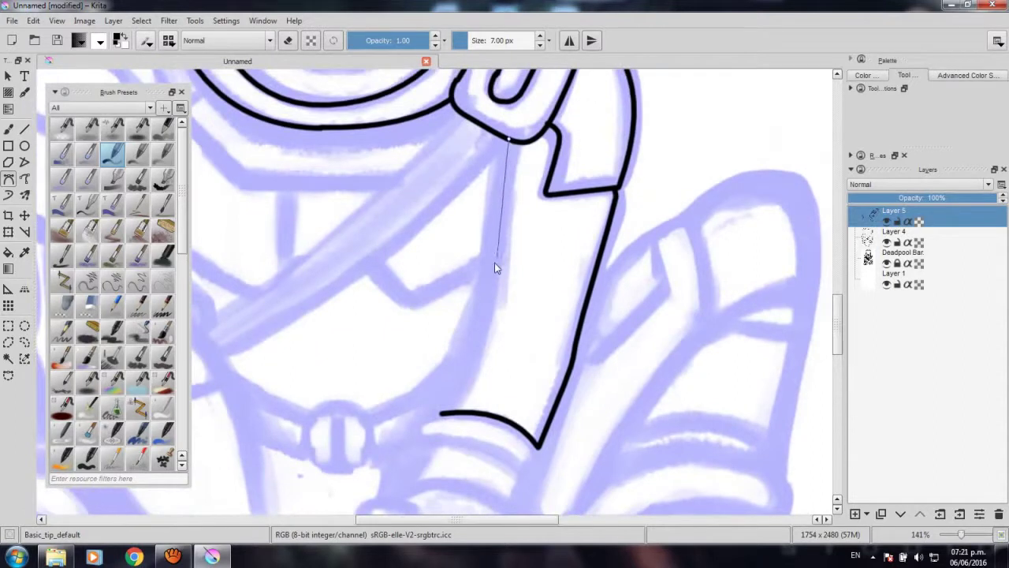
pyautogui.moveTo(492, 268); pyautogui.dragTo(485, 354)
pyautogui.press('Return')
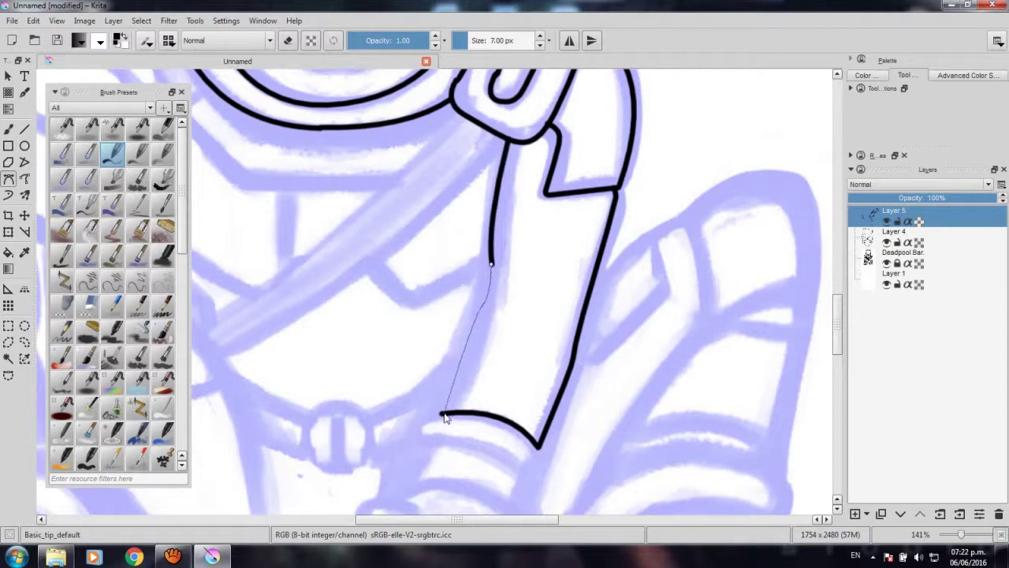
pyautogui.press('Return')
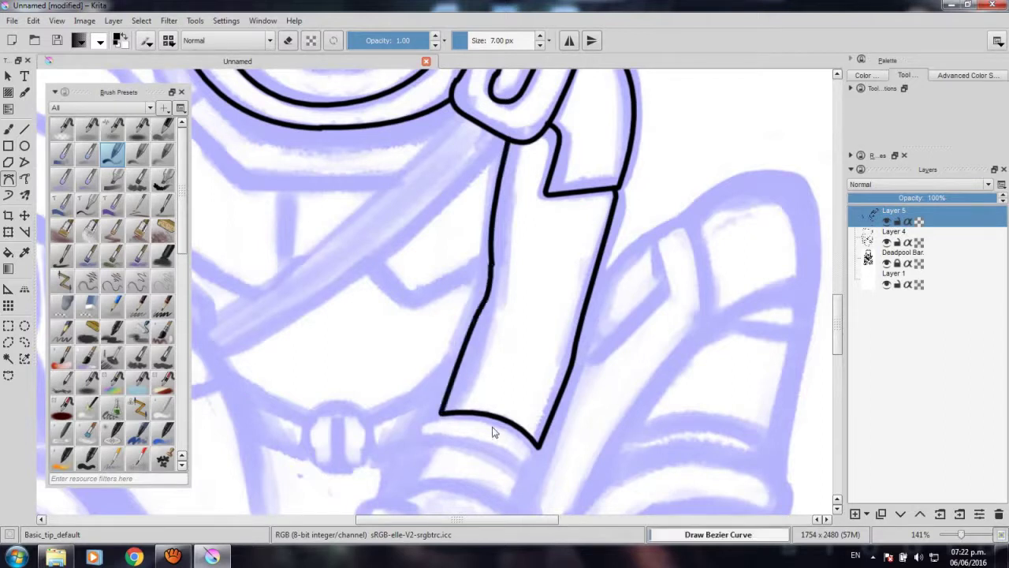
pyautogui.scroll(2, 523, 286)
pyautogui.scroll(2, 526, 293)
pyautogui.scroll(1, 511, 334)
# Add a short inked stroke near the top of the sword blade.
pyautogui.scroll(-1, 510, 334)
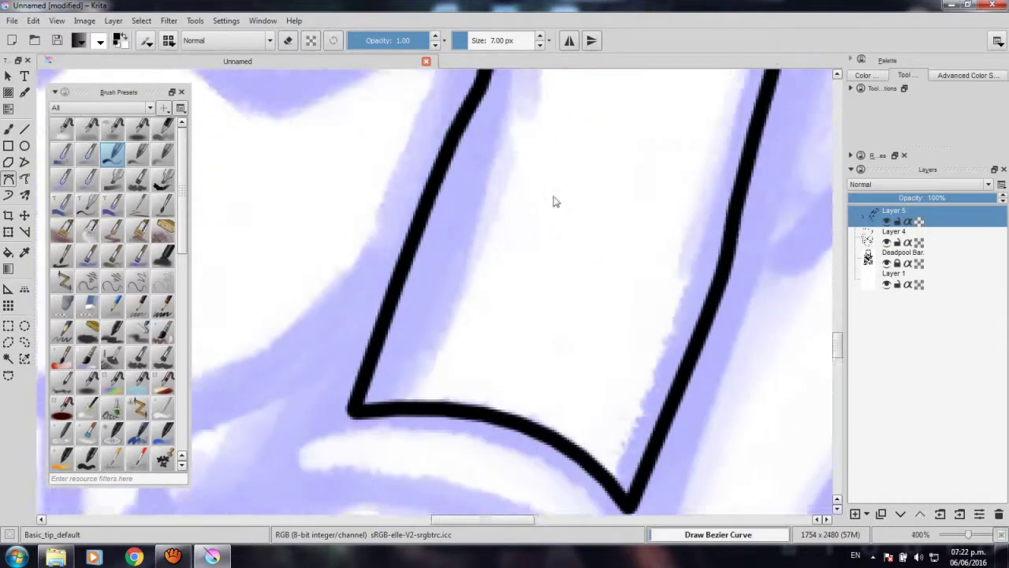
pyautogui.scroll(-1, 555, 198)
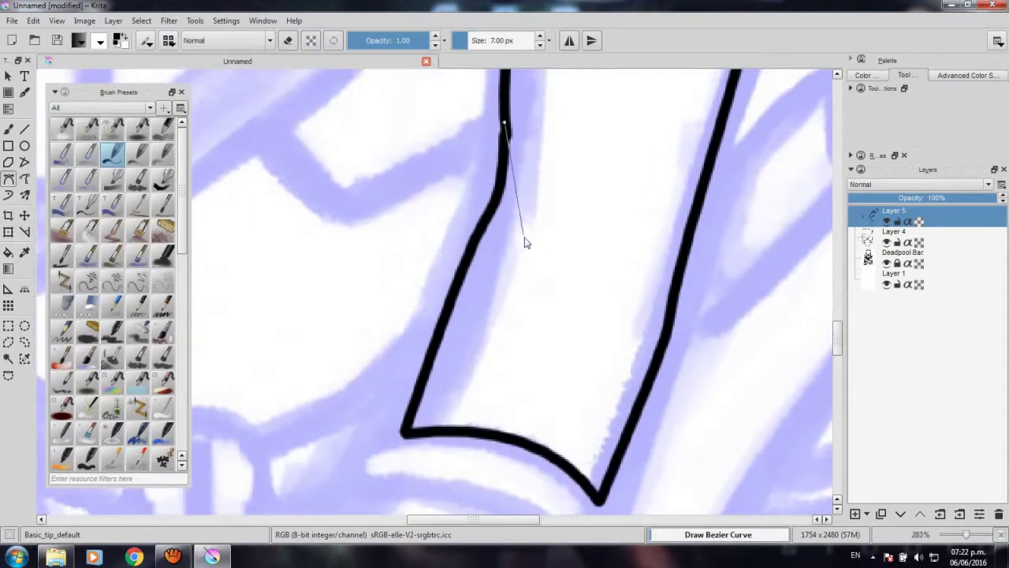
pyautogui.doubleClick(524, 239)
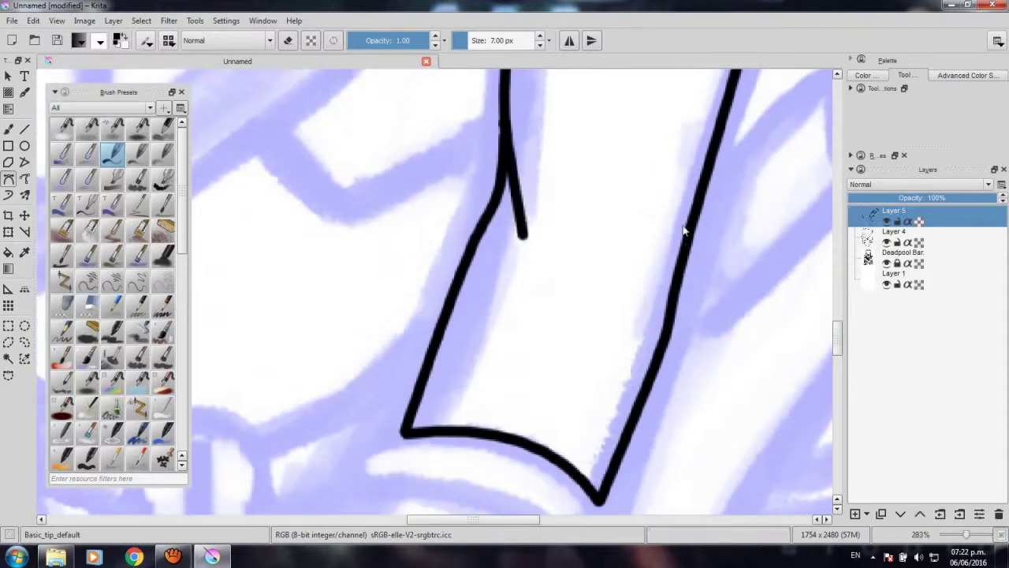
pyautogui.doubleClick(639, 272)
pyautogui.scroll(-2, 639, 272)
pyautogui.scroll(-2, 551, 291)
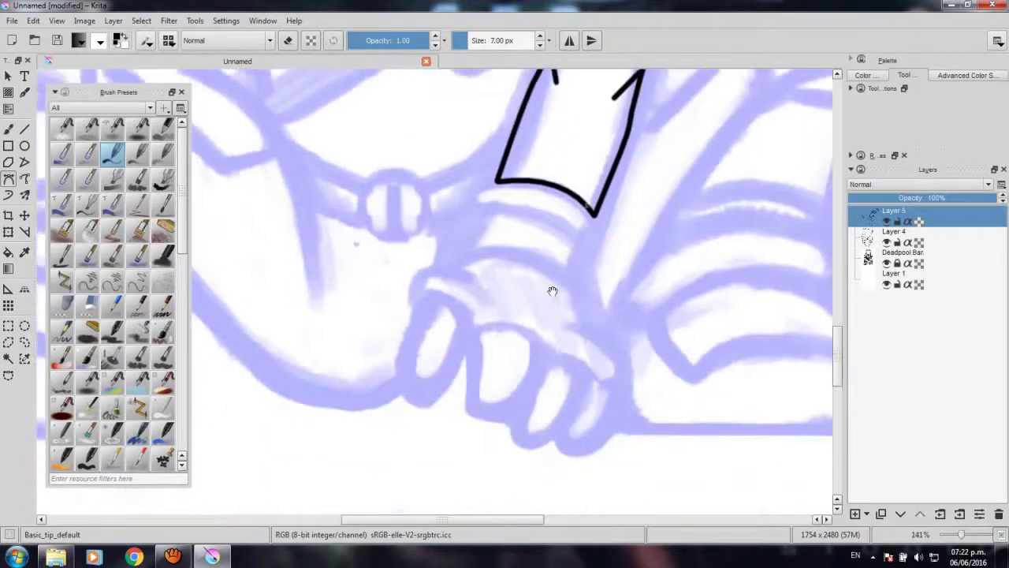
pyautogui.scroll(1, 552, 291)
pyautogui.scroll(1, 488, 198)
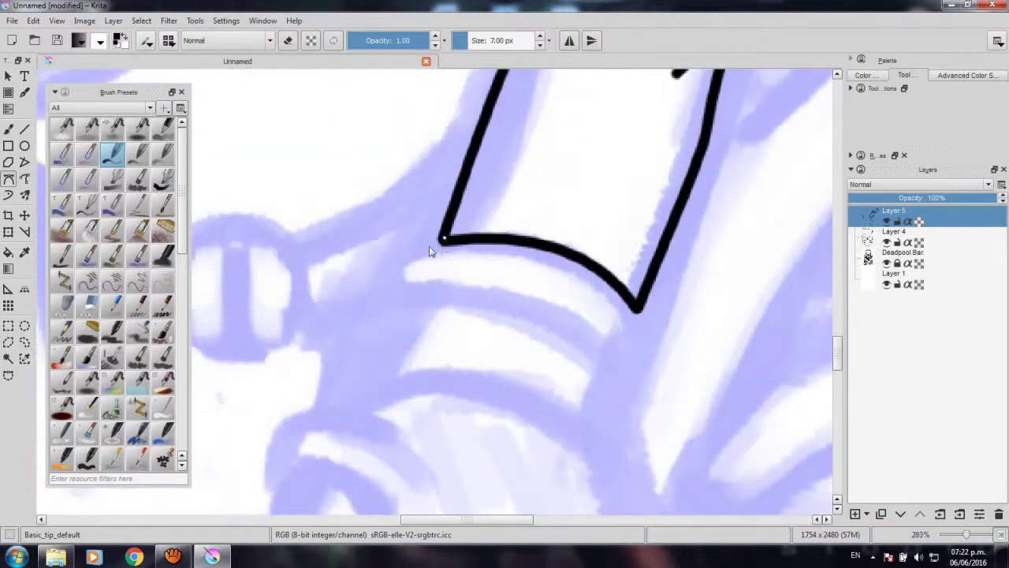
# Ink the curved crossguard band beneath the strap as a closed loop, then zoom out to review.
pyautogui.moveTo(388, 276); pyautogui.dragTo(392, 291)
pyautogui.moveTo(601, 350)
pyautogui.mouseDown()
pyautogui.moveTo(670, 435)
pyautogui.moveTo(499, 218)
pyautogui.mouseUp()
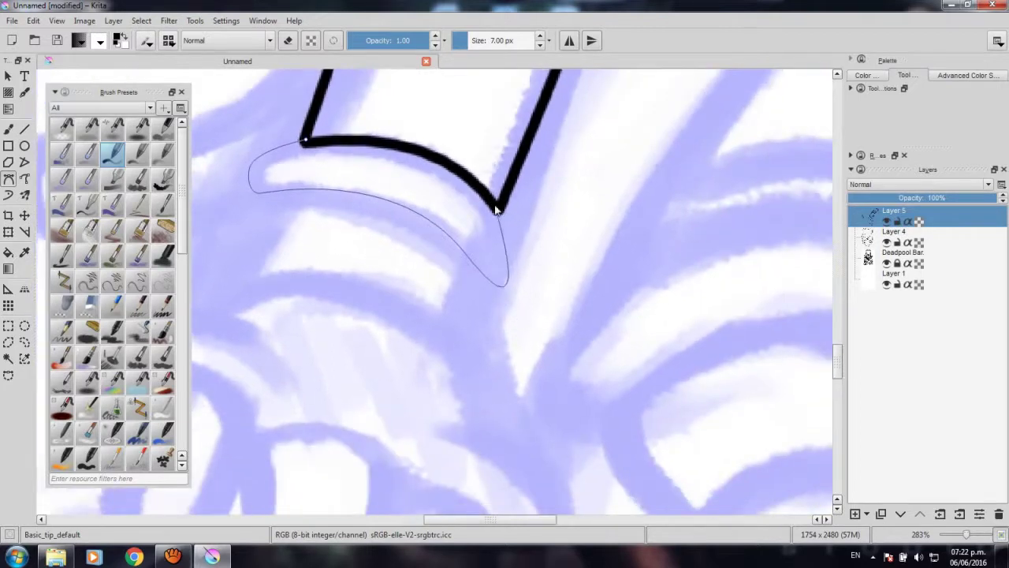
pyautogui.doubleClick(492, 243)
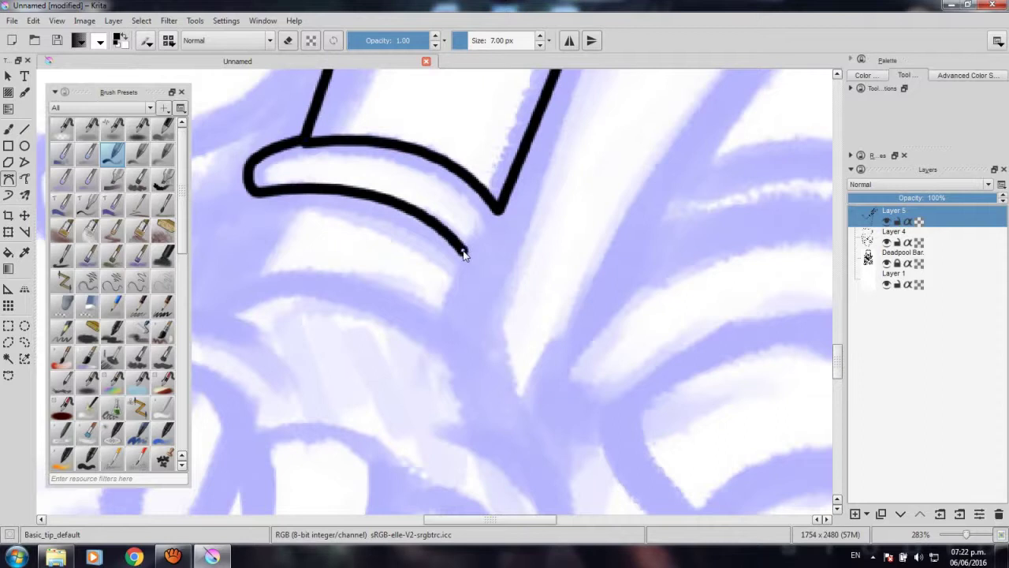
pyautogui.moveTo(500, 269); pyautogui.dragTo(530, 253)
pyautogui.doubleClick(484, 265)
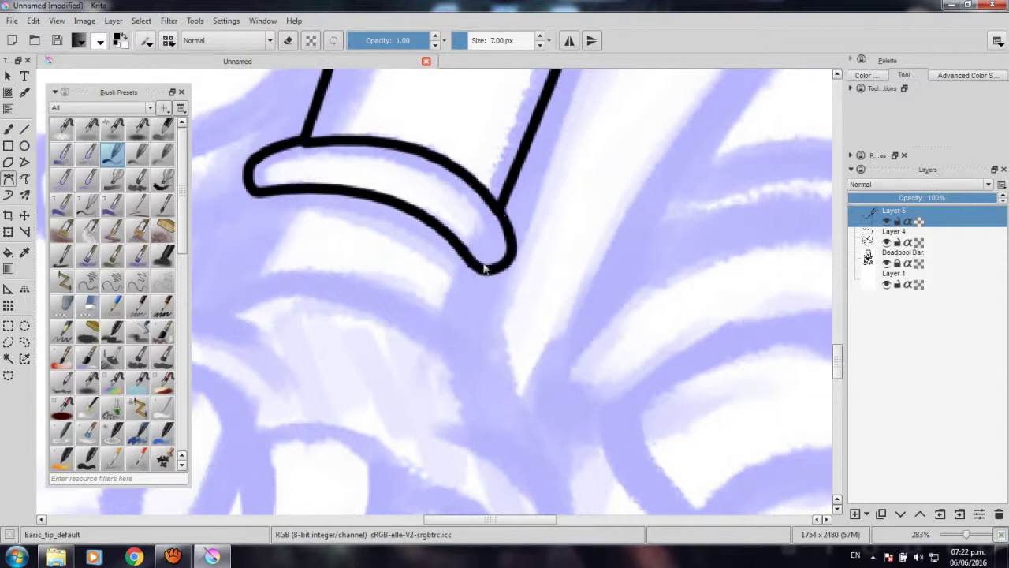
pyautogui.scroll(-3, 500, 214)
pyautogui.press('1')
pyautogui.scroll(3, 540, 322)
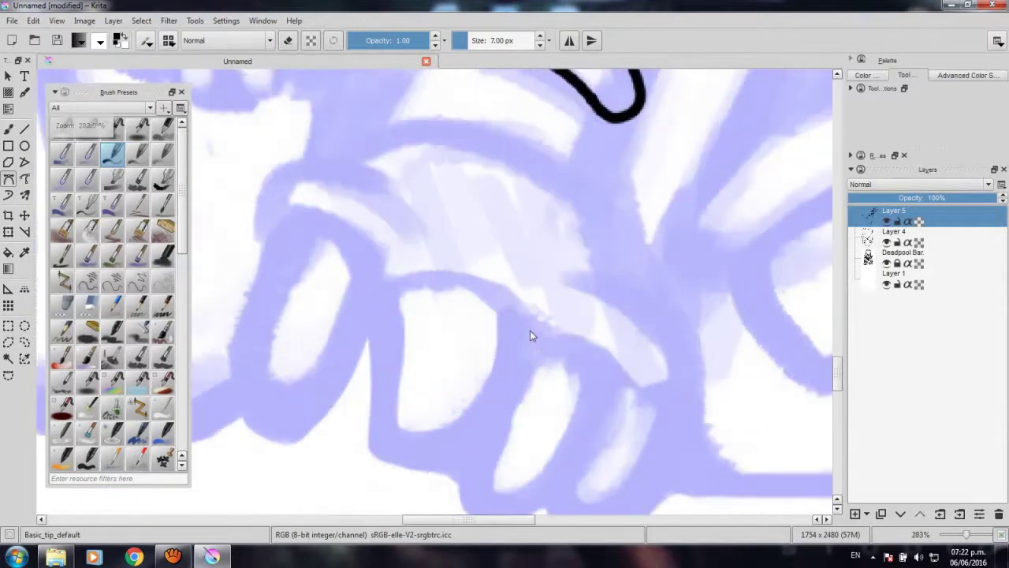
pyautogui.scroll(2, 450, 260)
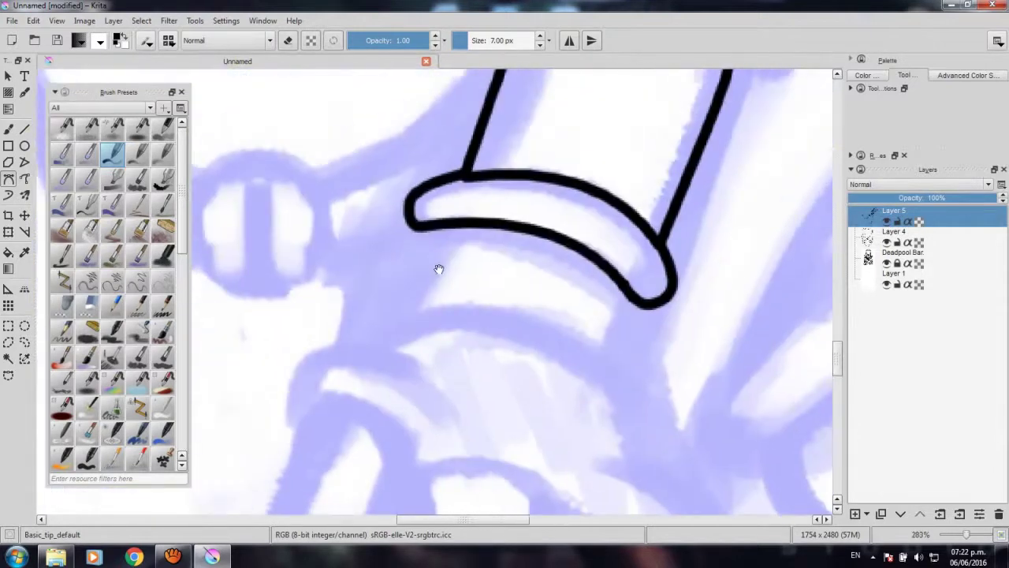
# Ink a curved line from the crossguard's left end down along the top of the hand.
pyautogui.click(412, 227)
pyautogui.moveTo(350, 299); pyautogui.dragTo(352, 326)
pyautogui.click(377, 344)
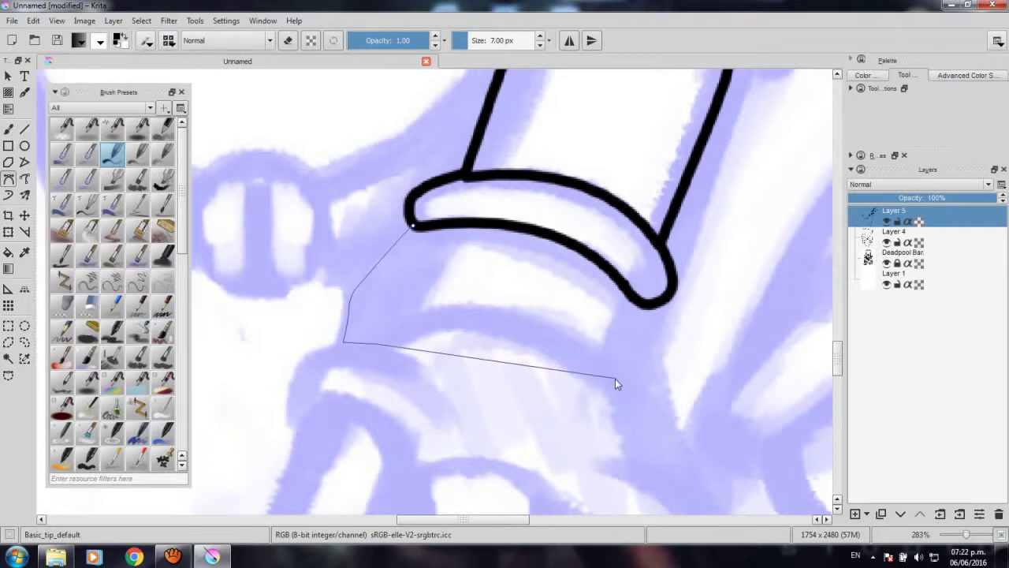
pyautogui.moveTo(615, 379); pyautogui.dragTo(542, 299)
pyautogui.moveTo(507, 264); pyautogui.dragTo(494, 242)
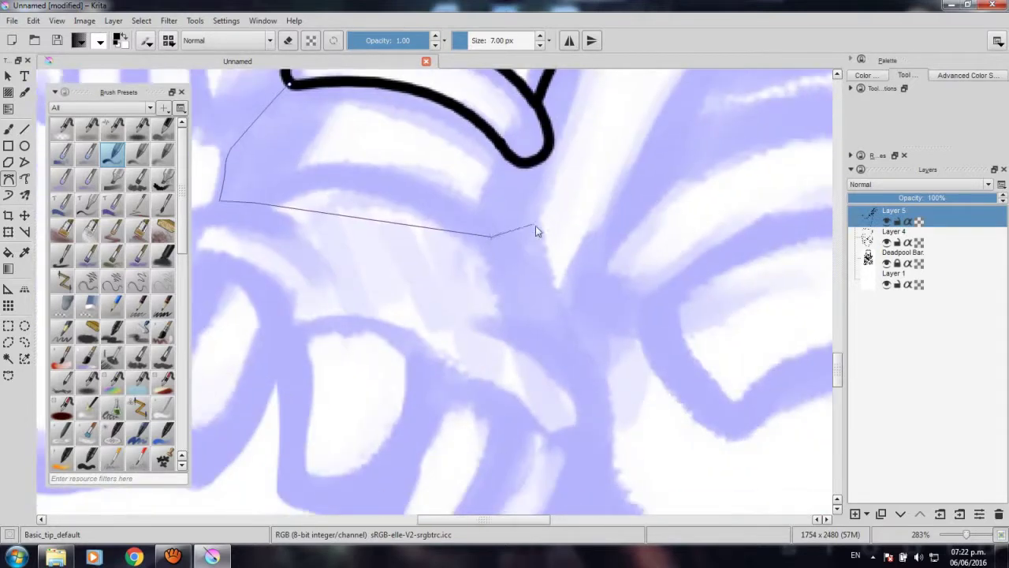
pyautogui.press('BackSpace')
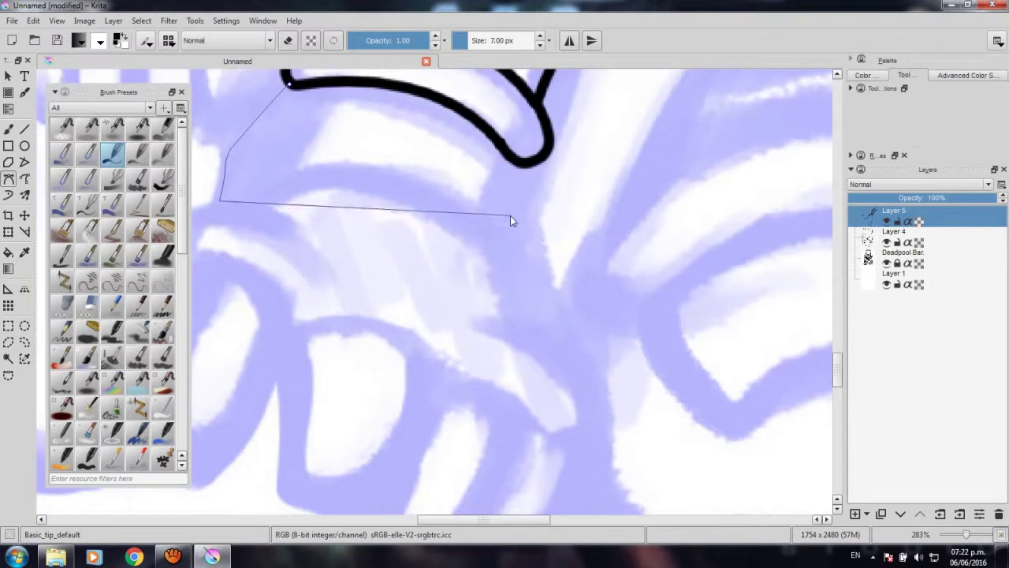
pyautogui.moveTo(485, 237); pyautogui.dragTo(588, 349)
pyautogui.press('Return')
# Ink short strokes down from the crossguard's end along the hand and join them.
pyautogui.scroll(2, 549, 276)
pyautogui.scroll(1, 509, 246)
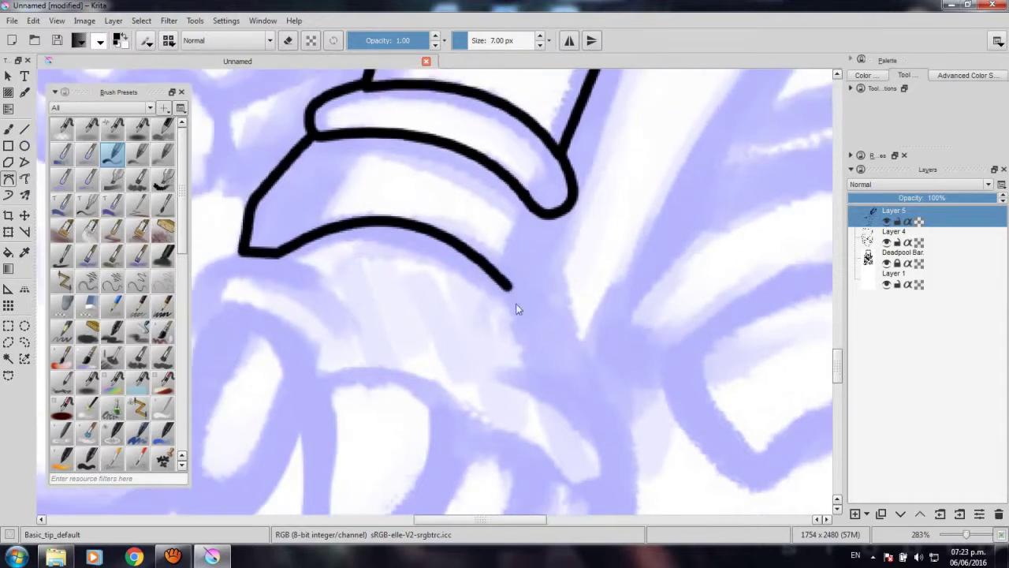
pyautogui.hscroll(1, 489, 230)
pyautogui.click(489, 194)
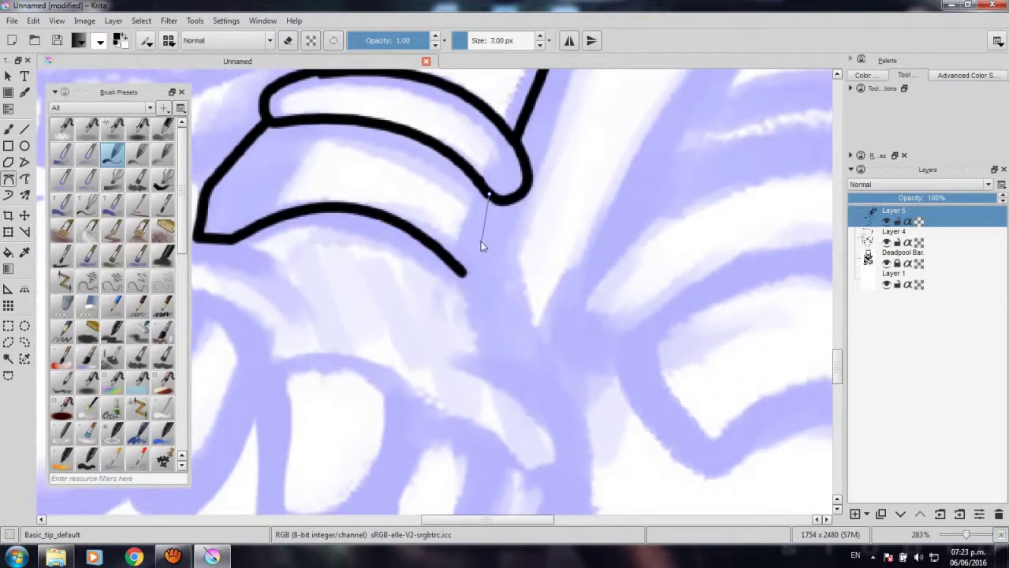
pyautogui.doubleClick(479, 231)
pyautogui.moveTo(507, 302); pyautogui.dragTo(507, 354)
pyautogui.doubleClick(508, 357)
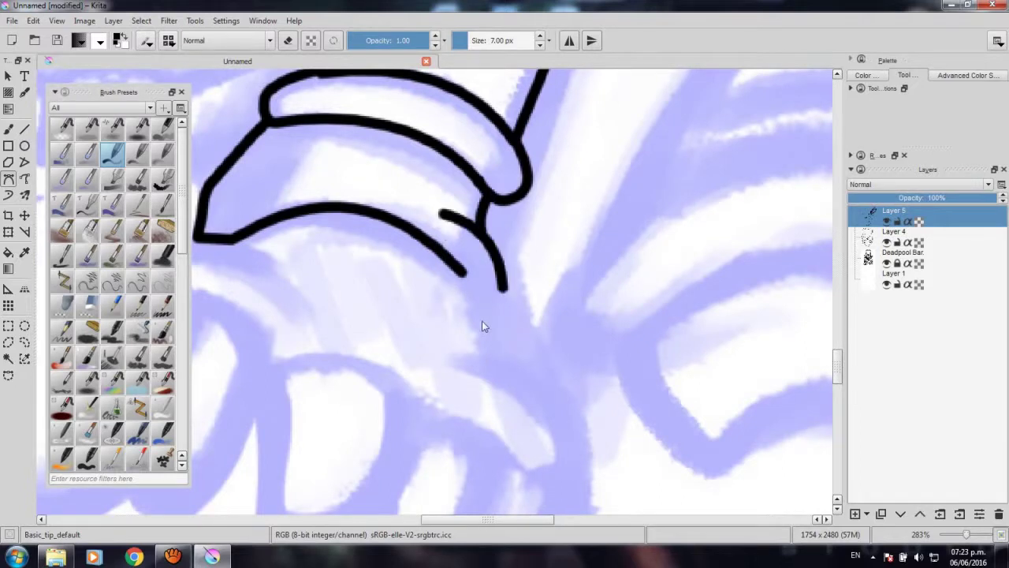
pyautogui.scroll(-1, 481, 320)
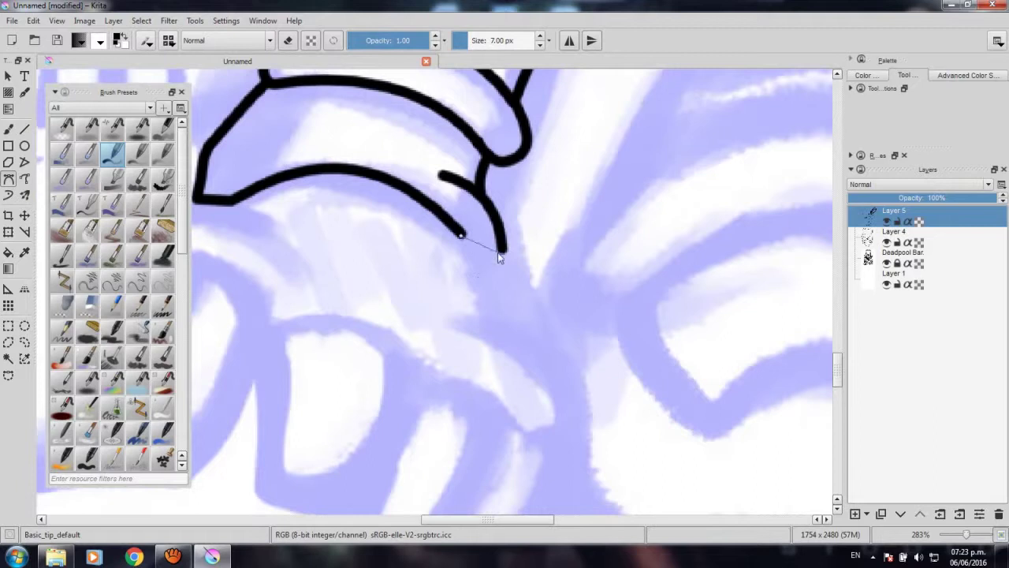
pyautogui.doubleClick(501, 253)
pyautogui.scroll(-2, 469, 233)
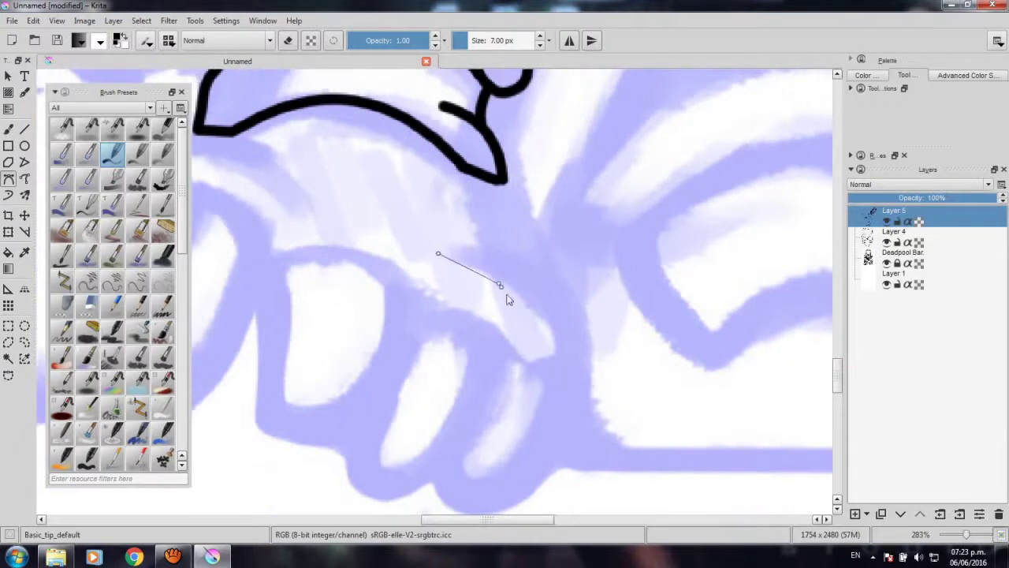
# Ink two curved knuckle arcs on the hand, discarding one unwanted curve.
pyautogui.moveTo(505, 292); pyautogui.dragTo(513, 338)
pyautogui.press('Escape')
pyautogui.moveTo(434, 252); pyautogui.dragTo(501, 286)
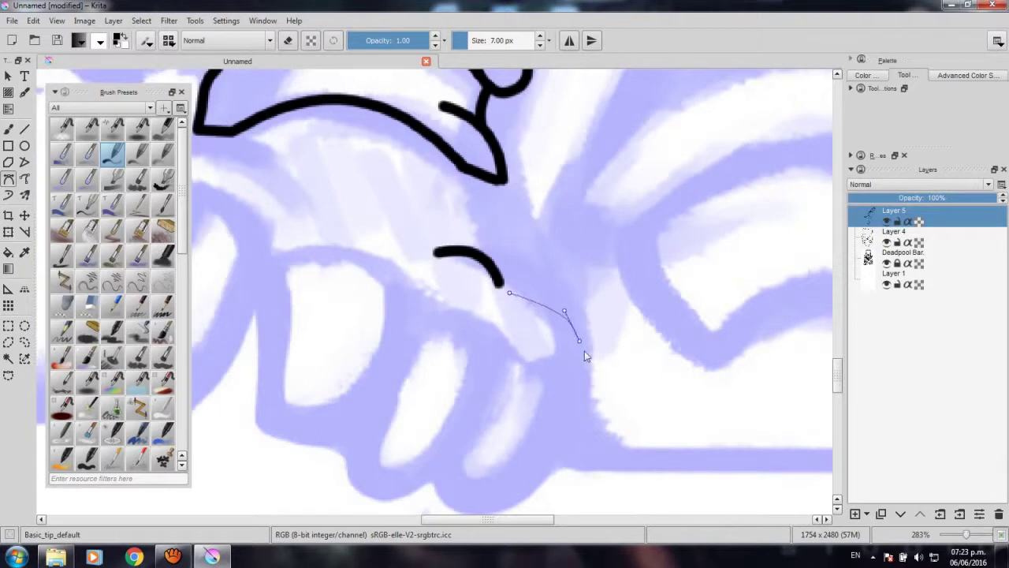
pyautogui.press('Return')
pyautogui.moveTo(383, 240); pyautogui.dragTo(522, 298)
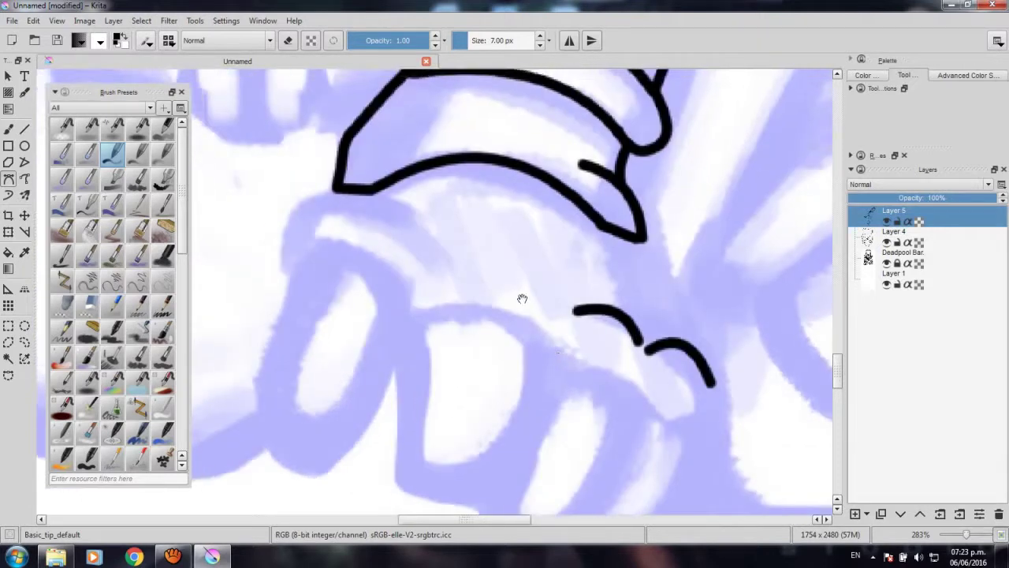
pyautogui.moveTo(458, 268); pyautogui.dragTo(542, 300)
pyautogui.press('Return')
# Outline the first finger from the guard's lower-left end across and down the finger.
pyautogui.moveTo(368, 248); pyautogui.dragTo(429, 257)
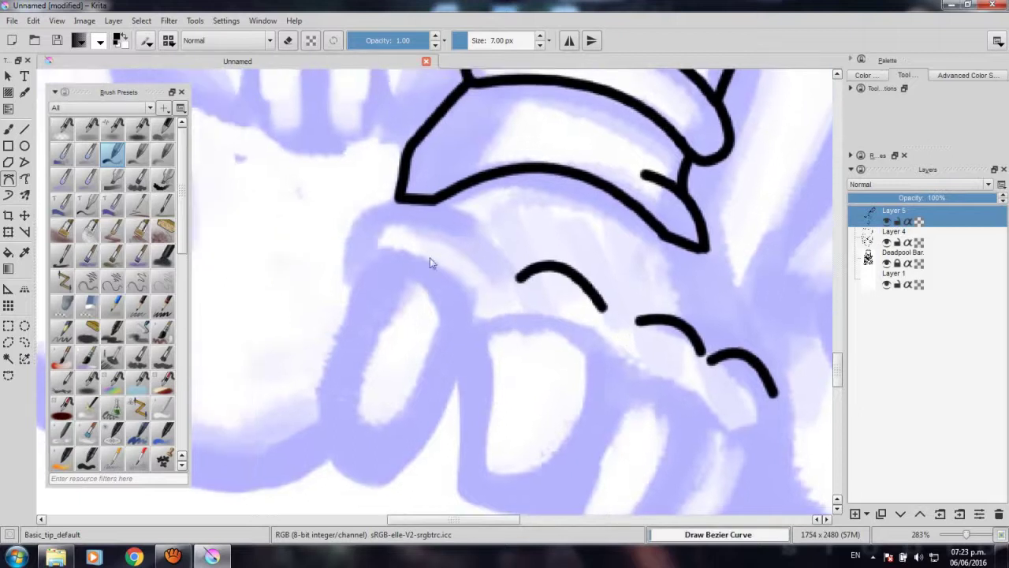
pyautogui.click(398, 198)
pyautogui.click(376, 251)
pyautogui.moveTo(461, 287); pyautogui.dragTo(487, 363)
pyautogui.press('Return')
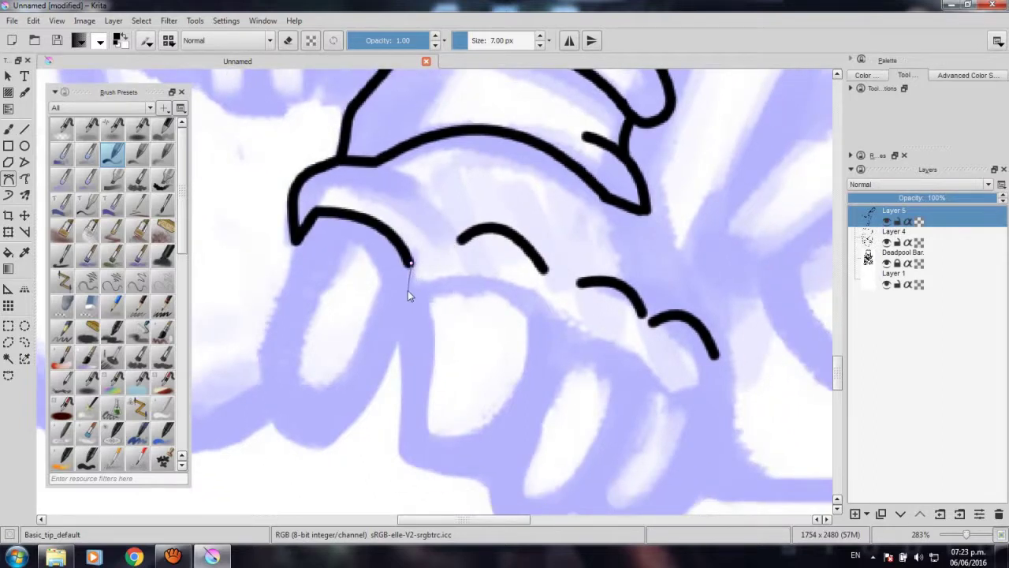
pyautogui.moveTo(407, 293); pyautogui.dragTo(428, 308)
pyautogui.moveTo(544, 343); pyautogui.dragTo(545, 362)
pyautogui.press('Return')
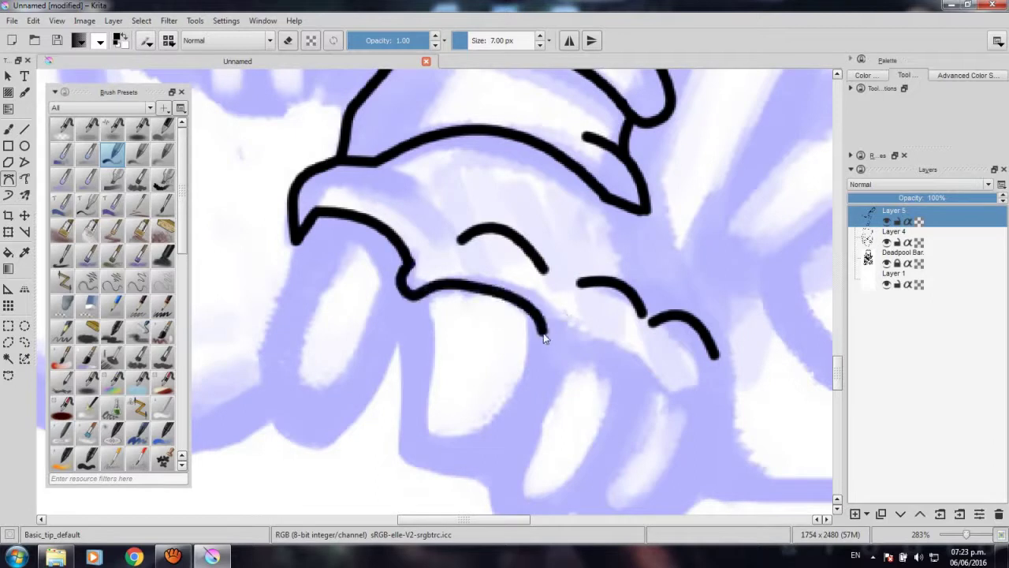
# Continue the scalloped knuckle line with curves around the next fingers.
pyautogui.moveTo(542, 330)
pyautogui.mouseDown()
pyautogui.moveTo(564, 348)
pyautogui.moveTo(471, 235)
pyautogui.mouseUp()
pyautogui.press('Return')
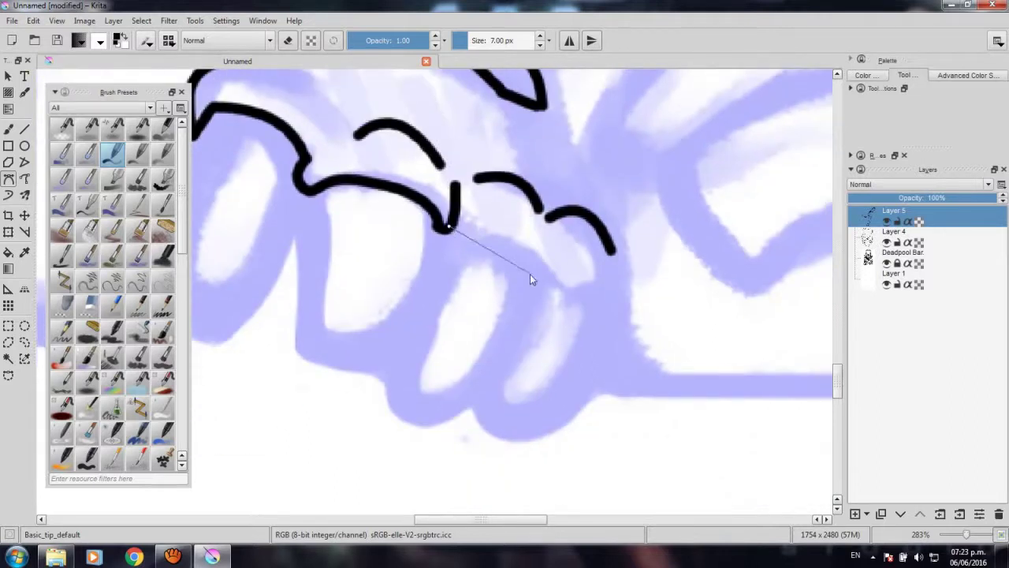
pyautogui.moveTo(536, 308); pyautogui.dragTo(550, 246)
pyautogui.press('Return')
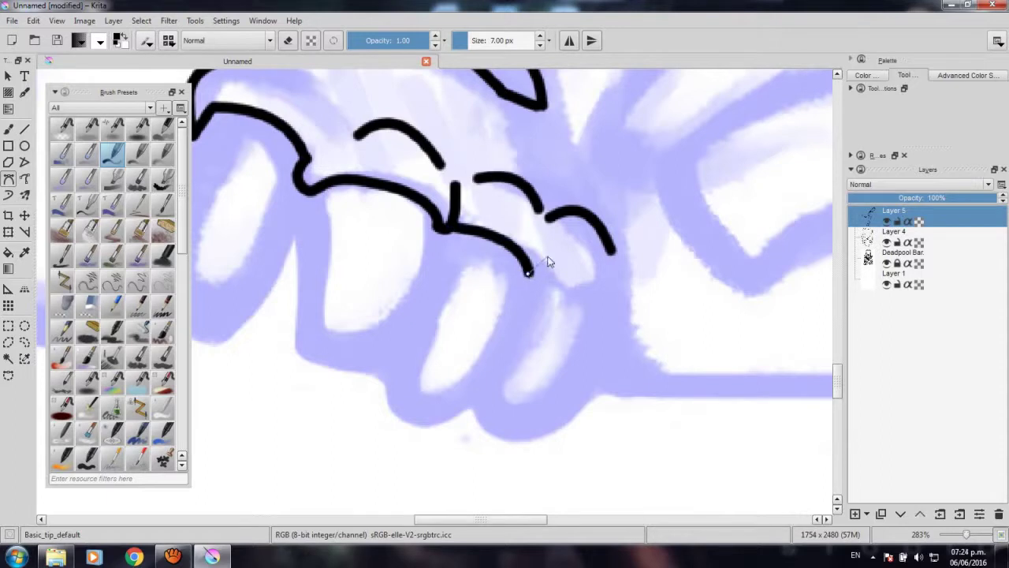
pyautogui.moveTo(549, 261)
pyautogui.mouseDown()
pyautogui.moveTo(539, 209)
pyautogui.moveTo(555, 218)
pyautogui.mouseUp()
pyautogui.press('Return')
# Ink another knuckle curve from the finger's end, bent to follow the sketch.
pyautogui.moveTo(542, 269)
pyautogui.mouseDown()
pyautogui.moveTo(447, 234)
pyautogui.moveTo(422, 254)
pyautogui.mouseUp()
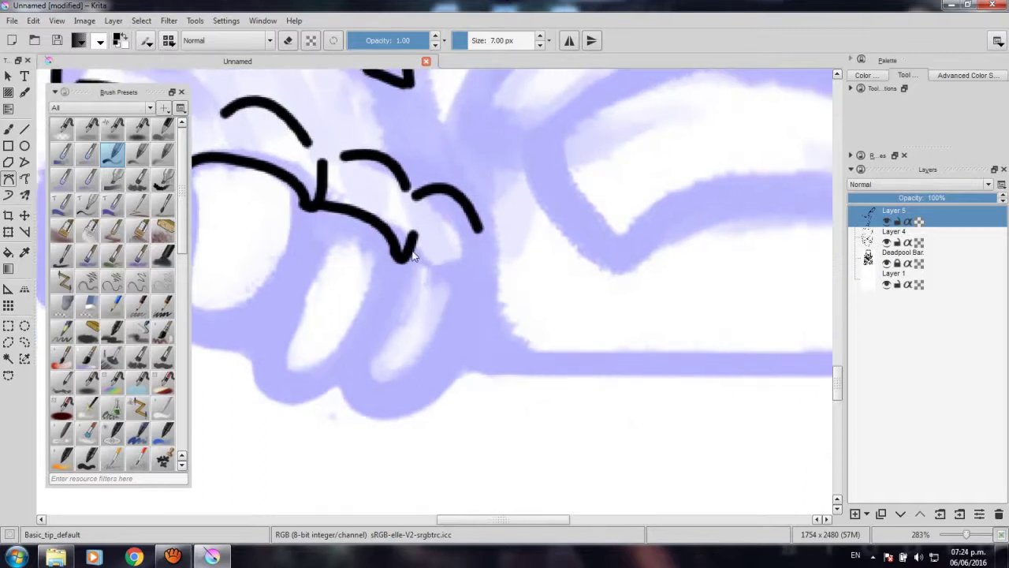
pyautogui.moveTo(487, 278); pyautogui.dragTo(491, 284)
pyautogui.doubleClick(505, 319)
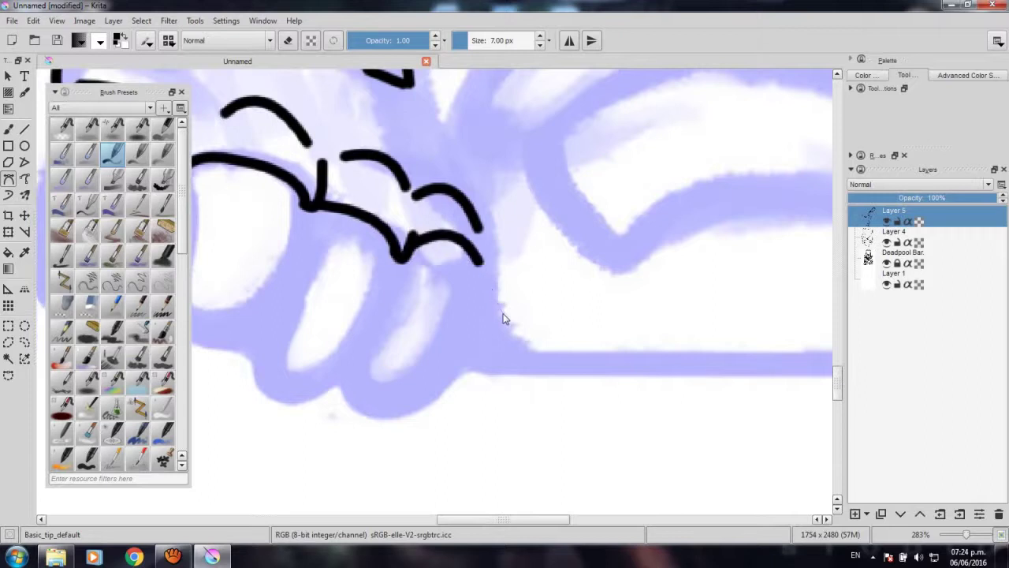
pyautogui.scroll(3, 455, 315)
pyautogui.scroll(1, 465, 319)
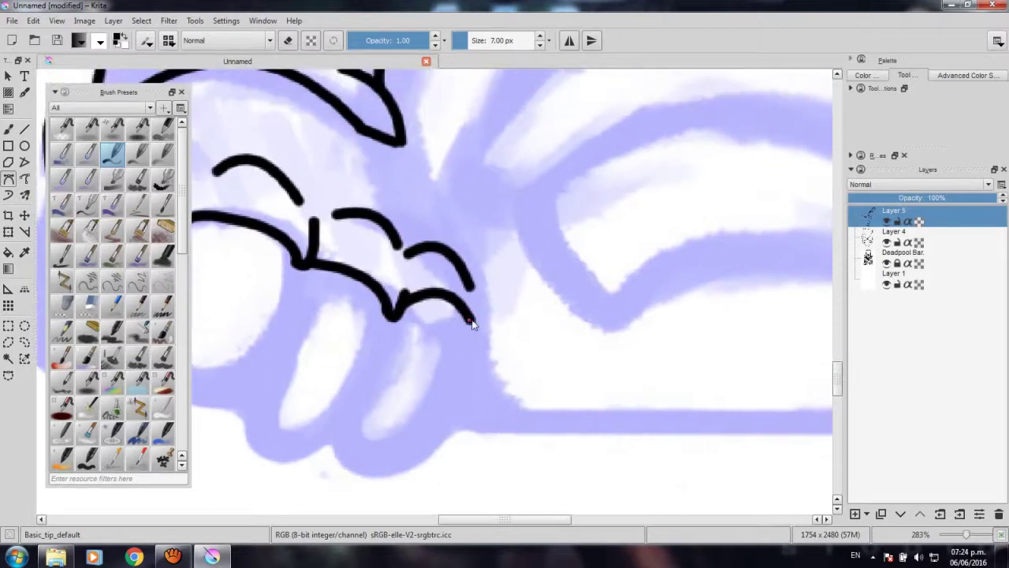
pyautogui.moveTo(471, 289)
pyautogui.mouseDown()
pyautogui.moveTo(454, 264)
pyautogui.moveTo(552, 361)
pyautogui.mouseUp()
pyautogui.press('Return')
# Add a closing curve along the glove edge from the previous stroke's end.
pyautogui.scroll(1, 479, 263)
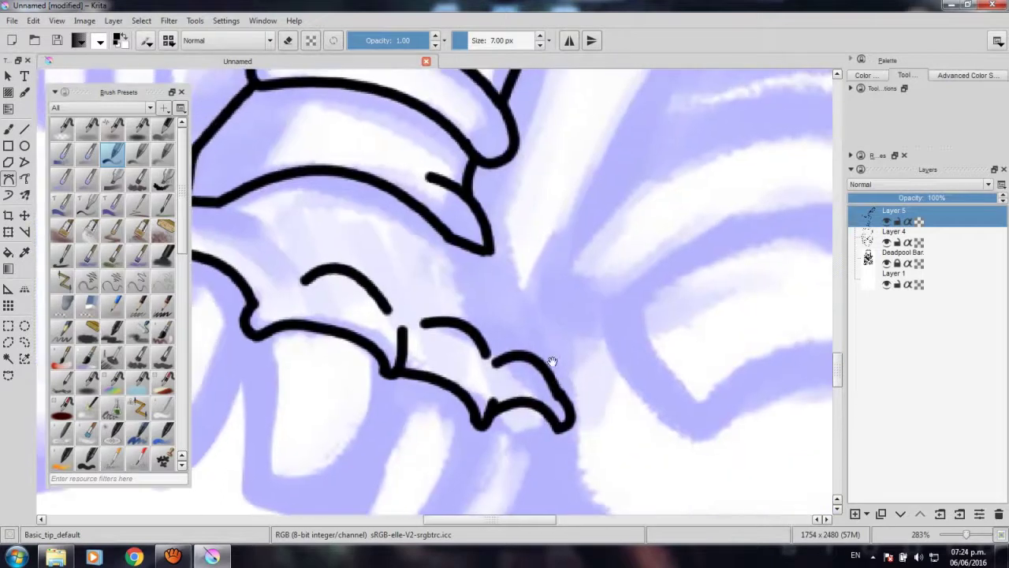
pyautogui.click(486, 253)
pyautogui.moveTo(554, 398); pyautogui.dragTo(553, 407)
pyautogui.press('Return')
pyautogui.moveTo(220, 423)
pyautogui.mouseDown()
pyautogui.moveTo(448, 367)
pyautogui.moveTo(455, 306)
pyautogui.mouseUp()
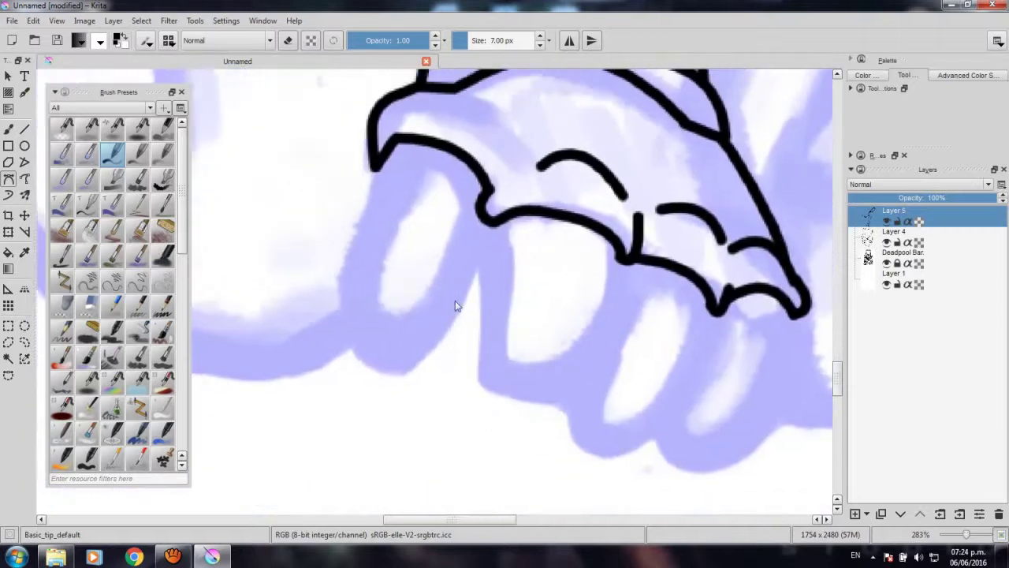
# Ink the first finger's side line and rounded outline down from the glove edge.
pyautogui.click(482, 183)
pyautogui.moveTo(427, 351); pyautogui.dragTo(392, 398)
pyautogui.press('Return')
pyautogui.hscroll(-2, 439, 309)
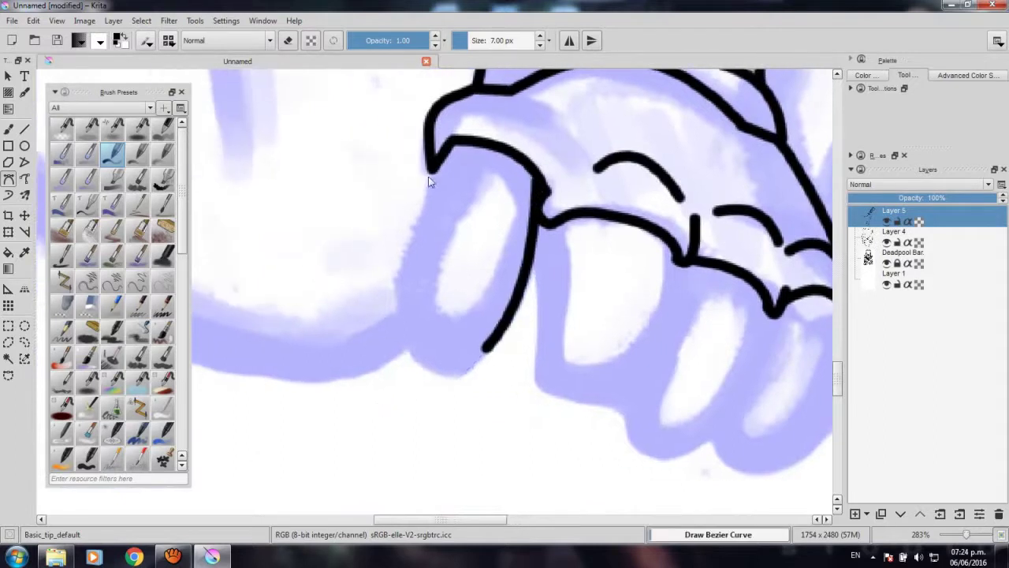
pyautogui.click(432, 168)
pyautogui.moveTo(406, 332); pyautogui.dragTo(426, 363)
pyautogui.moveTo(484, 350); pyautogui.dragTo(501, 334)
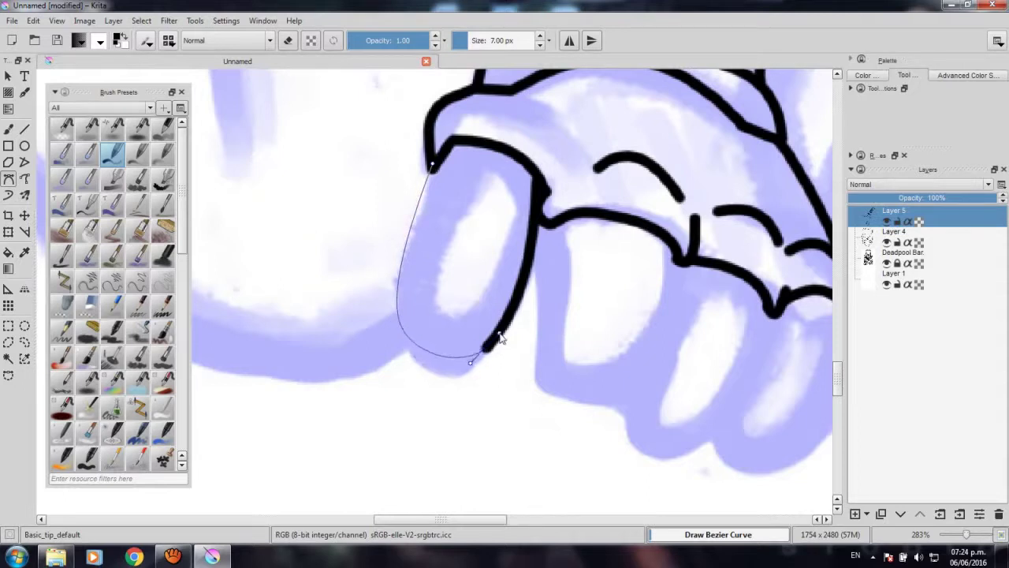
pyautogui.press('Return')
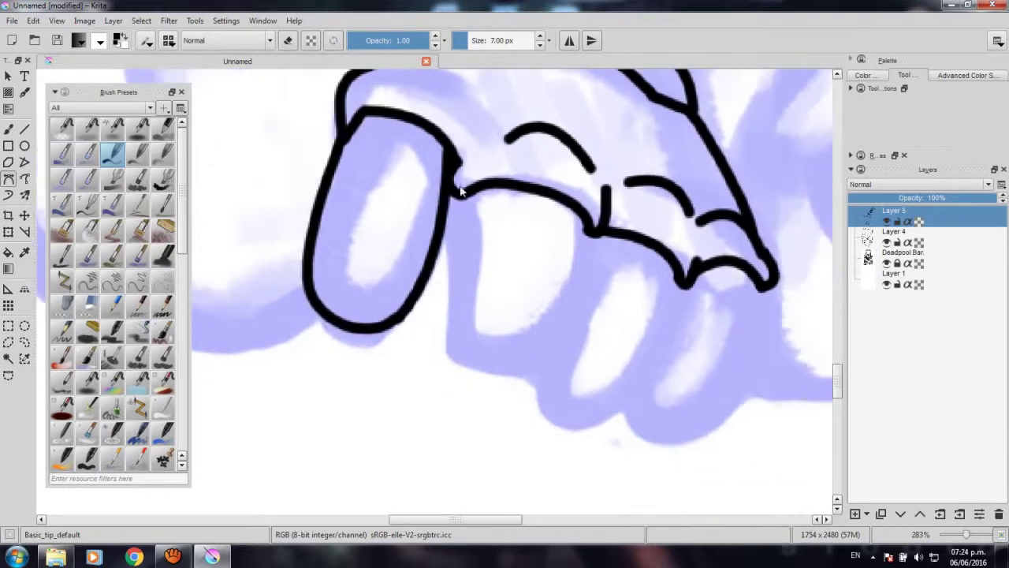
# Draw curved side lines down the next two fingers.
pyautogui.click(465, 193)
pyautogui.moveTo(465, 339); pyautogui.dragTo(440, 412)
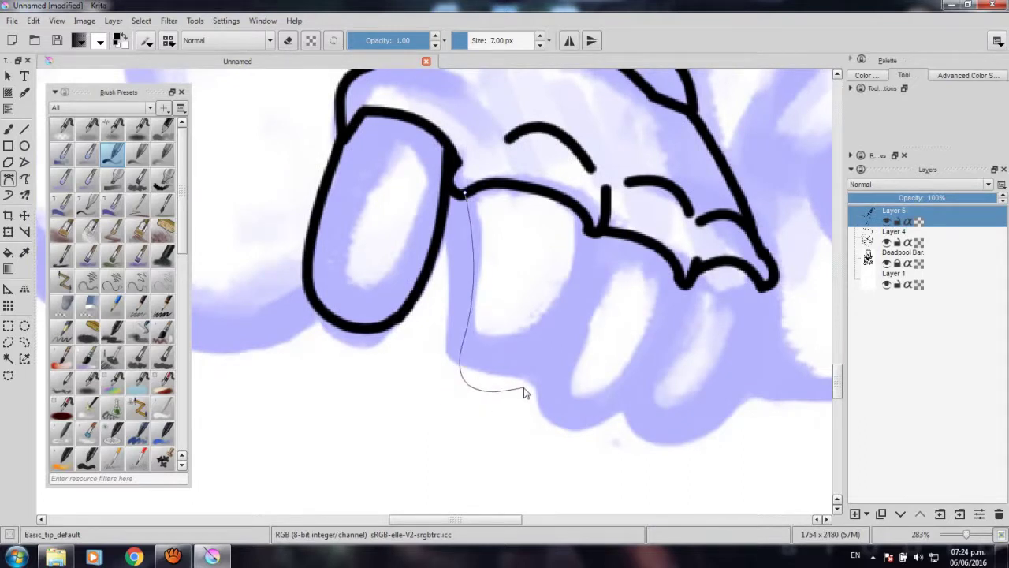
pyautogui.press('Return')
pyautogui.moveTo(569, 328); pyautogui.dragTo(488, 235)
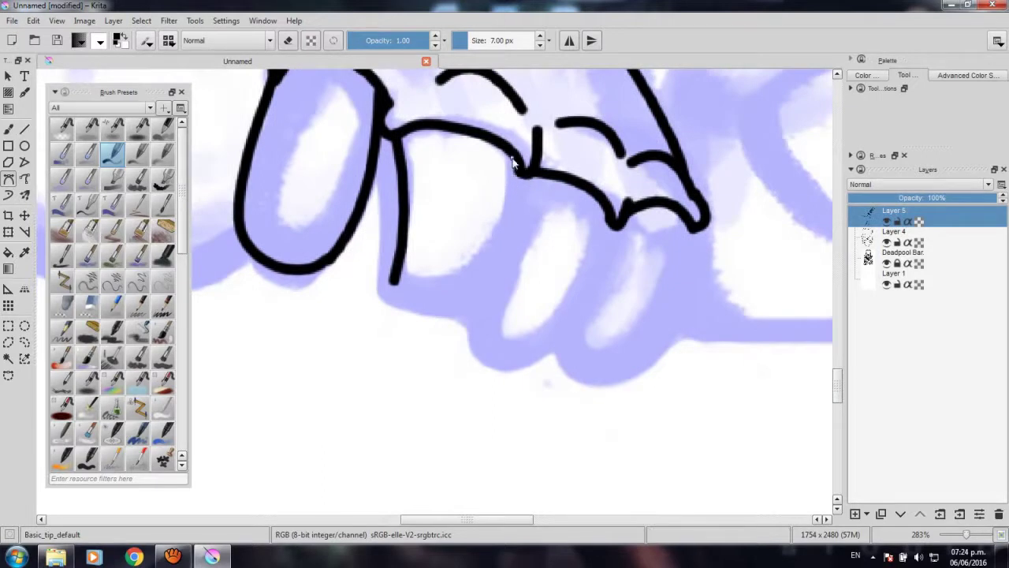
pyautogui.click(513, 160)
pyautogui.moveTo(470, 309); pyautogui.dragTo(415, 377)
pyautogui.press('Return')
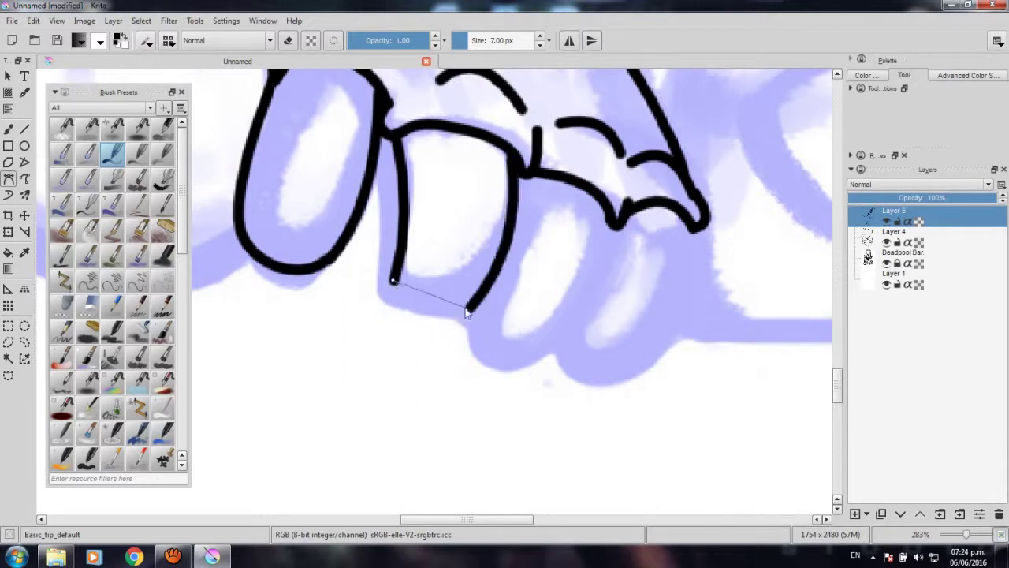
# Shape the fingertip, undoing two bad attempts and redrawing it rounded to the finger's side.
pyautogui.moveTo(416, 325); pyautogui.dragTo(447, 331)
pyautogui.press('Return')
pyautogui.hotkey('ctrl', 'z')
pyautogui.moveTo(471, 310); pyautogui.dragTo(552, 277)
pyautogui.press('Return')
pyautogui.hotkey('ctrl', 'z')
pyautogui.moveTo(392, 281); pyautogui.dragTo(387, 315)
pyautogui.doubleClick(413, 323)
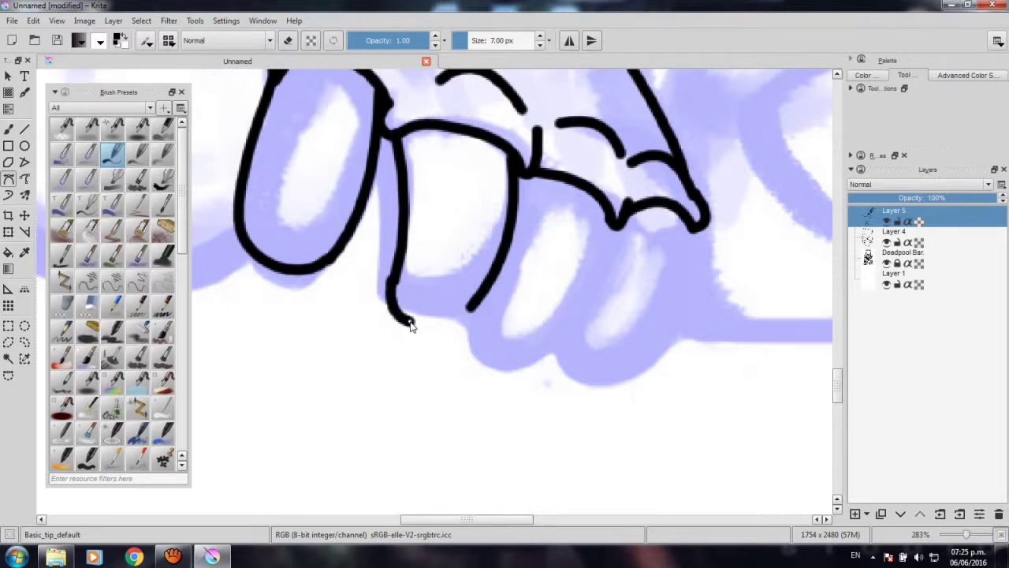
pyautogui.moveTo(468, 309); pyautogui.dragTo(489, 288)
pyautogui.doubleClick(489, 288)
# Outline the next finger's rounded tip and begin bending the last finger's curve.
pyautogui.moveTo(486, 335); pyautogui.dragTo(377, 316)
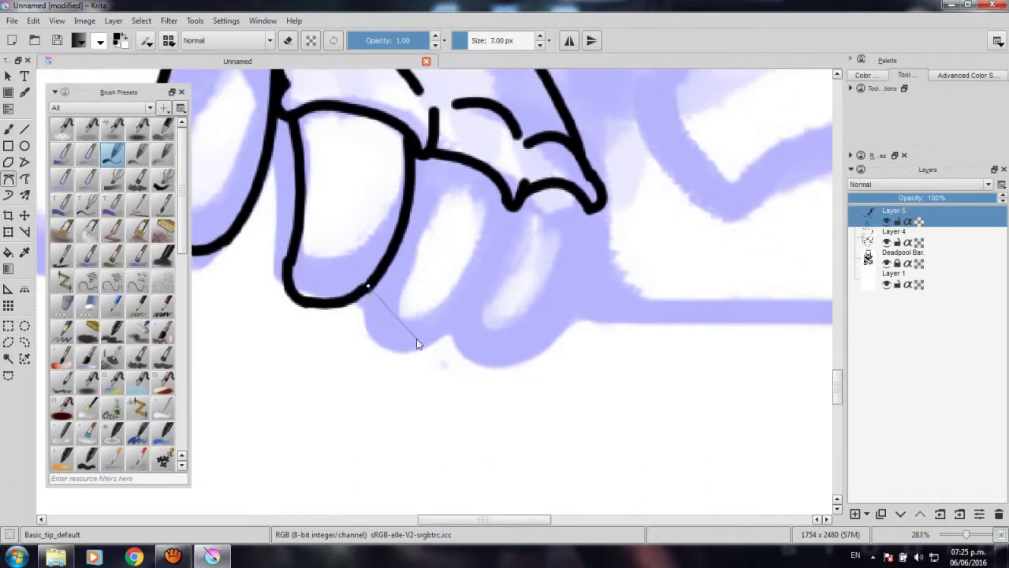
pyautogui.moveTo(426, 351); pyautogui.dragTo(491, 334)
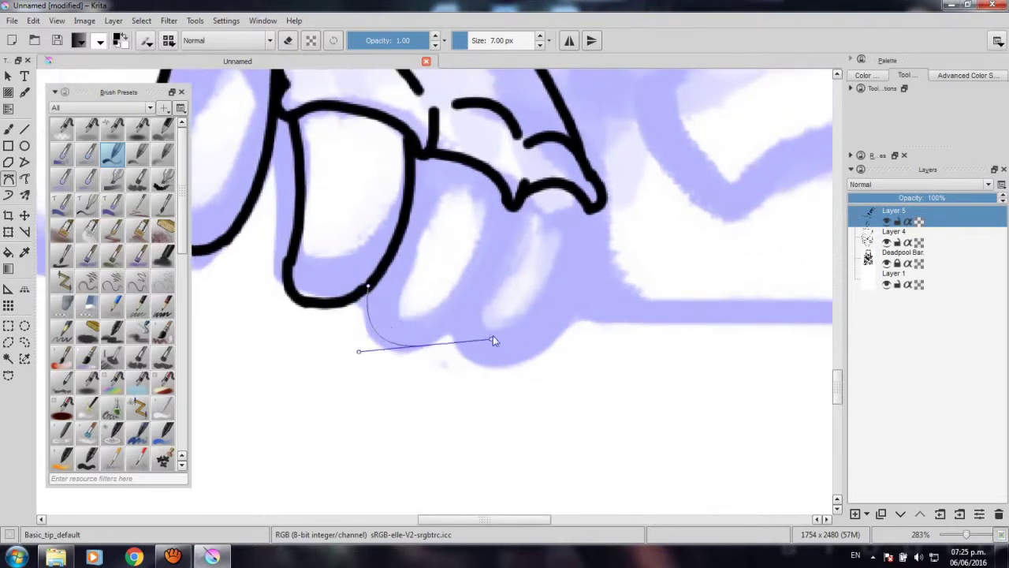
pyautogui.doubleClick(513, 207)
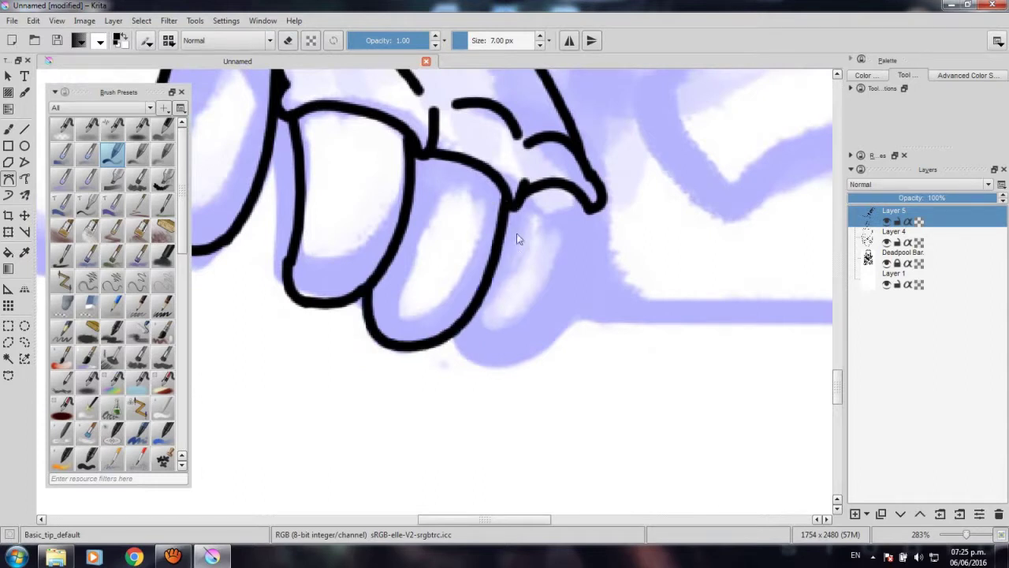
pyautogui.moveTo(509, 263); pyautogui.dragTo(479, 233)
pyautogui.click(423, 313)
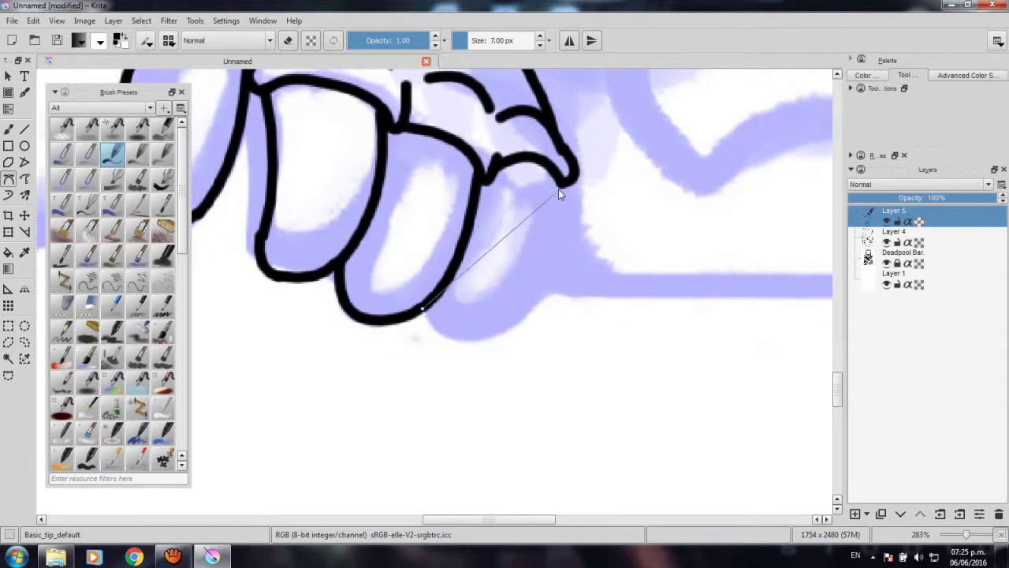
pyautogui.scroll(3, 564, 87)
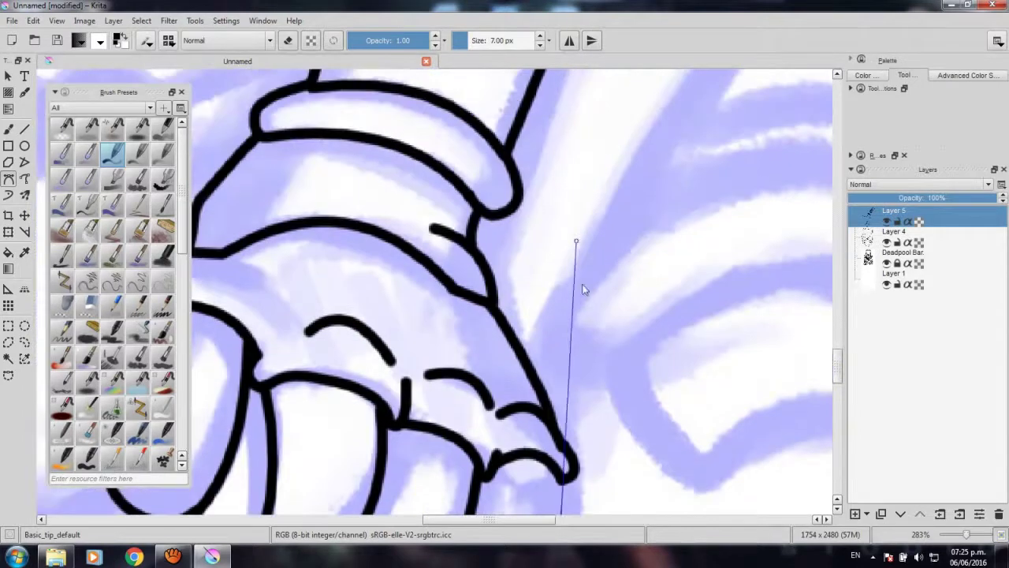
pyautogui.scroll(-2, 583, 355)
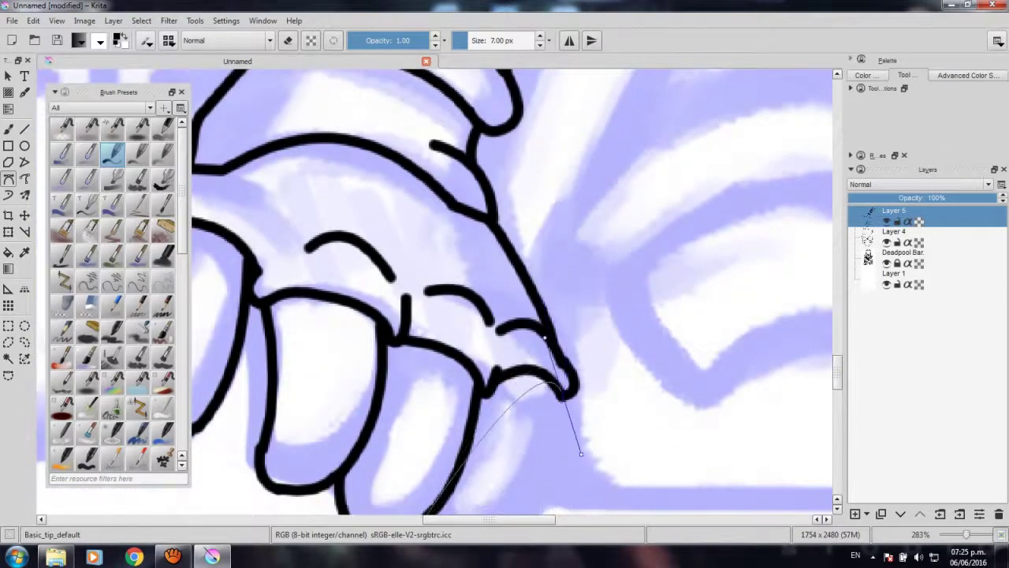
pyautogui.scroll(-3, 578, 189)
pyautogui.moveTo(580, 173)
pyautogui.mouseDown()
pyautogui.moveTo(570, 99)
pyautogui.moveTo(618, 81)
pyautogui.mouseUp()
pyautogui.scroll(2, 572, 79)
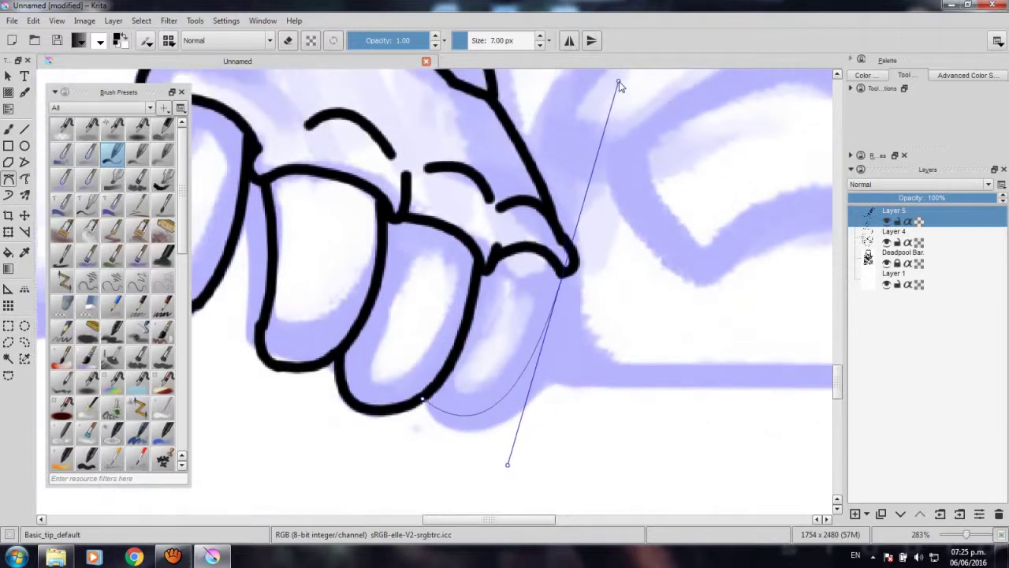
# Finish the last finger outline, zoom out to check the figure, then draw the shoe's sole line.
pyautogui.press('Return')
pyautogui.scroll(-1, 546, 376)
pyautogui.scroll(-5, 545, 375)
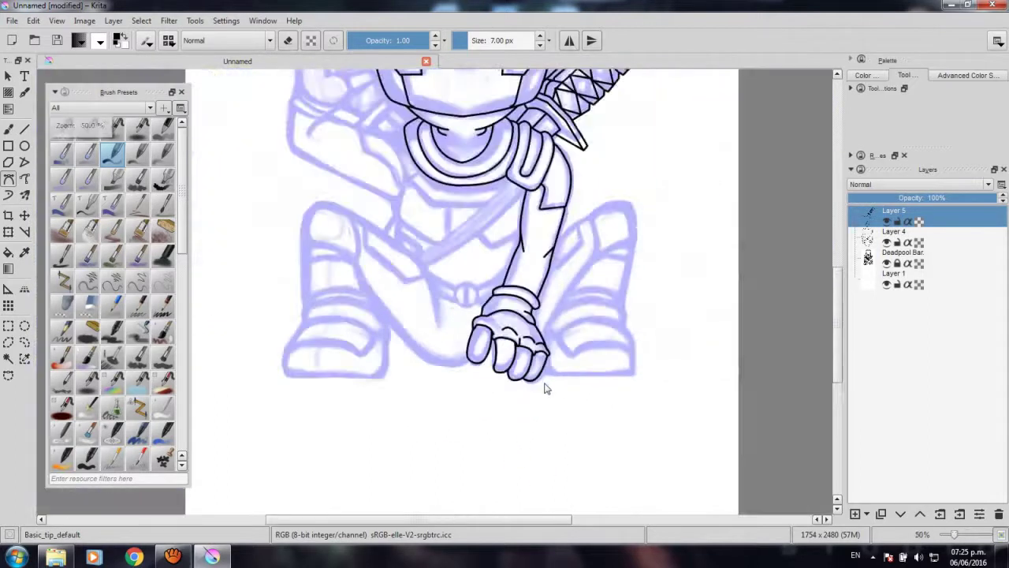
pyautogui.scroll(-2, 551, 410)
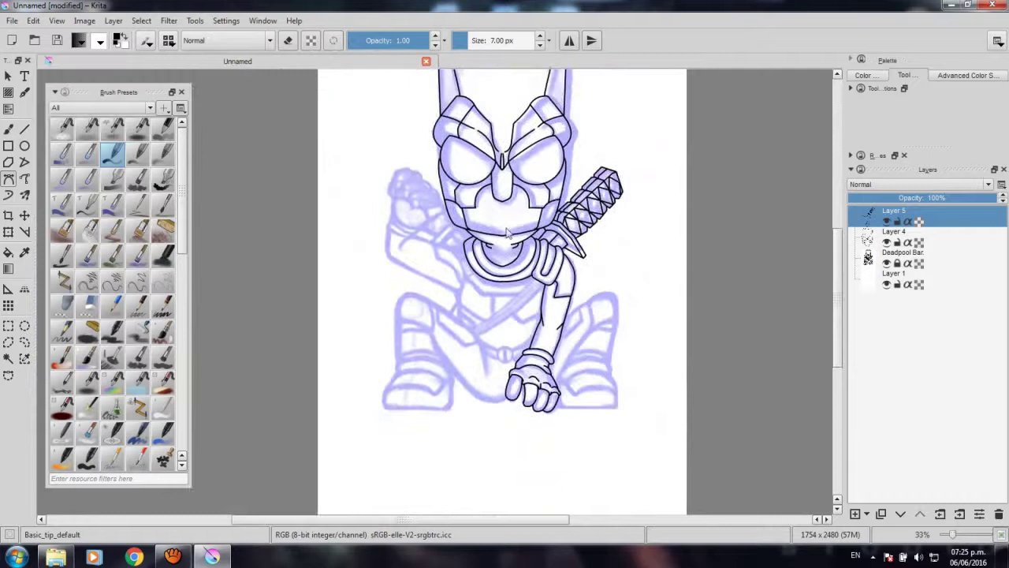
pyautogui.scroll(1, 507, 231)
pyautogui.scroll(1, 507, 232)
pyautogui.scroll(2, 493, 351)
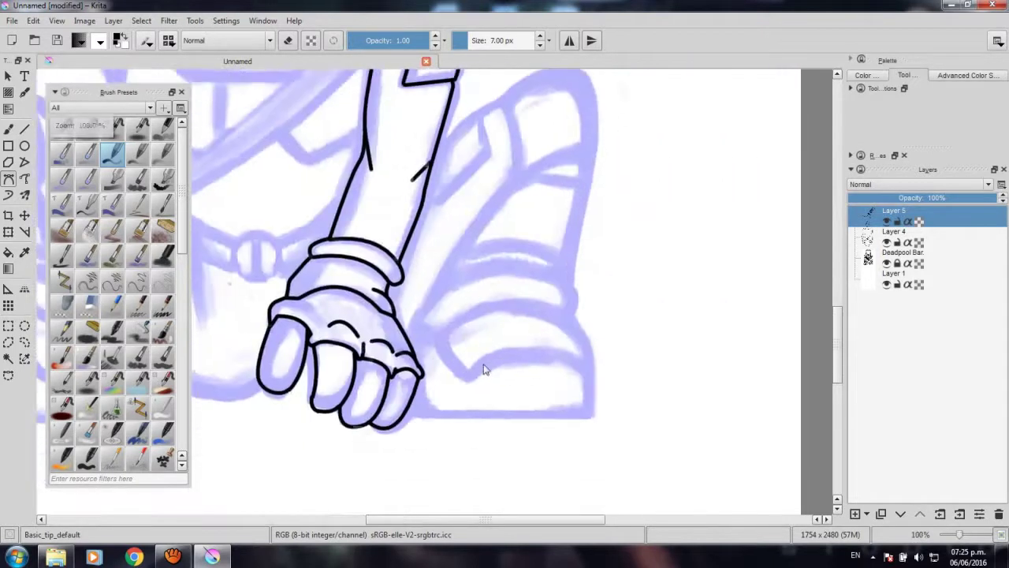
pyautogui.scroll(1, 426, 449)
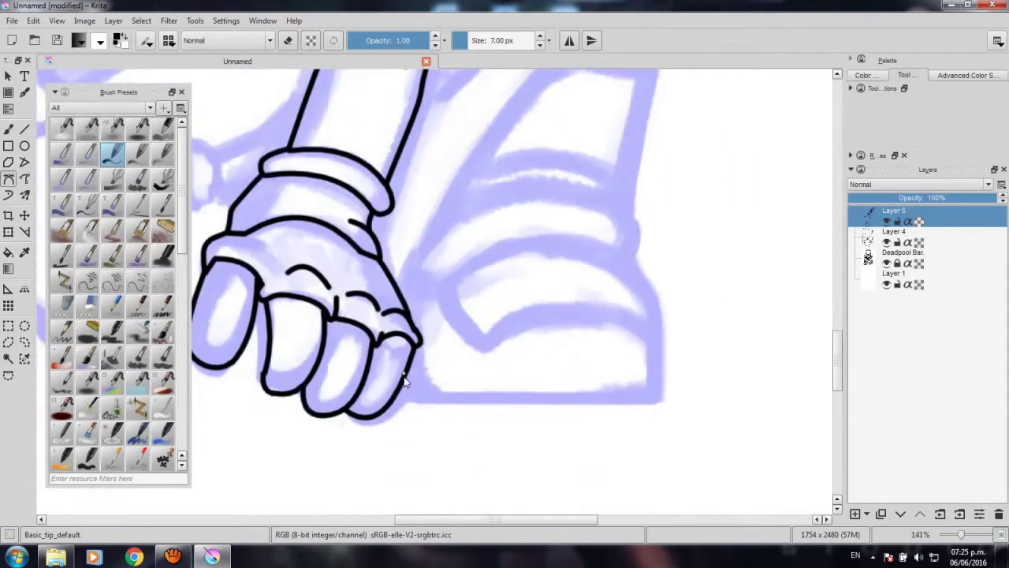
pyautogui.moveTo(403, 374)
pyautogui.mouseDown()
pyautogui.moveTo(422, 399)
pyautogui.moveTo(658, 407)
pyautogui.moveTo(668, 385)
pyautogui.moveTo(659, 360)
pyautogui.moveTo(652, 385)
pyautogui.moveTo(662, 387)
pyautogui.moveTo(424, 379)
pyautogui.moveTo(619, 382)
pyautogui.moveTo(441, 384)
pyautogui.moveTo(410, 367)
pyautogui.moveTo(413, 351)
pyautogui.mouseUp()
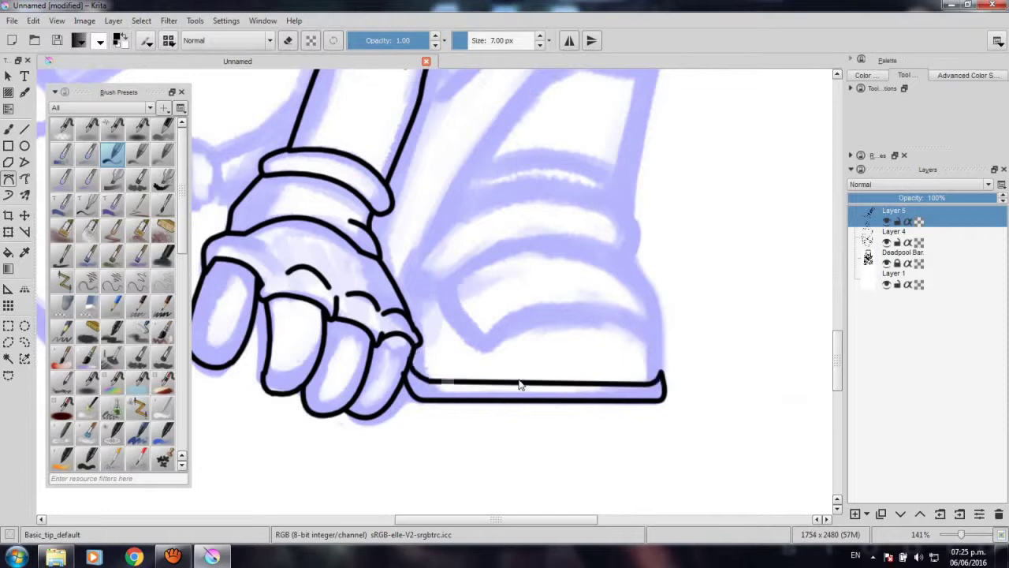
# Ink the rounded toe cap curving from the sole's end back toward the hand.
pyautogui.scroll(2, 457, 412)
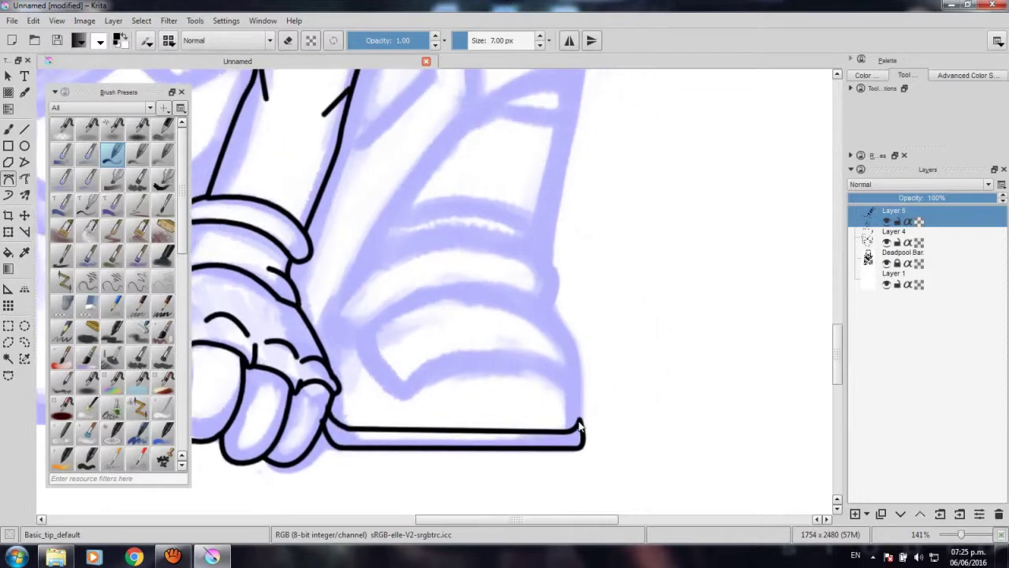
pyautogui.moveTo(556, 366)
pyautogui.mouseDown()
pyautogui.moveTo(514, 347)
pyautogui.moveTo(529, 350)
pyautogui.mouseUp()
pyautogui.moveTo(399, 388); pyautogui.dragTo(372, 444)
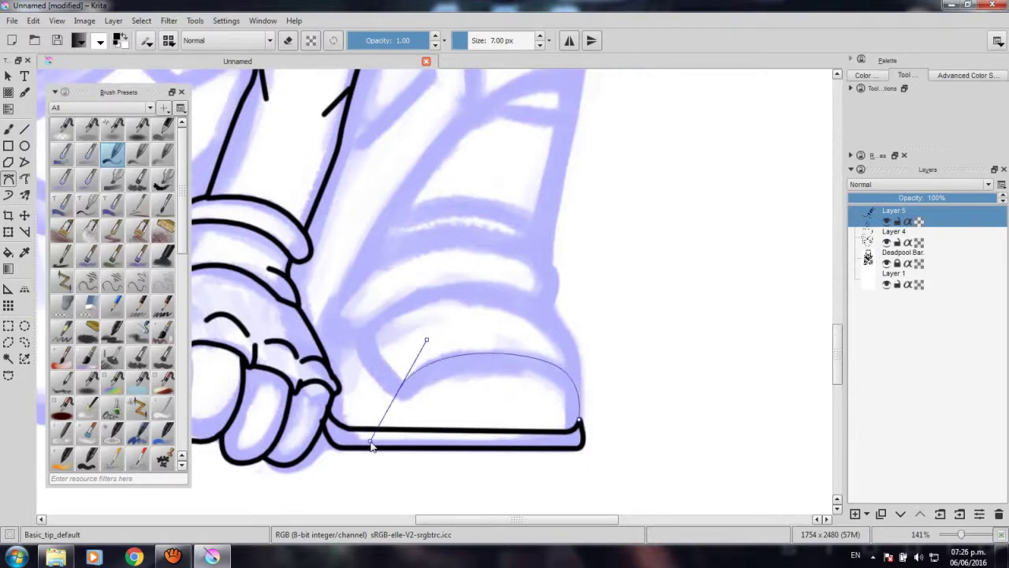
pyautogui.press('Return')
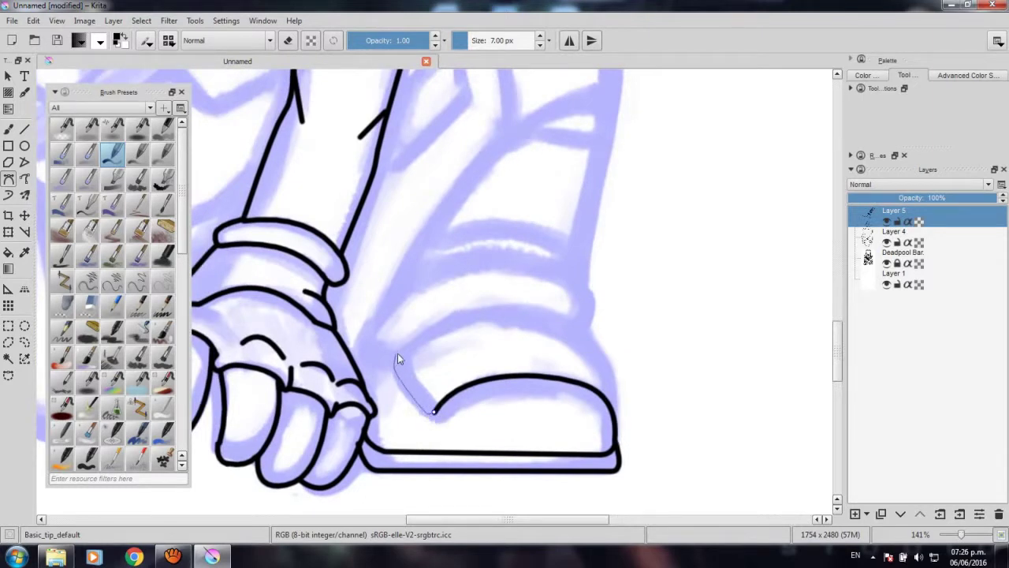
# Ink the shoe's upper edge as a higher curved arc.
pyautogui.moveTo(583, 332); pyautogui.dragTo(686, 399)
pyautogui.press('Return')
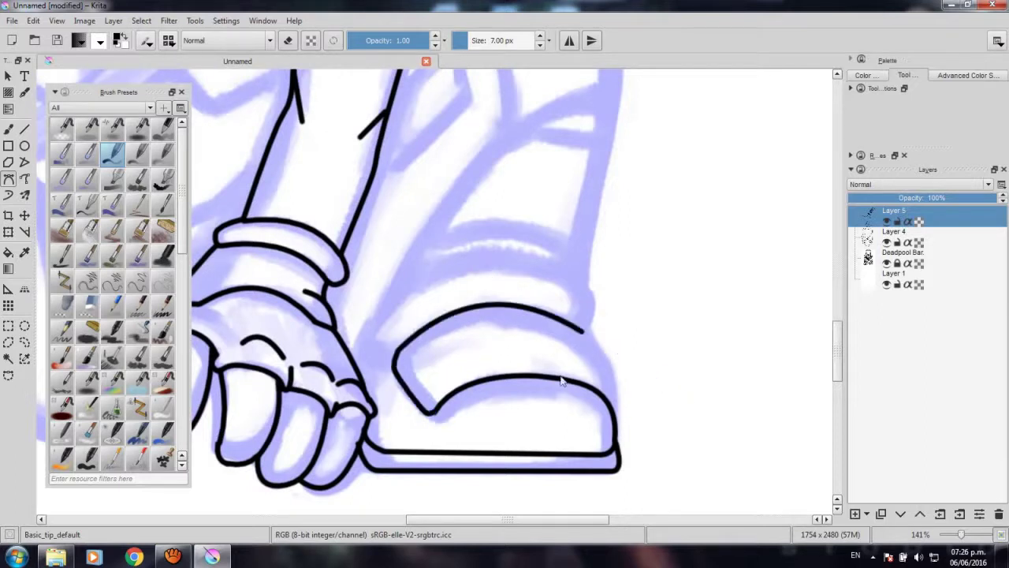
pyautogui.scroll(2, 562, 381)
pyautogui.scroll(1, 585, 357)
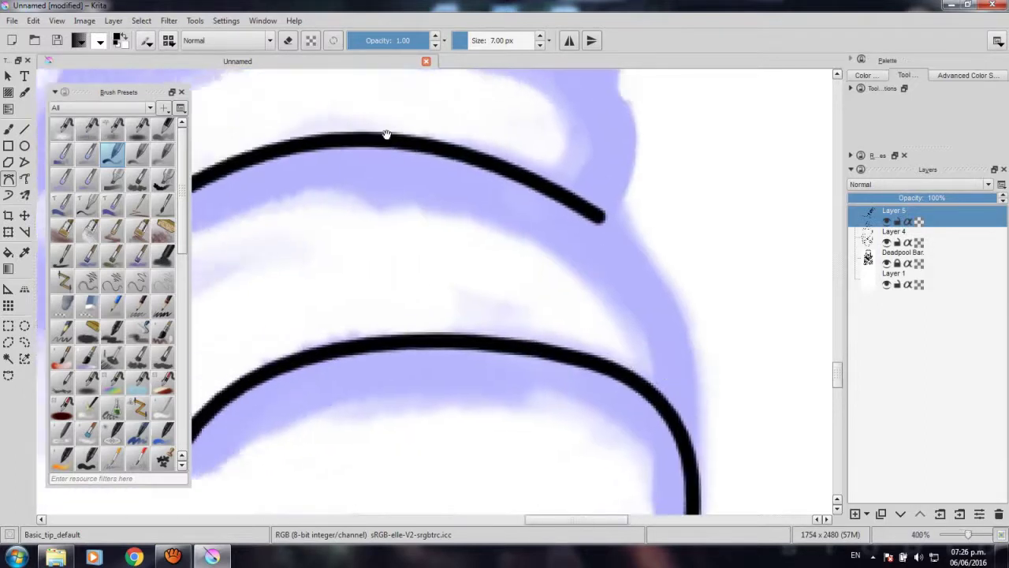
pyautogui.scroll(-3, 387, 134)
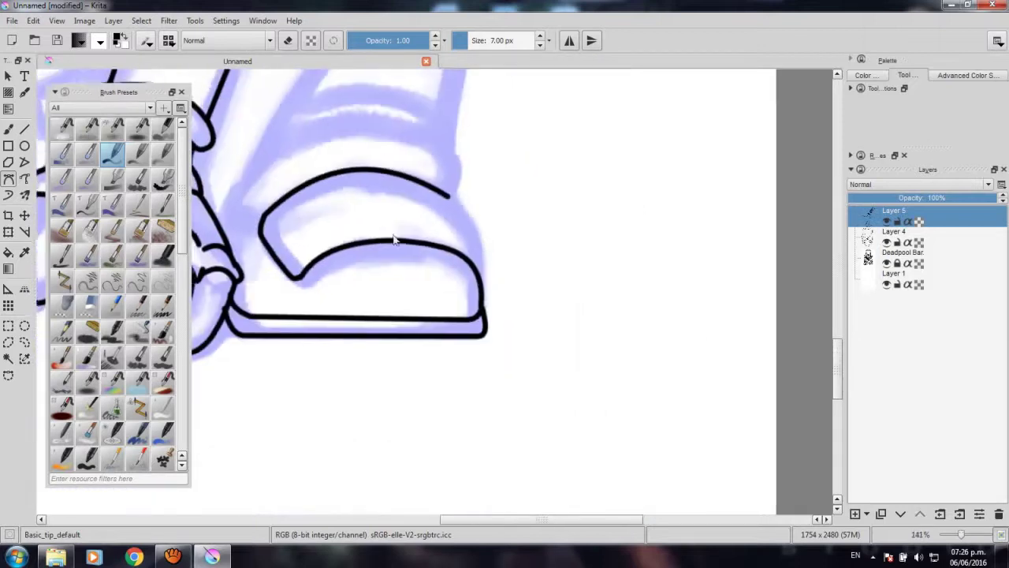
pyautogui.scroll(1, 394, 240)
pyautogui.scroll(1, 459, 282)
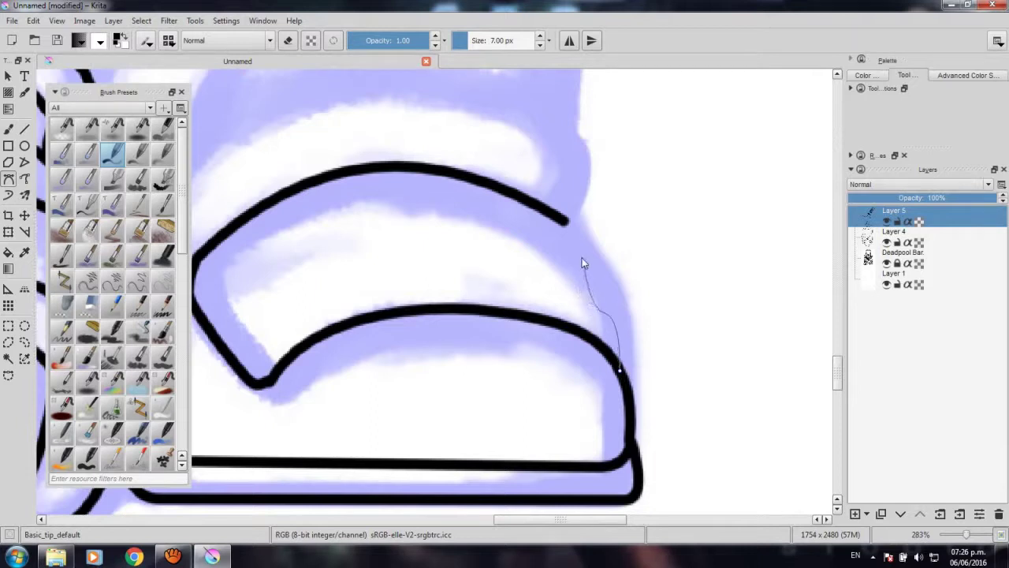
# Ink the toe cap's right edge and the inner line curving across it.
pyautogui.moveTo(566, 223); pyautogui.dragTo(548, 213)
pyautogui.press('Return')
pyautogui.moveTo(520, 249); pyautogui.dragTo(677, 340)
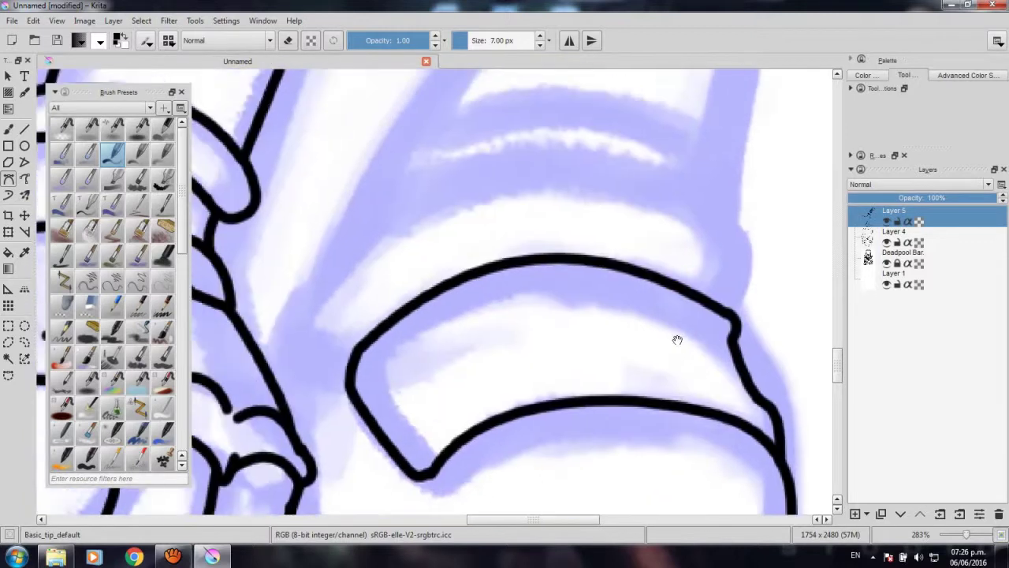
pyautogui.click(753, 398)
pyautogui.moveTo(427, 438)
pyautogui.mouseDown()
pyautogui.moveTo(415, 539)
pyautogui.moveTo(329, 457)
pyautogui.mouseUp()
pyautogui.press('Return')
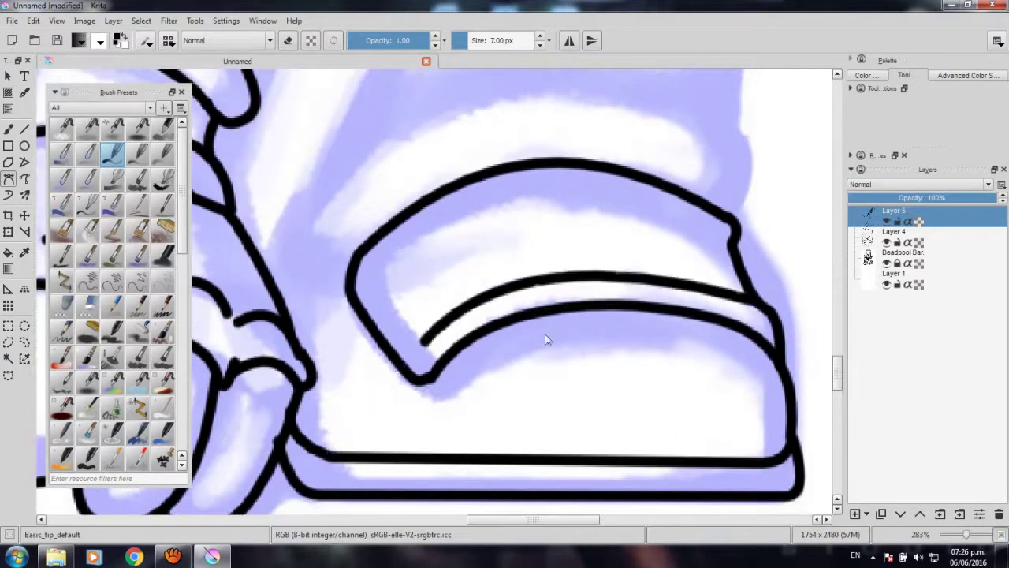
# Ink the upper line running along the top of the toe-cap band.
pyautogui.moveTo(701, 238); pyautogui.dragTo(685, 313)
pyautogui.click(705, 322)
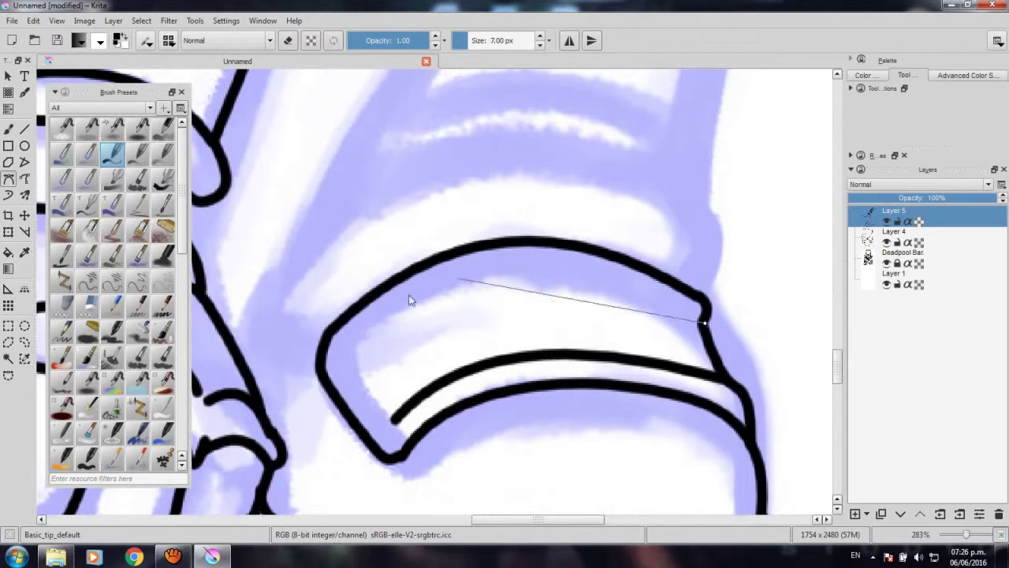
pyautogui.moveTo(351, 341)
pyautogui.mouseDown()
pyautogui.moveTo(310, 444)
pyautogui.moveTo(204, 410)
pyautogui.moveTo(207, 374)
pyautogui.mouseUp()
pyautogui.scroll(-3, 236, 426)
pyautogui.press('Return')
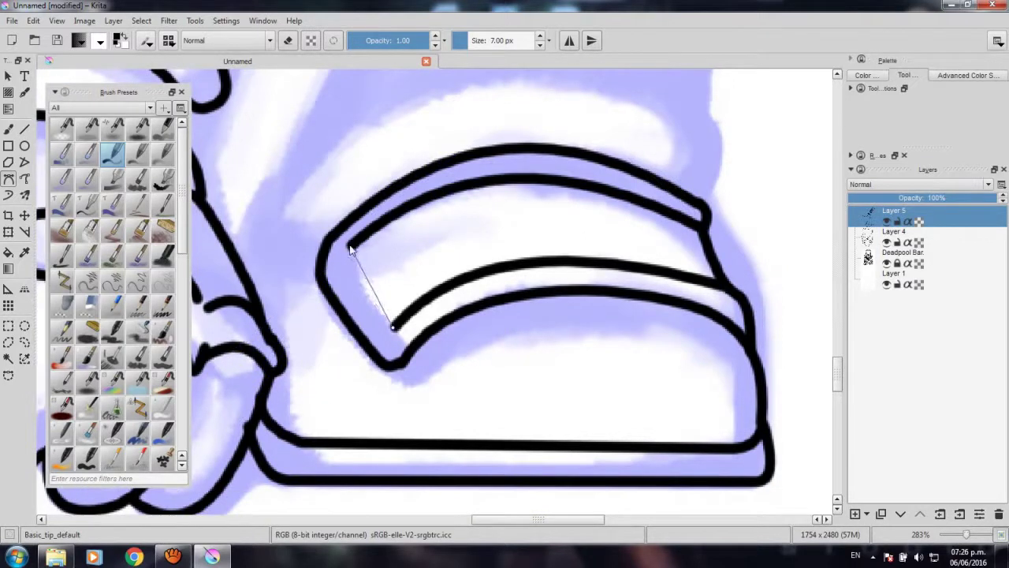
# Curve the band's left end to close the toe-cap band, then zoom out to the whole figure.
pyautogui.moveTo(349, 245); pyautogui.dragTo(352, 212)
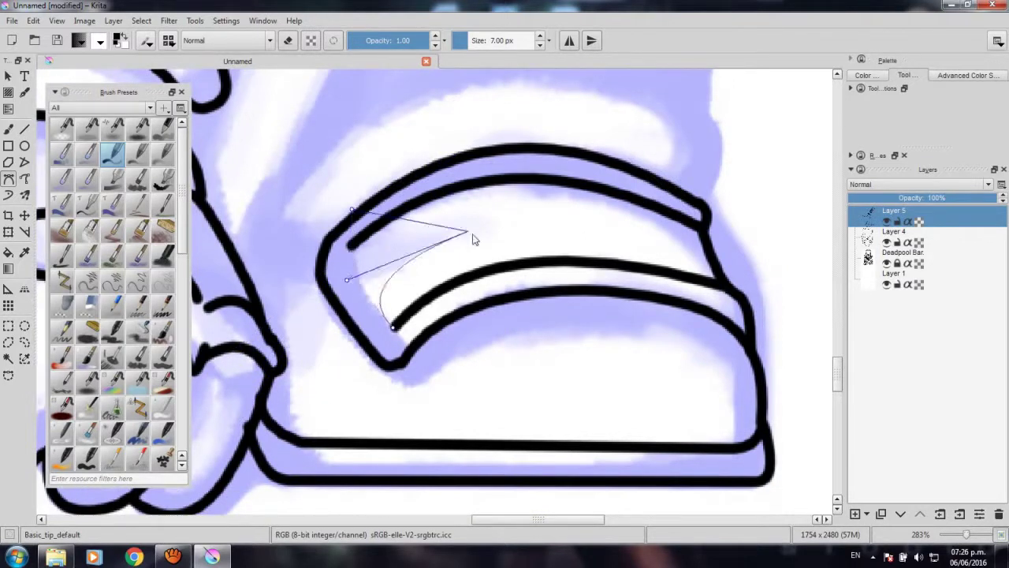
pyautogui.moveTo(357, 272); pyautogui.dragTo(333, 282)
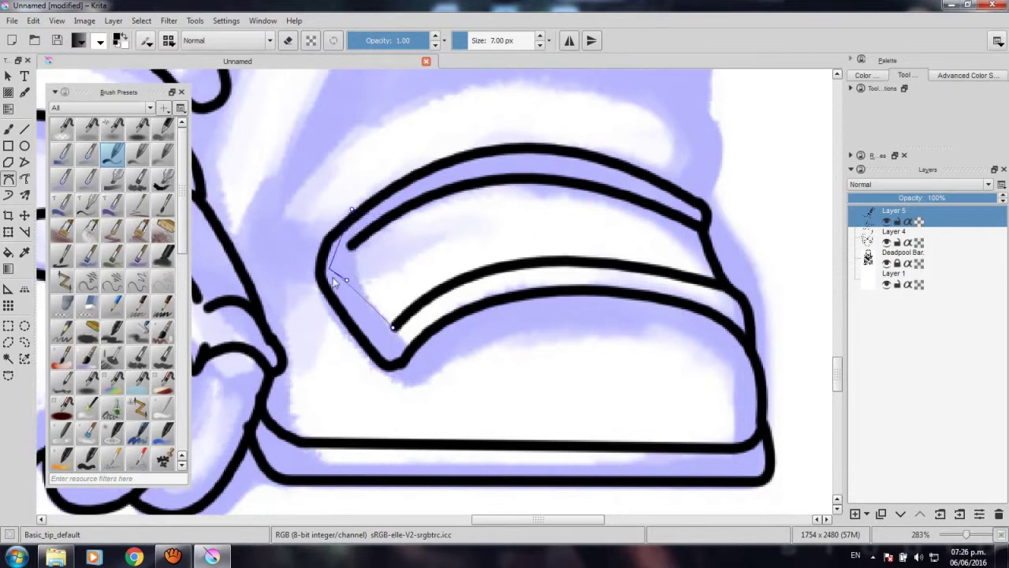
pyautogui.press('BackSpace')
pyautogui.press('Return')
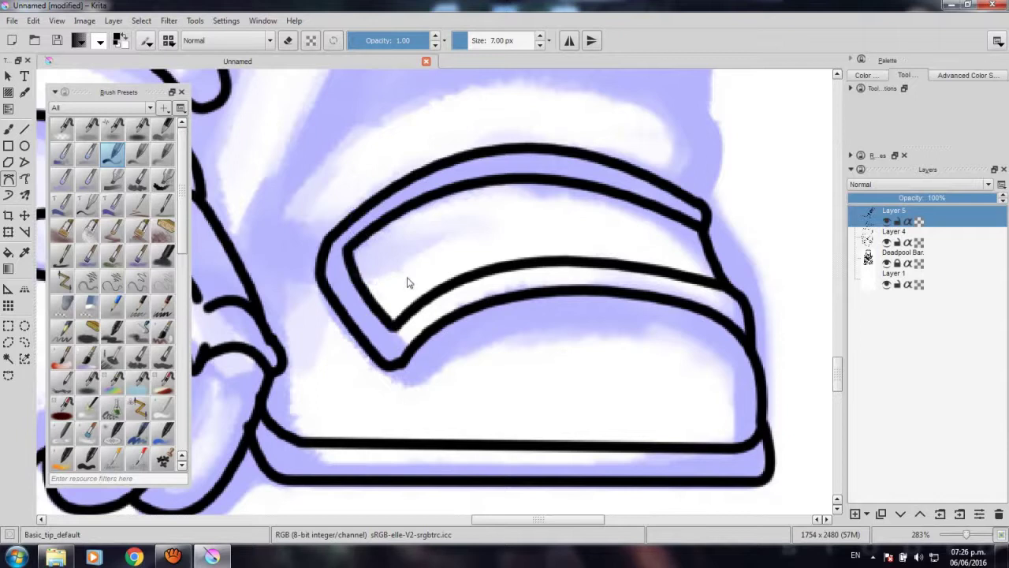
pyautogui.scroll(-3, 408, 281)
pyautogui.scroll(4, 533, 337)
pyautogui.scroll(-1, 477, 315)
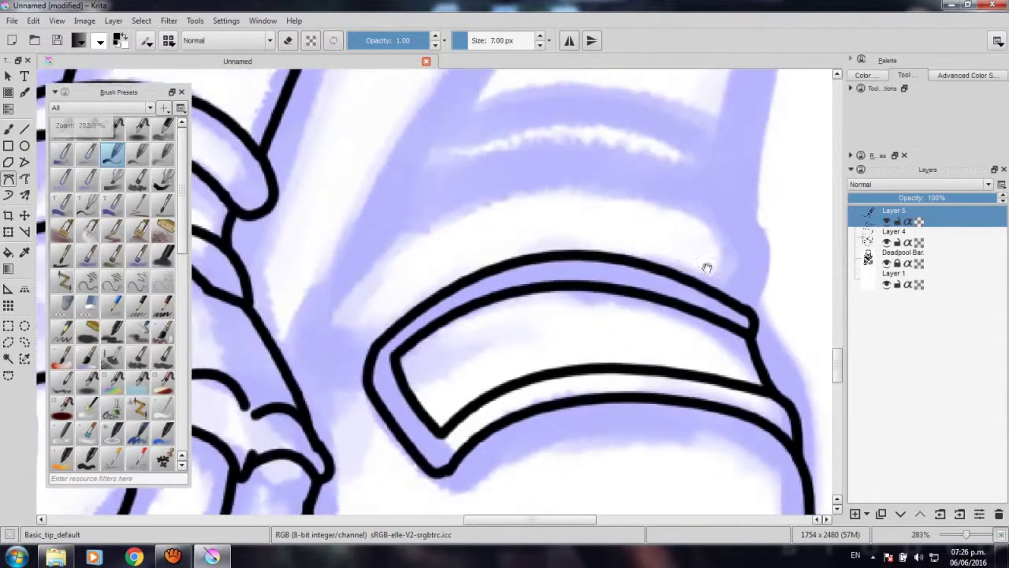
pyautogui.scroll(-3, 608, 316)
pyautogui.scroll(-2, 608, 315)
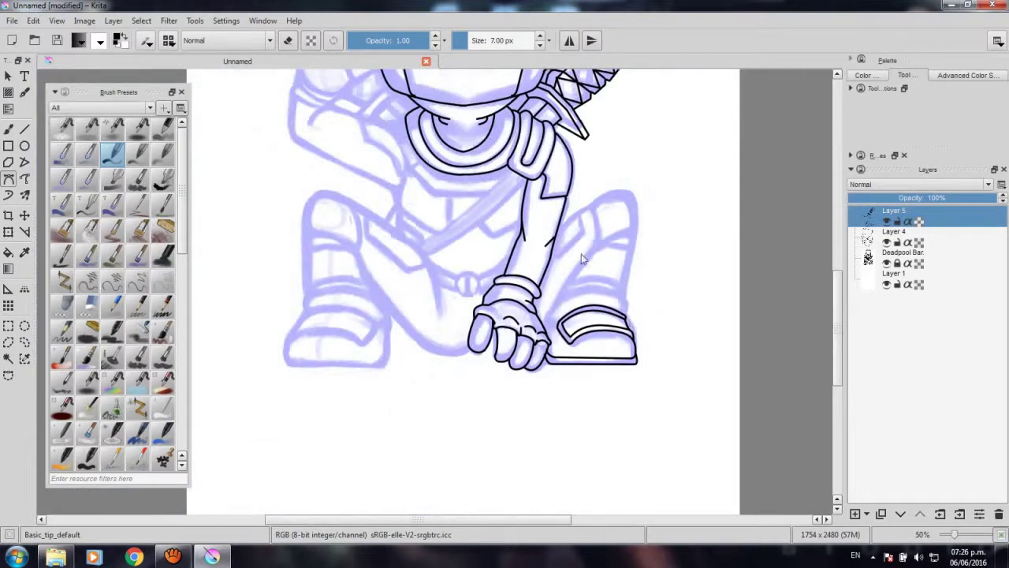
pyautogui.scroll(4, 553, 309)
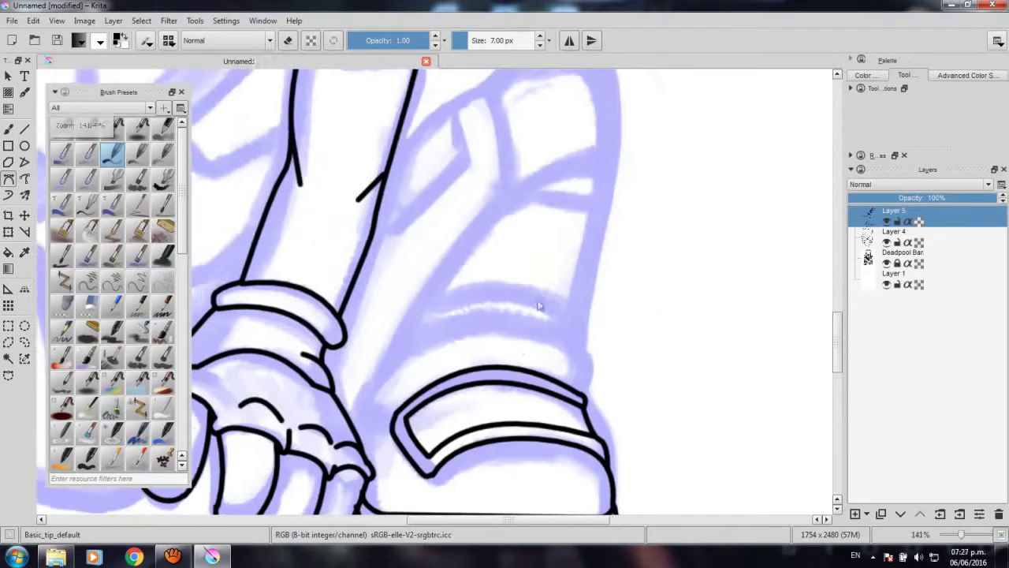
pyautogui.scroll(-1, 551, 303)
pyautogui.press('-')
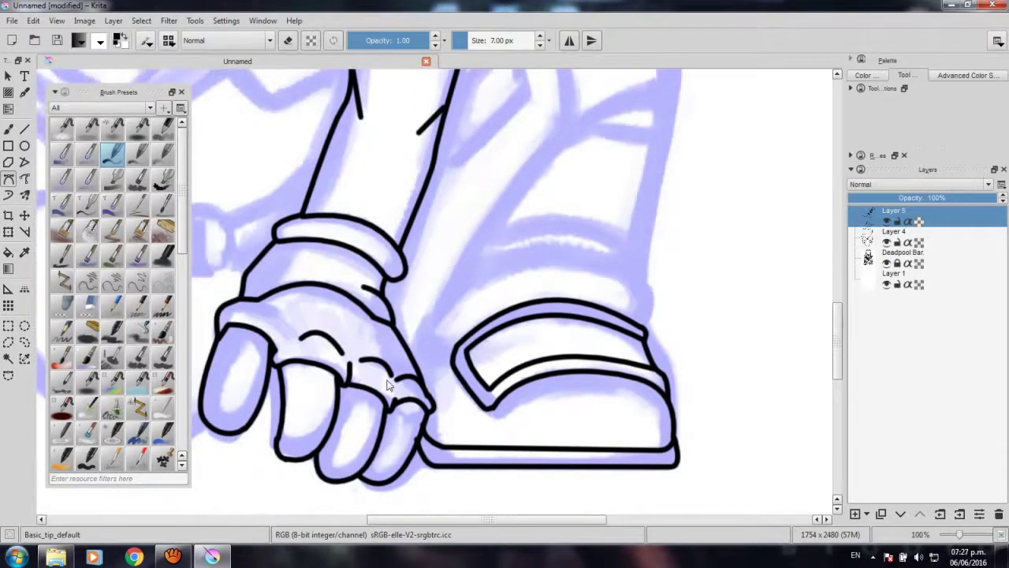
pyautogui.press('-')
pyautogui.press('-')
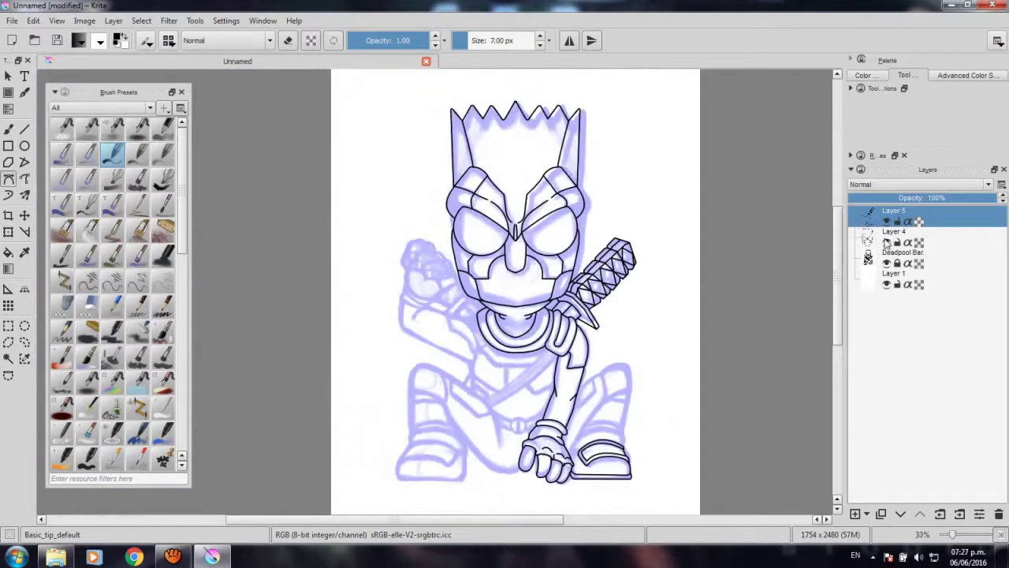
# Toggle Layer 4's visibility on and off to compare the head line art.
pyautogui.click(887, 242)
pyautogui.click(887, 242)
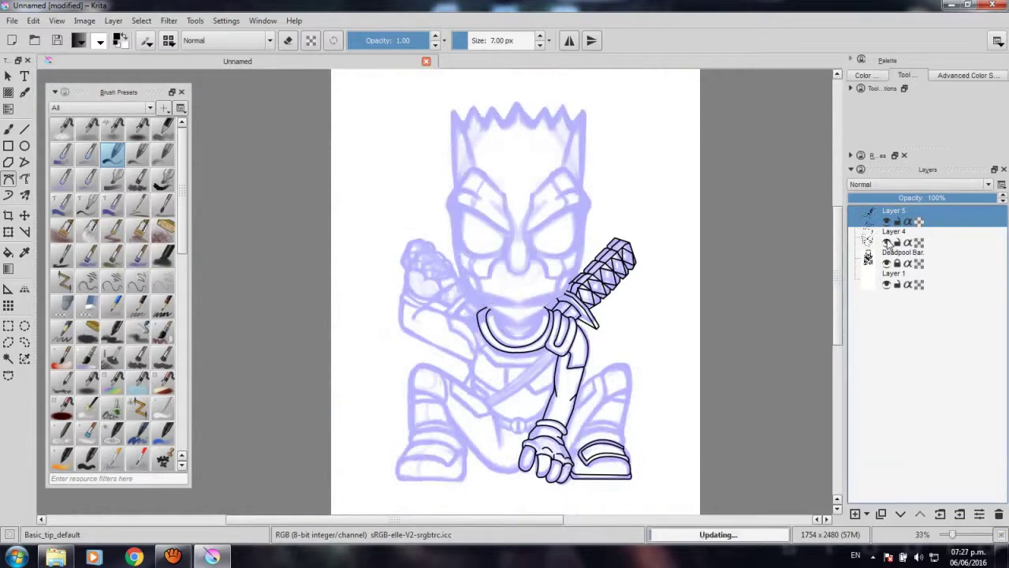
pyautogui.click(887, 243)
pyautogui.scroll(4, 513, 170)
pyautogui.scroll(-1, 513, 170)
pyautogui.scroll(-1, 599, 273)
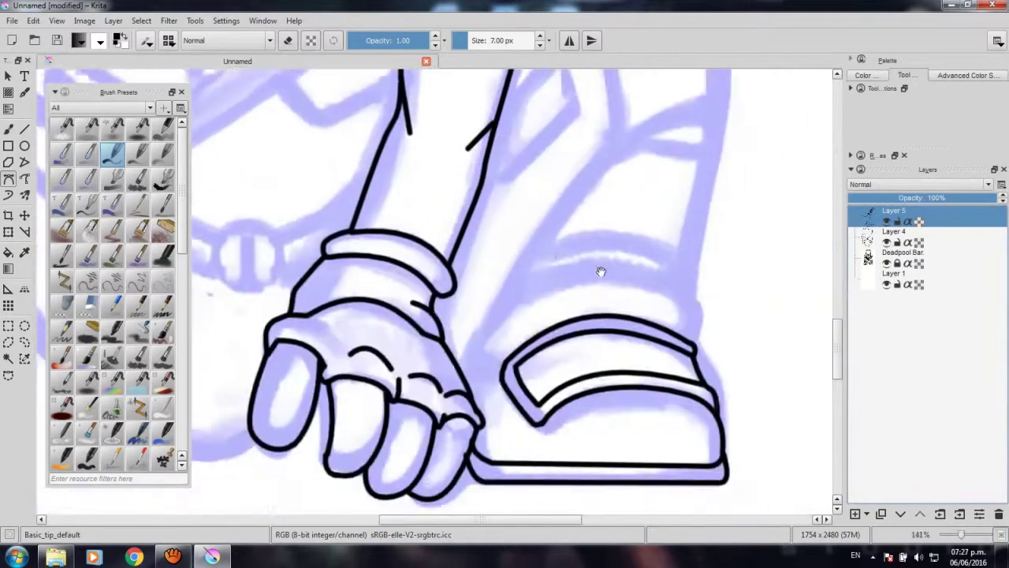
pyautogui.scroll(1, 693, 394)
pyautogui.scroll(2, 695, 383)
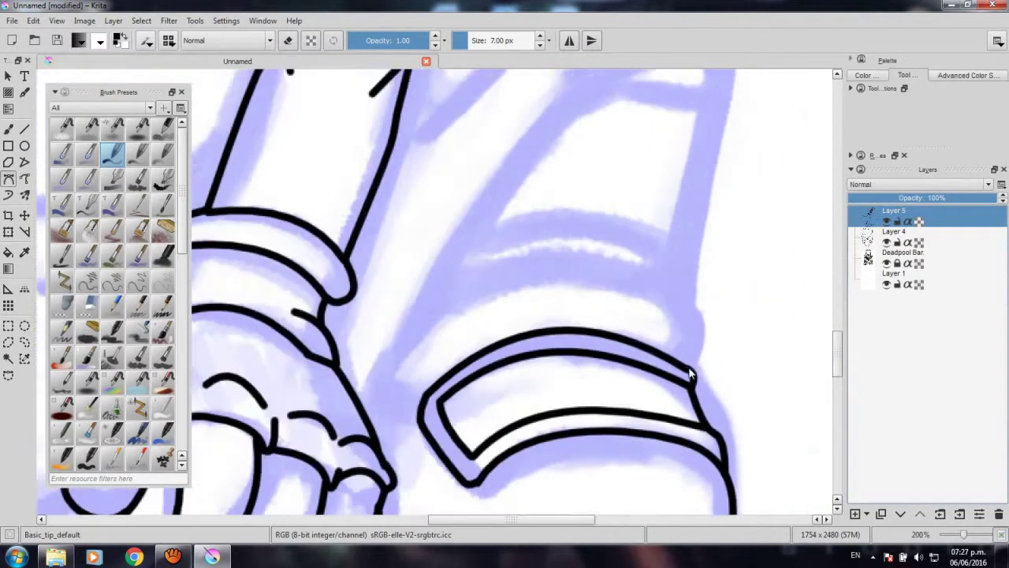
# Ink the boot's outer outline above the toe cap, sweeping left toward the hand.
pyautogui.moveTo(689, 369); pyautogui.dragTo(687, 300)
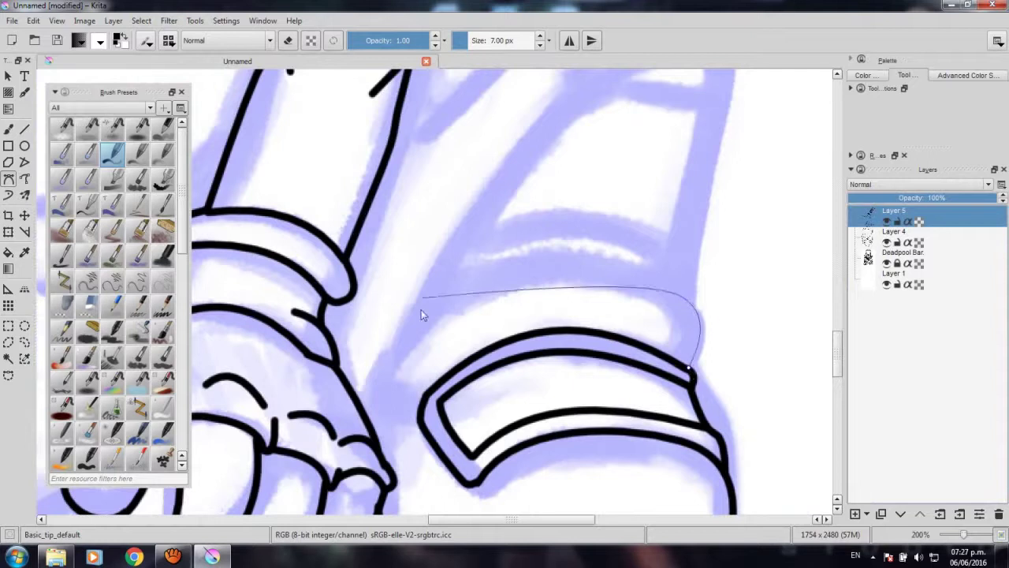
pyautogui.moveTo(383, 365)
pyautogui.mouseDown()
pyautogui.moveTo(350, 431)
pyautogui.moveTo(284, 473)
pyautogui.mouseUp()
pyautogui.scroll(-2, 358, 426)
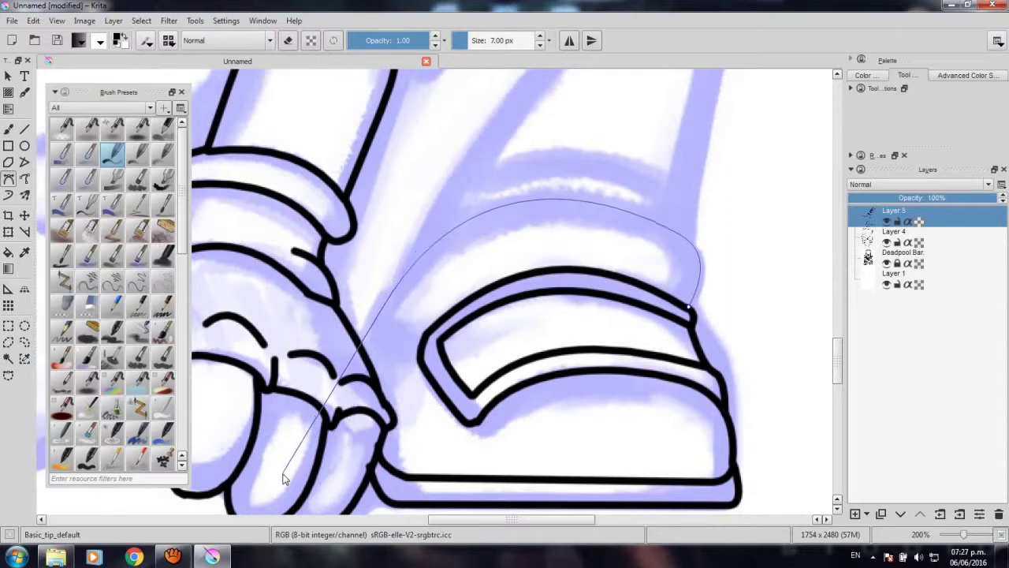
pyautogui.press('Return')
pyautogui.press('-')
pyautogui.scroll(1, 440, 370)
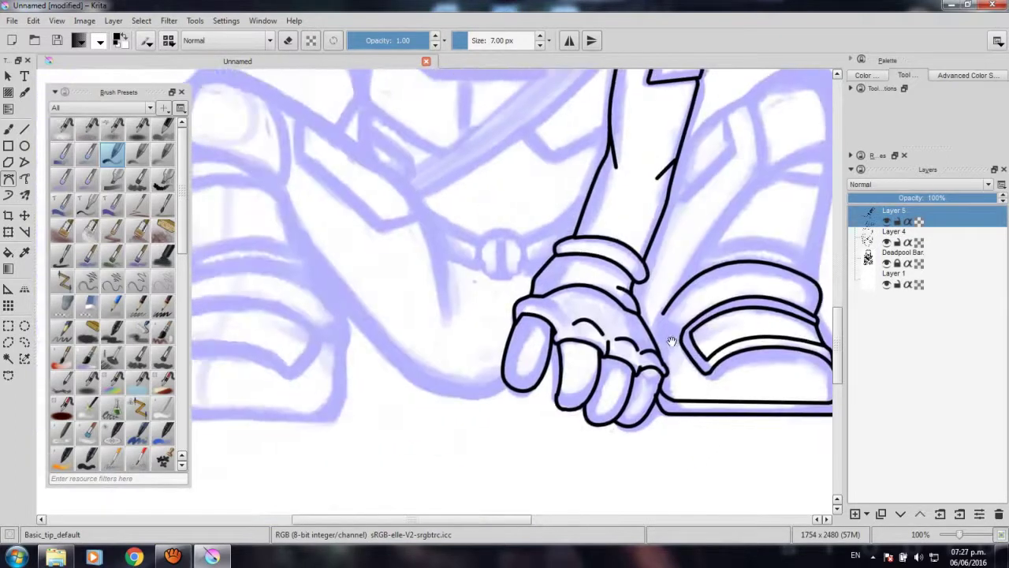
pyautogui.scroll(2, 571, 332)
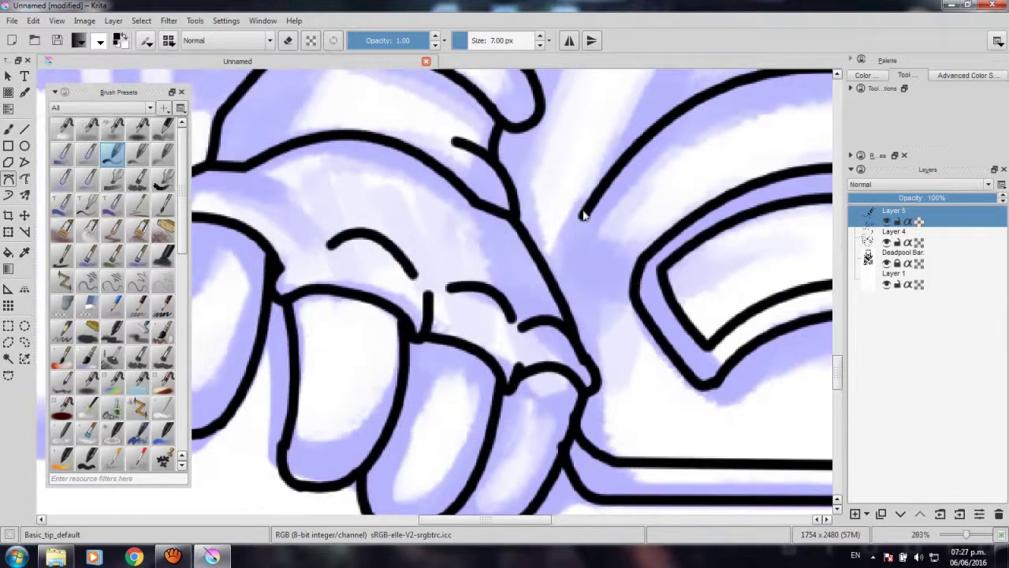
# Ink the hooked curve joining the boot outline into the toe-cap band.
pyautogui.click(581, 214)
pyautogui.click(550, 274)
pyautogui.moveTo(569, 340); pyautogui.dragTo(699, 253)
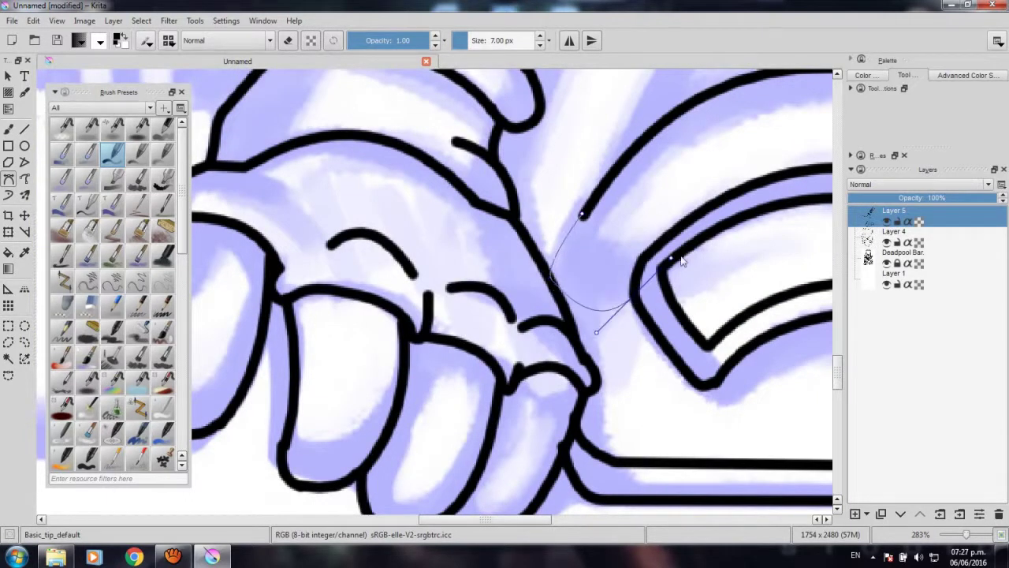
pyautogui.moveTo(699, 254); pyautogui.dragTo(706, 249)
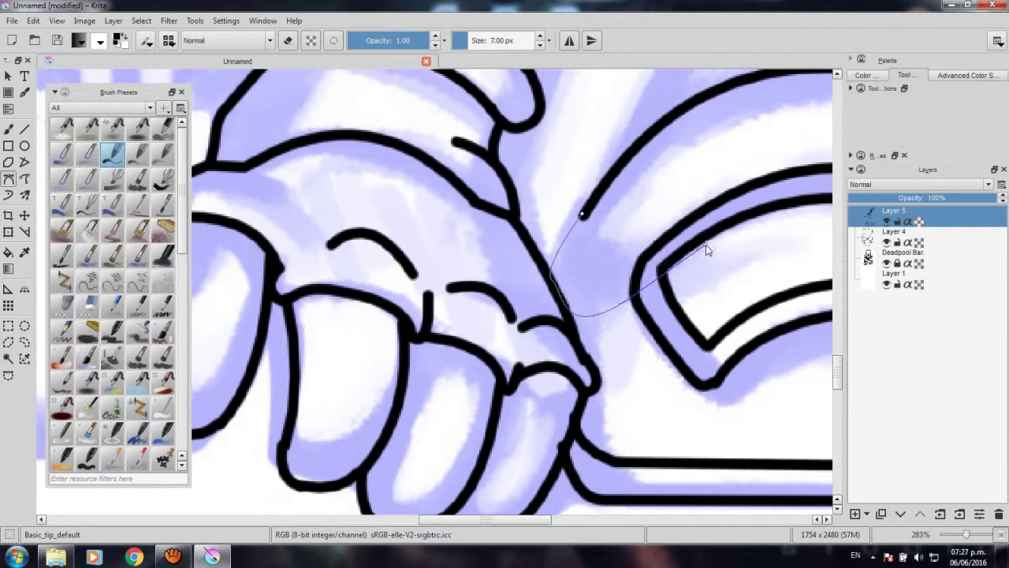
pyautogui.doubleClick(707, 249)
pyautogui.scroll(-5, 706, 249)
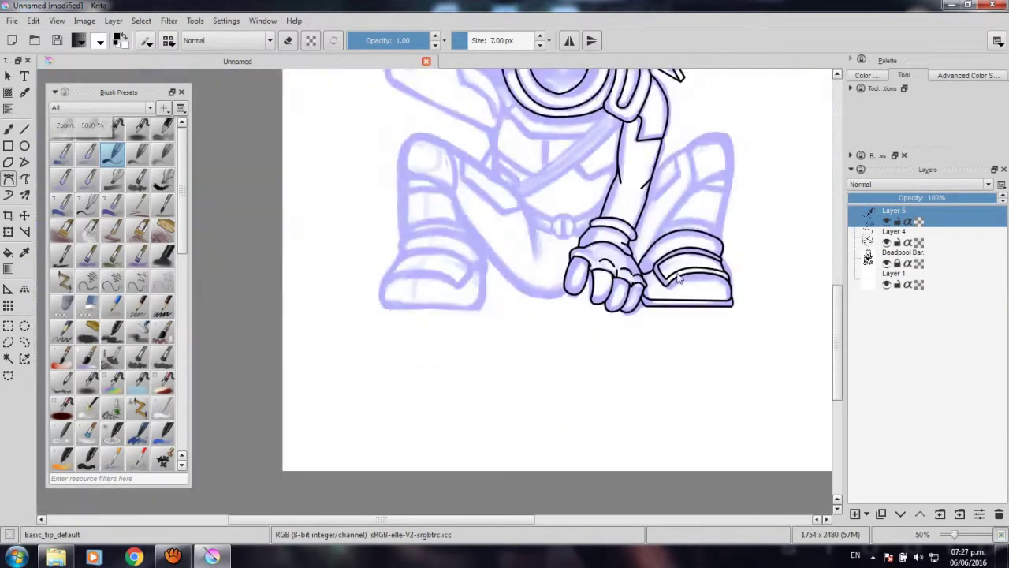
pyautogui.scroll(1, 623, 339)
pyautogui.scroll(1, 552, 395)
pyautogui.scroll(1, 536, 410)
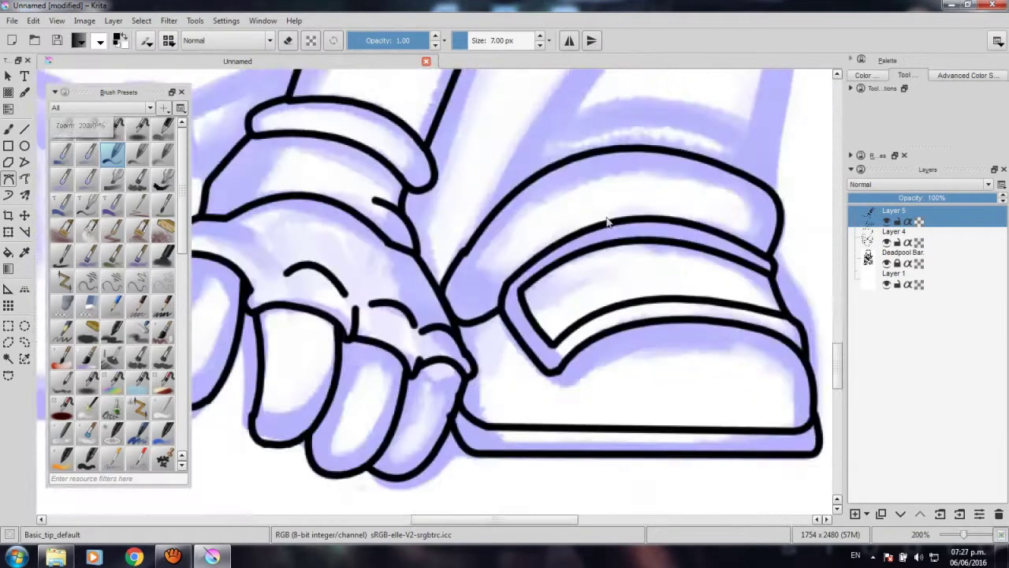
pyautogui.scroll(1, 535, 411)
pyautogui.scroll(-4, 535, 411)
pyautogui.scroll(1, 526, 448)
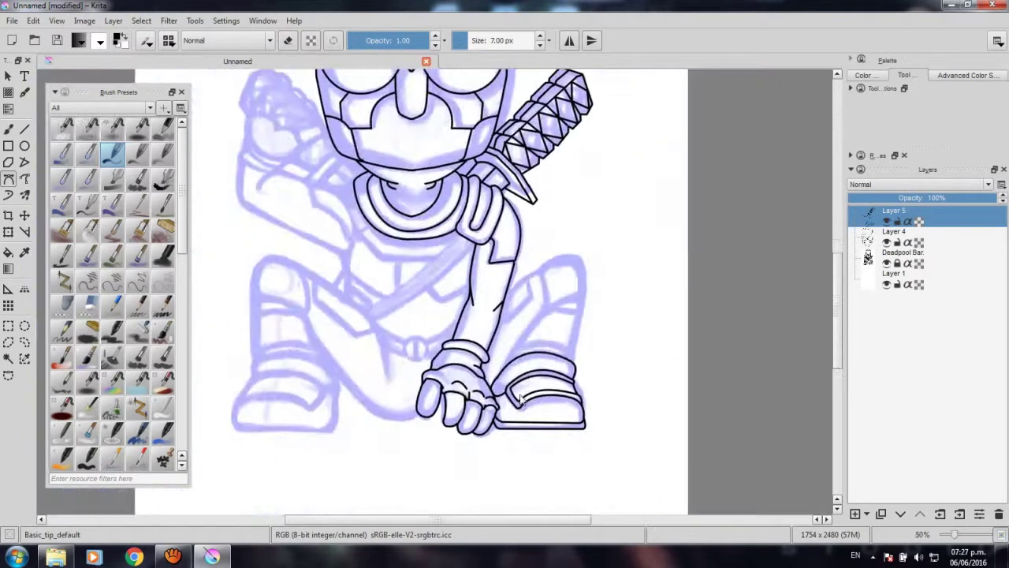
pyautogui.scroll(2, 526, 448)
pyautogui.scroll(2, 586, 354)
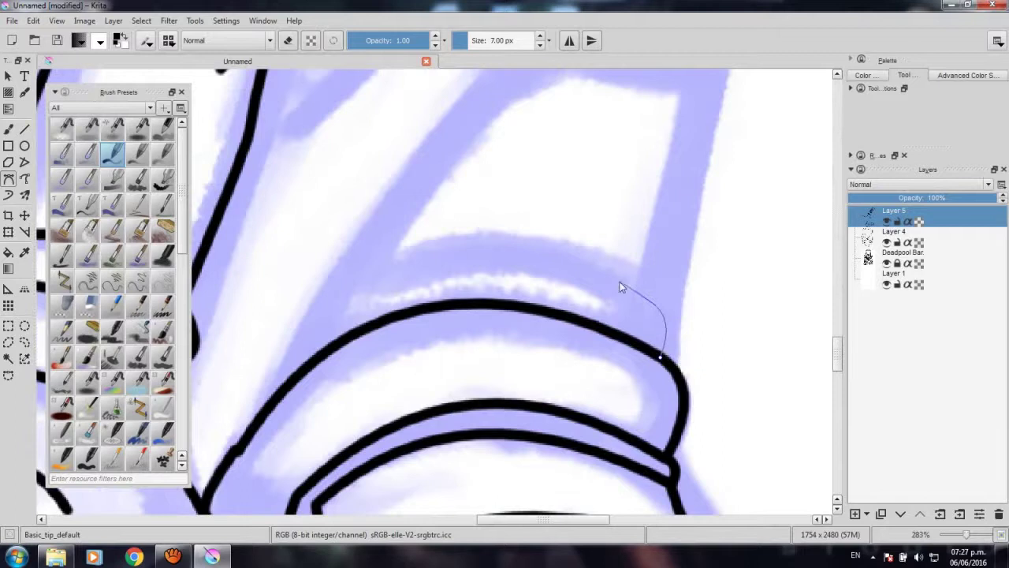
pyautogui.press('Return')
# Ink a short line rising up the leg from the hook's end.
pyautogui.moveTo(651, 213); pyautogui.dragTo(629, 360)
pyautogui.scroll(-2, 643, 340)
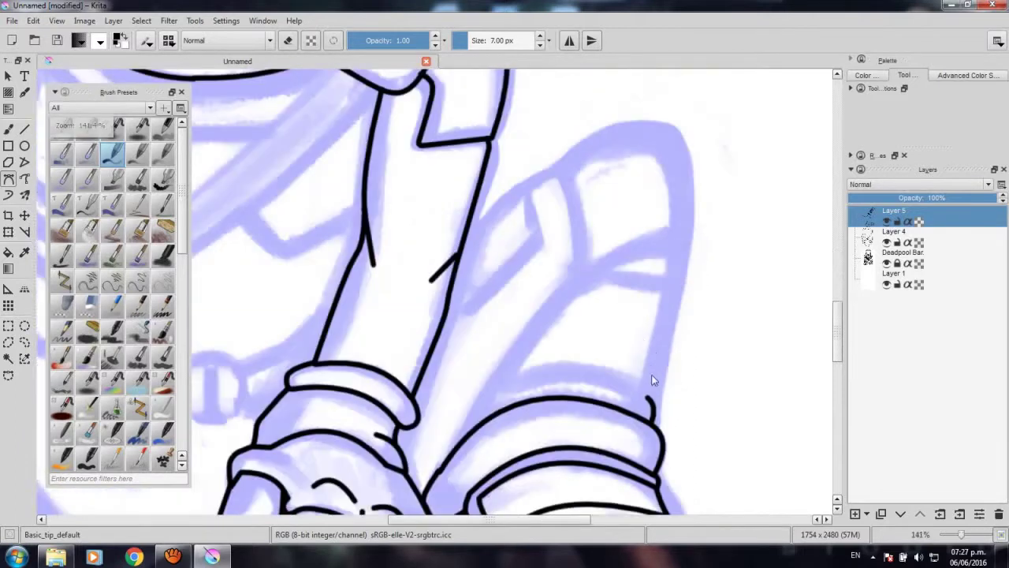
pyautogui.scroll(1, 652, 380)
pyautogui.click(646, 404)
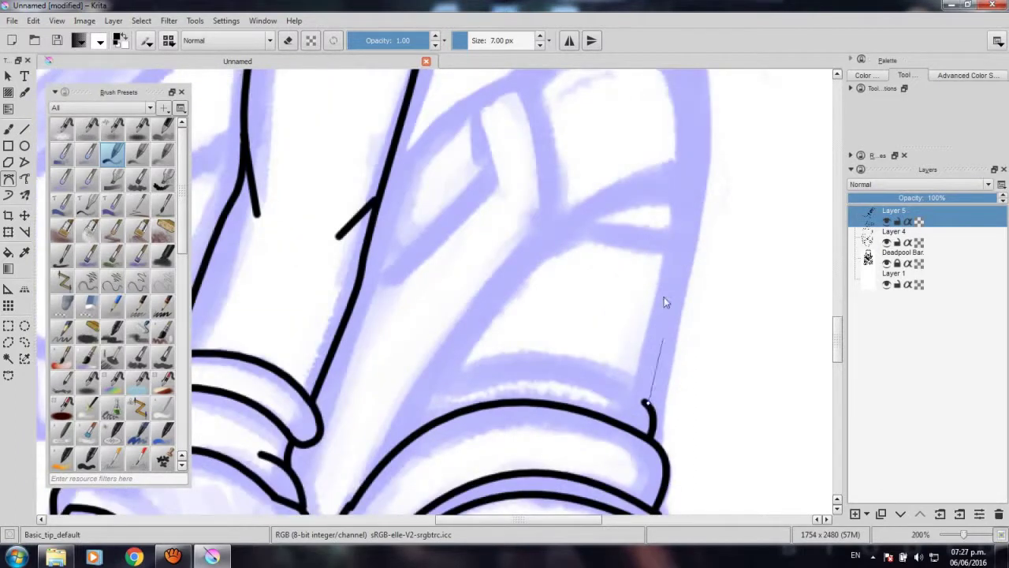
pyautogui.doubleClick(676, 251)
pyautogui.scroll(-3, 601, 364)
pyautogui.scroll(-3, 600, 364)
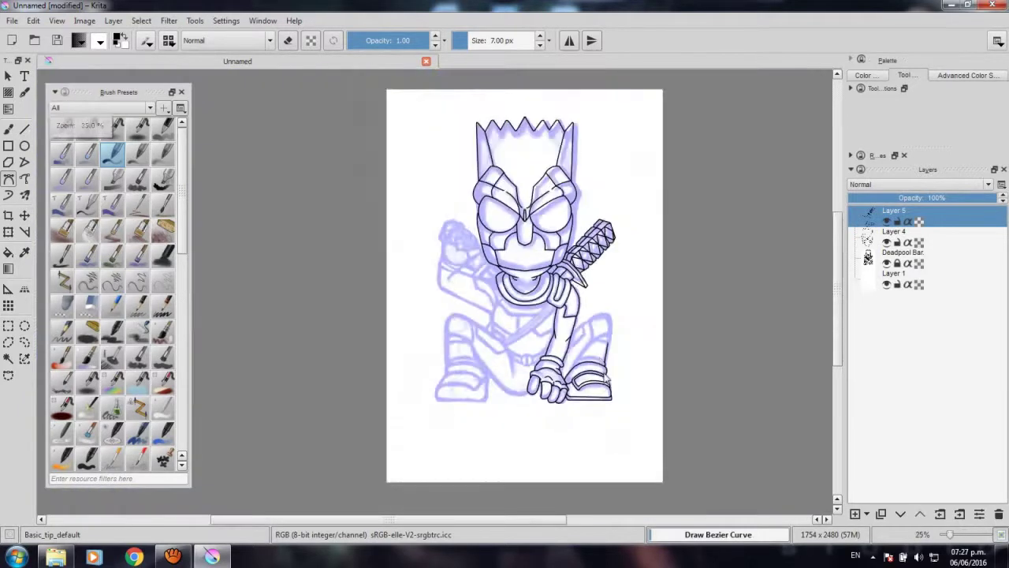
# Ink the curved cuff band line across the upper leg, meeting the vertical line.
pyautogui.scroll(3, 607, 380)
pyautogui.scroll(2, 647, 317)
pyautogui.scroll(2, 541, 147)
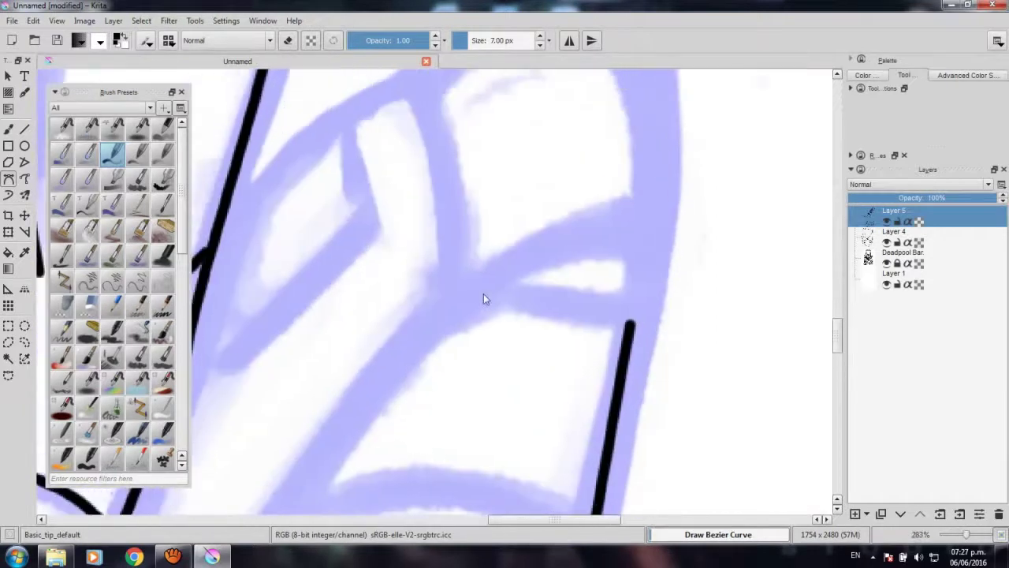
pyautogui.click(460, 300)
pyautogui.moveTo(631, 322); pyautogui.dragTo(664, 359)
pyautogui.doubleClick(631, 325)
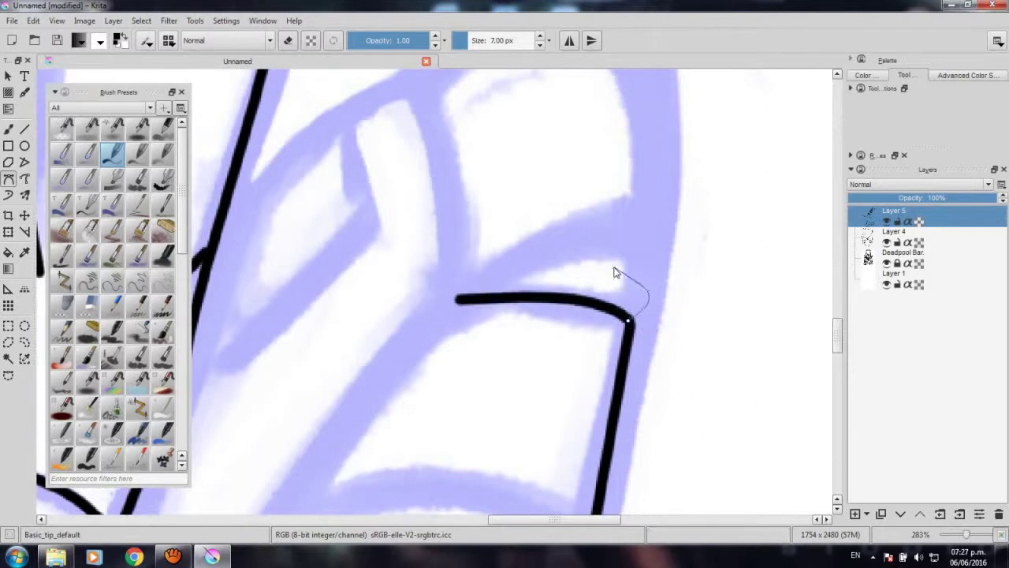
pyautogui.doubleClick(480, 288)
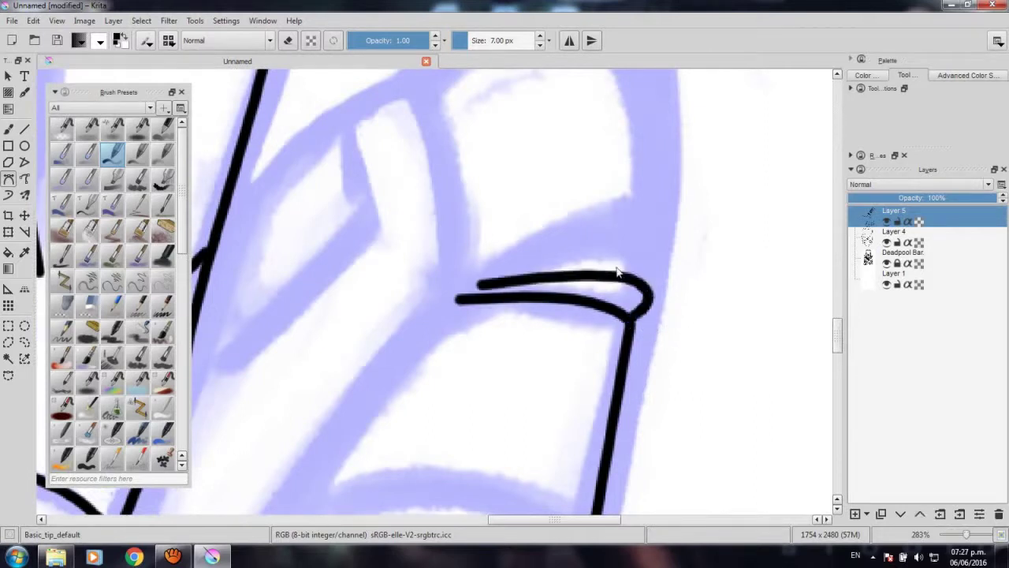
# Ink the rounded loop around the cuff's right end.
pyautogui.click(647, 288)
pyautogui.moveTo(600, 206); pyautogui.dragTo(527, 243)
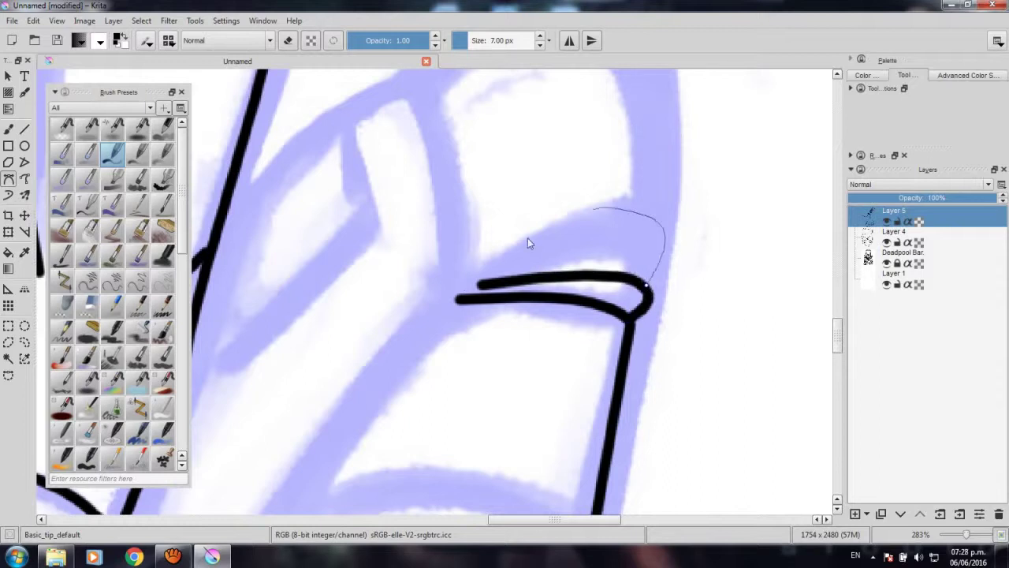
pyautogui.doubleClick(471, 285)
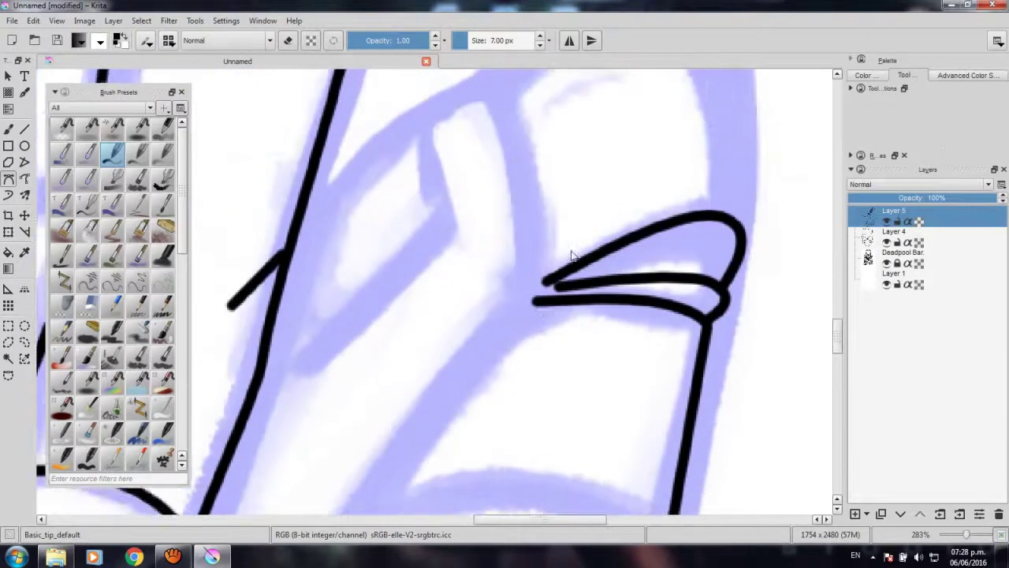
# Ink the shin's left outline and join it to the cuff band.
pyautogui.scroll(-2, 572, 255)
pyautogui.click(603, 211)
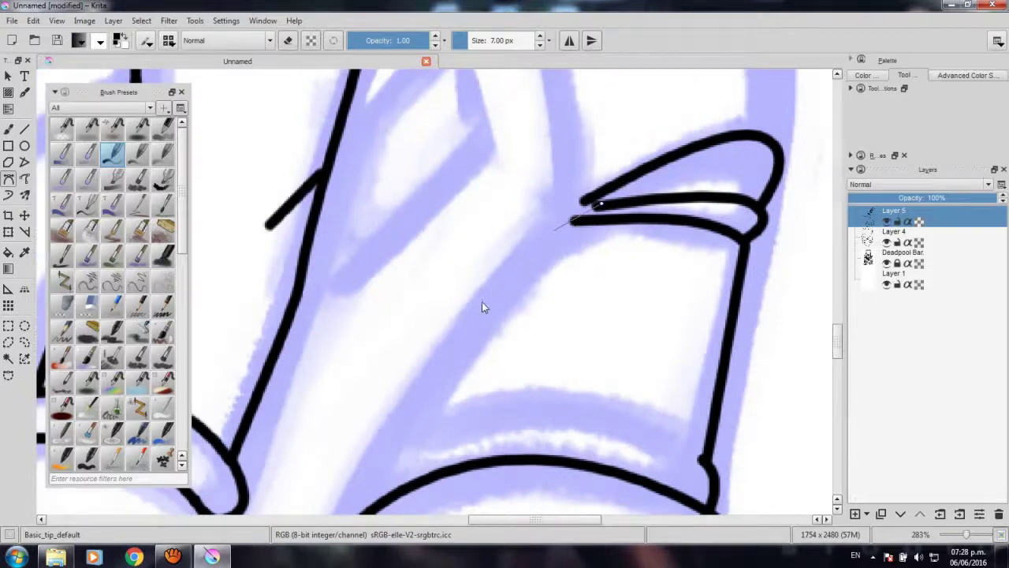
pyautogui.scroll(-3, 496, 292)
pyautogui.moveTo(479, 313); pyautogui.dragTo(476, 358)
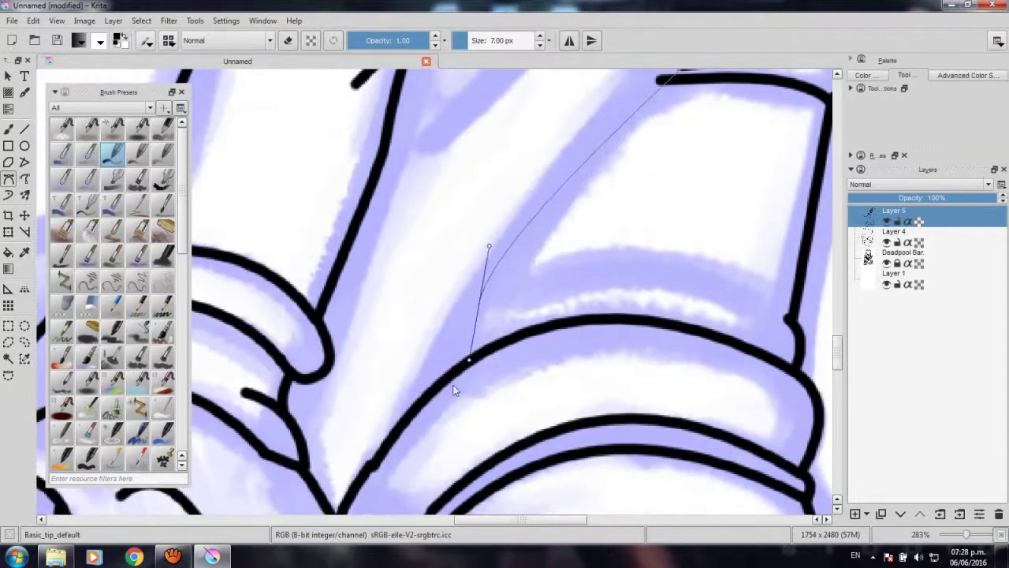
pyautogui.scroll(2, 541, 208)
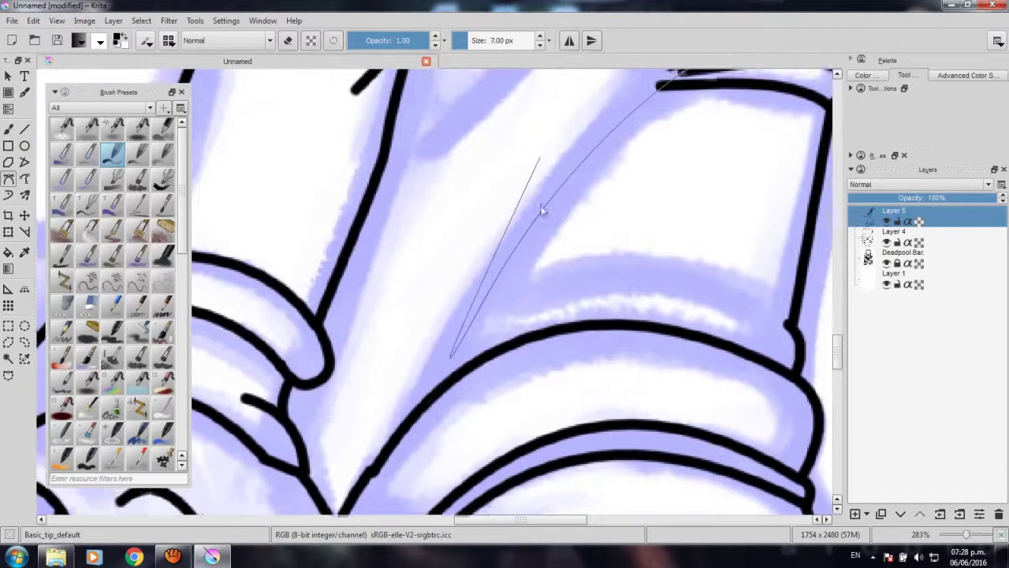
pyautogui.scroll(2, 513, 327)
pyautogui.press('Return')
pyautogui.scroll(-2, 611, 284)
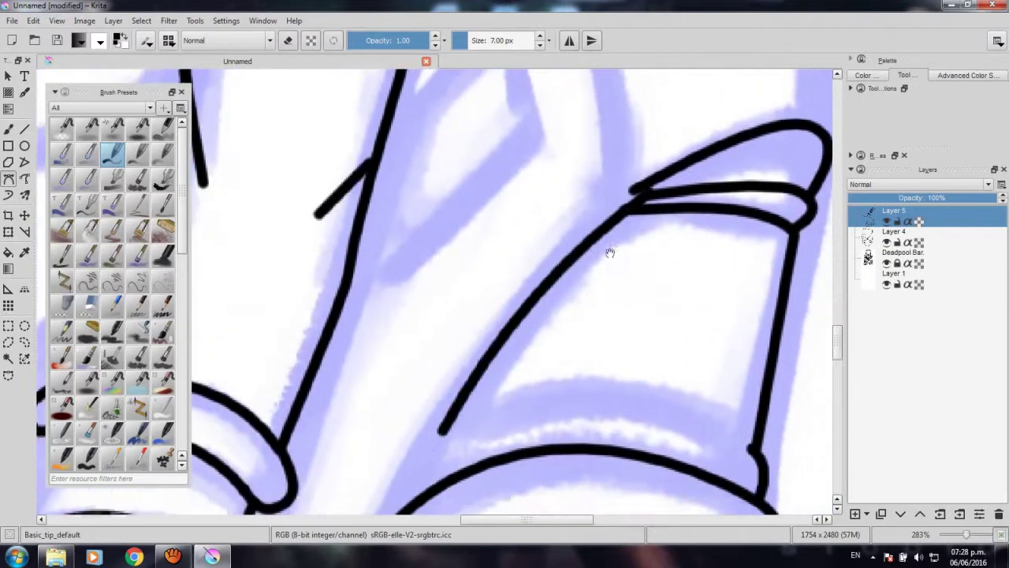
pyautogui.scroll(2, 603, 237)
pyautogui.hscroll(2, 622, 268)
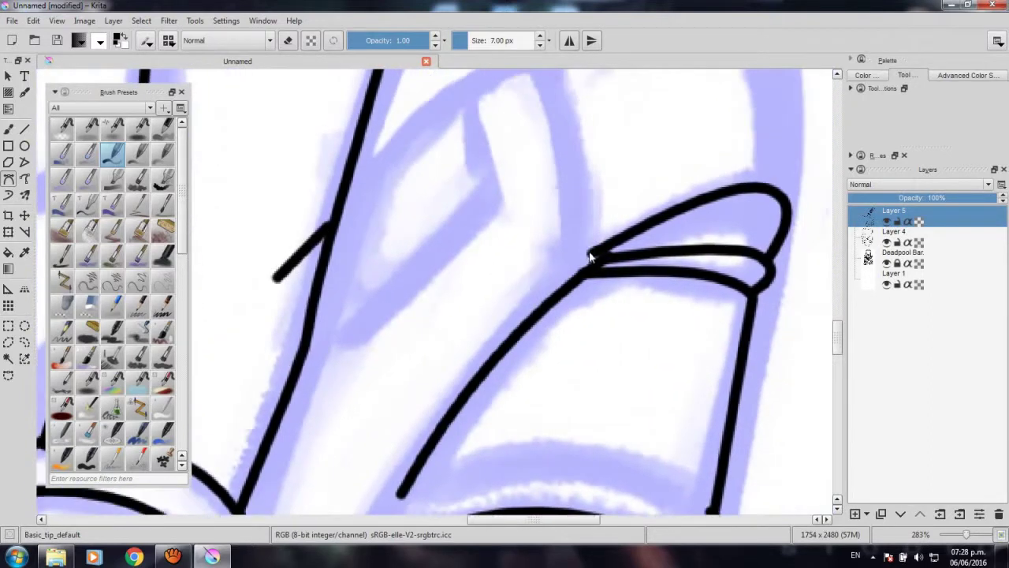
pyautogui.doubleClick(577, 283)
# Erase stray ink where the cuff lines meet and at the cuff's left corner.
pyautogui.scroll(-2, 611, 300)
pyautogui.scroll(-2, 615, 347)
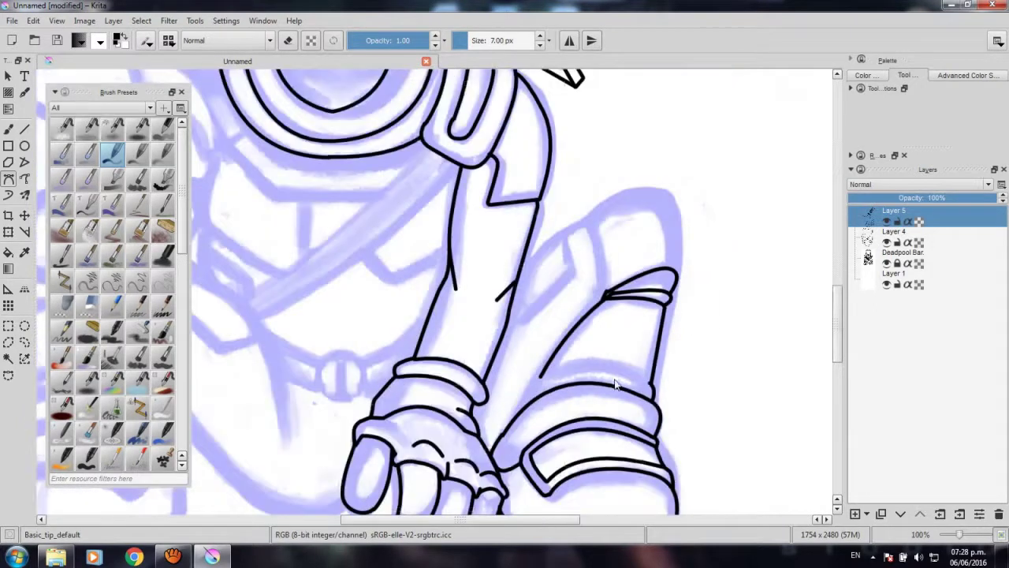
pyautogui.scroll(1, 615, 384)
pyautogui.scroll(1, 604, 306)
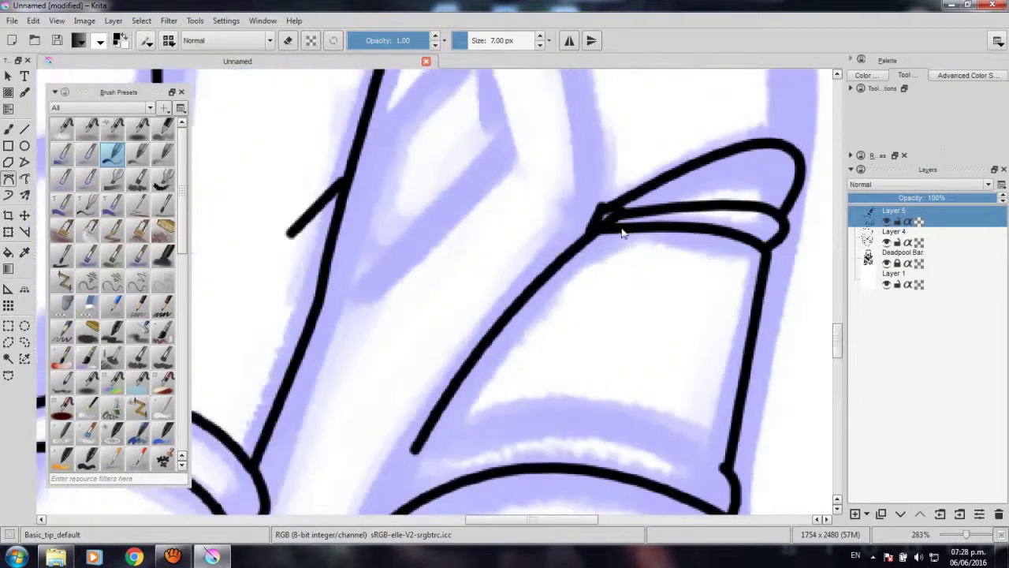
pyautogui.scroll(1, 567, 283)
pyautogui.press('e')
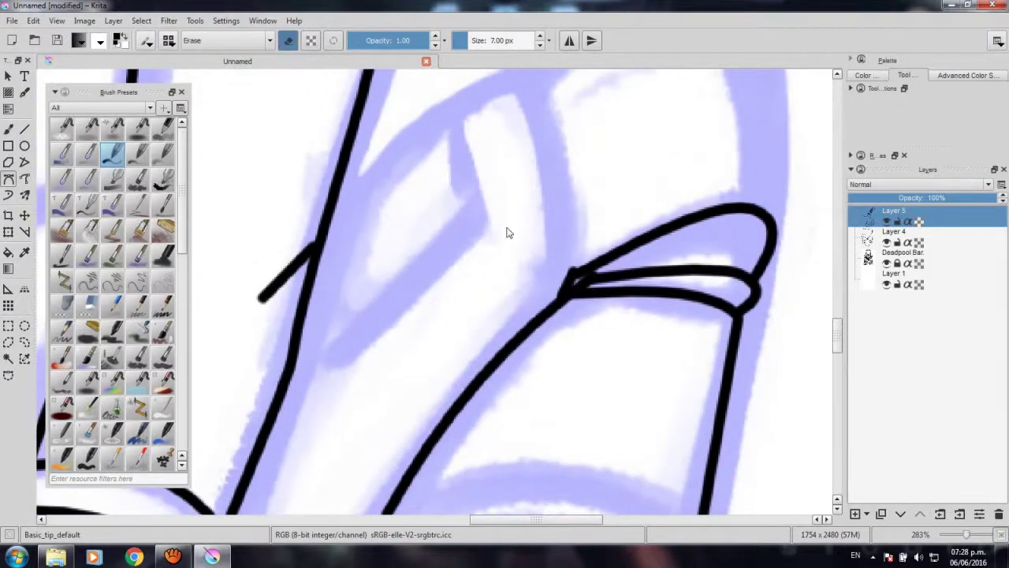
pyautogui.moveTo(541, 288); pyautogui.dragTo(607, 249)
pyautogui.scroll(-1, 576, 290)
pyautogui.scroll(-1, 551, 322)
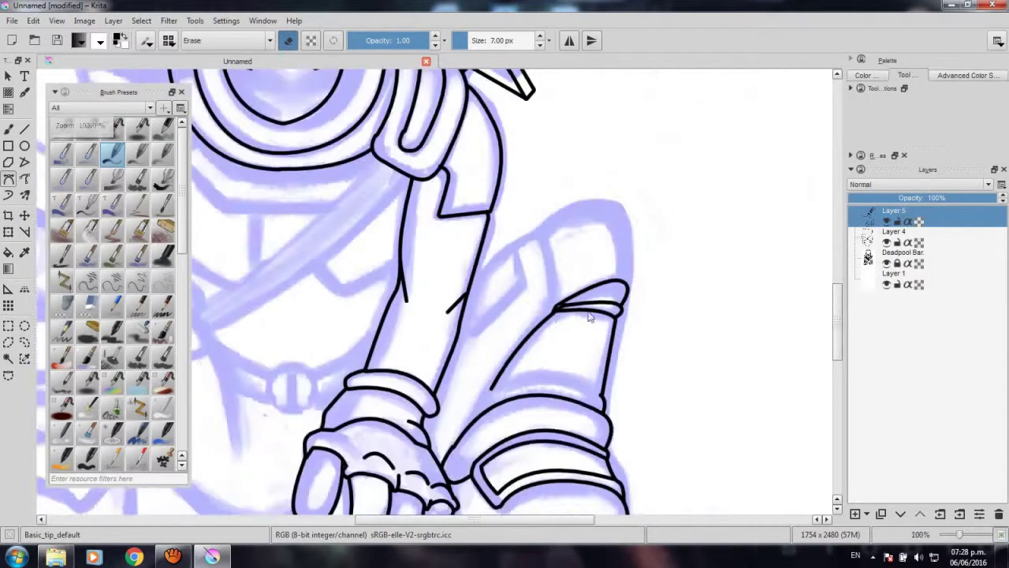
pyautogui.scroll(2, 576, 290)
pyautogui.moveTo(588, 254)
pyautogui.mouseDown()
pyautogui.moveTo(668, 253)
pyautogui.moveTo(689, 275)
pyautogui.moveTo(676, 290)
pyautogui.mouseUp()
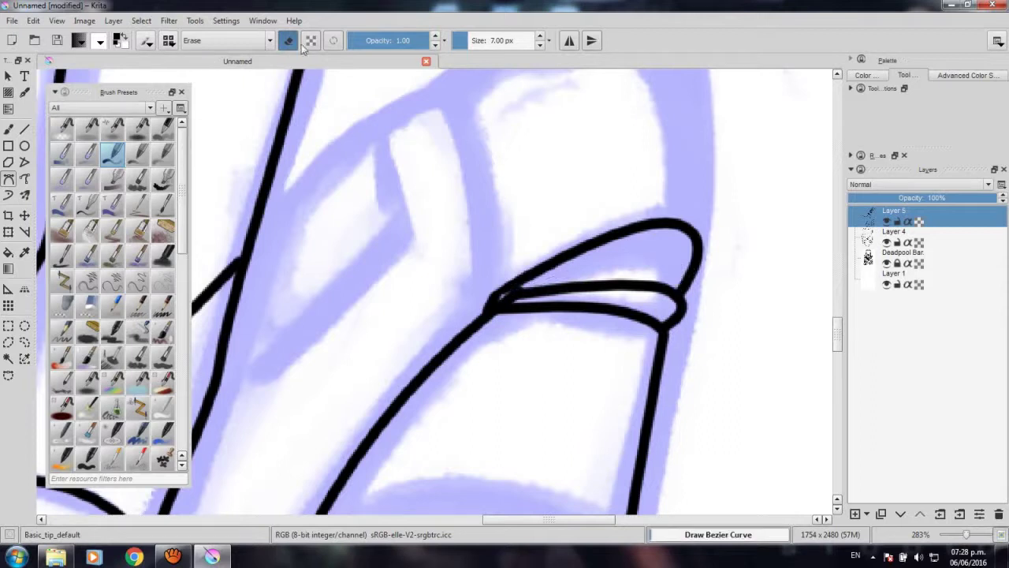
pyautogui.press('e')
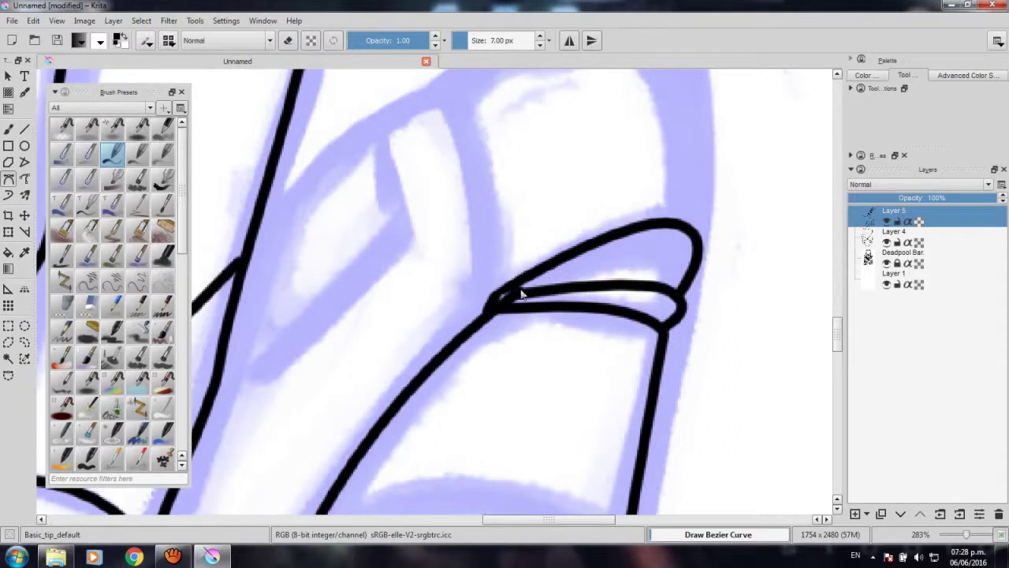
# Ink an extra band line curving across the cuff from its corner.
pyautogui.click(495, 300)
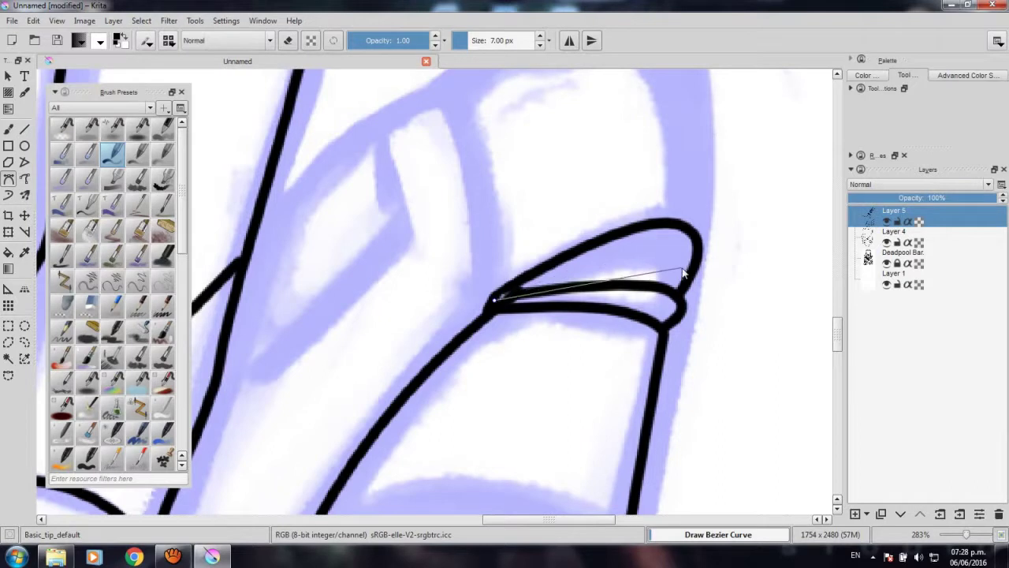
pyautogui.moveTo(678, 268)
pyautogui.mouseDown()
pyautogui.moveTo(704, 327)
pyautogui.moveTo(665, 317)
pyautogui.mouseUp()
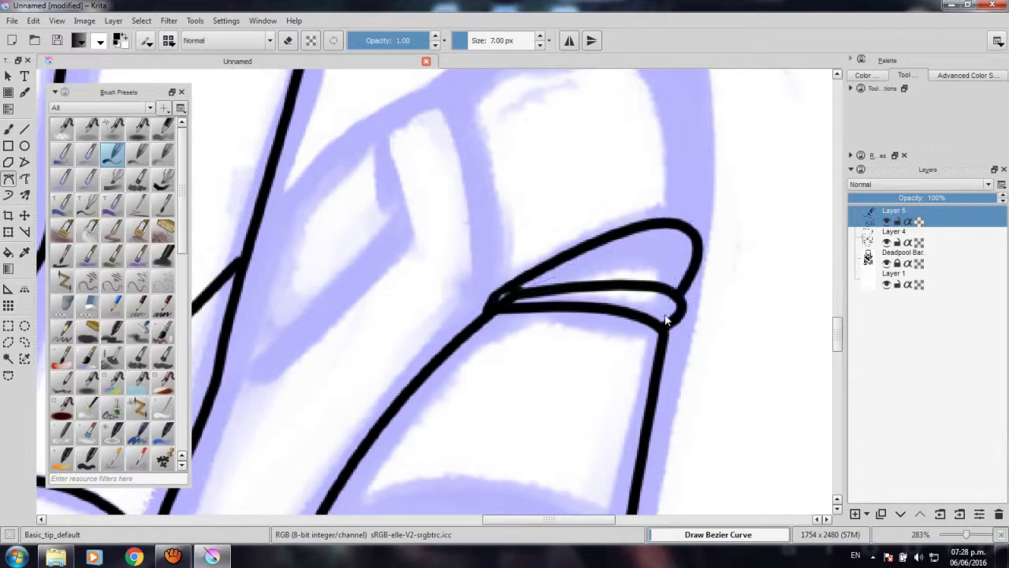
pyautogui.press('Return')
pyautogui.scroll(-2, 532, 341)
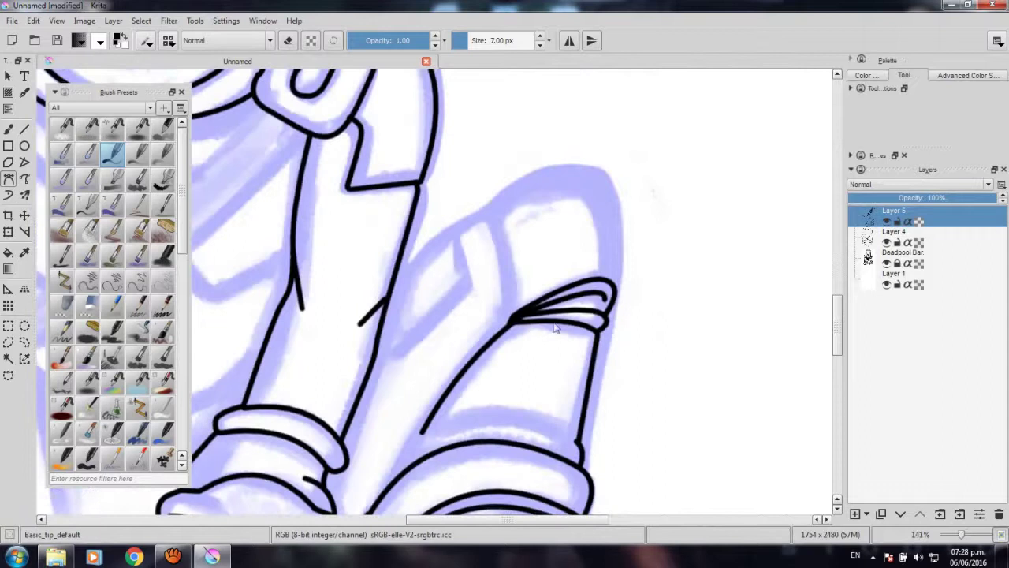
pyautogui.scroll(2, 556, 329)
pyautogui.scroll(1, 685, 365)
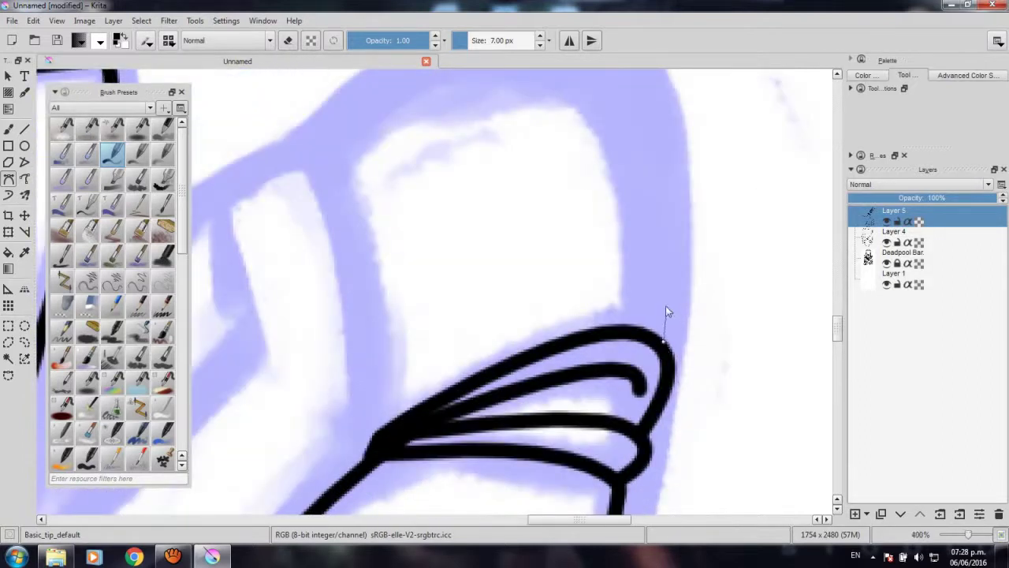
# Trace the knee outline from the cuff's right end up and over the knee top.
pyautogui.moveTo(667, 311); pyautogui.dragTo(654, 293)
pyautogui.moveTo(624, 203); pyautogui.dragTo(665, 314)
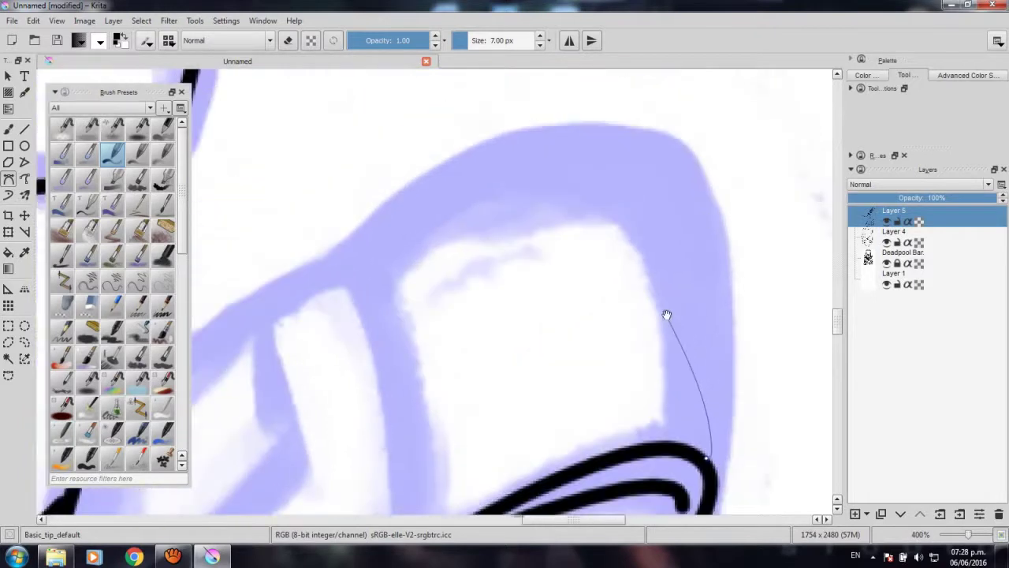
pyautogui.click(711, 213)
pyautogui.moveTo(481, 153)
pyautogui.mouseDown()
pyautogui.moveTo(439, 194)
pyautogui.moveTo(315, 209)
pyautogui.moveTo(299, 238)
pyautogui.mouseUp()
pyautogui.scroll(-3, 370, 253)
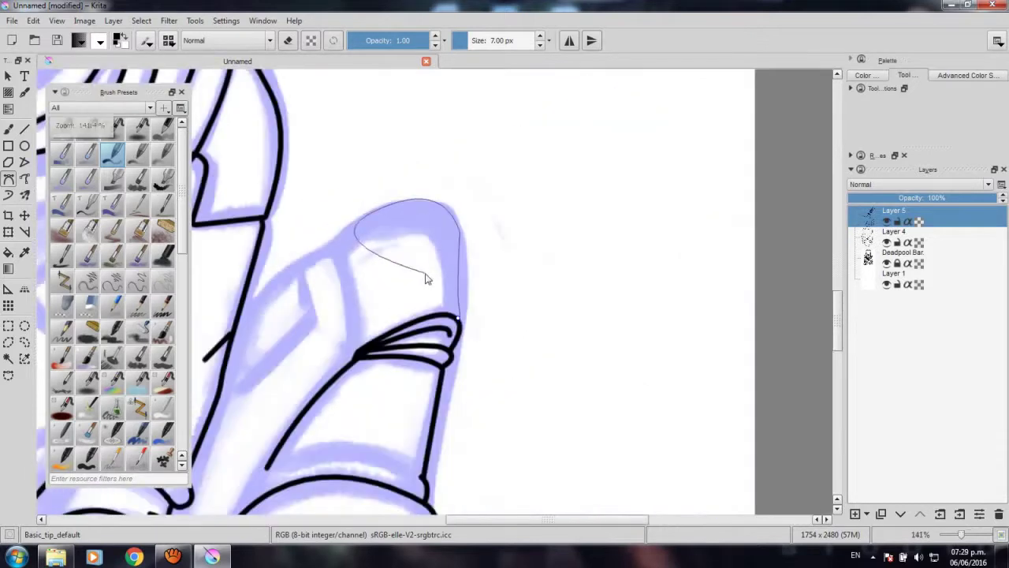
pyautogui.scroll(-2, 394, 298)
pyautogui.moveTo(395, 298); pyautogui.dragTo(621, 270)
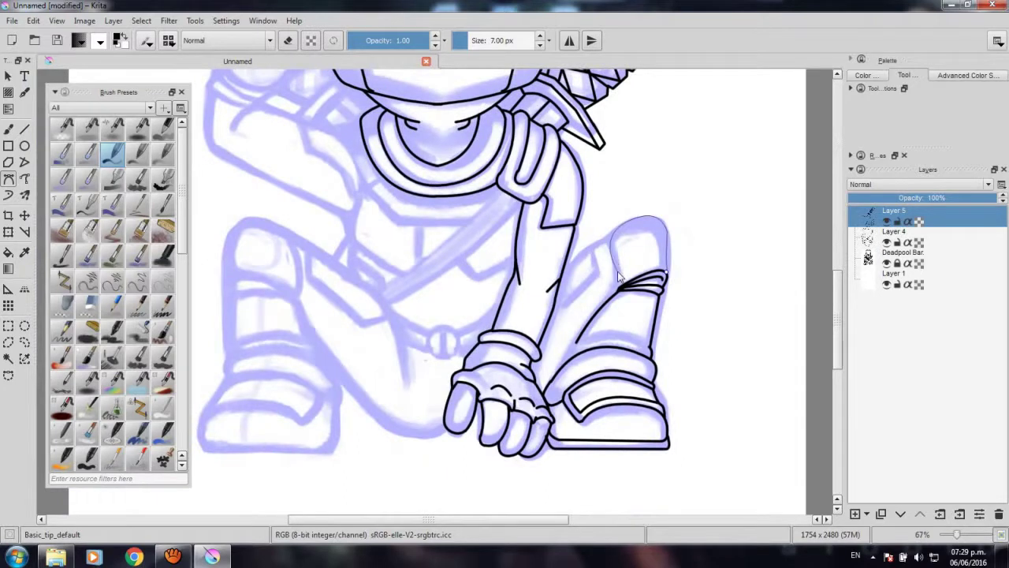
# Commit the knee outline and extend the knee curve up to a new point.
pyautogui.press('Return')
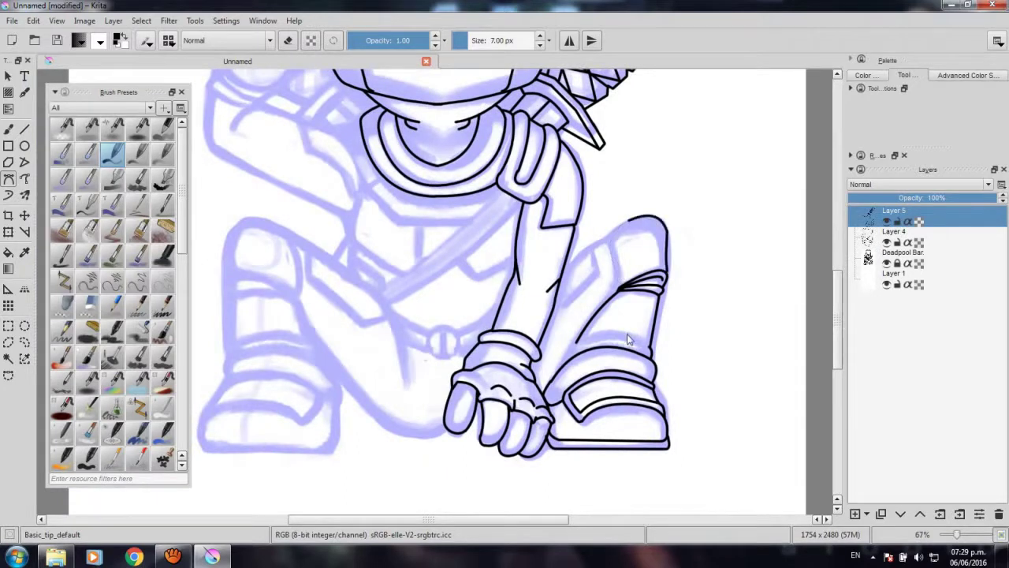
pyautogui.moveTo(623, 341); pyautogui.dragTo(681, 351)
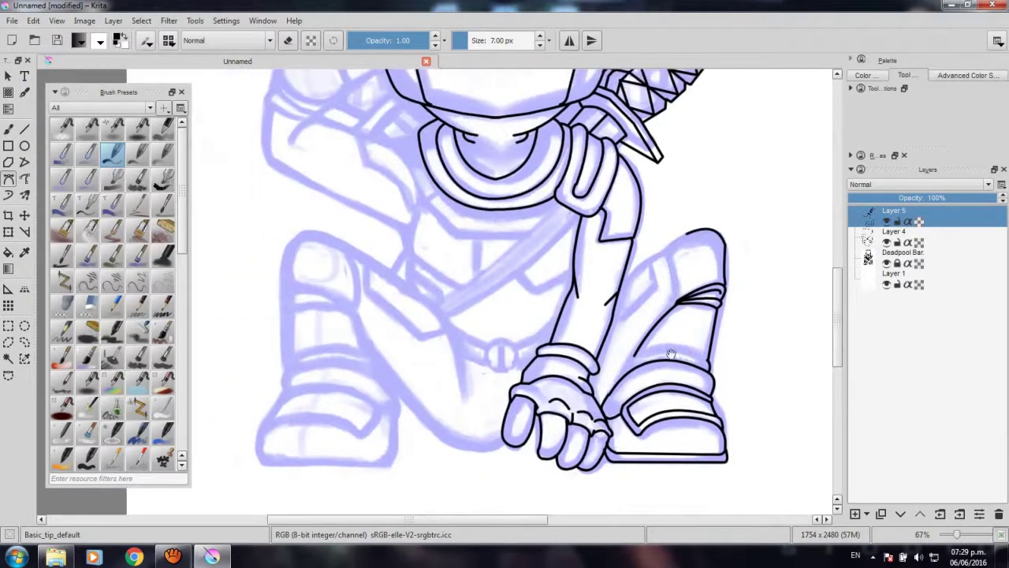
pyautogui.keyDown('ctrl'); pyautogui.scroll(2, 687, 326); pyautogui.keyUp('ctrl')
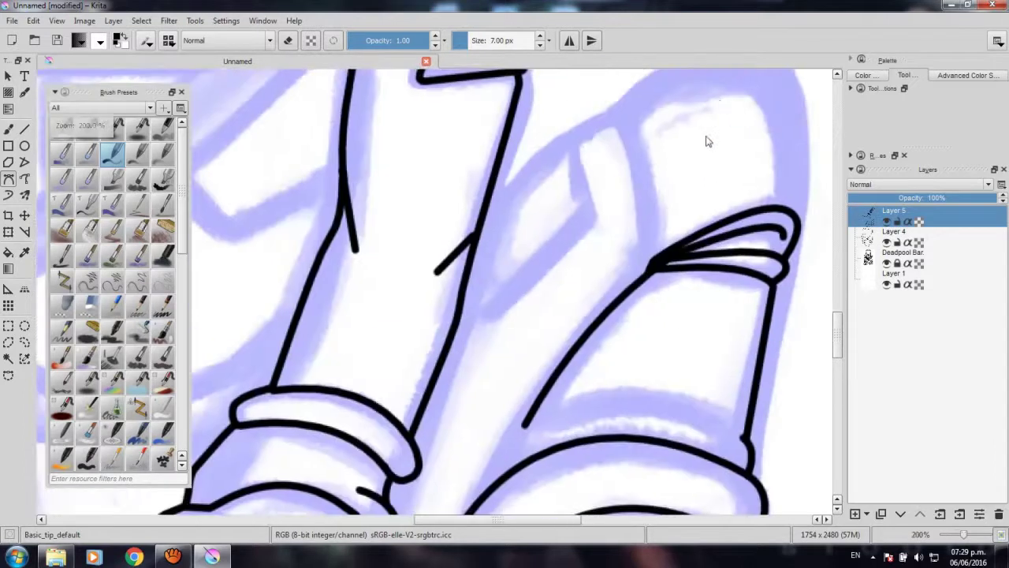
pyautogui.keyDown('ctrl'); pyautogui.scroll(1, 704, 139); pyautogui.keyUp('ctrl')
pyautogui.keyDown('ctrl'); pyautogui.scroll(1, 734, 299); pyautogui.keyUp('ctrl')
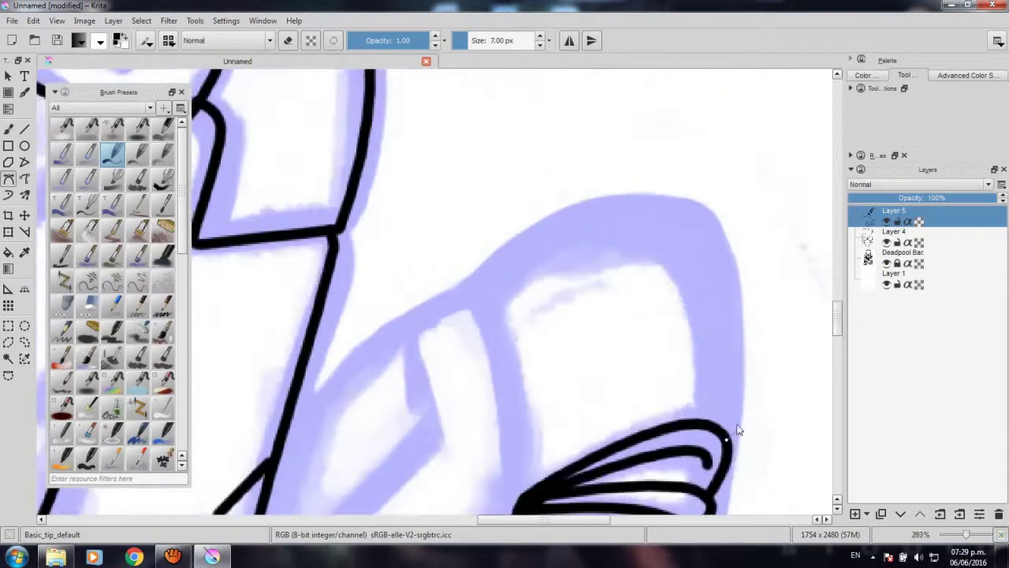
pyautogui.moveTo(734, 431); pyautogui.dragTo(732, 411)
pyautogui.moveTo(692, 201)
pyautogui.mouseDown()
pyautogui.moveTo(630, 181)
pyautogui.moveTo(745, 229)
pyautogui.moveTo(753, 213)
pyautogui.mouseUp()
pyautogui.press('Return')
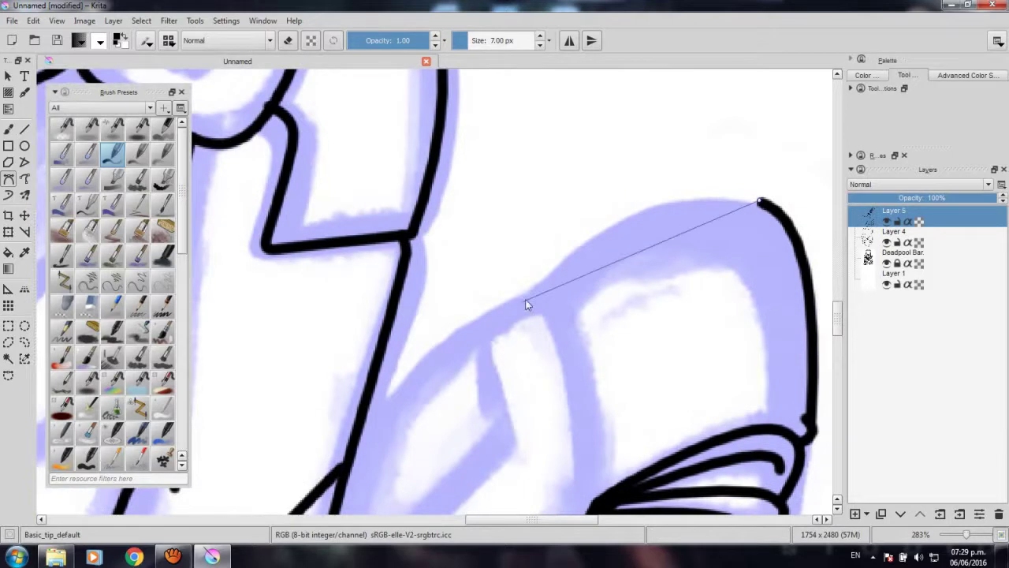
# Ink the knee top bending down-left and the small hook at its left end.
pyautogui.moveTo(548, 279)
pyautogui.mouseDown()
pyautogui.moveTo(498, 379)
pyautogui.moveTo(462, 371)
pyautogui.mouseUp()
pyautogui.press('Return')
pyautogui.moveTo(573, 290); pyautogui.dragTo(640, 241)
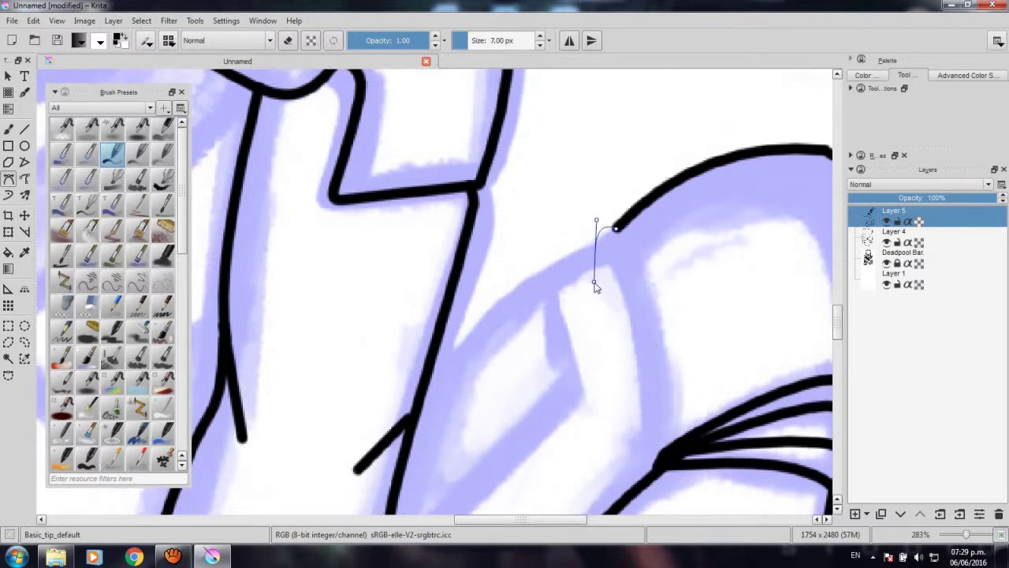
pyautogui.moveTo(597, 272)
pyautogui.mouseDown()
pyautogui.moveTo(608, 280)
pyautogui.moveTo(539, 199)
pyautogui.mouseUp()
pyautogui.press('Return')
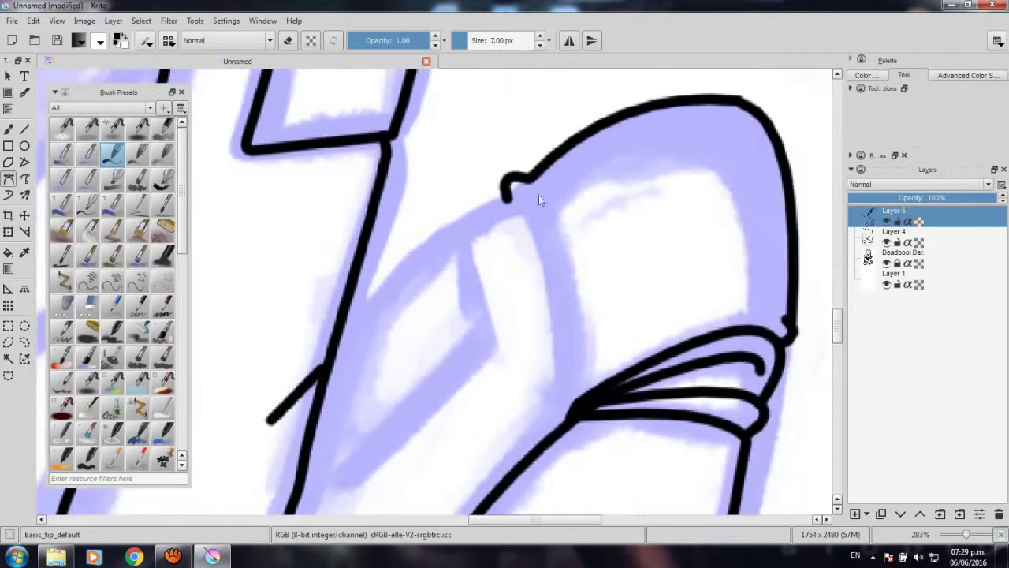
pyautogui.click(572, 274)
pyautogui.press('Return')
# Ink a short line down-left from the hook and a curve along the knee plate's edge.
pyautogui.moveTo(552, 300); pyautogui.dragTo(607, 167)
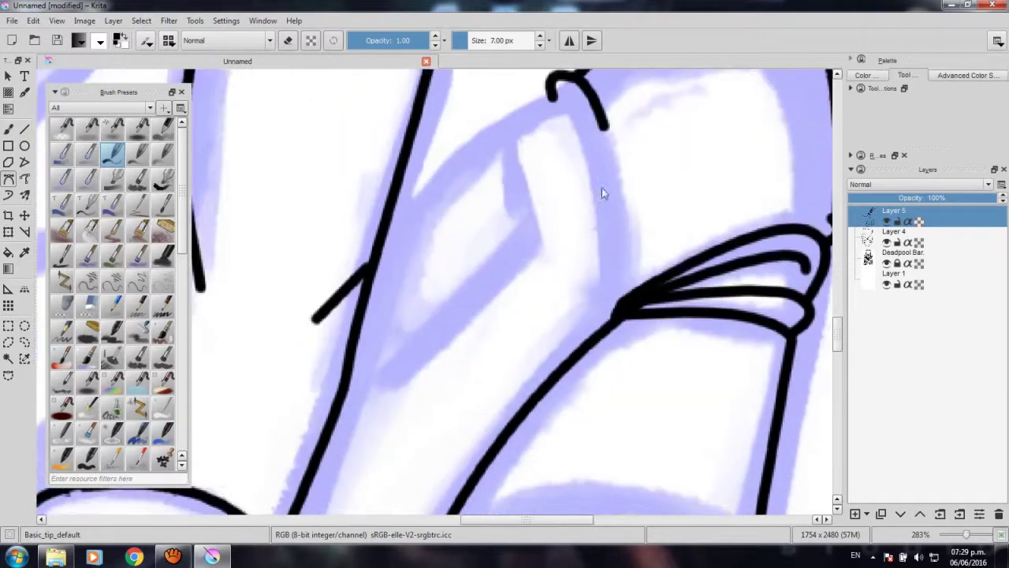
pyautogui.click(609, 156)
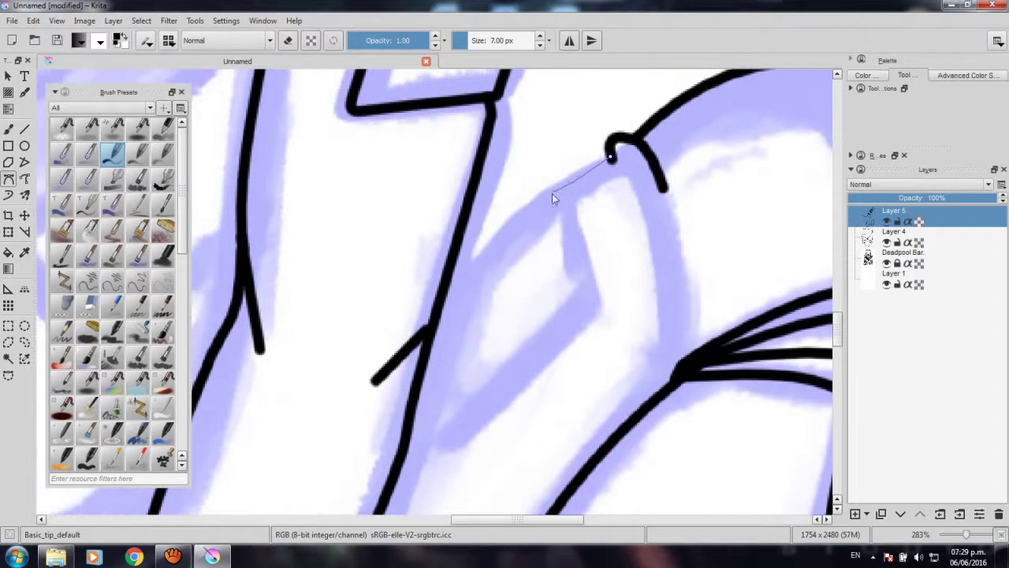
pyautogui.moveTo(552, 193); pyautogui.dragTo(551, 214)
pyautogui.press('Return')
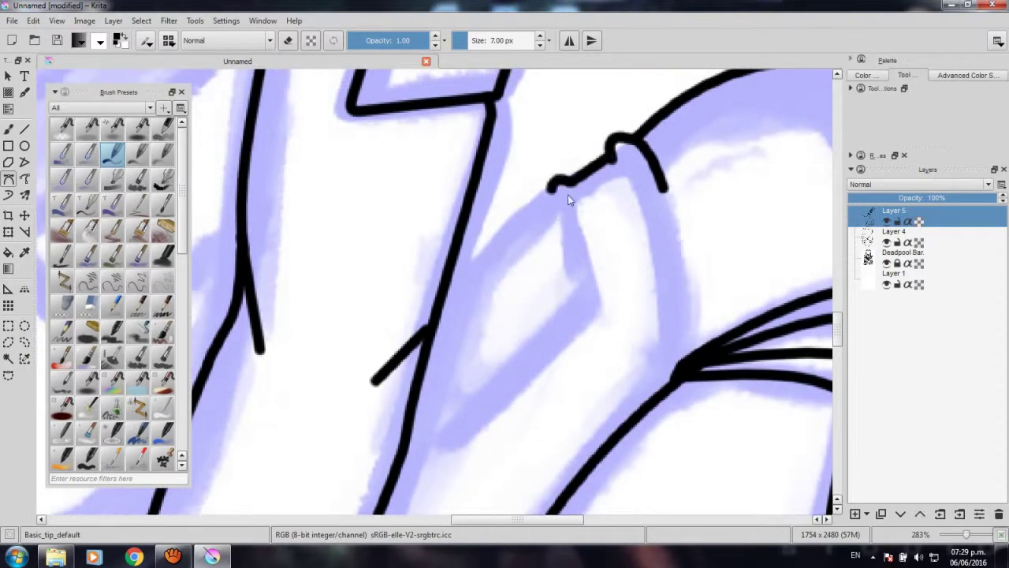
pyautogui.moveTo(583, 301)
pyautogui.mouseDown()
pyautogui.moveTo(620, 310)
pyautogui.moveTo(643, 238)
pyautogui.mouseUp()
pyautogui.press('Return')
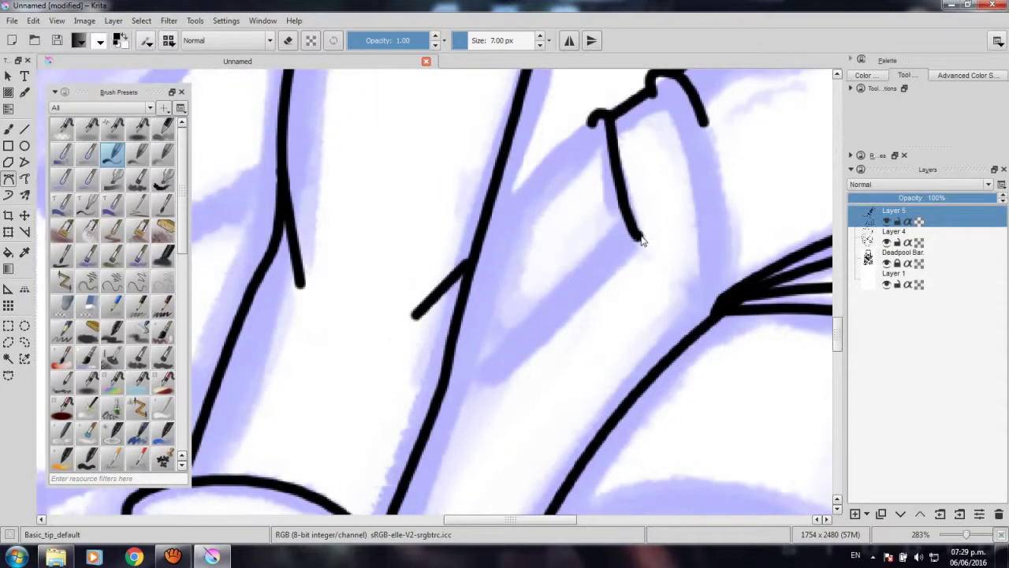
# Ink a line down-left of the previous stroke and the straight edge of the arm plate.
pyautogui.click(639, 236)
pyautogui.press('Escape')
pyautogui.doubleClick(451, 369)
pyautogui.scroll(1, 552, 237)
pyautogui.click(603, 167)
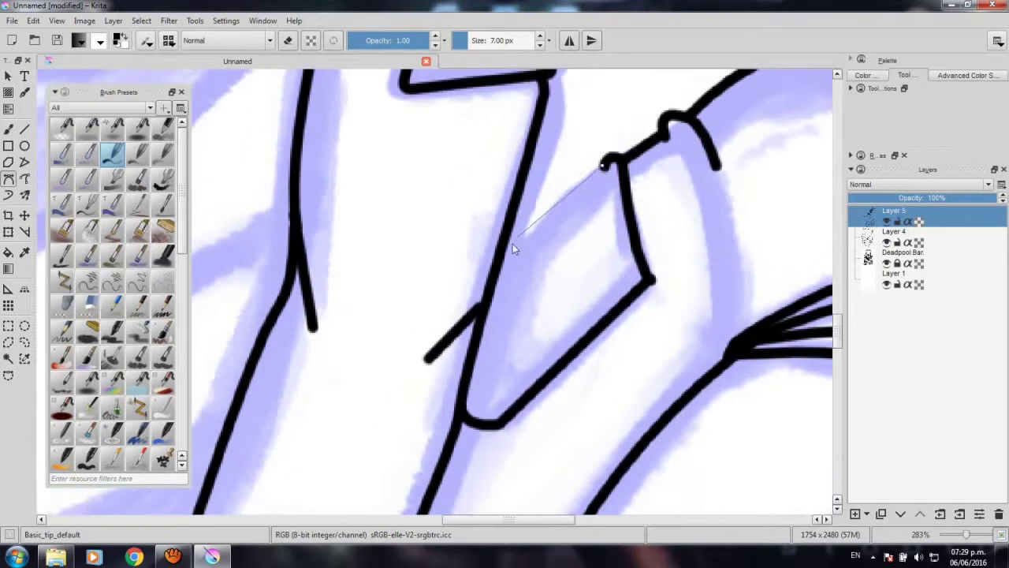
pyautogui.doubleClick(501, 268)
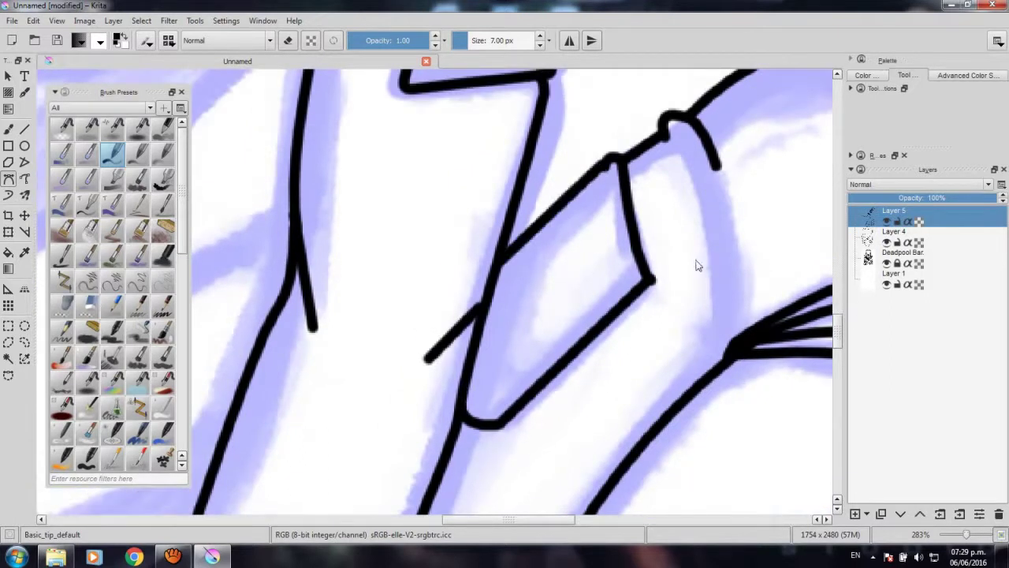
# Start a curve toward the knee folds, then discard it.
pyautogui.hscroll(2, 698, 263)
pyautogui.click(557, 140)
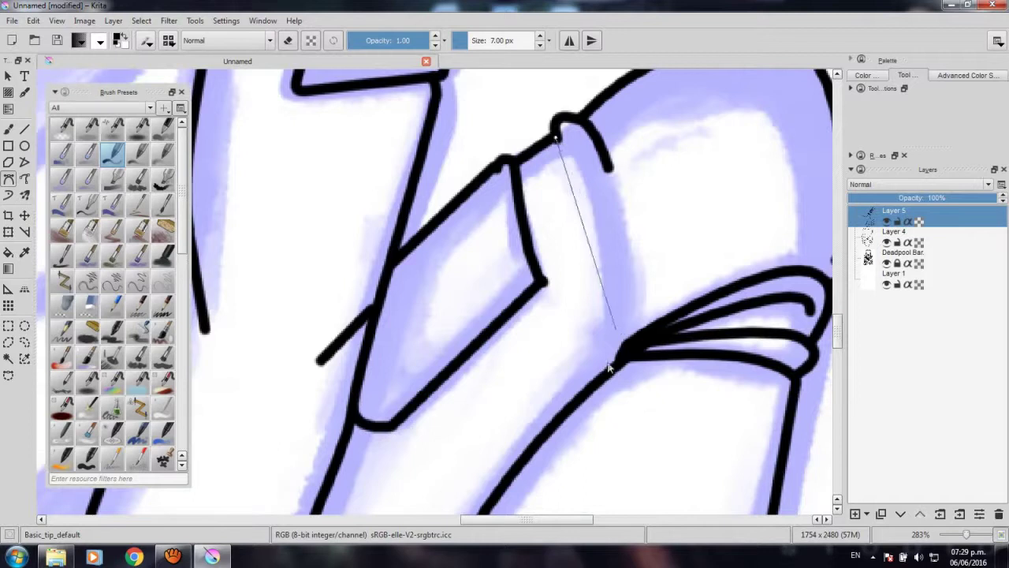
pyautogui.moveTo(622, 352); pyautogui.dragTo(603, 486)
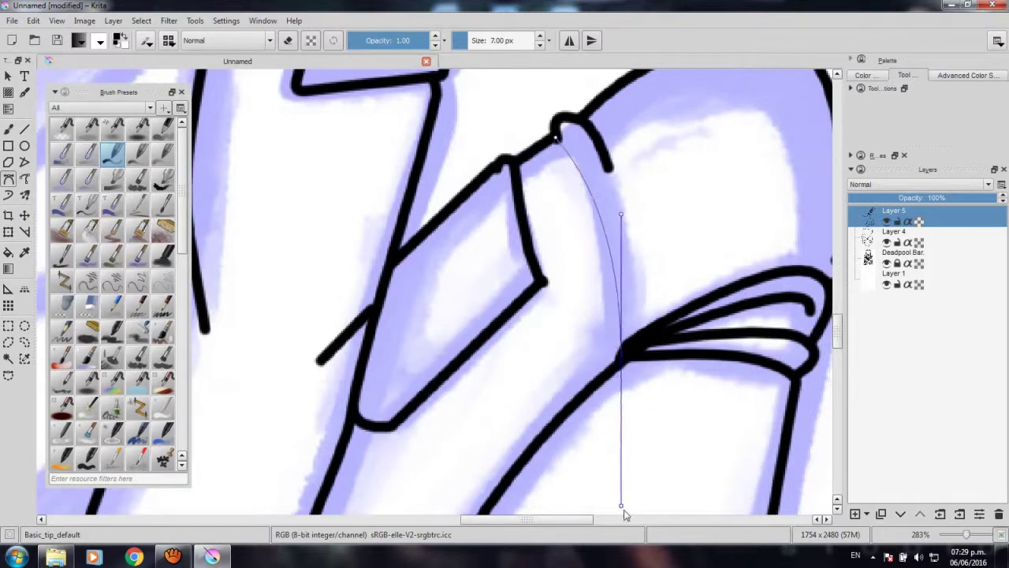
pyautogui.scroll(-1, 620, 504)
pyautogui.press('Escape')
# Ink the curved top edge of the kneeling leg's boot cuff as a black Bezier stroke.
pyautogui.scroll(-3, 642, 429)
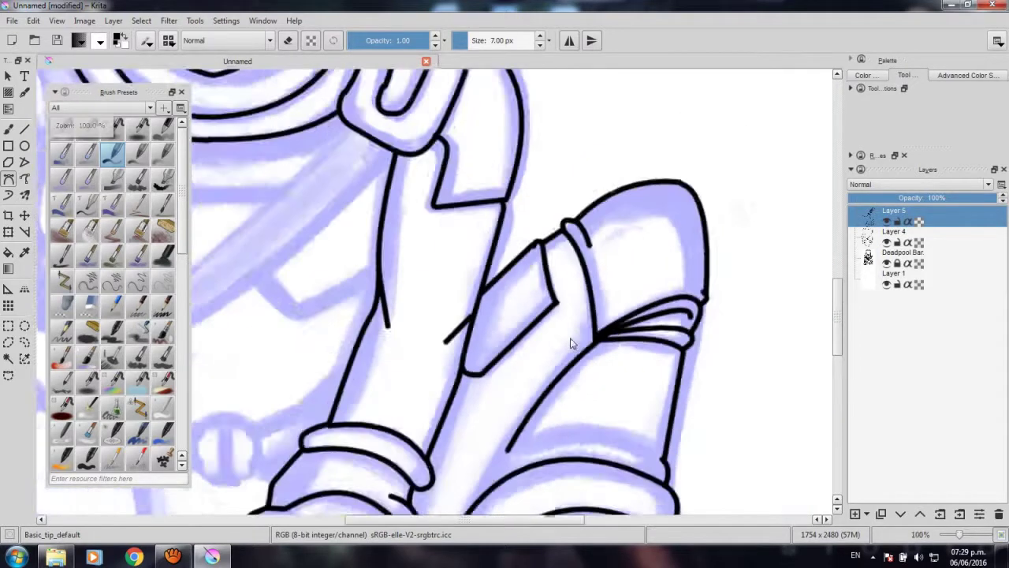
pyautogui.scroll(-2, 551, 410)
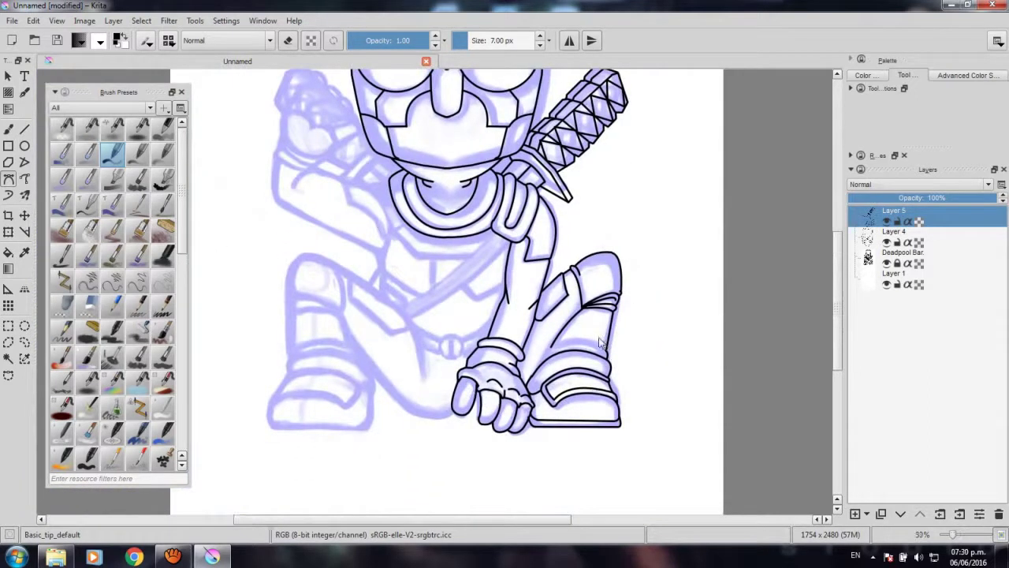
pyautogui.scroll(2, 603, 354)
pyautogui.scroll(2, 586, 364)
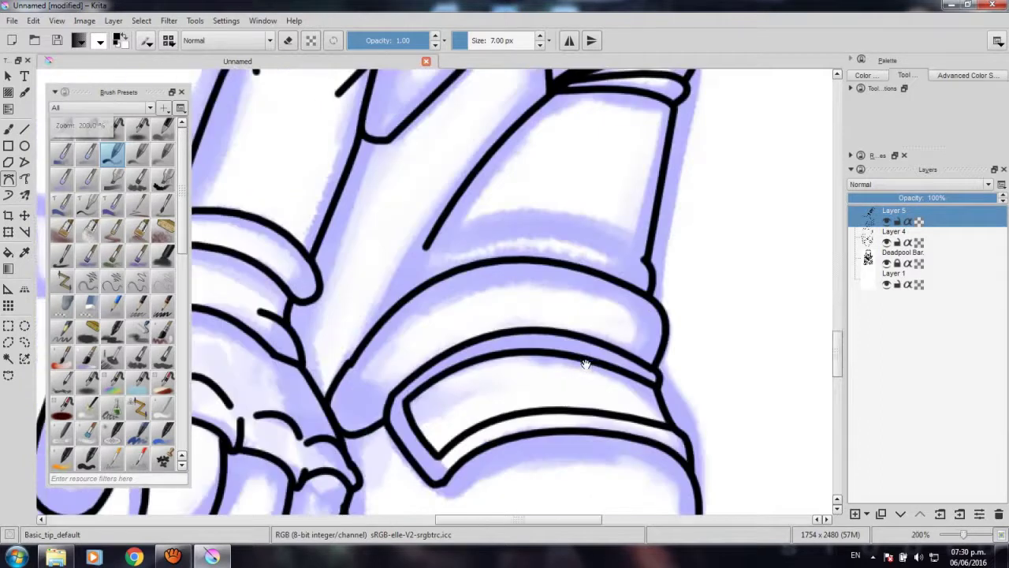
pyautogui.scroll(-1, 553, 190)
pyautogui.scroll(-1, 644, 286)
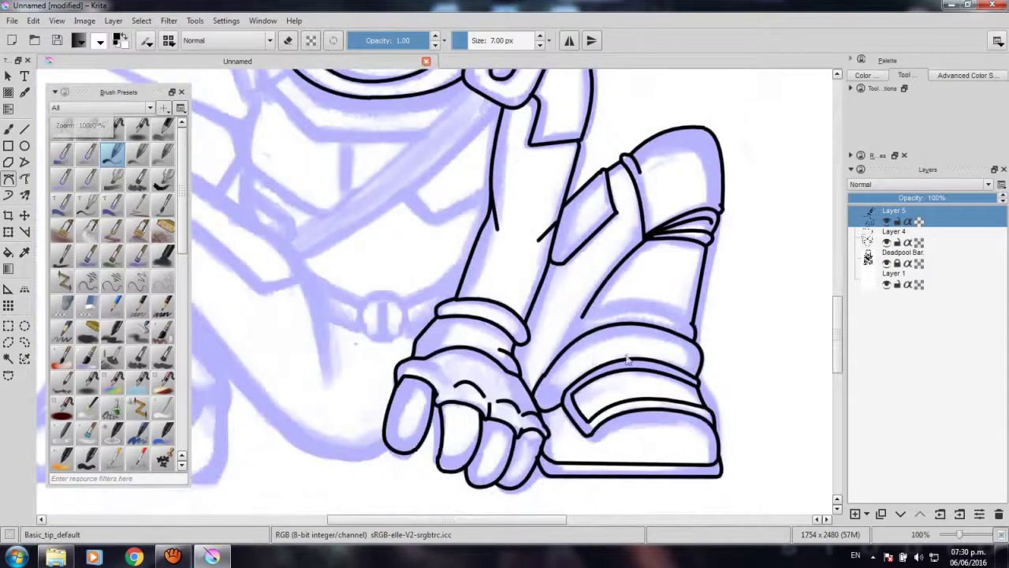
pyautogui.scroll(2, 681, 349)
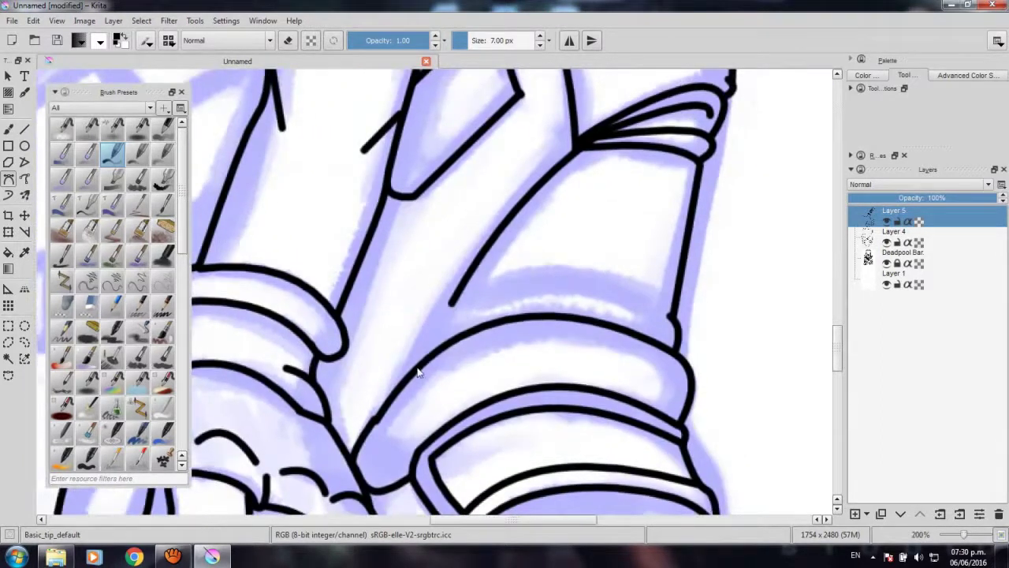
pyautogui.moveTo(575, 277); pyautogui.dragTo(731, 279)
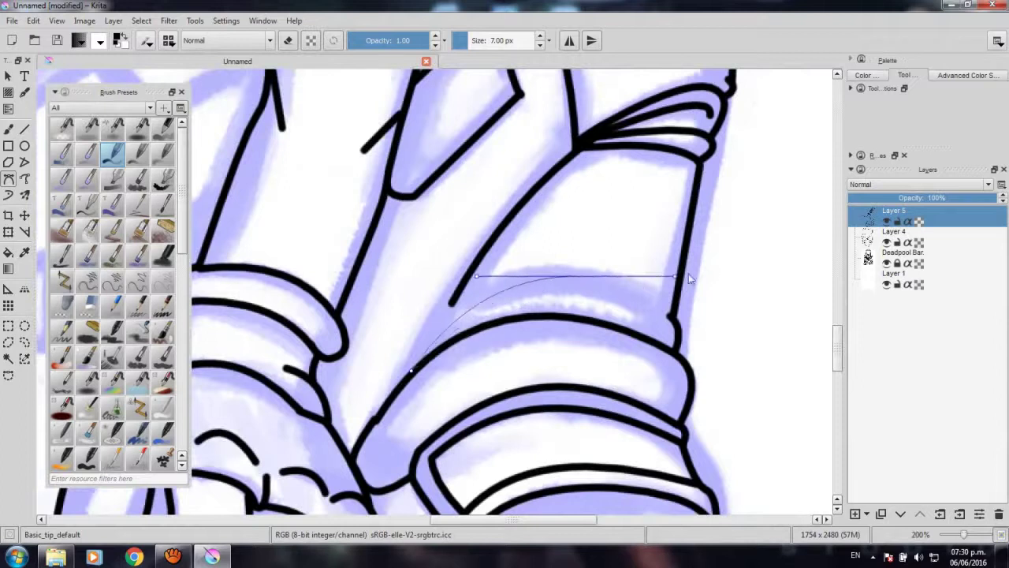
pyautogui.press('Return')
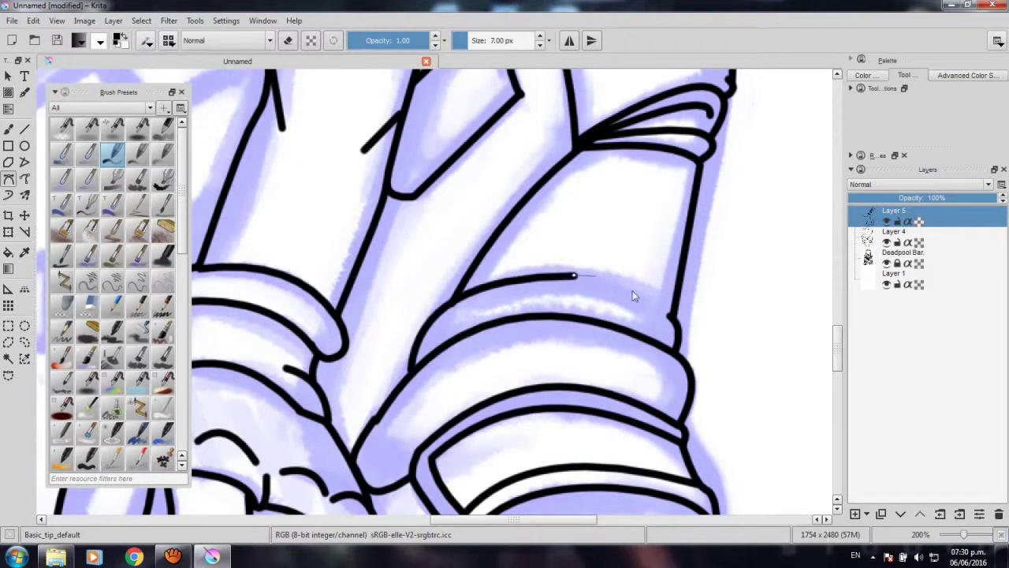
# Join the boot-cuff curve to the shin's right outline with a connecting curve.
pyautogui.moveTo(674, 322); pyautogui.dragTo(685, 349)
pyautogui.scroll(-2, 685, 349)
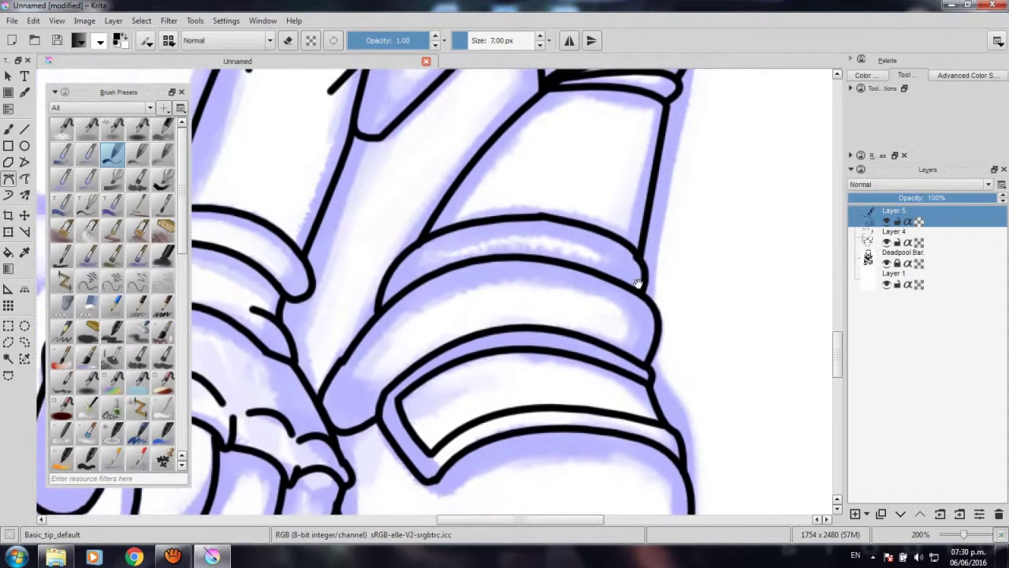
pyautogui.press('Escape')
pyautogui.keyDown('ctrl'); pyautogui.scroll(3, 615, 280); pyautogui.keyUp('ctrl')
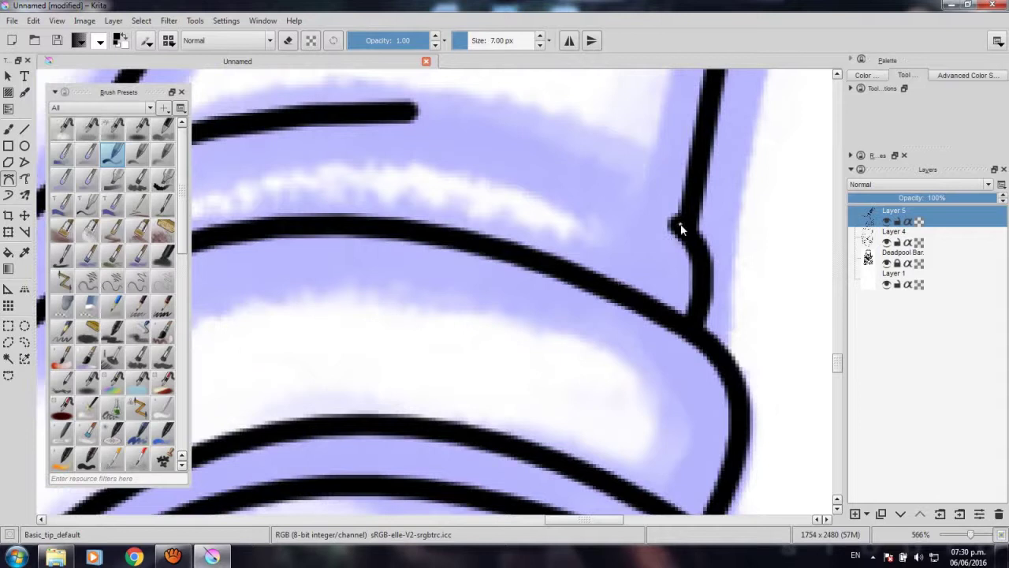
pyautogui.moveTo(680, 223); pyautogui.dragTo(439, 110)
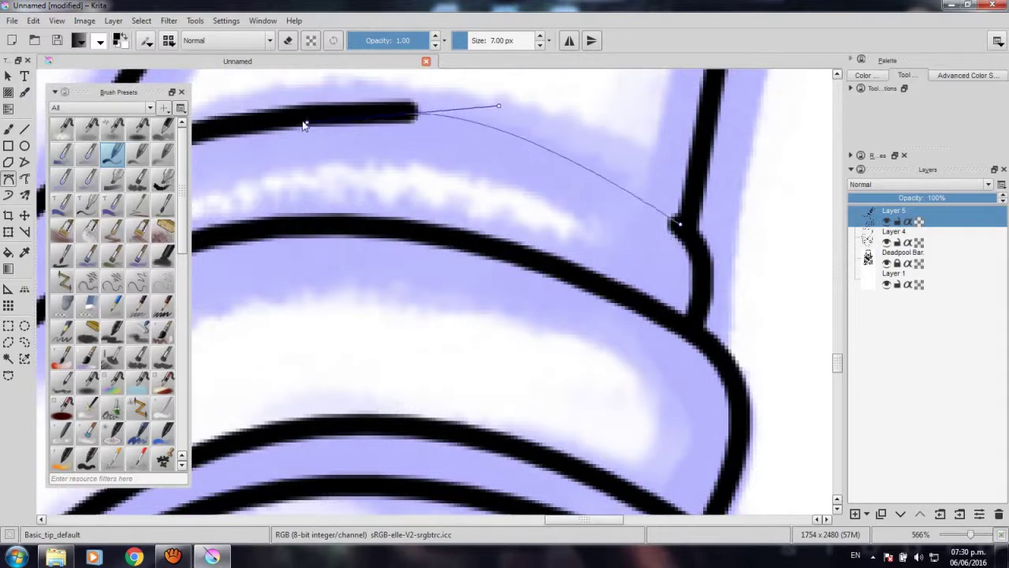
pyautogui.press('Return')
pyautogui.keyDown('ctrl'); pyautogui.scroll(-3, 426, 149); pyautogui.keyUp('ctrl')
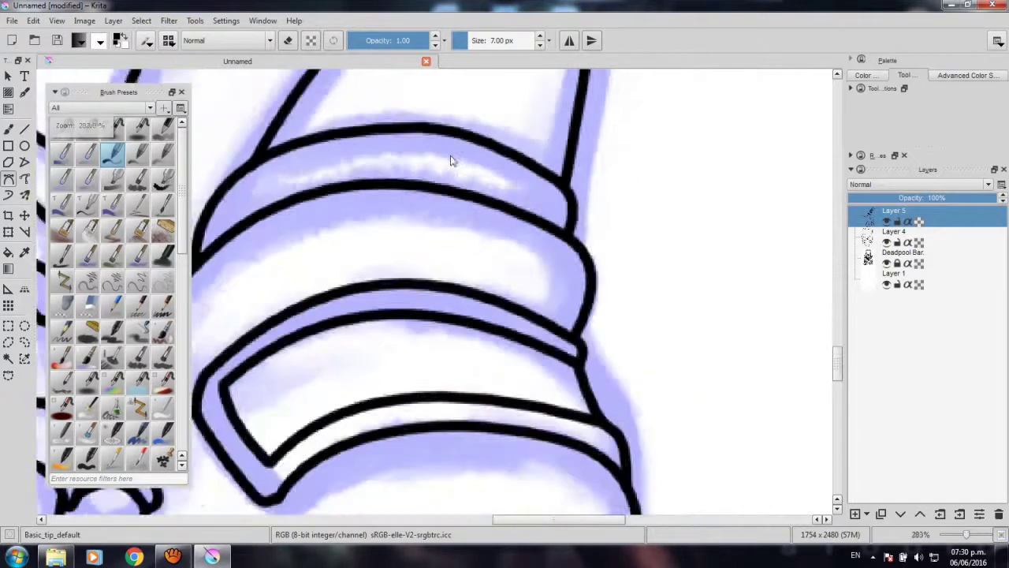
pyautogui.keyDown('ctrl'); pyautogui.scroll(-3, 450, 210); pyautogui.keyUp('ctrl')
pyautogui.keyDown('ctrl'); pyautogui.scroll(2, 473, 316); pyautogui.keyUp('ctrl')
pyautogui.keyDown('ctrl'); pyautogui.scroll(-1, 546, 344); pyautogui.keyUp('ctrl')
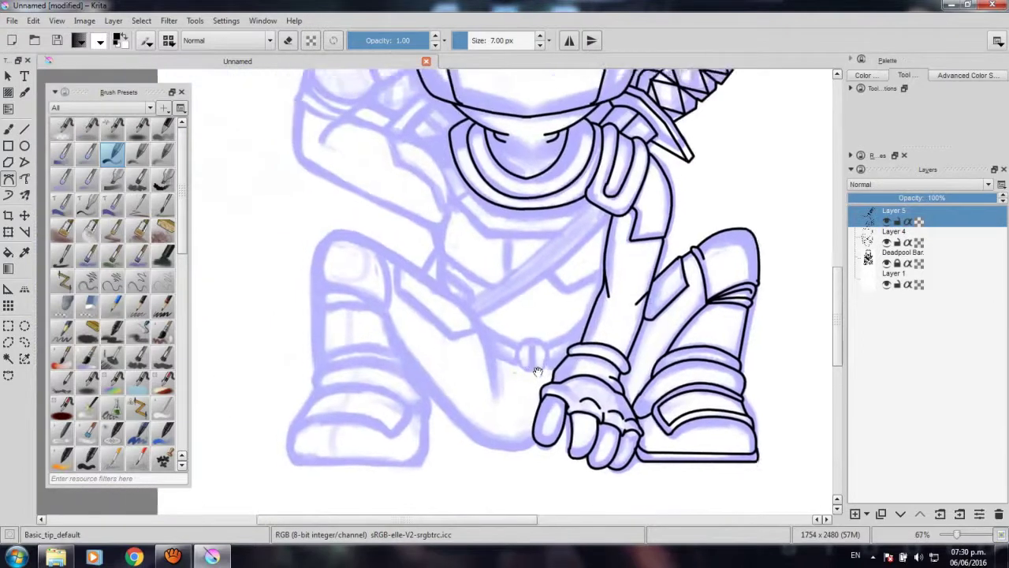
pyautogui.keyDown('ctrl'); pyautogui.scroll(-1, 546, 344); pyautogui.keyUp('ctrl')
pyautogui.keyDown('ctrl'); pyautogui.scroll(-1, 546, 344); pyautogui.keyUp('ctrl')
pyautogui.moveTo(571, 395); pyautogui.dragTo(522, 380)
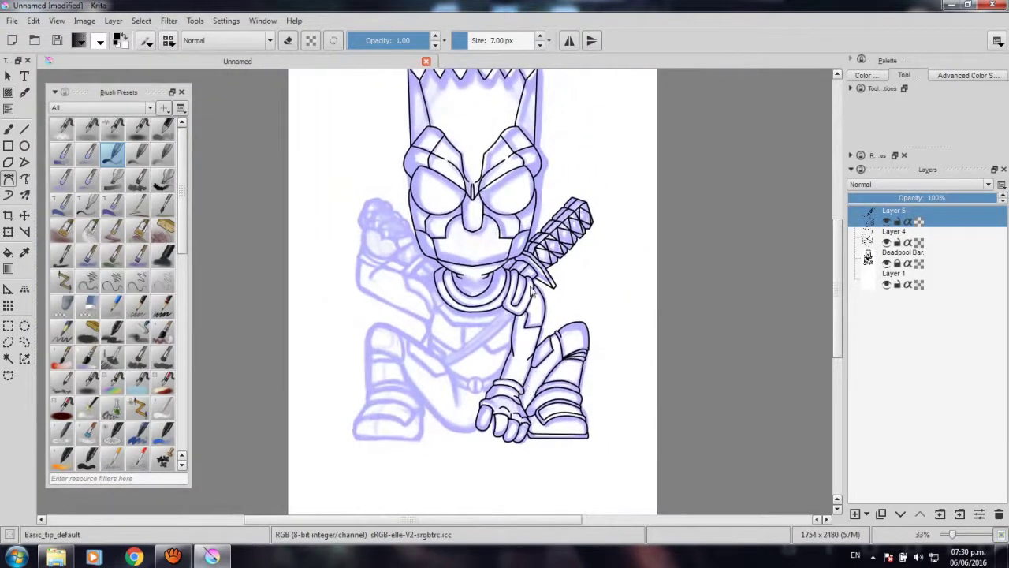
pyautogui.keyDown('ctrl'); pyautogui.scroll(2, 472, 345); pyautogui.keyUp('ctrl')
pyautogui.keyDown('ctrl'); pyautogui.scroll(4, 533, 371); pyautogui.keyUp('ctrl')
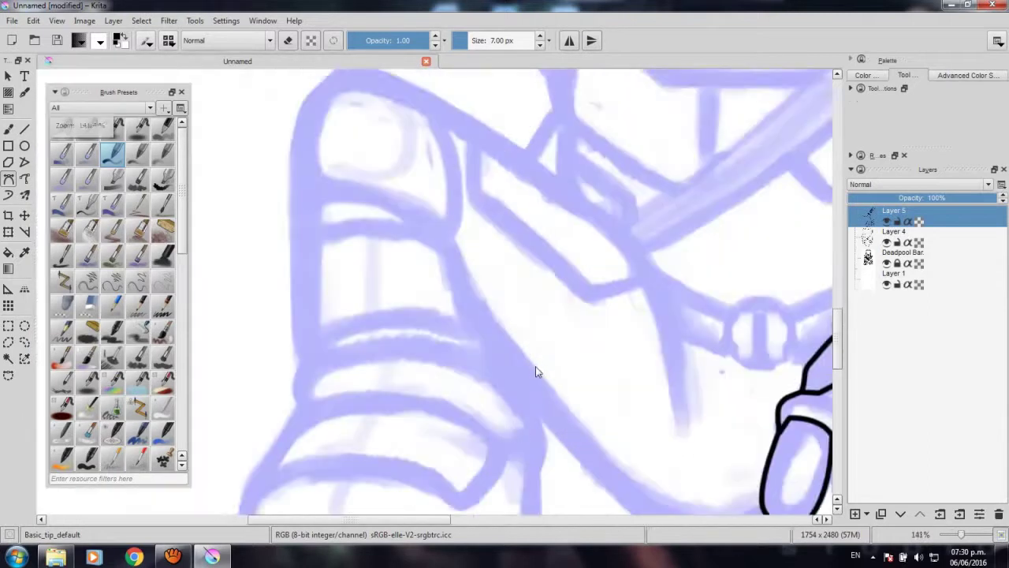
pyautogui.moveTo(533, 372)
pyautogui.mouseDown()
pyautogui.moveTo(516, 221)
pyautogui.moveTo(534, 288)
pyautogui.moveTo(497, 305)
pyautogui.moveTo(536, 332)
pyautogui.moveTo(499, 395)
pyautogui.moveTo(463, 427)
pyautogui.mouseUp()
pyautogui.scroll(-3, 701, 291)
pyautogui.scroll(2, 462, 426)
pyautogui.scroll(2, 506, 405)
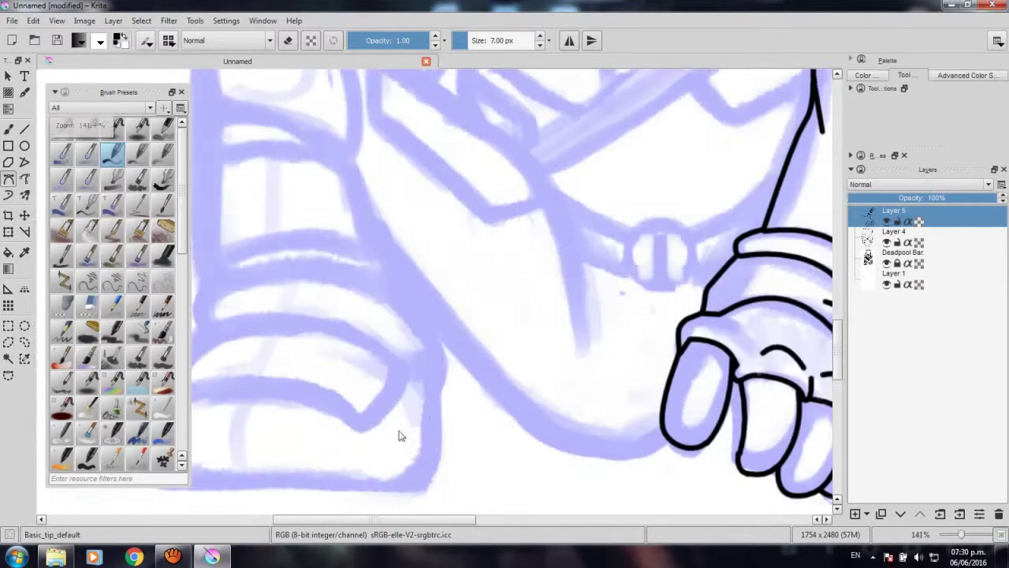
pyautogui.moveTo(398, 435); pyautogui.dragTo(514, 394)
pyautogui.scroll(-3, 590, 359)
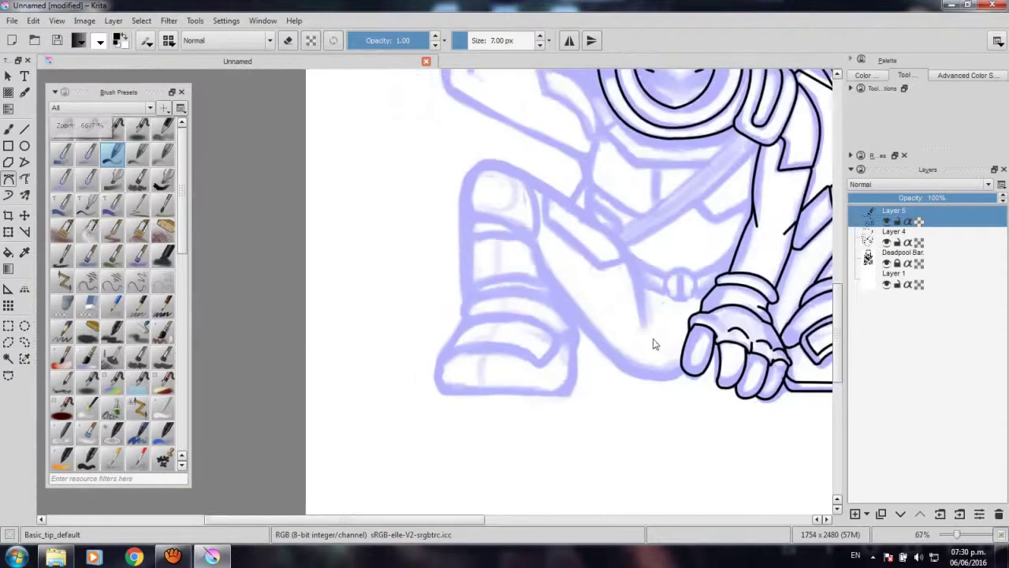
pyautogui.moveTo(653, 342)
pyautogui.mouseDown()
pyautogui.moveTo(559, 338)
pyautogui.moveTo(536, 397)
pyautogui.mouseUp()
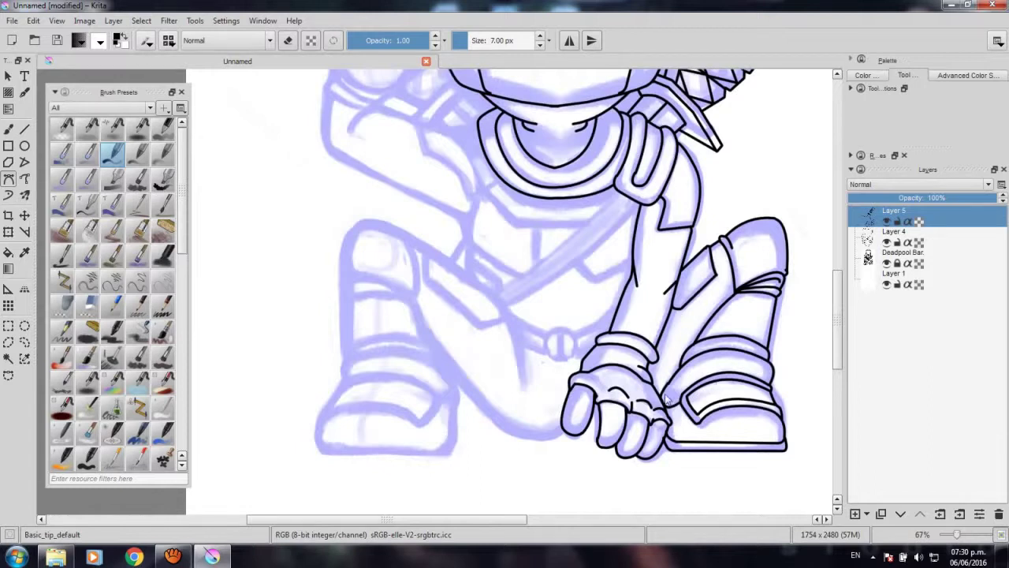
pyautogui.scroll(1, 666, 398)
pyautogui.scroll(2, 473, 361)
pyautogui.moveTo(435, 331); pyautogui.dragTo(451, 372)
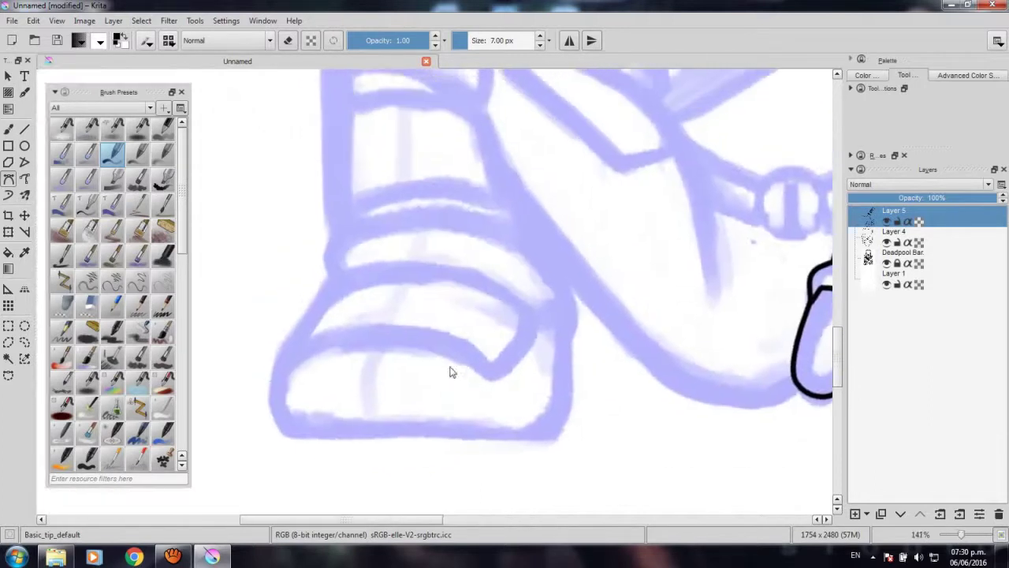
pyautogui.scroll(-1, 451, 372)
pyautogui.scroll(-2, 338, 323)
pyautogui.moveTo(714, 340); pyautogui.dragTo(601, 316)
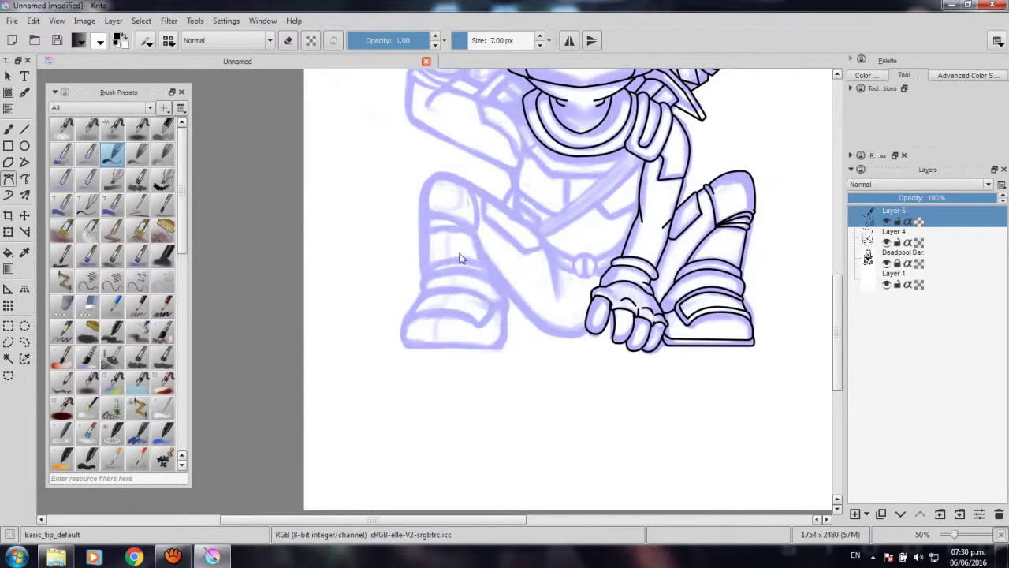
pyautogui.moveTo(464, 294); pyautogui.dragTo(456, 410)
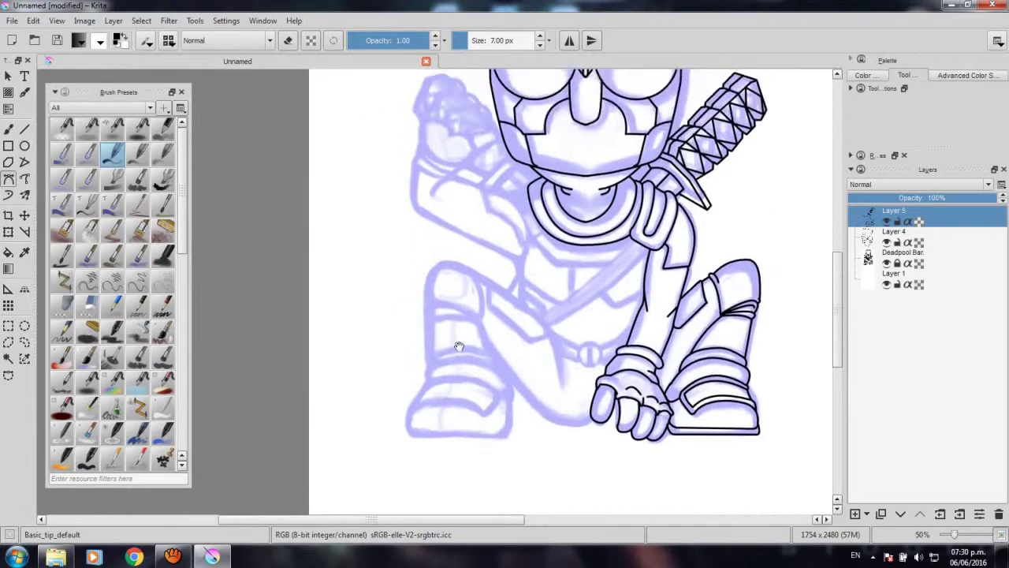
pyautogui.scroll(2, 465, 400)
pyautogui.scroll(1, 469, 419)
pyautogui.scroll(1, 413, 360)
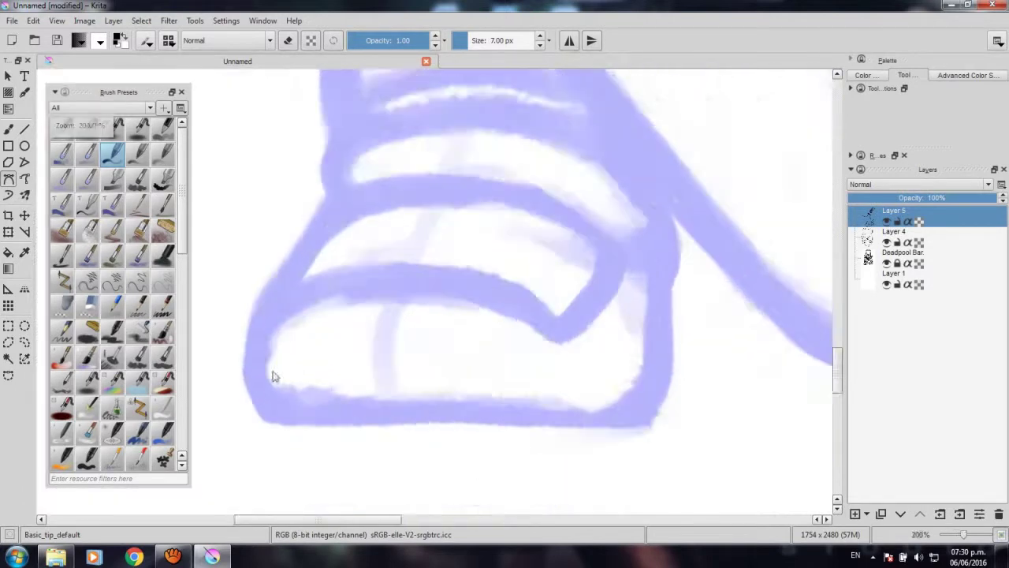
# Trace the left boot's sole outline up around the toe to the strap.
pyautogui.moveTo(247, 361)
pyautogui.mouseDown()
pyautogui.moveTo(453, 416)
pyautogui.moveTo(633, 428)
pyautogui.moveTo(669, 390)
pyautogui.moveTo(688, 263)
pyautogui.moveTo(670, 286)
pyautogui.mouseUp()
pyautogui.moveTo(633, 250); pyautogui.dragTo(628, 254)
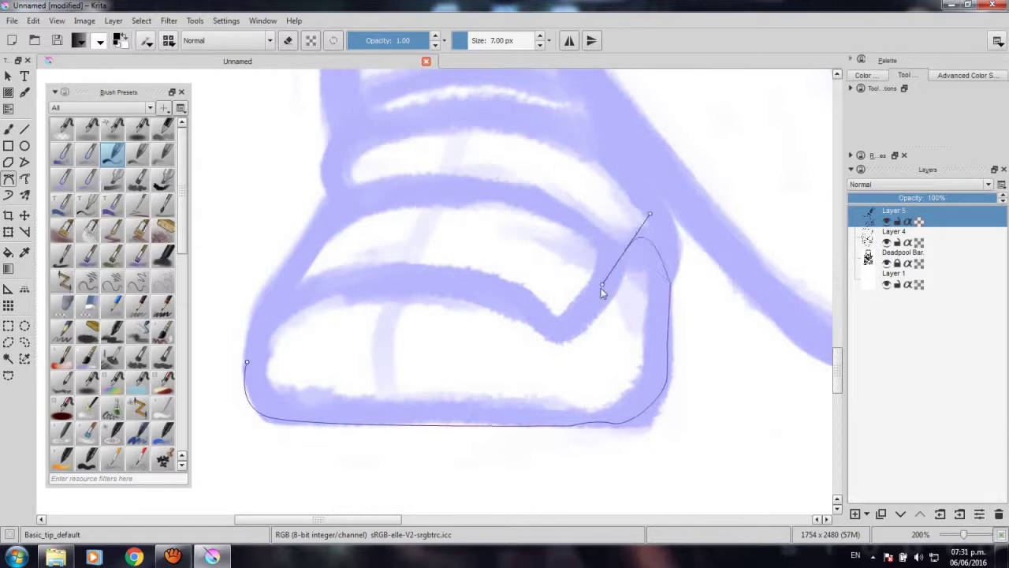
pyautogui.moveTo(601, 288); pyautogui.dragTo(597, 294)
pyautogui.moveTo(546, 331); pyautogui.dragTo(498, 319)
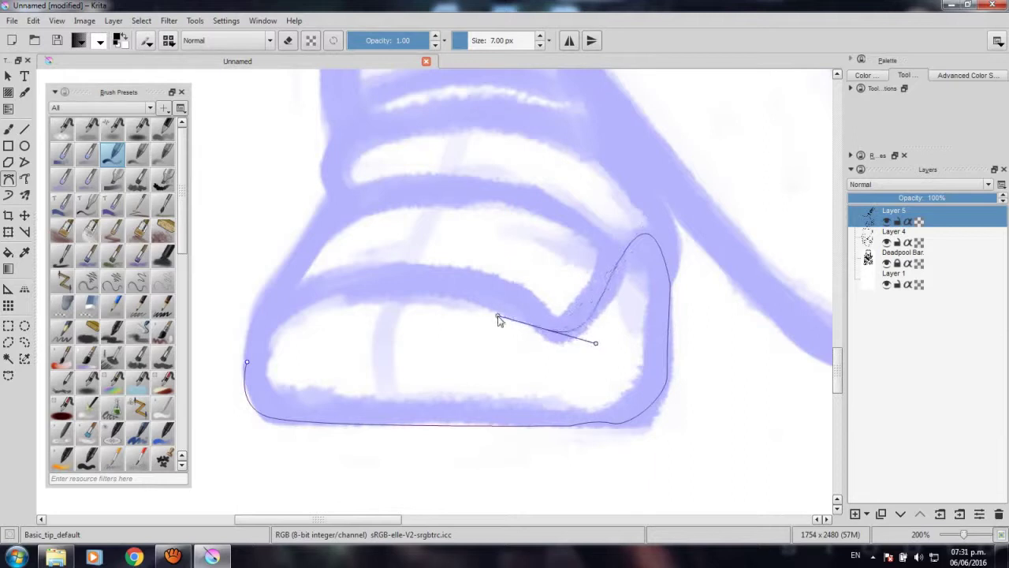
pyautogui.press('Return')
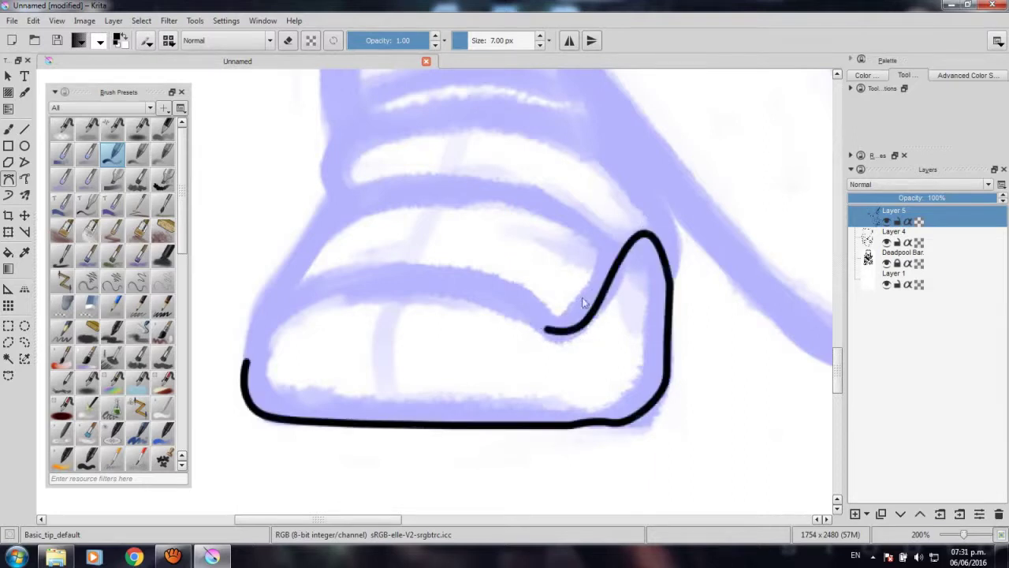
# Ink the inner line of the sole, bending it up toward the toe.
pyautogui.moveTo(220, 354); pyautogui.dragTo(266, 370)
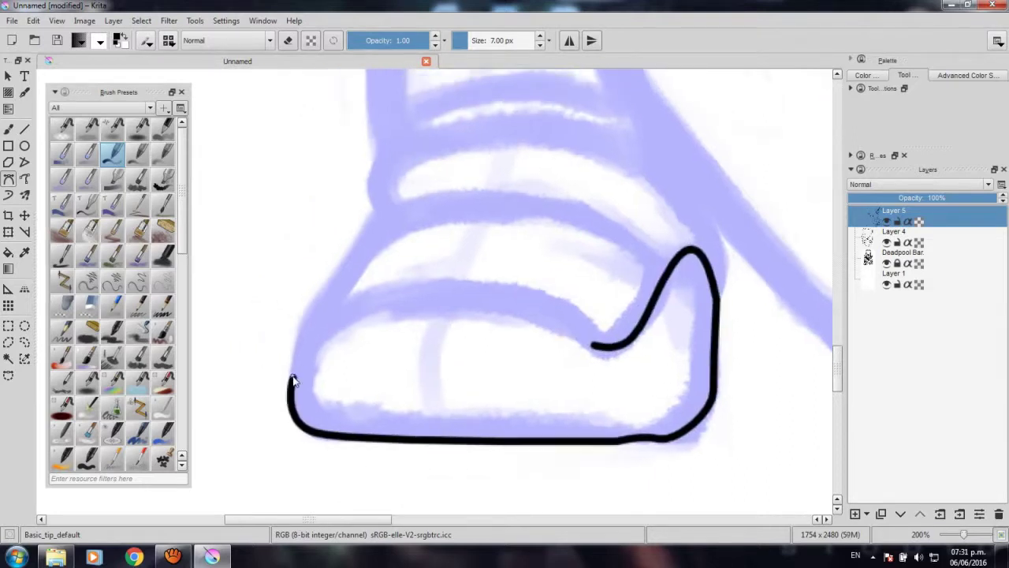
pyautogui.moveTo(329, 408); pyautogui.dragTo(342, 409)
pyautogui.moveTo(628, 427); pyautogui.dragTo(656, 423)
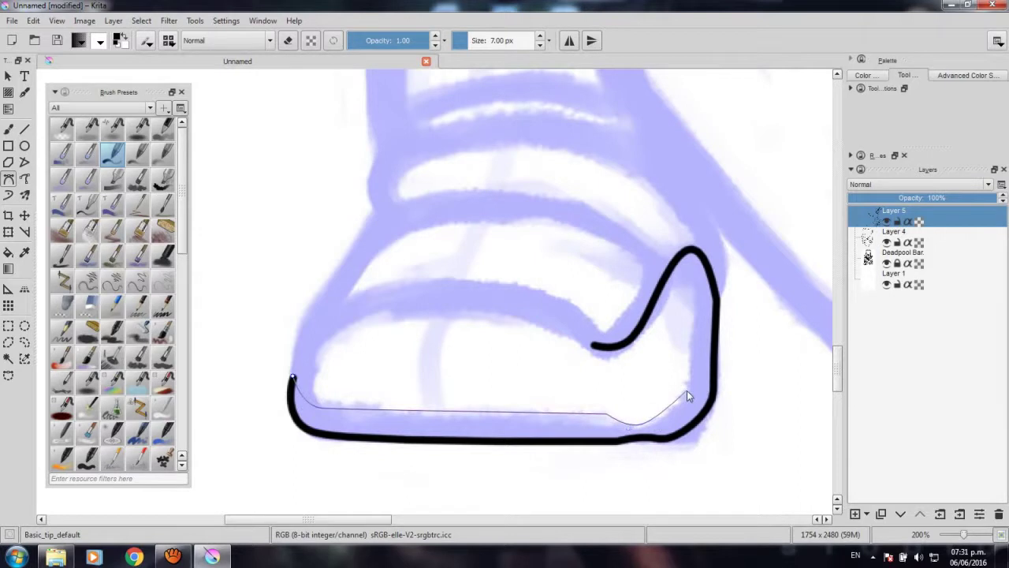
pyautogui.moveTo(687, 391)
pyautogui.mouseDown()
pyautogui.moveTo(262, 338)
pyautogui.moveTo(377, 345)
pyautogui.mouseUp()
pyautogui.scroll(-3, 377, 345)
pyautogui.scroll(2, 376, 351)
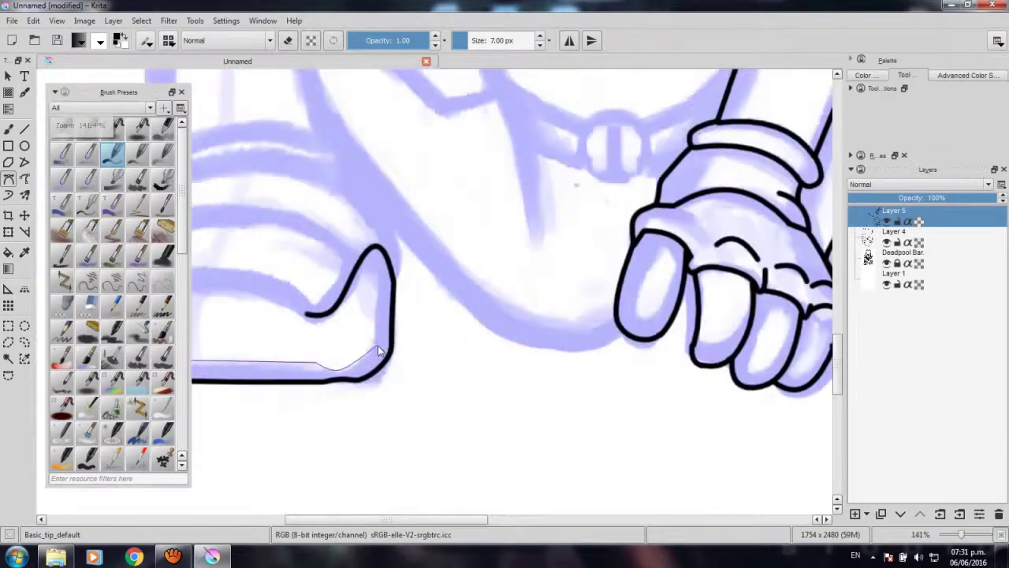
pyautogui.scroll(-1, 378, 357)
pyautogui.scroll(1, 378, 357)
pyautogui.scroll(2, 396, 376)
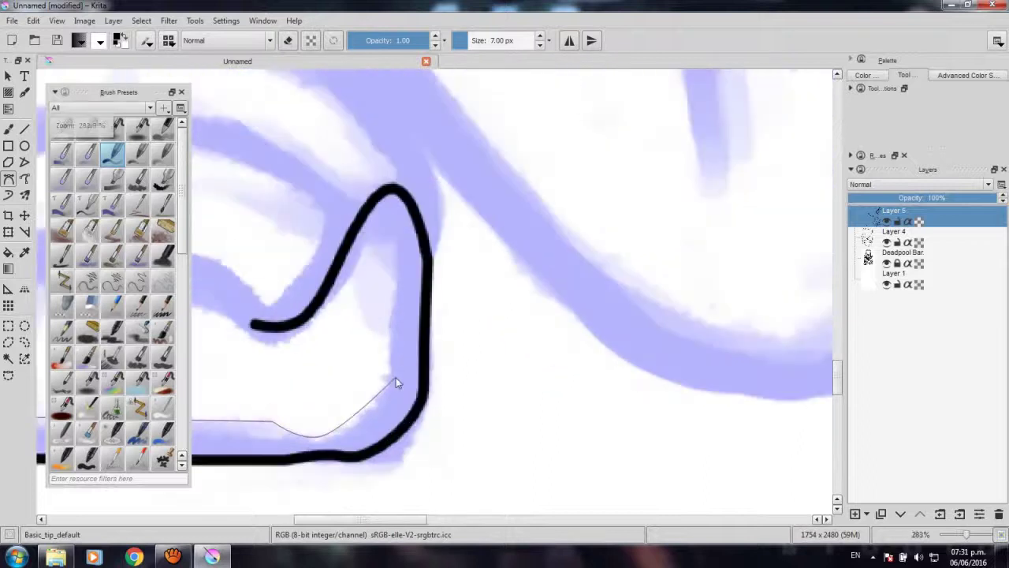
pyautogui.moveTo(396, 387)
pyautogui.mouseDown()
pyautogui.moveTo(434, 338)
pyautogui.moveTo(447, 337)
pyautogui.mouseUp()
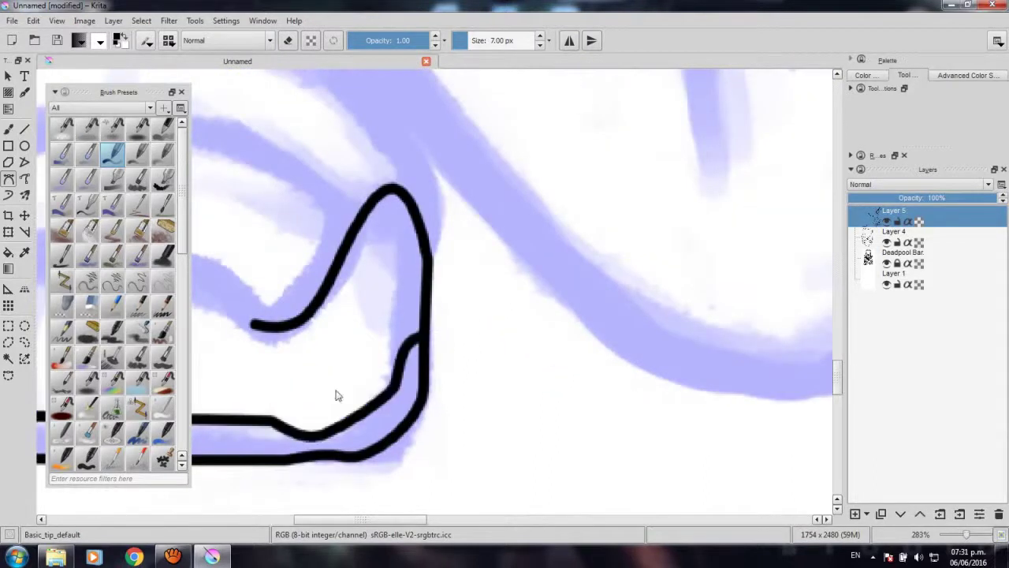
pyautogui.moveTo(338, 395)
pyautogui.mouseDown()
pyautogui.moveTo(576, 308)
pyautogui.moveTo(586, 367)
pyautogui.mouseUp()
pyautogui.scroll(-5, 597, 304)
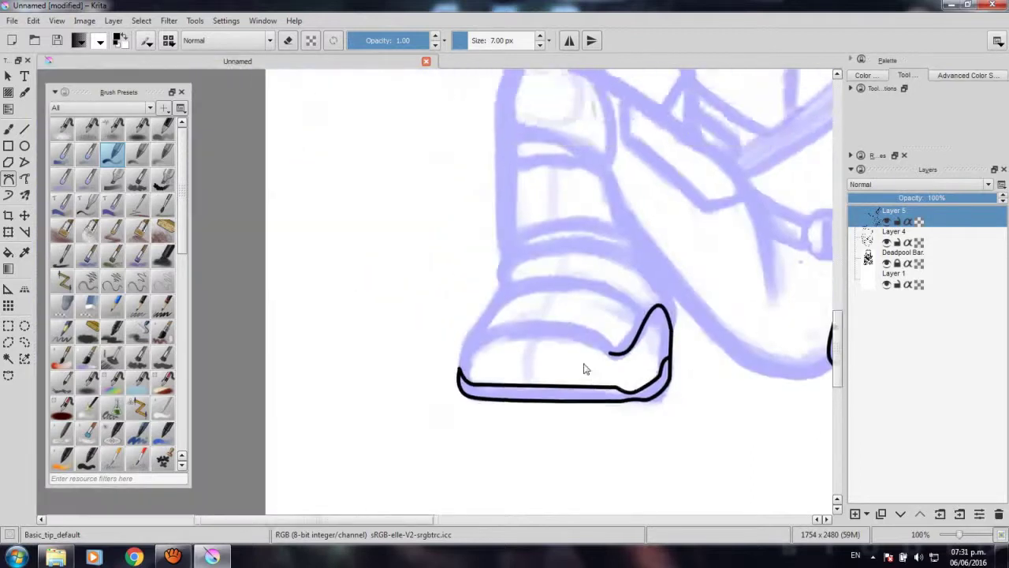
pyautogui.scroll(2, 585, 367)
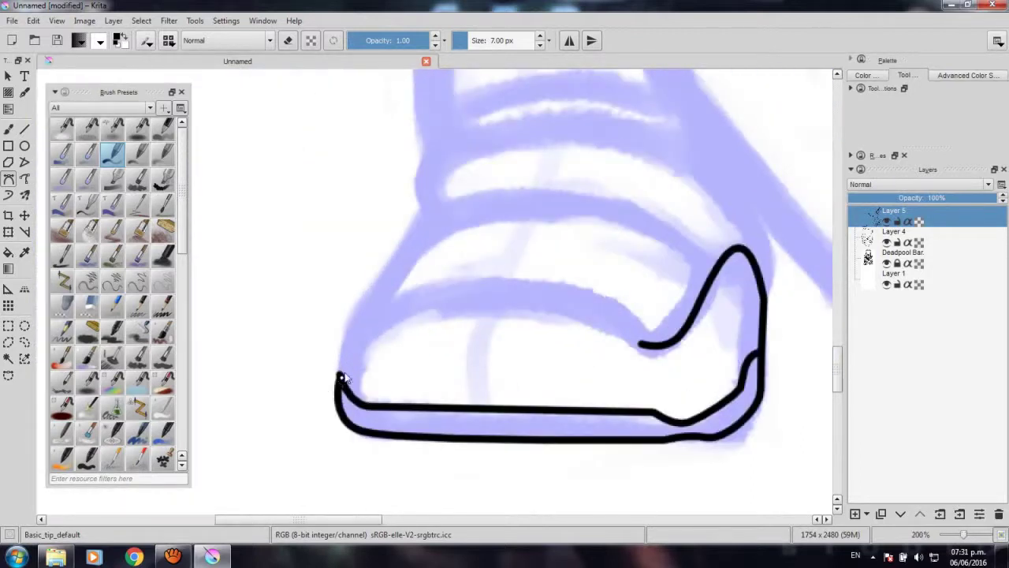
# Ink the shoe's upper edge from the sole along the top of the shoe.
pyautogui.moveTo(384, 307)
pyautogui.mouseDown()
pyautogui.moveTo(428, 306)
pyautogui.moveTo(428, 292)
pyautogui.mouseUp()
pyautogui.moveTo(641, 344)
pyautogui.mouseDown()
pyautogui.moveTo(649, 389)
pyautogui.moveTo(678, 424)
pyautogui.mouseUp()
pyautogui.press('Return')
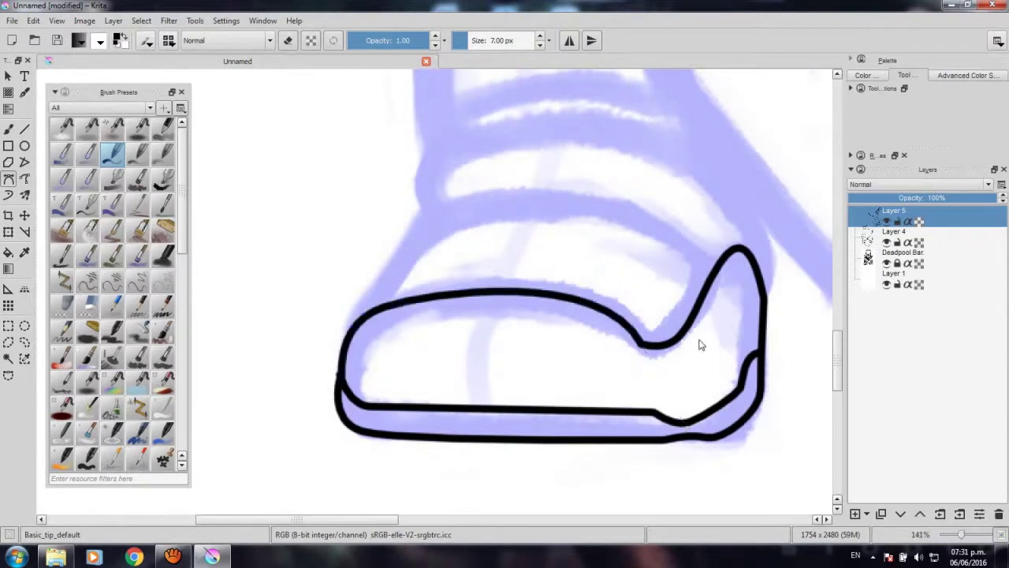
pyautogui.scroll(-3, 702, 345)
pyautogui.moveTo(677, 347); pyautogui.dragTo(415, 354)
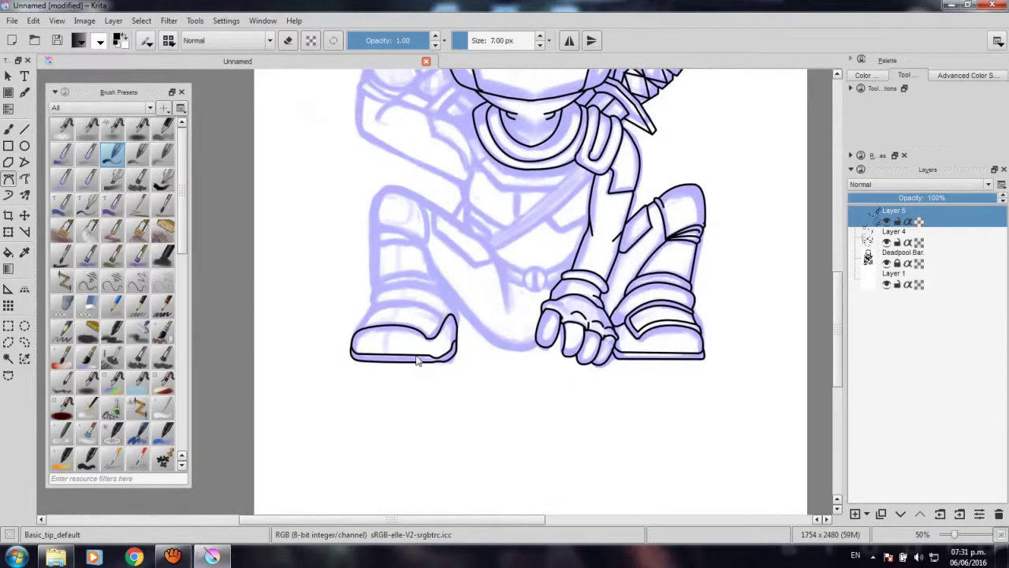
# Draw a short curved stroke up the left shoe's back edge.
pyautogui.scroll(3, 418, 360)
pyautogui.moveTo(286, 277); pyautogui.dragTo(405, 355)
pyautogui.scroll(2, 405, 356)
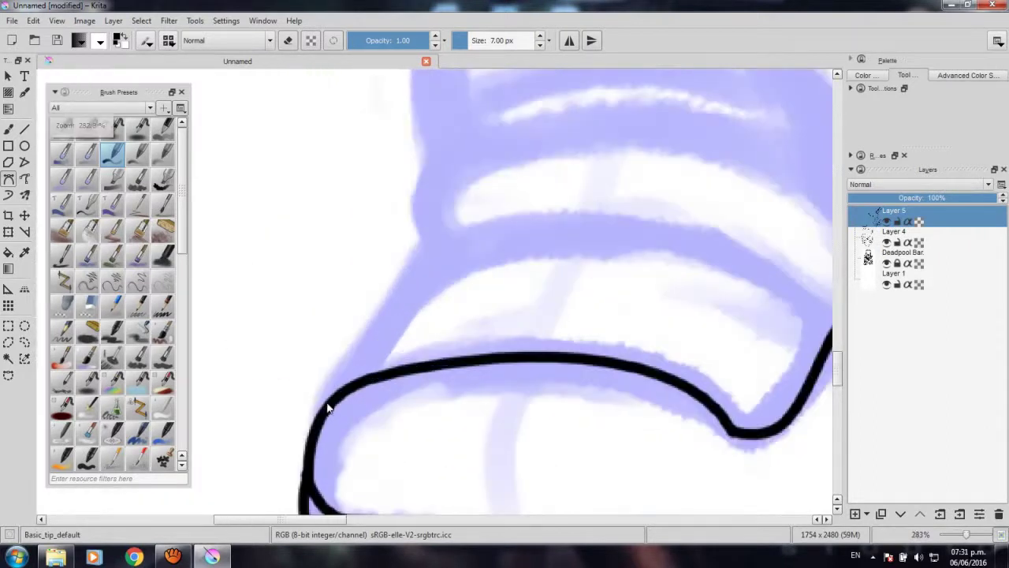
pyautogui.moveTo(395, 347); pyautogui.dragTo(423, 334)
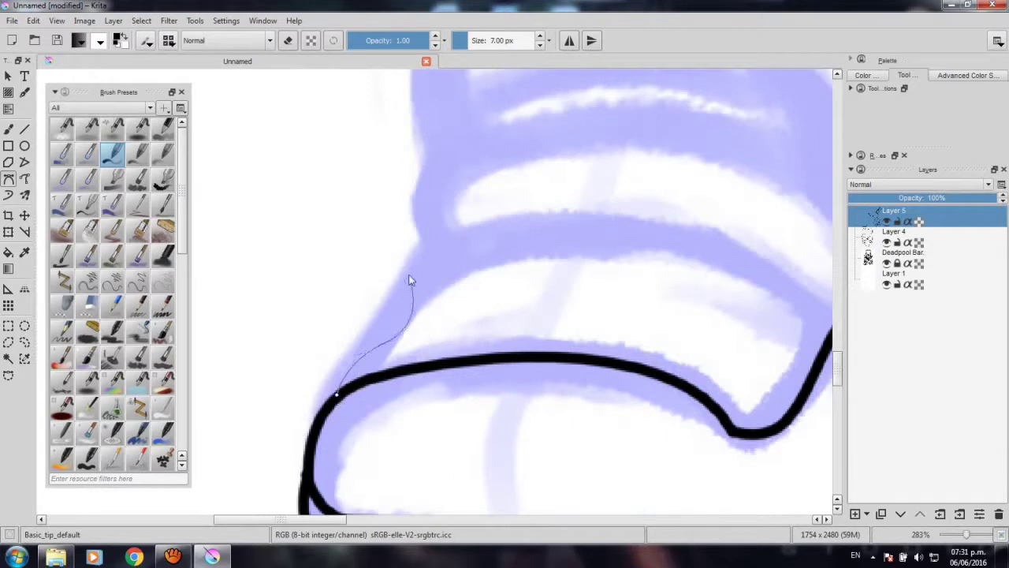
pyautogui.doubleClick(386, 341)
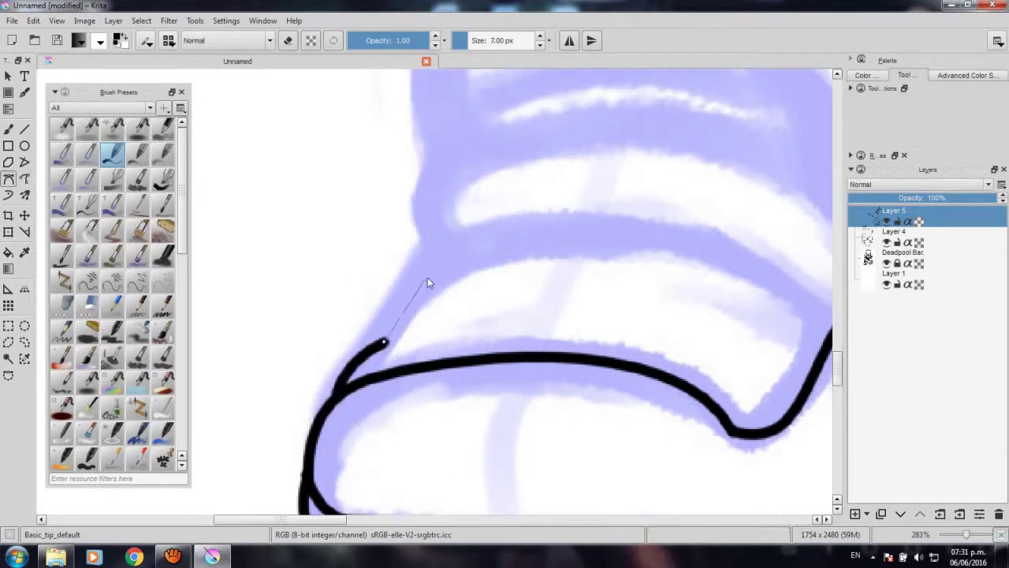
# Ink the ankle line upward from the shoe in two committed segments.
pyautogui.scroll(-5, 430, 276)
pyautogui.moveTo(495, 255)
pyautogui.mouseDown()
pyautogui.moveTo(349, 289)
pyautogui.moveTo(236, 235)
pyautogui.mouseUp()
pyautogui.scroll(1, 248, 275)
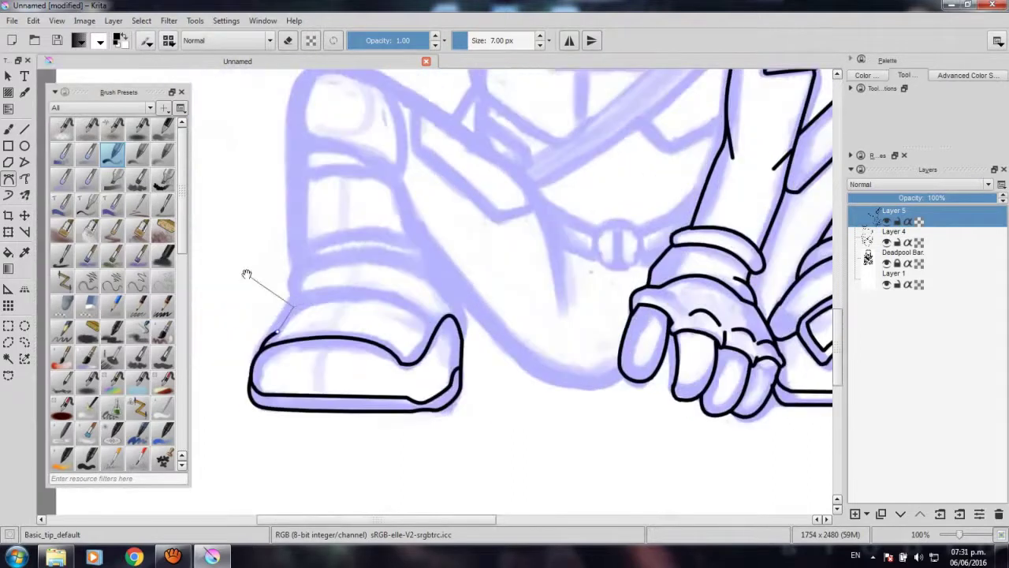
pyautogui.scroll(2, 258, 278)
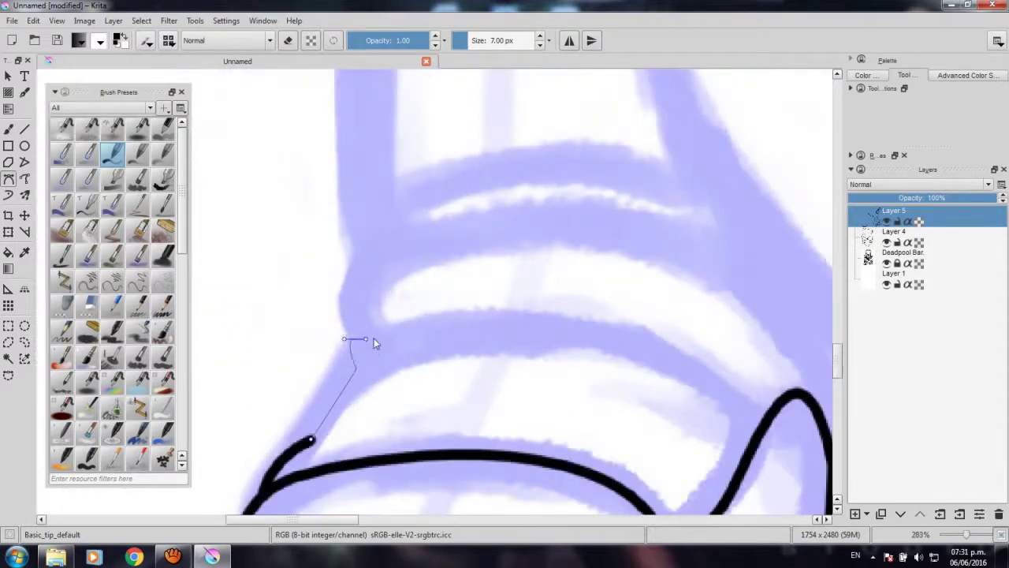
pyautogui.moveTo(331, 348); pyautogui.dragTo(375, 328)
pyautogui.press('Return')
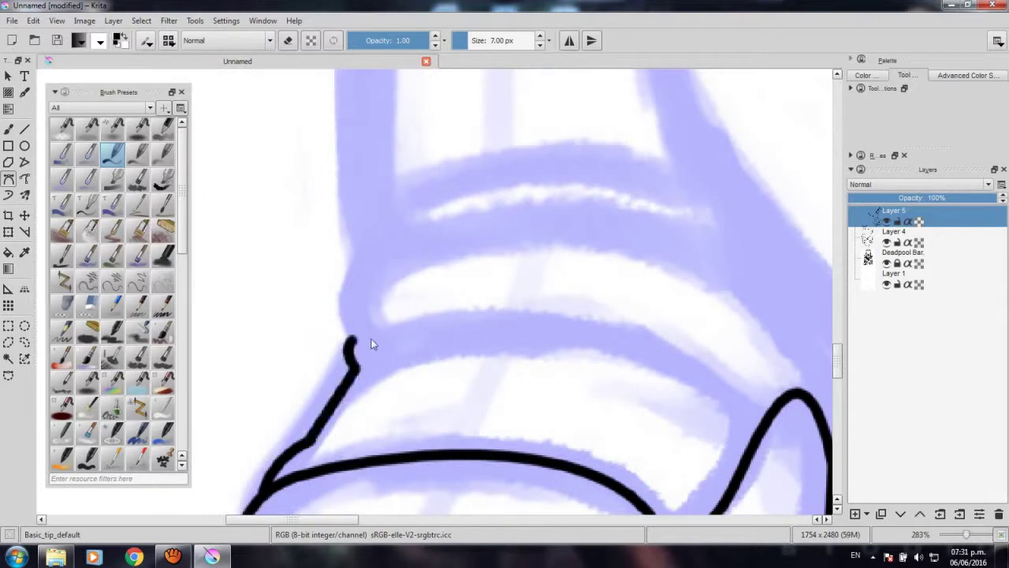
pyautogui.moveTo(359, 337)
pyautogui.mouseDown()
pyautogui.moveTo(357, 266)
pyautogui.moveTo(392, 201)
pyautogui.mouseUp()
pyautogui.press('Return')
# Curve a black line from the ankle across the shoe's upper band.
pyautogui.scroll(-2, 394, 268)
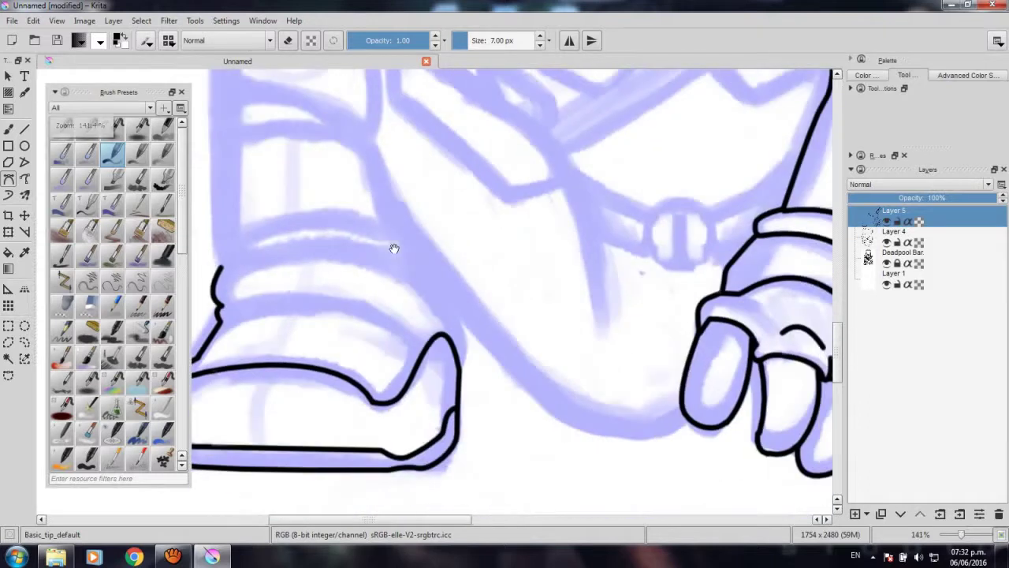
pyautogui.scroll(2, 332, 339)
pyautogui.scroll(-2, 355, 305)
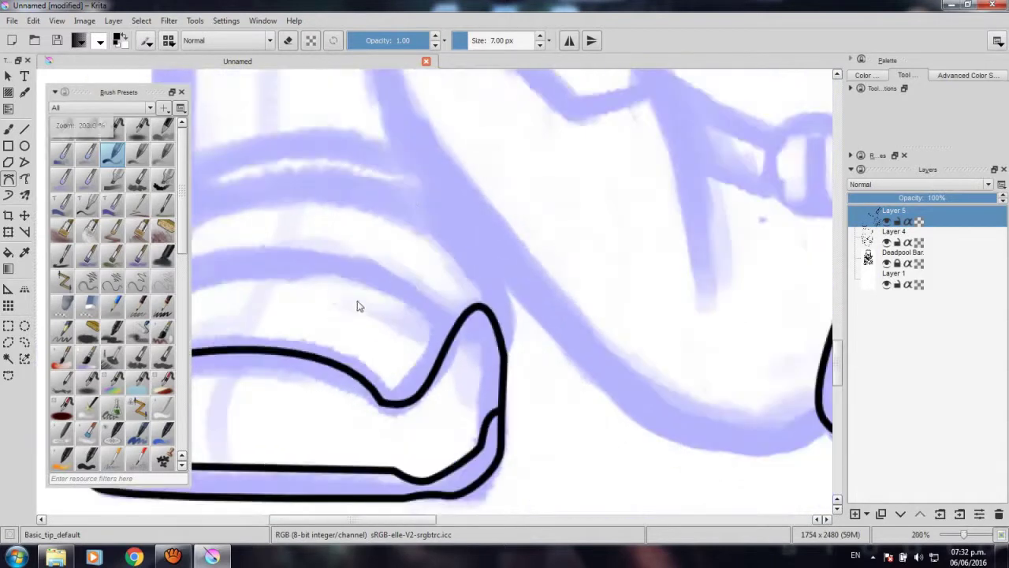
pyautogui.scroll(1, 355, 304)
pyautogui.click(337, 315)
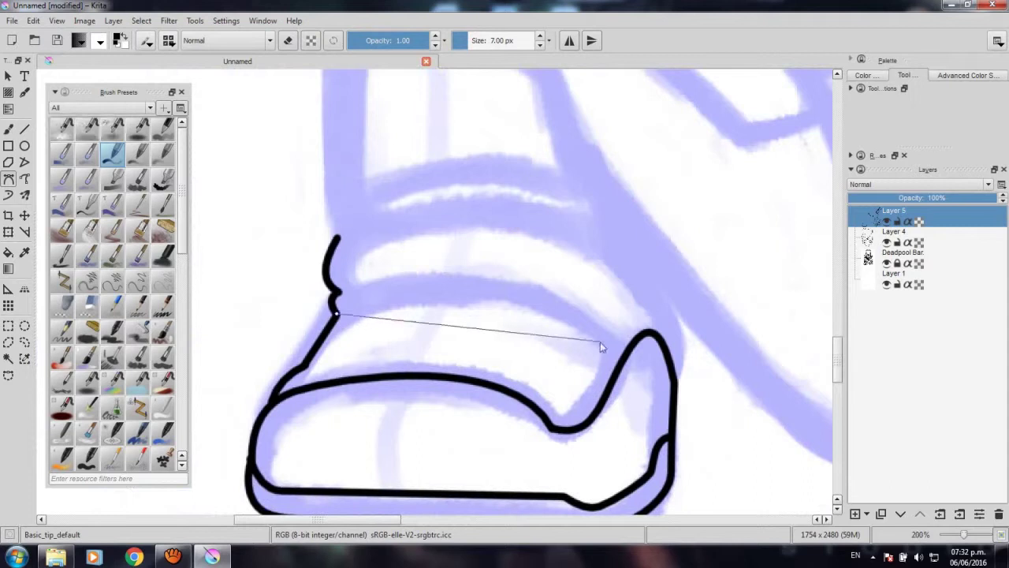
pyautogui.moveTo(620, 341)
pyautogui.mouseDown()
pyautogui.moveTo(645, 380)
pyautogui.moveTo(761, 444)
pyautogui.mouseUp()
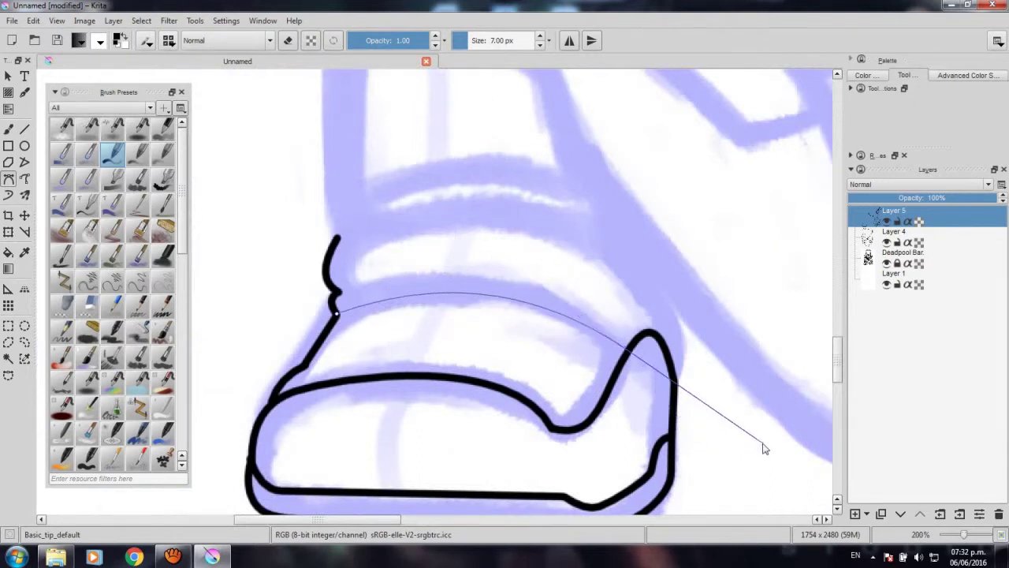
pyautogui.press('Return')
# Add and bend the short band segment above the toe.
pyautogui.moveTo(489, 387); pyautogui.dragTo(485, 339)
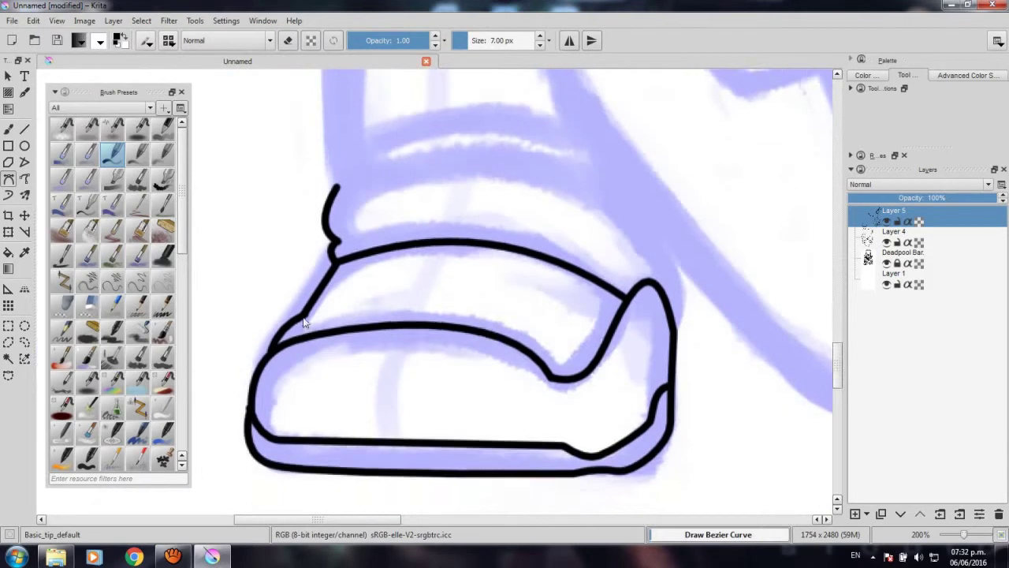
pyautogui.click(365, 307)
pyautogui.press('Return')
pyautogui.moveTo(355, 236); pyautogui.dragTo(354, 341)
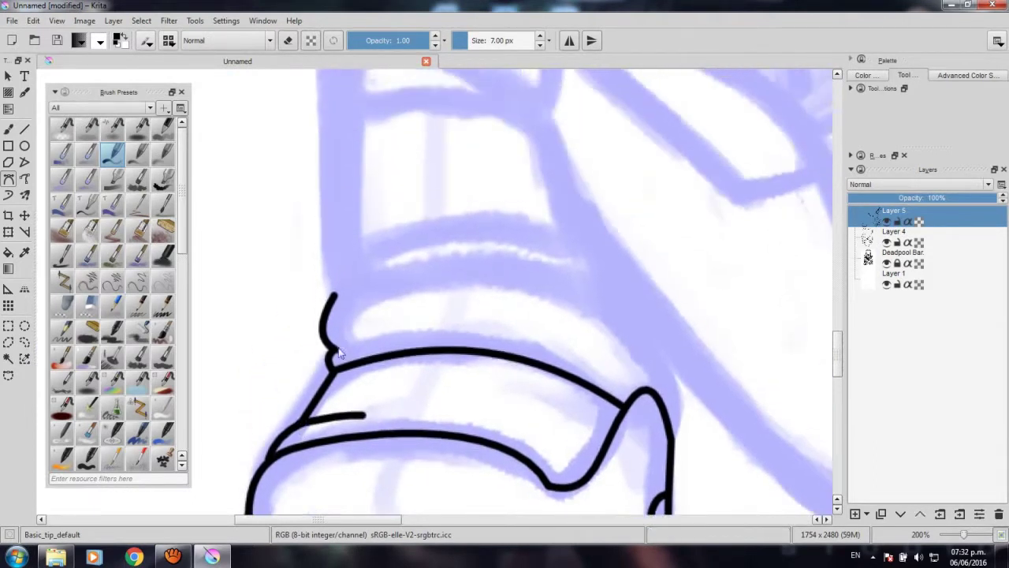
pyautogui.moveTo(442, 331)
pyautogui.mouseDown()
pyautogui.moveTo(480, 335)
pyautogui.moveTo(229, 264)
pyautogui.mouseUp()
pyautogui.press('Return')
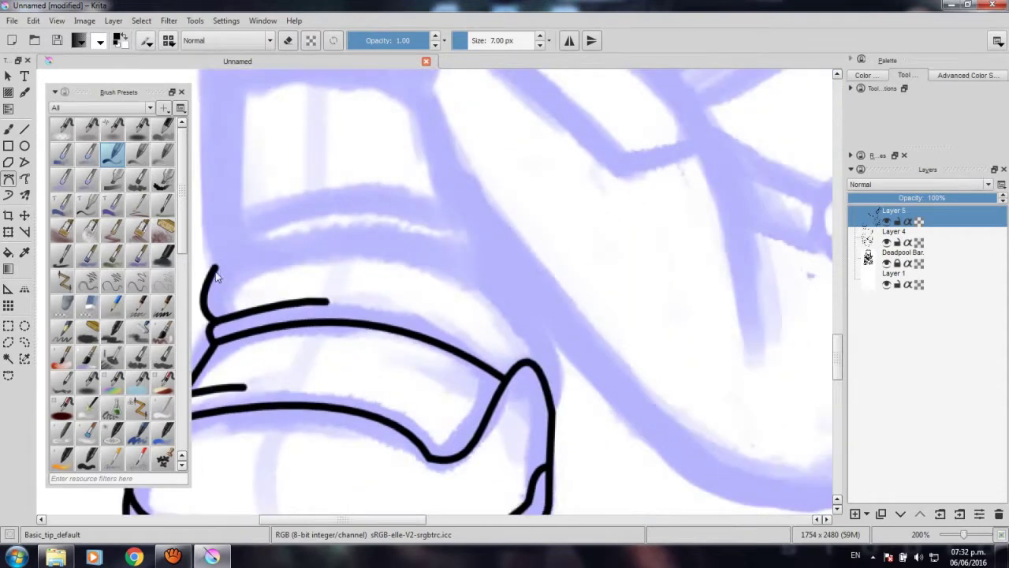
# Ink the top band across the shoe and the shoe's right side down from its end.
pyautogui.click(213, 268)
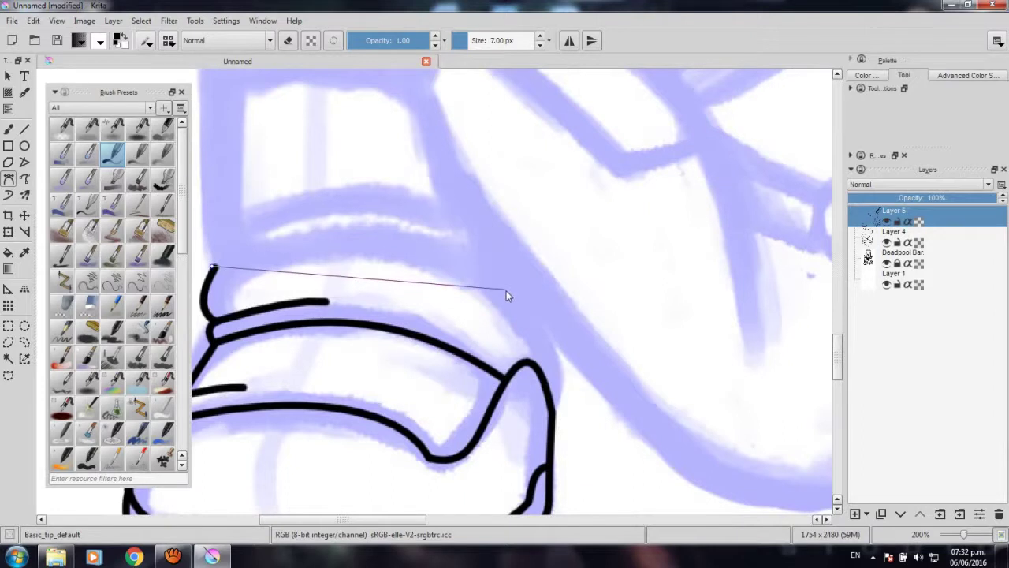
pyautogui.moveTo(509, 294)
pyautogui.mouseDown()
pyautogui.moveTo(558, 384)
pyautogui.moveTo(618, 391)
pyautogui.mouseUp()
pyautogui.press('Return')
pyautogui.moveTo(558, 370); pyautogui.dragTo(515, 221)
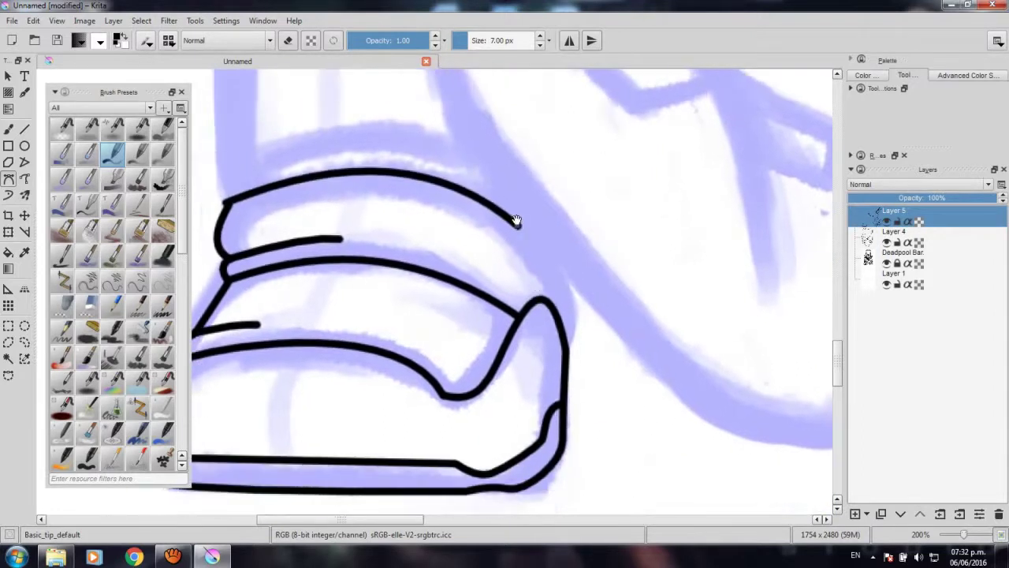
pyautogui.click(519, 226)
pyautogui.moveTo(569, 353); pyautogui.dragTo(542, 418)
pyautogui.press('Return')
pyautogui.moveTo(360, 117)
pyautogui.mouseDown()
pyautogui.moveTo(450, 207)
pyautogui.moveTo(424, 291)
pyautogui.moveTo(360, 271)
pyautogui.mouseUp()
# Start the cuff curve at the top band's left end and arch it over the shoe top.
pyautogui.press('1')
pyautogui.scroll(-1, 461, 276)
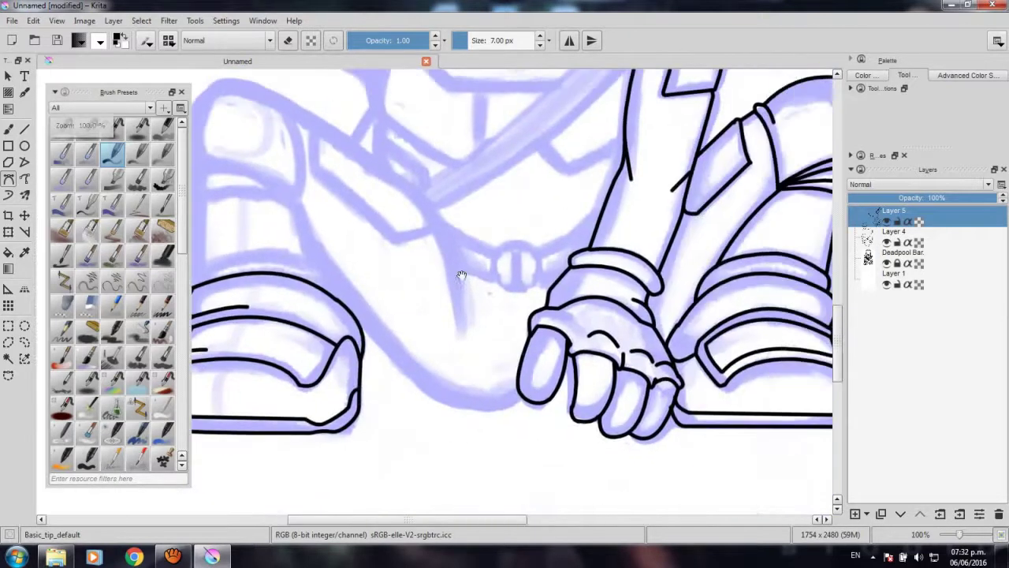
pyautogui.scroll(-1, 423, 299)
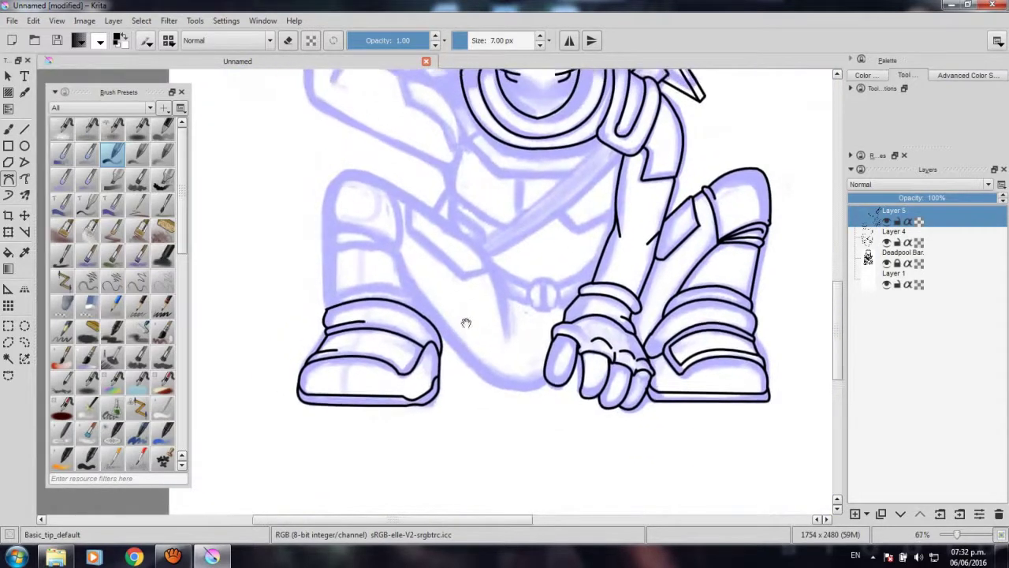
pyautogui.scroll(1, 292, 315)
pyautogui.scroll(1, 288, 315)
pyautogui.scroll(2, 379, 266)
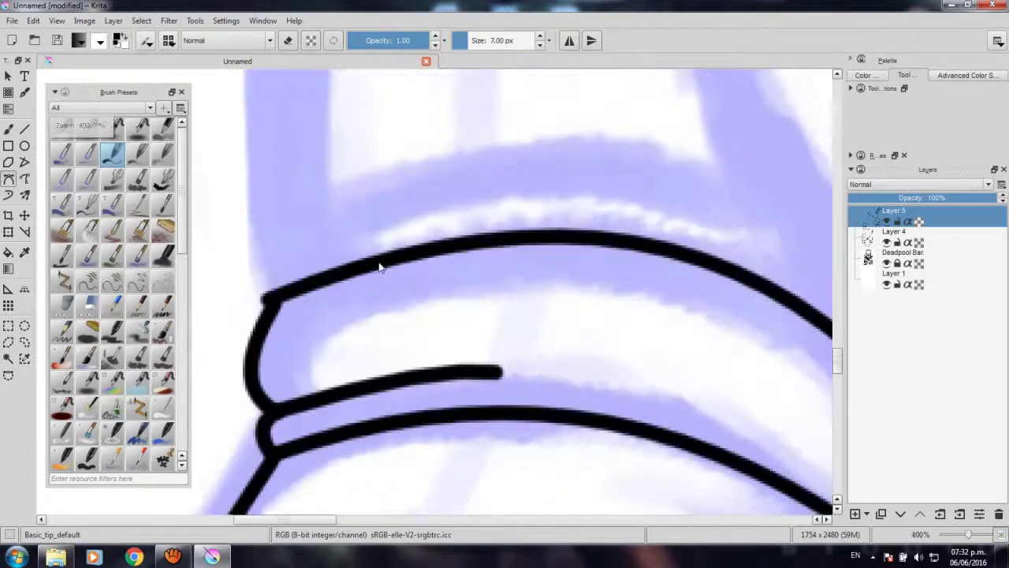
pyautogui.click(274, 298)
pyautogui.moveTo(257, 216)
pyautogui.mouseDown()
pyautogui.moveTo(303, 175)
pyautogui.moveTo(287, 163)
pyautogui.mouseUp()
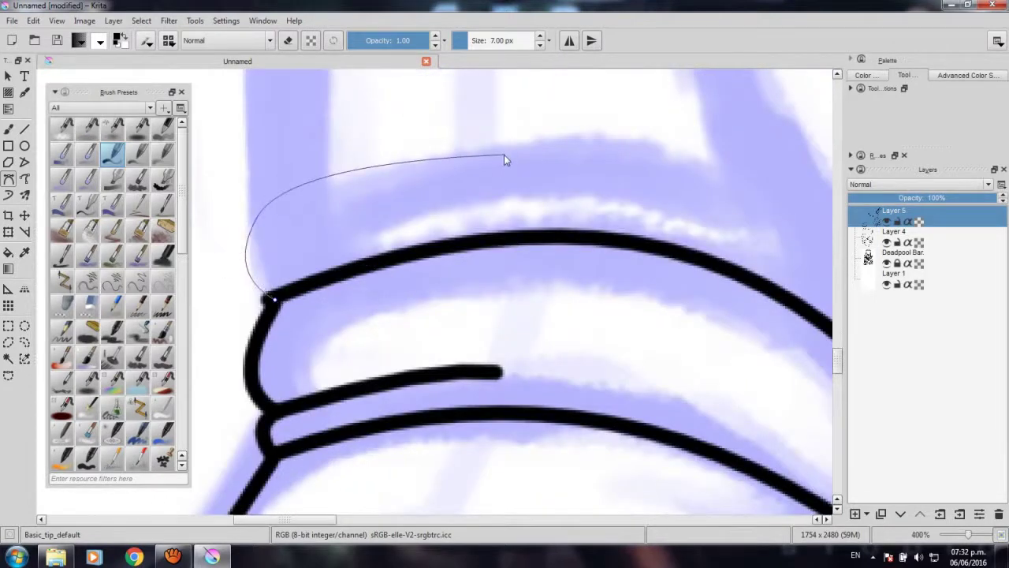
# End the cuff curve on the shoe's right side and commit it as a black stroke.
pyautogui.scroll(-1, 552, 170)
pyautogui.scroll(-2, 473, 189)
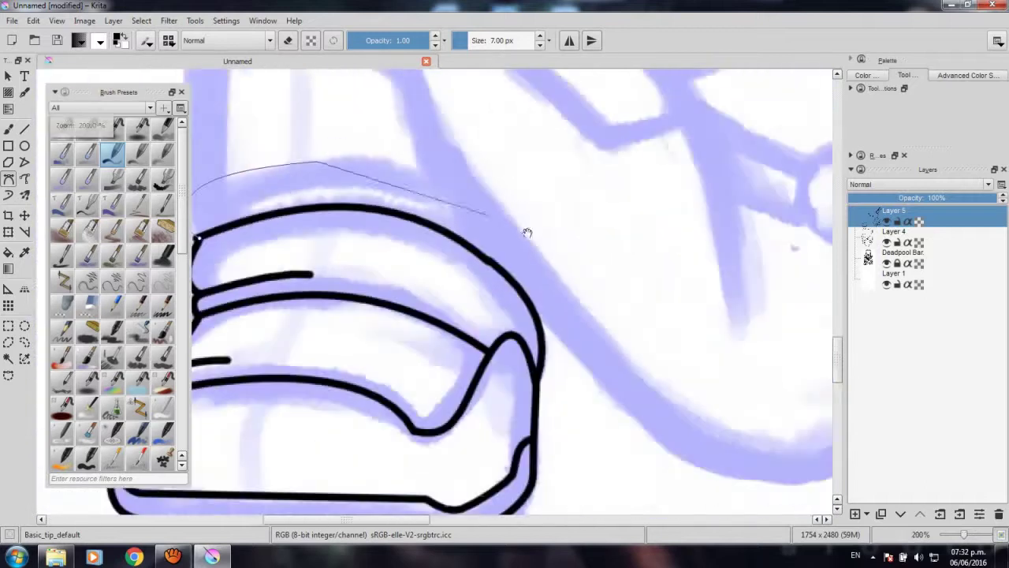
pyautogui.scroll(-1, 528, 237)
pyautogui.moveTo(538, 250); pyautogui.dragTo(339, 259)
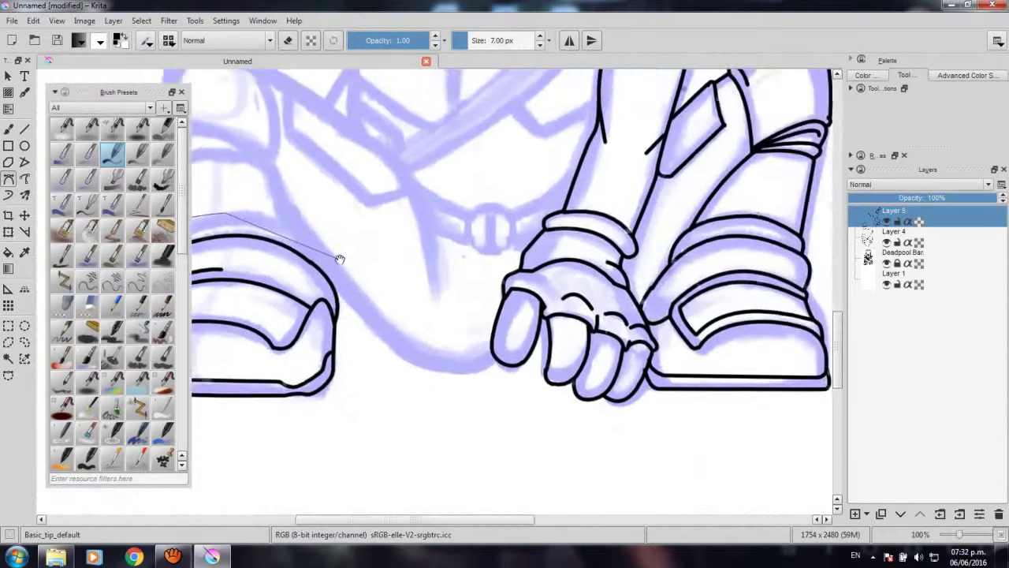
pyautogui.scroll(1, 347, 253)
pyautogui.scroll(1, 366, 244)
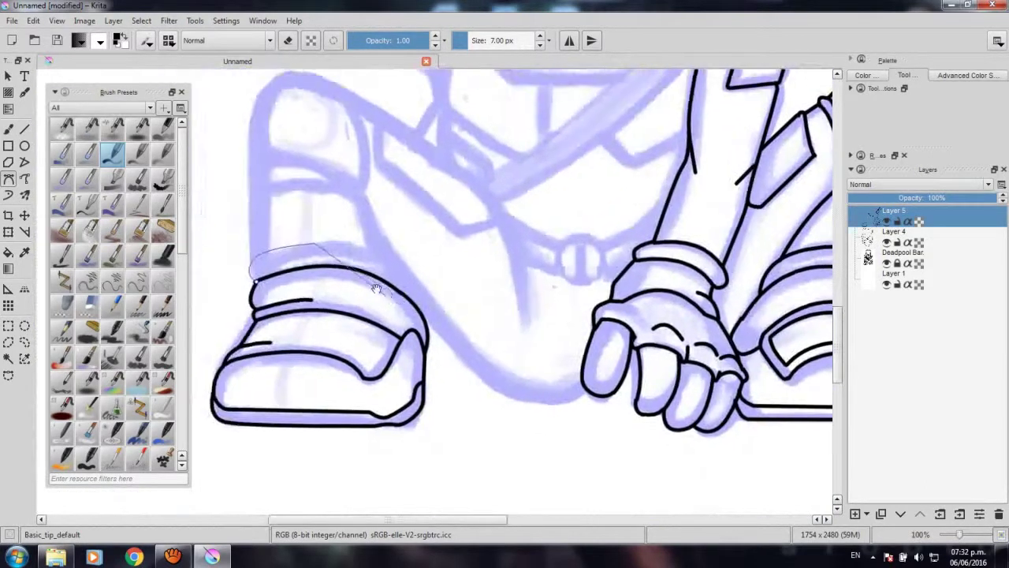
pyautogui.scroll(1, 384, 233)
pyautogui.moveTo(384, 233)
pyautogui.mouseDown()
pyautogui.moveTo(516, 281)
pyautogui.moveTo(638, 374)
pyautogui.mouseUp()
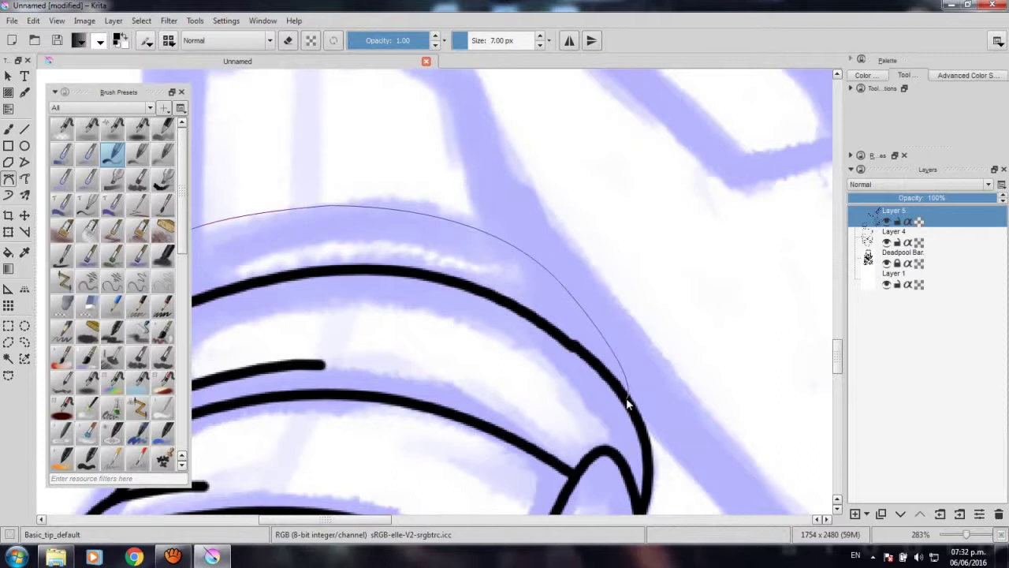
pyautogui.press('Return')
pyautogui.scroll(-5, 415, 340)
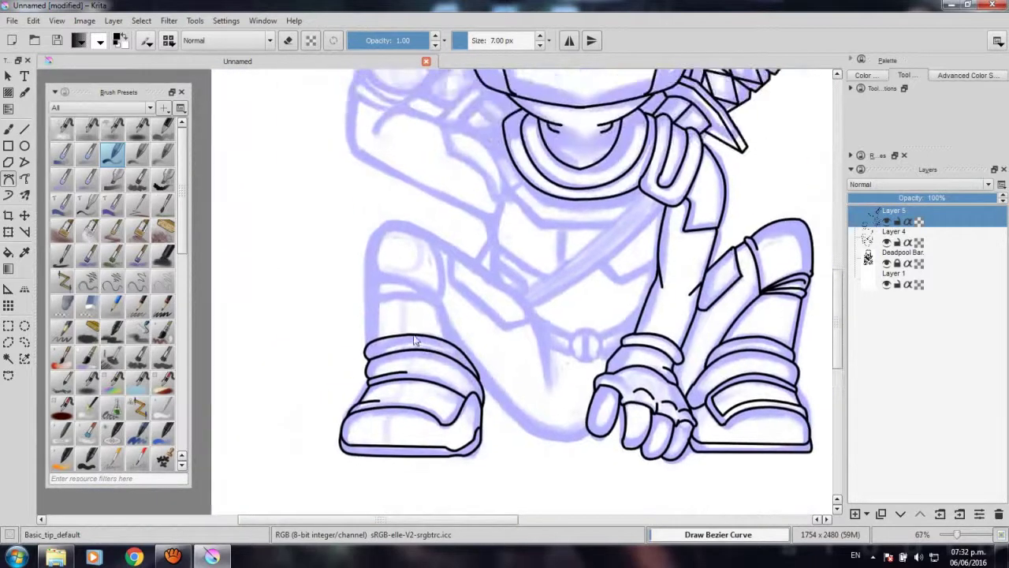
# Ink a curve along the first leg-guard band's edge following the sketch.
pyautogui.scroll(2, 415, 340)
pyautogui.scroll(1, 388, 282)
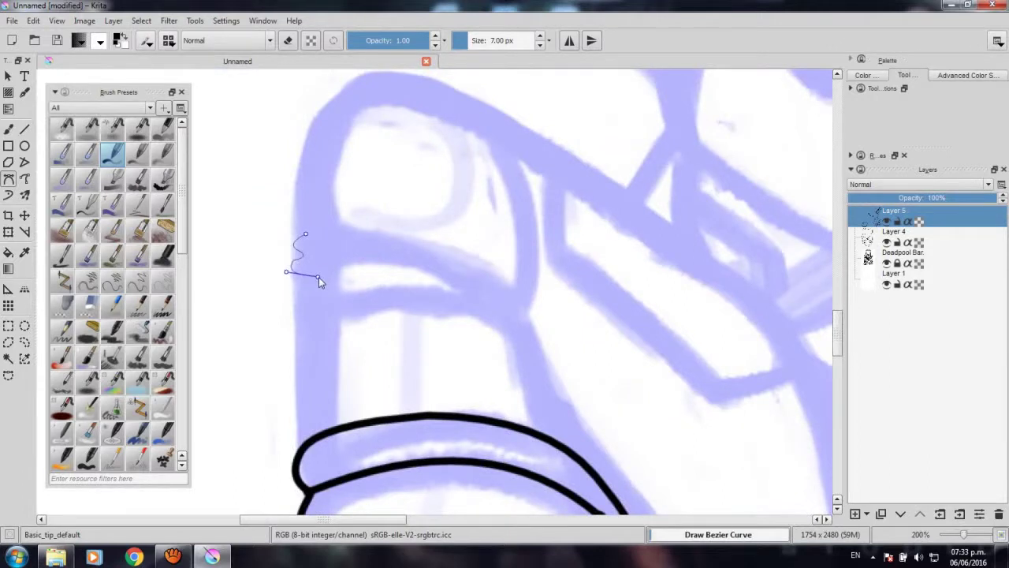
pyautogui.press('Escape')
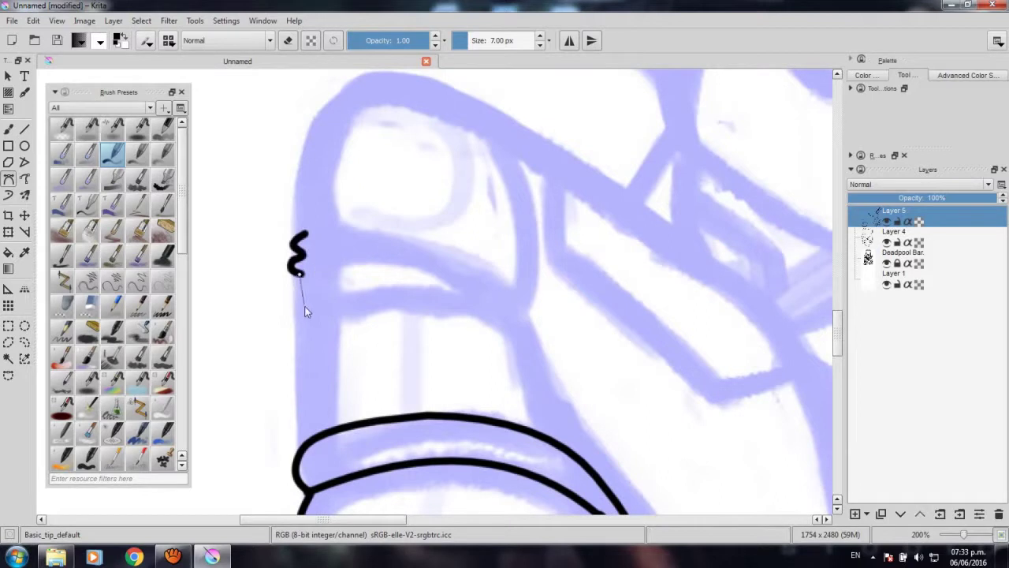
pyautogui.moveTo(332, 311); pyautogui.dragTo(332, 312)
pyautogui.moveTo(525, 322); pyautogui.dragTo(614, 385)
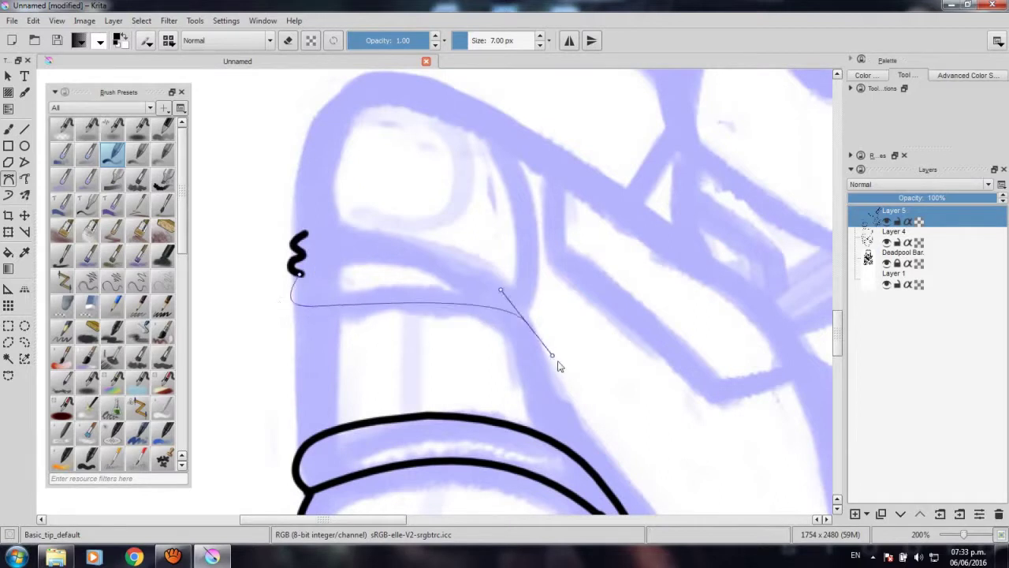
pyautogui.press('Return')
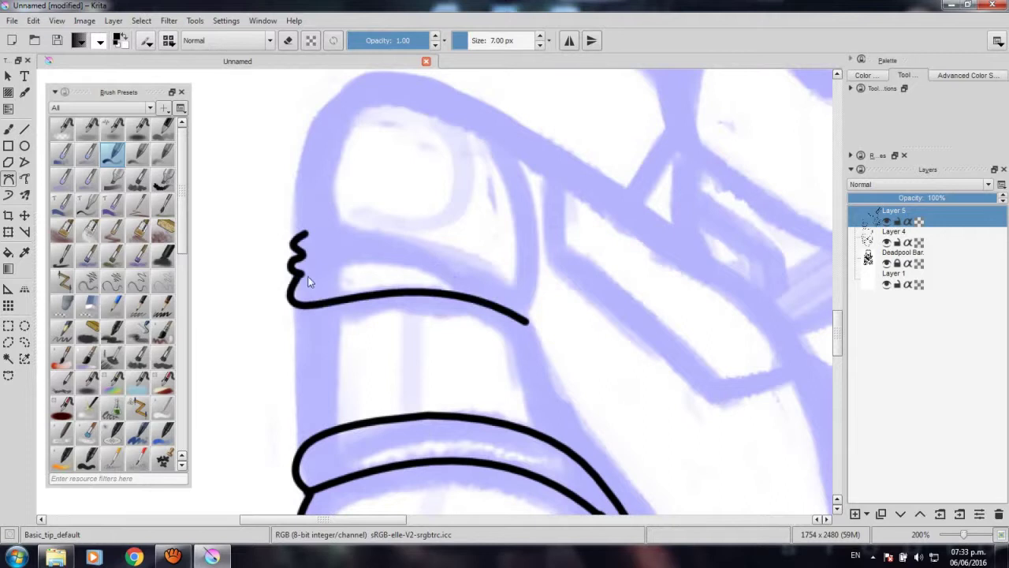
# Draw the lowest and second band lines across the leg.
pyautogui.moveTo(435, 274); pyautogui.dragTo(482, 297)
pyautogui.press('Return')
pyautogui.click(303, 257)
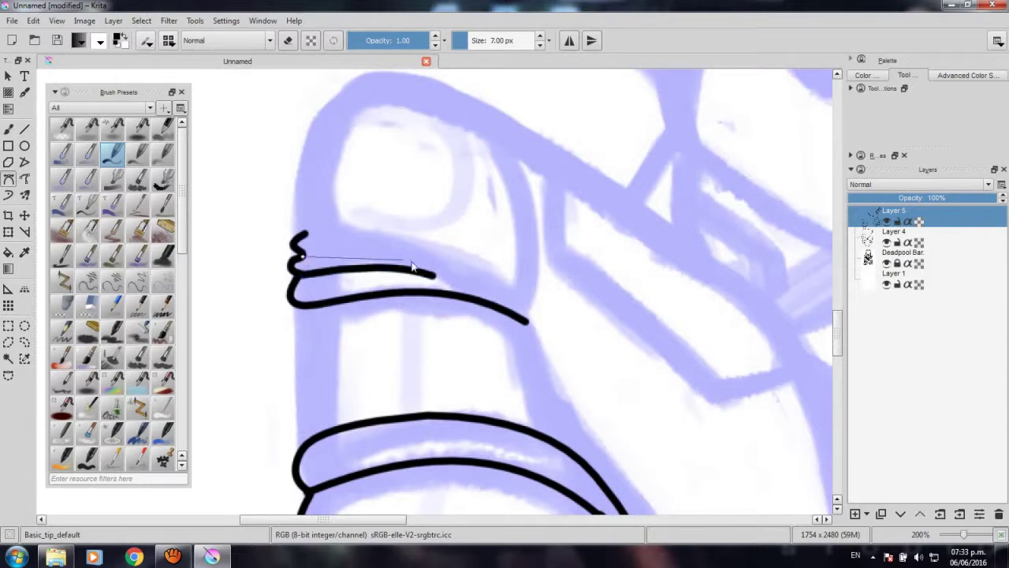
pyautogui.moveTo(432, 270); pyautogui.dragTo(488, 305)
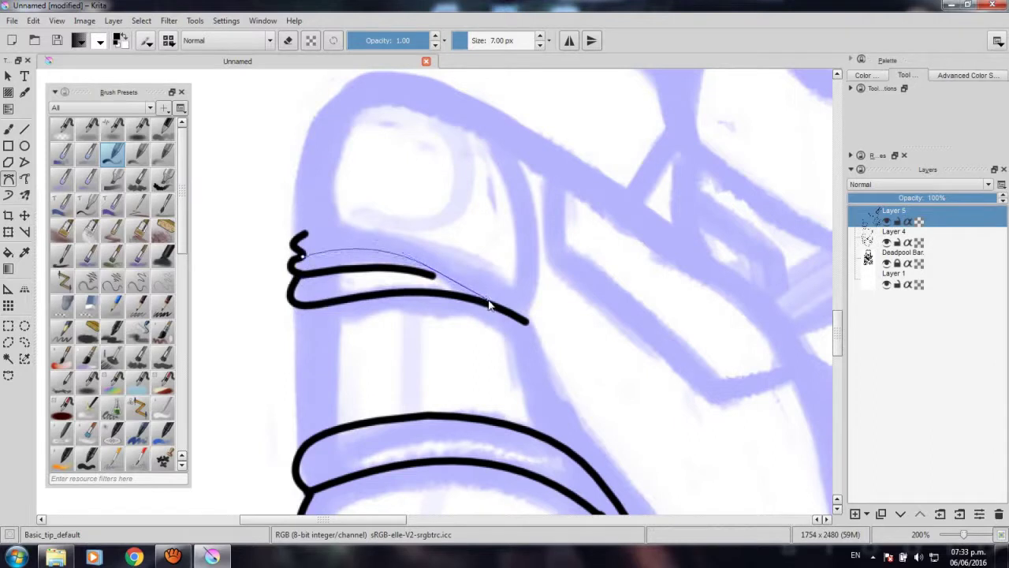
pyautogui.press('Return')
# Ink the top band line, curving it down to the band's right tip with a short extension.
pyautogui.moveTo(324, 236); pyautogui.dragTo(333, 226)
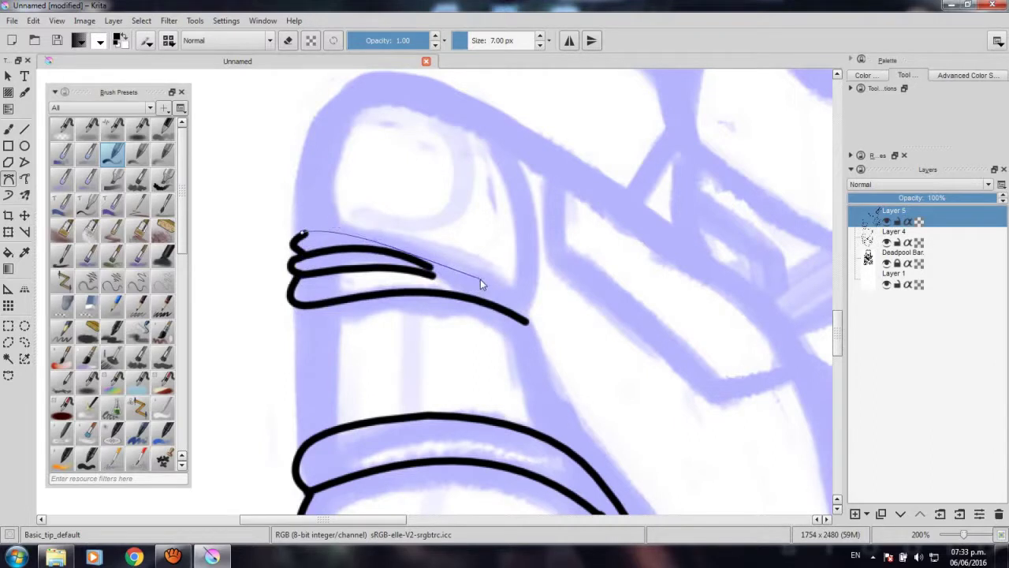
pyautogui.doubleClick(432, 266)
pyautogui.click(404, 250)
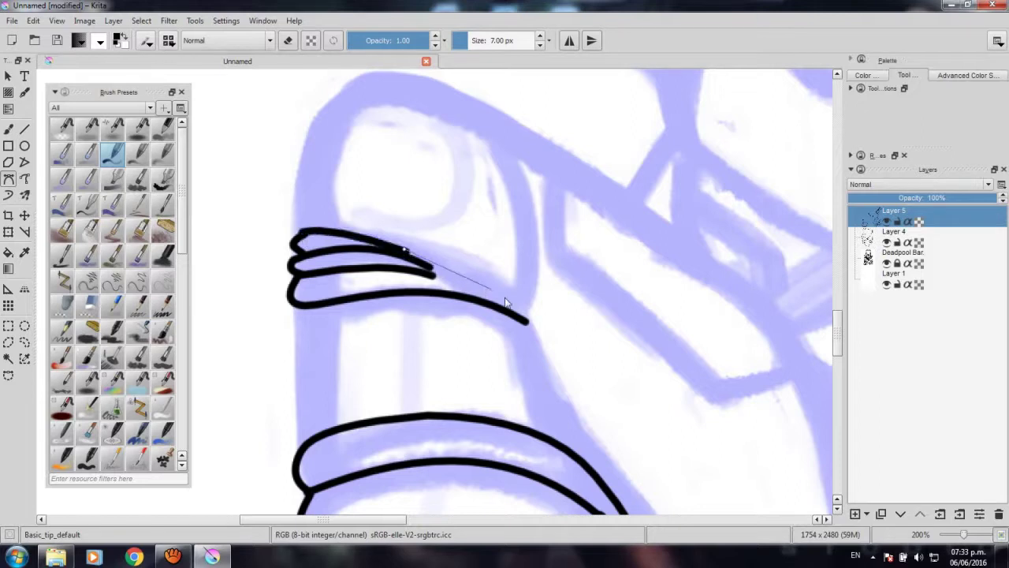
pyautogui.moveTo(529, 321); pyautogui.dragTo(536, 331)
pyautogui.press('Return')
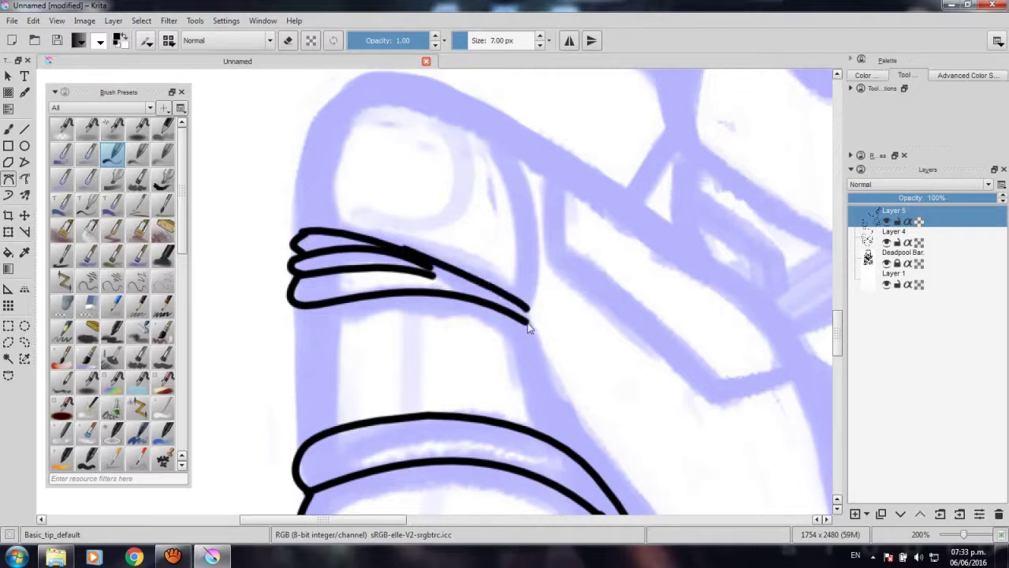
pyautogui.moveTo(526, 319); pyautogui.dragTo(548, 313)
pyautogui.doubleClick(527, 307)
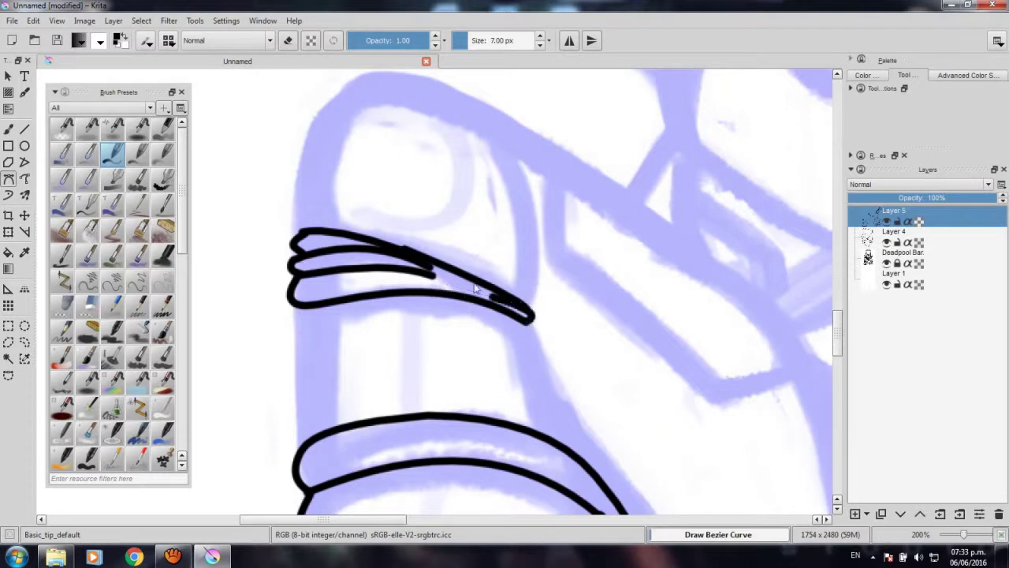
# Draw side lines from the band tips down the leg's edge.
pyautogui.moveTo(474, 288); pyautogui.dragTo(370, 261)
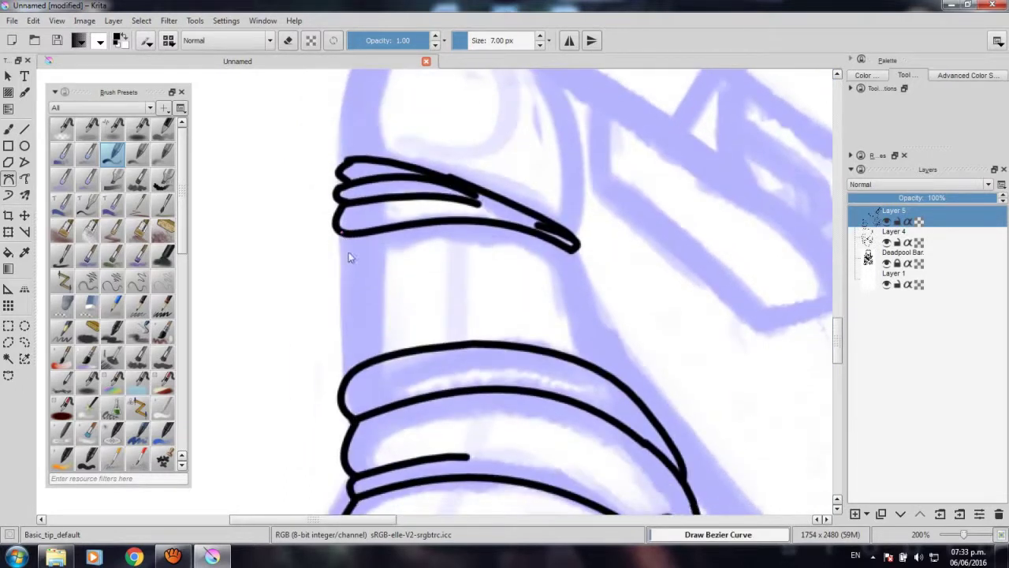
pyautogui.click(341, 233)
pyautogui.doubleClick(347, 392)
pyautogui.moveTo(583, 246); pyautogui.dragTo(409, 211)
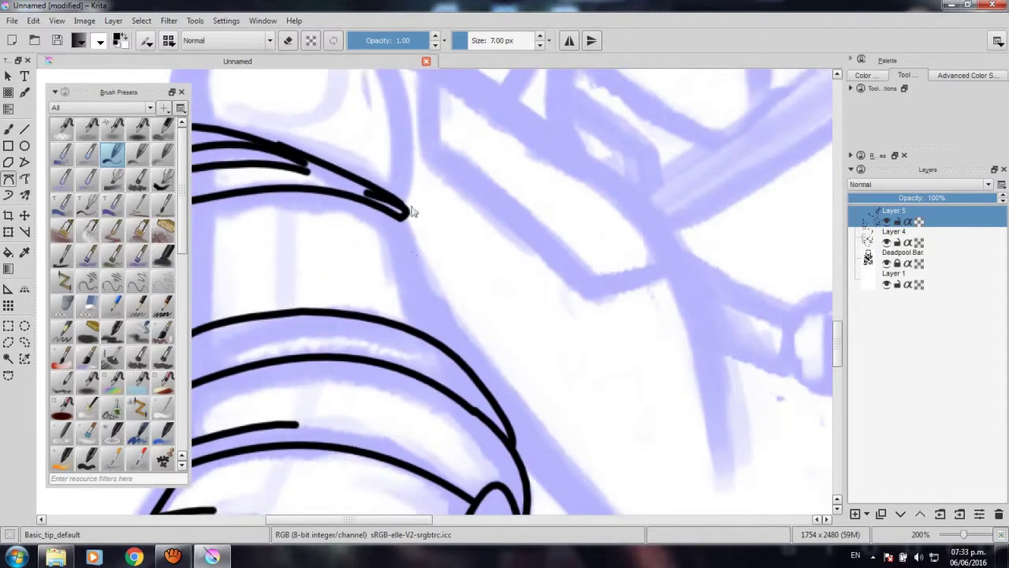
pyautogui.click(402, 219)
pyautogui.moveTo(423, 334); pyautogui.dragTo(475, 372)
# Finish the leg's side line and add small hook strokes at the band's top-left corner.
pyautogui.doubleClick(475, 372)
pyautogui.scroll(-3, 571, 366)
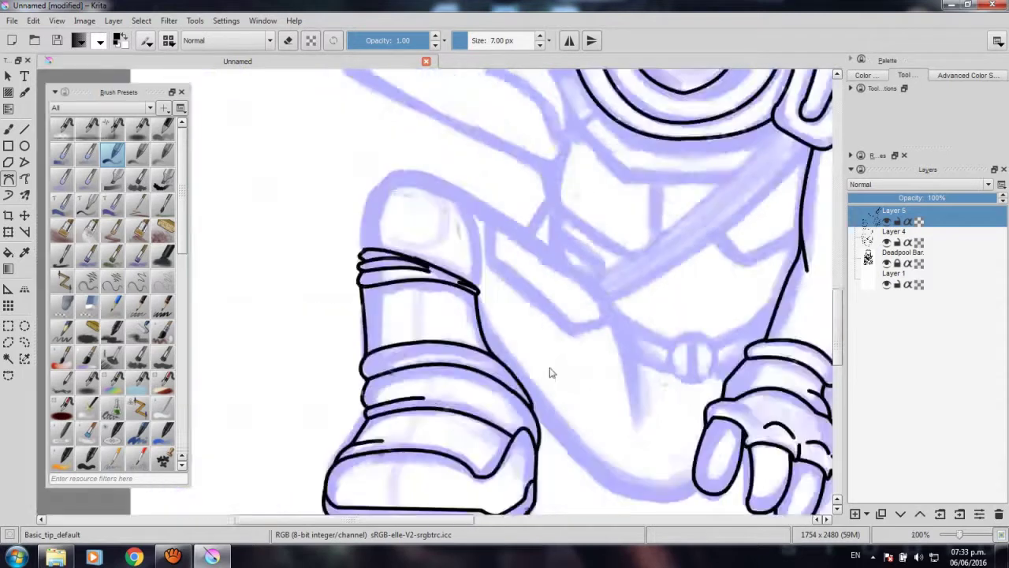
pyautogui.moveTo(570, 367); pyautogui.dragTo(535, 377)
pyautogui.scroll(3, 530, 371)
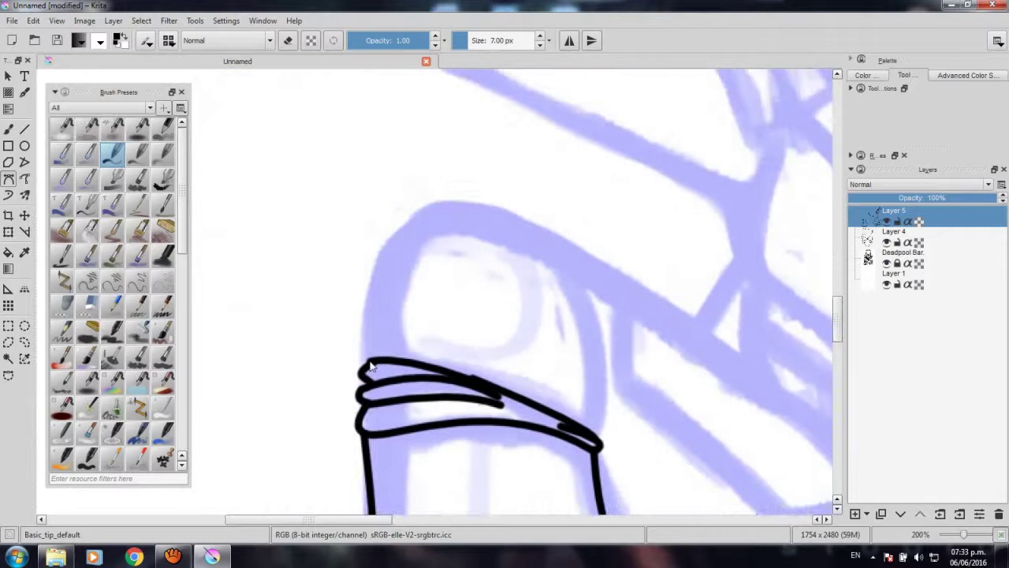
pyautogui.moveTo(347, 350); pyautogui.dragTo(387, 317)
pyautogui.press('Return')
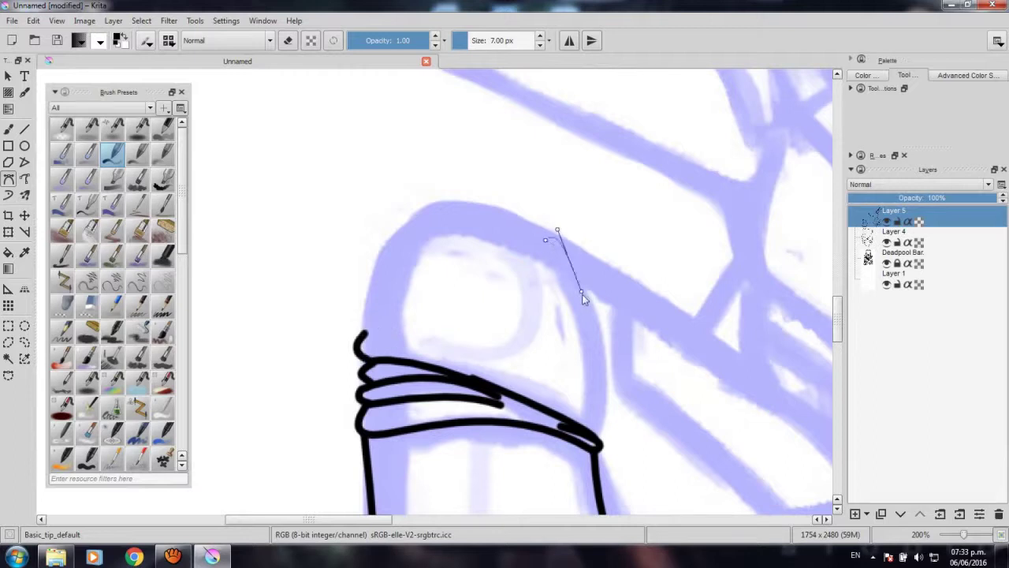
pyautogui.press('Return')
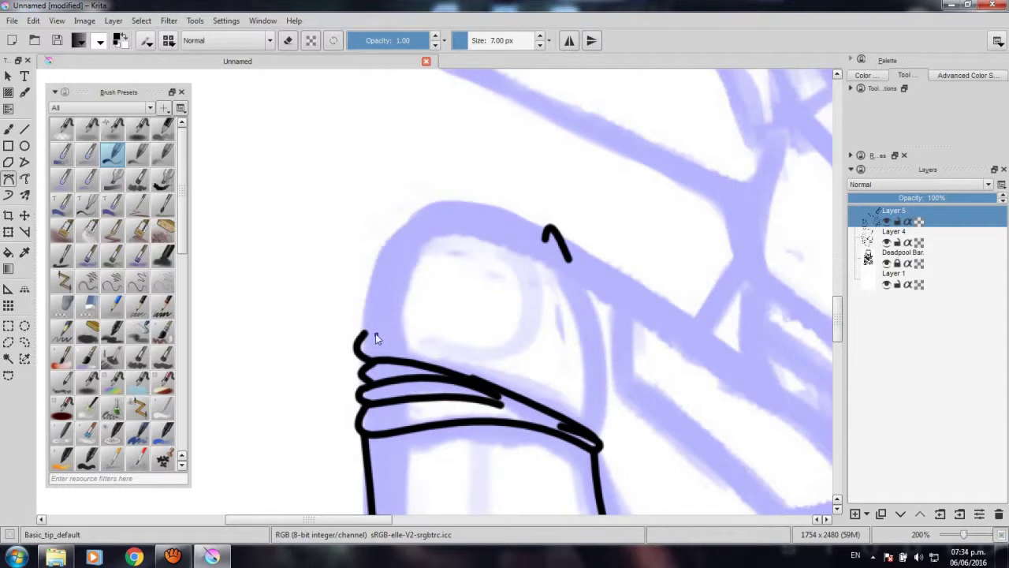
# Outline the rounded top of the left knee guard with a black curve.
pyautogui.moveTo(362, 334); pyautogui.dragTo(375, 275)
pyautogui.moveTo(544, 239); pyautogui.dragTo(698, 340)
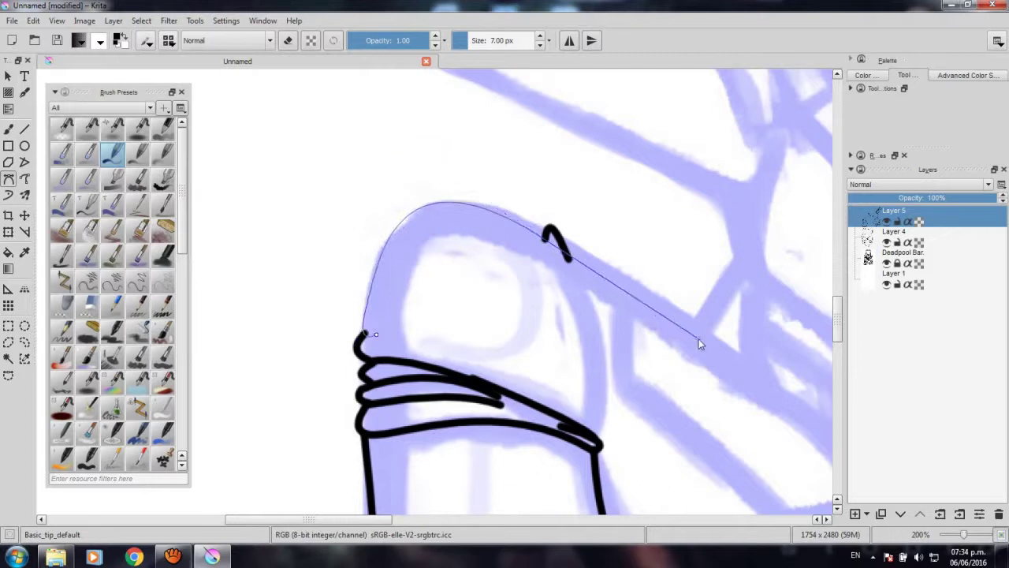
pyautogui.press('Return')
pyautogui.moveTo(573, 365); pyautogui.dragTo(444, 261)
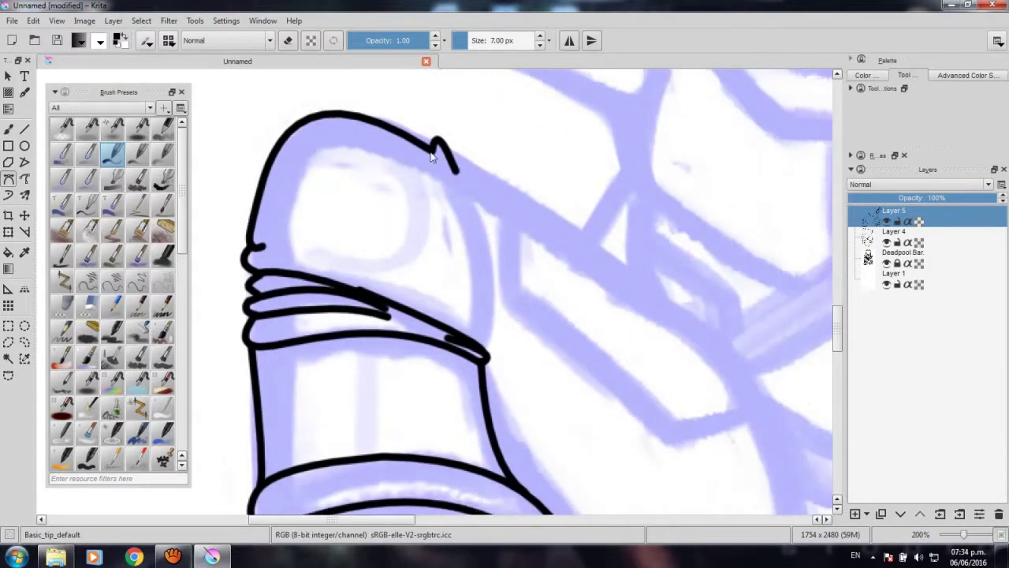
# Add the short inner line down the knee guard's right side.
pyautogui.moveTo(432, 150); pyautogui.dragTo(466, 291)
pyautogui.press('Return')
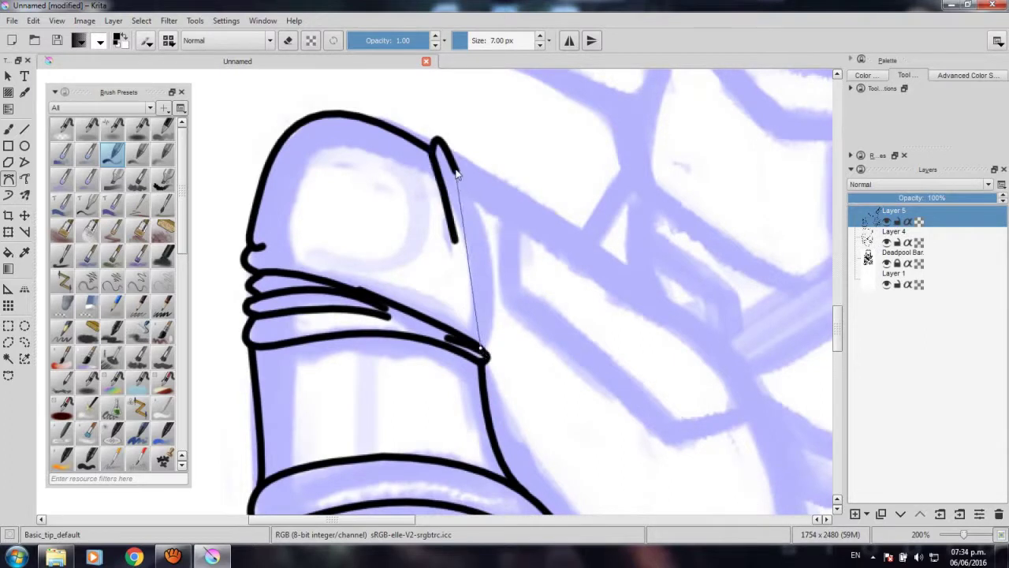
pyautogui.doubleClick(420, 116)
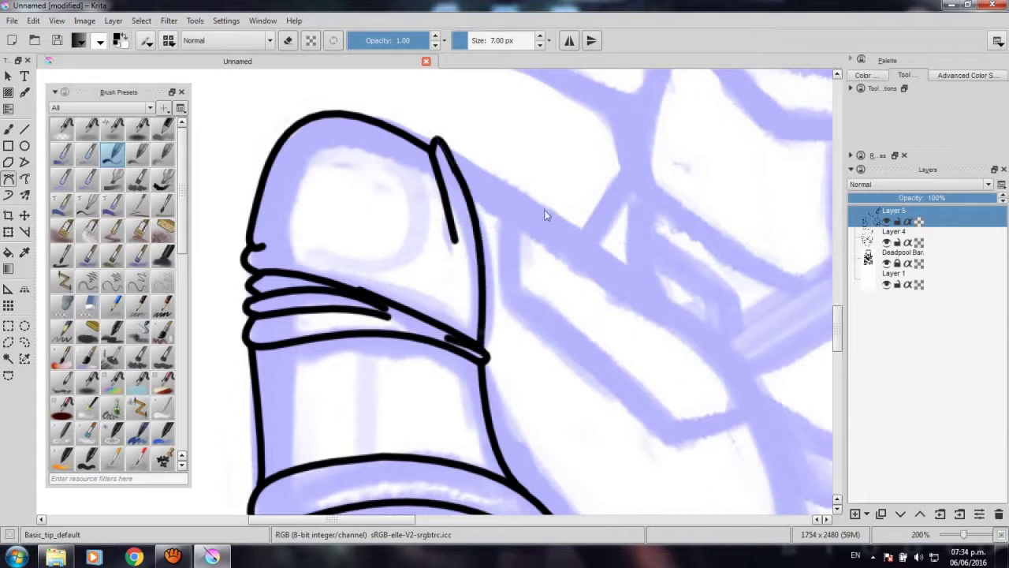
pyautogui.scroll(-5, 364, 105)
pyautogui.scroll(-5, 363, 105)
pyautogui.press('-')
# Trace the body's underside curve between the legs and extend it up to the first finger.
pyautogui.scroll(2, 357, 235)
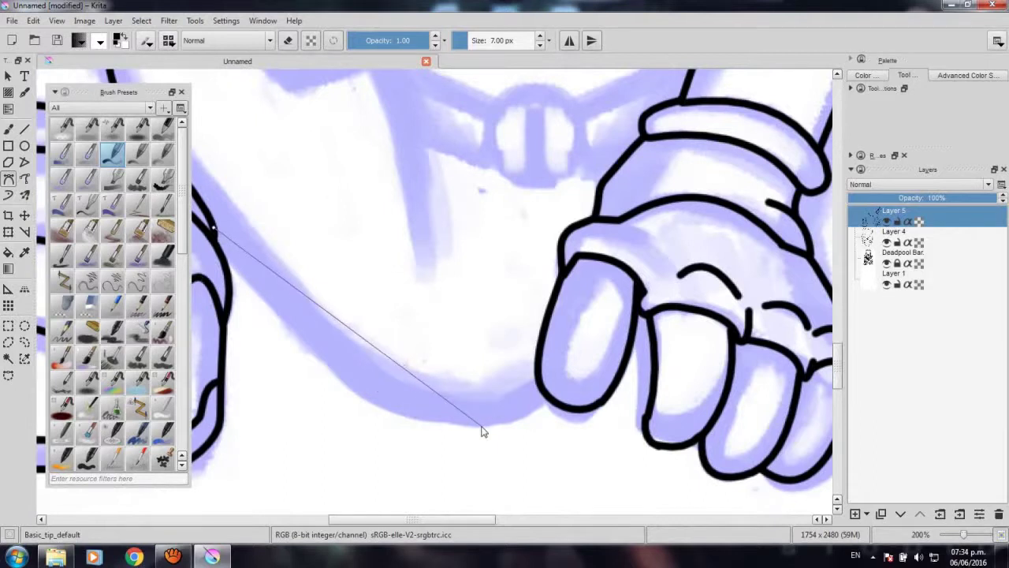
pyautogui.moveTo(483, 431); pyautogui.dragTo(631, 425)
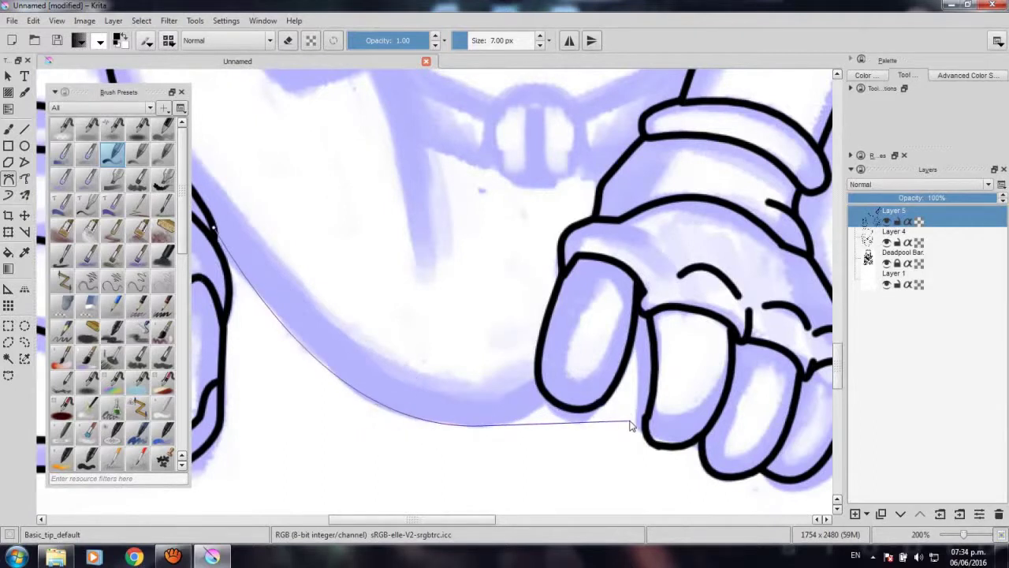
pyautogui.press('Return')
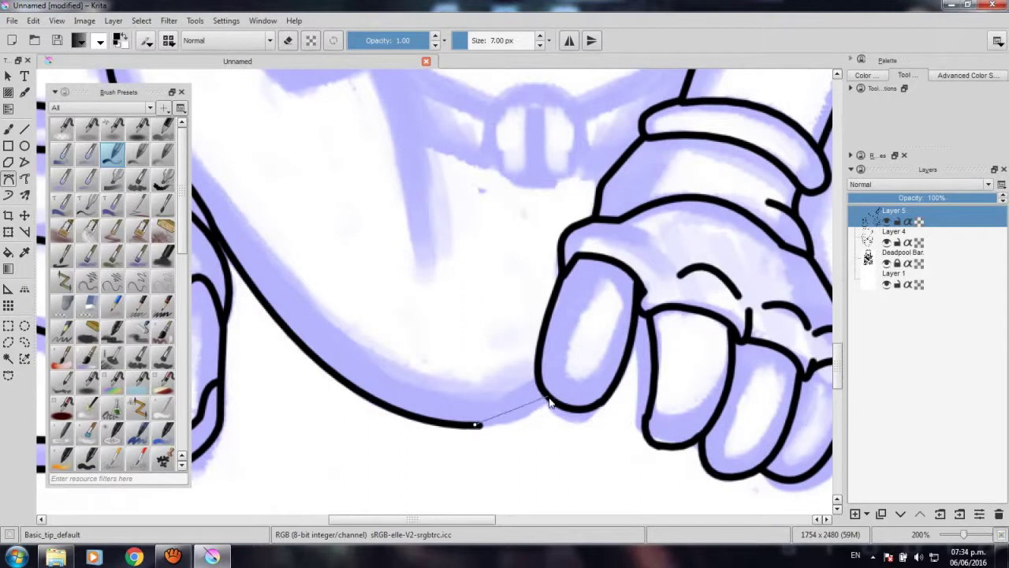
pyautogui.moveTo(557, 382); pyautogui.dragTo(567, 369)
pyautogui.press('Return')
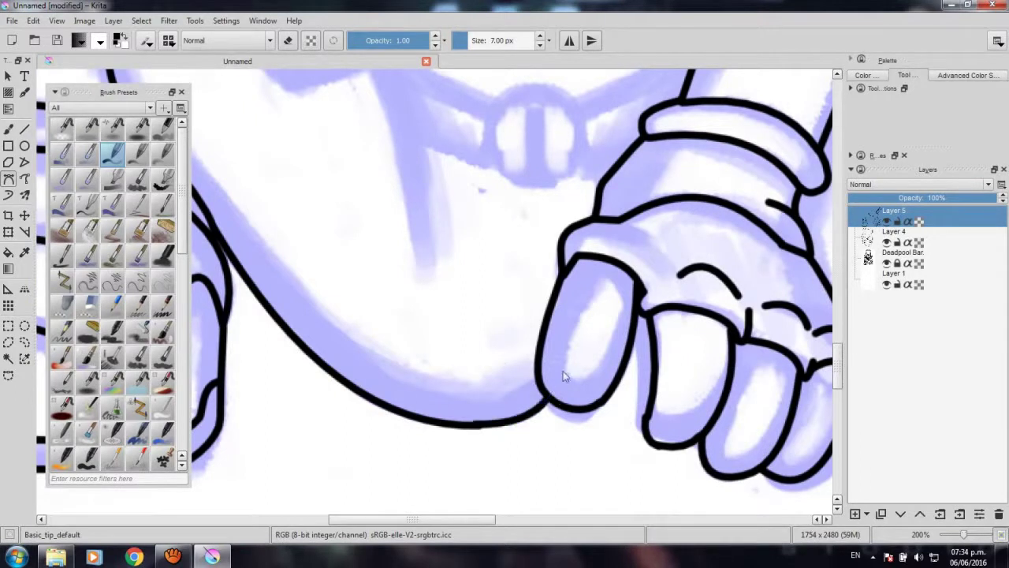
pyautogui.scroll(-2, 524, 369)
pyautogui.scroll(-1, 489, 353)
pyautogui.scroll(-1, 383, 275)
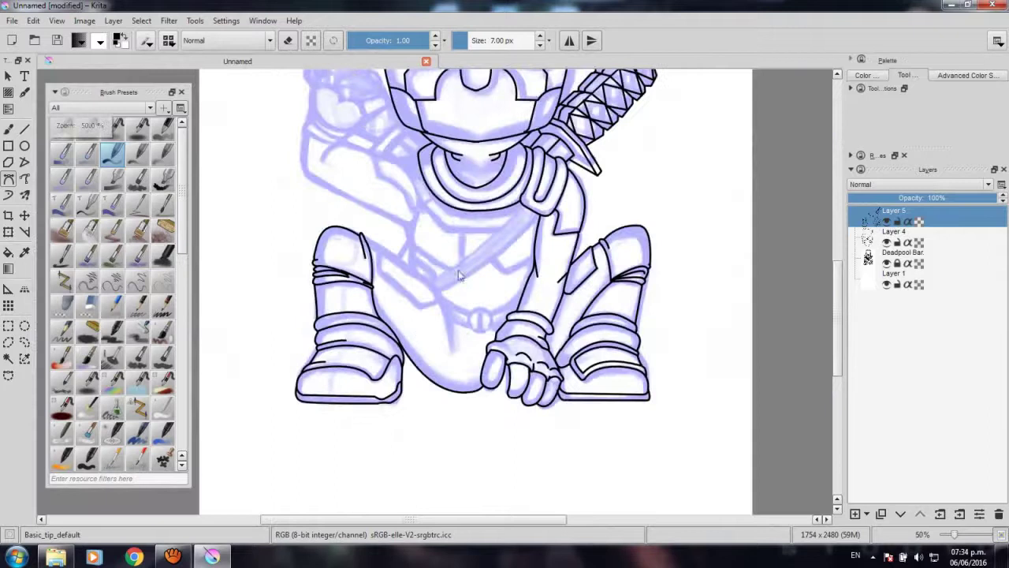
pyautogui.scroll(-2, 459, 275)
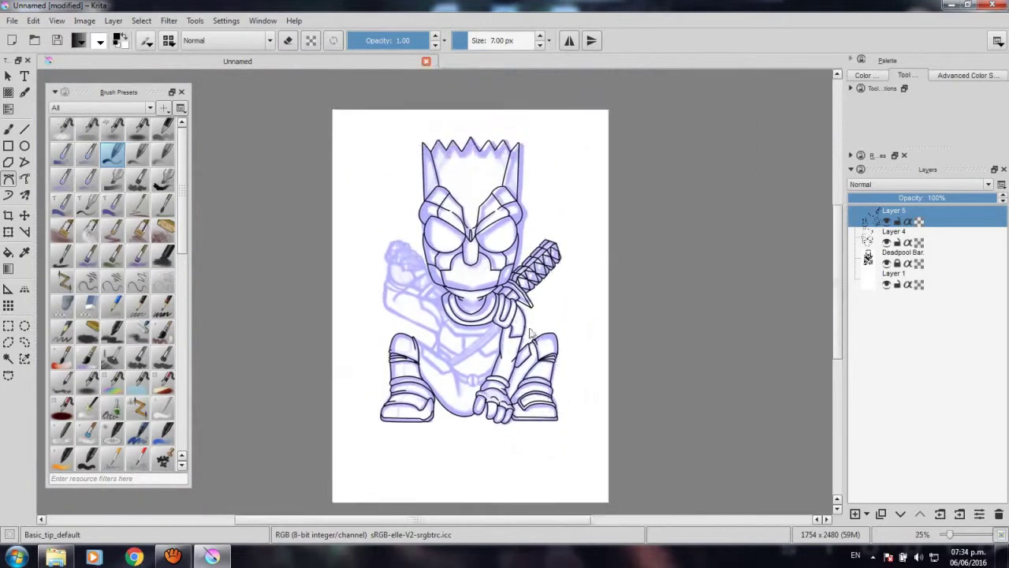
pyautogui.scroll(1, 527, 346)
pyautogui.scroll(1, 514, 256)
pyautogui.scroll(-4, 519, 292)
pyautogui.scroll(5, 521, 300)
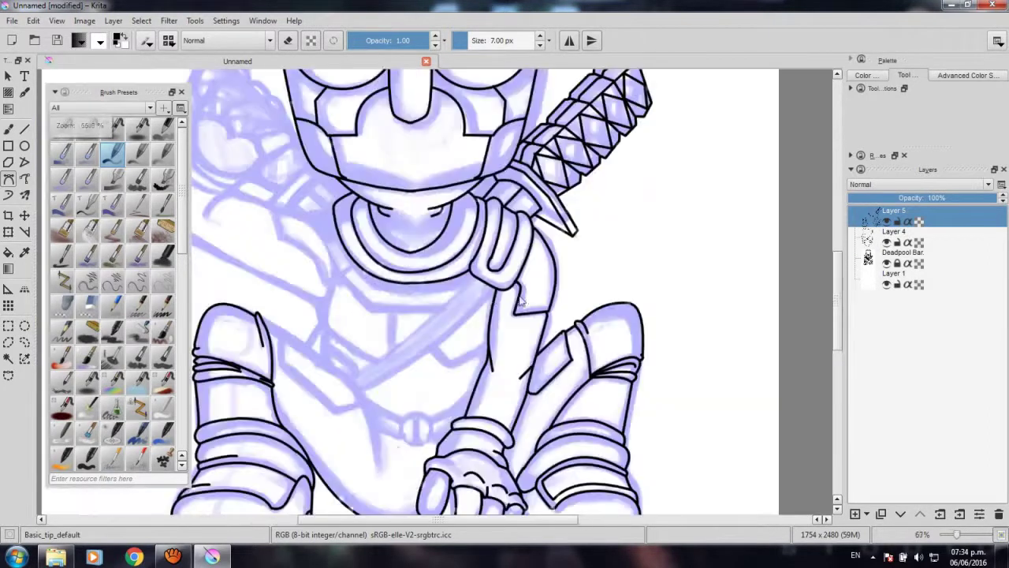
pyautogui.scroll(1, 466, 387)
pyautogui.moveTo(458, 379); pyautogui.dragTo(512, 332)
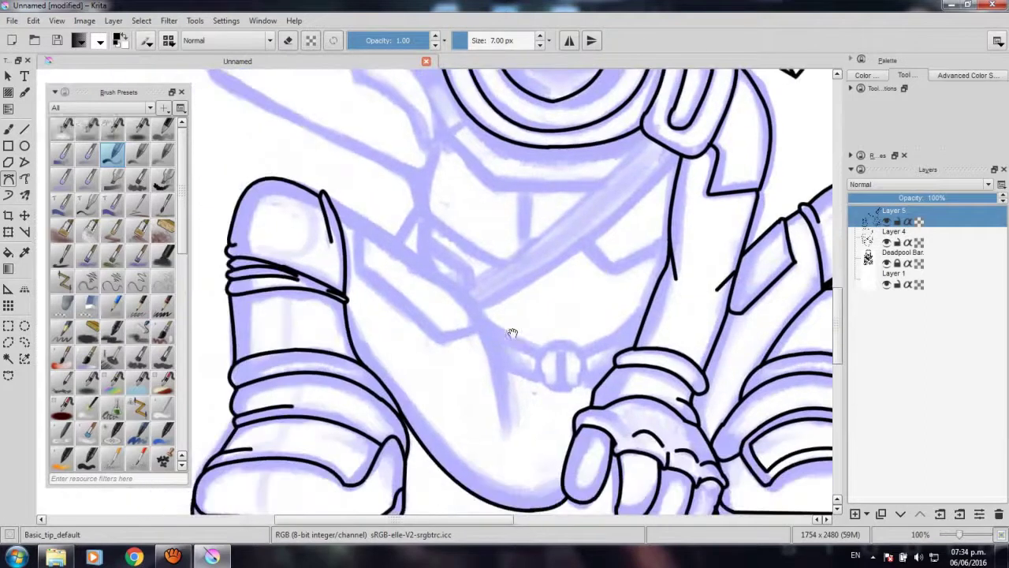
pyautogui.scroll(1, 512, 332)
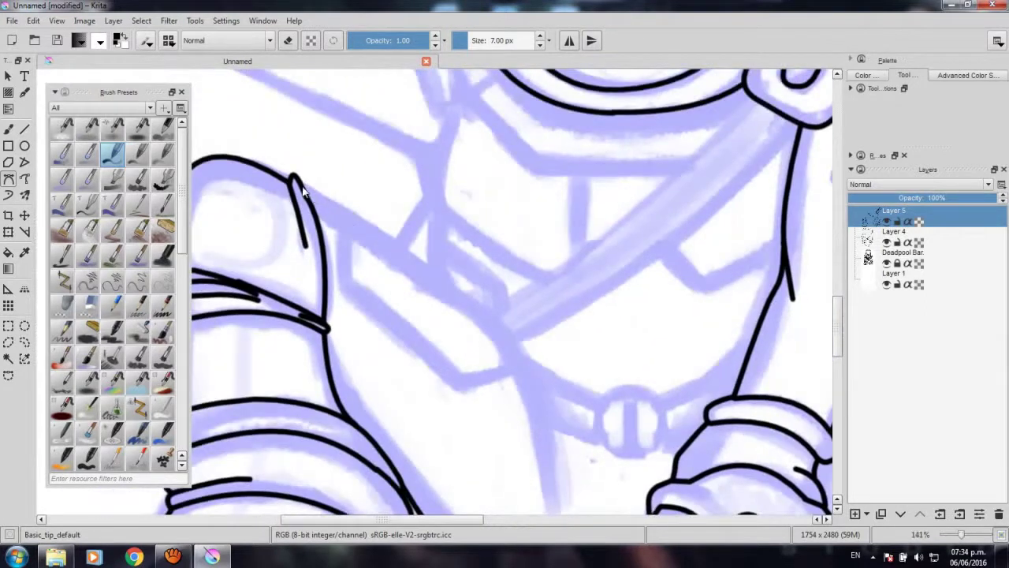
# Ink the angled strap outline beside the knee guard with a curved tip.
pyautogui.click(343, 219)
pyautogui.scroll(-3, 506, 237)
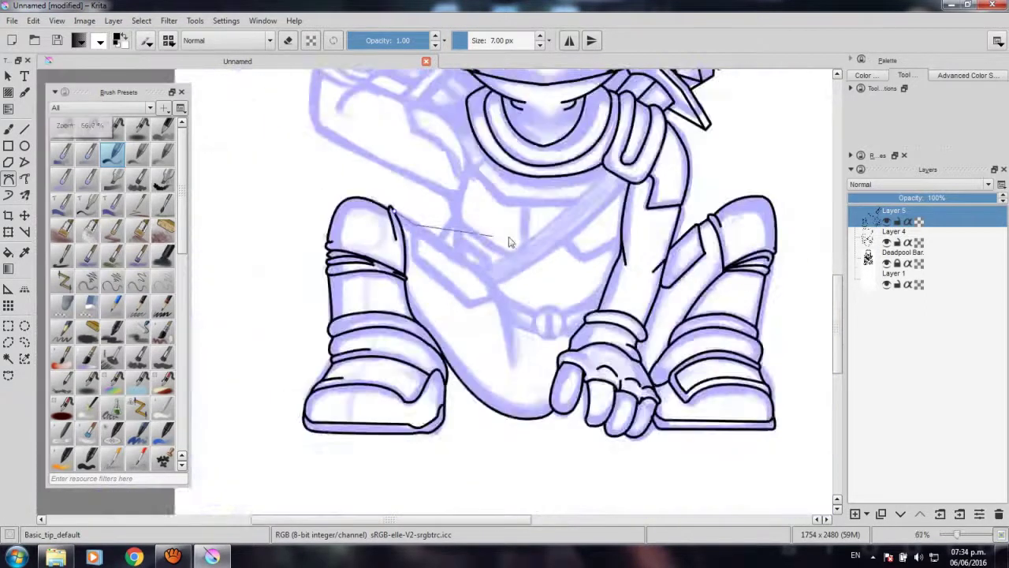
pyautogui.scroll(1, 507, 237)
pyautogui.scroll(2, 485, 254)
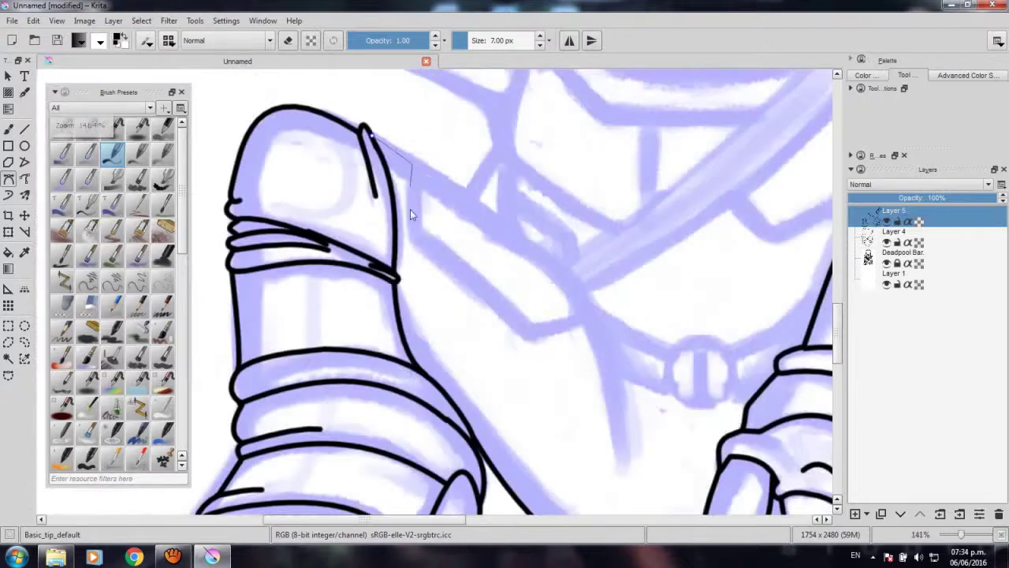
pyautogui.click(415, 235)
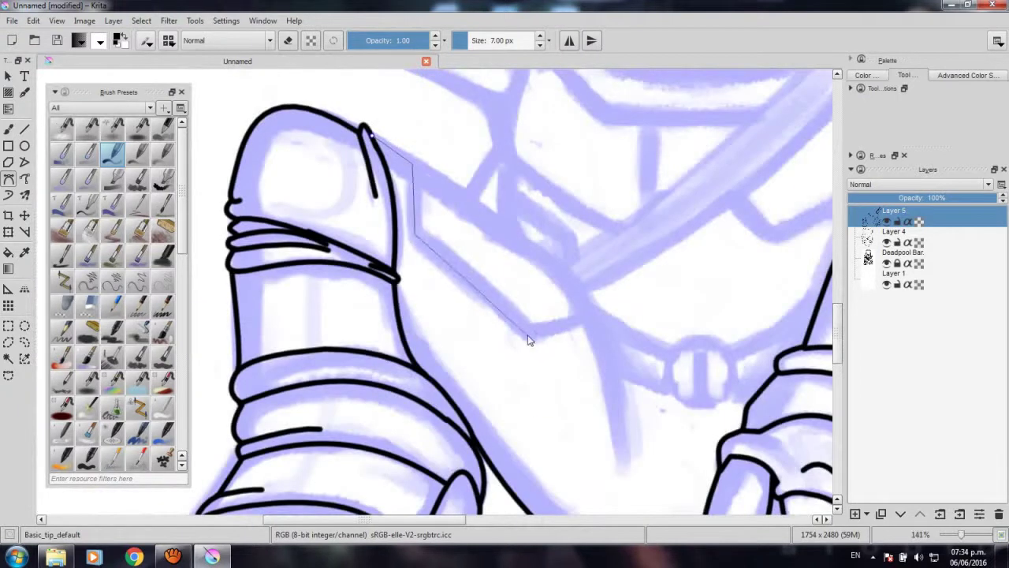
pyautogui.click(528, 338)
pyautogui.moveTo(600, 312); pyautogui.dragTo(580, 292)
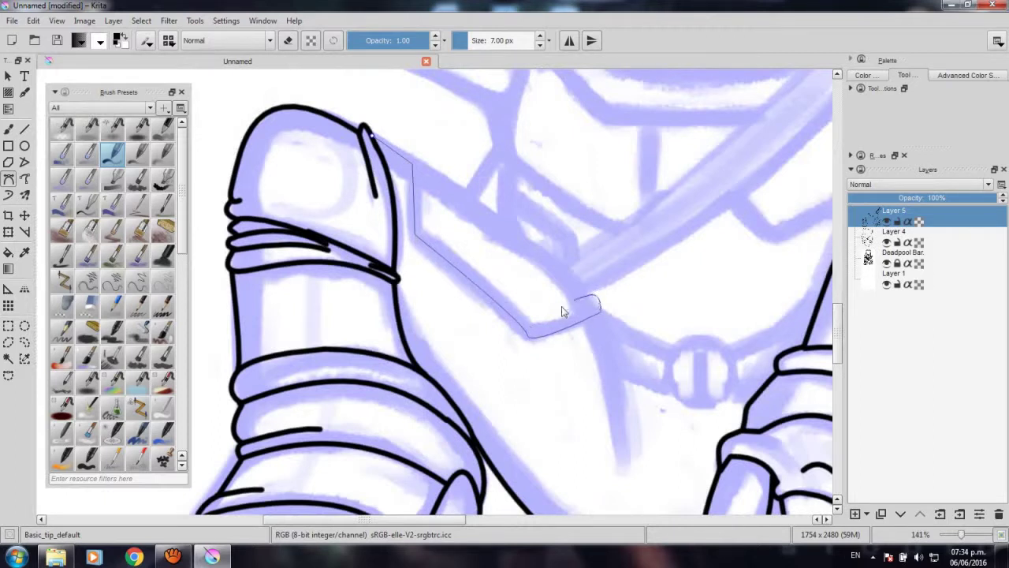
pyautogui.doubleClick(562, 306)
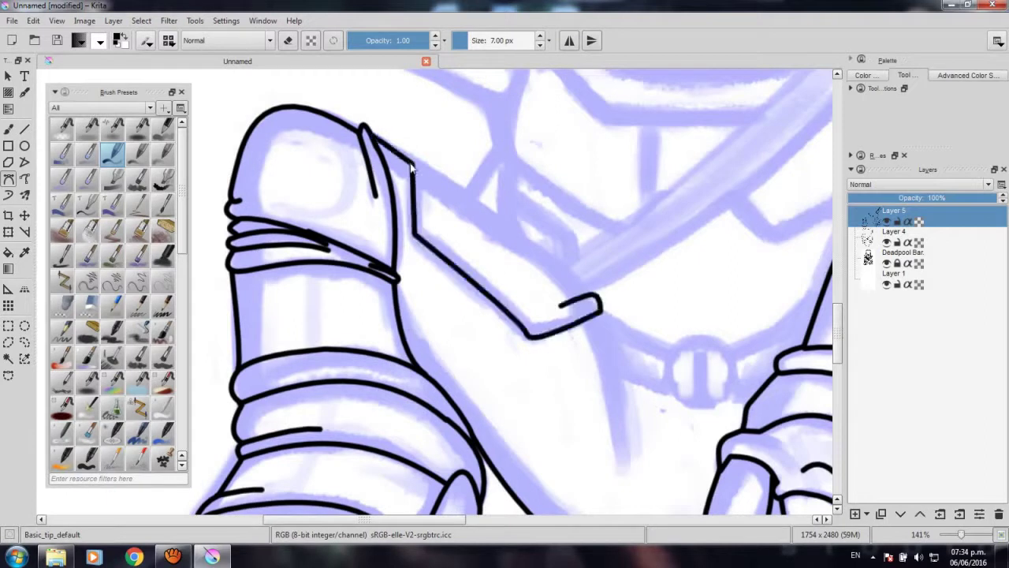
# Ink the strap's short upper edge and long lower edge, then begin the inner-thigh curve.
pyautogui.moveTo(430, 193); pyautogui.dragTo(432, 220)
pyautogui.doubleClick(430, 213)
pyautogui.moveTo(587, 286)
pyautogui.mouseDown()
pyautogui.moveTo(635, 346)
pyautogui.moveTo(553, 274)
pyautogui.moveTo(535, 229)
pyautogui.mouseUp()
pyautogui.doubleClick(635, 348)
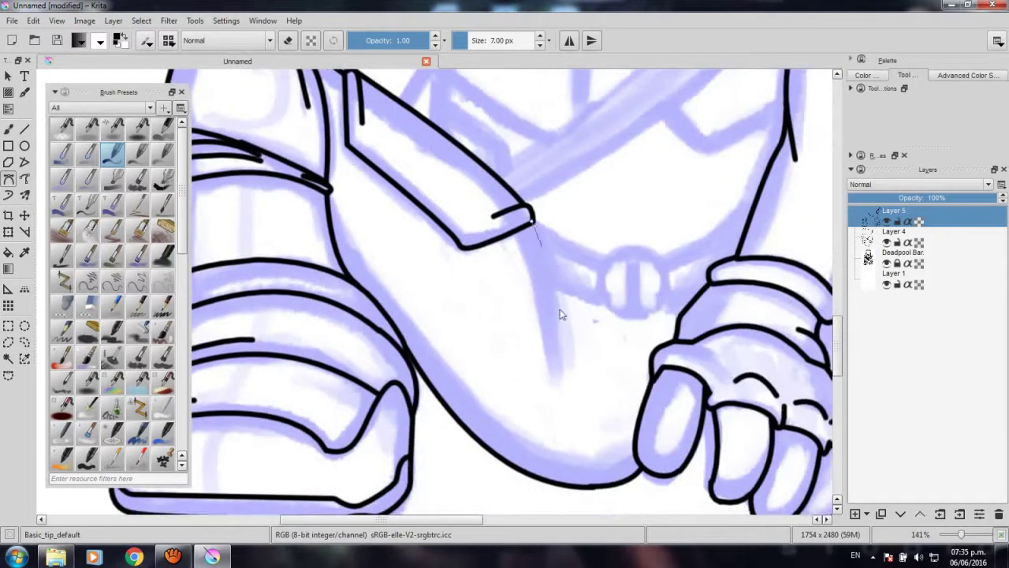
pyautogui.moveTo(563, 372); pyautogui.dragTo(563, 416)
# Ink the inner-thigh line and the belt lines curving into the buckle from both sides.
pyautogui.doubleClick(563, 418)
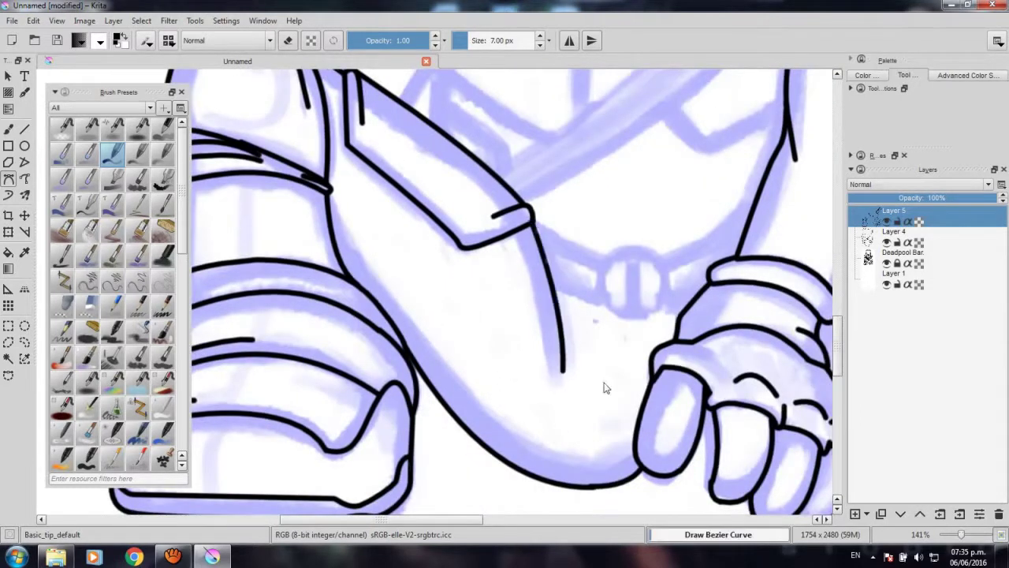
pyautogui.scroll(1, 603, 387)
pyautogui.scroll(1, 412, 342)
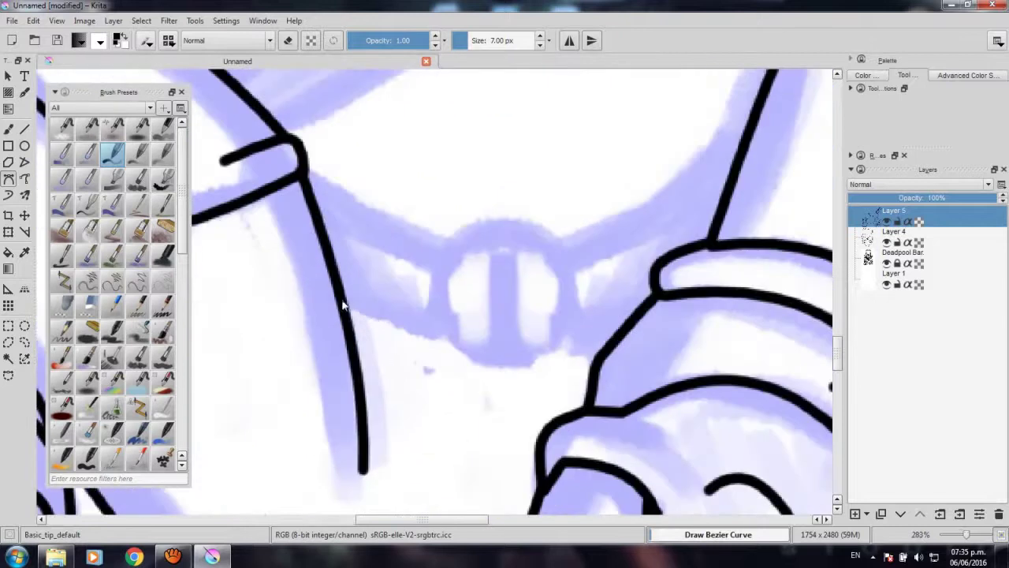
pyautogui.click(341, 299)
pyautogui.moveTo(432, 337); pyautogui.dragTo(464, 334)
pyautogui.doubleClick(445, 335)
pyautogui.moveTo(538, 355); pyautogui.dragTo(502, 386)
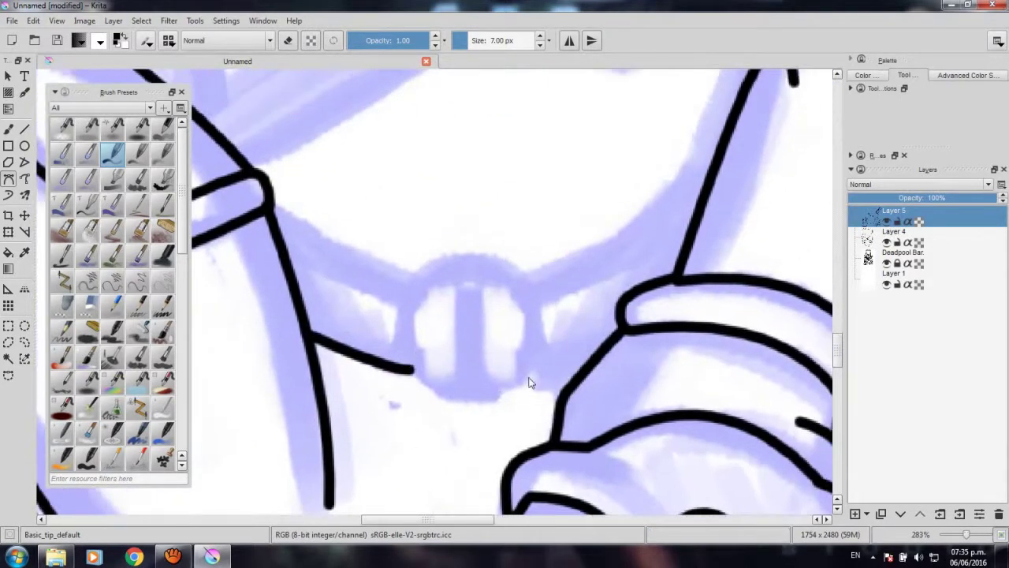
pyautogui.moveTo(593, 369); pyautogui.dragTo(598, 361)
pyautogui.doubleClick(599, 362)
# Drag an ellipse circle over the round buckle.
pyautogui.scroll(-1, 532, 305)
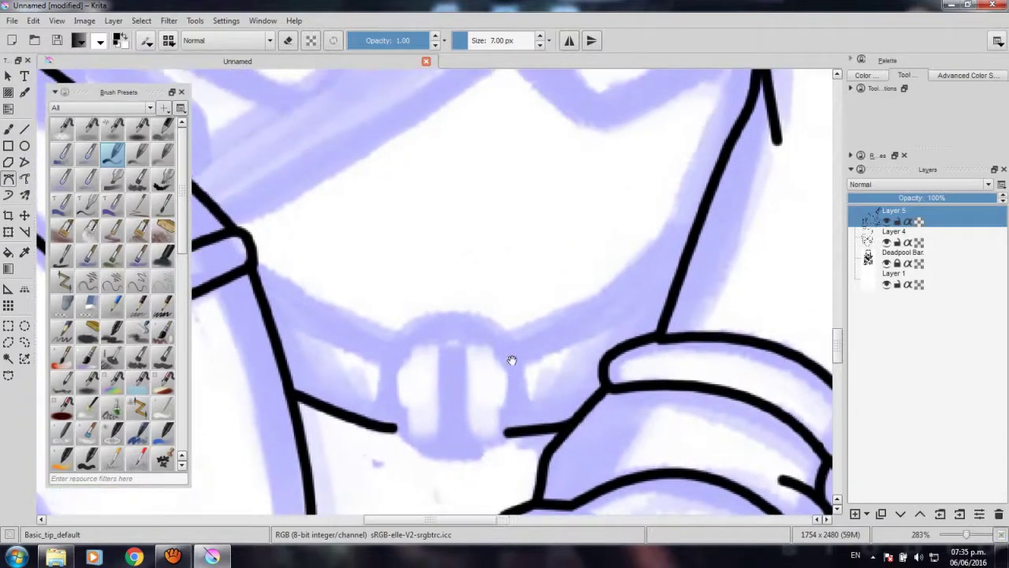
pyautogui.scroll(-1, 509, 320)
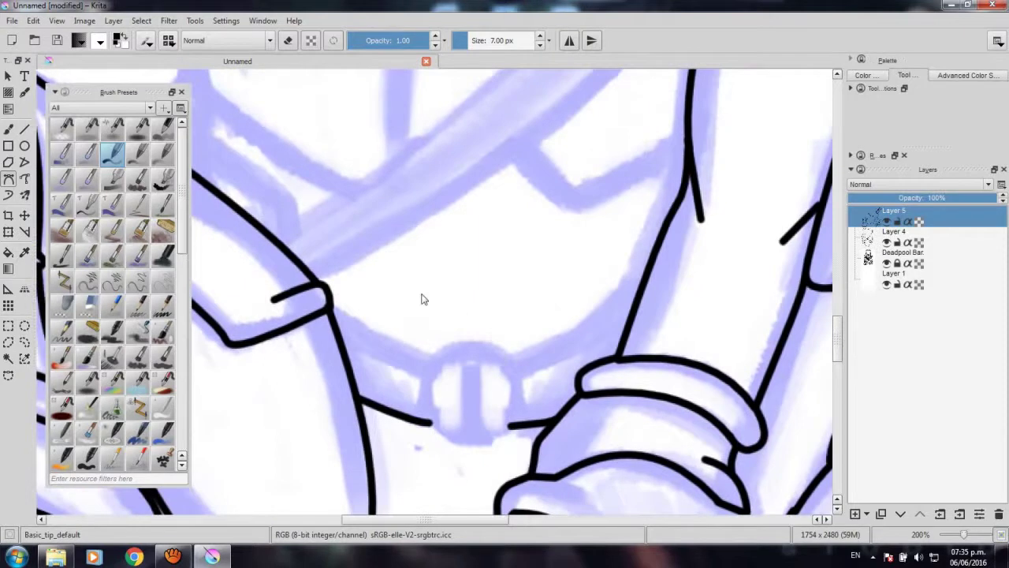
pyautogui.scroll(1, 457, 378)
pyautogui.moveTo(498, 412); pyautogui.dragTo(442, 332)
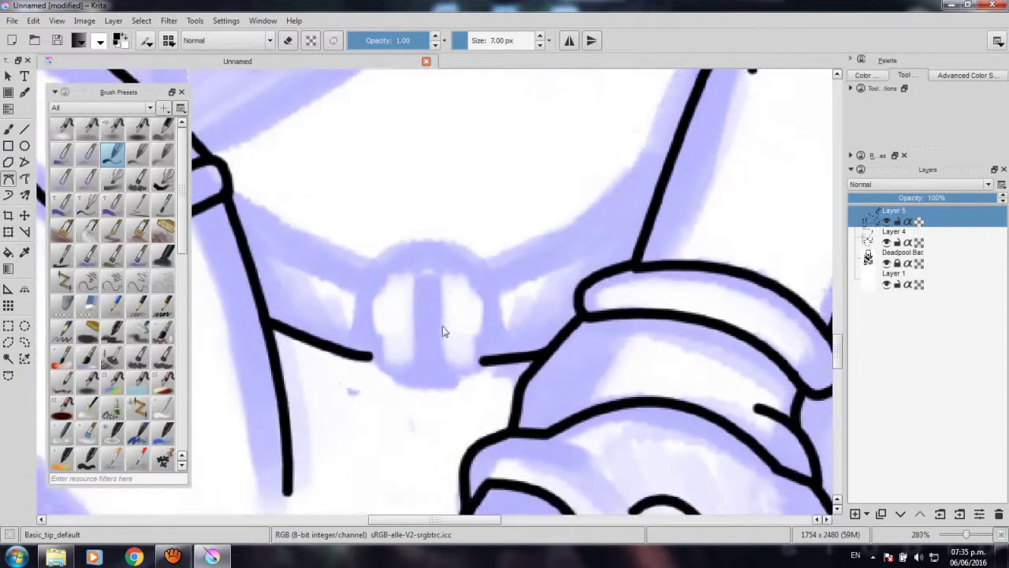
pyautogui.click(24, 146)
pyautogui.moveTo(354, 243); pyautogui.dragTo(501, 387)
# Add a new empty layer, Layer 6, above Layer 5.
pyautogui.scroll(-2, 400, 315)
pyautogui.scroll(-3, 409, 319)
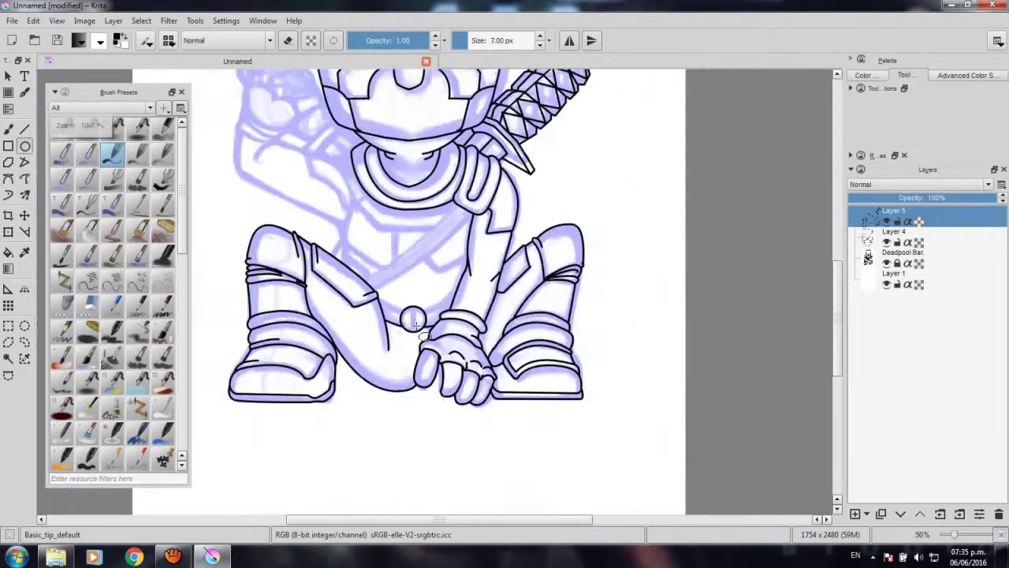
pyautogui.scroll(3, 413, 319)
pyautogui.scroll(3, 413, 320)
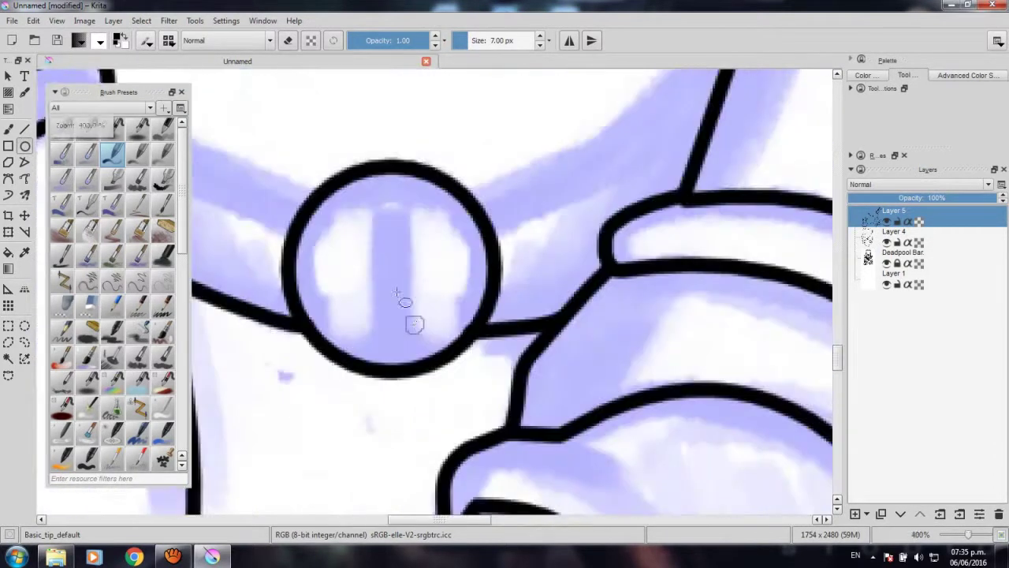
pyautogui.click(854, 514)
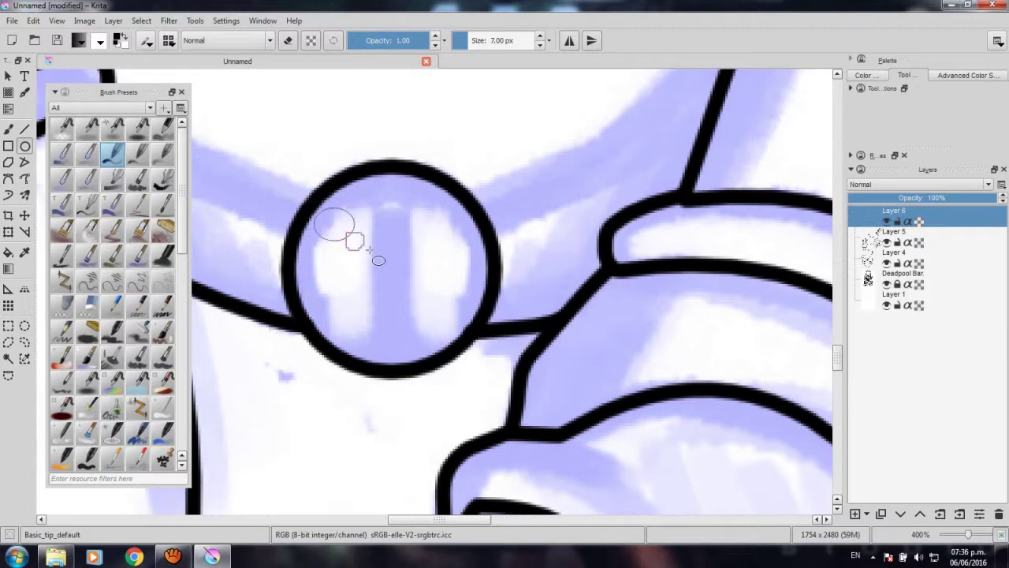
# Draw an inner ellipse ring inside the buckle circle.
pyautogui.moveTo(369, 249)
pyautogui.mouseDown()
pyautogui.moveTo(472, 357)
pyautogui.moveTo(465, 349)
pyautogui.mouseUp()
pyautogui.scroll(-3, 464, 348)
pyautogui.scroll(-3, 463, 348)
pyautogui.scroll(-2, 442, 323)
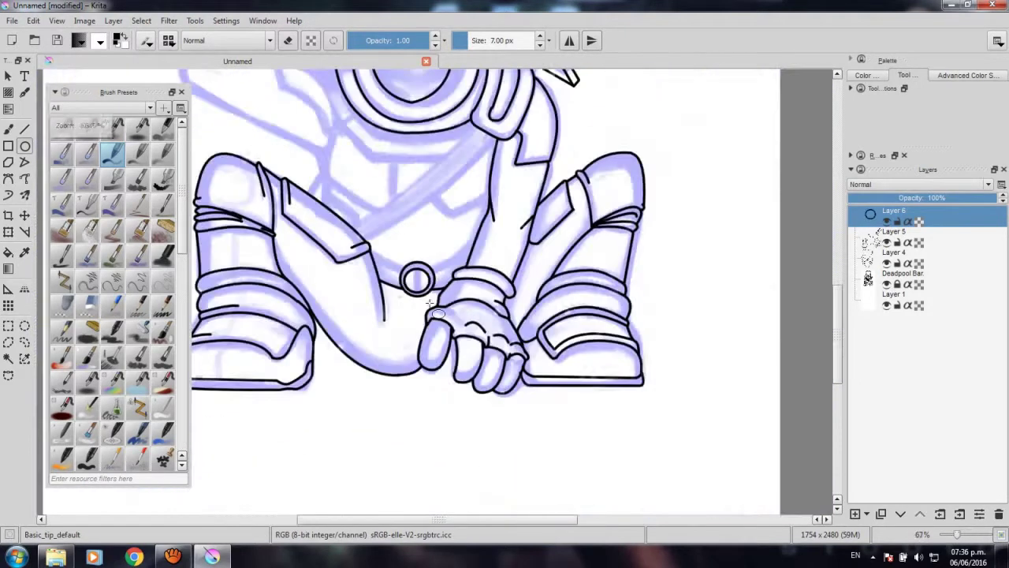
pyautogui.scroll(4, 431, 308)
pyautogui.scroll(2, 432, 305)
pyautogui.scroll(1, 453, 347)
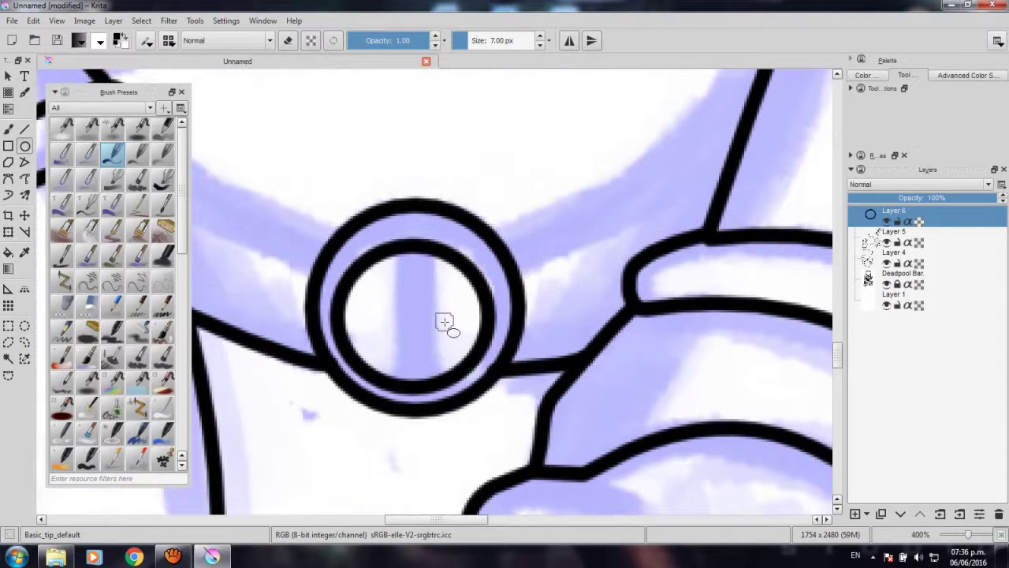
pyautogui.scroll(1, 444, 319)
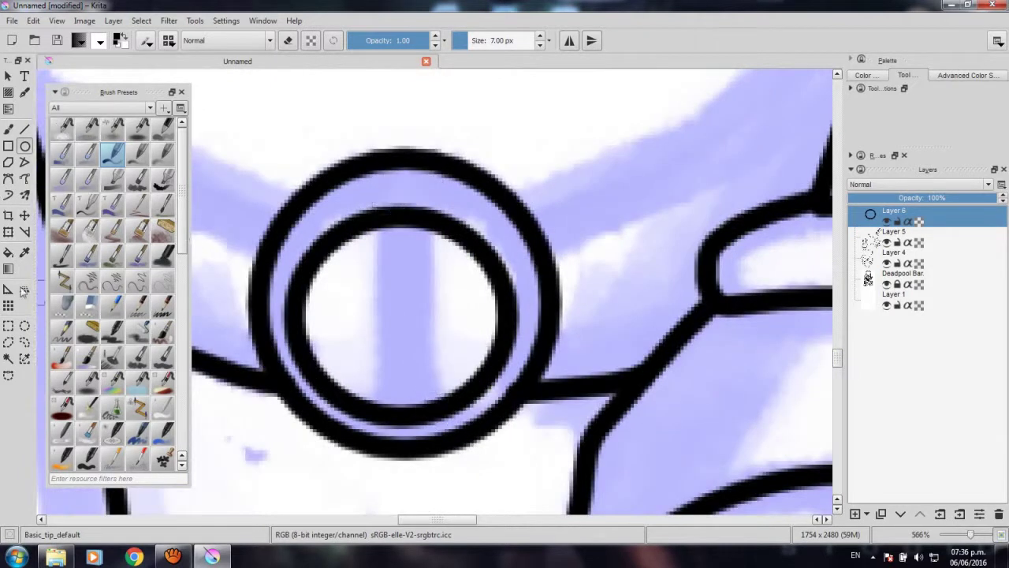
# Add two vertical Bezier bars across the ring and erase gaps at their top and bottom.
pyautogui.click(8, 178)
pyautogui.click(380, 209)
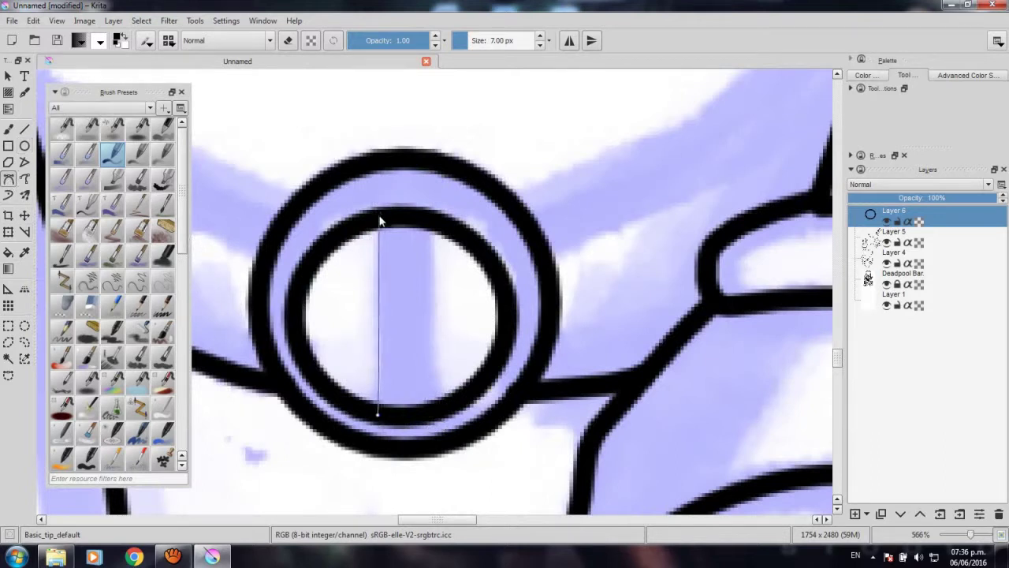
pyautogui.press('Return')
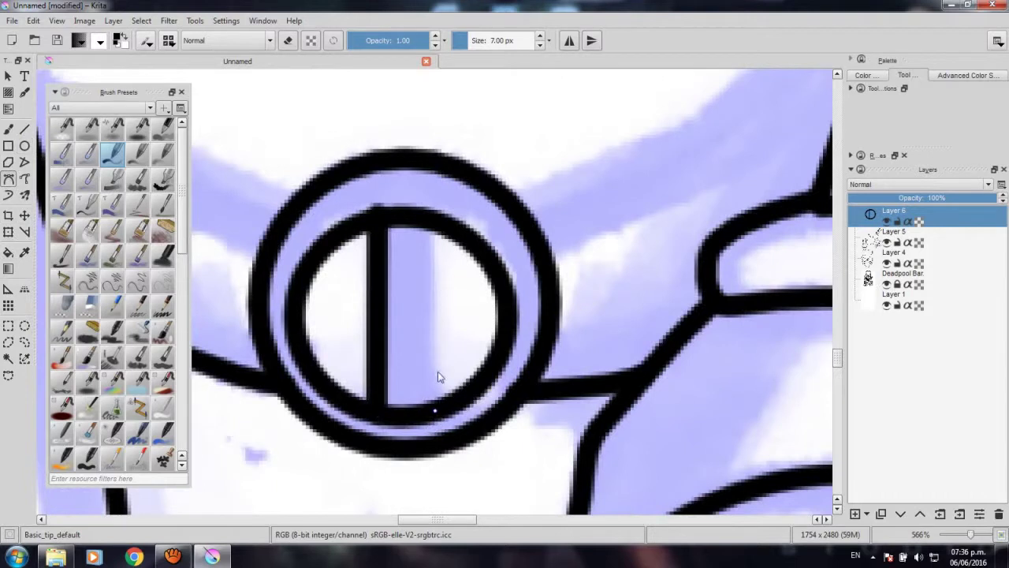
pyautogui.click(432, 224)
pyautogui.press('Return')
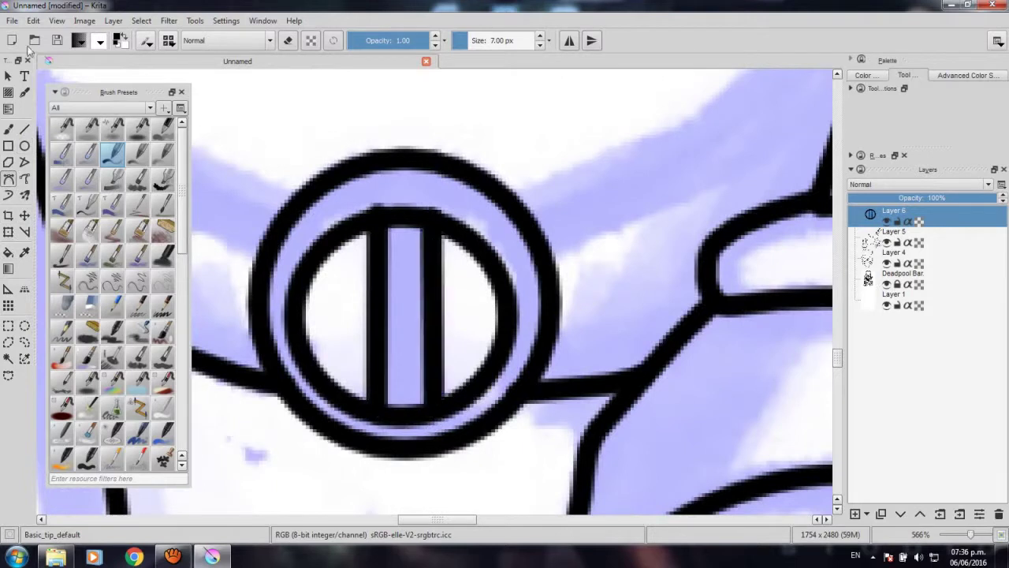
pyautogui.press('e')
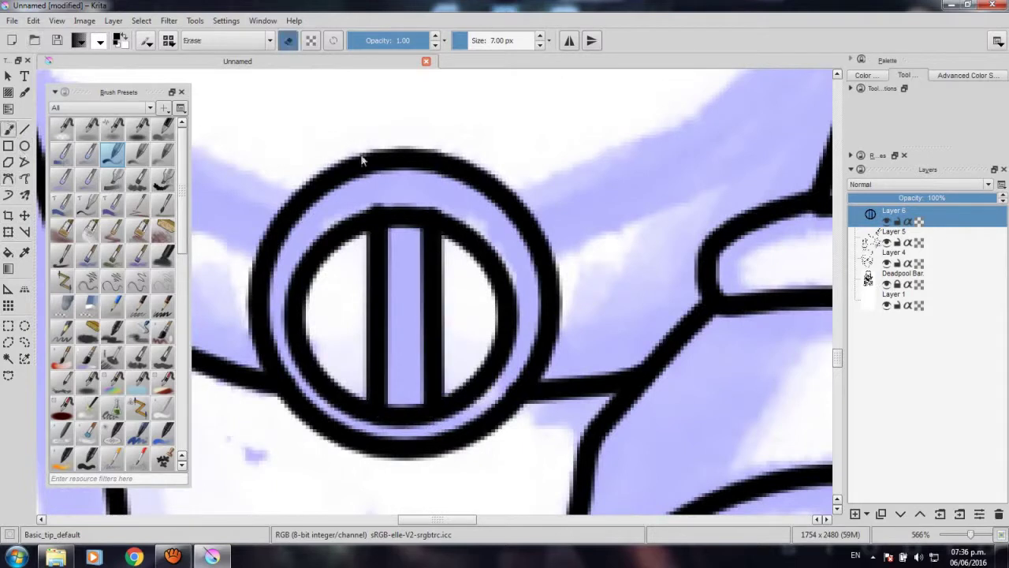
pyautogui.moveTo(396, 214)
pyautogui.mouseDown()
pyautogui.moveTo(403, 225)
pyautogui.moveTo(407, 202)
pyautogui.moveTo(405, 225)
pyautogui.moveTo(419, 198)
pyautogui.mouseUp()
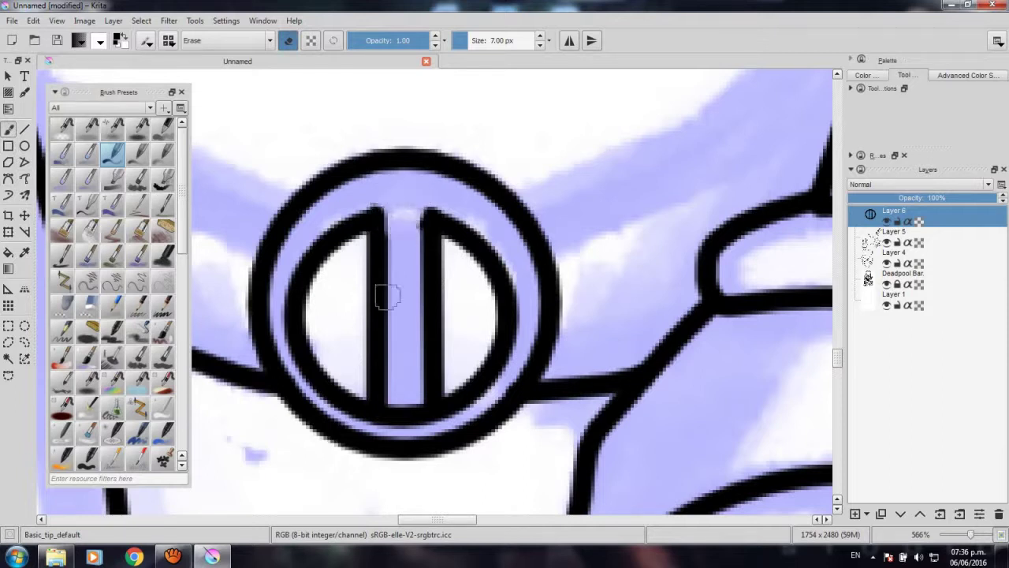
pyautogui.moveTo(400, 411)
pyautogui.mouseDown()
pyautogui.moveTo(399, 428)
pyautogui.moveTo(402, 406)
pyautogui.moveTo(413, 418)
pyautogui.moveTo(410, 398)
pyautogui.moveTo(399, 404)
pyautogui.mouseUp()
# Frame the buckle and merge the buckle layer down into Layer 5.
pyautogui.scroll(-3, 332, 289)
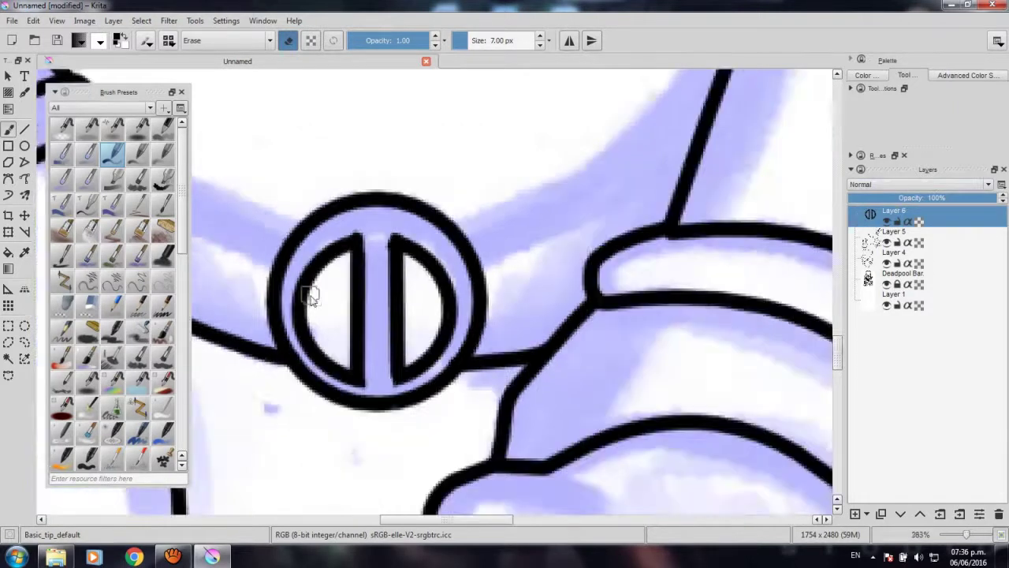
pyautogui.scroll(-2, 332, 288)
pyautogui.scroll(-1, 332, 288)
pyautogui.press('-')
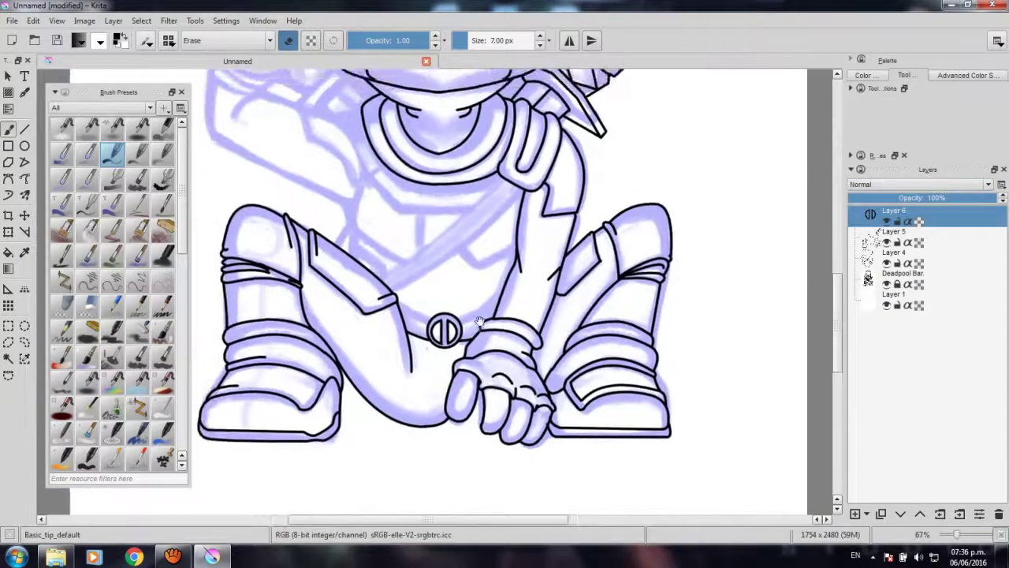
pyautogui.press('-')
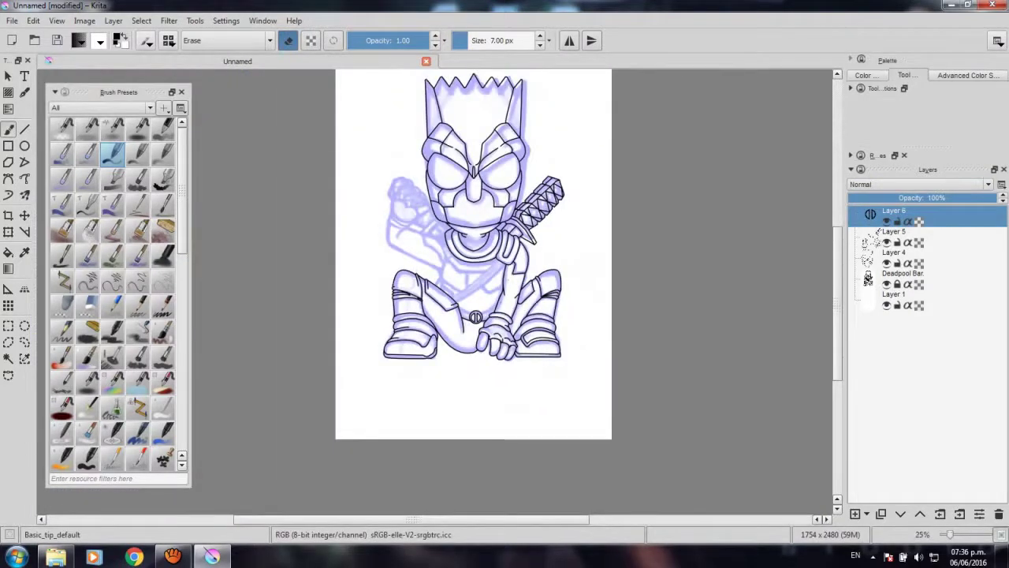
pyautogui.press('-')
pyautogui.press('+')
pyautogui.press('+')
pyautogui.press('+')
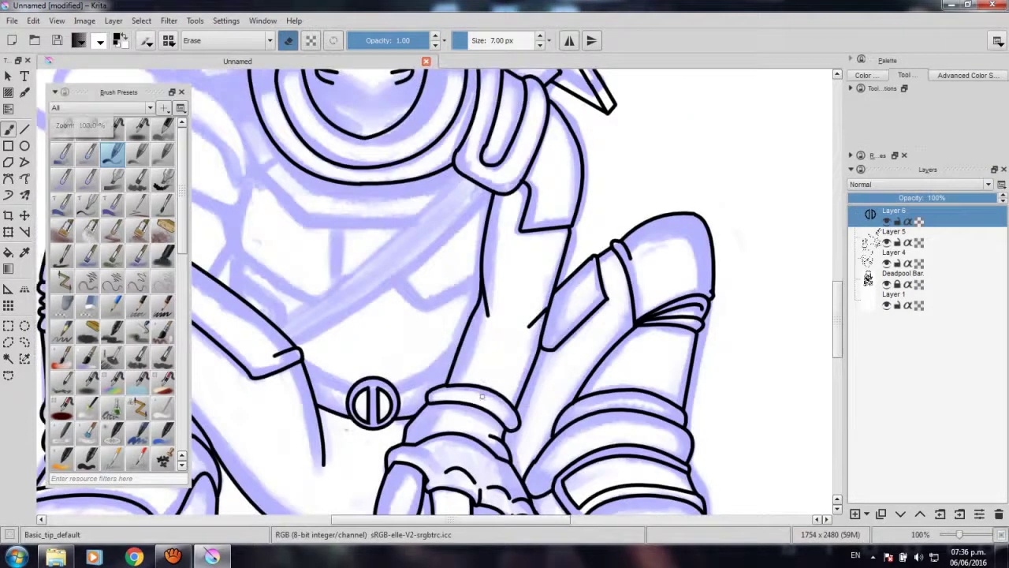
pyautogui.press('+')
pyautogui.press('+')
pyautogui.press('+')
pyautogui.press('-')
pyautogui.press('+')
pyautogui.press('+')
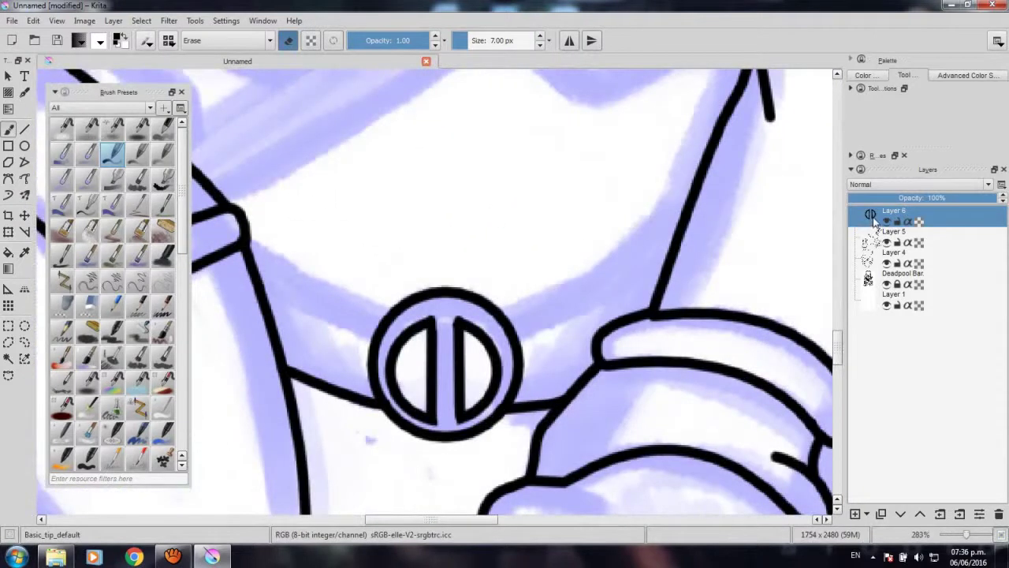
pyautogui.hotkey('ctrl', 'e')
pyautogui.click(887, 222)
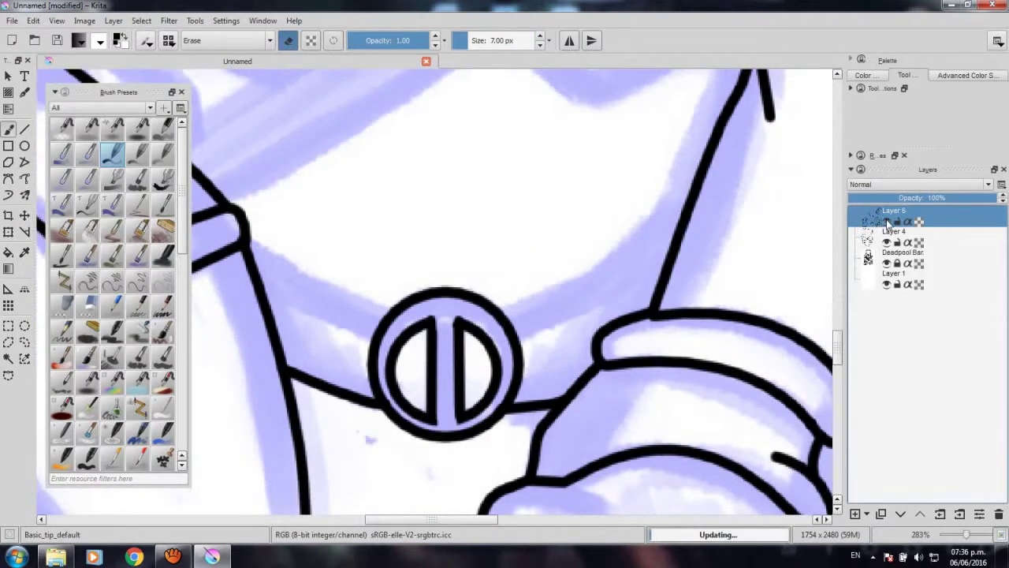
pyautogui.scroll(1, 513, 327)
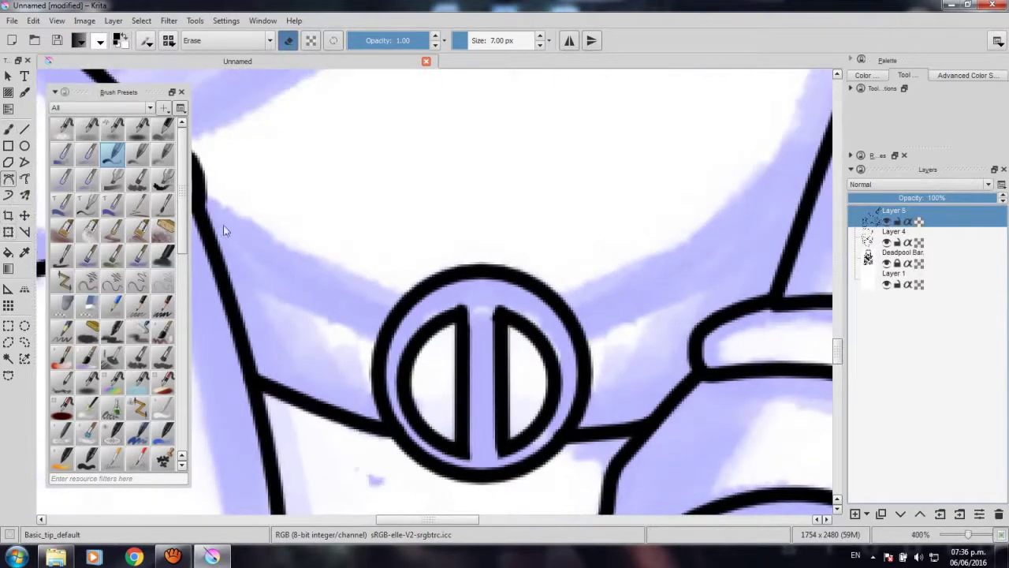
# Try a curve into the buckle, turn eraser mode off, and discard the unfinished curve.
pyautogui.click(199, 209)
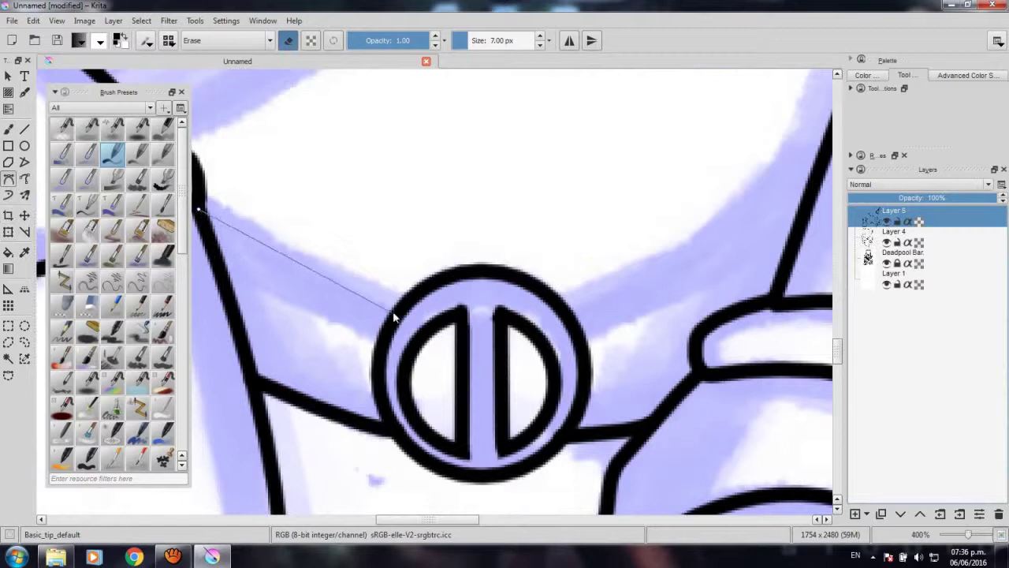
pyautogui.moveTo(394, 312); pyautogui.dragTo(465, 311)
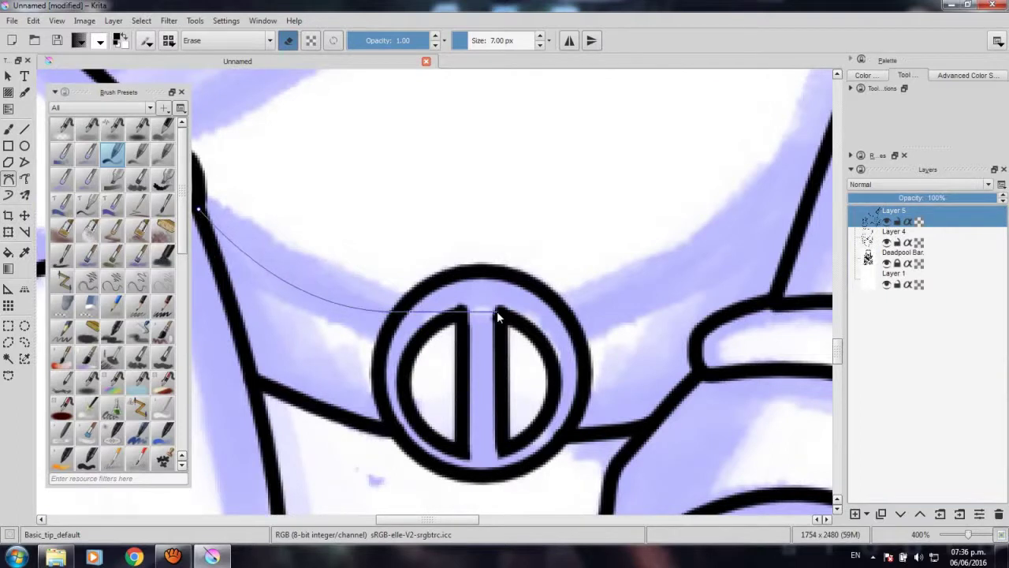
pyautogui.press('Return')
pyautogui.press('e')
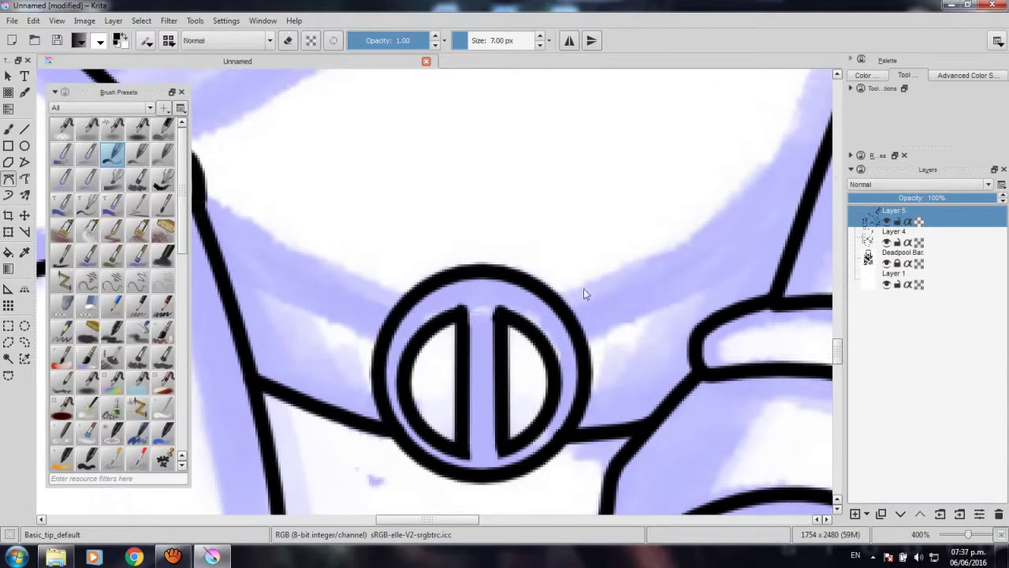
pyautogui.click(201, 206)
pyautogui.moveTo(368, 313); pyautogui.dragTo(425, 314)
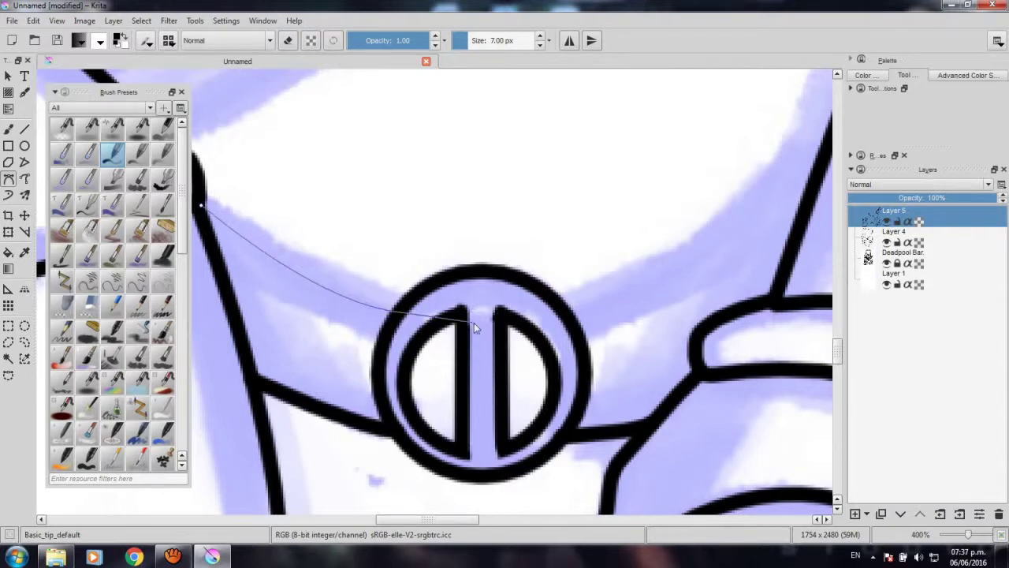
pyautogui.press('Escape')
# Ink a smooth curve from the buckle's top up to the arm outline.
pyautogui.moveTo(718, 227); pyautogui.dragTo(557, 286)
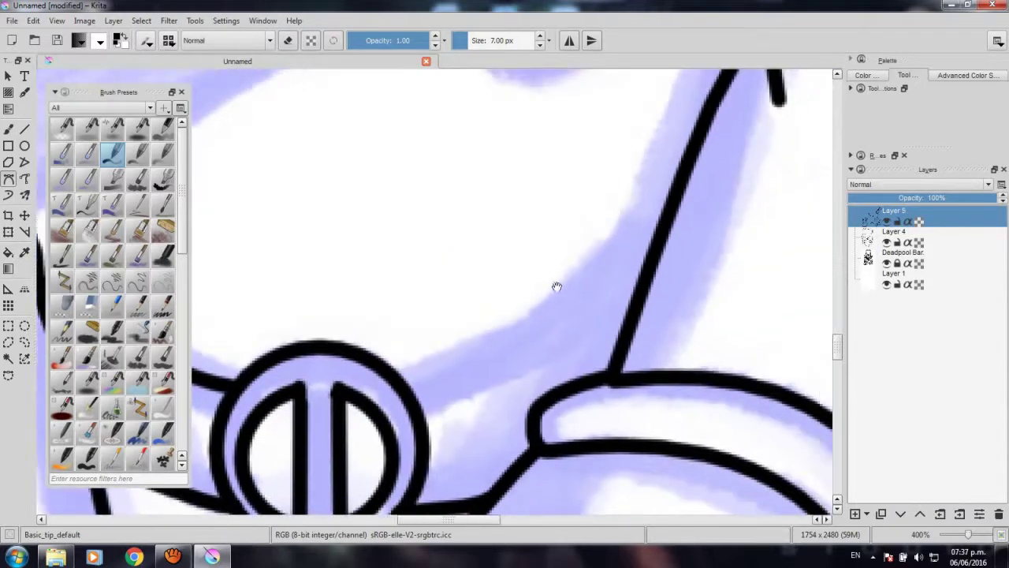
pyautogui.click(403, 387)
pyautogui.moveTo(661, 228); pyautogui.dragTo(719, 148)
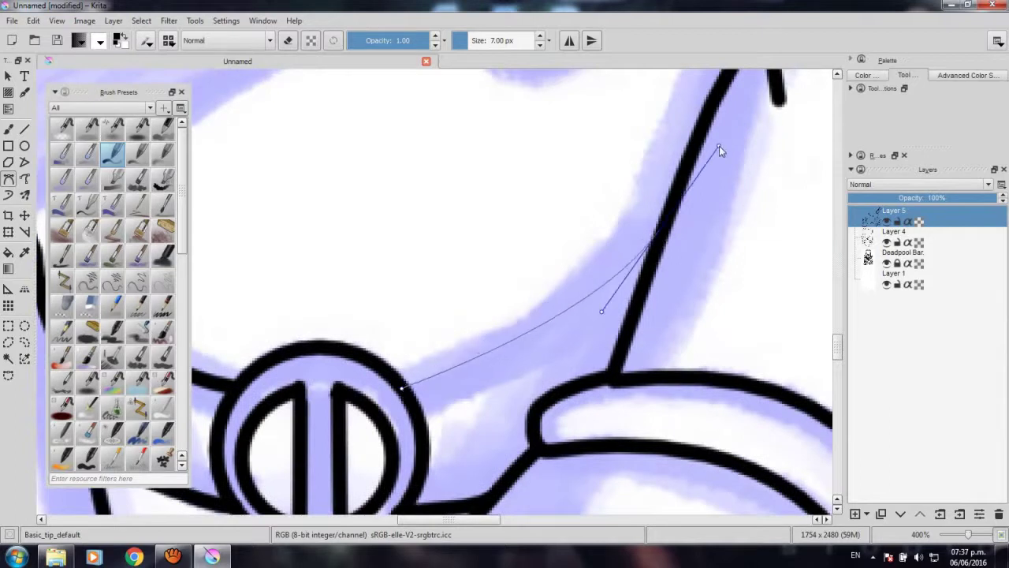
pyautogui.press('Return')
# Ink the upper and lower edges of the diagonal chest strap up to the shoulder.
pyautogui.press('1')
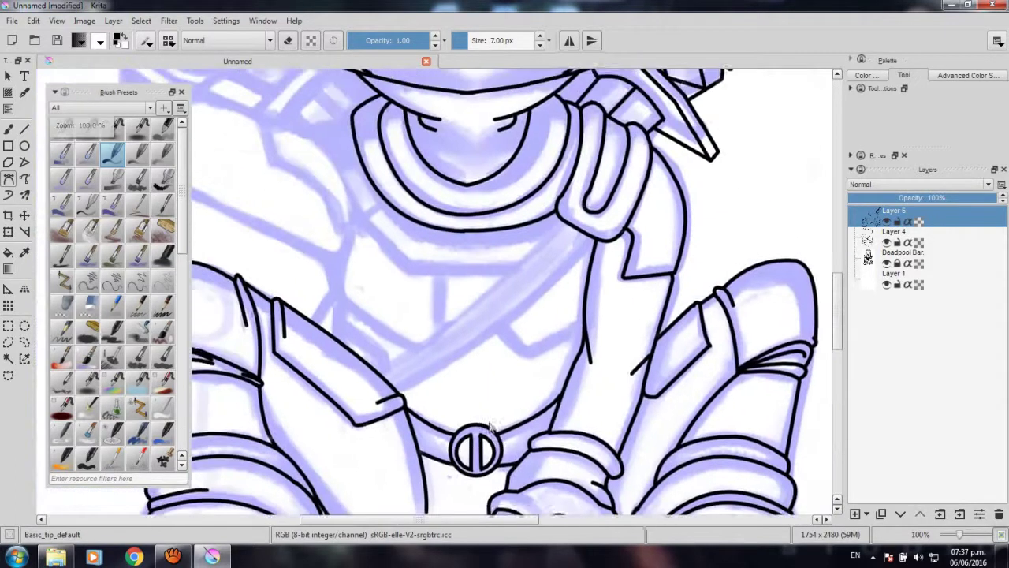
pyautogui.keyDown('ctrl'); pyautogui.scroll(2, 490, 427); pyautogui.keyUp('ctrl')
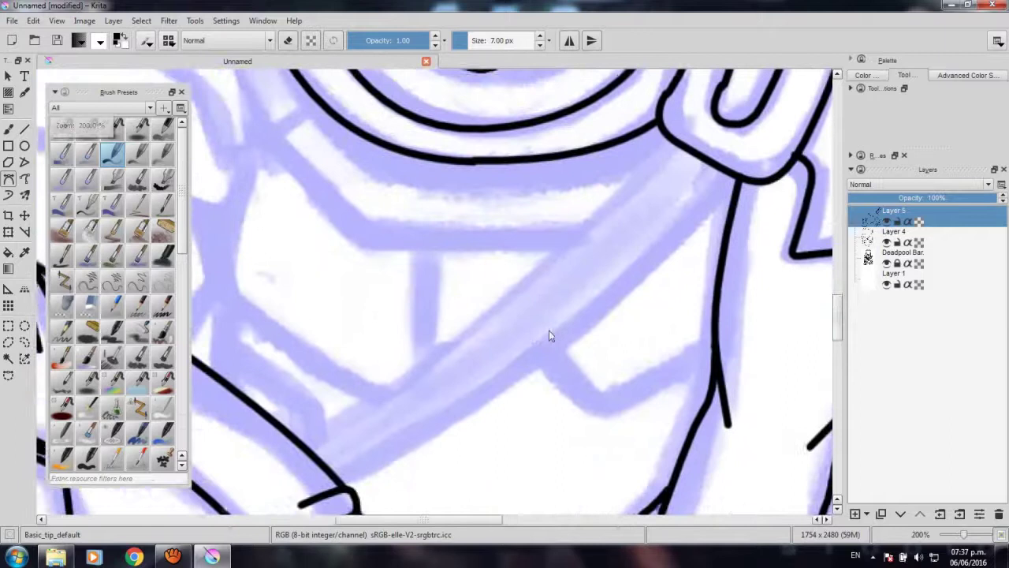
pyautogui.moveTo(550, 334); pyautogui.dragTo(286, 464)
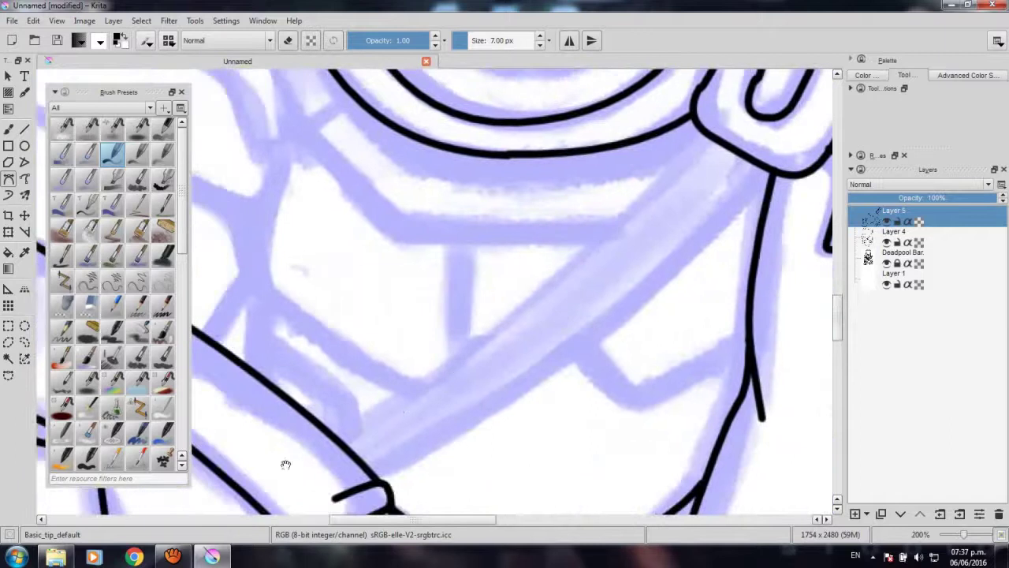
pyautogui.click(334, 436)
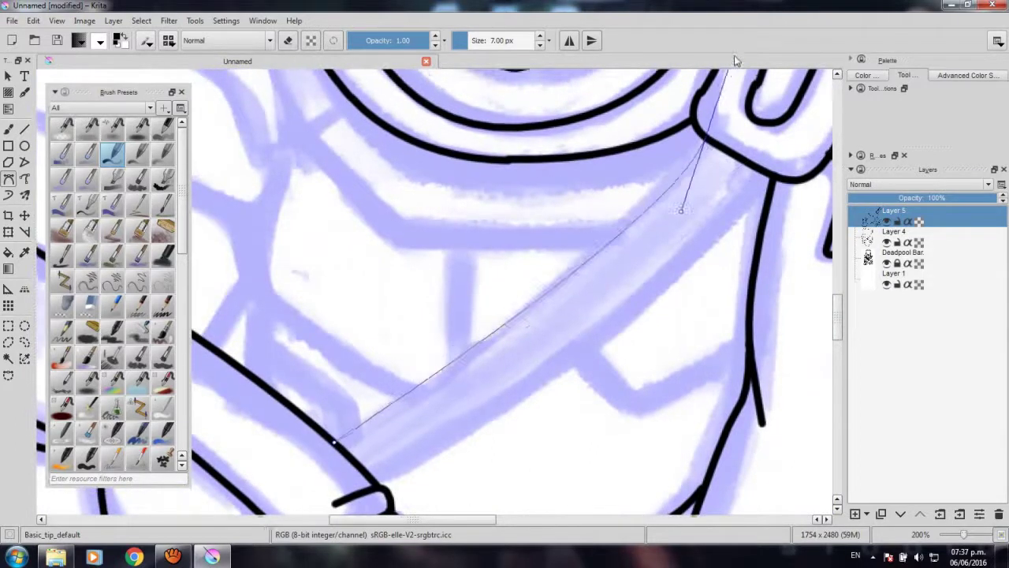
pyautogui.scroll(3, 706, 134)
pyautogui.moveTo(704, 244); pyautogui.dragTo(793, 131)
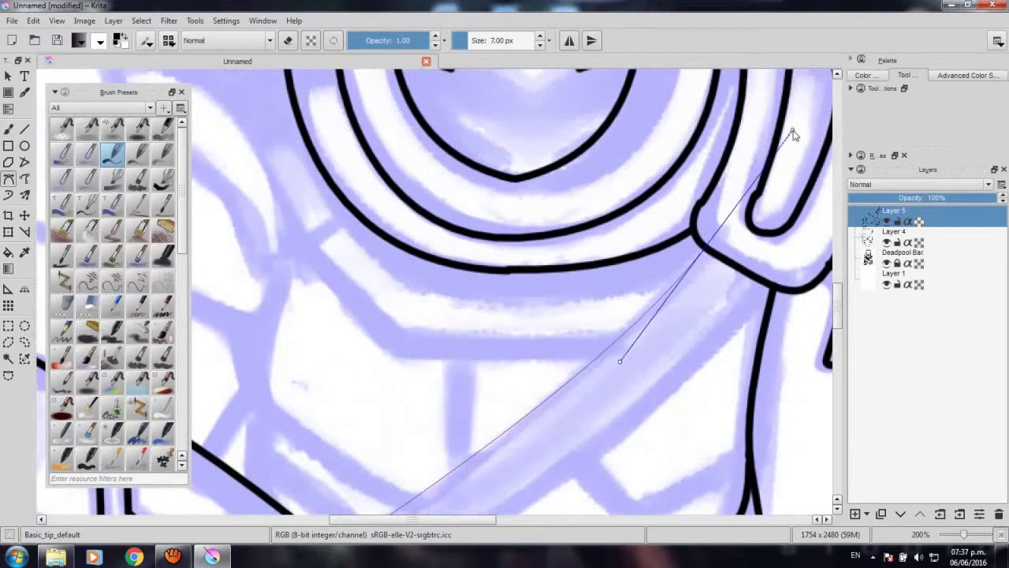
pyautogui.press('Return')
pyautogui.scroll(-4, 560, 208)
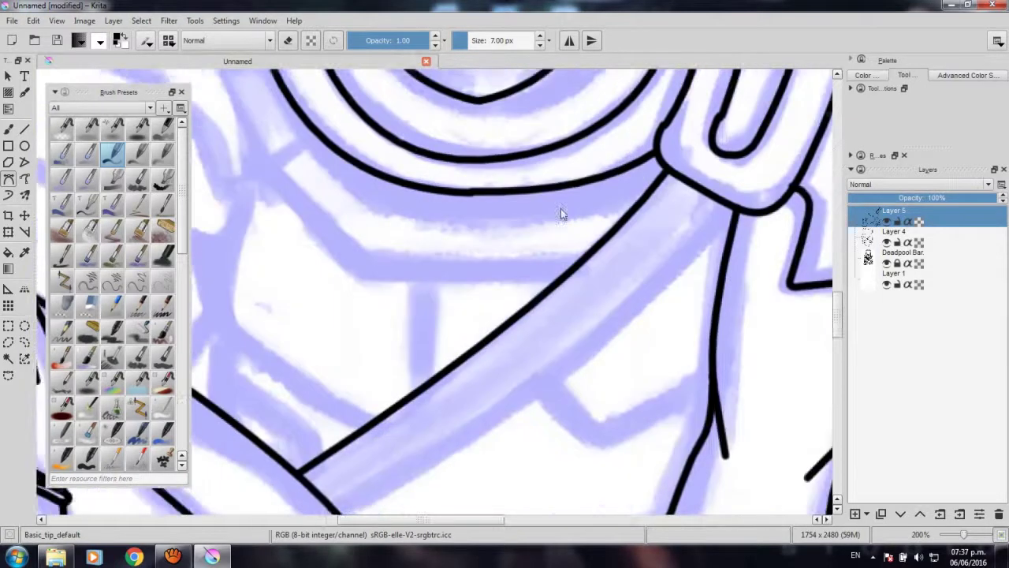
pyautogui.click(319, 453)
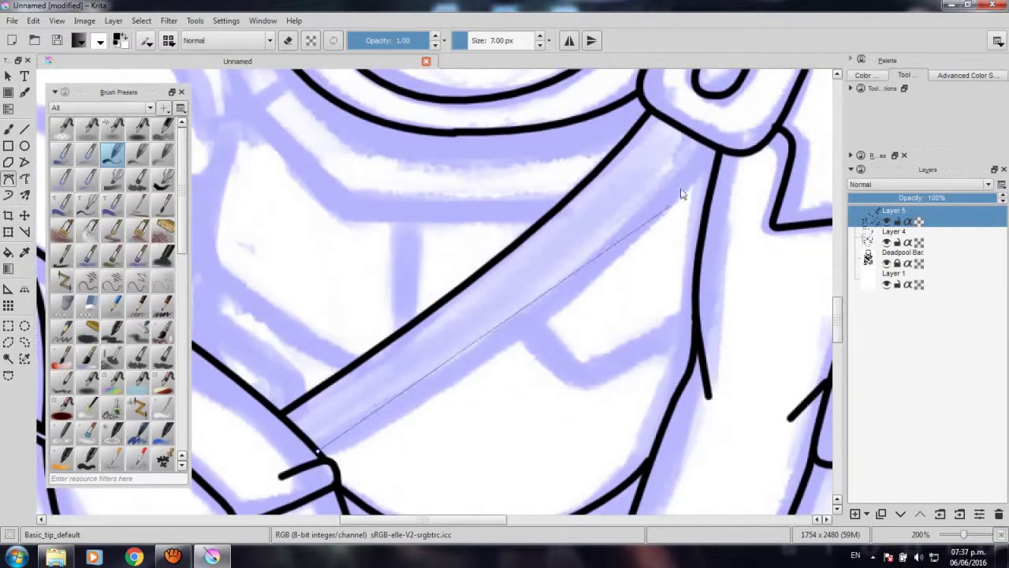
pyautogui.moveTo(717, 152); pyautogui.dragTo(794, 83)
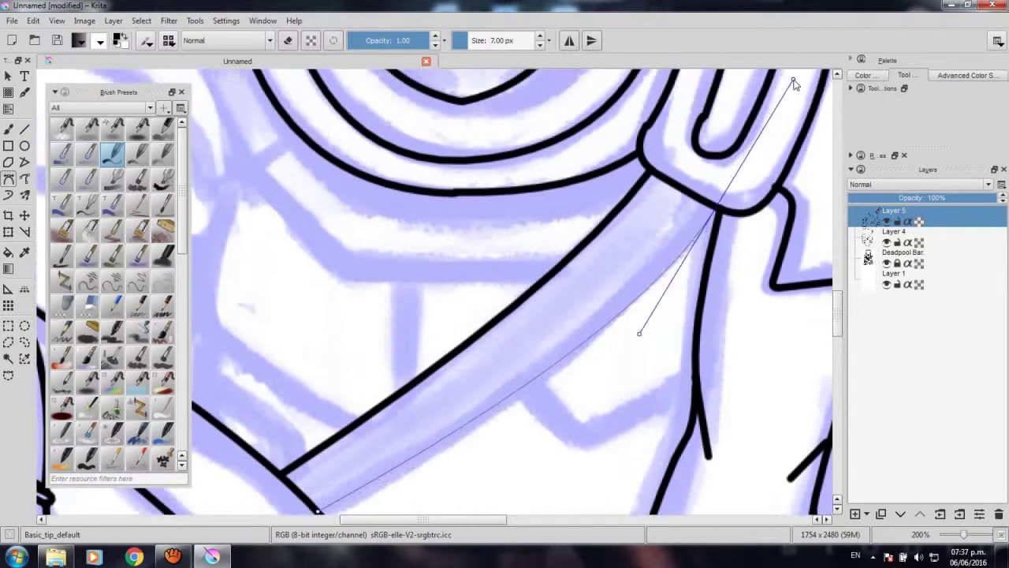
pyautogui.press('Return')
# Ink the cloth fold line with a rounded corner below the strap.
pyautogui.scroll(-2, 484, 355)
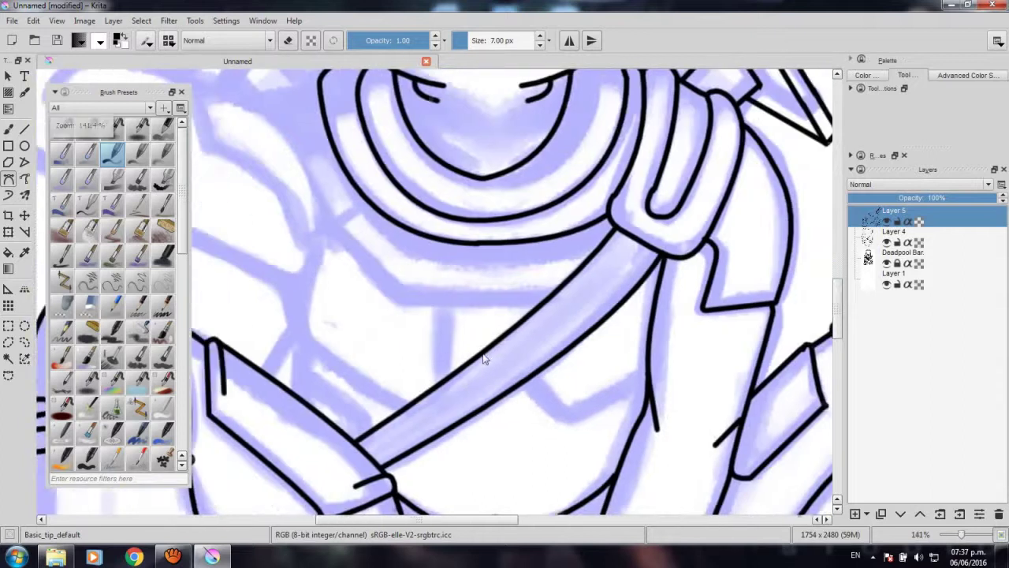
pyautogui.scroll(2, 579, 349)
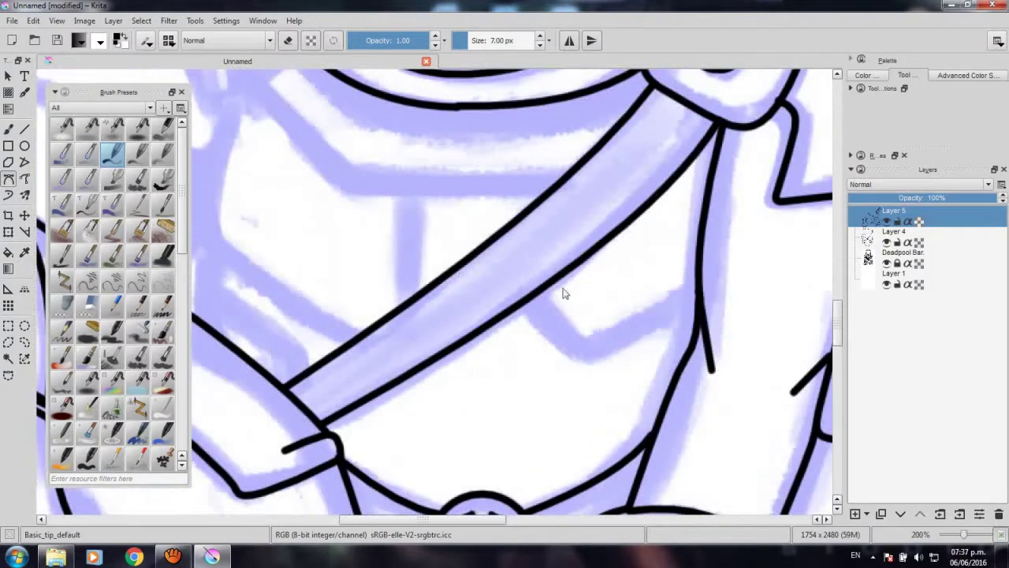
pyautogui.scroll(2, 559, 274)
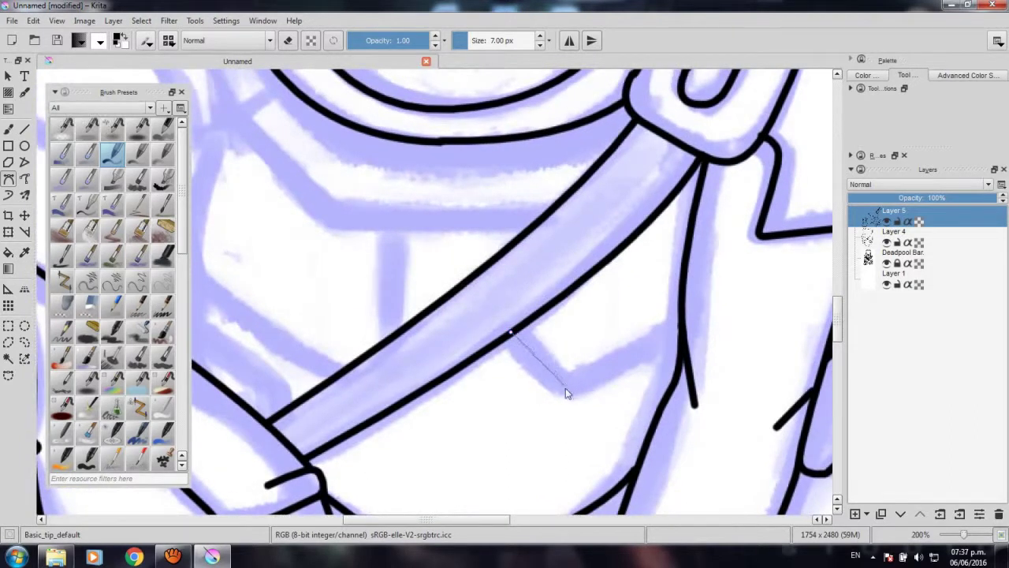
pyautogui.moveTo(569, 386); pyautogui.dragTo(631, 359)
pyautogui.moveTo(676, 328); pyautogui.dragTo(693, 300)
pyautogui.press('Return')
# Ink the left shoulder armor edge line.
pyautogui.hscroll(-5, 536, 365)
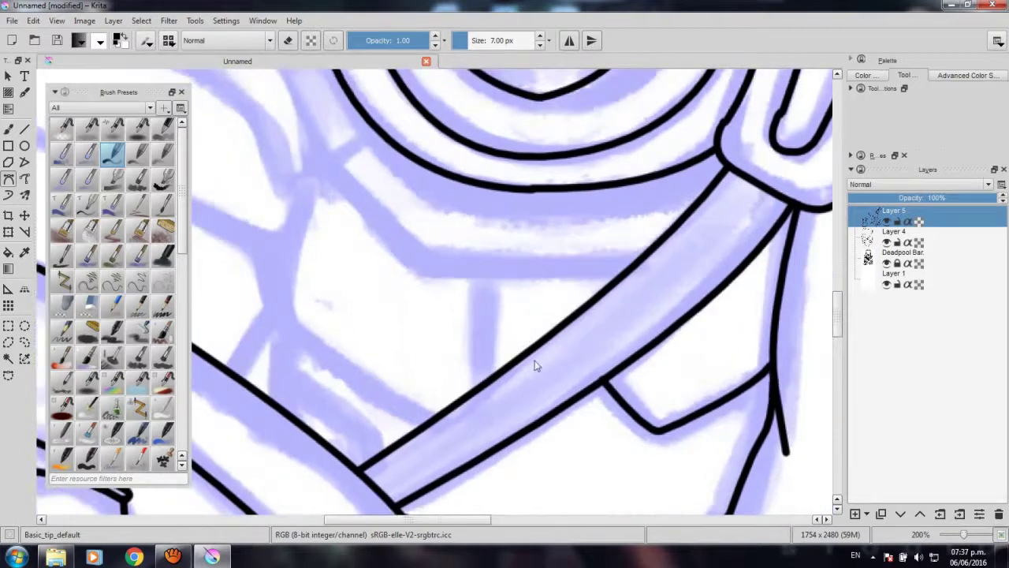
pyautogui.scroll(-3, 507, 357)
pyautogui.scroll(4, 471, 360)
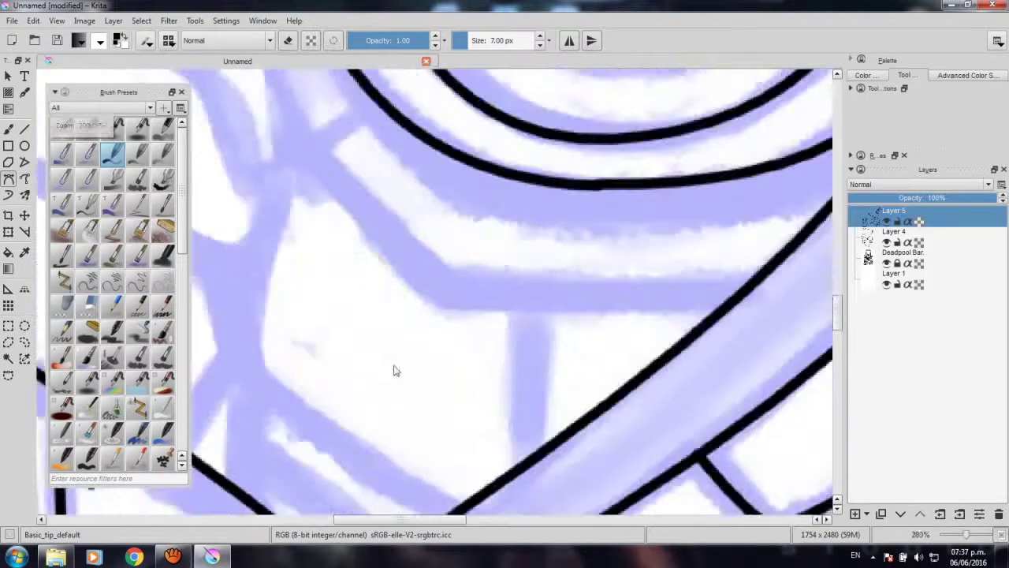
pyautogui.scroll(-1, 436, 306)
pyautogui.scroll(-2, 353, 354)
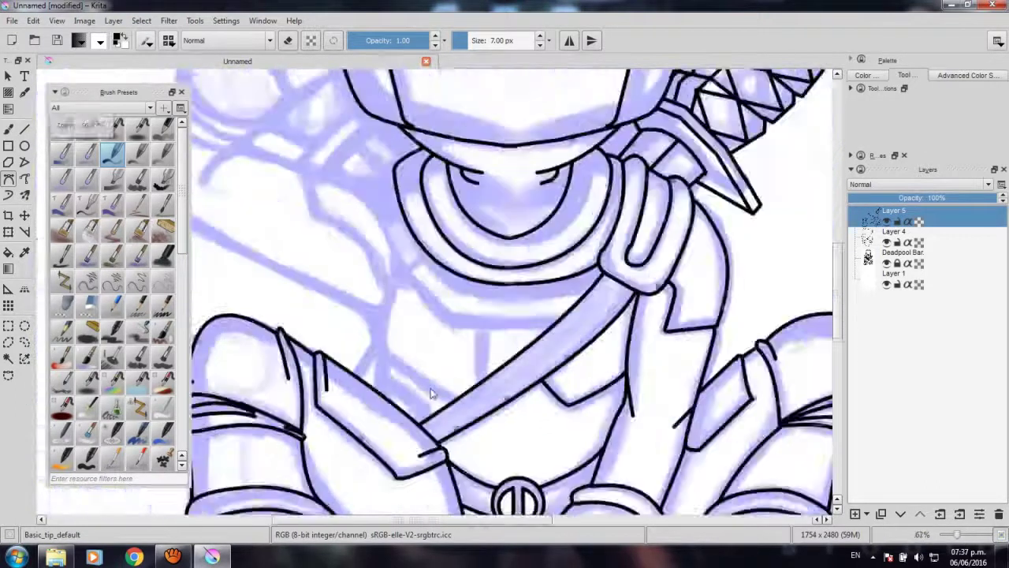
pyautogui.scroll(-2, 470, 401)
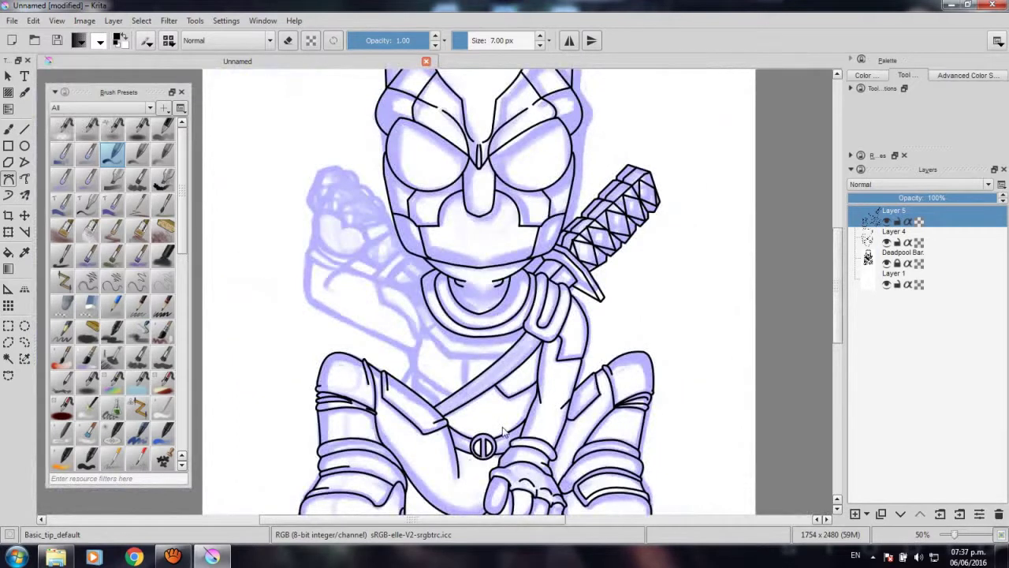
pyautogui.scroll(2, 509, 426)
pyautogui.scroll(1, 518, 395)
pyautogui.scroll(1, 509, 354)
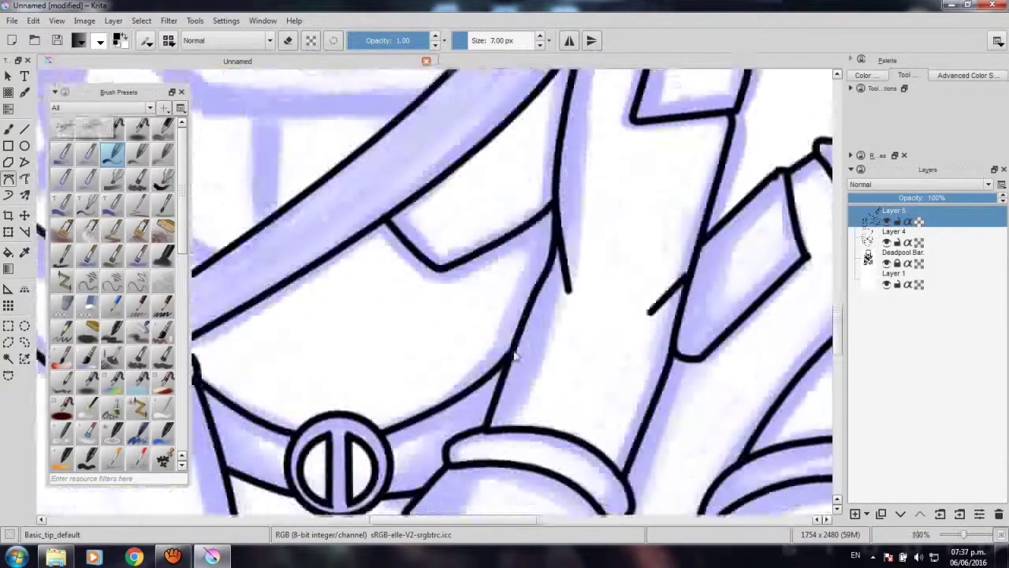
pyautogui.moveTo(502, 333); pyautogui.dragTo(641, 345)
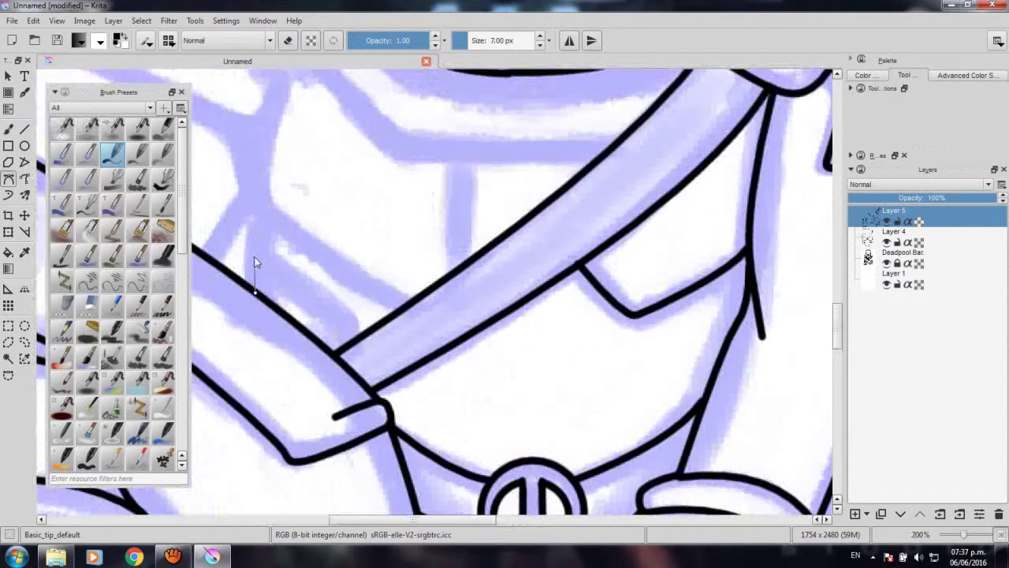
pyautogui.click(247, 253)
pyautogui.doubleClick(359, 341)
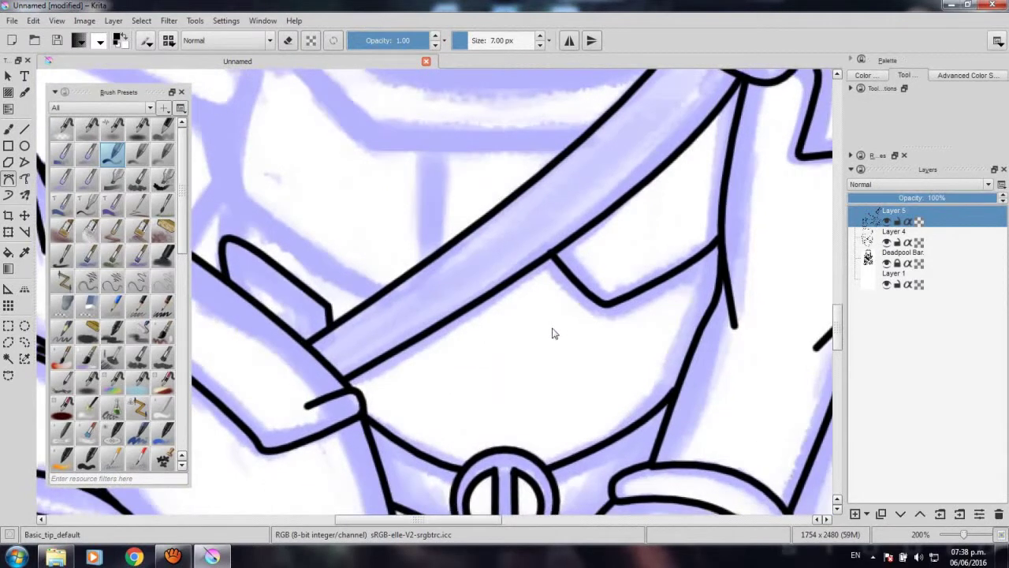
# Ink the right-side armor line bending into a downward corner.
pyautogui.click(719, 277)
pyautogui.moveTo(614, 321); pyautogui.dragTo(616, 443)
pyautogui.doubleClick(617, 443)
pyautogui.moveTo(450, 243); pyautogui.dragTo(551, 354)
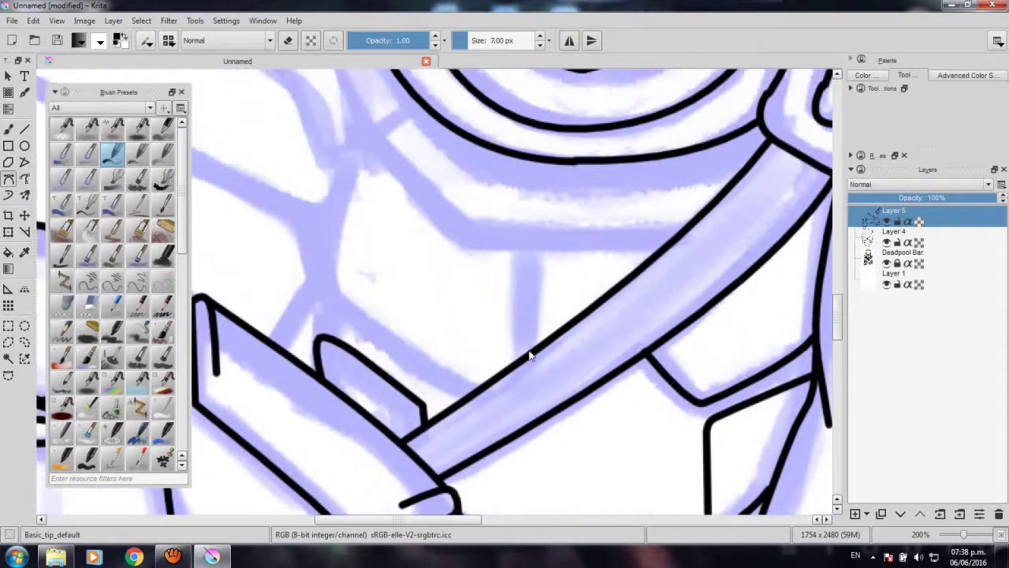
pyautogui.click(530, 245)
# Outline the angular chest plate with corner points and a curved lower edge.
pyautogui.click(461, 240)
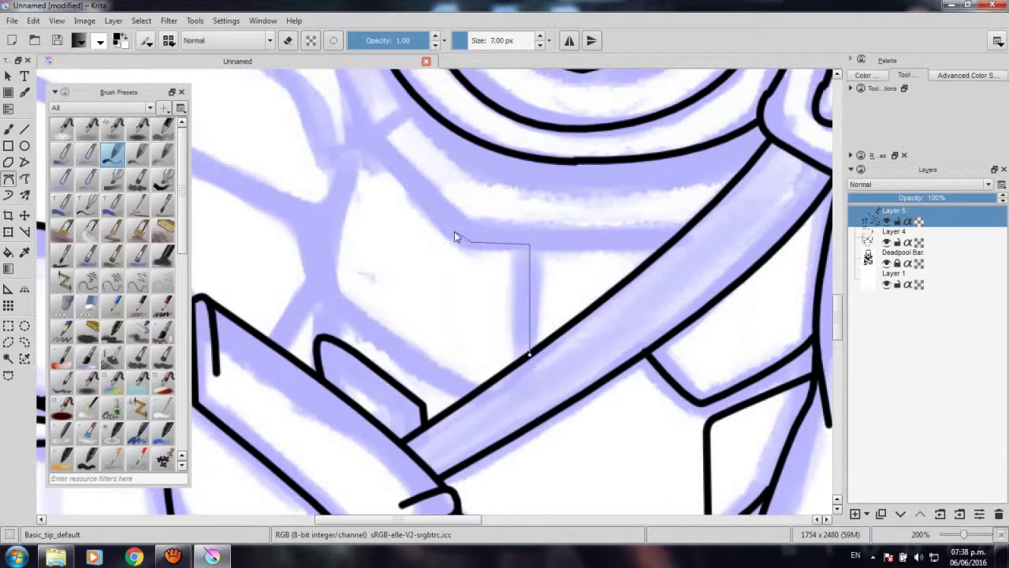
pyautogui.click(371, 143)
pyautogui.moveTo(349, 179); pyautogui.dragTo(442, 217)
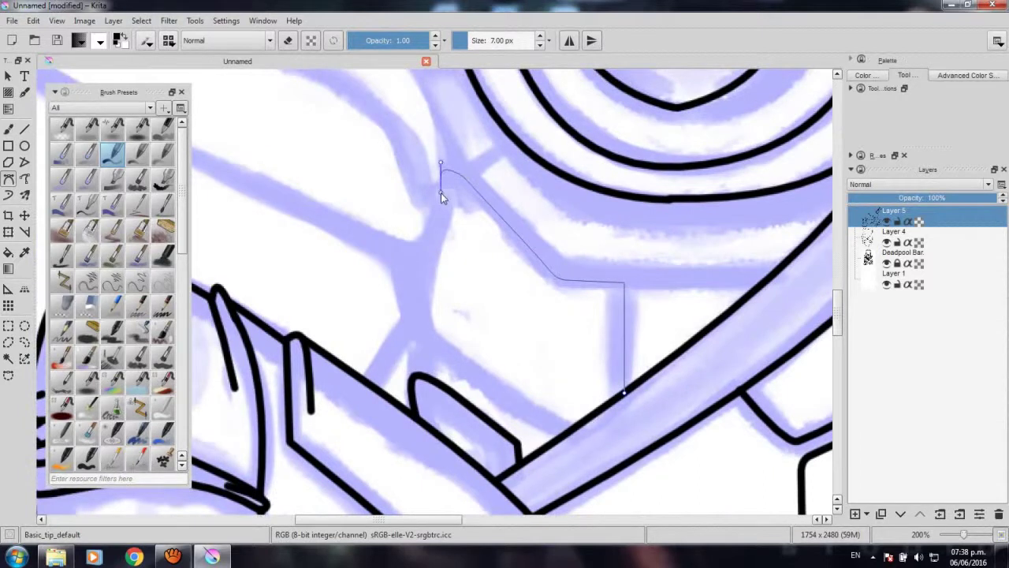
pyautogui.click(441, 216)
pyautogui.click(419, 272)
pyautogui.moveTo(430, 343)
pyautogui.mouseDown()
pyautogui.moveTo(566, 433)
pyautogui.moveTo(582, 432)
pyautogui.mouseUp()
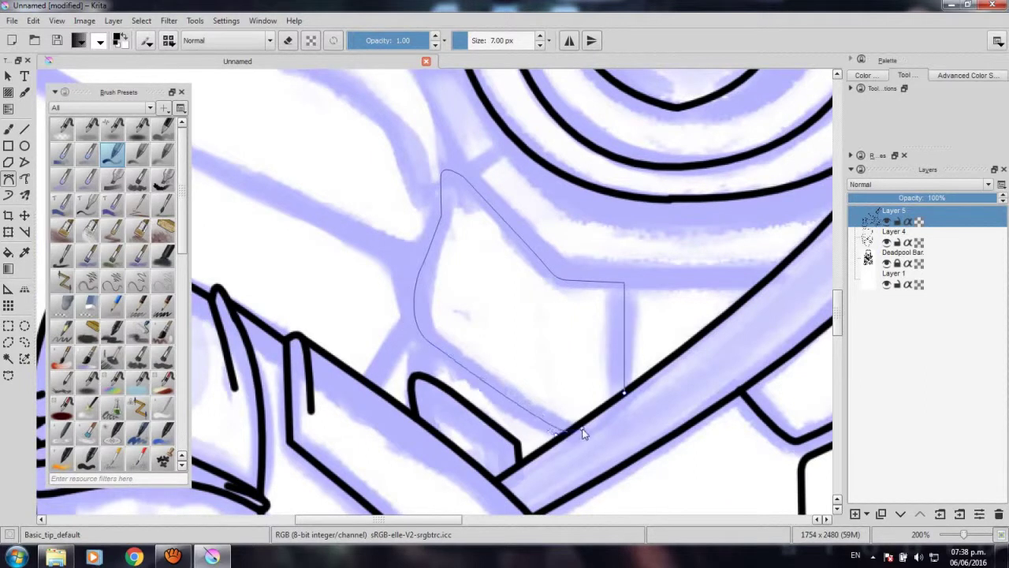
pyautogui.doubleClick(582, 432)
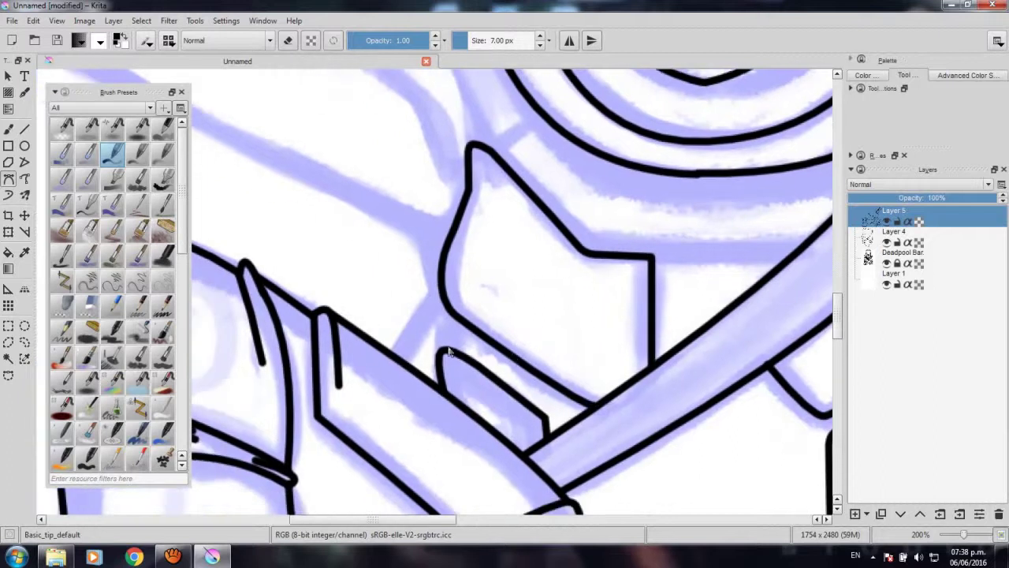
# Try short lines and a curved shape beside the plate, then undo them.
pyautogui.click(442, 350)
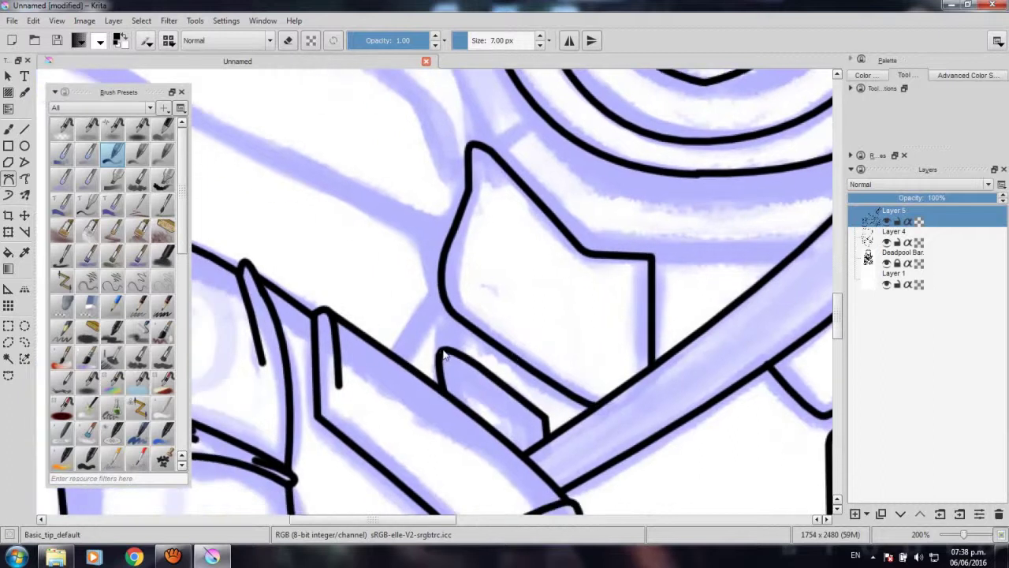
pyautogui.moveTo(446, 306); pyautogui.dragTo(444, 296)
pyautogui.doubleClick(445, 298)
pyautogui.doubleClick(361, 222)
pyautogui.click(373, 261)
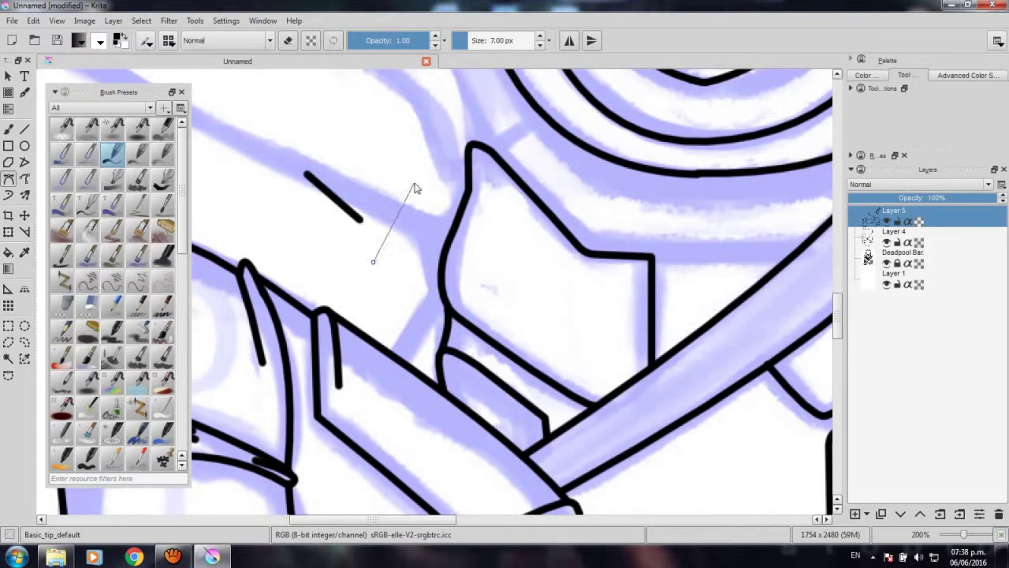
pyautogui.doubleClick(413, 184)
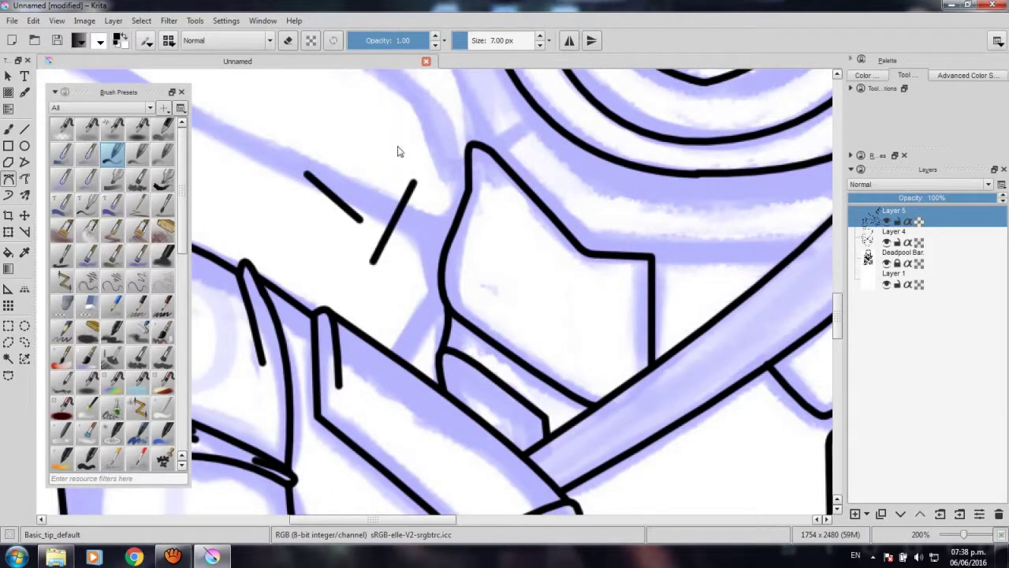
pyautogui.moveTo(304, 142); pyautogui.dragTo(390, 182)
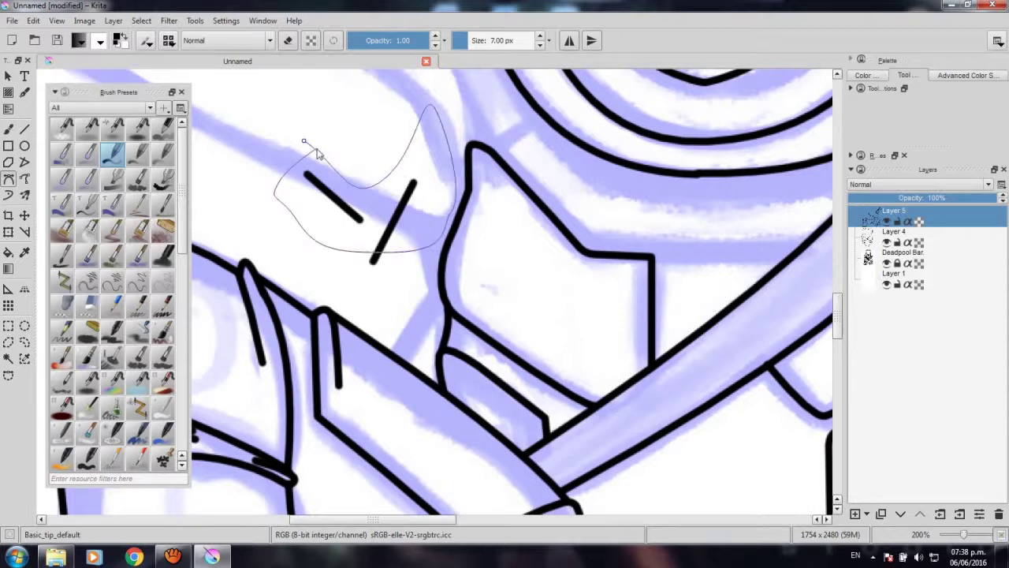
pyautogui.doubleClick(278, 185)
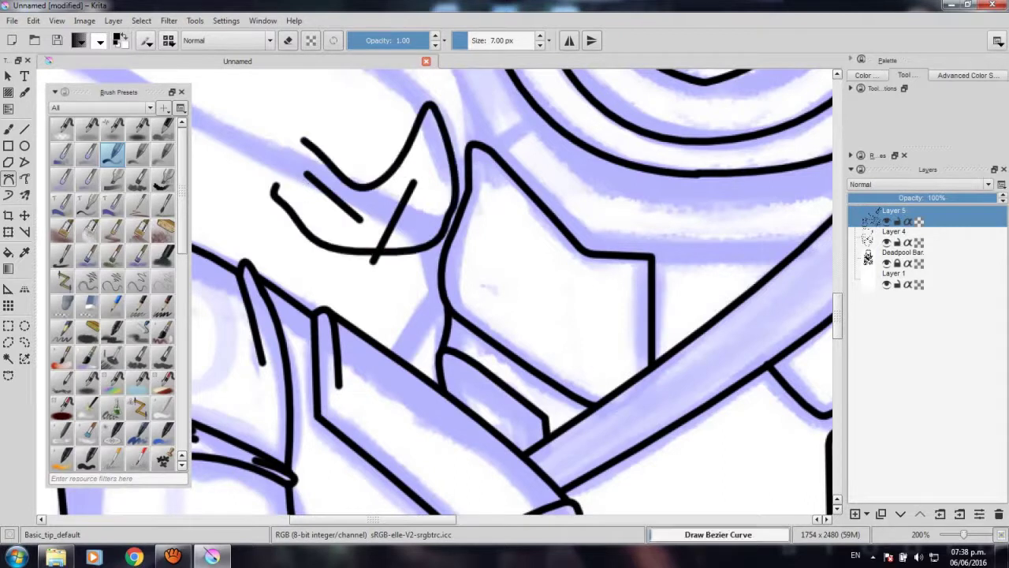
pyautogui.hotkey('ctrl', 'z')
pyautogui.hotkey('ctrl', 'z')
pyautogui.hotkey('ctrl', 'z')
pyautogui.moveTo(578, 298); pyautogui.dragTo(398, 253)
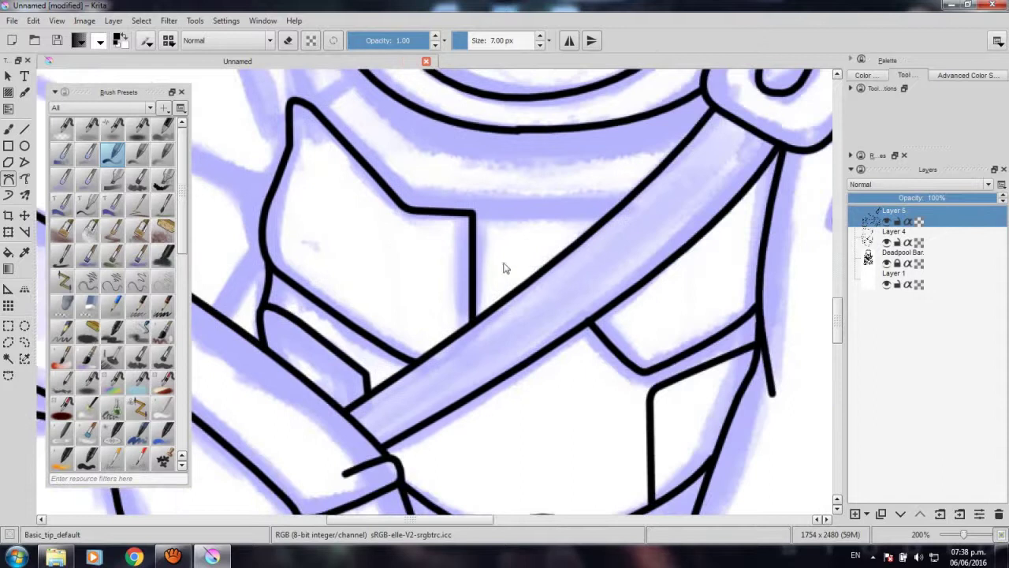
pyautogui.click(472, 212)
# Ink the shoulder plate's outer edge as a bent black curve down to its bottom.
pyautogui.scroll(-1, 540, 356)
pyautogui.scroll(-1, 536, 363)
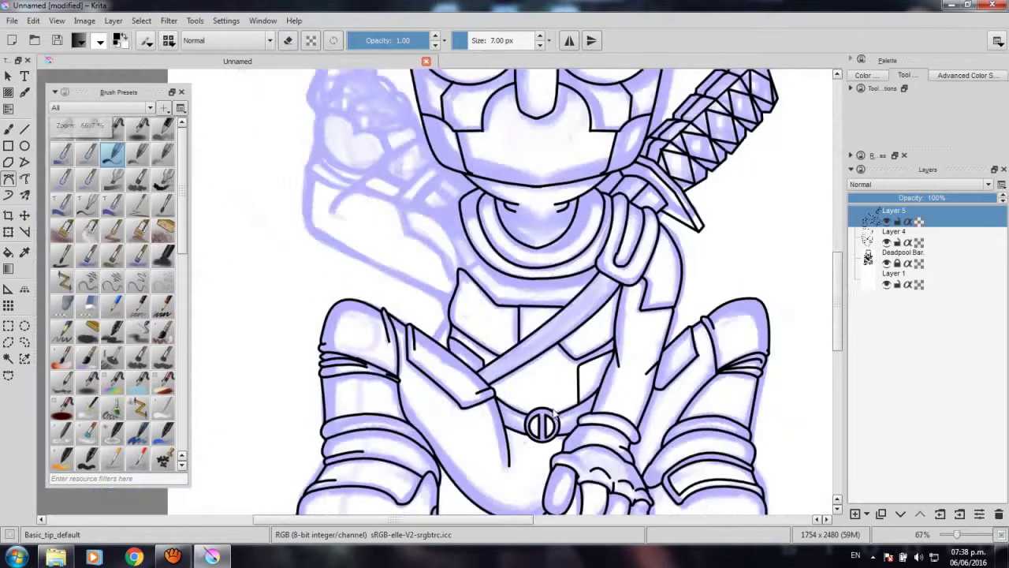
pyautogui.scroll(1, 488, 280)
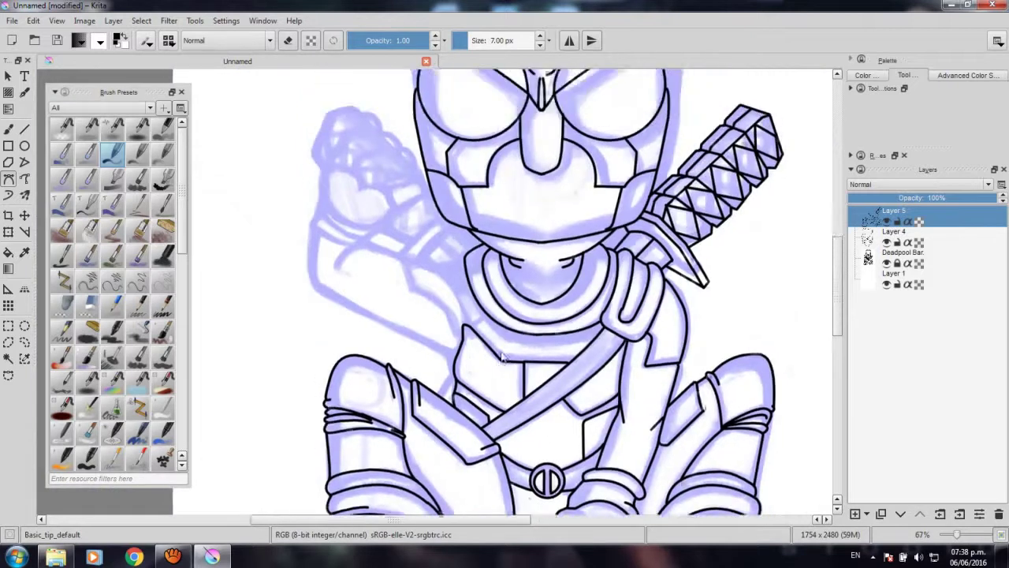
pyautogui.scroll(1, 489, 281)
pyautogui.moveTo(499, 307); pyautogui.dragTo(509, 318)
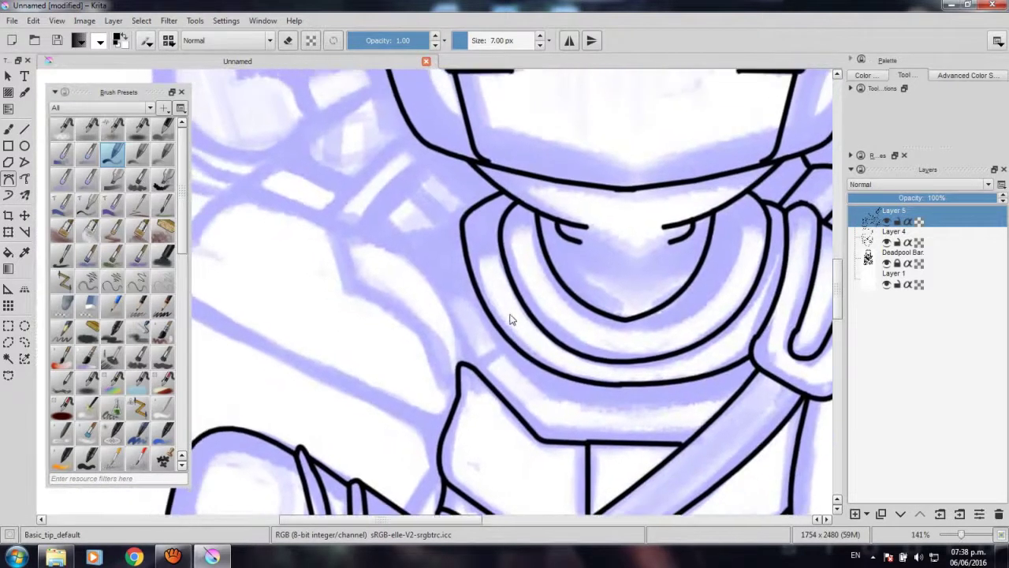
pyautogui.scroll(-1, 516, 312)
pyautogui.scroll(-1, 504, 304)
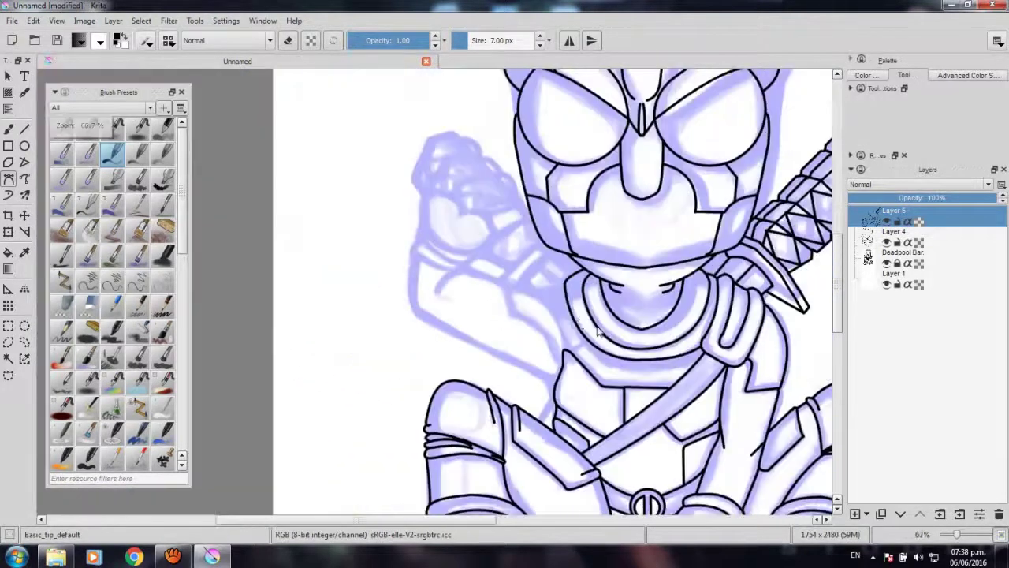
pyautogui.scroll(1, 509, 334)
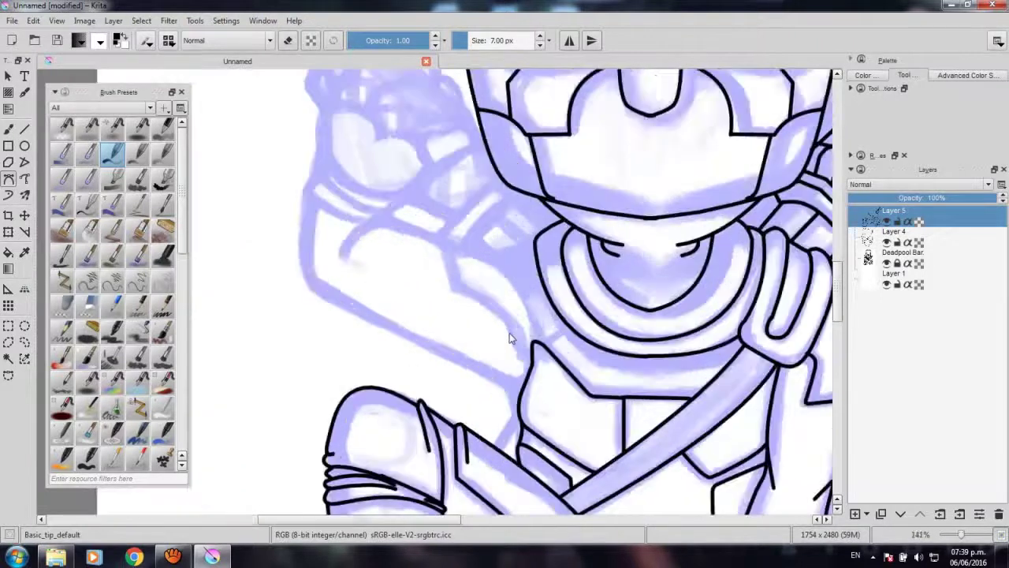
pyautogui.scroll(2, 509, 333)
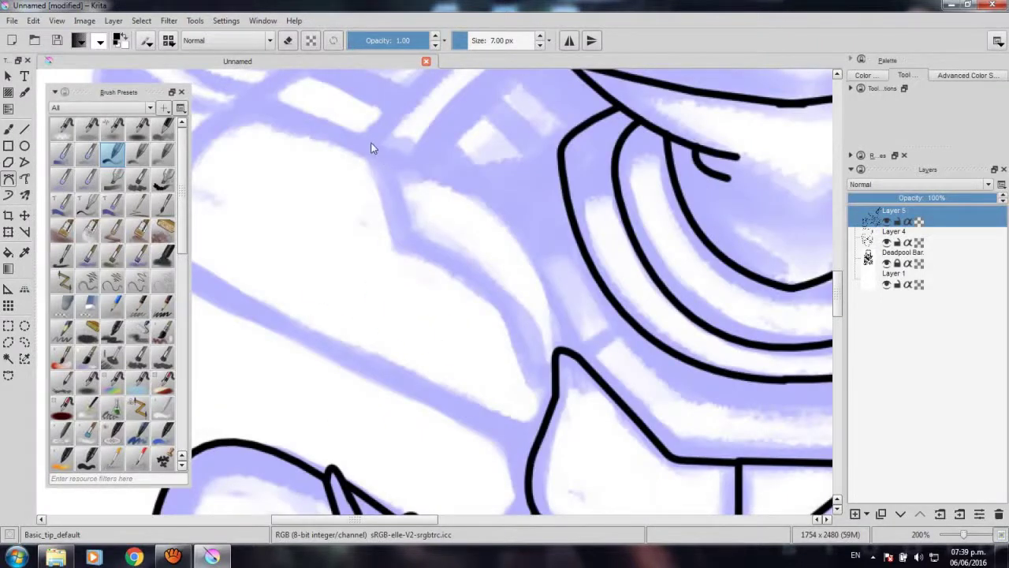
pyautogui.moveTo(399, 251); pyautogui.dragTo(444, 262)
pyautogui.moveTo(545, 359); pyautogui.dragTo(532, 412)
pyautogui.doubleClick(540, 382)
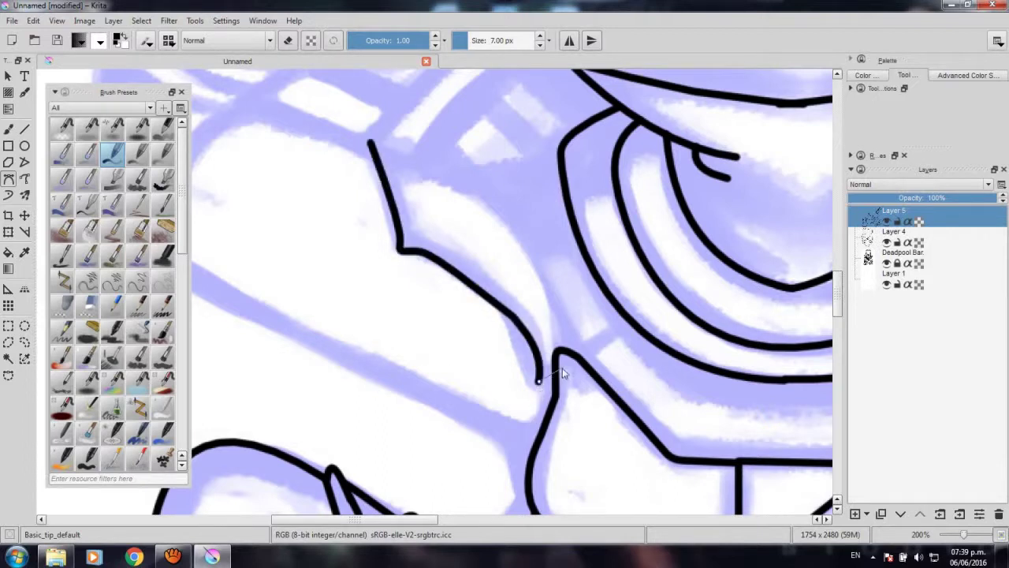
# Add a black closing curve from the stroke's top end to the lower tip.
pyautogui.click(556, 354)
pyautogui.moveTo(568, 341); pyautogui.dragTo(564, 236)
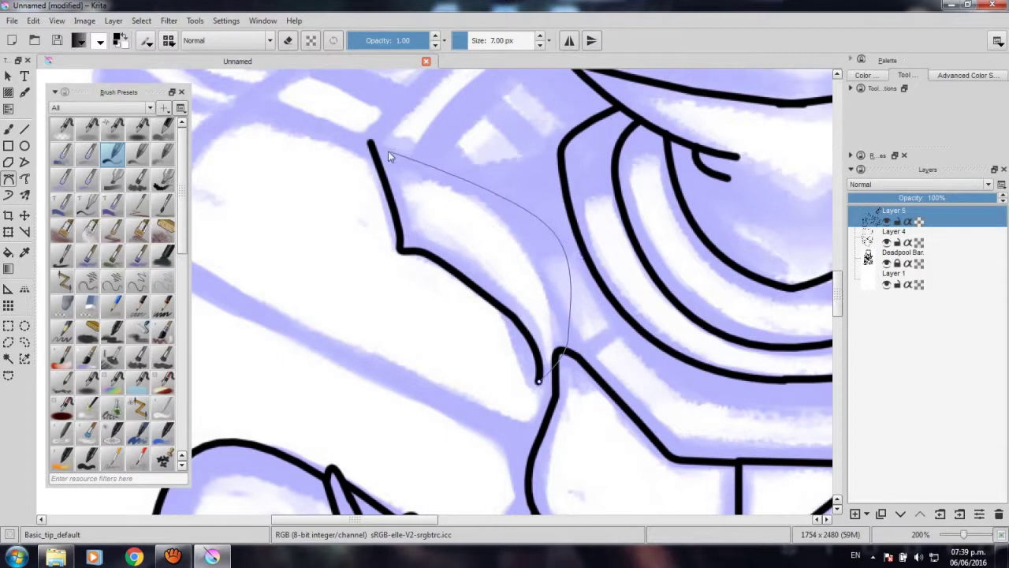
pyautogui.moveTo(370, 145); pyautogui.dragTo(368, 154)
pyautogui.press('Return')
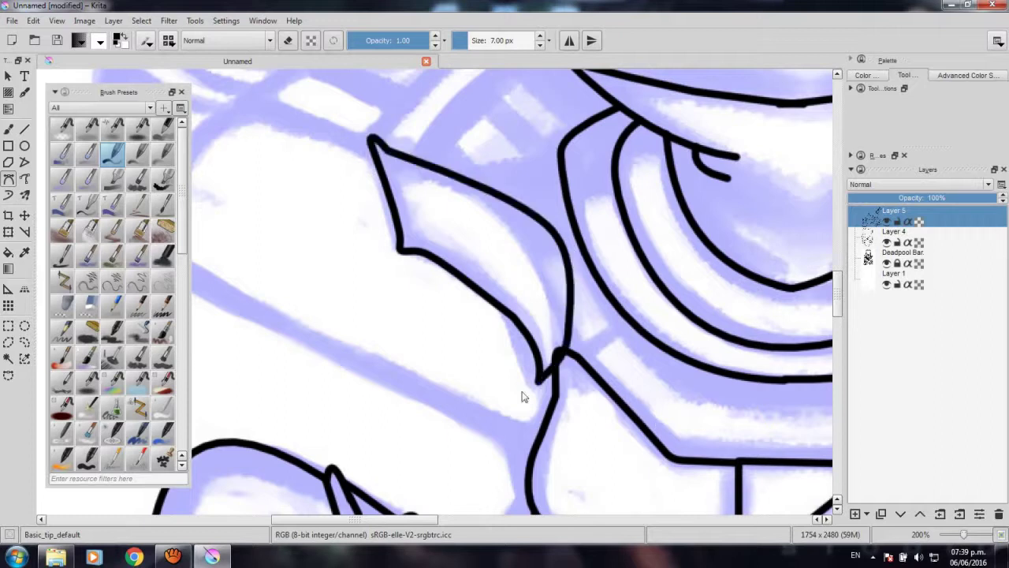
# Ink the plate's top edge from its tip down to the stroke junction.
pyautogui.scroll(-5, 522, 394)
pyautogui.scroll(2, 536, 376)
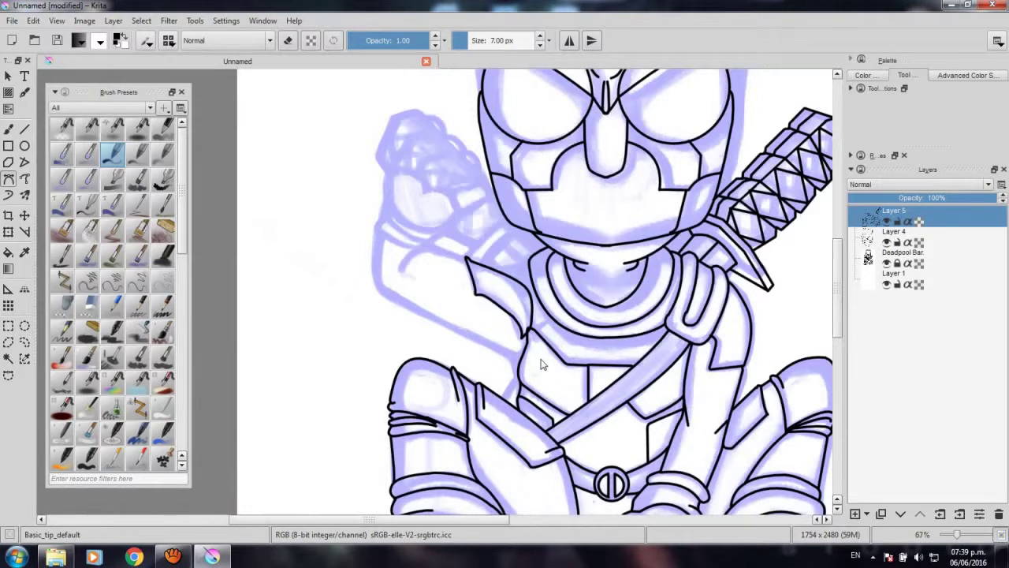
pyautogui.scroll(3, 554, 298)
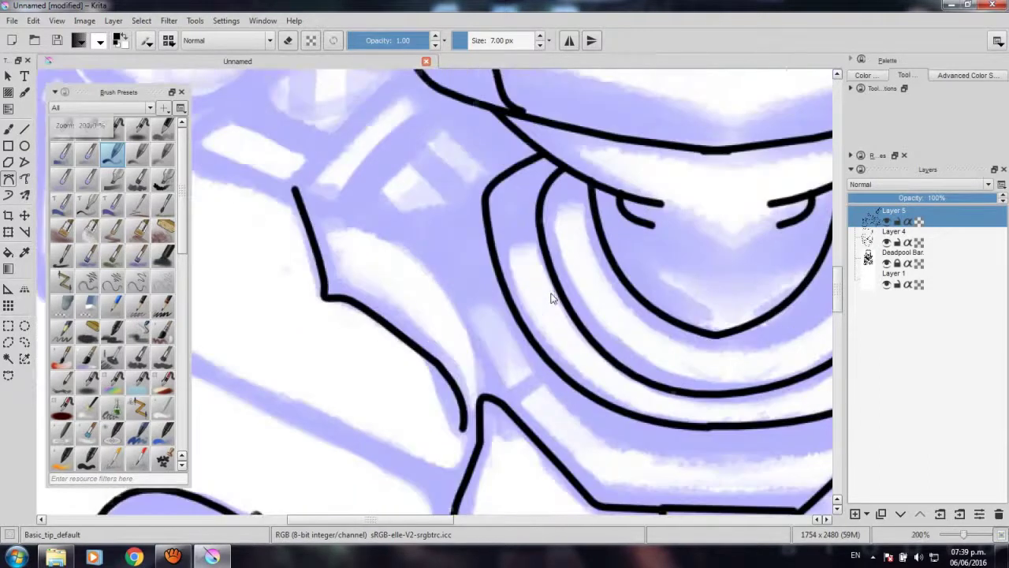
pyautogui.click(295, 190)
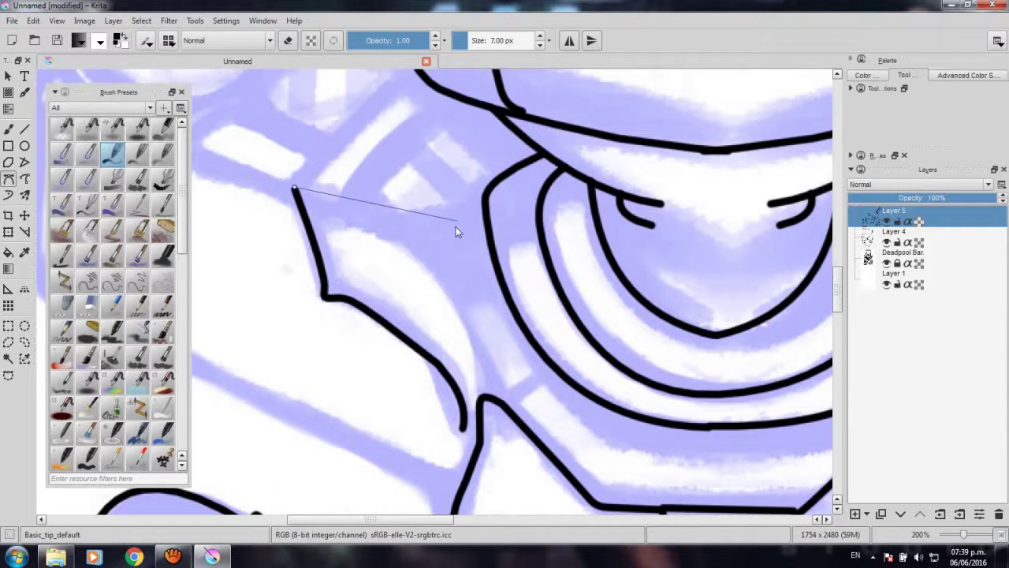
pyautogui.moveTo(449, 225); pyautogui.dragTo(458, 246)
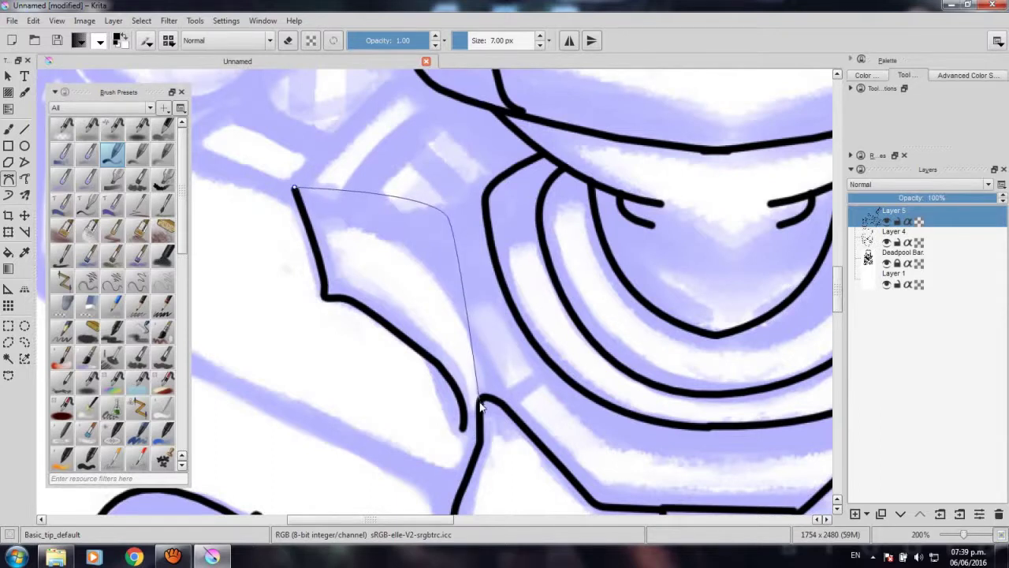
pyautogui.moveTo(480, 400); pyautogui.dragTo(465, 431)
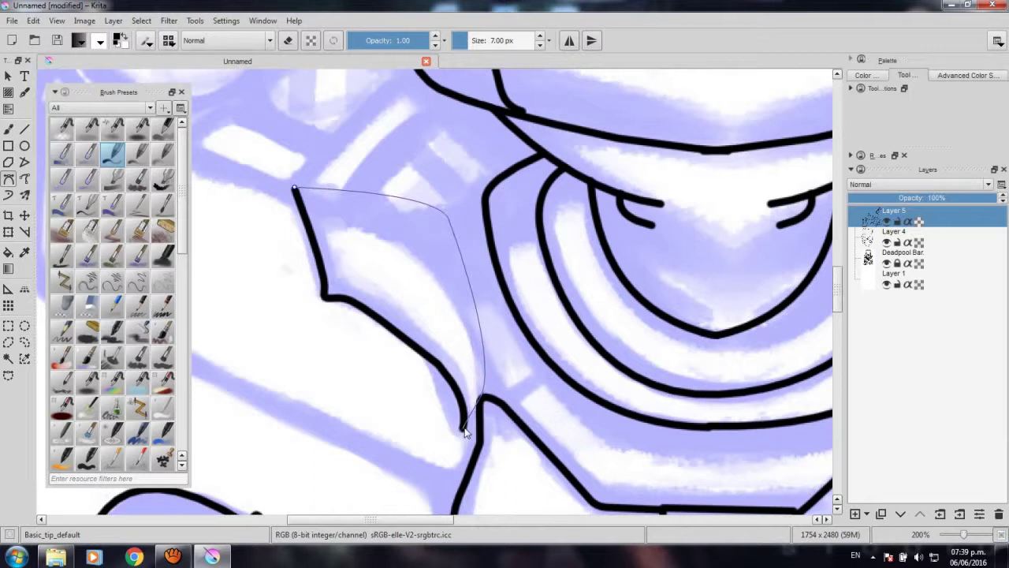
pyautogui.press('Return')
# Zoom out to bring the figure's upper body into view.
pyautogui.press('-')
pyautogui.press('-')
pyautogui.press('-')
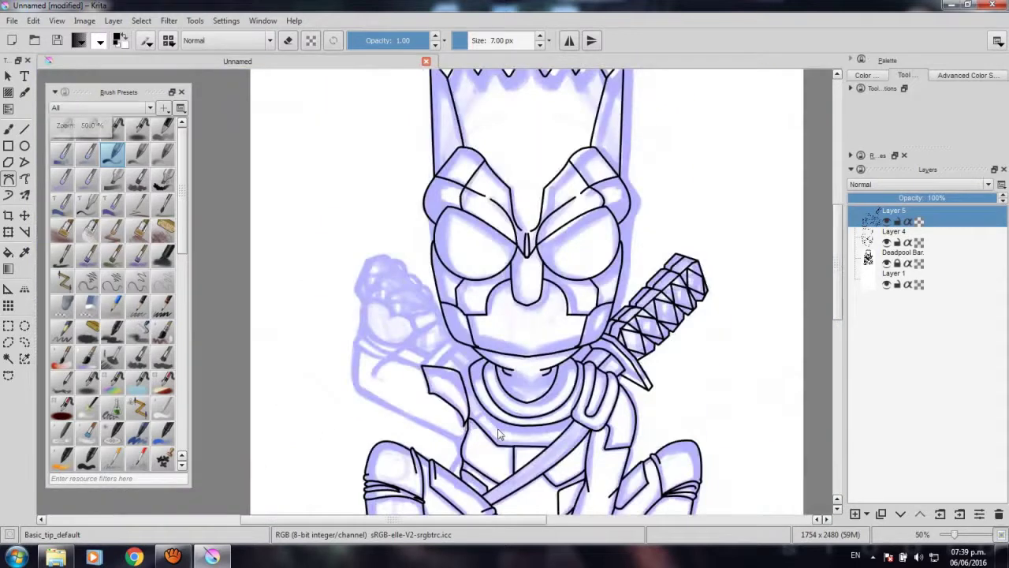
pyautogui.press('-')
pyautogui.moveTo(511, 450); pyautogui.dragTo(496, 318)
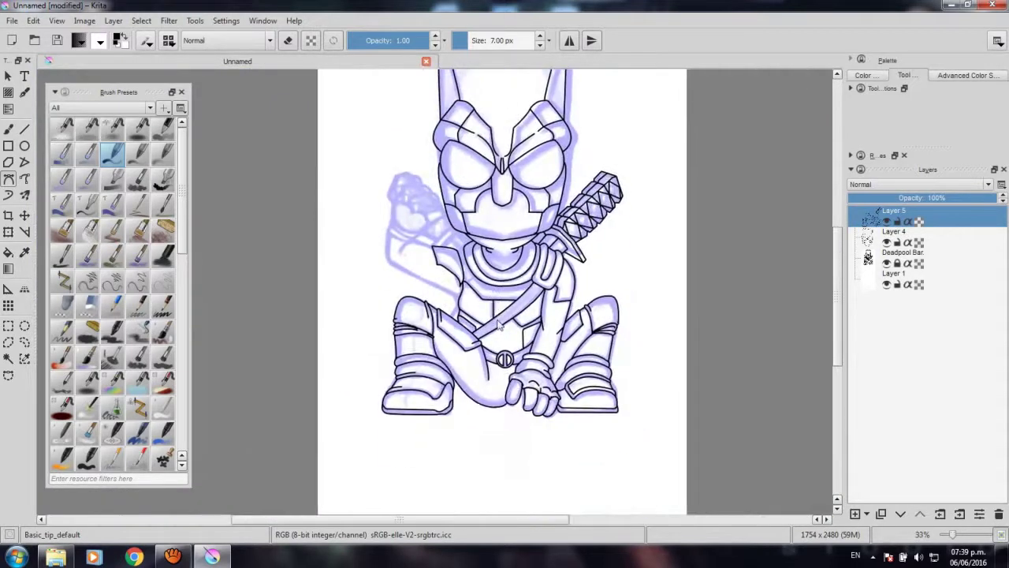
# Zoom in and add a short hook at the plate's tip.
pyautogui.press('+')
pyautogui.press('+')
pyautogui.press('+')
pyautogui.press('+')
pyautogui.press('+')
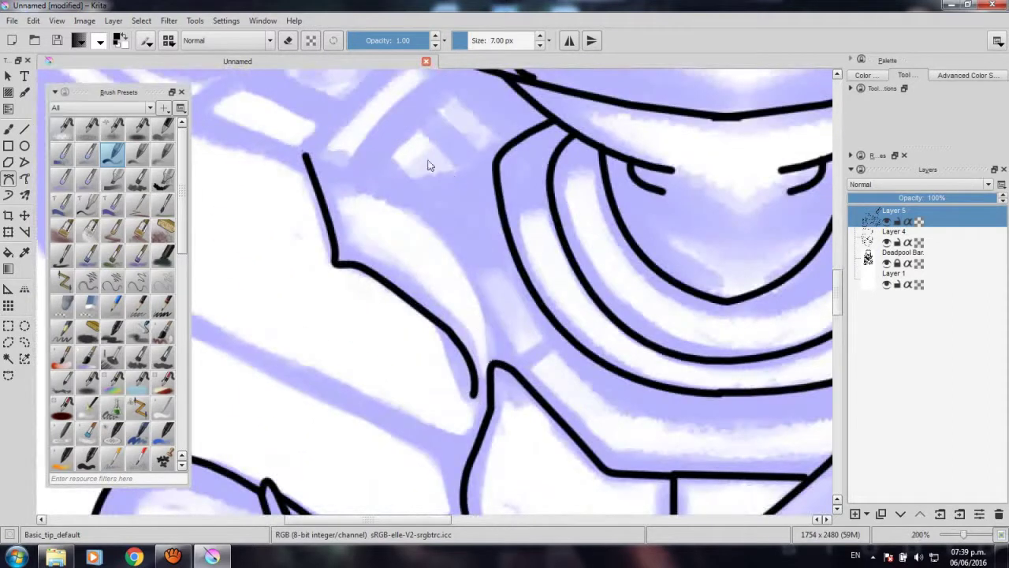
pyautogui.moveTo(307, 155); pyautogui.dragTo(324, 169)
pyautogui.doubleClick(328, 171)
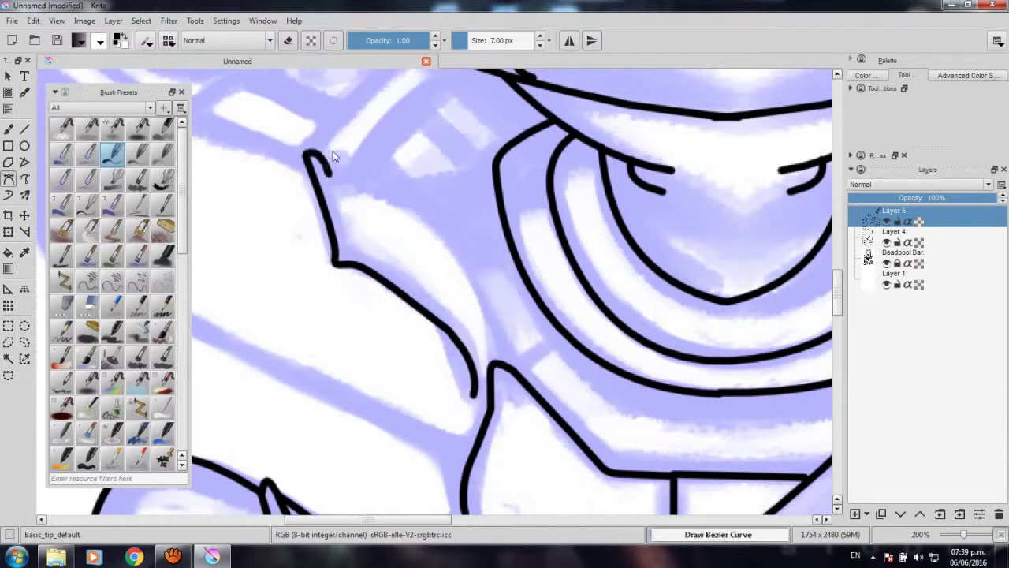
# Draw the plate's smooth top edge curving right and down to the collar junction.
pyautogui.click(318, 155)
pyautogui.moveTo(425, 167); pyautogui.dragTo(439, 168)
pyautogui.moveTo(486, 205); pyautogui.dragTo(495, 222)
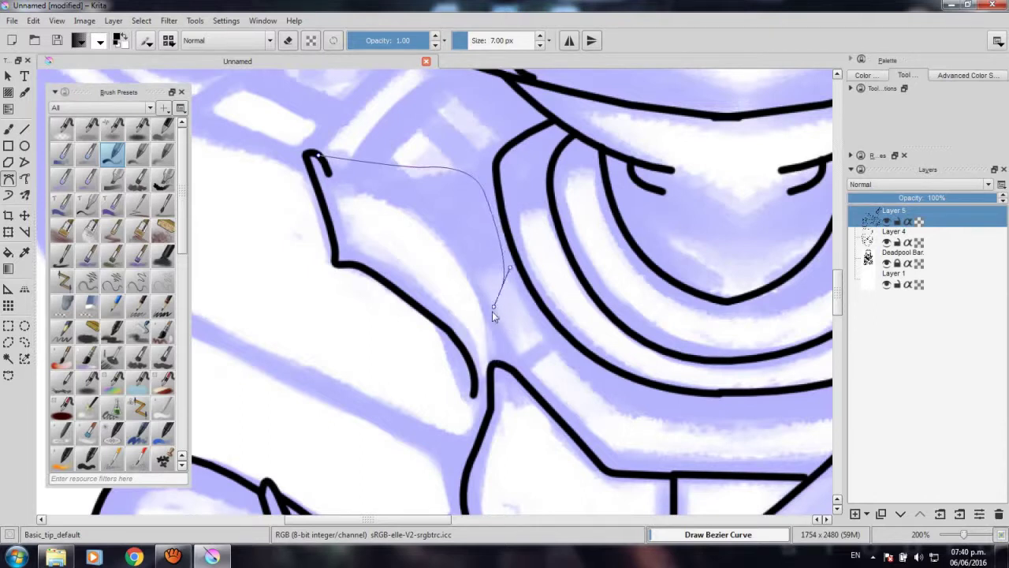
pyautogui.click(508, 243)
pyautogui.moveTo(495, 331); pyautogui.dragTo(475, 370)
pyautogui.doubleClick(473, 372)
pyautogui.scroll(-2, 477, 374)
pyautogui.scroll(-2, 485, 378)
pyautogui.scroll(-1, 497, 382)
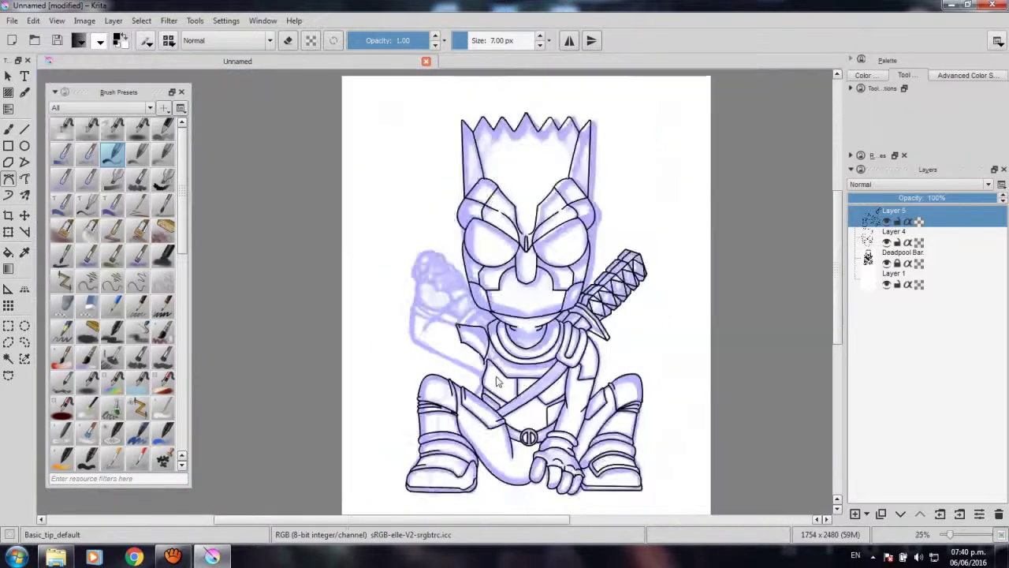
pyautogui.scroll(-1, 497, 381)
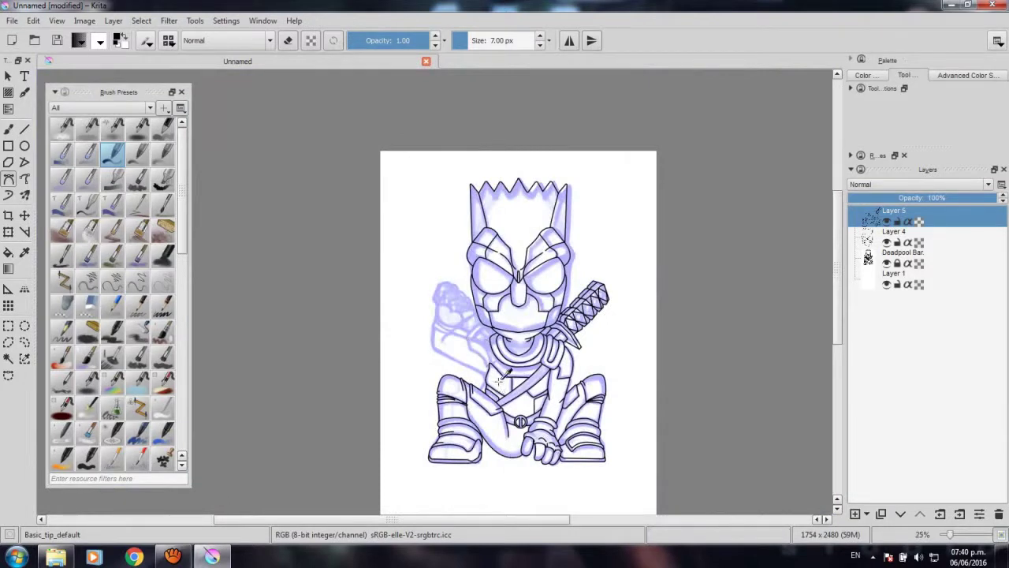
pyautogui.scroll(1, 490, 375)
pyautogui.scroll(1, 489, 375)
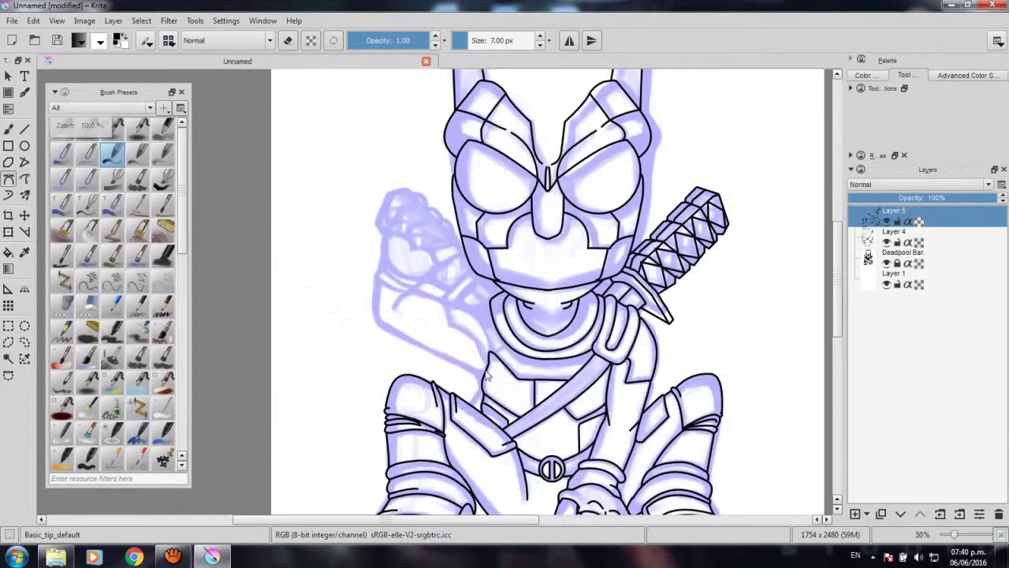
pyautogui.moveTo(489, 374); pyautogui.dragTo(401, 258)
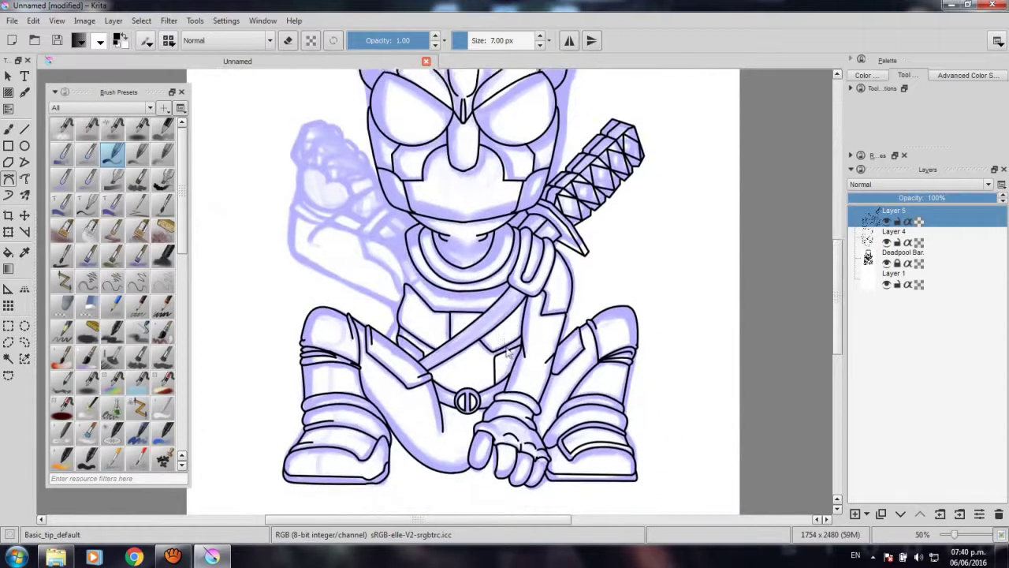
pyautogui.moveTo(534, 332); pyautogui.dragTo(535, 362)
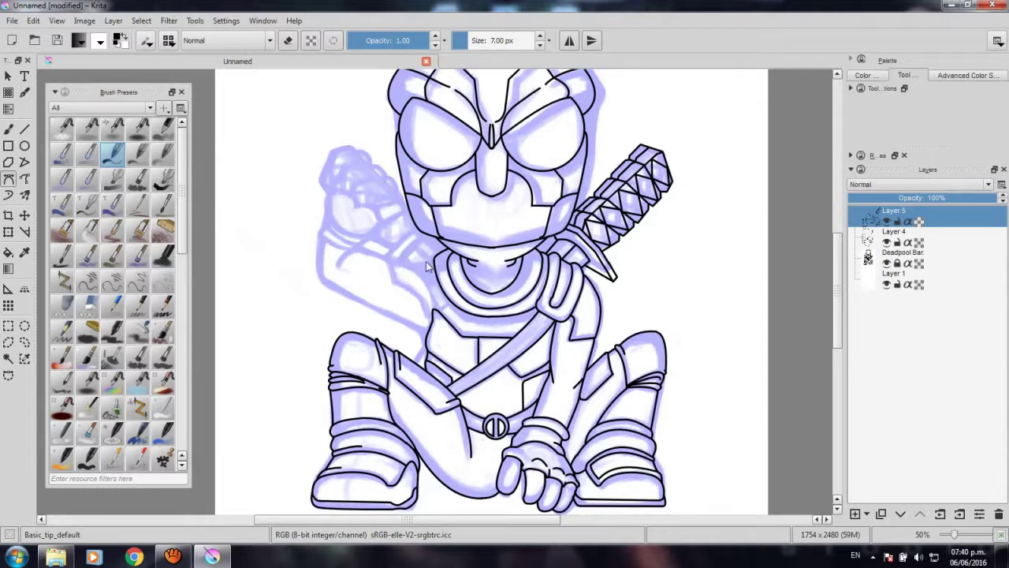
# Ink the sleeve's upper edge as a black curve bending down to the chest.
pyautogui.scroll(1, 426, 261)
pyautogui.scroll(1, 426, 268)
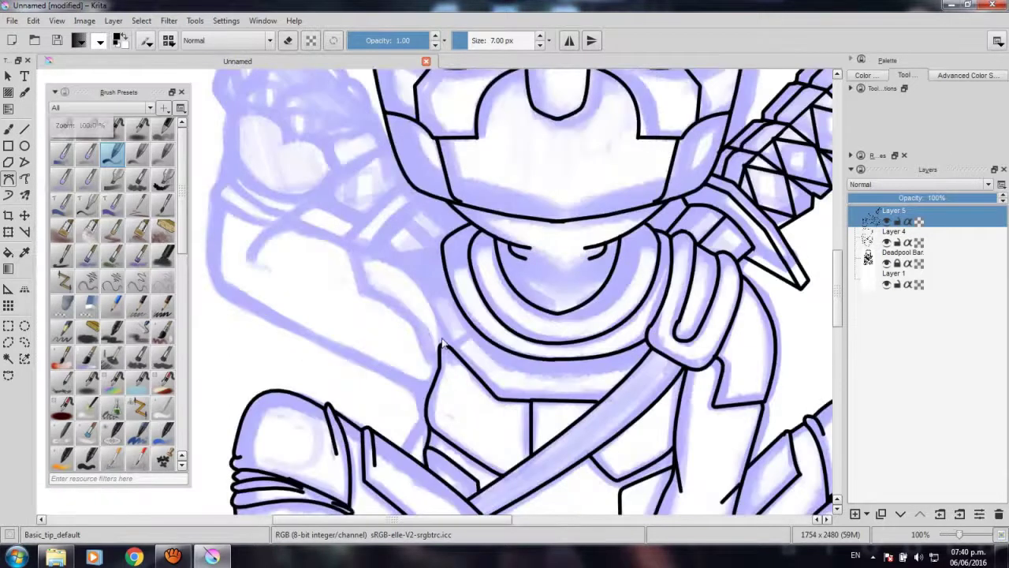
pyautogui.scroll(1, 421, 236)
pyautogui.scroll(1, 380, 227)
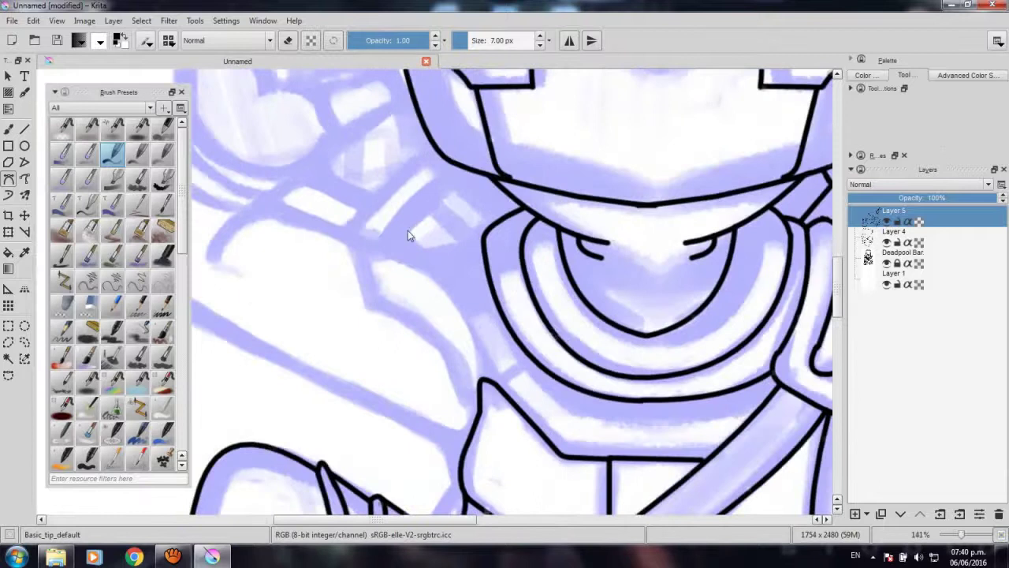
pyautogui.click(355, 214)
pyautogui.moveTo(456, 242); pyautogui.dragTo(471, 277)
pyautogui.click(473, 377)
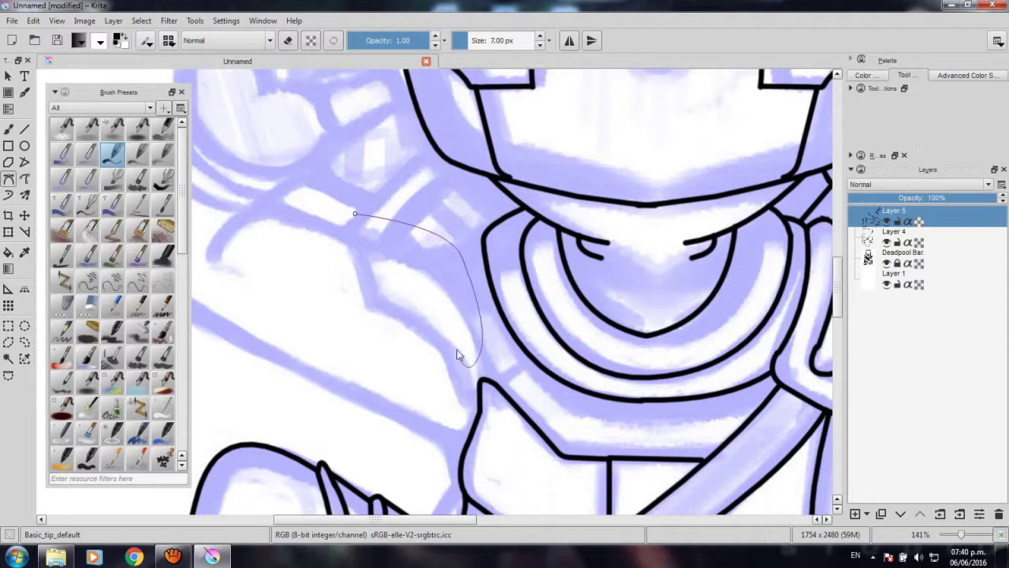
pyautogui.press('Return')
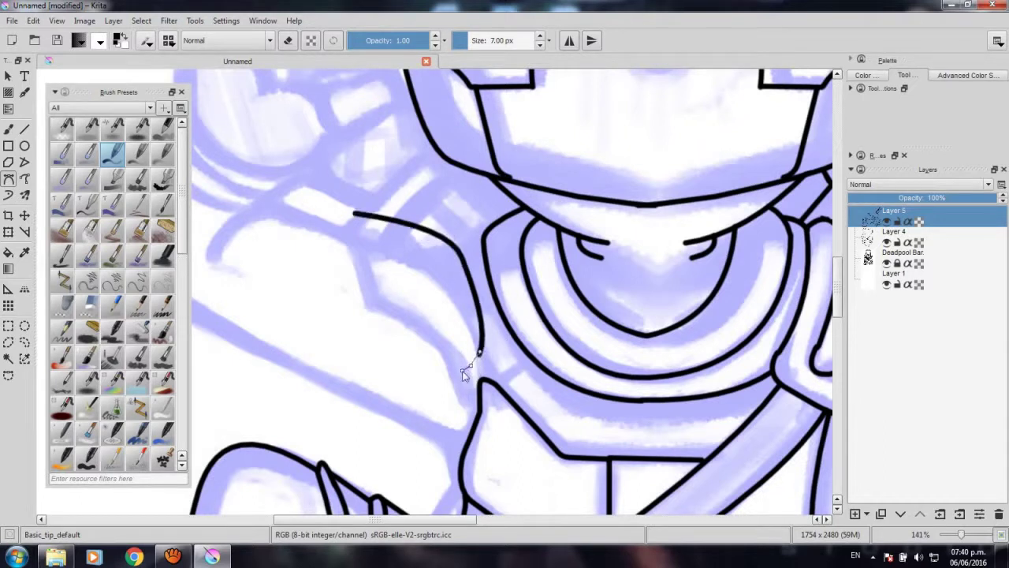
# Ink the sleeve's lower edge along the chest and a straight line closing the sleeve end.
pyautogui.moveTo(465, 364); pyautogui.dragTo(452, 336)
pyautogui.moveTo(351, 291)
pyautogui.mouseDown()
pyautogui.moveTo(338, 291)
pyautogui.moveTo(418, 354)
pyautogui.mouseUp()
pyautogui.press('Return')
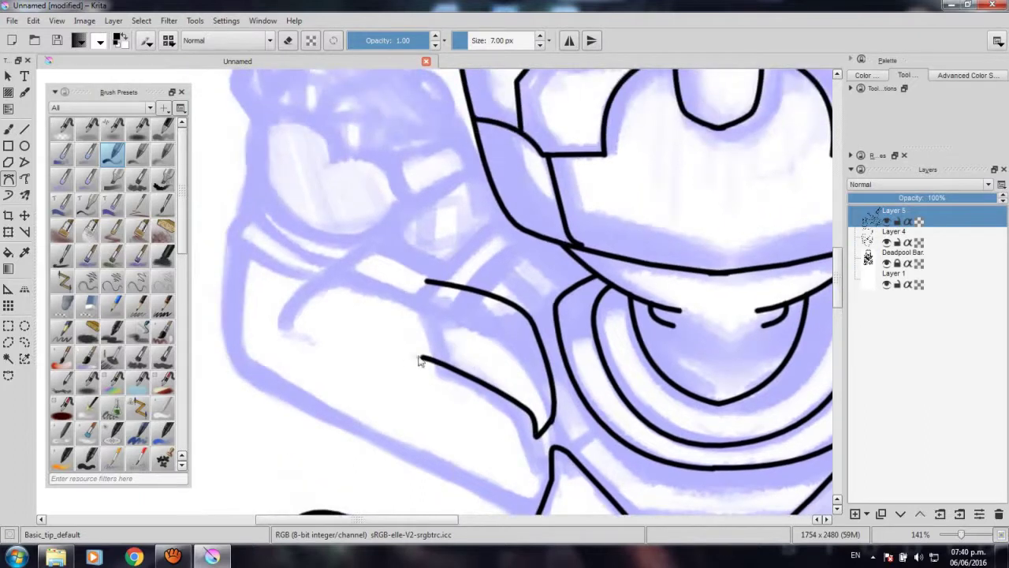
pyautogui.click(422, 360)
pyautogui.click(410, 276)
pyautogui.press('Return')
# Ink the arm's long underside, then outline its rounded end and top edge to the sleeve.
pyautogui.scroll(-5, 504, 331)
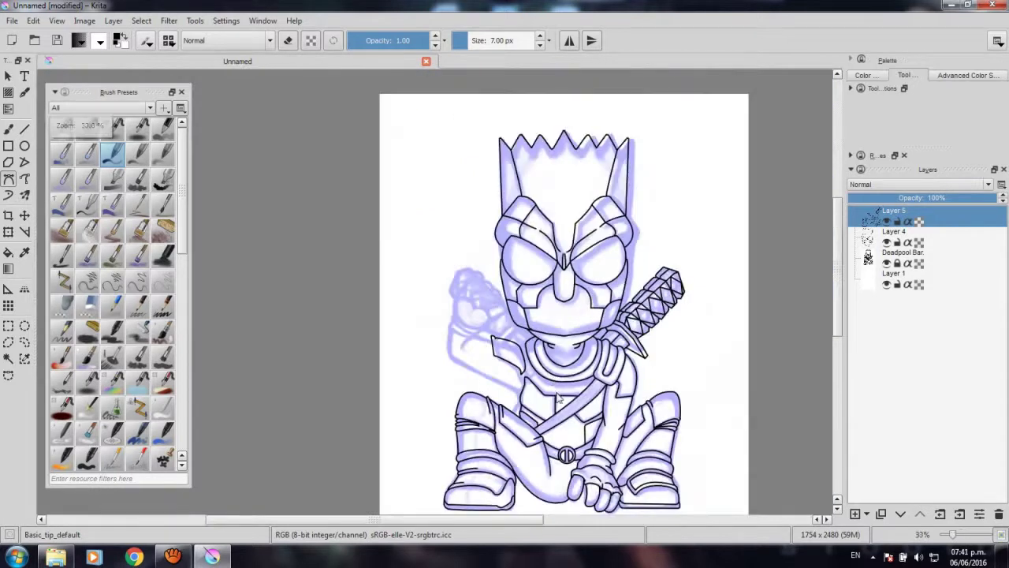
pyautogui.scroll(5, 558, 398)
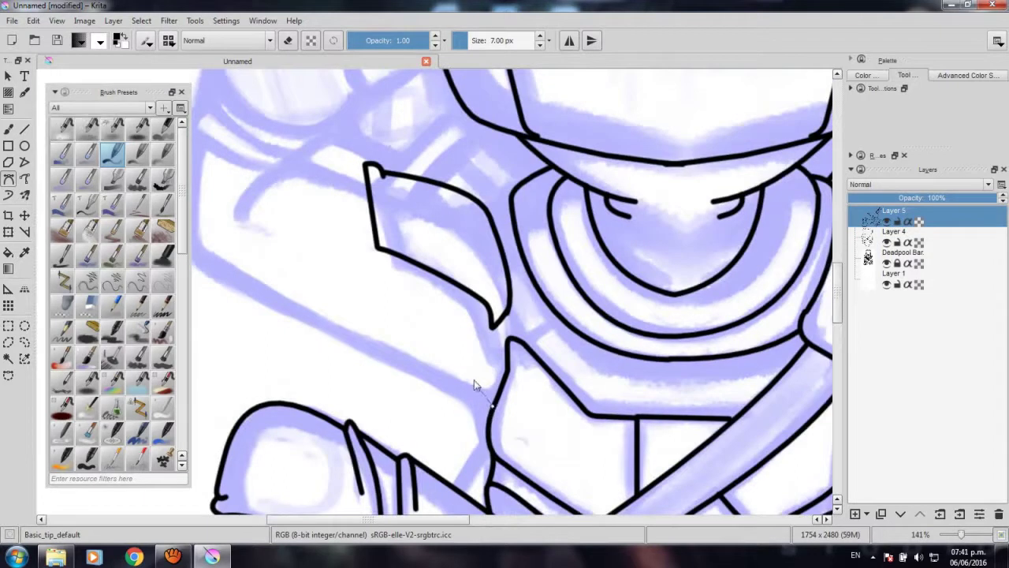
pyautogui.moveTo(298, 288)
pyautogui.mouseDown()
pyautogui.moveTo(340, 323)
pyautogui.moveTo(285, 244)
pyautogui.mouseUp()
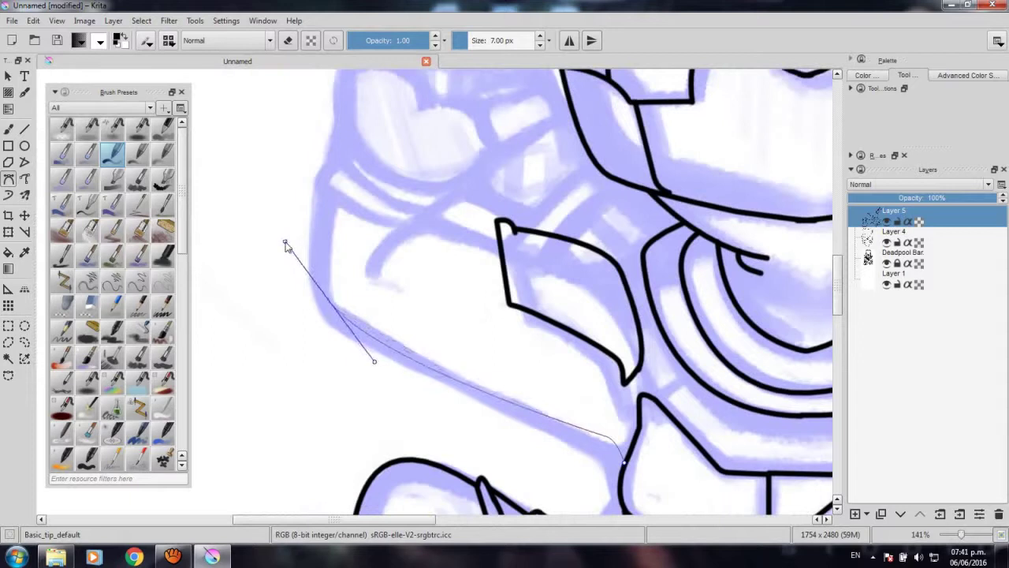
pyautogui.press('Return')
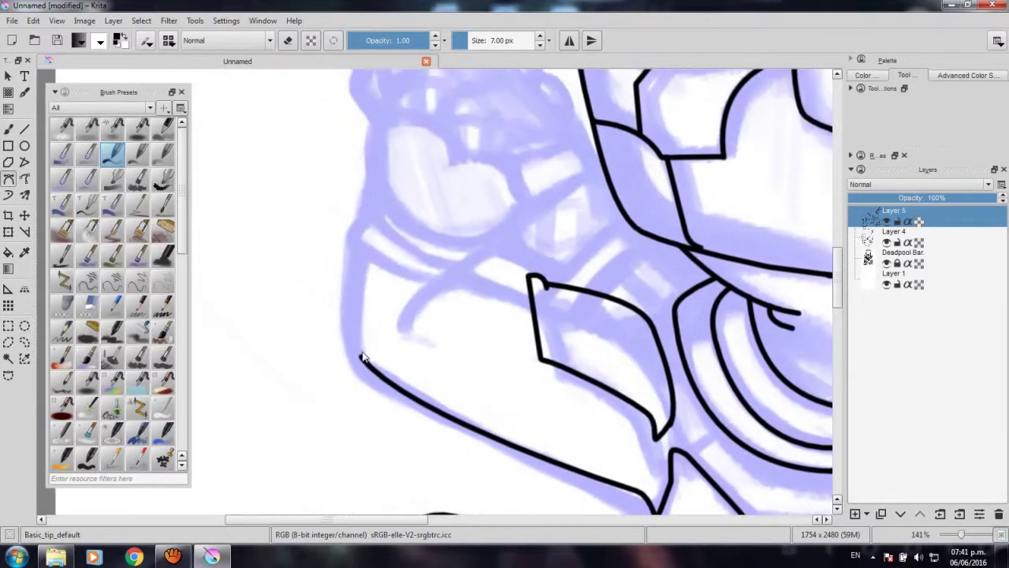
pyautogui.moveTo(351, 331); pyautogui.dragTo(356, 315)
pyautogui.click(355, 248)
pyautogui.moveTo(435, 282); pyautogui.dragTo(478, 275)
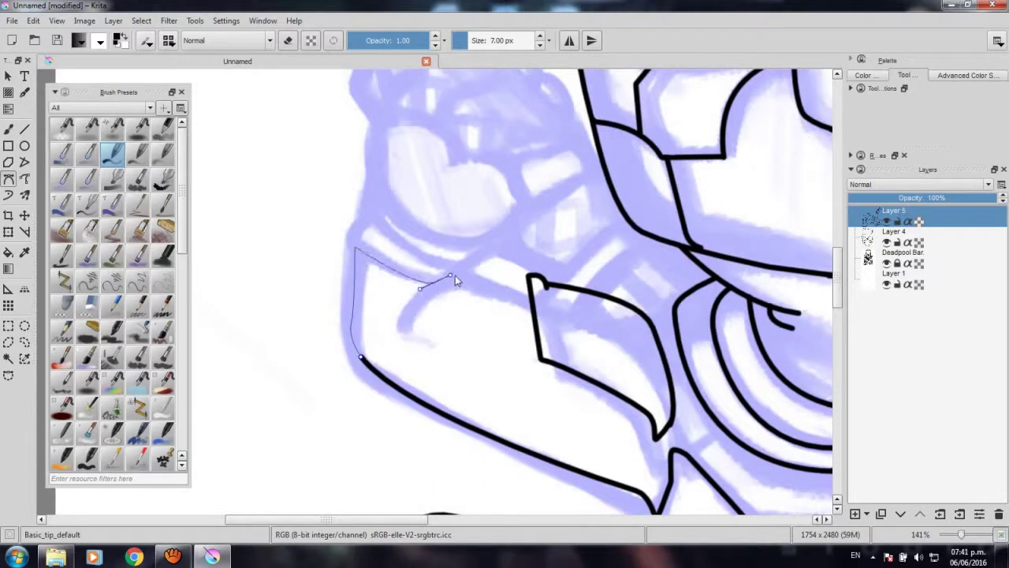
pyautogui.click(531, 301)
pyautogui.moveTo(484, 319); pyautogui.dragTo(446, 271)
pyautogui.doubleClick(530, 282)
# Ink the inner curved fold inside the arm and round off its top-left corner.
pyautogui.hscroll(-1, 444, 286)
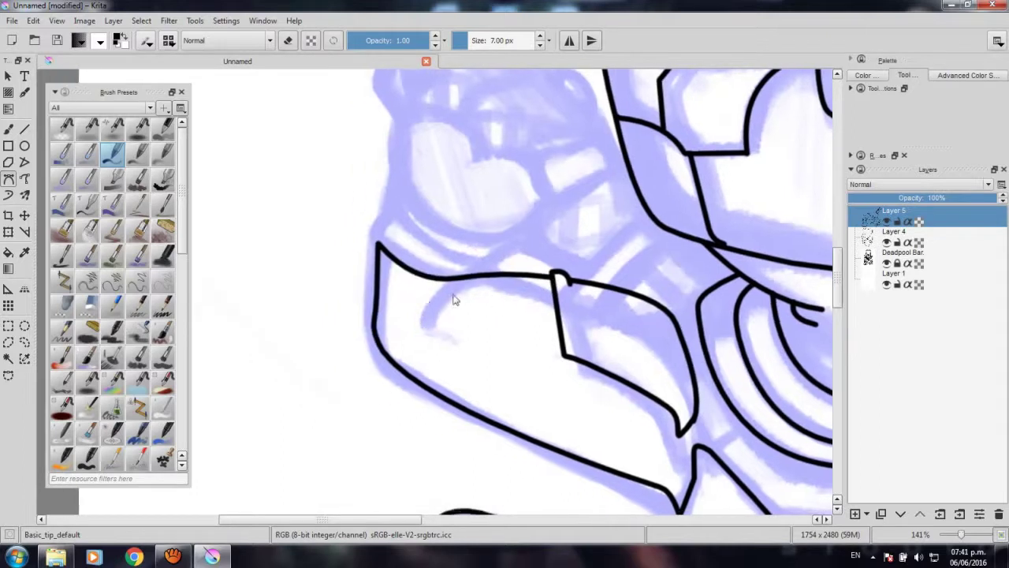
pyautogui.moveTo(452, 280); pyautogui.dragTo(424, 318)
pyautogui.doubleClick(422, 365)
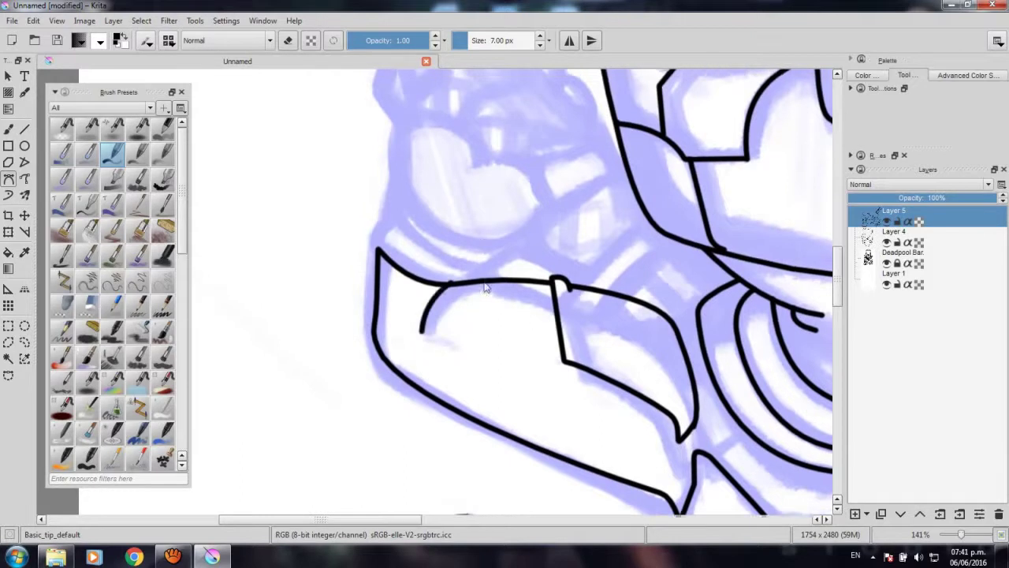
pyautogui.scroll(1, 408, 340)
pyautogui.scroll(1, 407, 340)
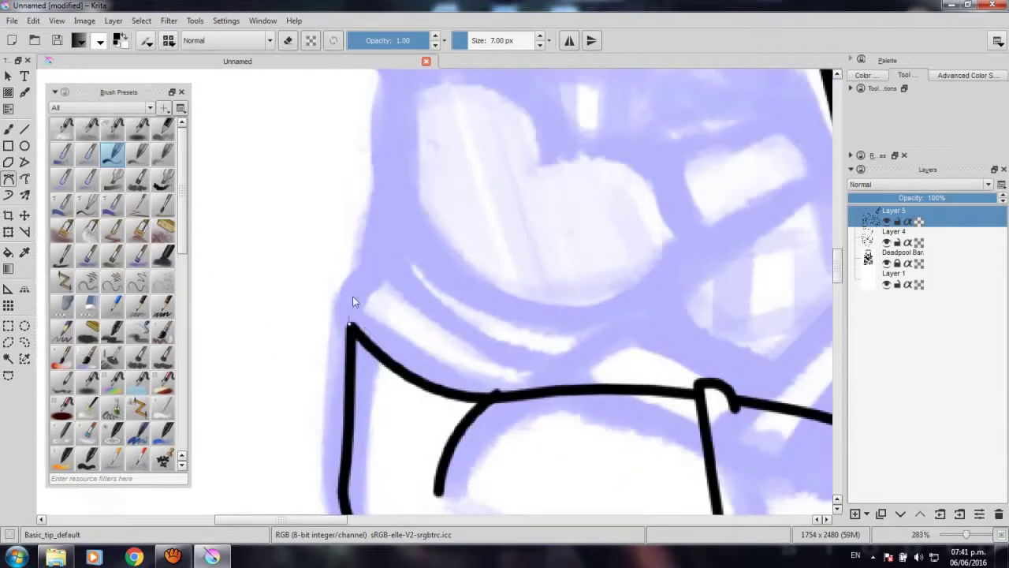
pyautogui.moveTo(375, 268); pyautogui.dragTo(423, 262)
pyautogui.doubleClick(368, 266)
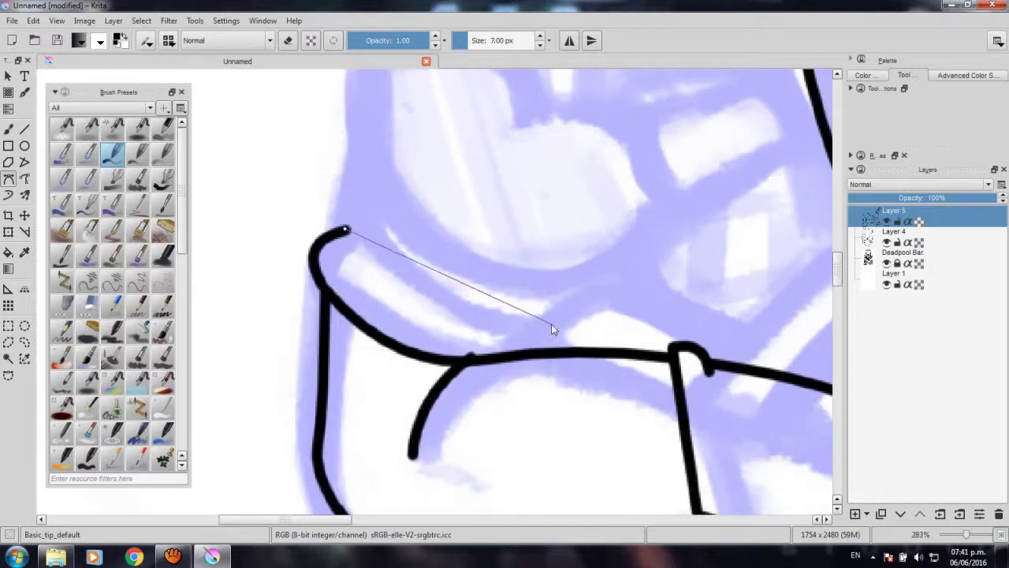
# Ink the cuff band's upper edge along the arm, extending it down to the arm's edge.
pyautogui.moveTo(555, 330); pyautogui.dragTo(637, 305)
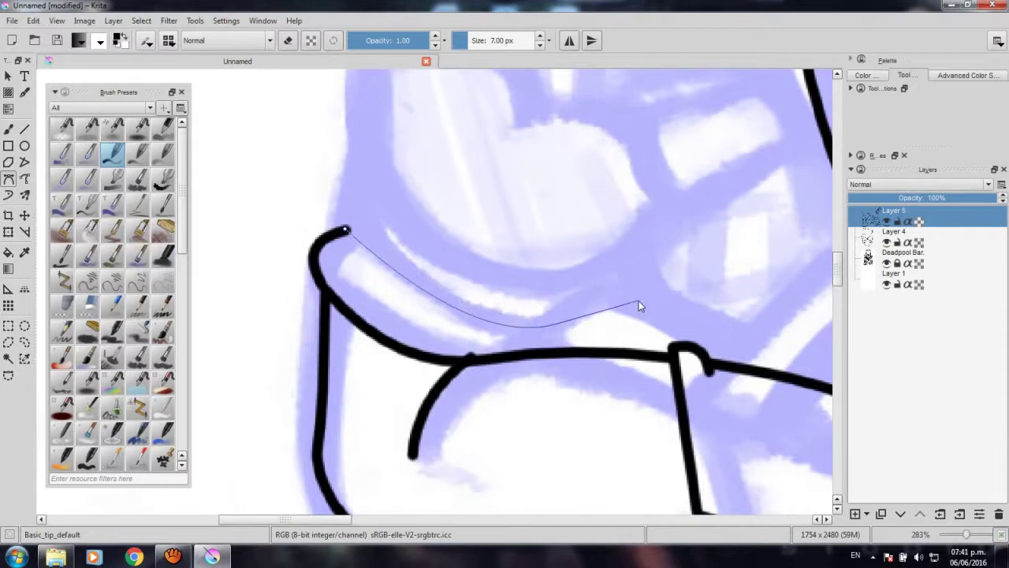
pyautogui.press('Return')
pyautogui.moveTo(554, 324); pyautogui.dragTo(581, 343)
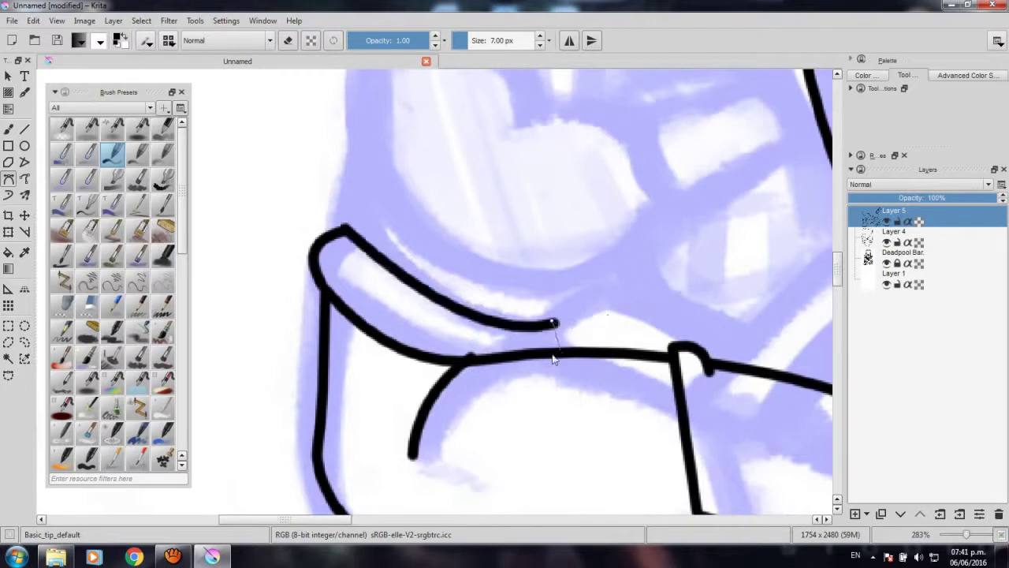
pyautogui.scroll(-1, 539, 357)
pyautogui.scroll(-1, 539, 357)
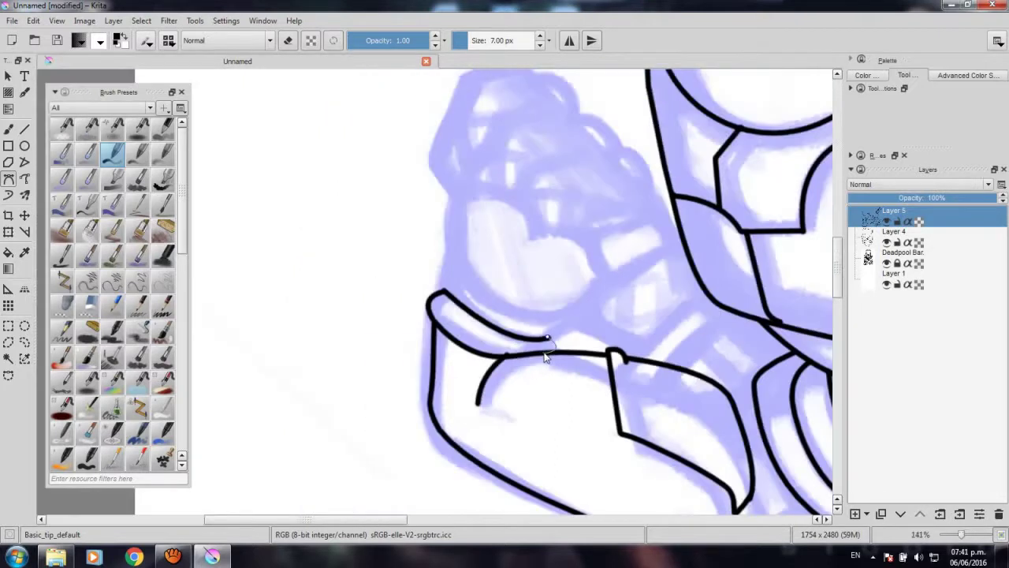
# Ink a line from the shoulder outline up to the strap edge.
pyautogui.scroll(-3, 558, 365)
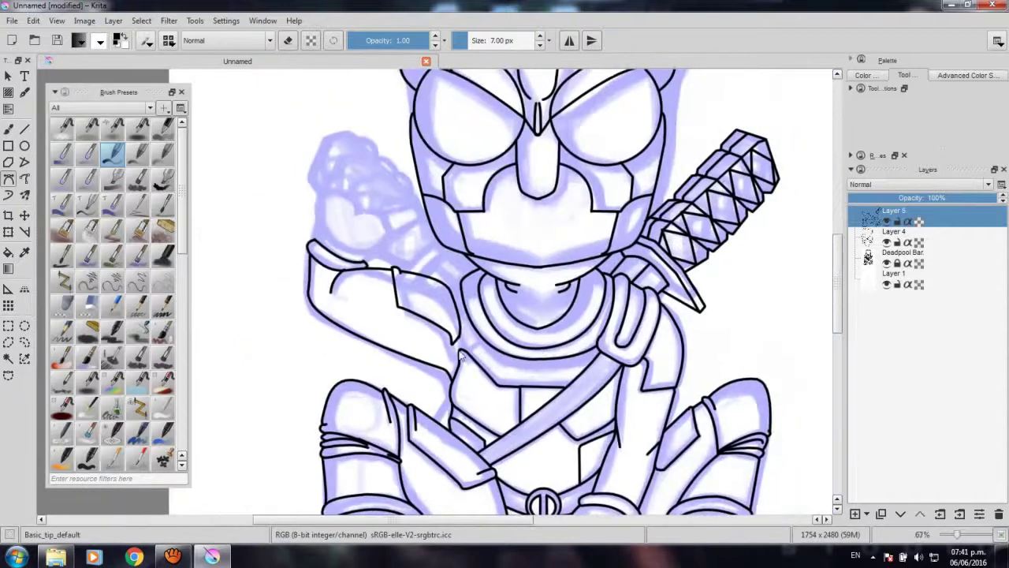
pyautogui.scroll(3, 460, 335)
pyautogui.scroll(-1, 460, 323)
pyautogui.scroll(-1, 466, 312)
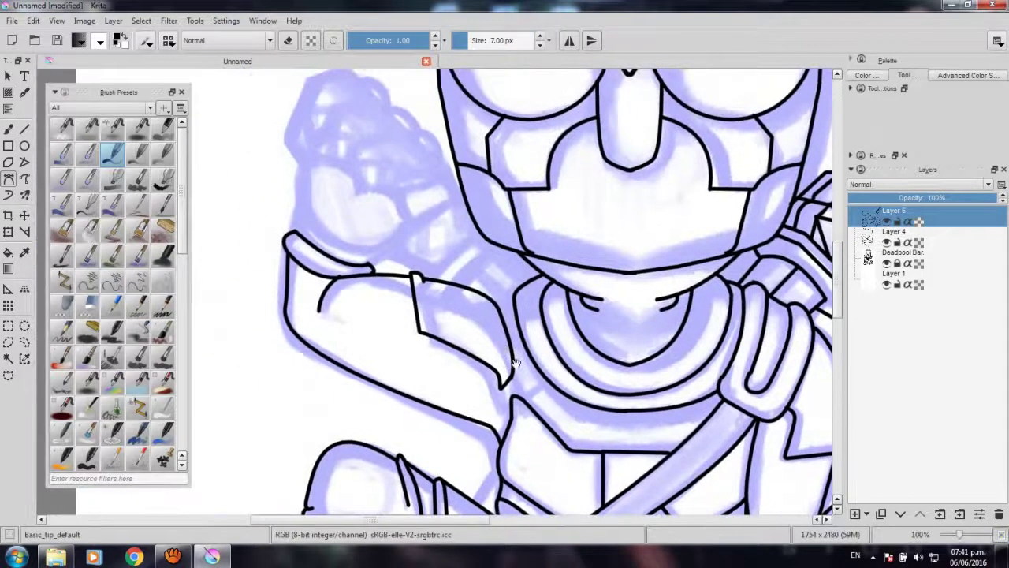
pyautogui.moveTo(469, 301); pyautogui.dragTo(473, 339)
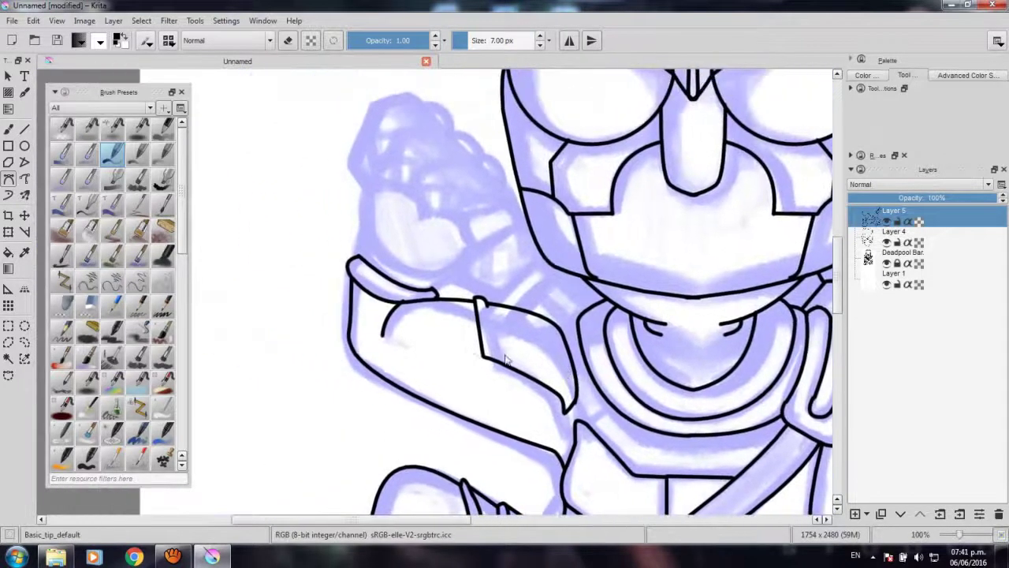
pyautogui.scroll(1, 473, 339)
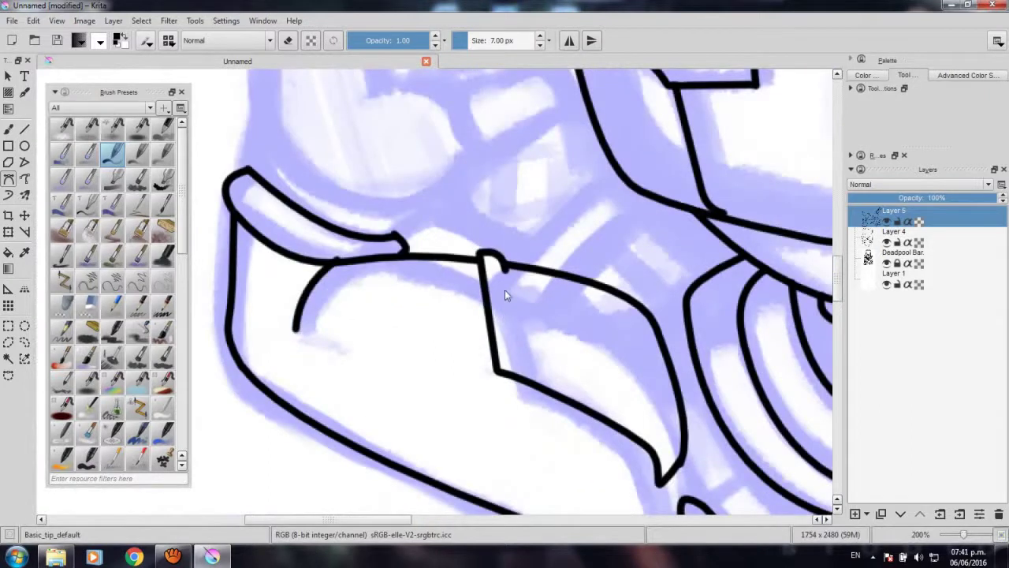
pyautogui.scroll(-1, 505, 293)
pyautogui.scroll(-1, 506, 295)
pyautogui.scroll(1, 508, 304)
pyautogui.scroll(2, 510, 310)
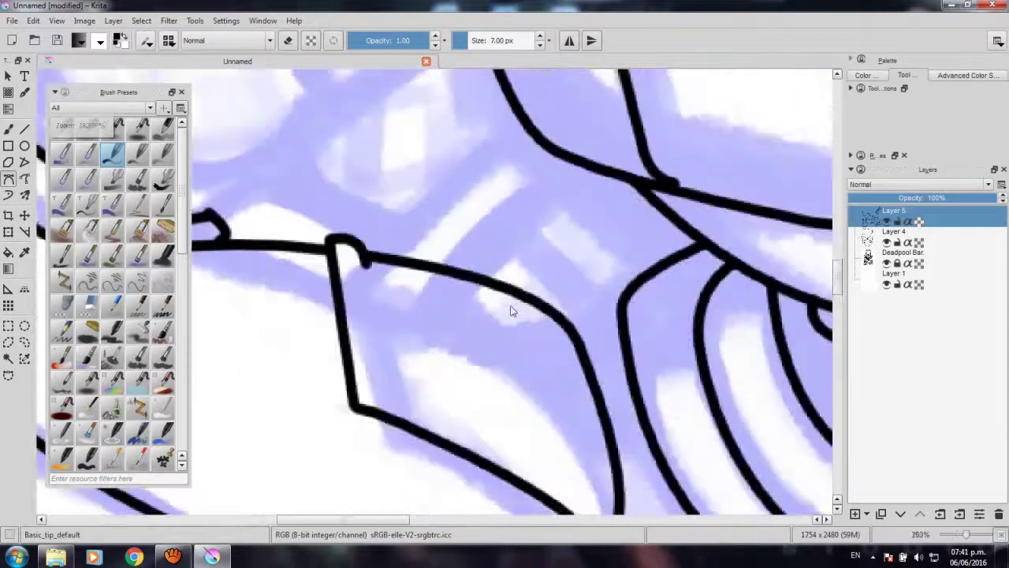
pyautogui.click(463, 275)
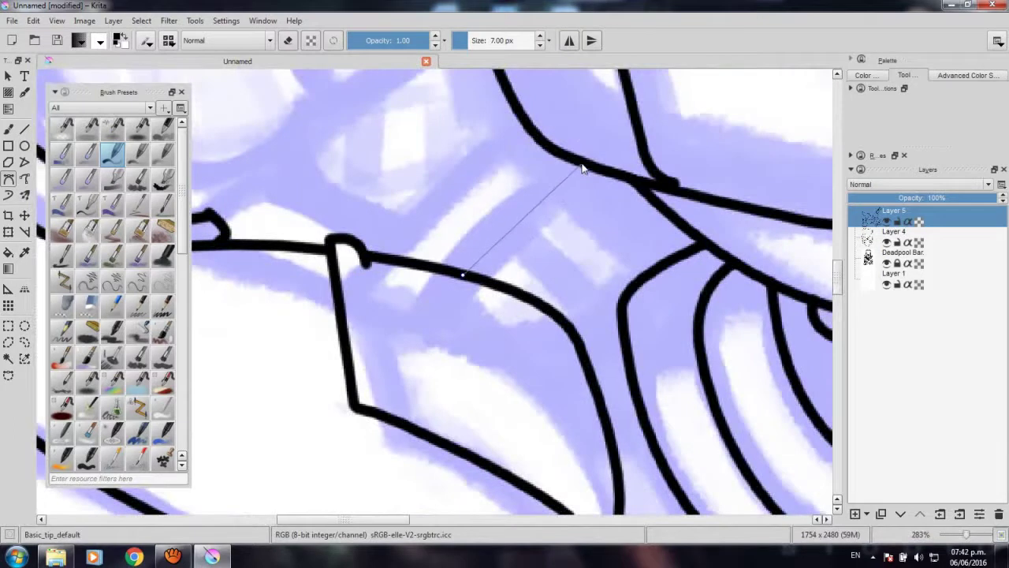
pyautogui.moveTo(582, 168); pyautogui.dragTo(641, 139)
pyautogui.press('Return')
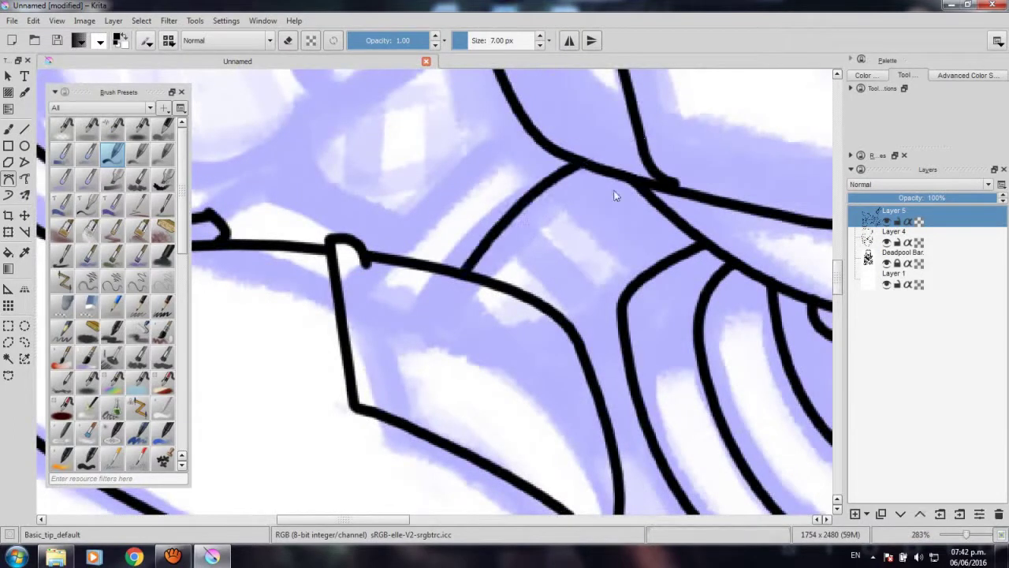
# Ink a second line across the strap band and begin a curve on the shoulder outline.
pyautogui.click(521, 201)
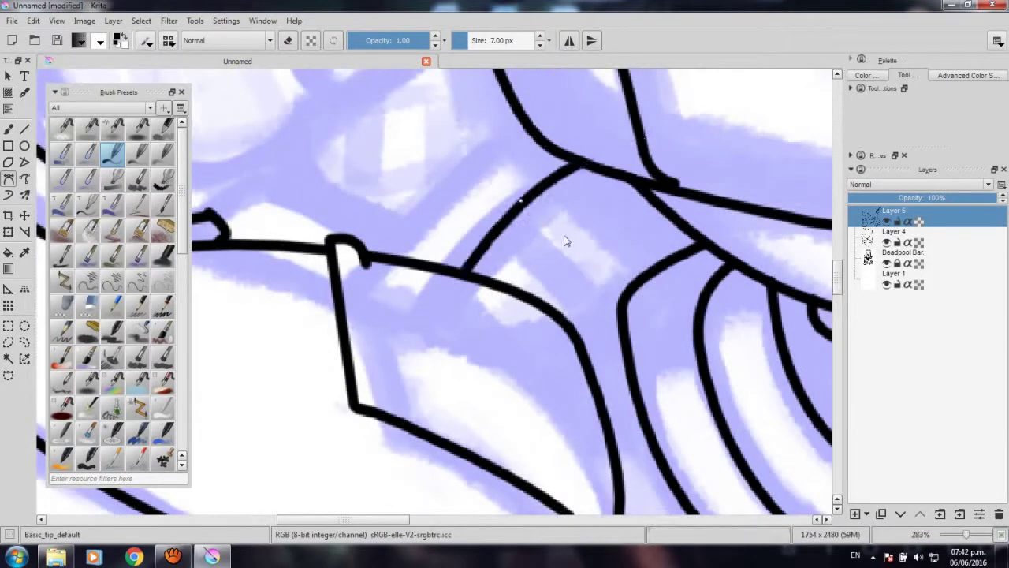
pyautogui.doubleClick(625, 295)
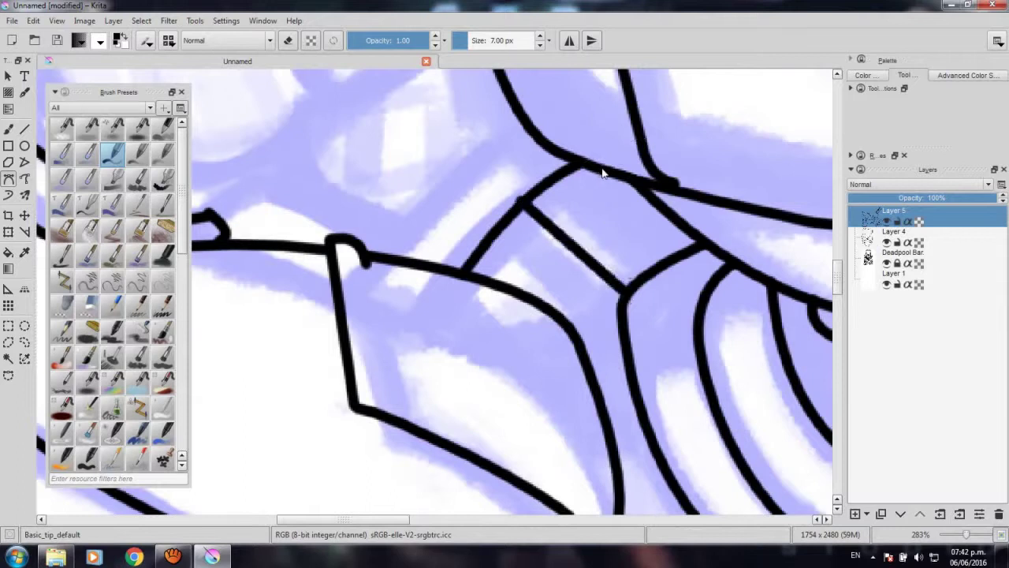
pyautogui.scroll(-3, 597, 236)
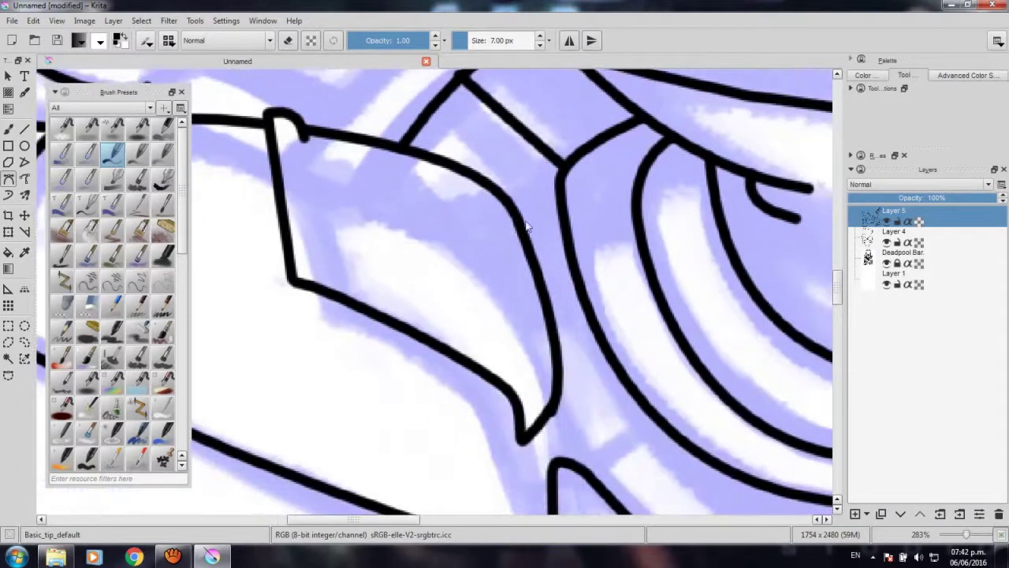
pyautogui.scroll(2, 526, 227)
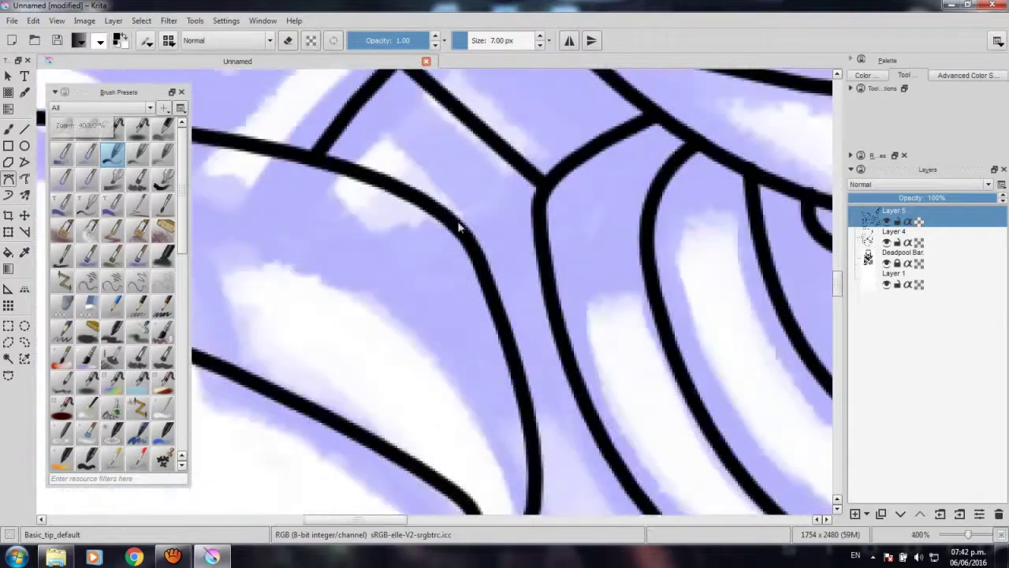
pyautogui.click(458, 222)
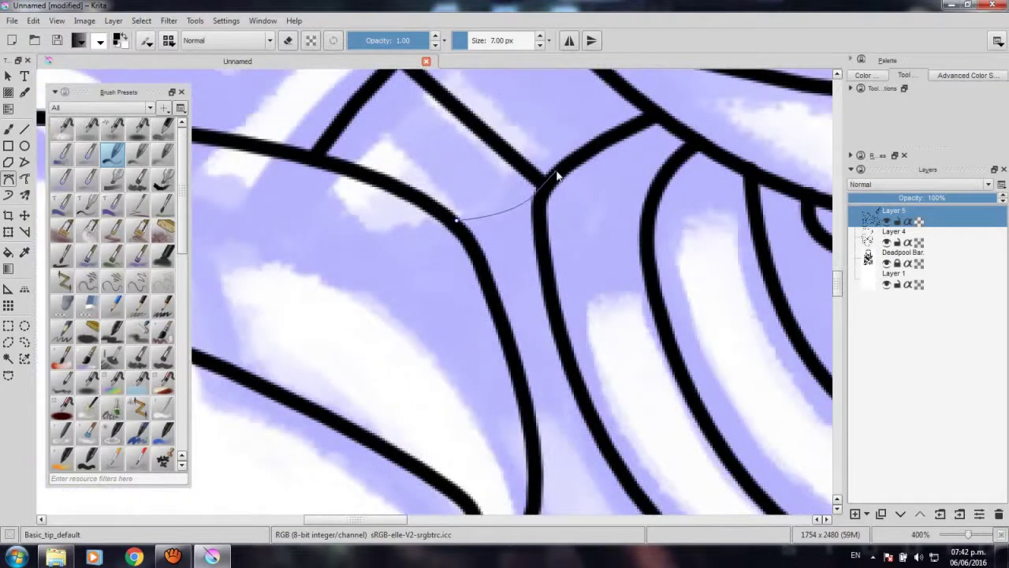
pyautogui.scroll(-3, 510, 246)
pyautogui.scroll(-2, 506, 245)
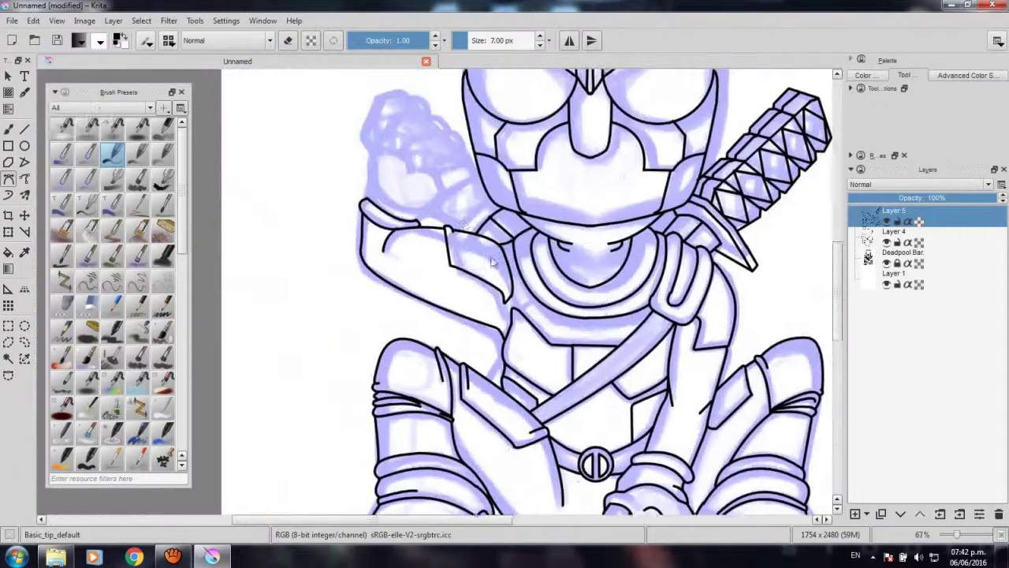
# Bend the new shoulder curve to follow the lilac sketch.
pyautogui.scroll(2, 490, 262)
pyautogui.scroll(1, 504, 266)
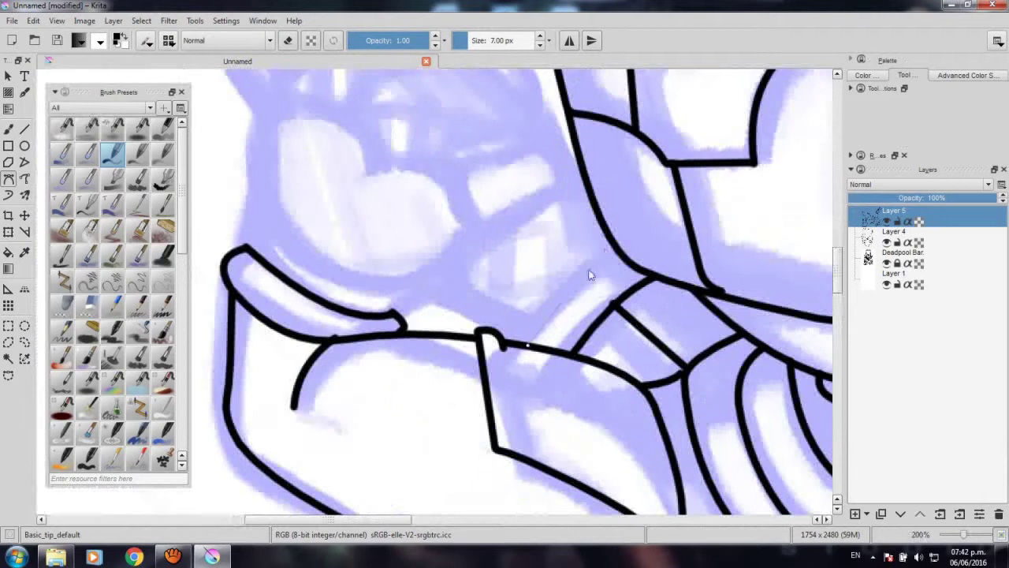
pyautogui.moveTo(612, 249); pyautogui.dragTo(667, 210)
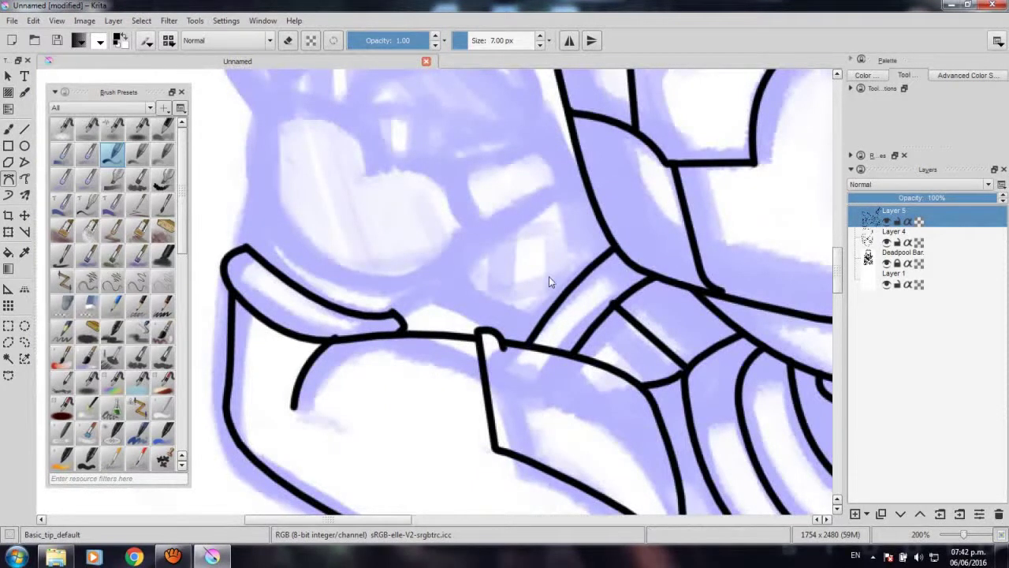
pyautogui.scroll(-1, 580, 332)
pyautogui.scroll(1, 581, 332)
pyautogui.scroll(1, 499, 292)
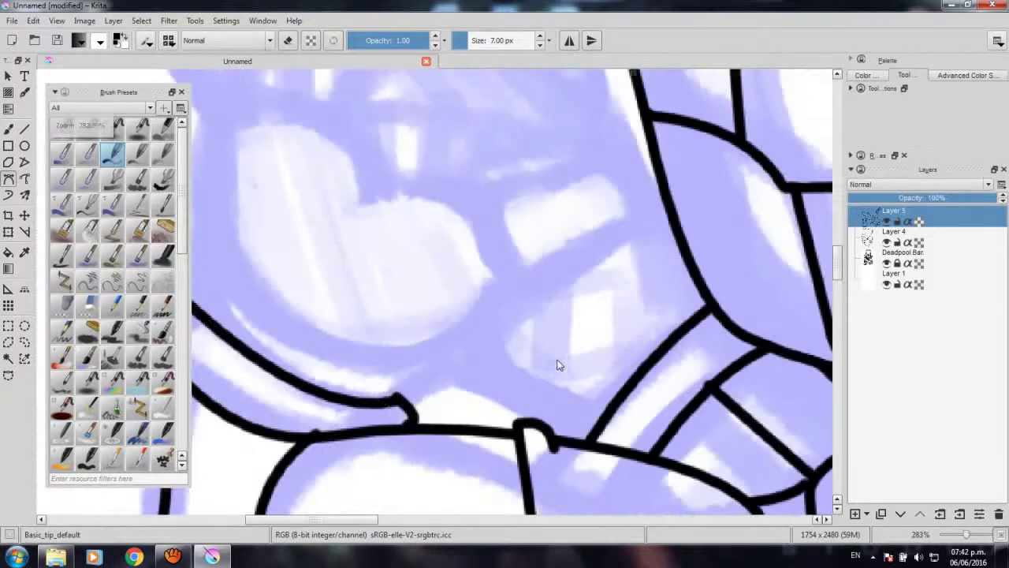
pyautogui.scroll(1, 472, 338)
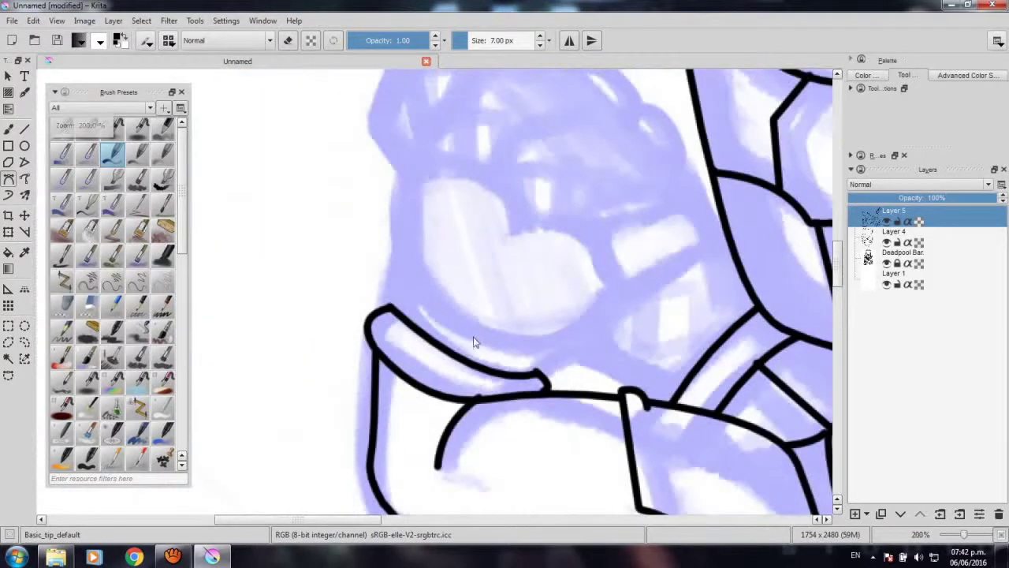
# Ink a straight line from the shoulder pad corner up the arm and the pad's curved edge.
pyautogui.click(323, 277)
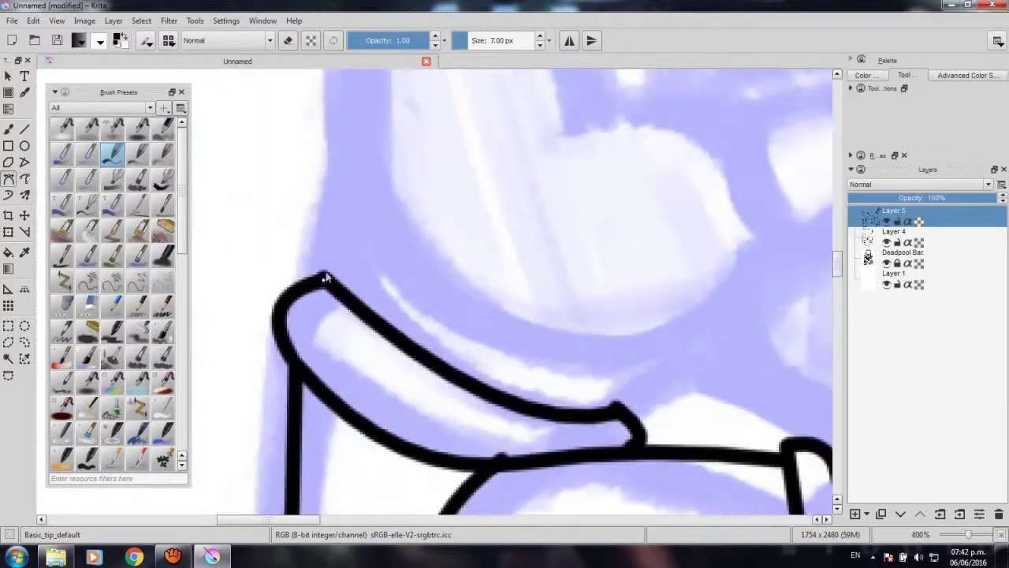
pyautogui.click(337, 168)
pyautogui.press('Return')
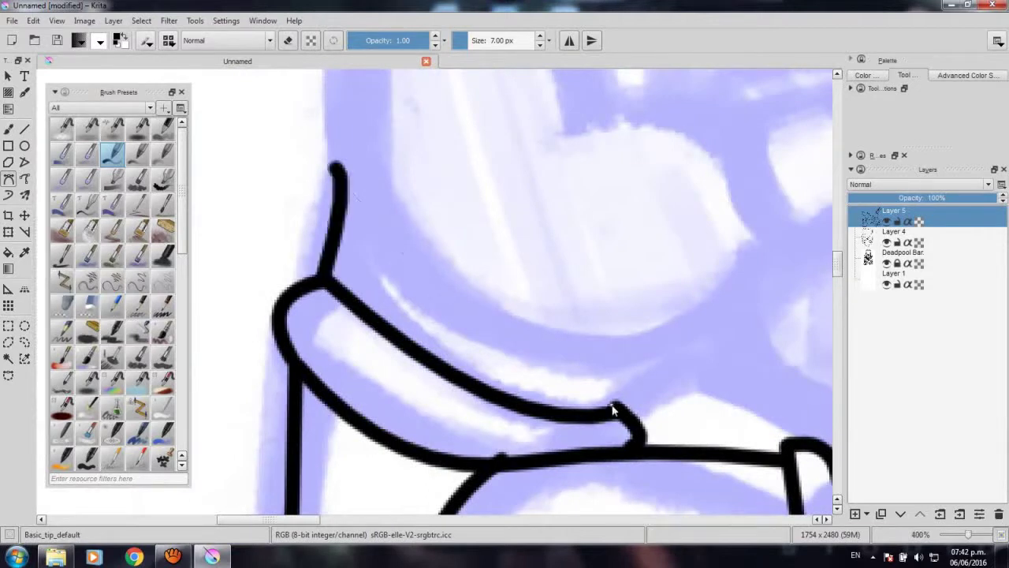
pyautogui.moveTo(711, 323); pyautogui.dragTo(755, 313)
pyautogui.press('Return')
# Ink a curve from the shoulder pad stroke shaping the arm outline.
pyautogui.click(701, 324)
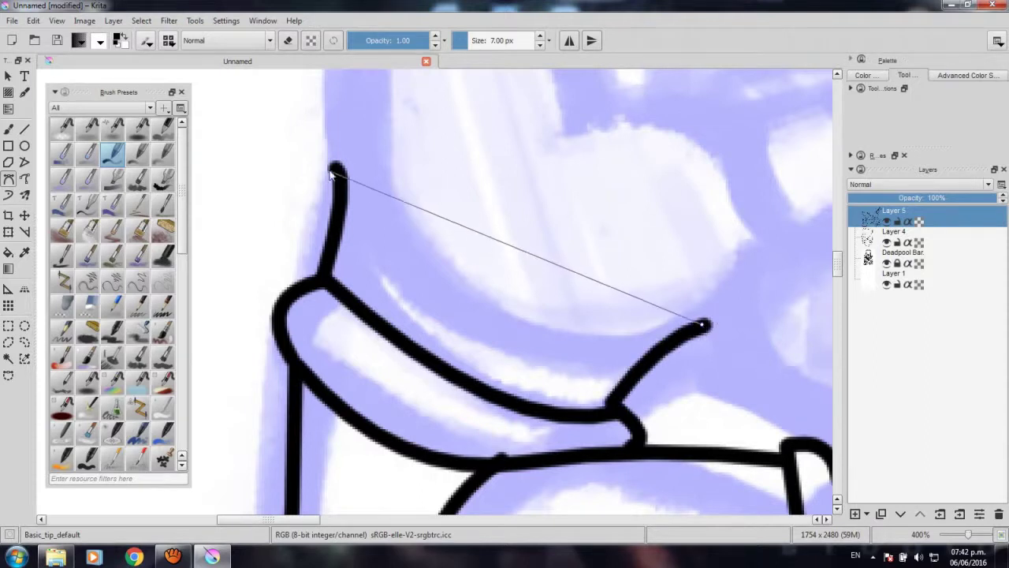
pyautogui.scroll(5, 300, 162)
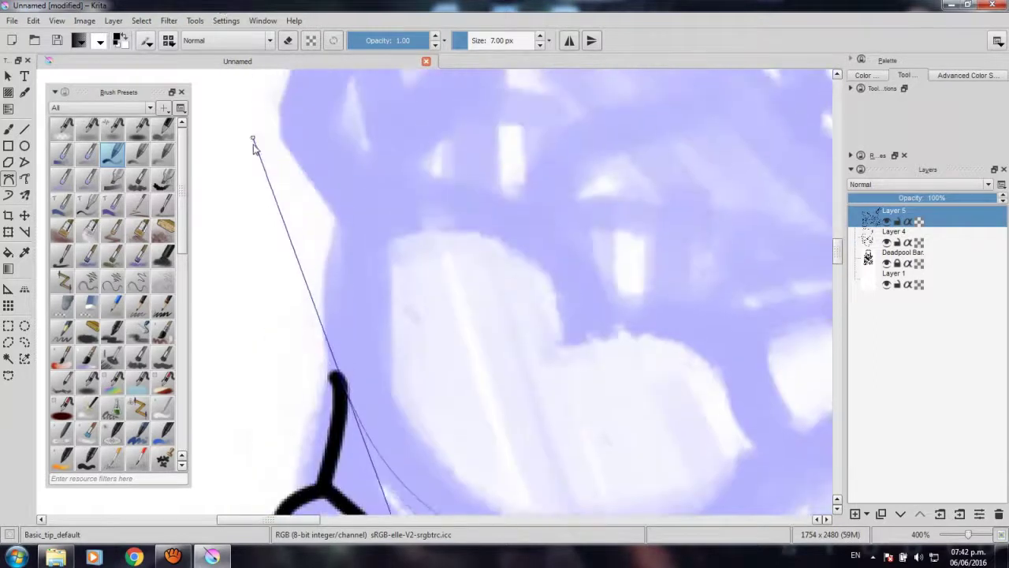
pyautogui.moveTo(253, 160); pyautogui.dragTo(350, 164)
pyautogui.scroll(-6, 310, 108)
pyautogui.hscroll(3, 349, 162)
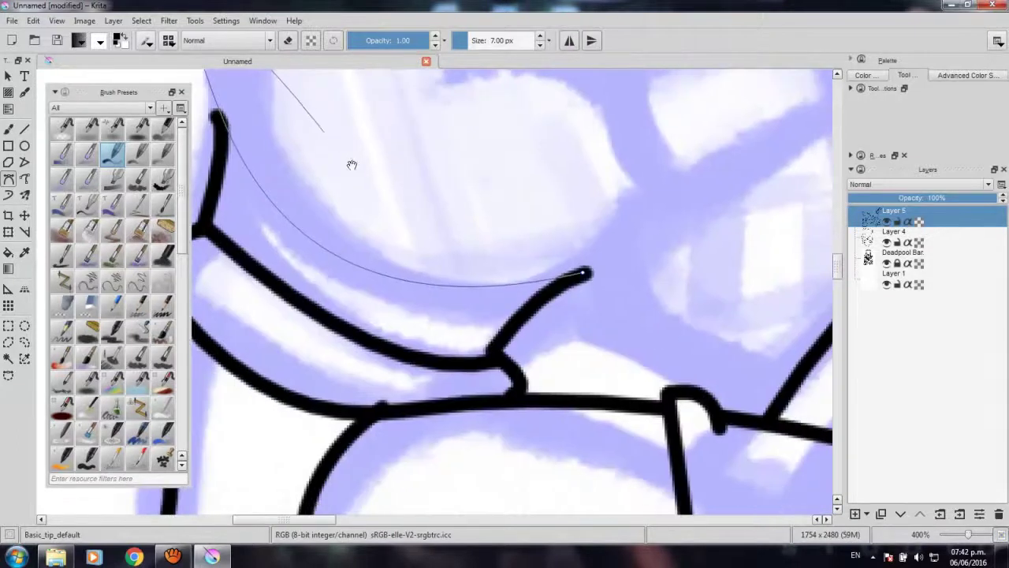
pyautogui.press('Return')
pyautogui.scroll(-2, 435, 226)
pyautogui.moveTo(434, 228); pyautogui.dragTo(454, 309)
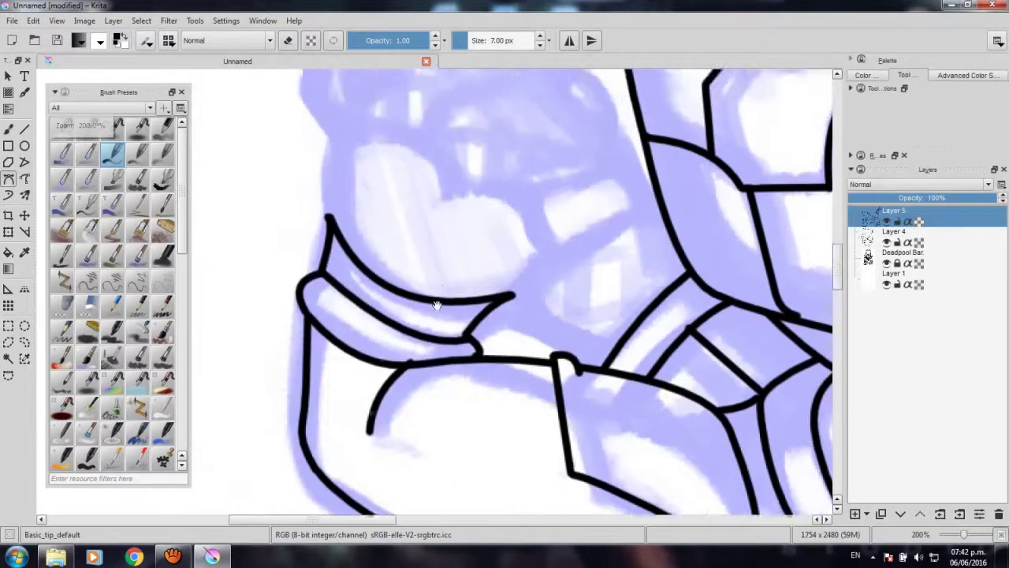
pyautogui.moveTo(391, 275); pyautogui.dragTo(402, 323)
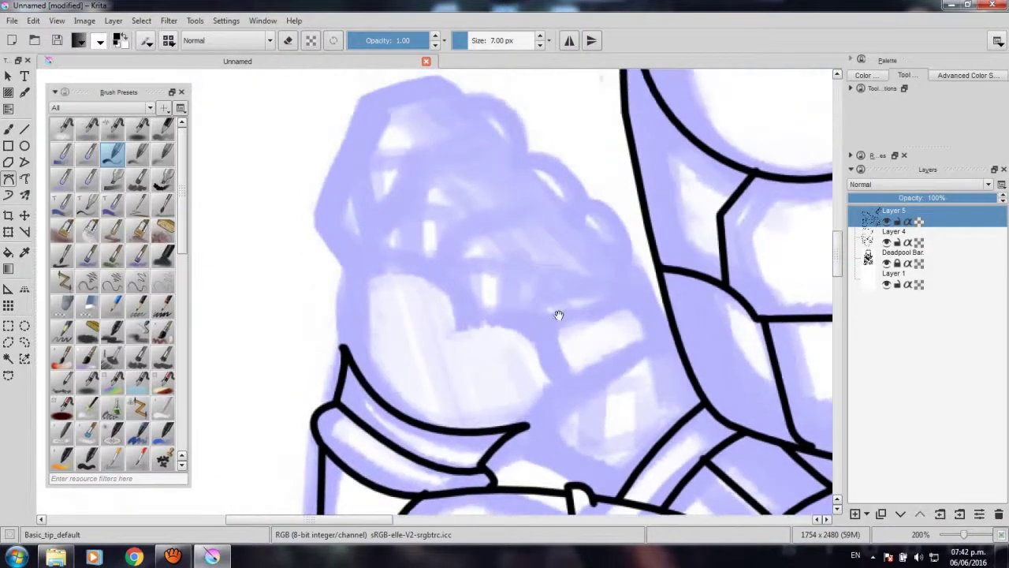
# Ink curves rising from the arm strokes up toward the hand.
pyautogui.scroll(-1, 560, 360)
pyautogui.scroll(2, 543, 331)
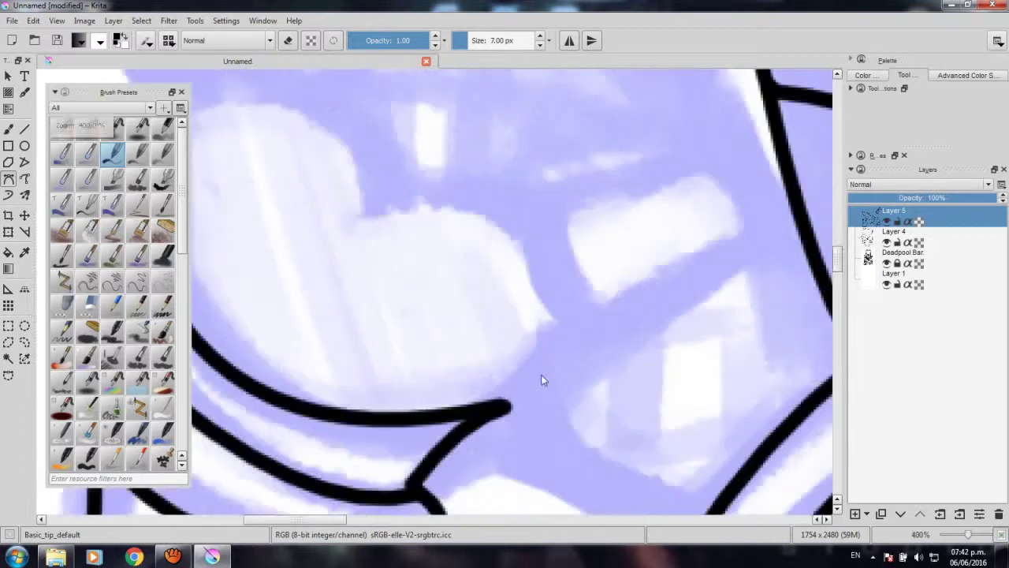
pyautogui.click(501, 409)
pyautogui.moveTo(575, 356); pyautogui.dragTo(581, 340)
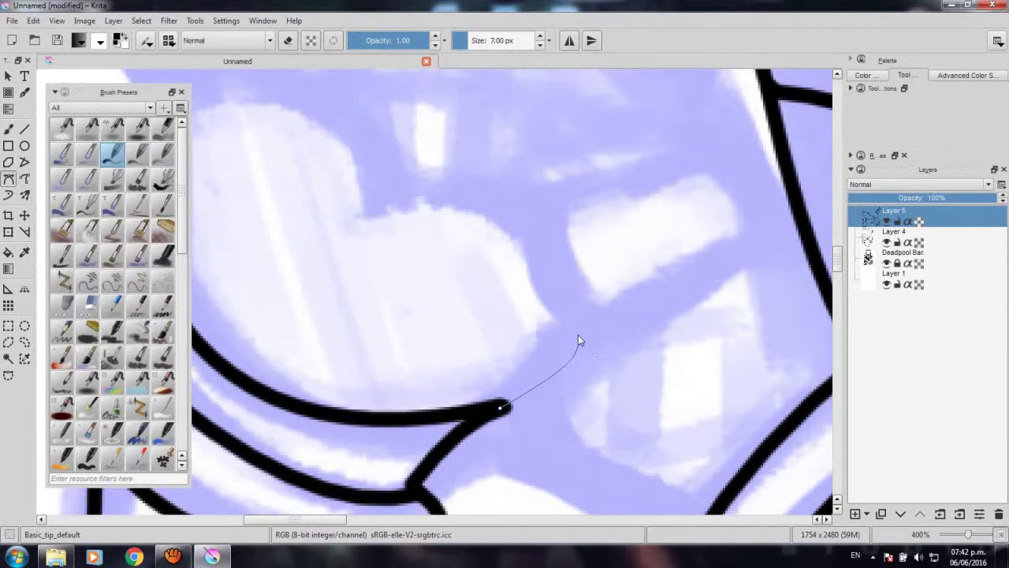
pyautogui.doubleClick(578, 336)
pyautogui.moveTo(540, 331); pyautogui.dragTo(727, 379)
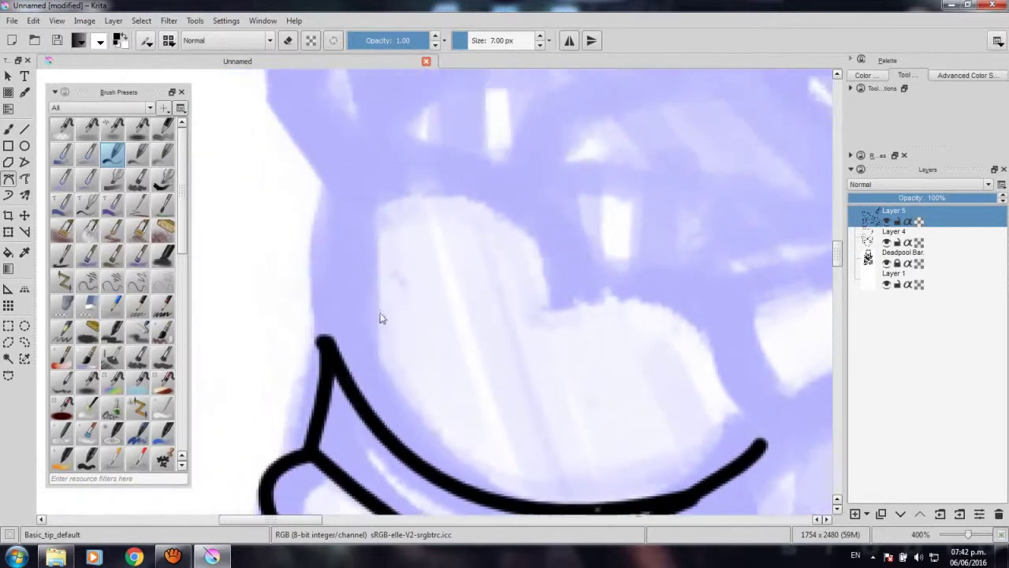
pyautogui.moveTo(323, 351); pyautogui.dragTo(326, 203)
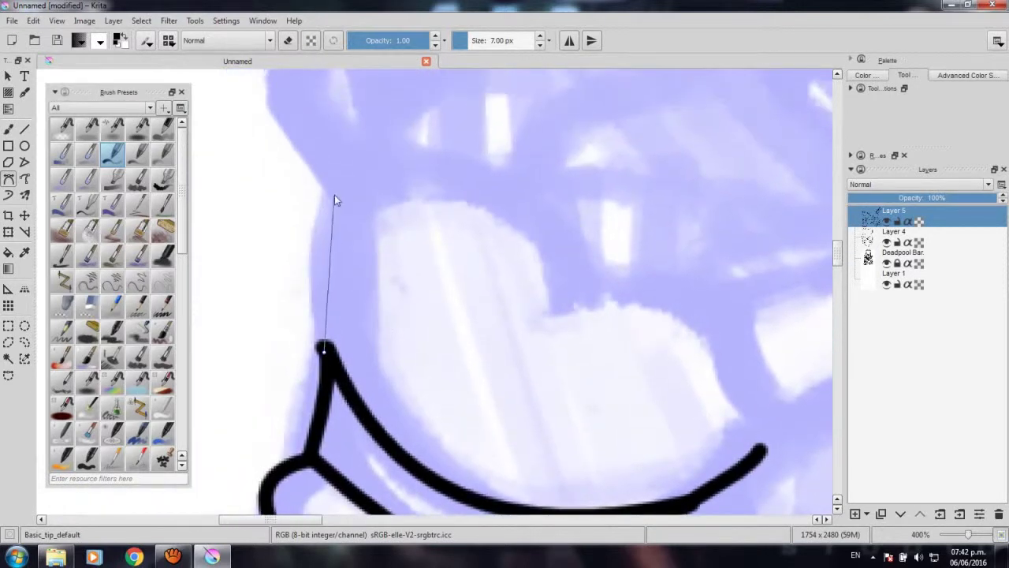
pyautogui.doubleClick(356, 136)
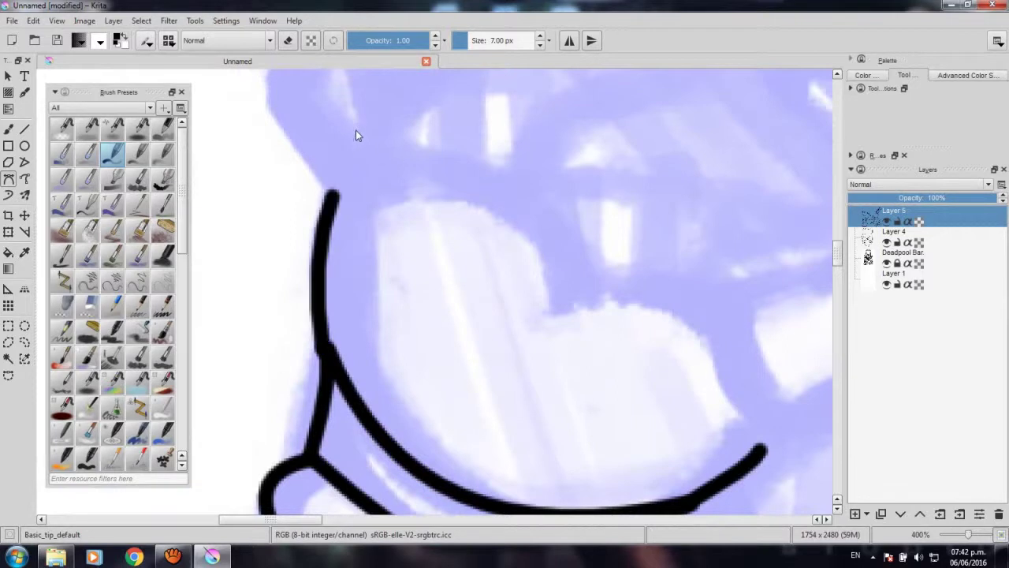
# Ink the hand's edge, the knuckle outline and a hooked finger curve.
pyautogui.moveTo(350, 231); pyautogui.dragTo(318, 253)
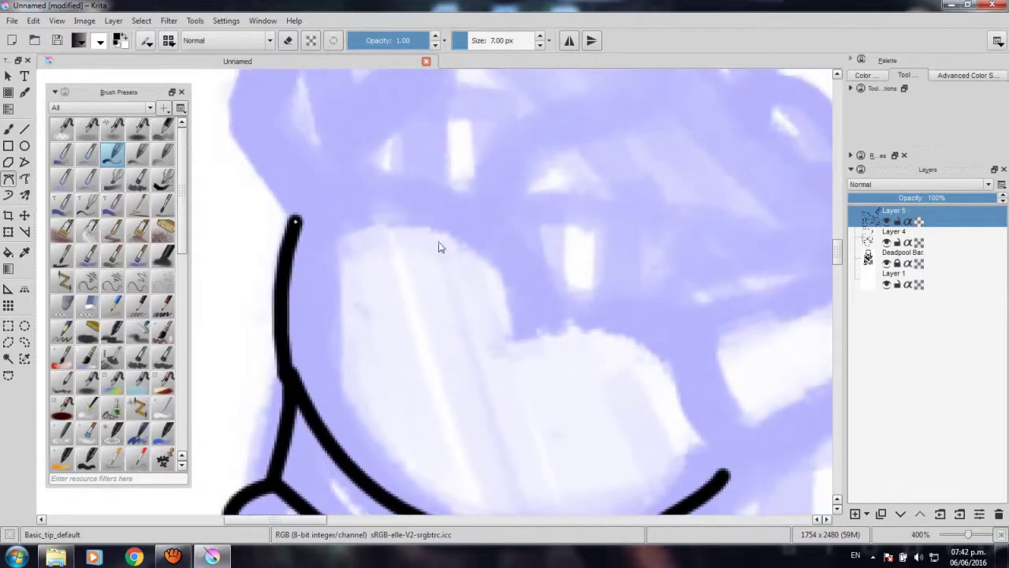
pyautogui.moveTo(525, 311); pyautogui.dragTo(581, 468)
pyautogui.doubleClick(465, 276)
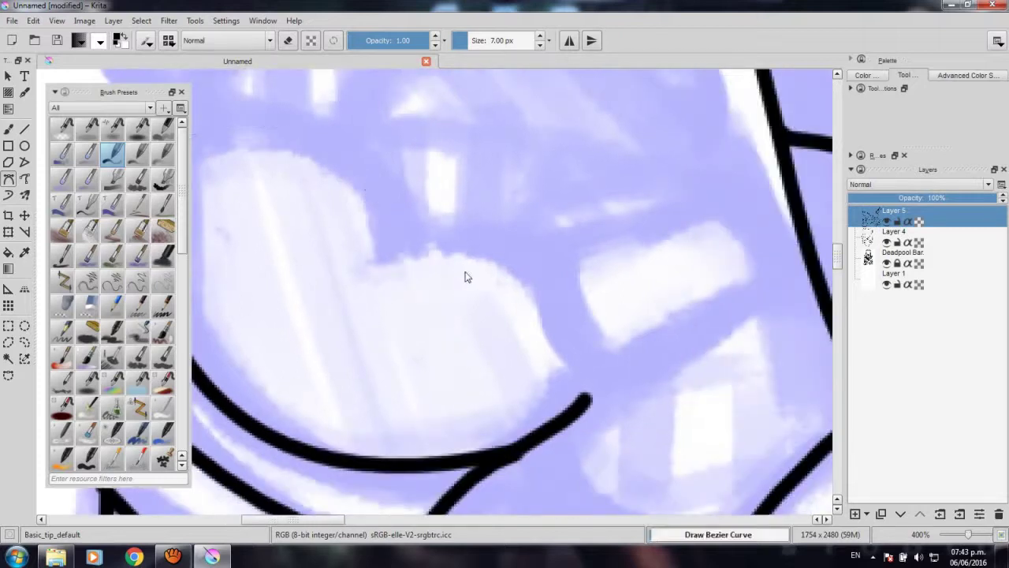
pyautogui.click(383, 230)
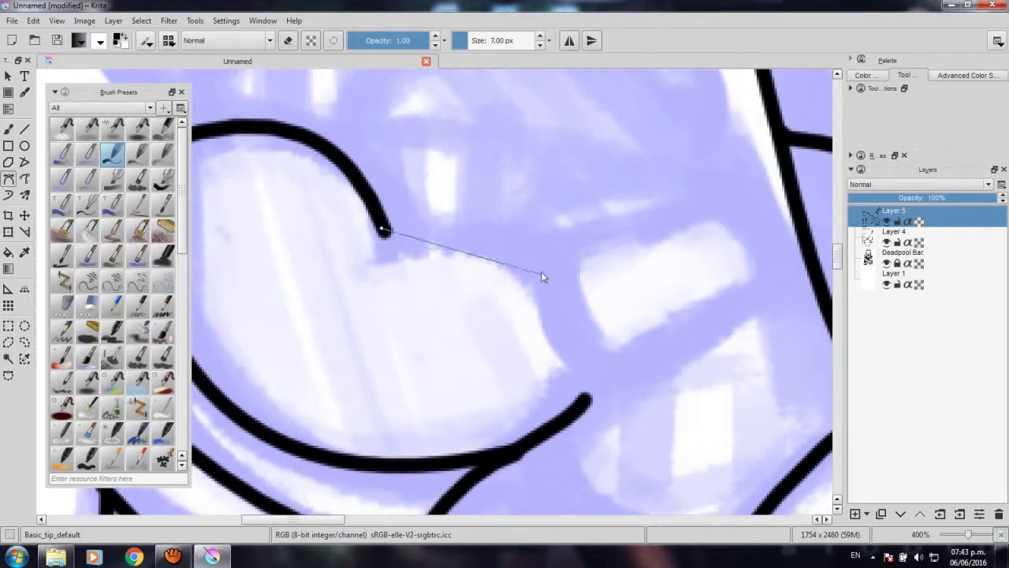
pyautogui.moveTo(536, 261); pyautogui.dragTo(581, 309)
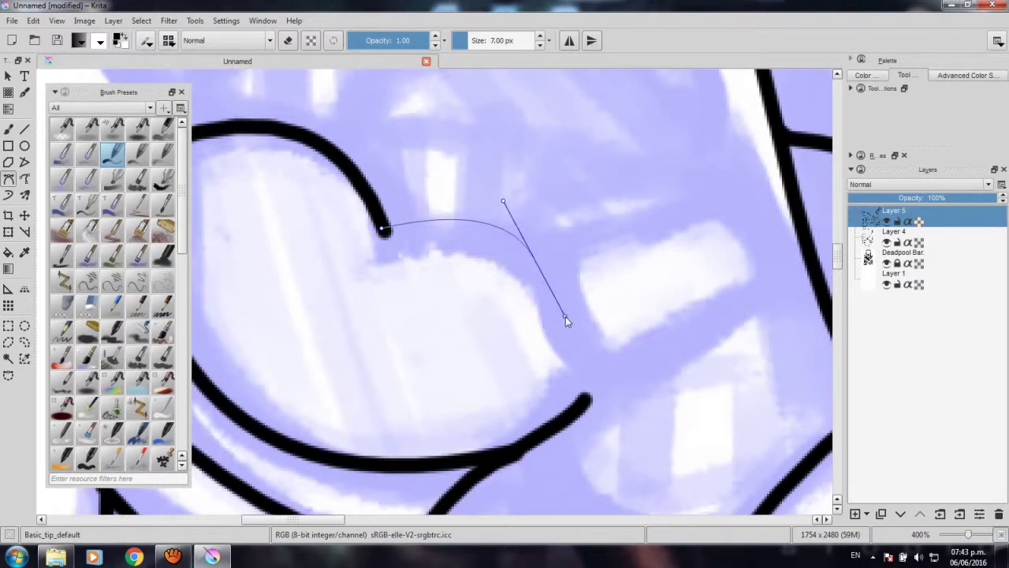
pyautogui.doubleClick(554, 271)
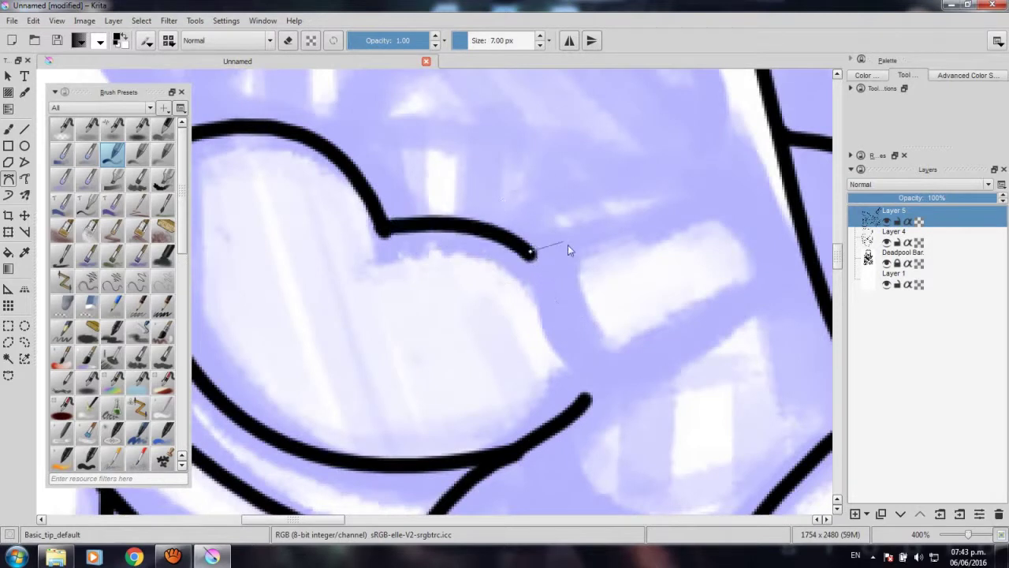
pyautogui.moveTo(602, 266); pyautogui.dragTo(602, 273)
pyautogui.doubleClick(602, 273)
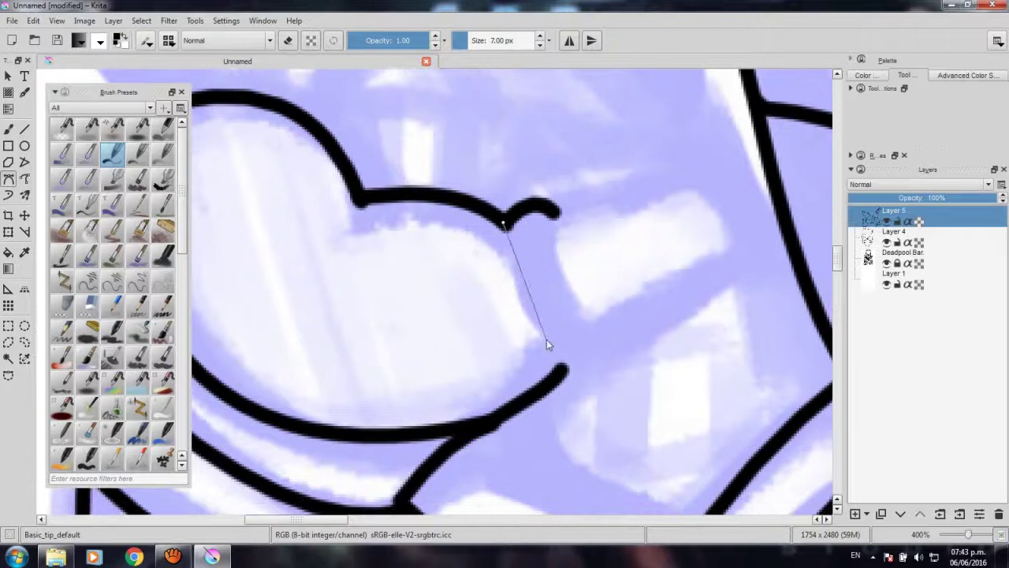
# Ink the finger's side down from the hook and a curve closing the gap.
pyautogui.moveTo(546, 339)
pyautogui.mouseDown()
pyautogui.moveTo(585, 353)
pyautogui.moveTo(503, 338)
pyautogui.moveTo(594, 339)
pyautogui.mouseUp()
pyautogui.doubleClick(543, 341)
pyautogui.doubleClick(594, 336)
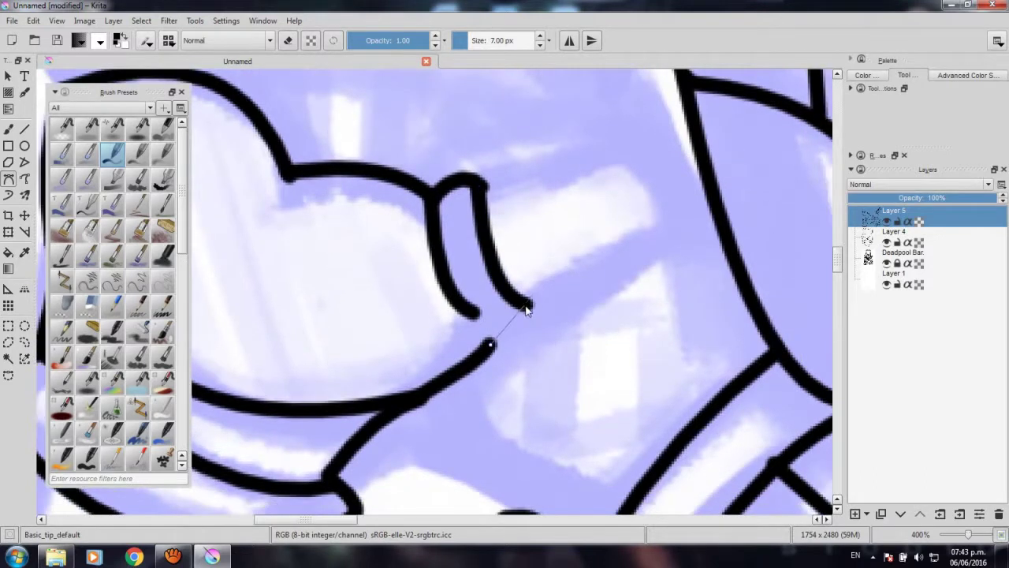
pyautogui.moveTo(527, 309); pyautogui.dragTo(508, 259)
pyautogui.press('Return')
pyautogui.scroll(-2, 509, 257)
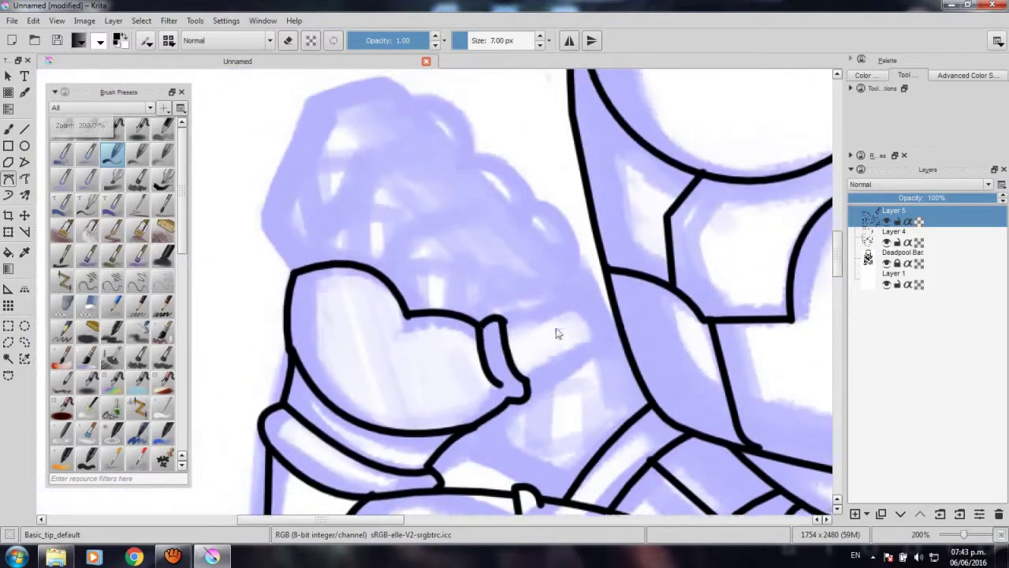
pyautogui.scroll(2, 493, 314)
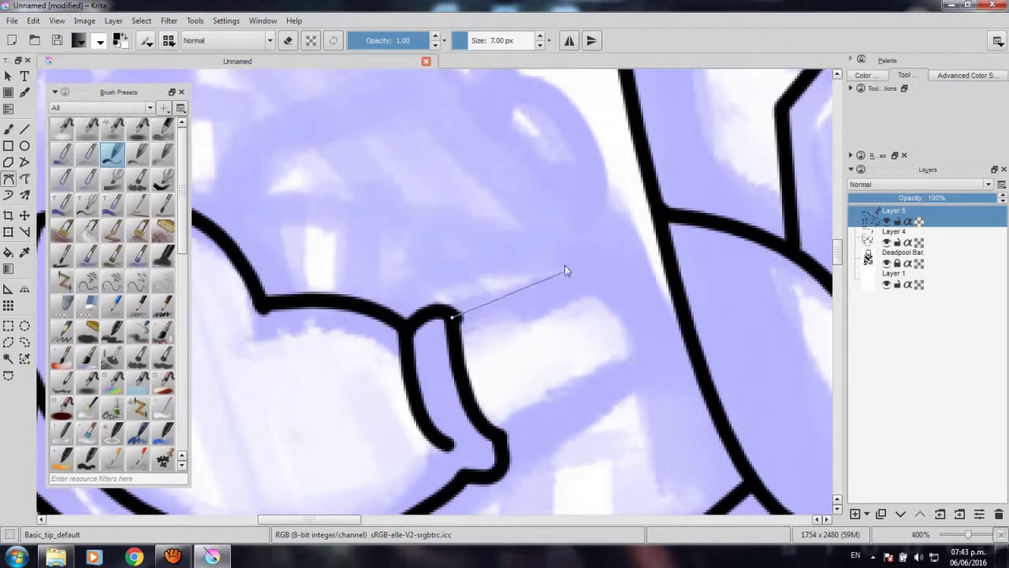
# Ink the thumb tip curve from the fist outline, closing the finger shape at the lower hook.
pyautogui.moveTo(564, 264); pyautogui.dragTo(610, 304)
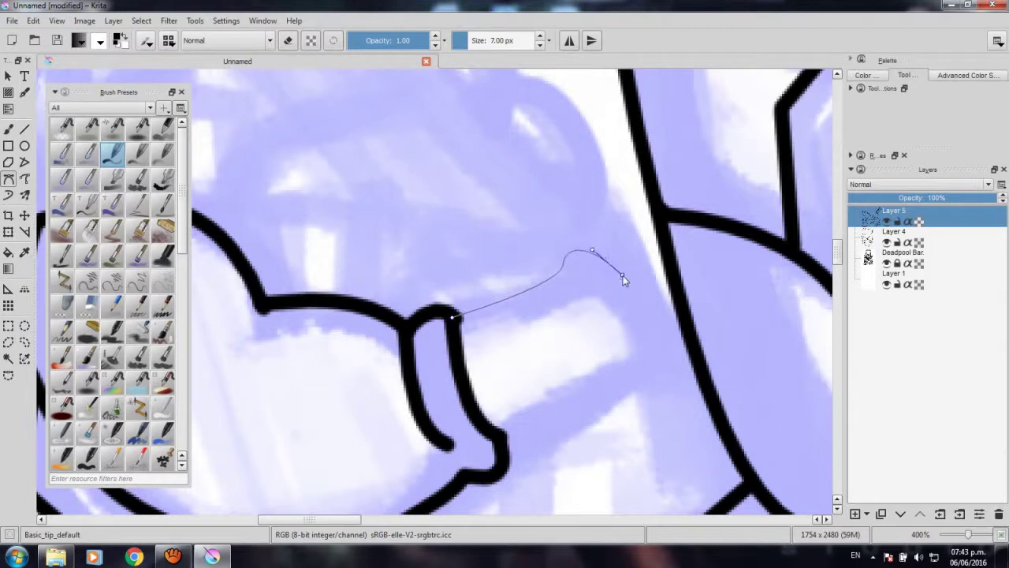
pyautogui.moveTo(635, 360); pyautogui.dragTo(631, 361)
pyautogui.click(502, 434)
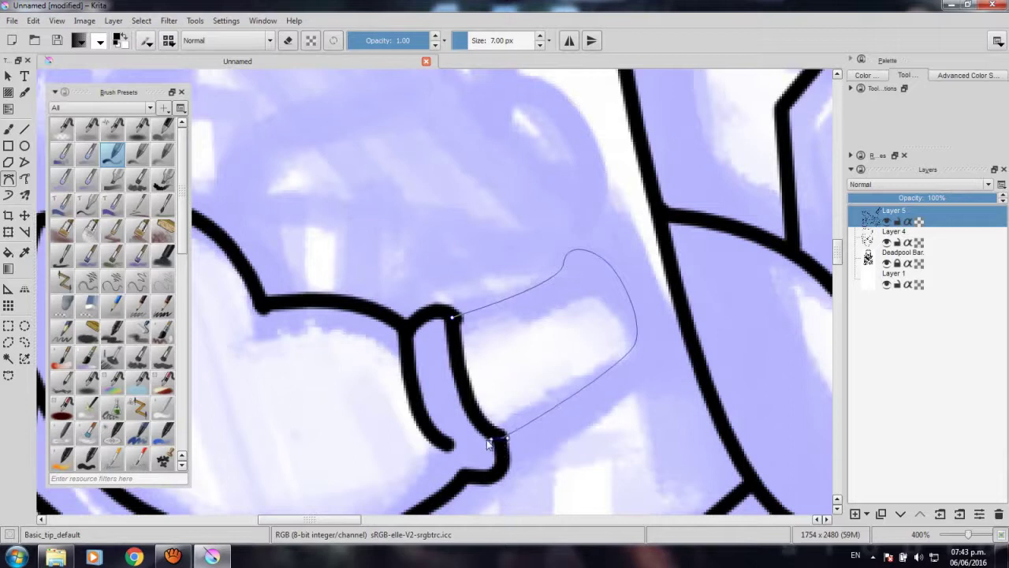
pyautogui.press('Return')
pyautogui.scroll(-3, 465, 446)
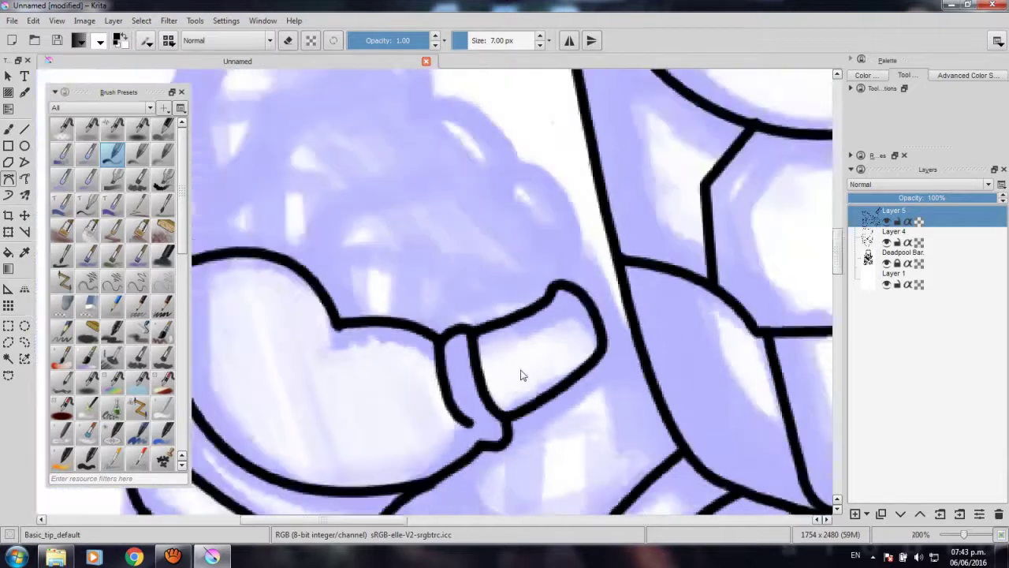
pyautogui.scroll(-3, 489, 433)
pyautogui.scroll(-3, 513, 426)
# Undo the last thumb outline stroke.
pyautogui.scroll(1, 520, 422)
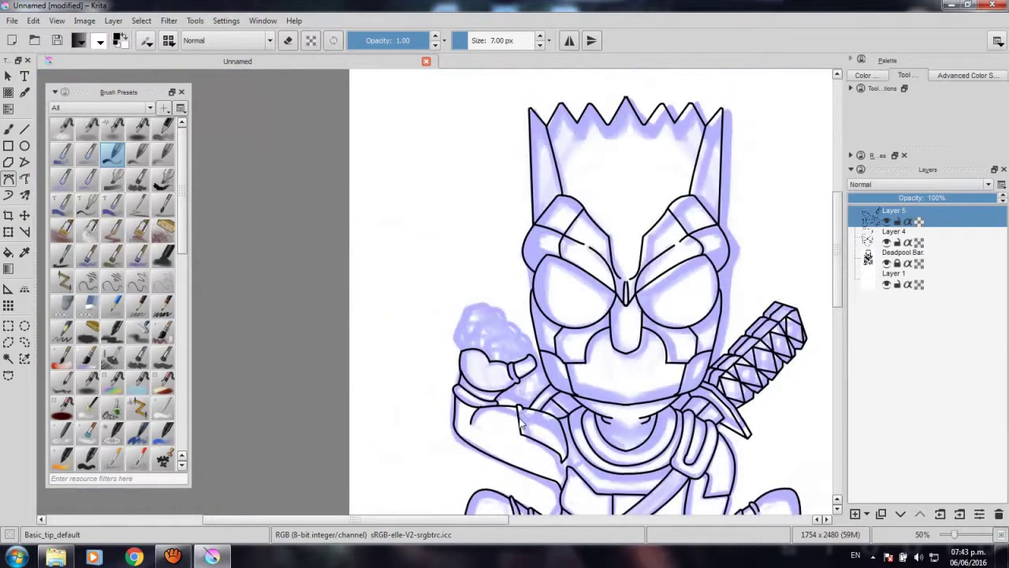
pyautogui.scroll(2, 528, 402)
pyautogui.scroll(2, 543, 379)
pyautogui.scroll(1, 556, 352)
pyautogui.scroll(1, 555, 352)
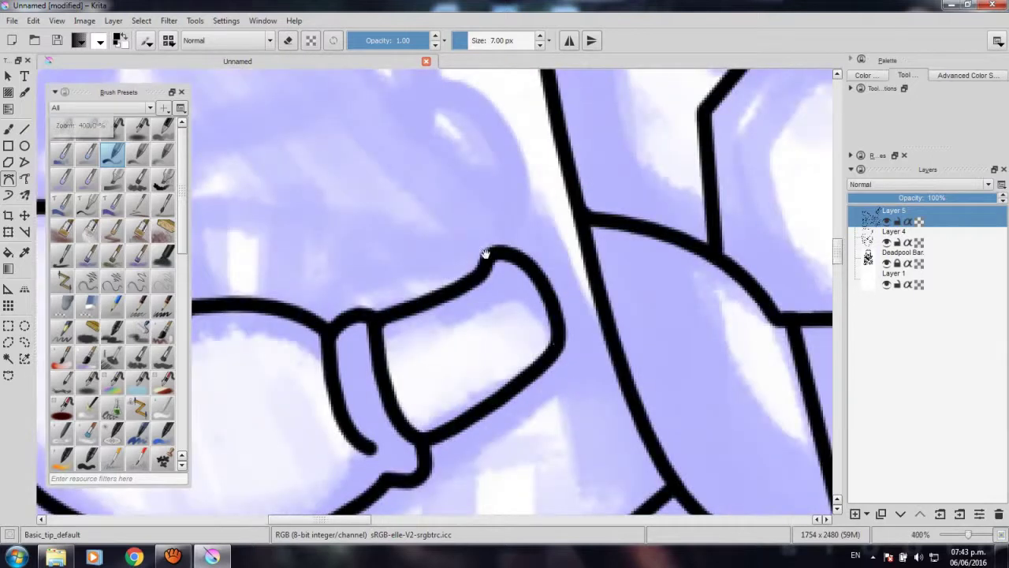
pyautogui.scroll(-1, 386, 287)
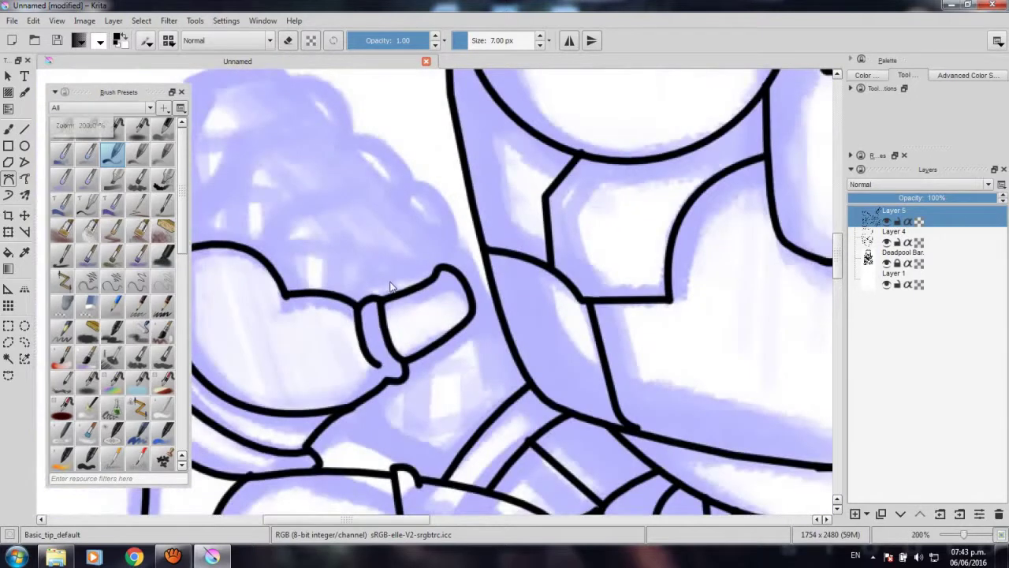
pyautogui.hotkey('ctrl', 'z')
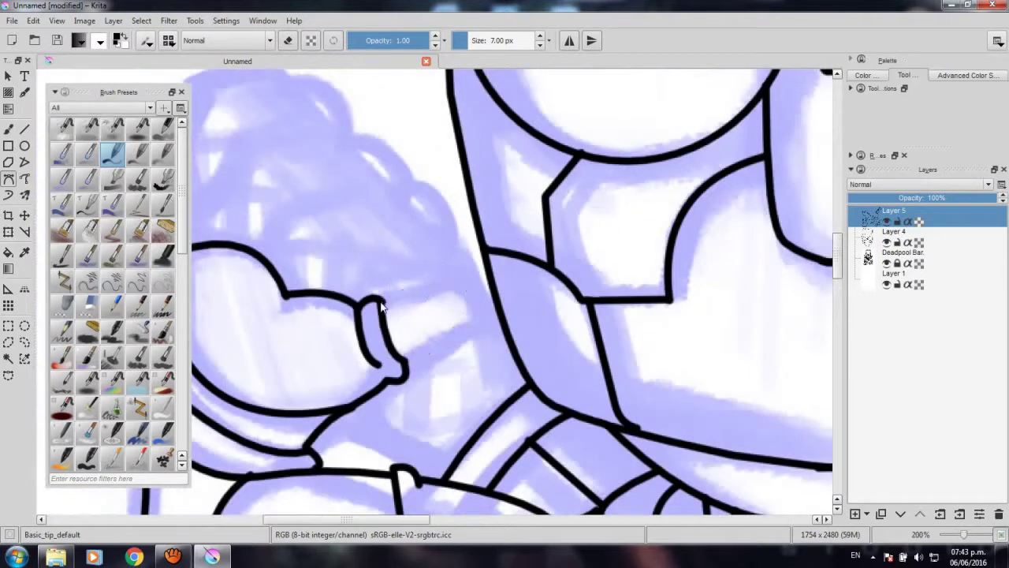
# Redraw the thumb tip as a cleaner black outline in two curves.
pyautogui.click(379, 300)
pyautogui.moveTo(474, 325); pyautogui.dragTo(459, 339)
pyautogui.press('Return')
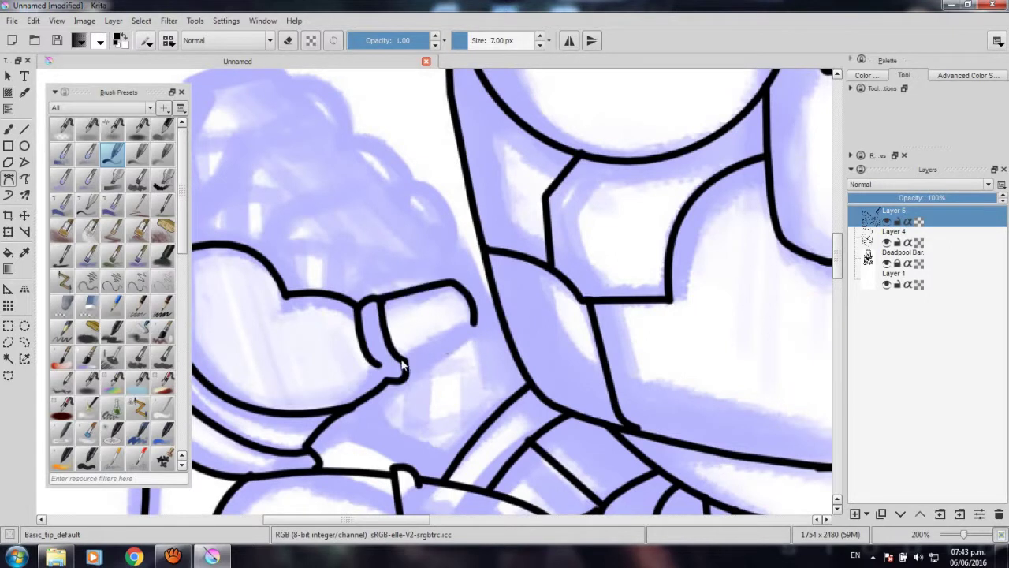
pyautogui.click(402, 363)
pyautogui.click(474, 327)
pyautogui.press('Return')
pyautogui.scroll(2, 412, 289)
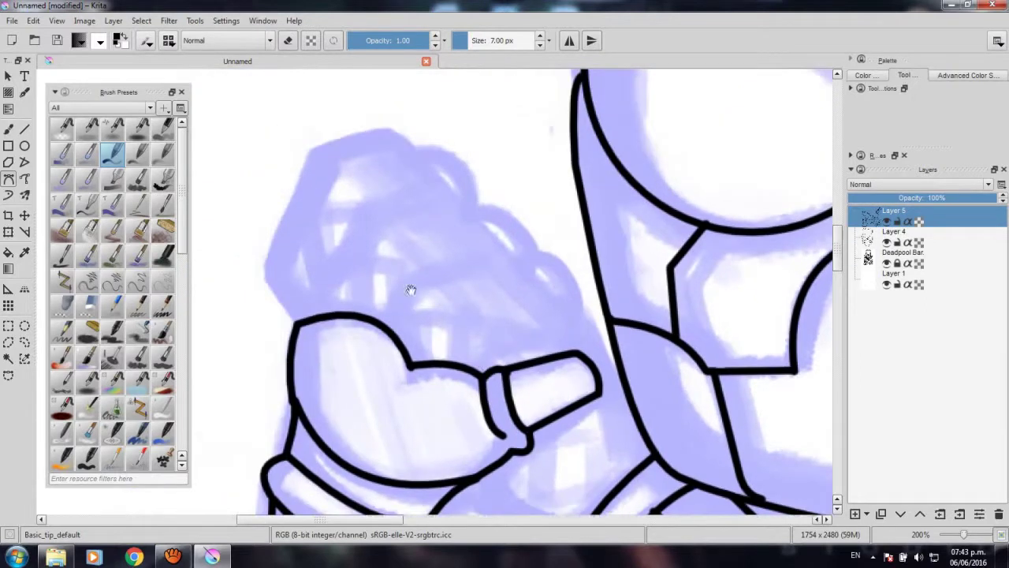
# Place path nodes up the left side and along the top of the shape above the fist.
pyautogui.click(297, 321)
pyautogui.click(263, 271)
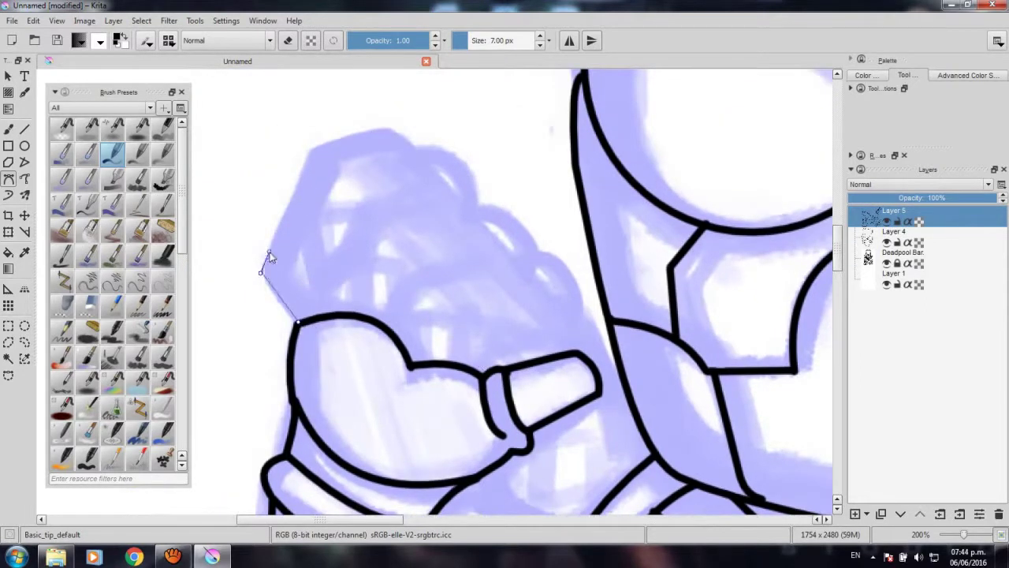
pyautogui.click(309, 150)
pyautogui.click(385, 127)
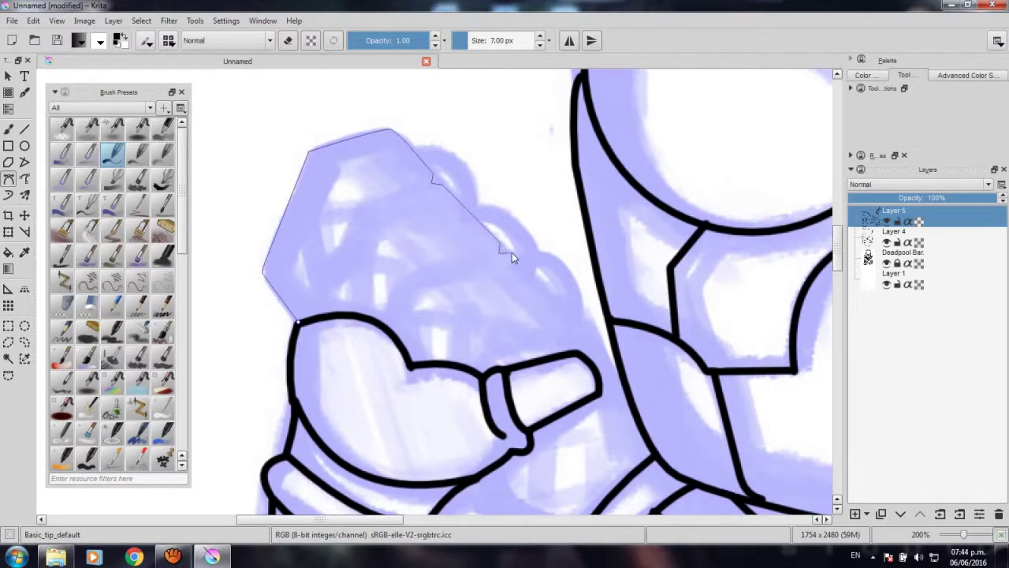
# Ink the faceted shape's outline down its right edge as a thick black stroke.
pyautogui.scroll(-1, 512, 253)
pyautogui.scroll(-1, 535, 304)
pyautogui.scroll(-1, 520, 292)
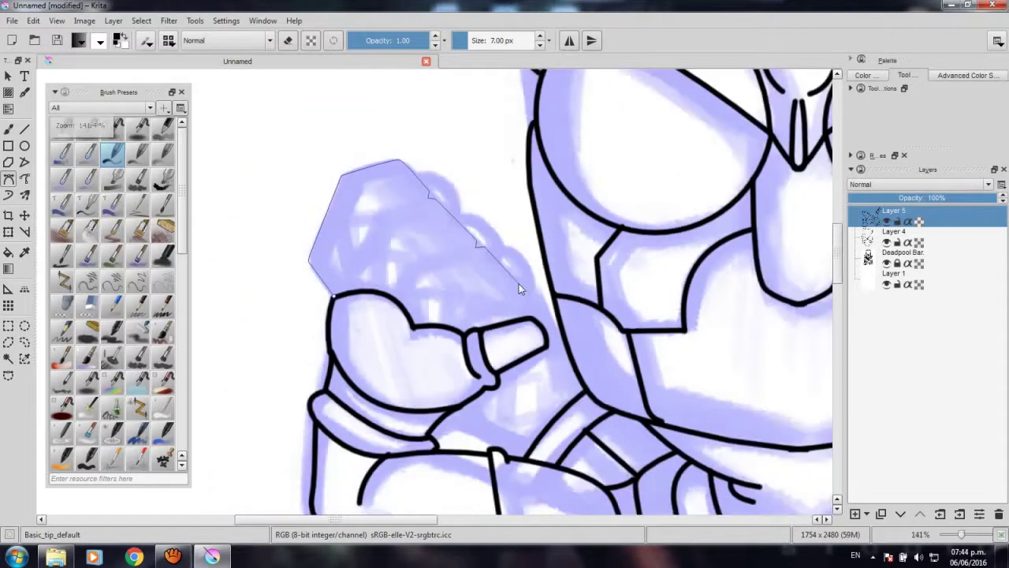
pyautogui.scroll(-1, 518, 288)
pyautogui.scroll(2, 522, 287)
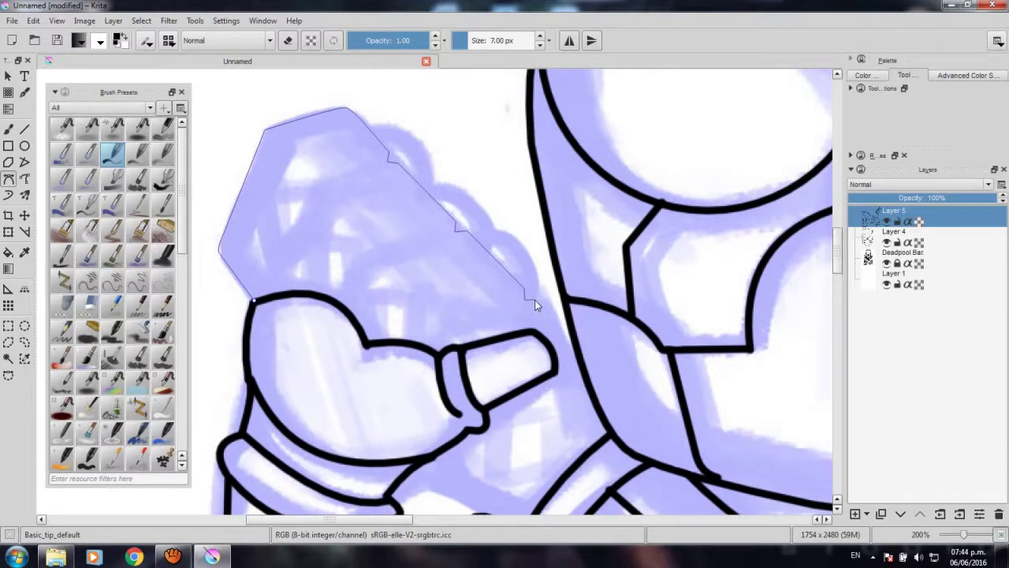
pyautogui.moveTo(535, 305)
pyautogui.mouseDown()
pyautogui.moveTo(544, 335)
pyautogui.moveTo(573, 350)
pyautogui.moveTo(608, 235)
pyautogui.mouseUp()
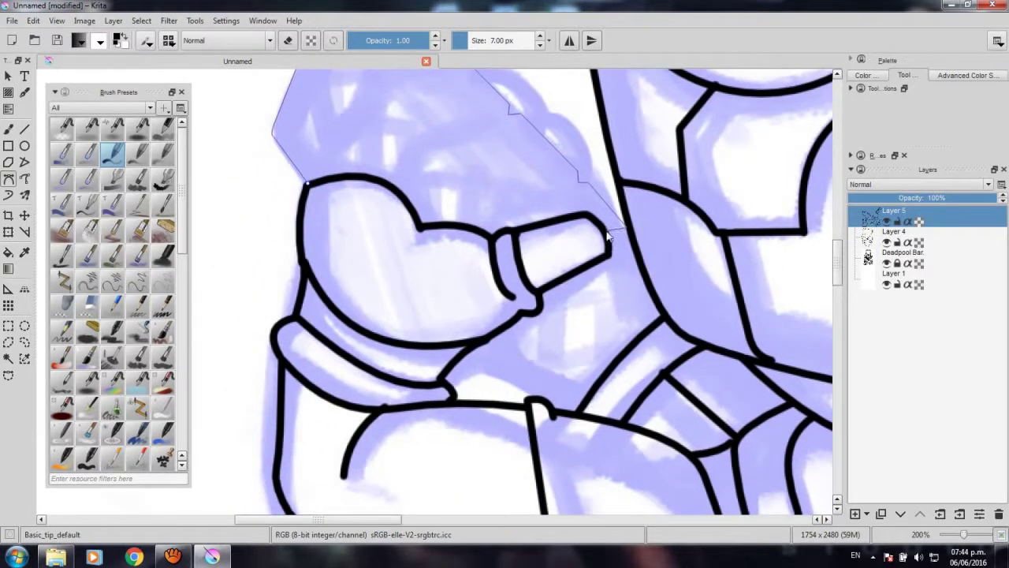
pyautogui.moveTo(607, 236); pyautogui.dragTo(612, 272)
pyautogui.scroll(1, 612, 272)
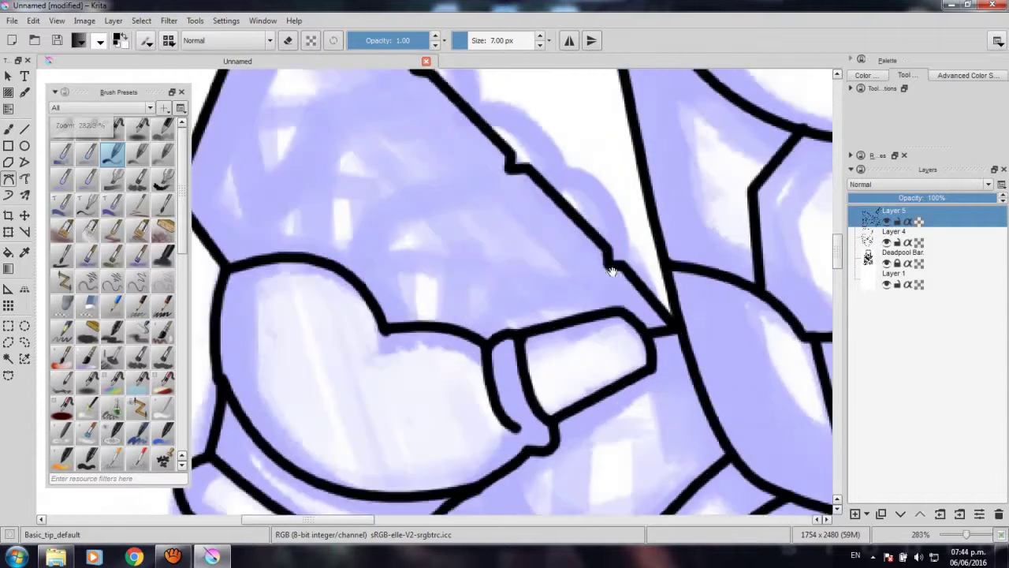
pyautogui.click(612, 267)
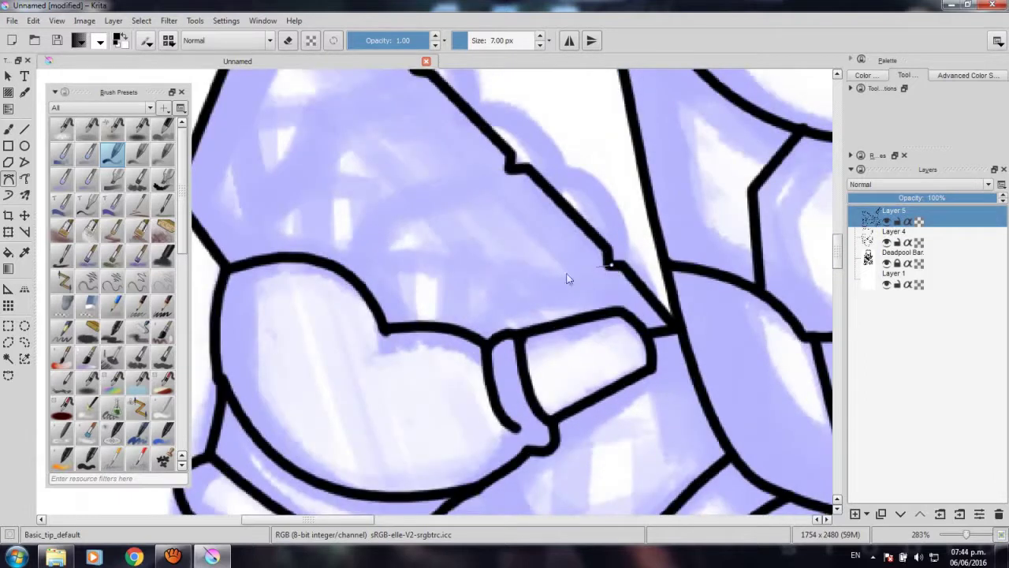
pyautogui.click(488, 288)
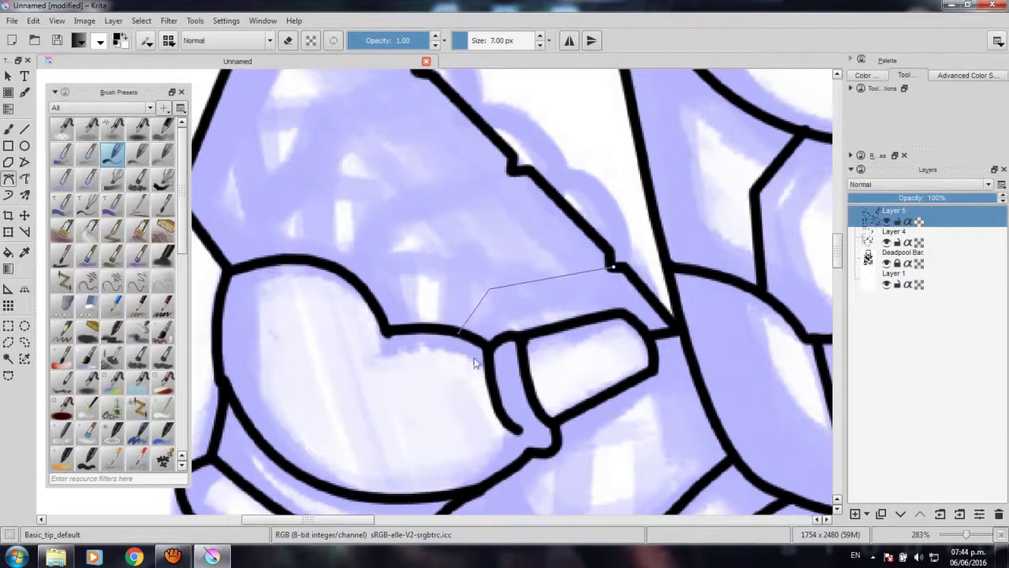
pyautogui.moveTo(457, 334); pyautogui.dragTo(492, 382)
pyautogui.press('Return')
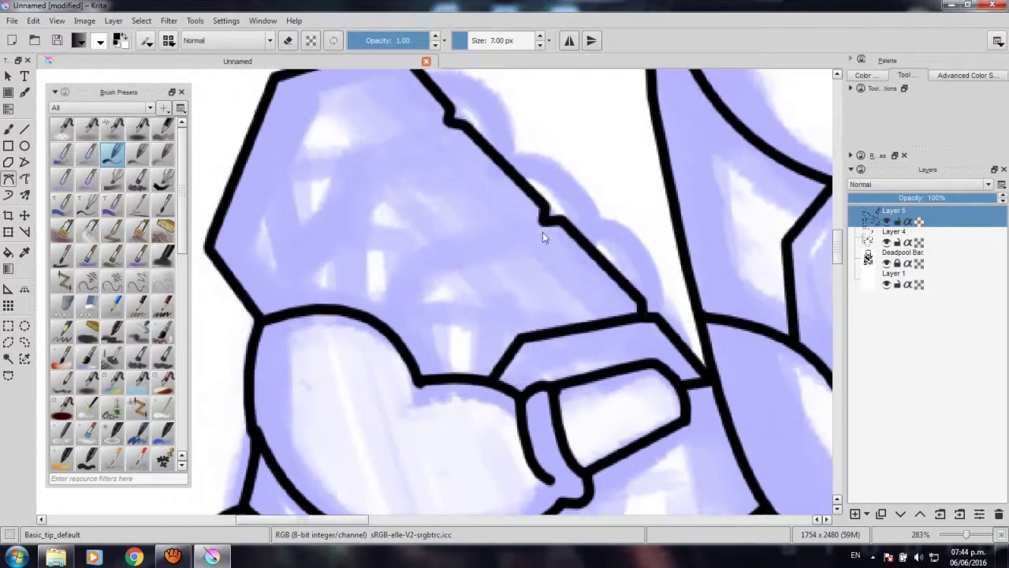
# Draw two inner facet lines across the shape from its edge corners.
pyautogui.click(543, 219)
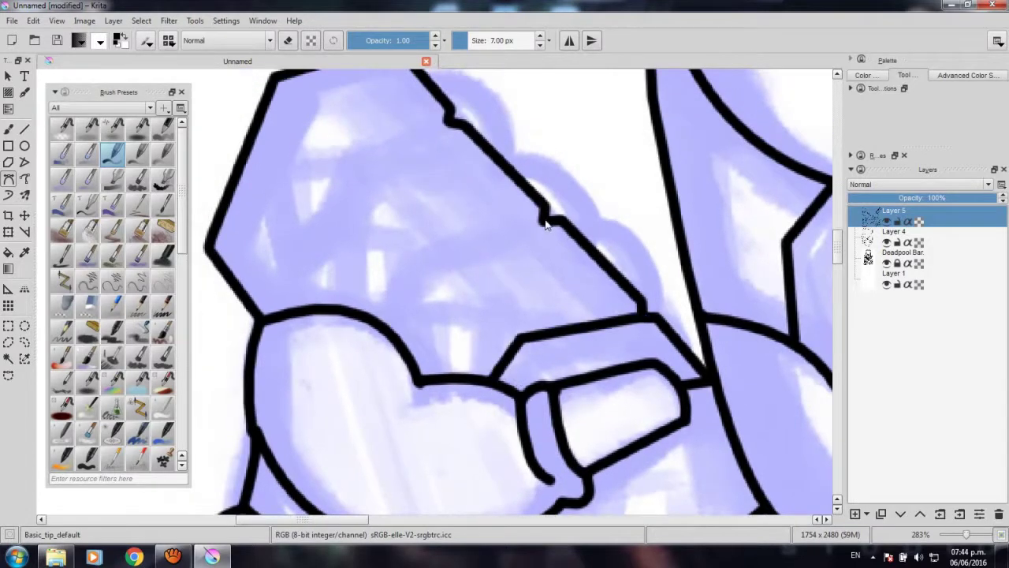
pyautogui.click(412, 269)
pyautogui.doubleClick(385, 335)
pyautogui.moveTo(387, 333); pyautogui.dragTo(458, 395)
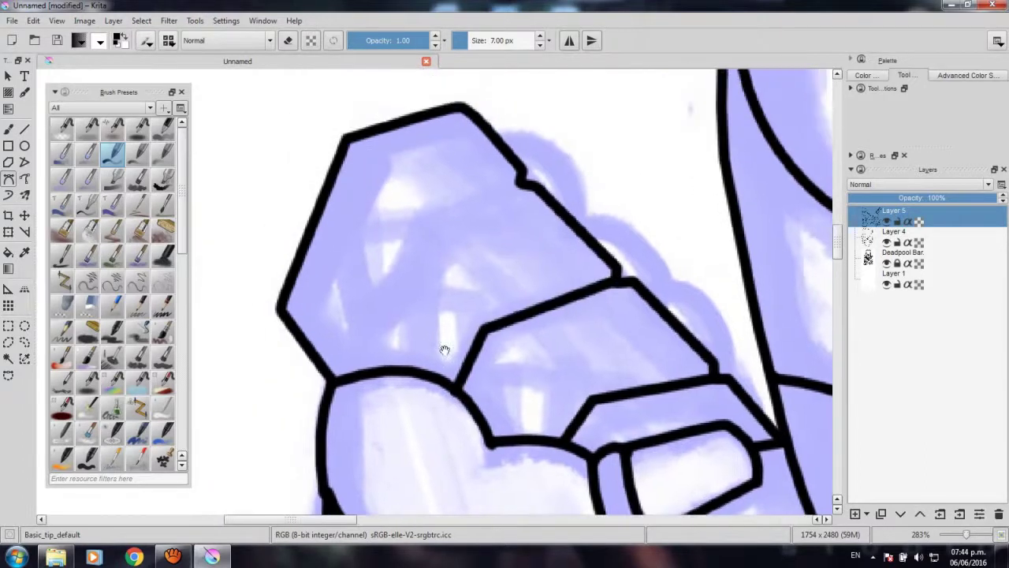
pyautogui.click(520, 184)
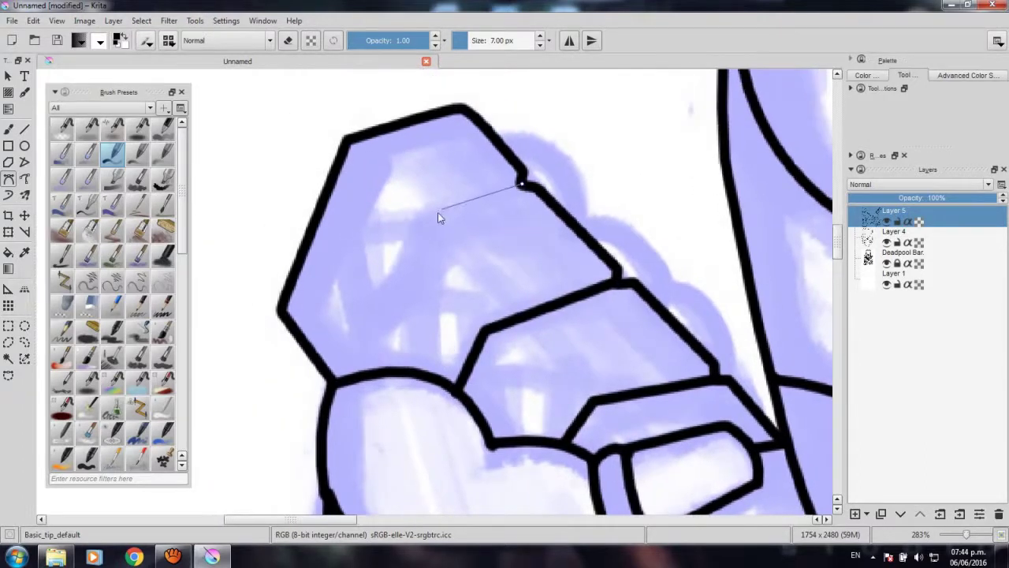
pyautogui.doubleClick(336, 382)
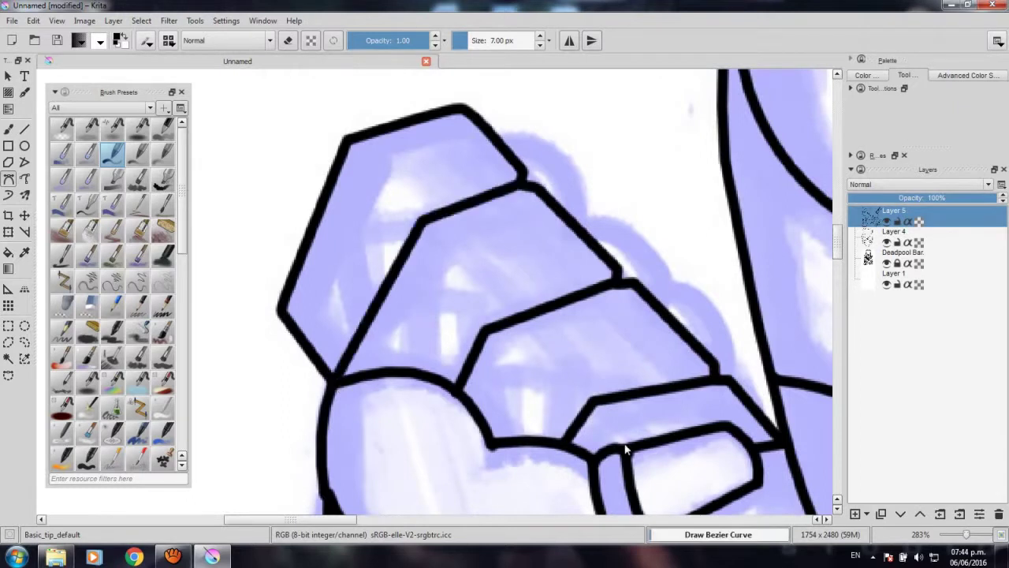
# Begin a new curve just below the fist.
pyautogui.scroll(-3, 625, 449)
pyautogui.scroll(2, 596, 373)
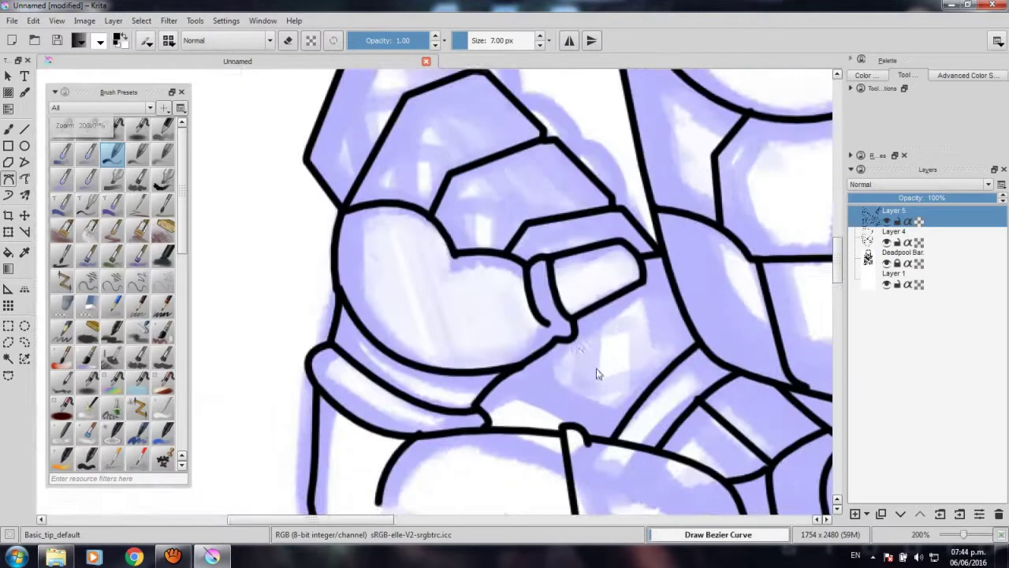
pyautogui.scroll(1, 504, 311)
pyautogui.scroll(1, 505, 311)
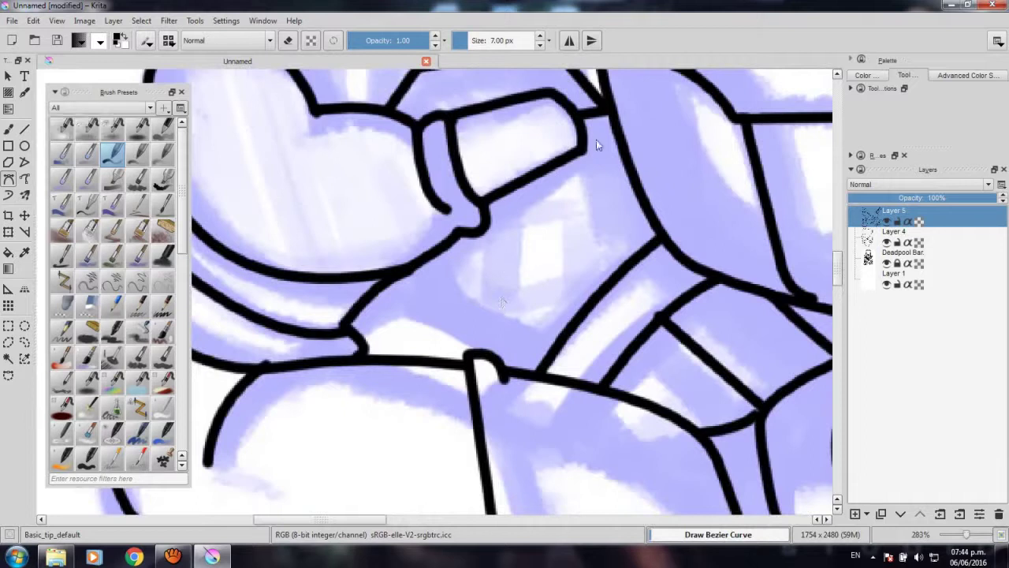
pyautogui.click(404, 272)
pyautogui.scroll(-4, 489, 356)
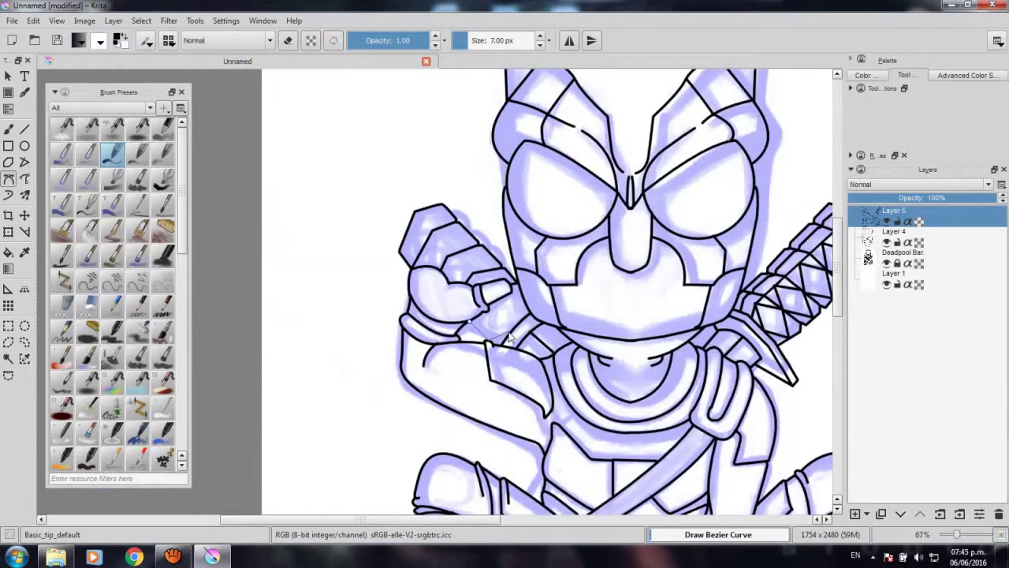
# Commit the curve below the fist as a black line.
pyautogui.scroll(2, 508, 337)
pyautogui.scroll(1, 507, 338)
pyautogui.scroll(1, 488, 316)
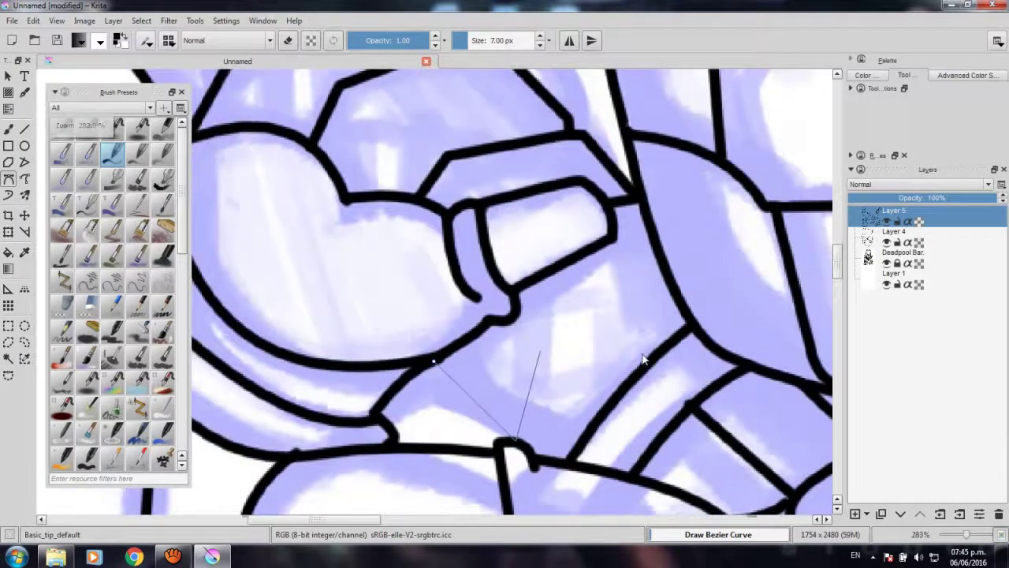
pyautogui.scroll(-1, 665, 384)
pyautogui.scroll(-1, 638, 379)
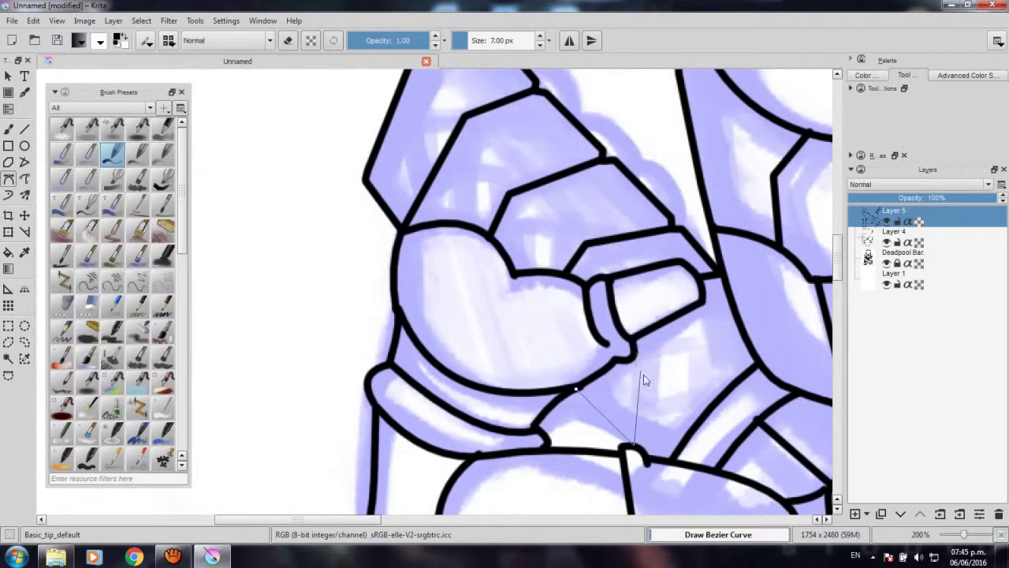
pyautogui.press('Return')
# Outline a closed four-cornered facet at the fist's left edge.
pyautogui.moveTo(615, 415)
pyautogui.mouseDown()
pyautogui.moveTo(623, 343)
pyautogui.moveTo(612, 432)
pyautogui.mouseUp()
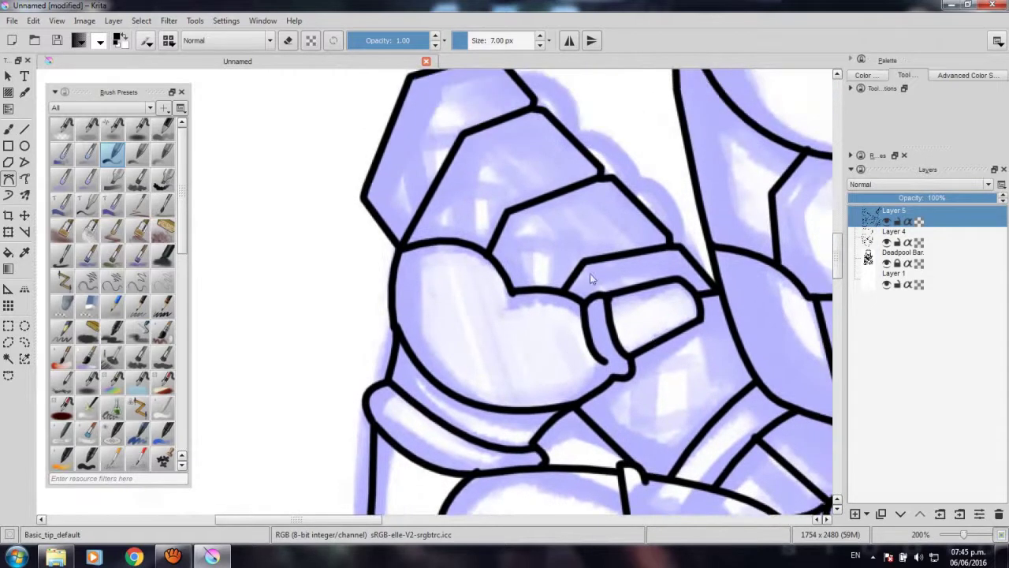
pyautogui.click(380, 221)
pyautogui.click(383, 148)
pyautogui.click(437, 108)
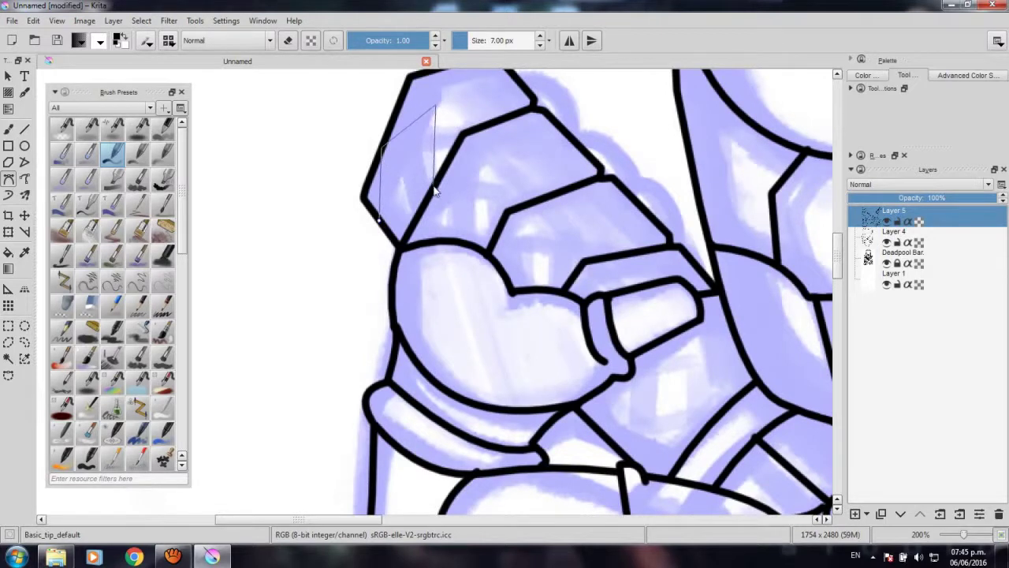
pyautogui.click(435, 187)
pyautogui.click(380, 223)
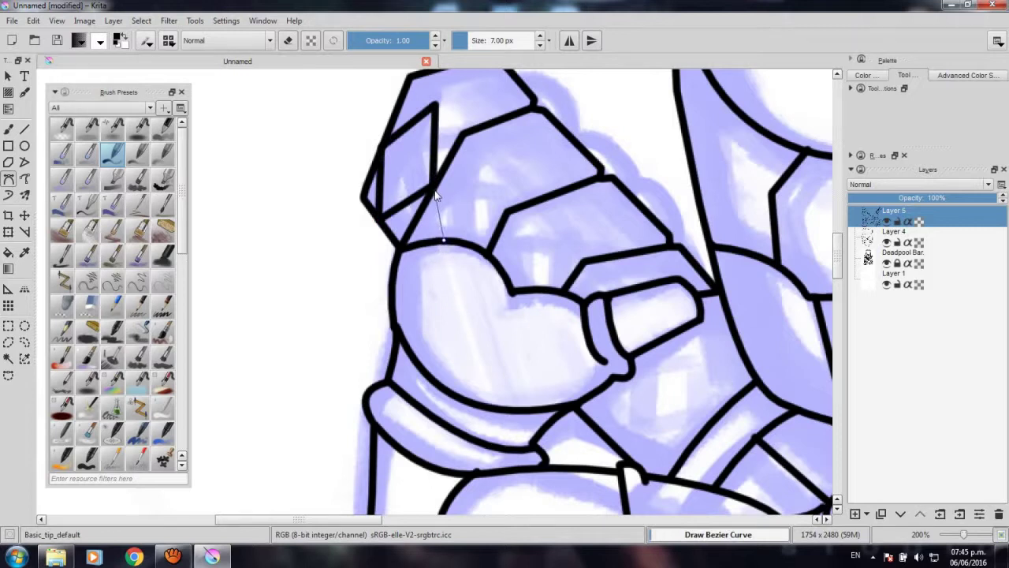
# Ink the four-sided and triangular facets on top of the fist.
pyautogui.click(431, 241)
pyautogui.click(435, 186)
pyautogui.click(488, 237)
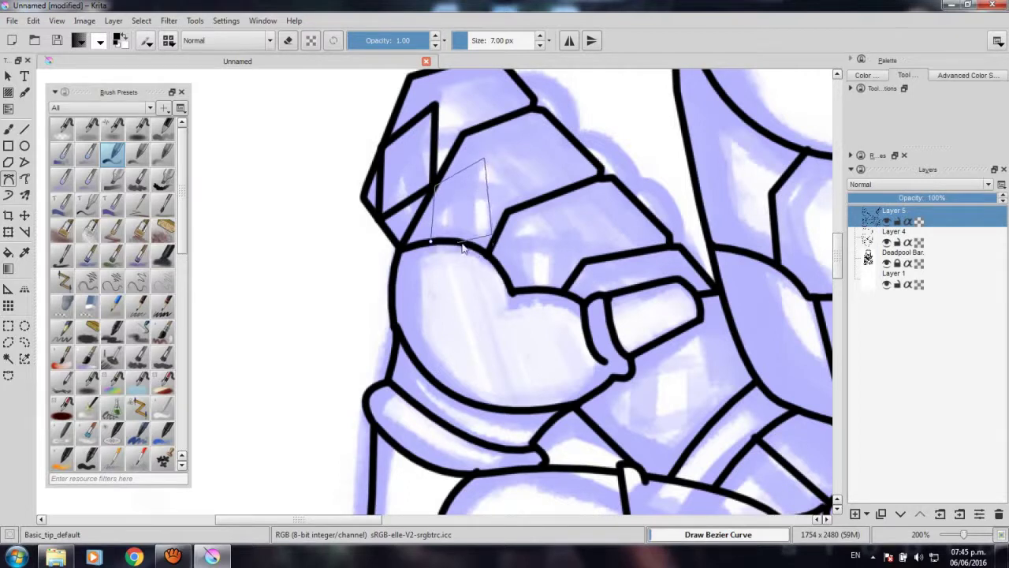
pyautogui.press('Return')
pyautogui.moveTo(526, 279); pyautogui.dragTo(479, 267)
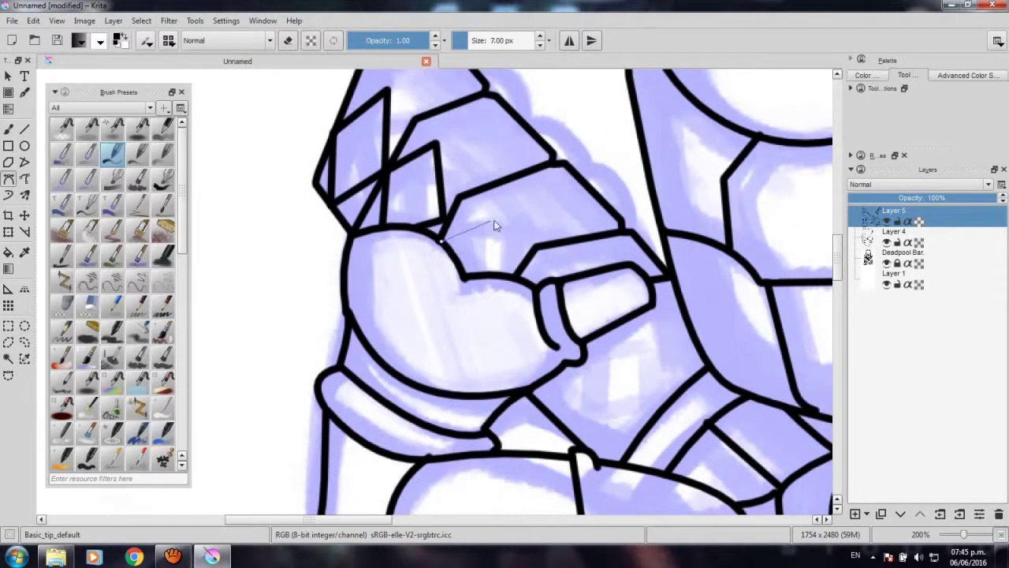
pyautogui.click(507, 280)
pyautogui.press('Return')
# Draw a straight line across the shape's top edge.
pyautogui.moveTo(506, 280); pyautogui.dragTo(459, 374)
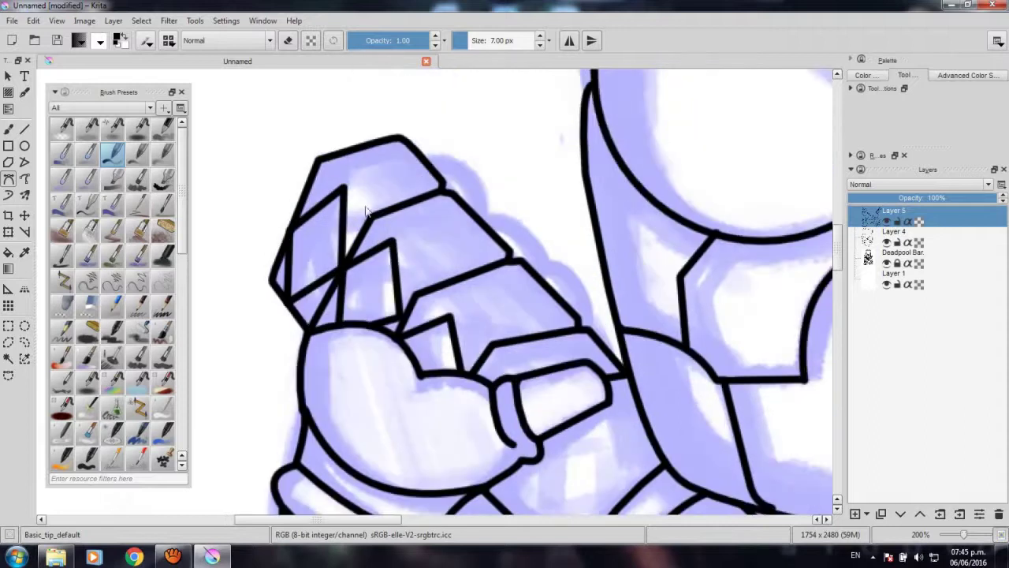
pyautogui.click(317, 158)
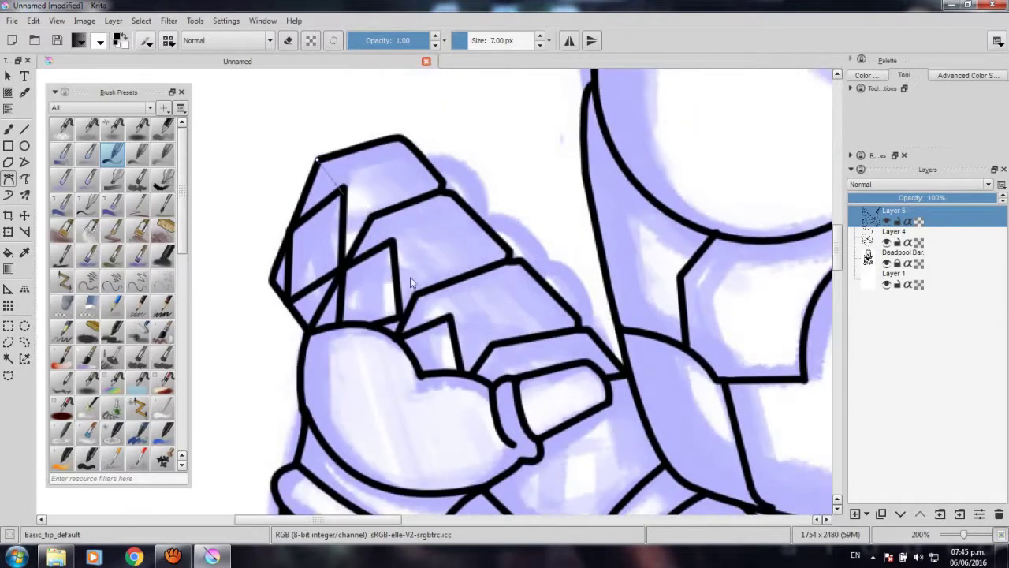
pyautogui.doubleClick(510, 373)
pyautogui.press('-')
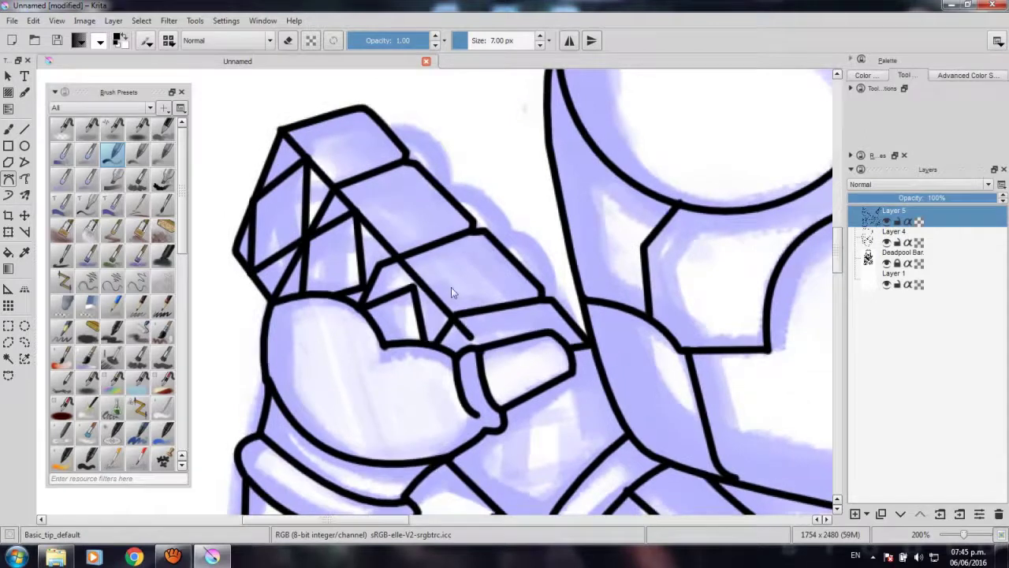
# Ink a line running down the sword grip from its top.
pyautogui.scroll(-5, 454, 303)
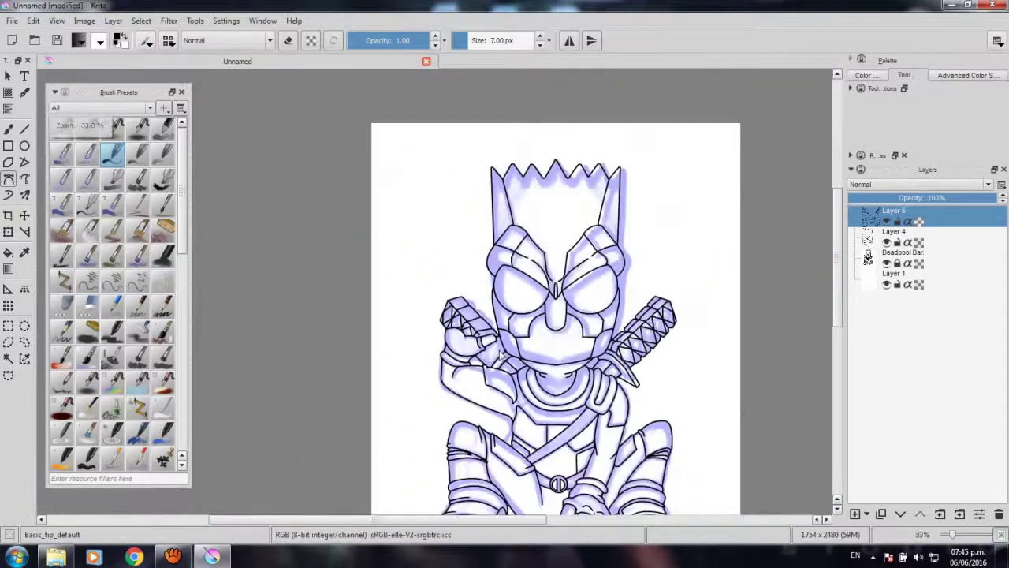
pyautogui.scroll(3, 499, 357)
pyautogui.scroll(3, 508, 377)
pyautogui.moveTo(509, 377); pyautogui.dragTo(465, 321)
pyautogui.scroll(3, 441, 206)
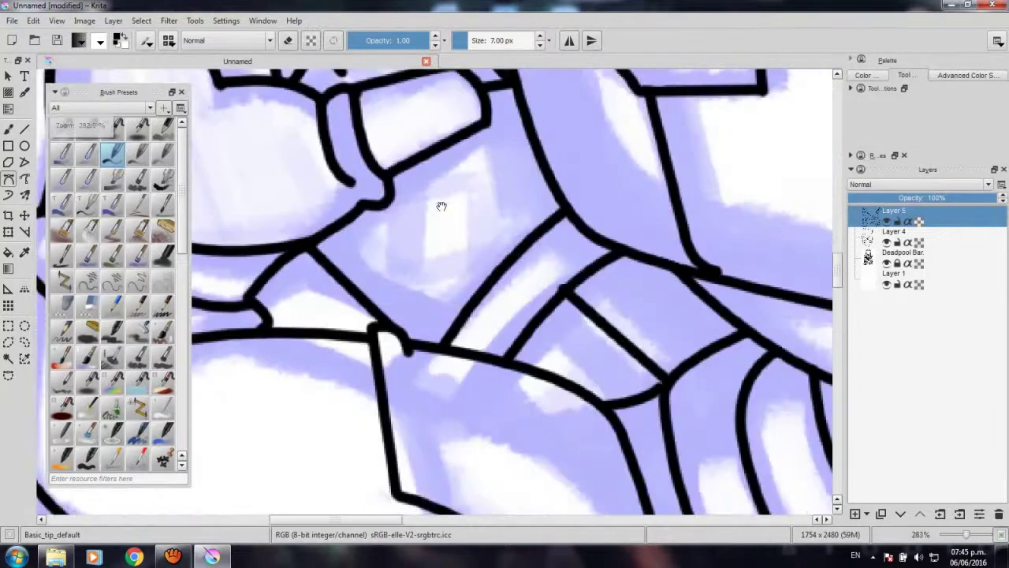
pyautogui.scroll(-2, 441, 206)
pyautogui.scroll(1, 445, 227)
pyautogui.scroll(1, 453, 257)
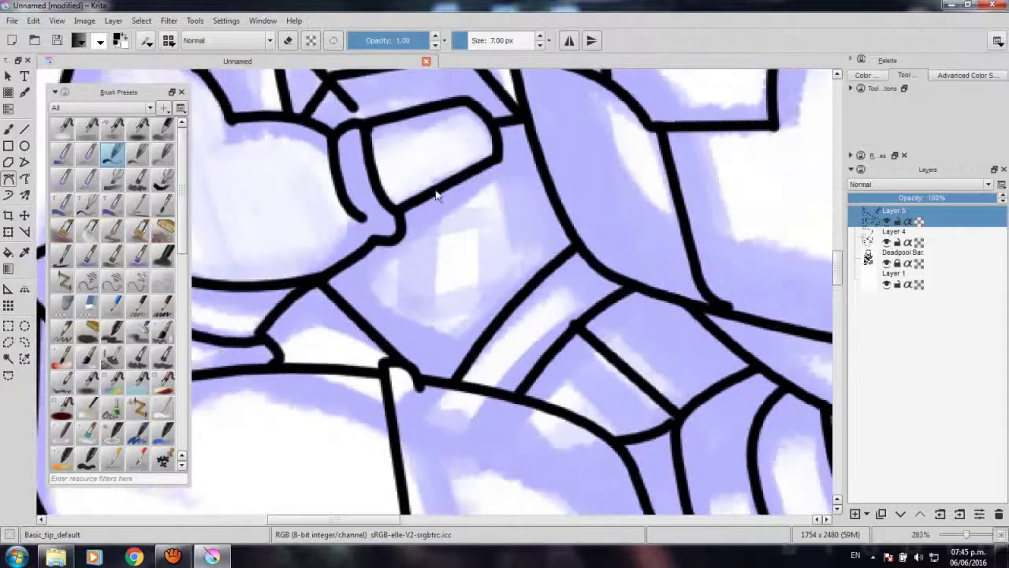
pyautogui.click(435, 190)
pyautogui.scroll(-2, 463, 231)
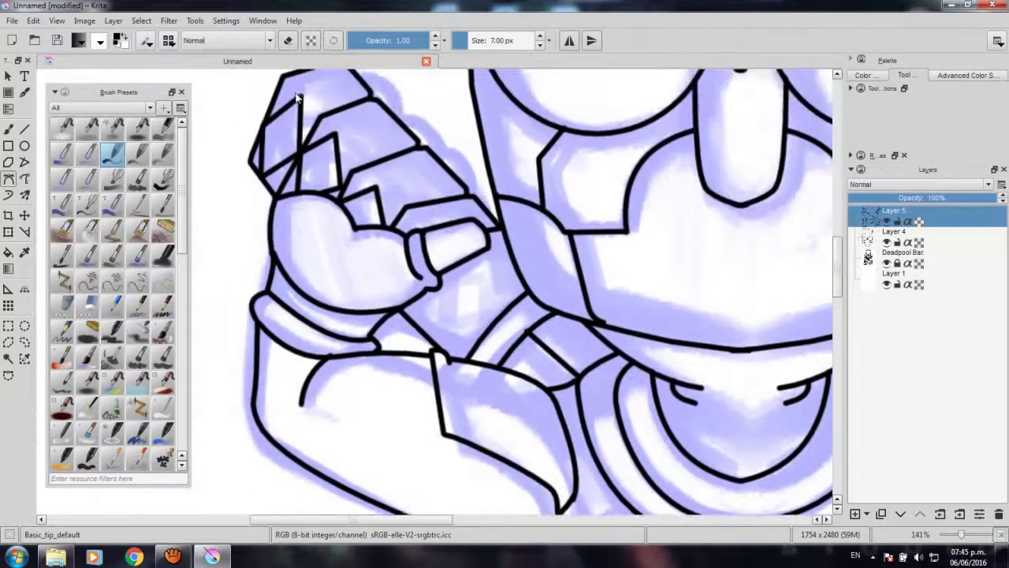
pyautogui.click(282, 77)
pyautogui.doubleClick(424, 224)
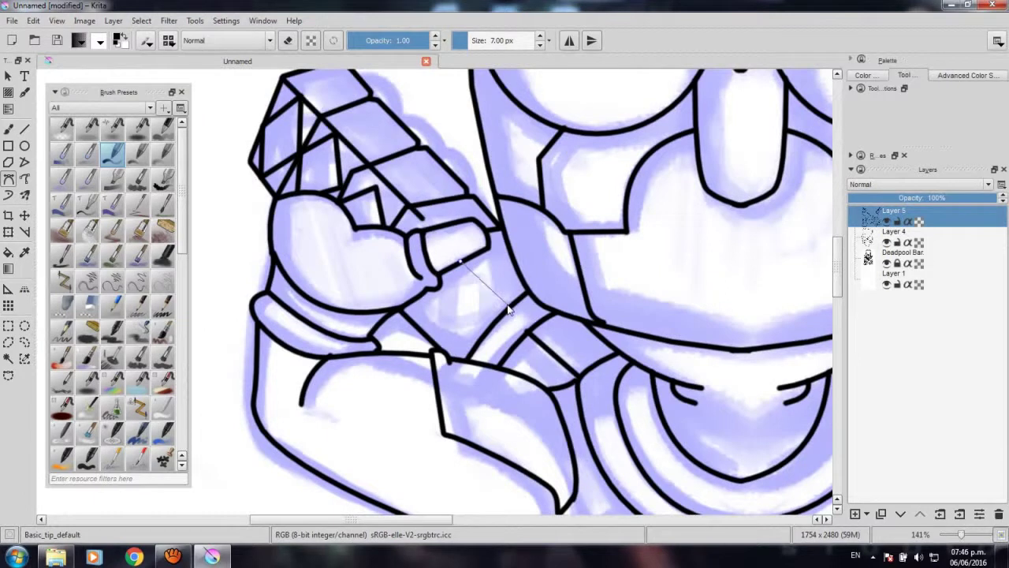
# Outline the small four-cornered pommel shape beneath the grip.
pyautogui.scroll(1, 505, 308)
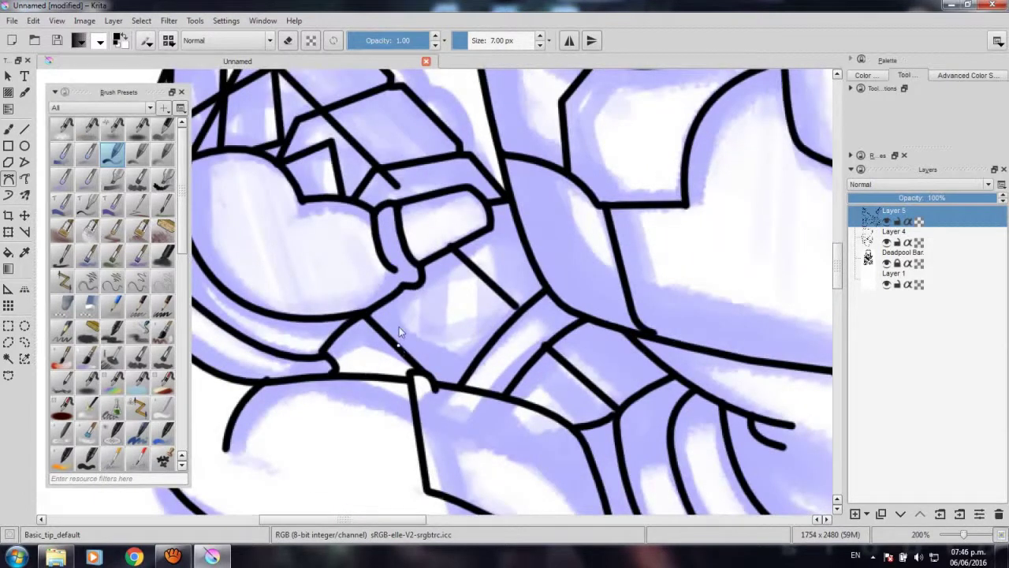
pyautogui.click(412, 286)
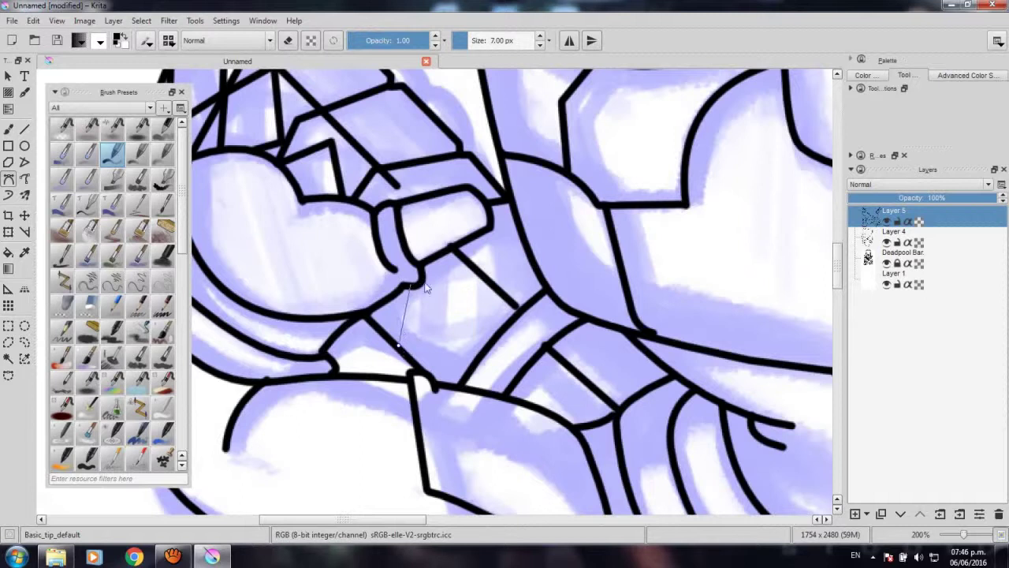
pyautogui.click(477, 275)
pyautogui.click(471, 339)
pyautogui.click(403, 354)
# Start another line below the fist.
pyautogui.scroll(-2, 455, 321)
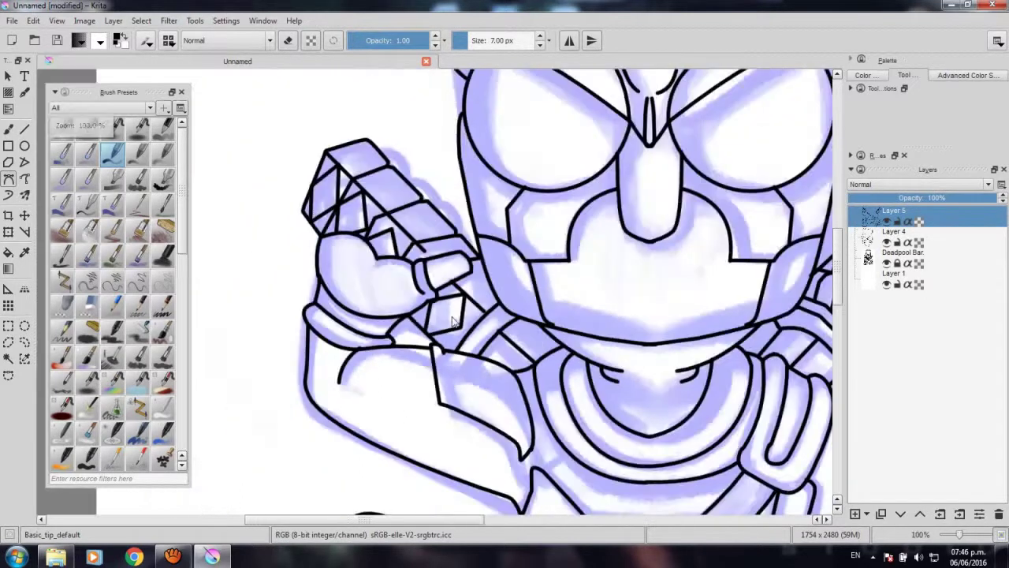
pyautogui.scroll(4, 454, 320)
pyautogui.scroll(1, 428, 286)
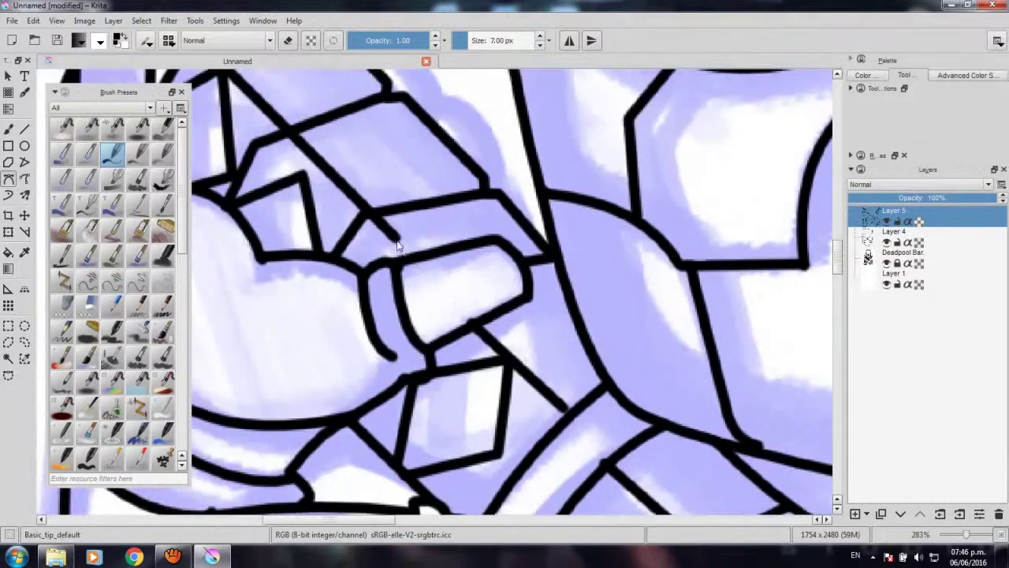
pyautogui.click(389, 238)
pyautogui.scroll(-4, 473, 260)
pyautogui.scroll(-1, 524, 277)
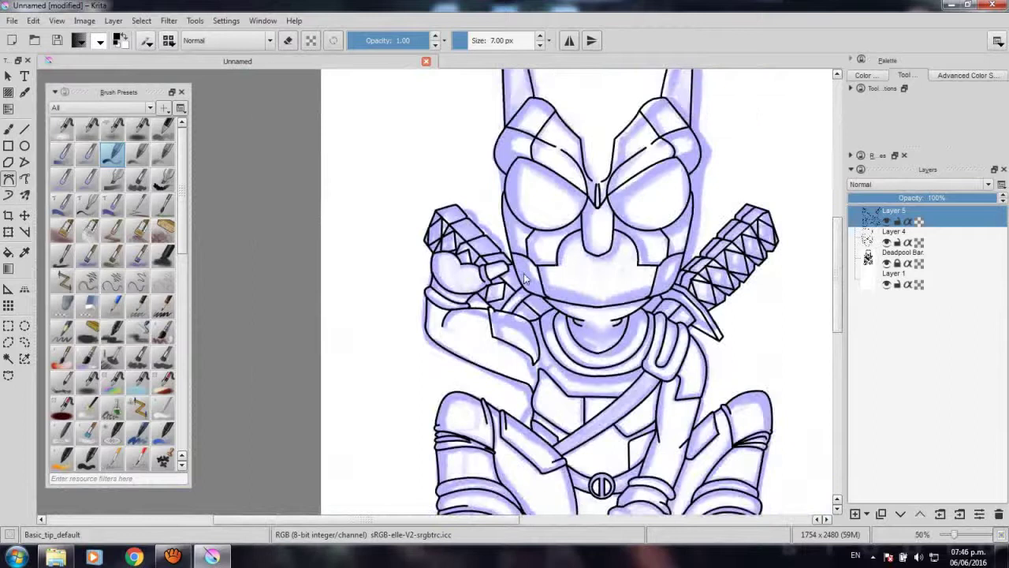
# Trace a three-segment path along the raised katana grip's top edge, down past the fist.
pyautogui.scroll(1, 524, 278)
pyautogui.scroll(3, 488, 264)
pyautogui.scroll(-2, 465, 255)
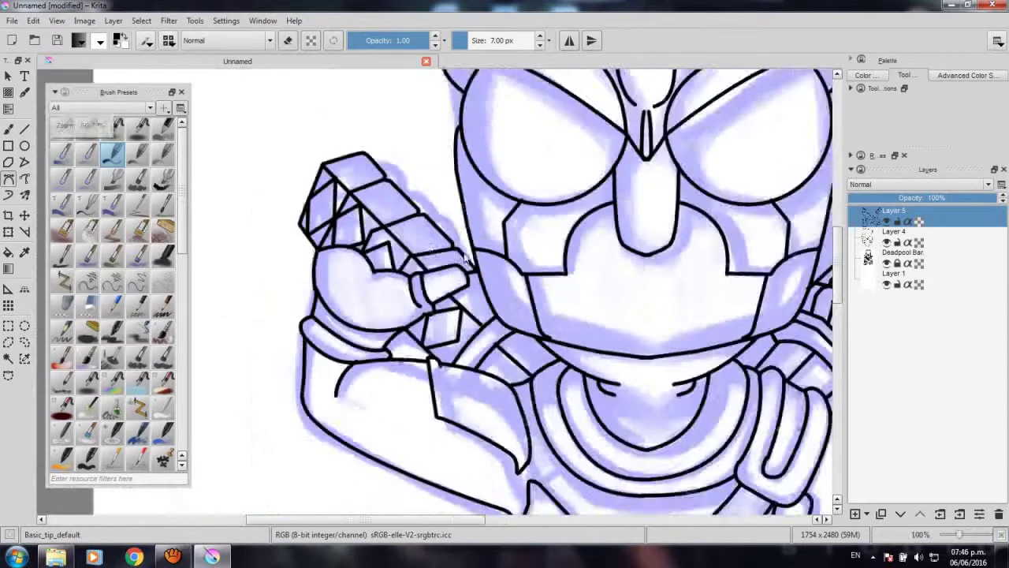
pyautogui.scroll(-2, 465, 256)
pyautogui.scroll(1, 441, 237)
pyautogui.scroll(2, 394, 205)
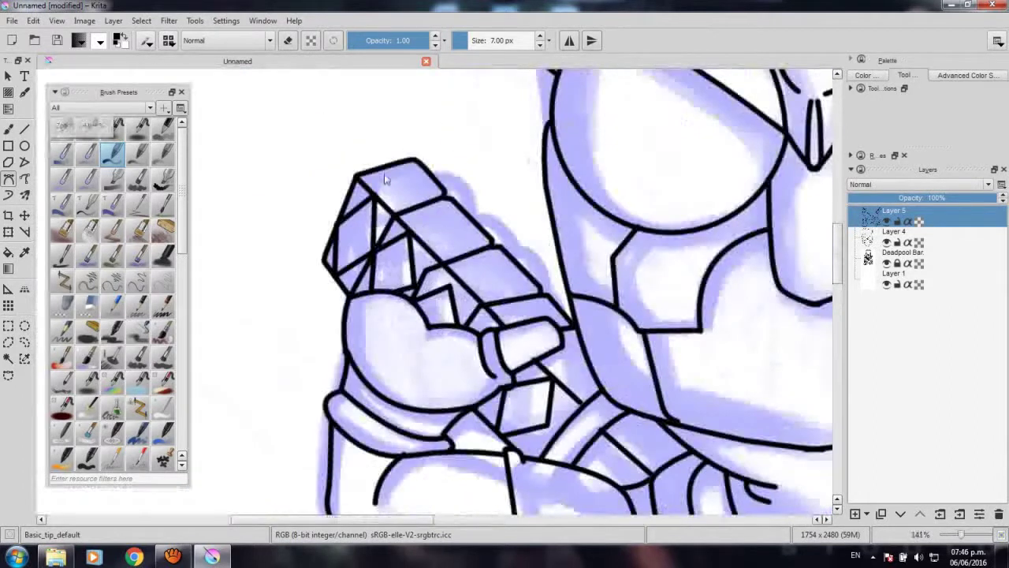
pyautogui.moveTo(382, 164)
pyautogui.mouseDown()
pyautogui.moveTo(400, 171)
pyautogui.moveTo(423, 212)
pyautogui.mouseUp()
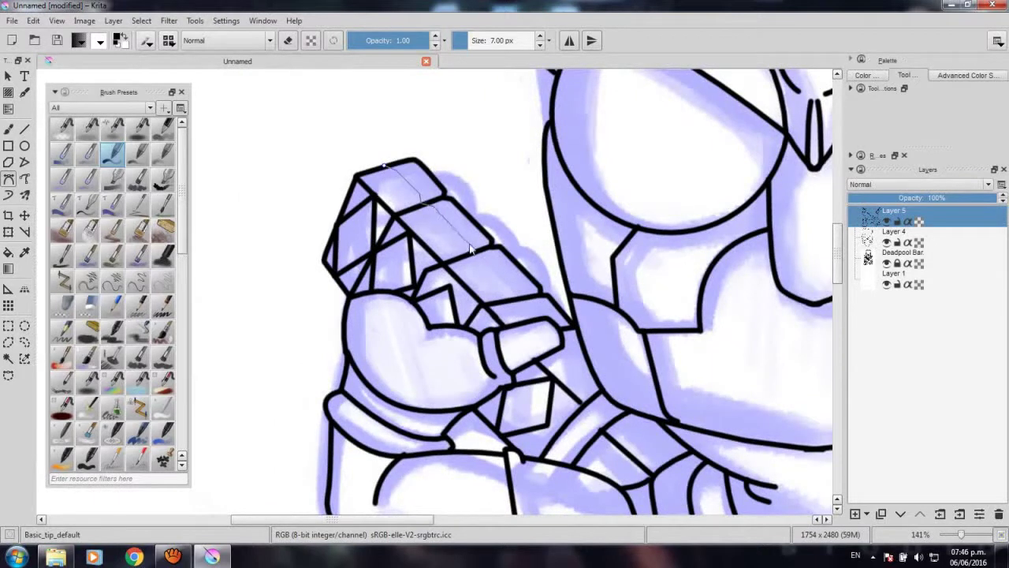
pyautogui.moveTo(451, 225); pyautogui.dragTo(518, 296)
pyautogui.moveTo(528, 301)
pyautogui.mouseDown()
pyautogui.moveTo(542, 320)
pyautogui.moveTo(405, 254)
pyautogui.moveTo(470, 304)
pyautogui.mouseUp()
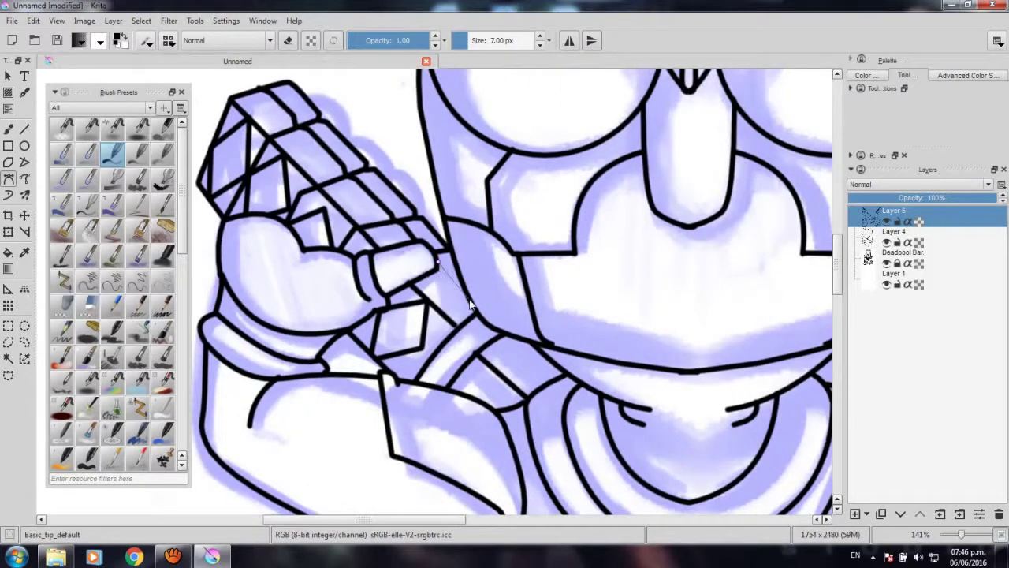
# Ink the notched outline beside the shoulder strap loop.
pyautogui.scroll(-3, 551, 291)
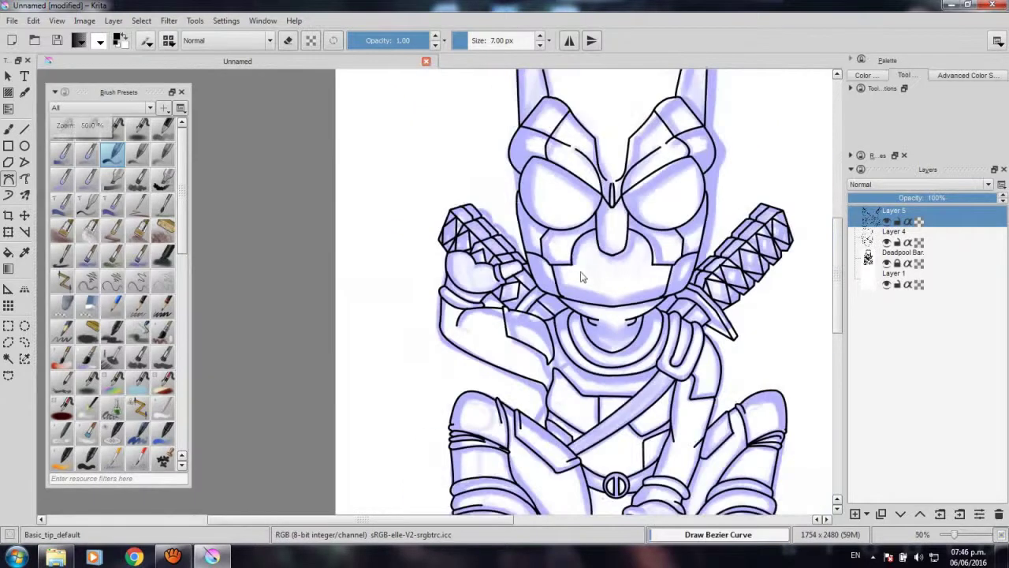
pyautogui.moveTo(578, 275); pyautogui.dragTo(465, 213)
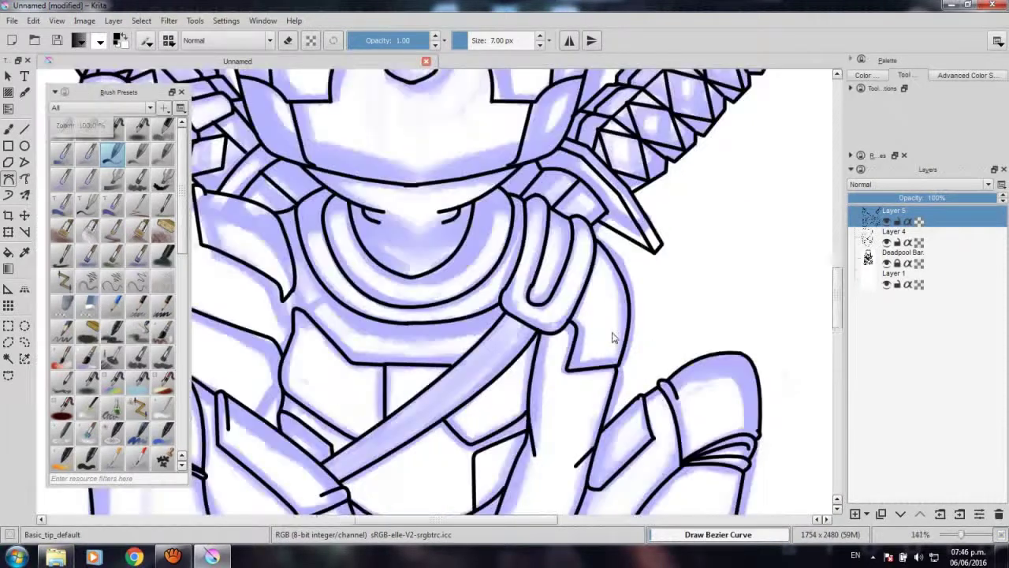
pyautogui.scroll(3, 612, 331)
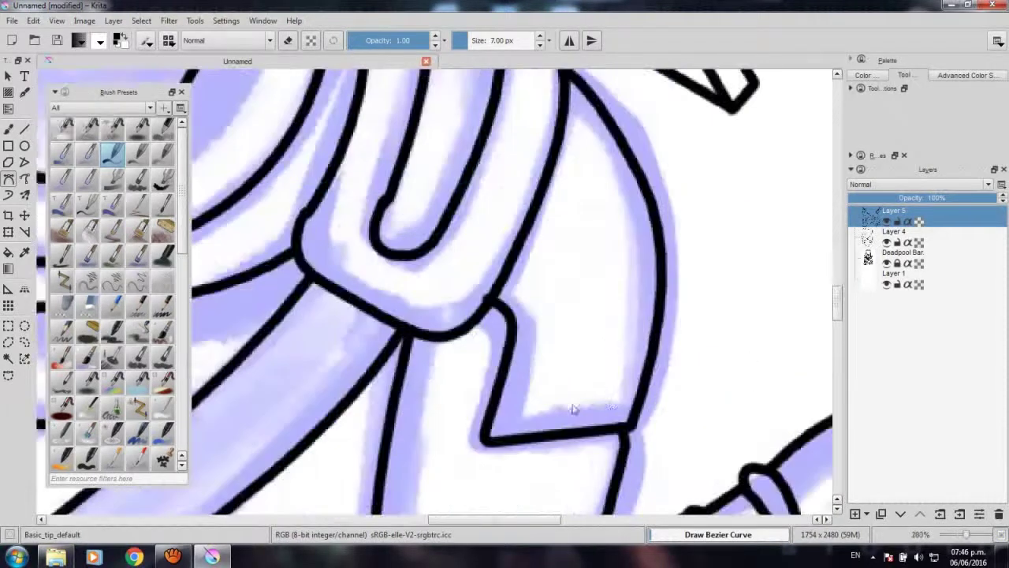
pyautogui.click(520, 410)
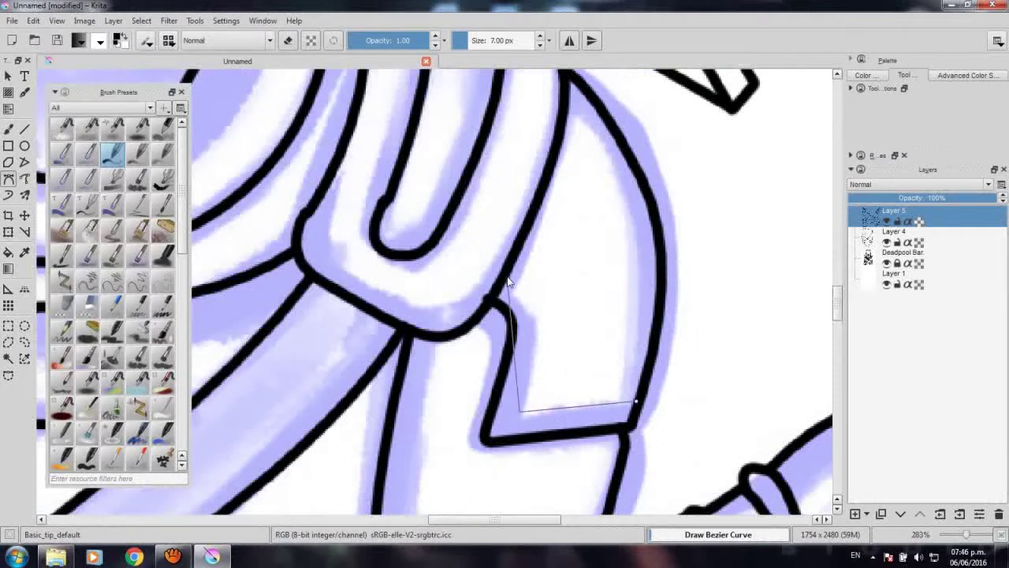
pyautogui.doubleClick(454, 253)
# Add two short crossbars inside the strap loop.
pyautogui.scroll(-2, 529, 256)
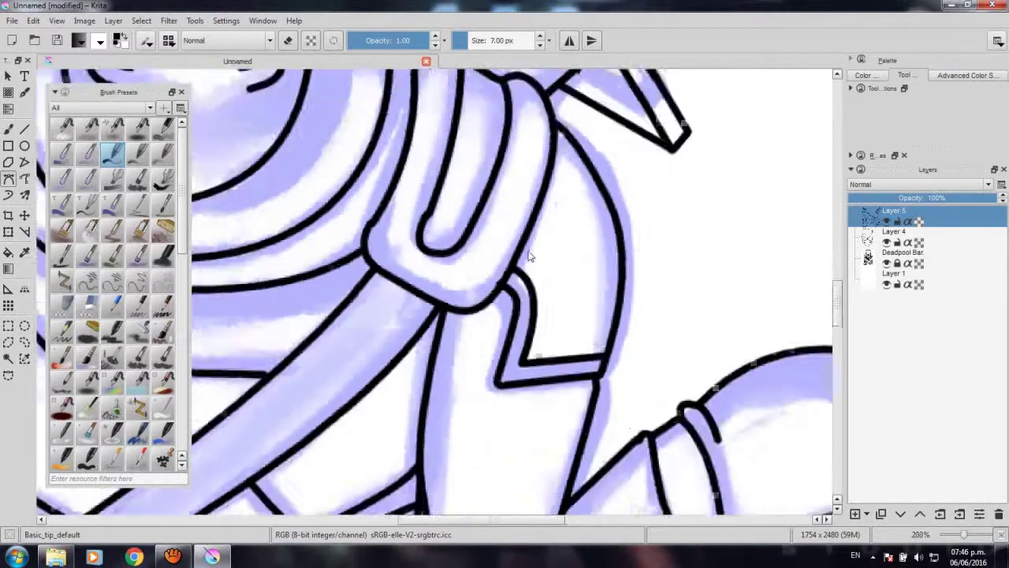
pyautogui.scroll(2, 530, 257)
pyautogui.click(465, 272)
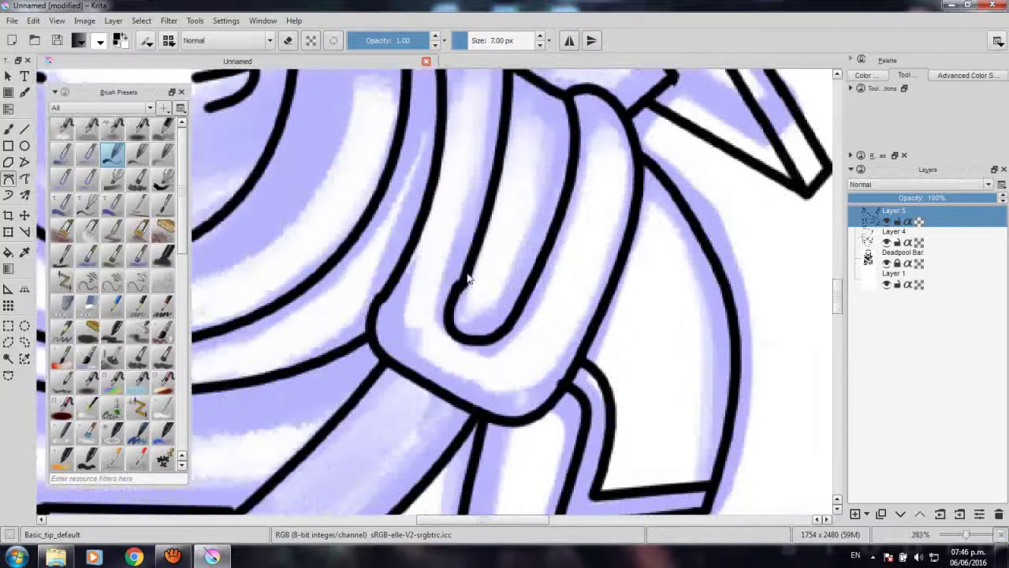
pyautogui.doubleClick(525, 298)
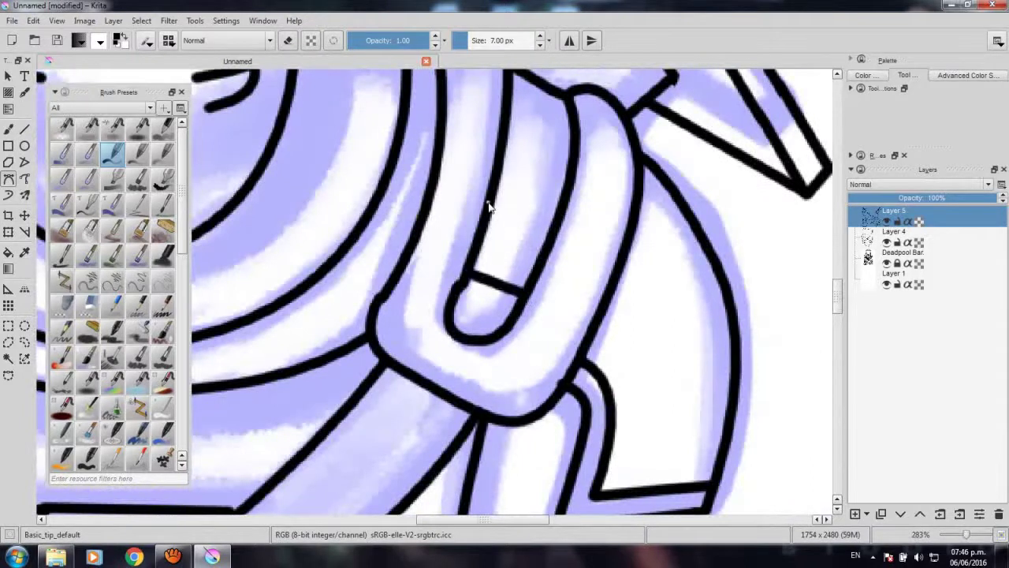
pyautogui.doubleClick(551, 230)
# Ink matching curved left and right cheek lines inside the face opening.
pyautogui.press('1')
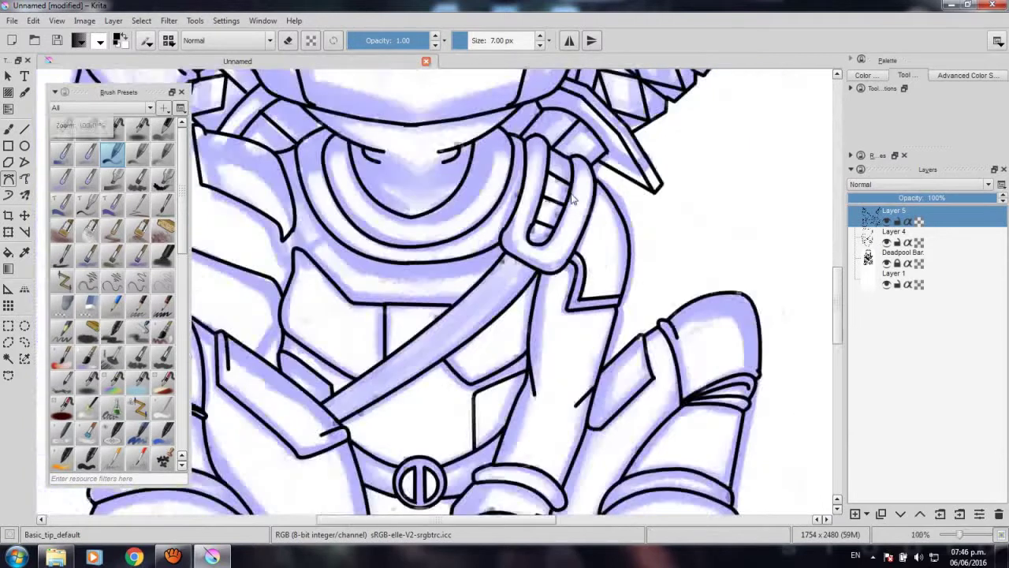
pyautogui.press('2')
pyautogui.scroll(2, 517, 251)
pyautogui.scroll(2, 465, 239)
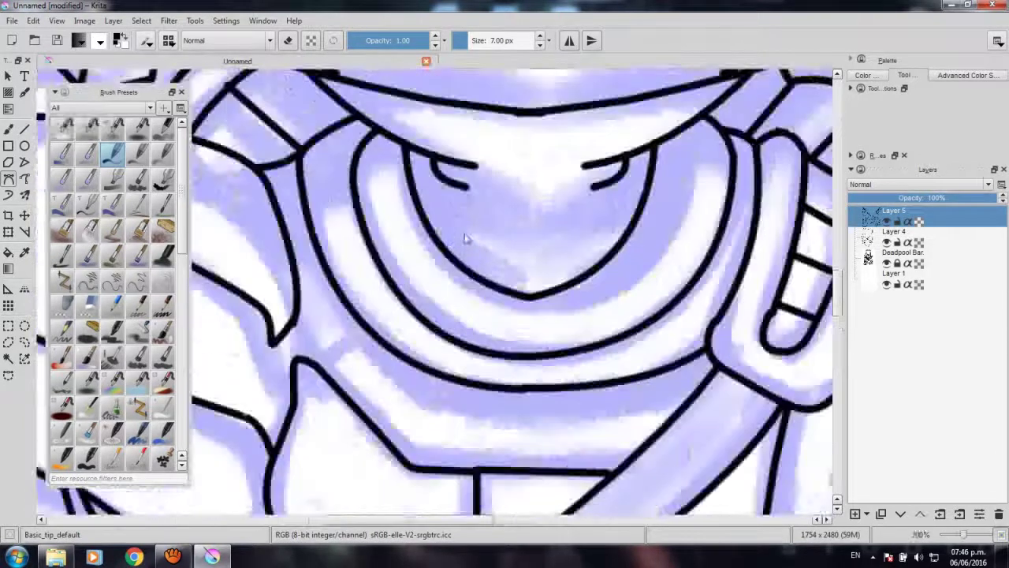
pyautogui.click(386, 277)
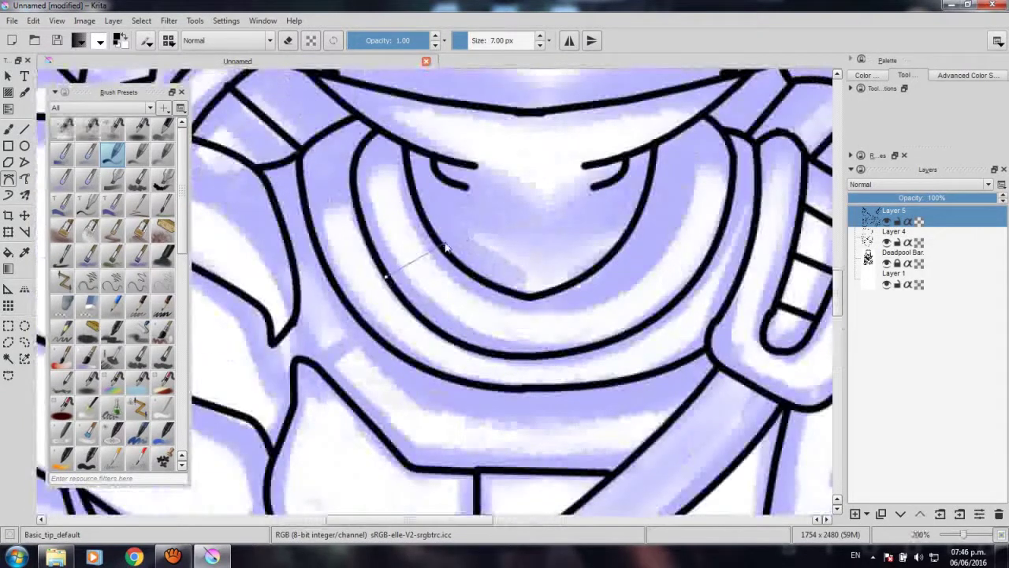
pyautogui.moveTo(453, 246); pyautogui.dragTo(485, 263)
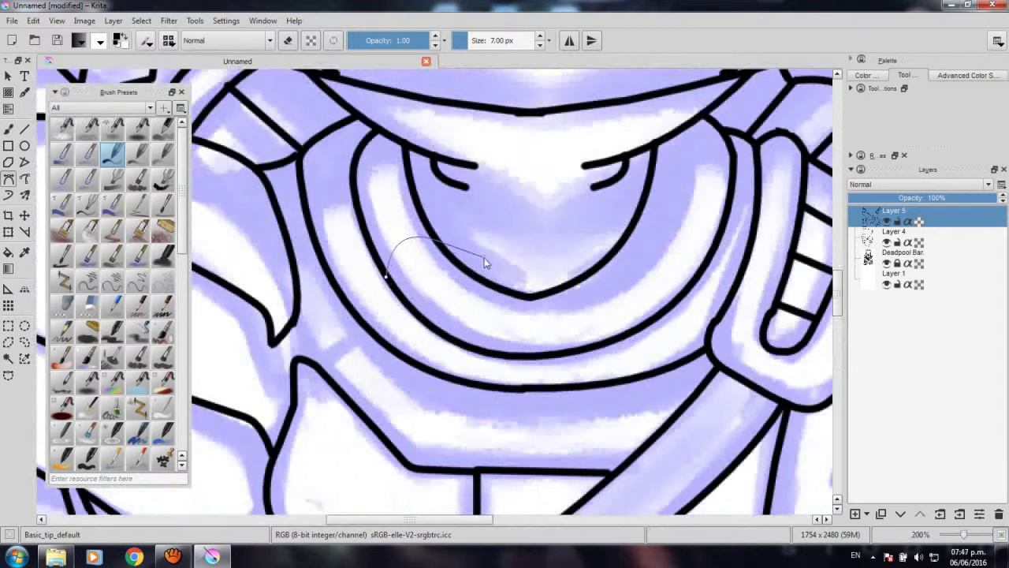
pyautogui.press('Return')
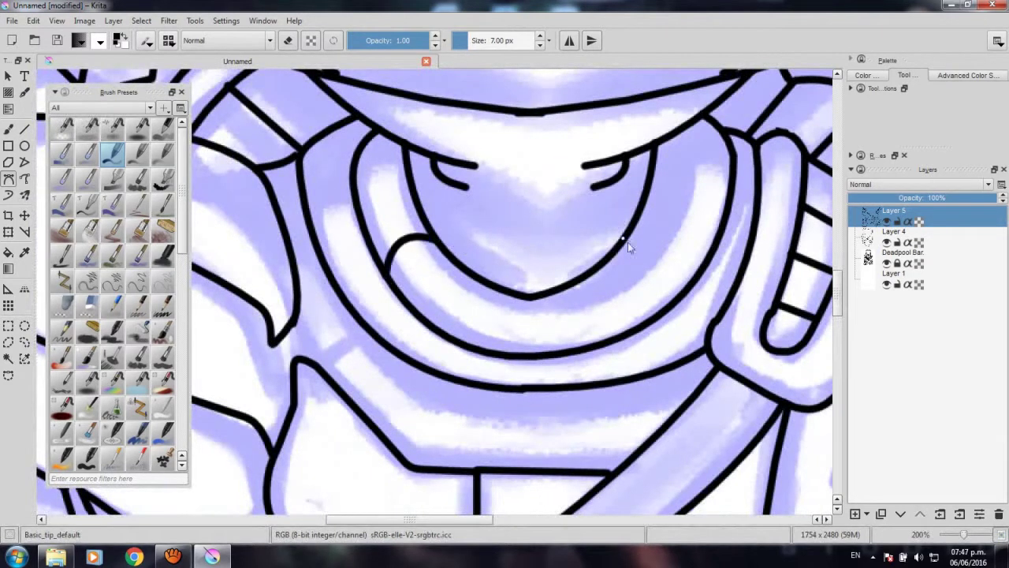
pyautogui.moveTo(688, 286); pyautogui.dragTo(694, 332)
pyautogui.press('Return')
# Add the outer left cheek curve and start a curve on the face's right side.
pyautogui.moveTo(344, 303); pyautogui.dragTo(369, 272)
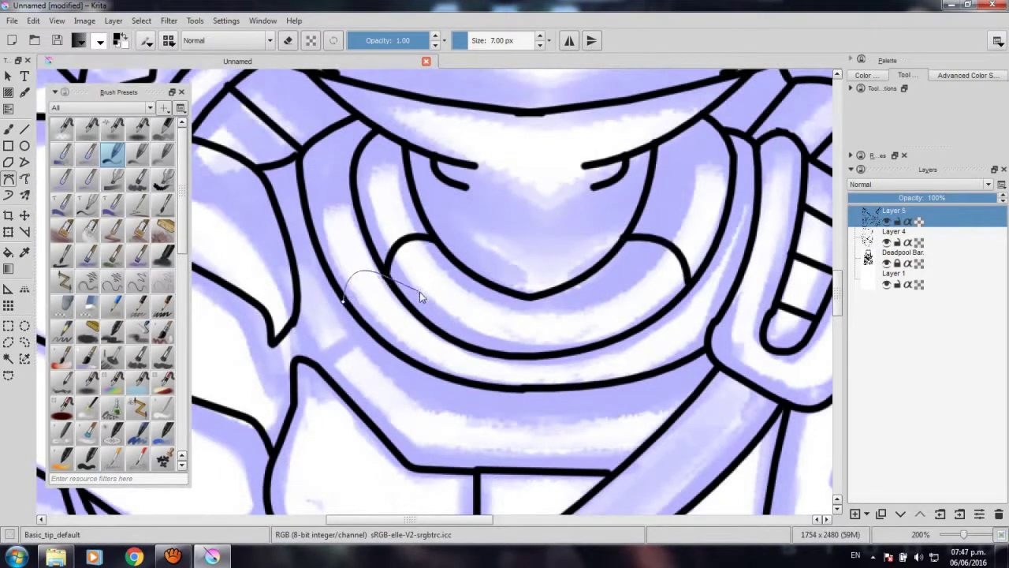
pyautogui.press('Return')
pyautogui.scroll(-2, 435, 302)
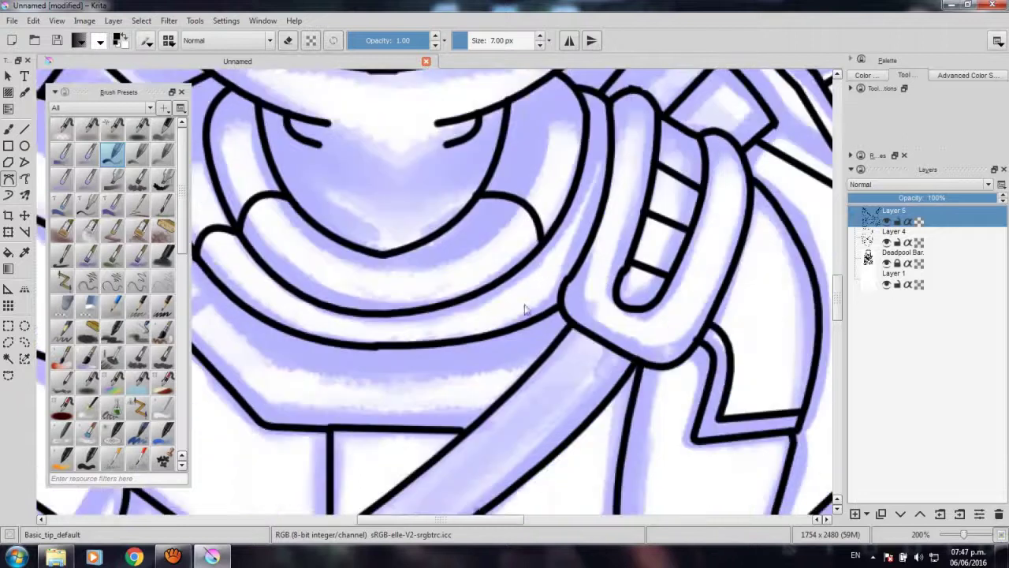
pyautogui.click(543, 241)
pyautogui.scroll(-2, 590, 307)
pyautogui.scroll(-1, 591, 309)
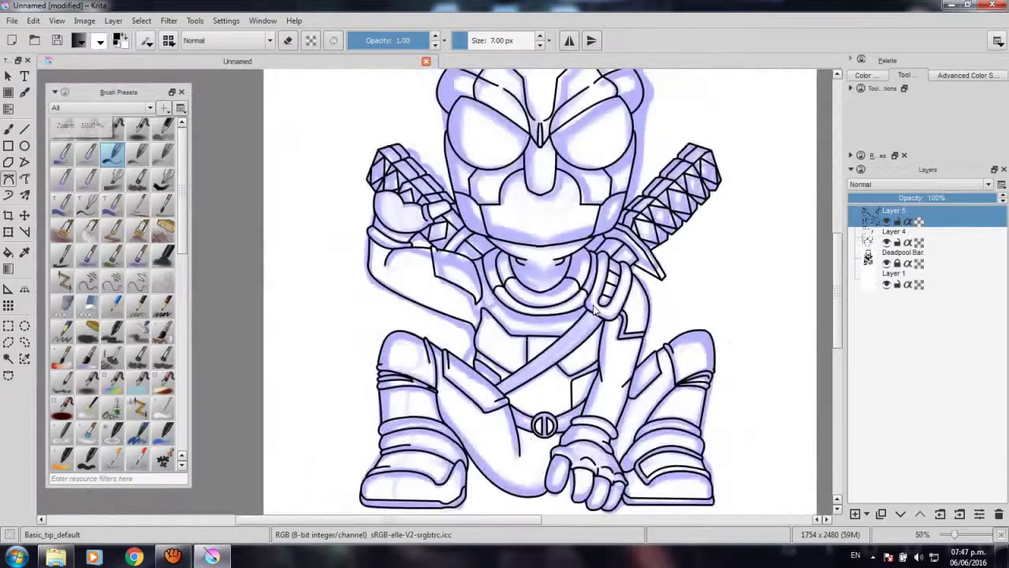
pyautogui.scroll(-2, 595, 310)
pyautogui.moveTo(596, 309); pyautogui.dragTo(506, 338)
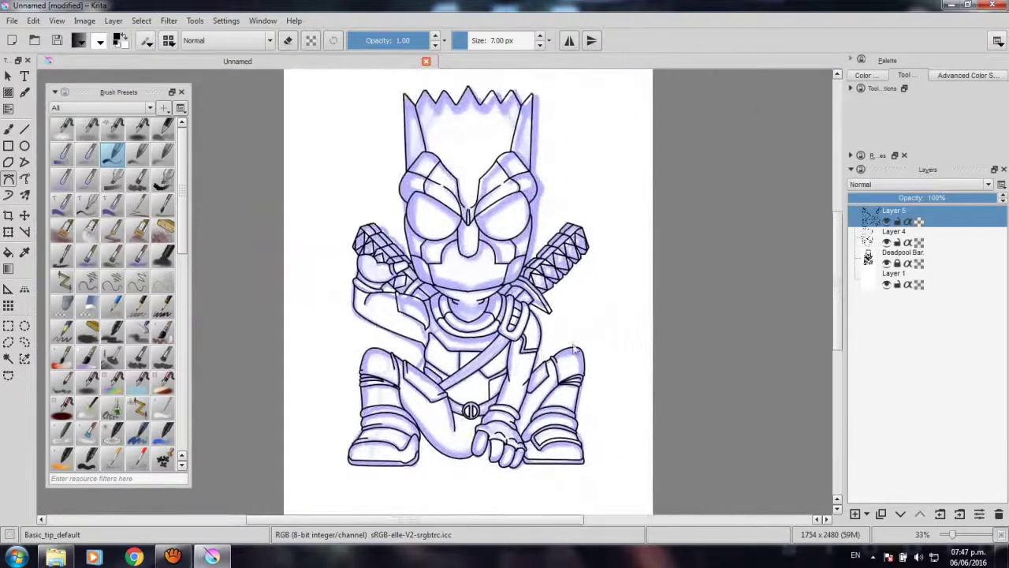
pyautogui.scroll(2, 606, 339)
pyautogui.scroll(1, 504, 331)
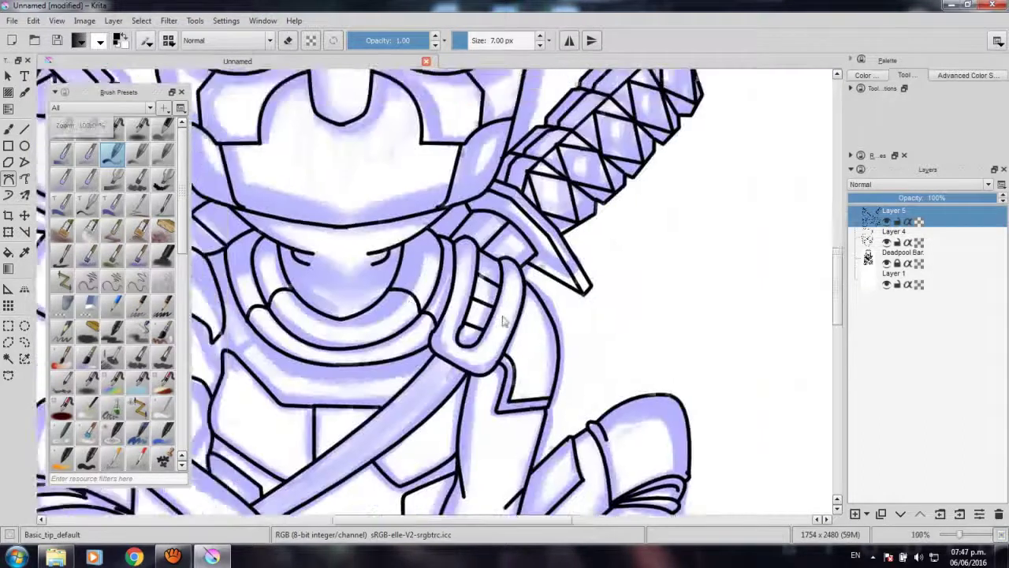
pyautogui.scroll(1, 426, 324)
# Draw the curved chin line linking the two eye marks.
pyautogui.click(401, 302)
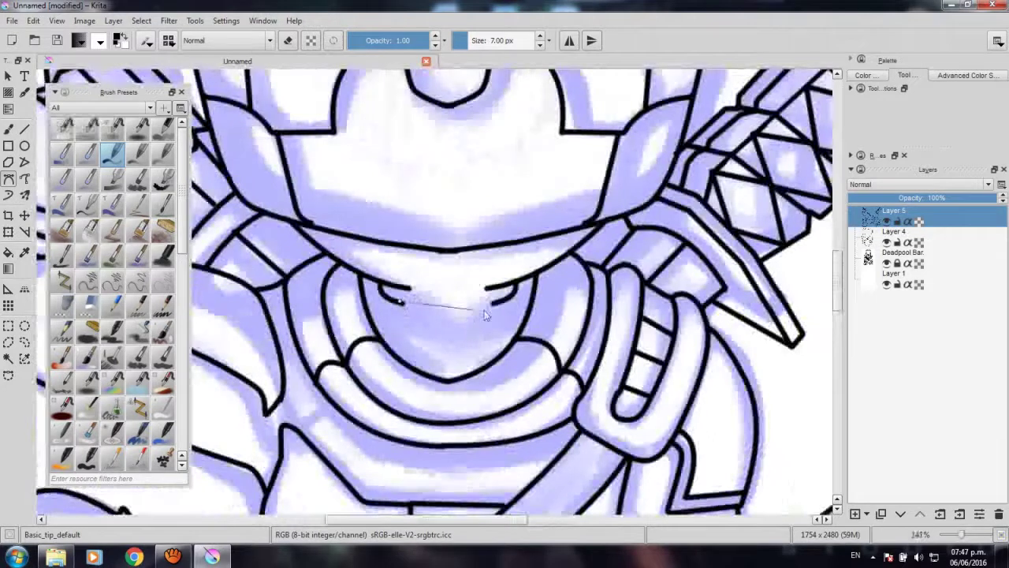
pyautogui.moveTo(495, 303); pyautogui.dragTo(565, 273)
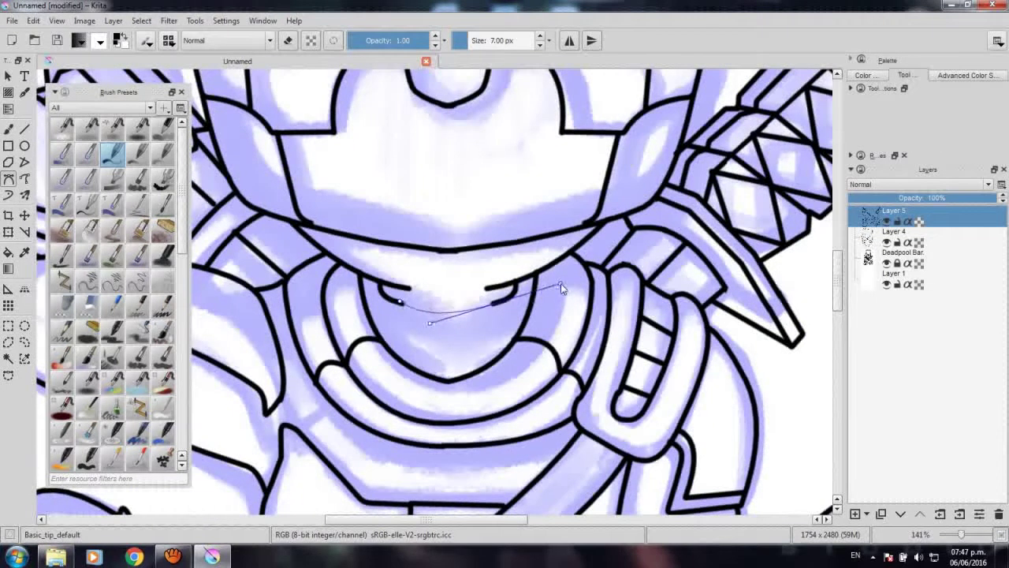
pyautogui.press('Return')
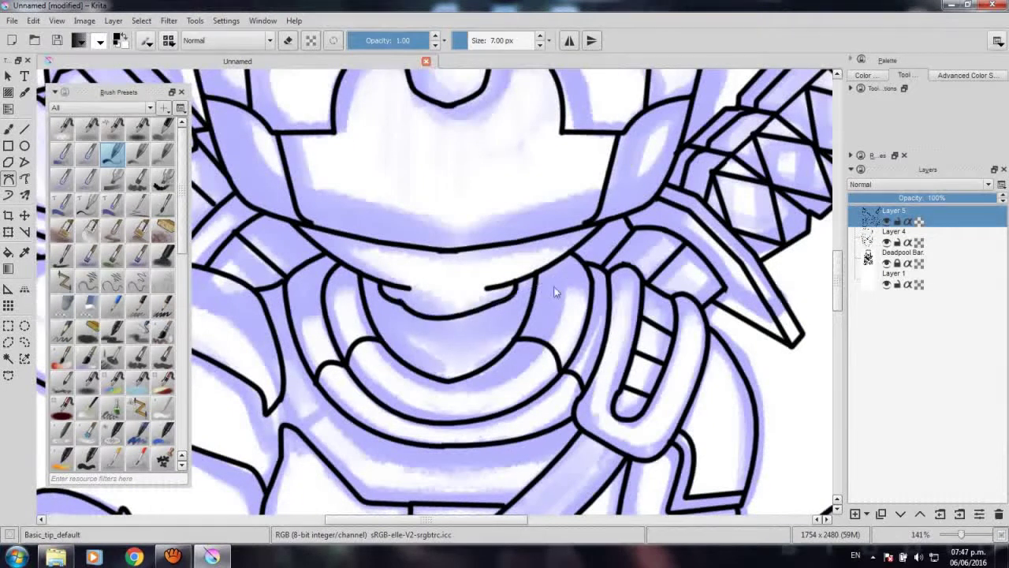
pyautogui.scroll(-2, 457, 361)
pyautogui.scroll(-2, 458, 361)
pyautogui.scroll(-1, 457, 361)
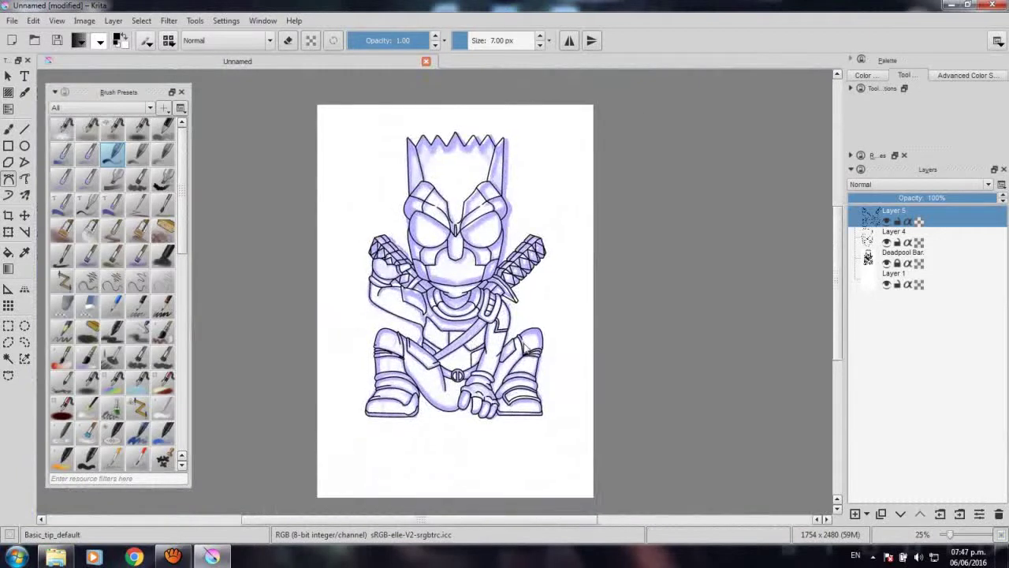
# Extend the chest detail line down to meet the other lines and connect its tip to the arc above.
pyautogui.moveTo(525, 347); pyautogui.dragTo(524, 307)
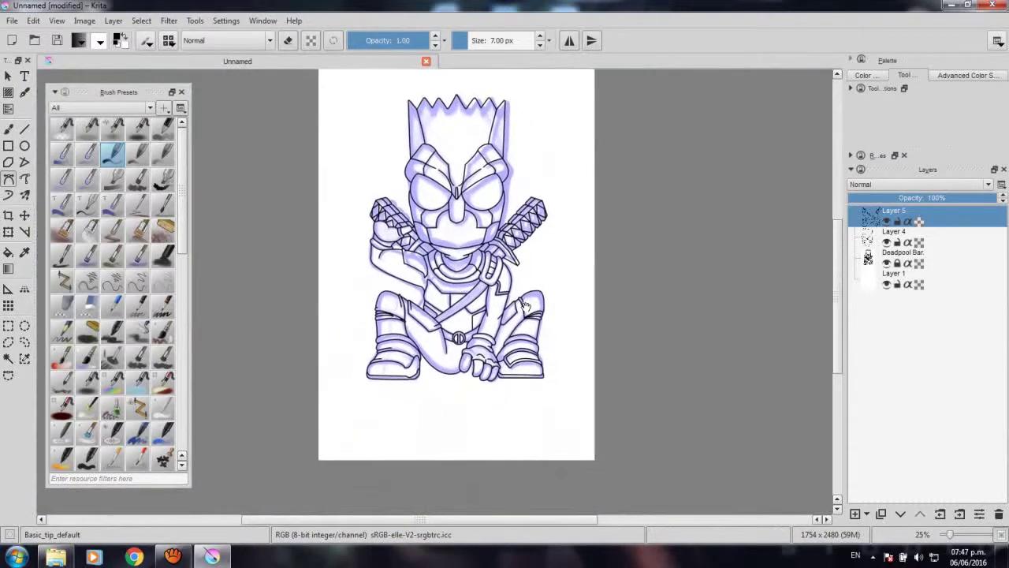
pyautogui.scroll(4, 431, 413)
pyautogui.scroll(3, 410, 402)
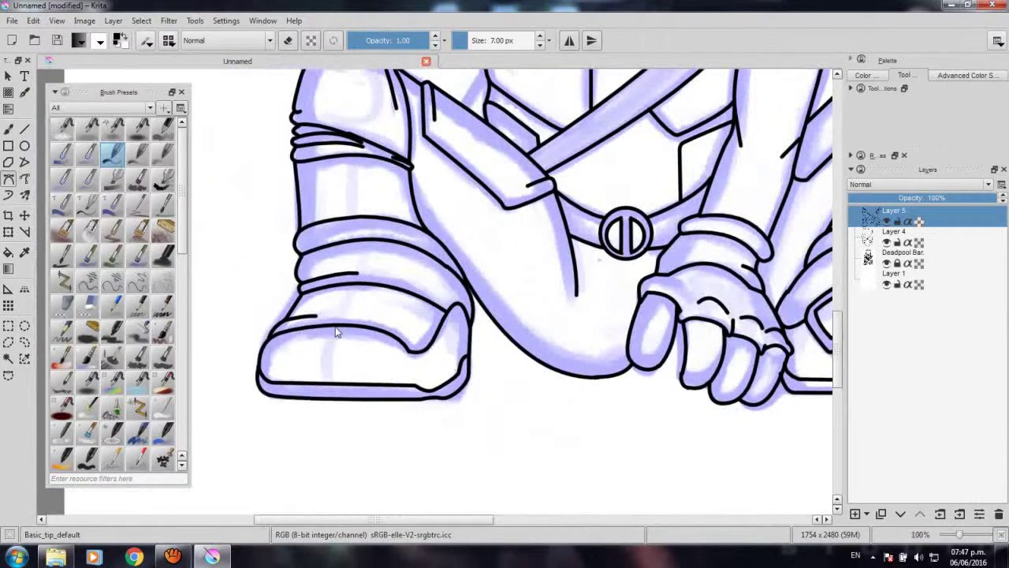
pyautogui.scroll(-1, 336, 331)
pyautogui.moveTo(454, 373); pyautogui.dragTo(439, 417)
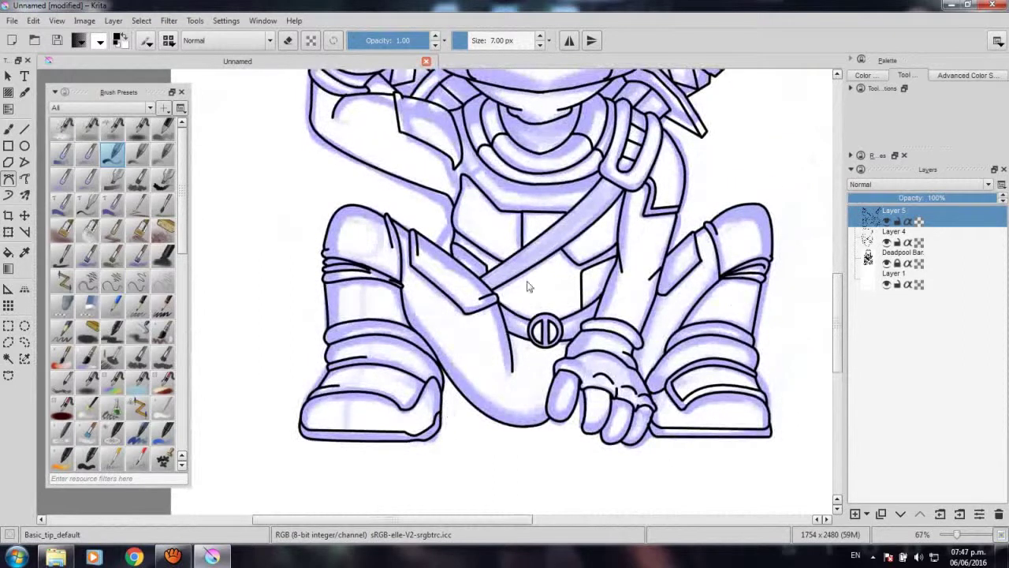
pyautogui.scroll(-2, 540, 276)
pyautogui.scroll(2, 464, 268)
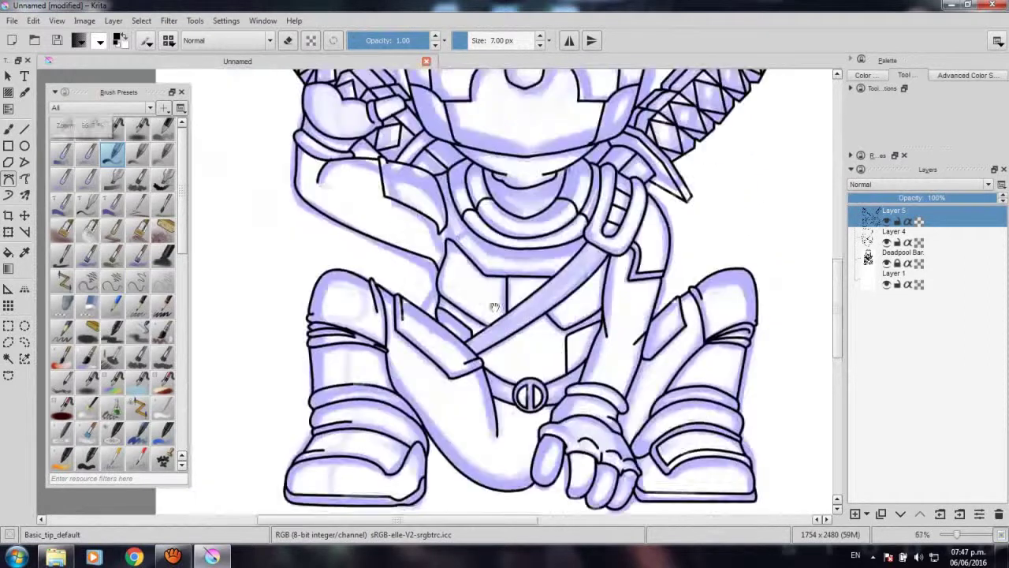
pyautogui.scroll(2, 464, 269)
pyautogui.scroll(2, 449, 266)
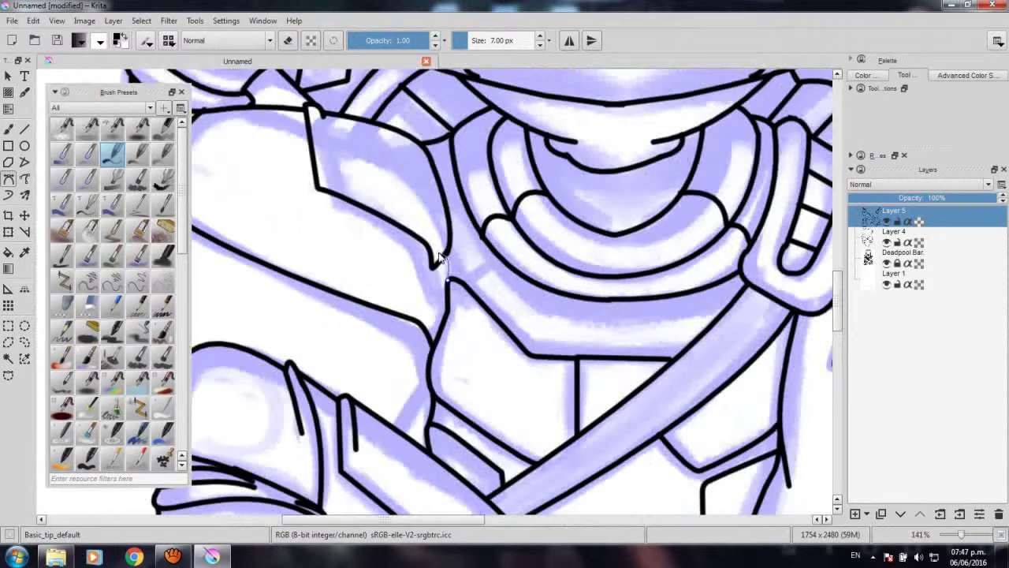
pyautogui.moveTo(440, 258); pyautogui.dragTo(467, 285)
pyautogui.moveTo(464, 283); pyautogui.dragTo(506, 255)
# Ink a second line along the diagonal strap, ending near the shoulder loop.
pyautogui.moveTo(716, 382); pyautogui.dragTo(600, 260)
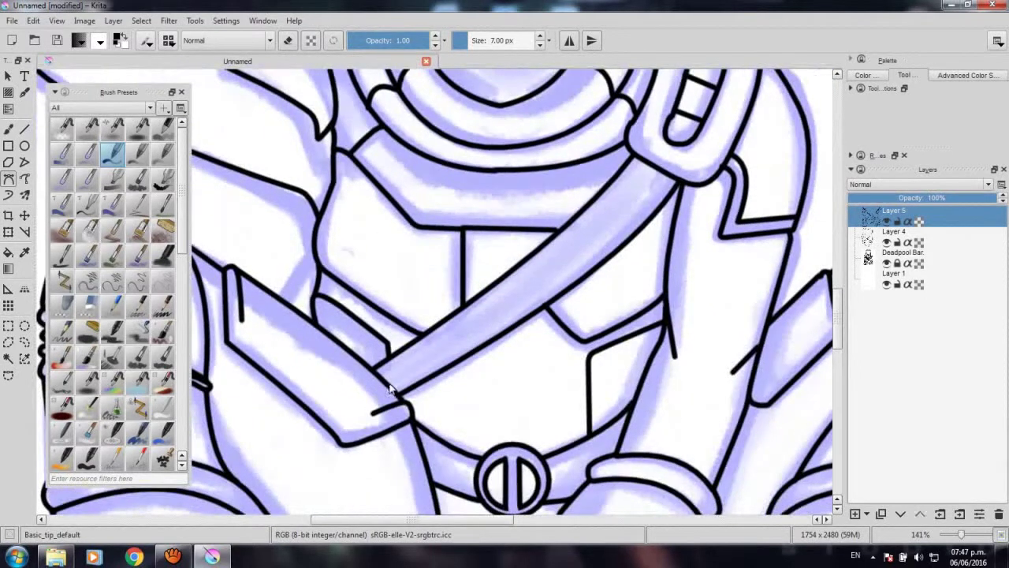
pyautogui.click(387, 382)
pyautogui.click(628, 236)
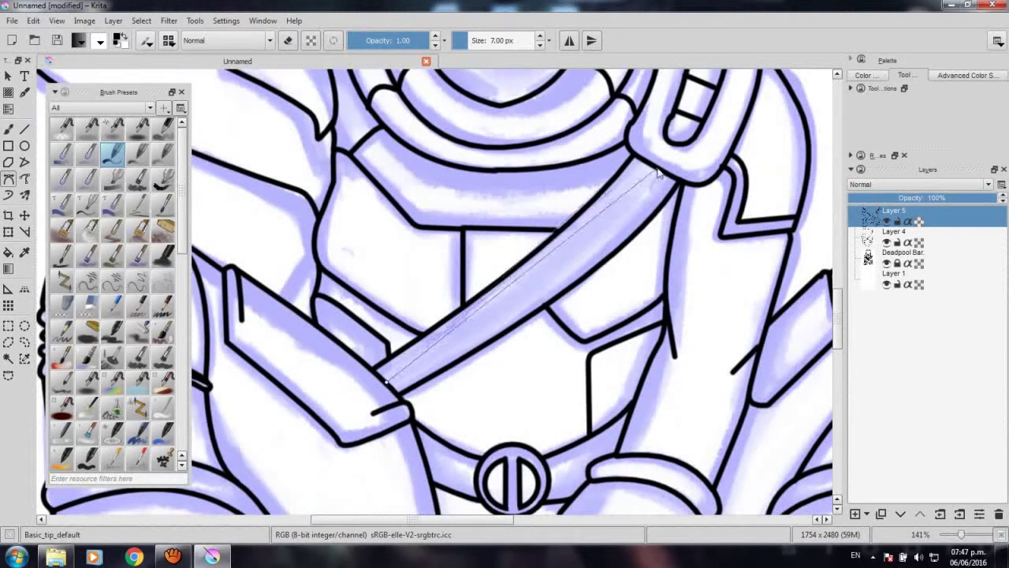
pyautogui.doubleClick(686, 100)
# Ink two crease curves on the left boot, one at the toe and one above it.
pyautogui.moveTo(647, 332); pyautogui.dragTo(563, 314)
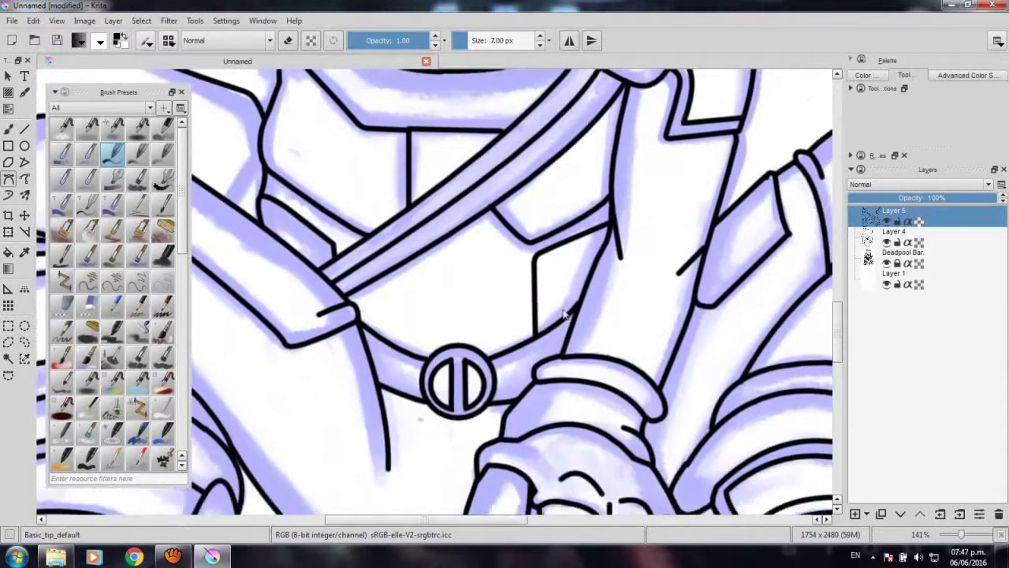
pyautogui.scroll(-3, 550, 273)
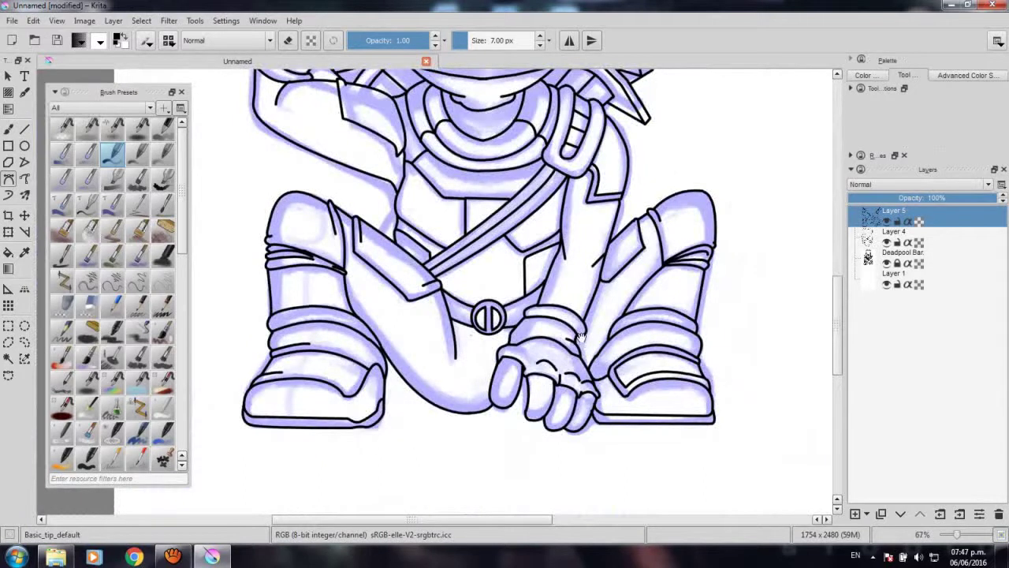
pyautogui.scroll(5, 579, 337)
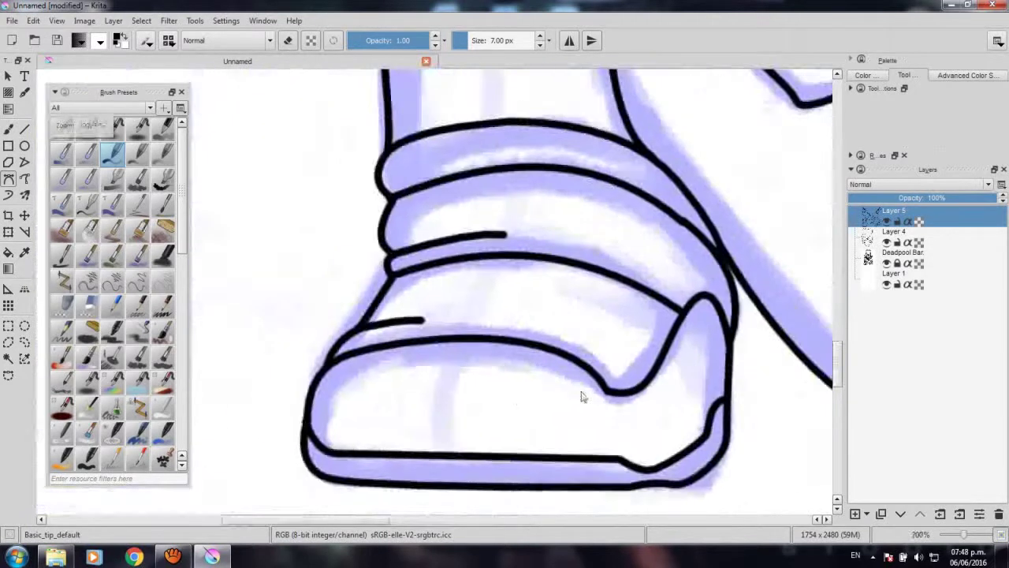
pyautogui.click(447, 455)
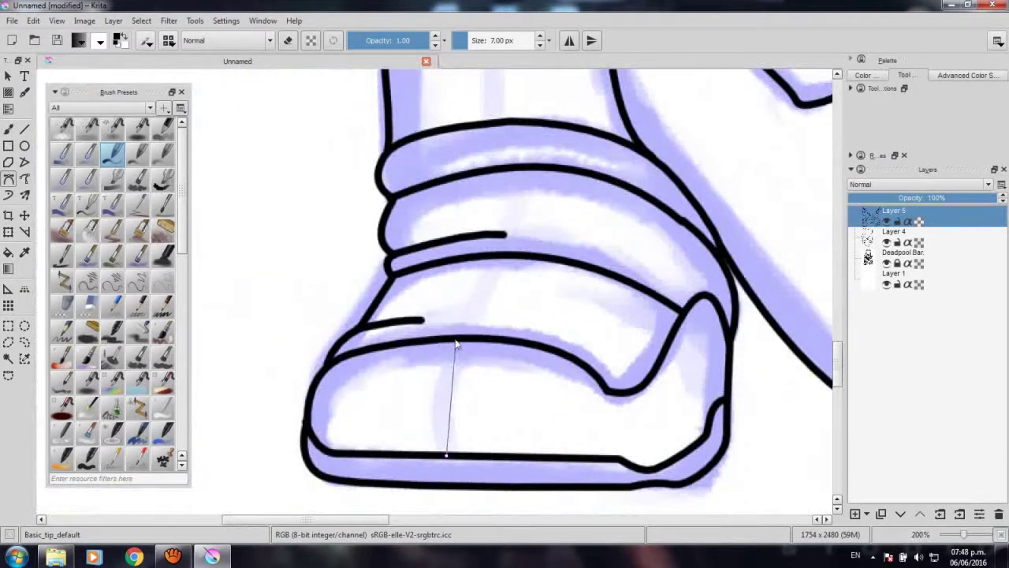
pyautogui.moveTo(453, 339); pyautogui.dragTo(498, 295)
pyautogui.press('Return')
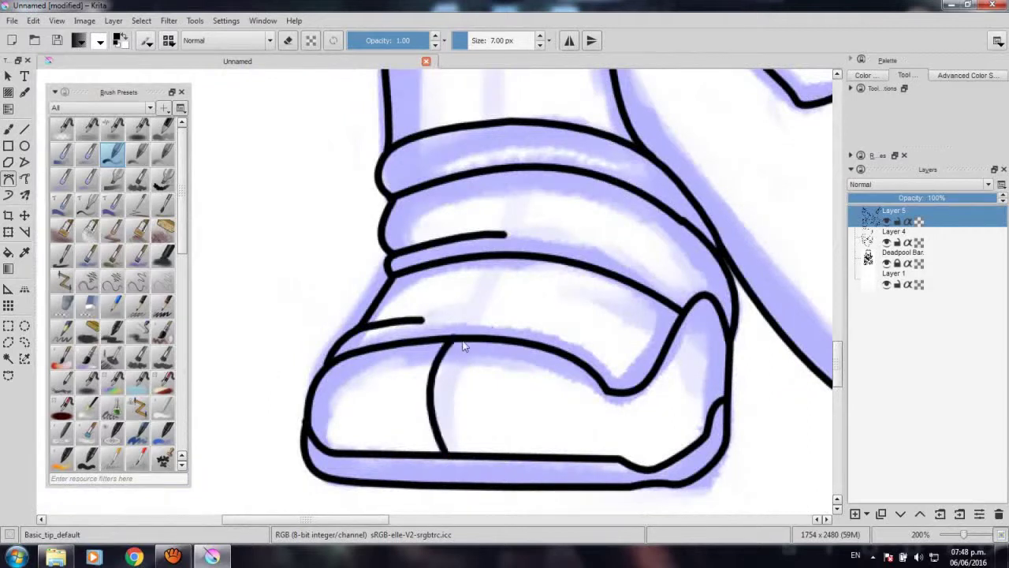
pyautogui.click(463, 315)
pyautogui.moveTo(487, 291); pyautogui.dragTo(487, 244)
pyautogui.press('Return')
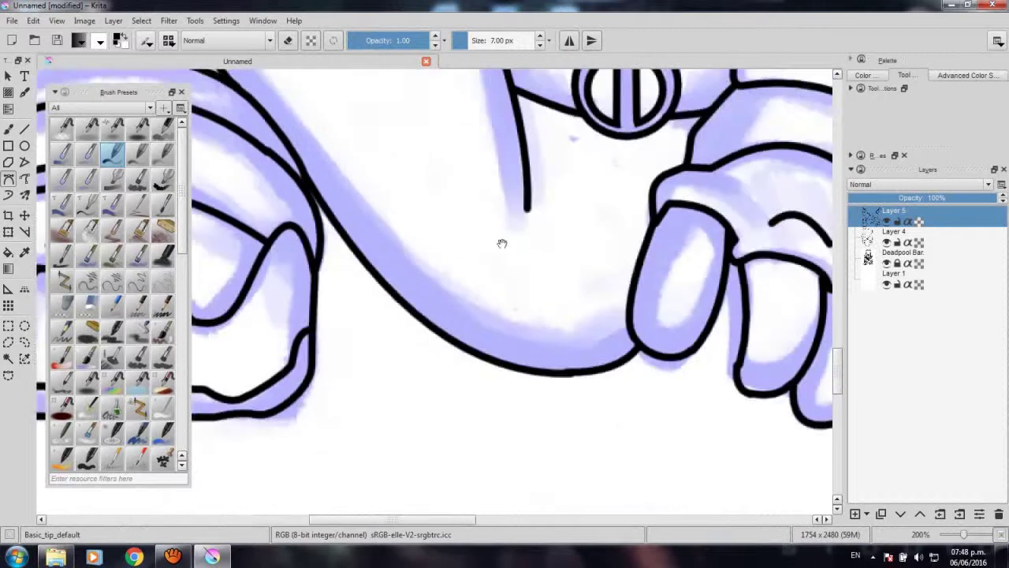
# Ink a crease and a front-edge curve on the right boot, then zoom out to the whole figure.
pyautogui.hscroll(10, 500, 241)
pyautogui.hscroll(5, 709, 266)
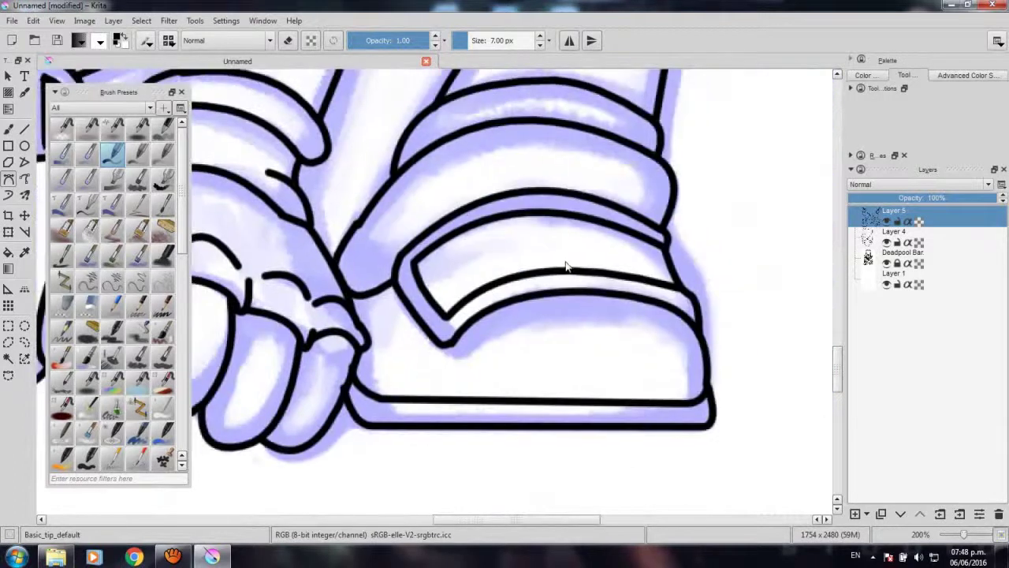
pyautogui.moveTo(562, 261); pyautogui.dragTo(551, 228)
pyautogui.press('Return')
pyautogui.click(576, 293)
pyautogui.moveTo(594, 403); pyautogui.dragTo(572, 448)
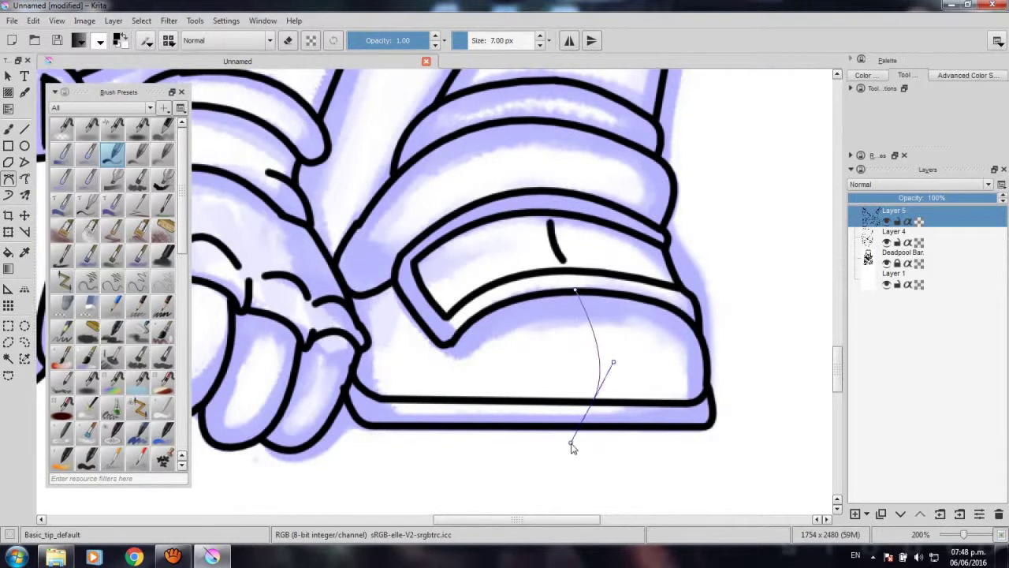
pyautogui.press('Return')
pyautogui.scroll(-5, 457, 349)
pyautogui.moveTo(401, 225)
pyautogui.mouseDown()
pyautogui.moveTo(631, 359)
pyautogui.moveTo(590, 397)
pyautogui.mouseUp()
pyautogui.scroll(-1, 630, 359)
# Start curves on the torso and near the right knee, cancelling the unfinished torso curve.
pyautogui.scroll(3, 451, 330)
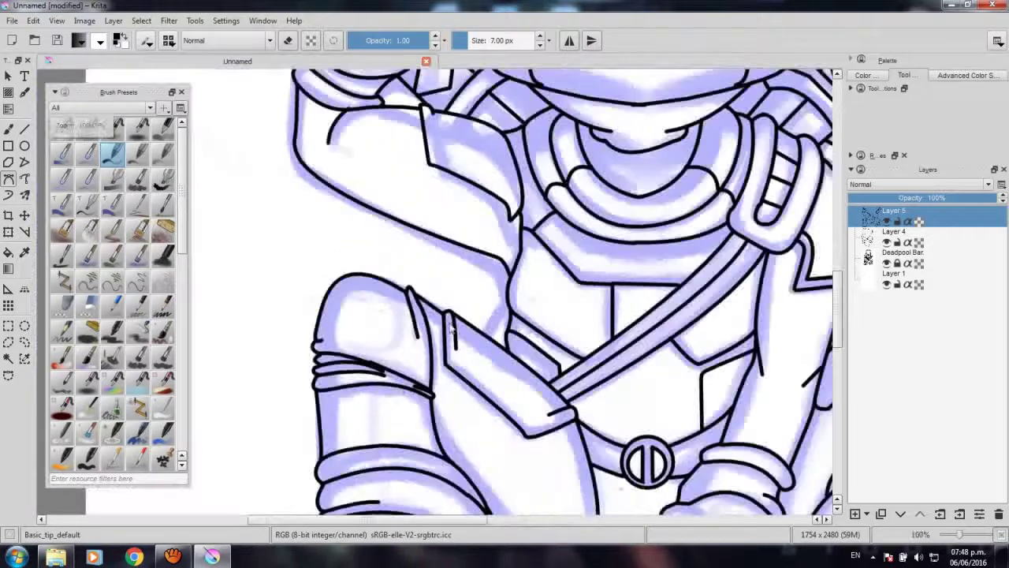
pyautogui.click(484, 336)
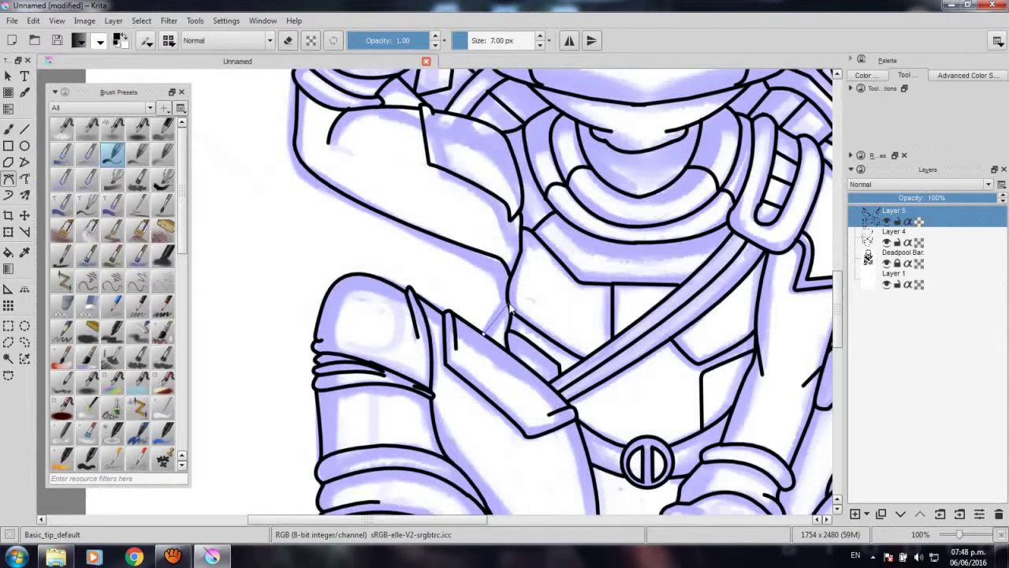
pyautogui.scroll(-3, 509, 307)
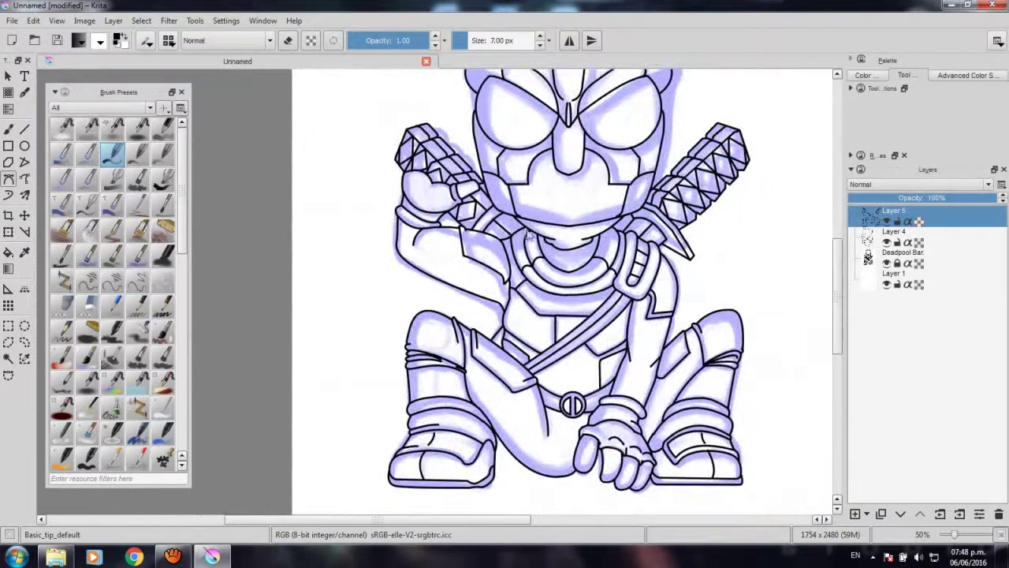
pyautogui.click(527, 231)
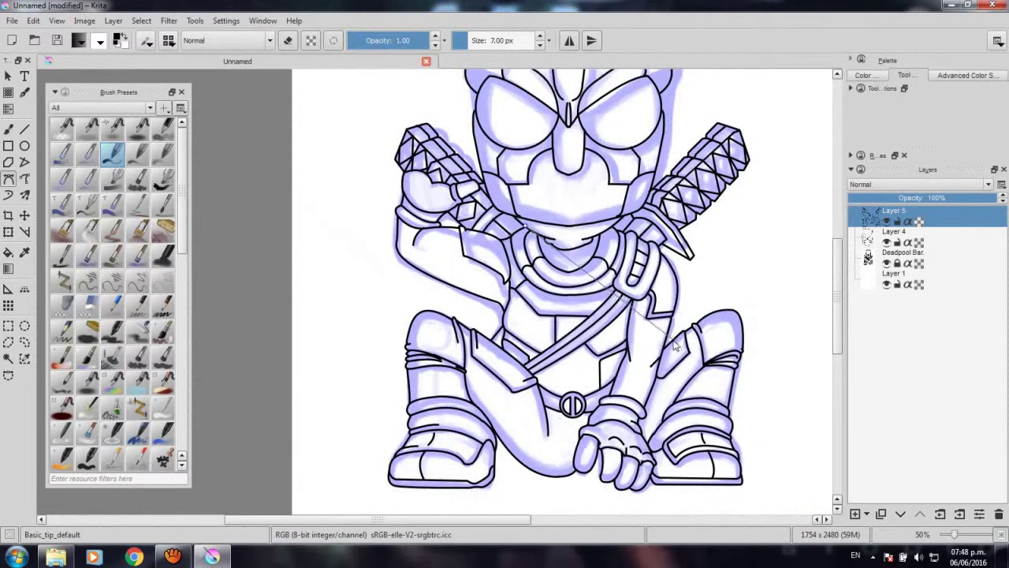
pyautogui.press('Escape')
pyautogui.keyDown('ctrl'); pyautogui.scroll(3, 670, 335); pyautogui.keyUp('ctrl')
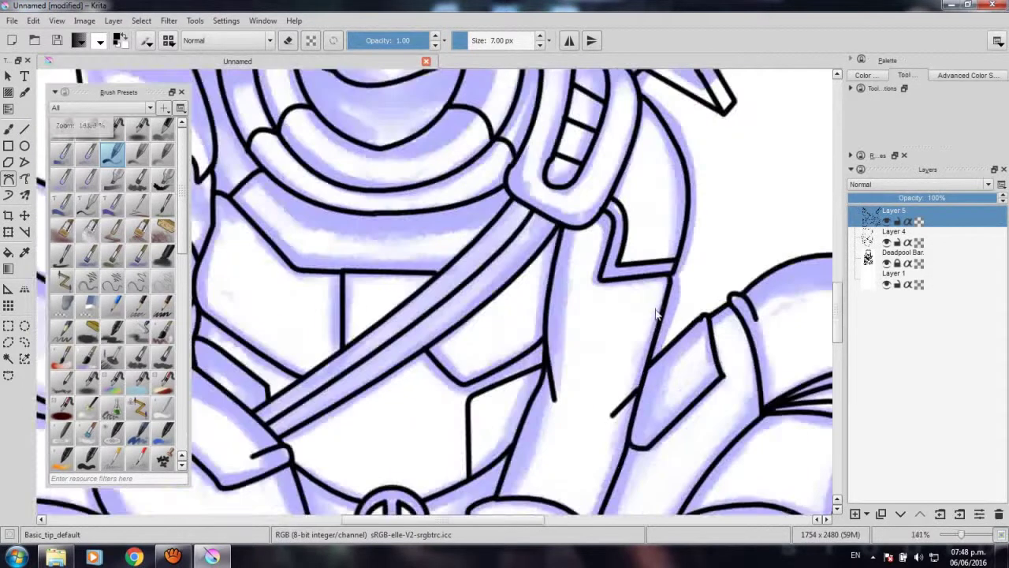
pyautogui.click(661, 314)
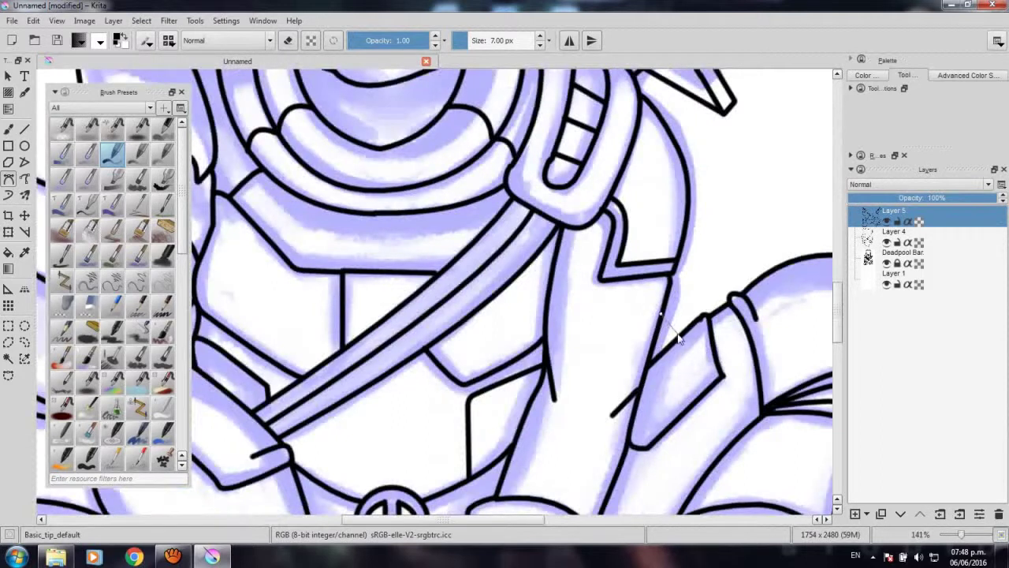
pyautogui.keyDown('ctrl'); pyautogui.scroll(-1, 678, 338); pyautogui.keyUp('ctrl')
pyautogui.keyDown('ctrl'); pyautogui.scroll(-1, 670, 337); pyautogui.keyUp('ctrl')
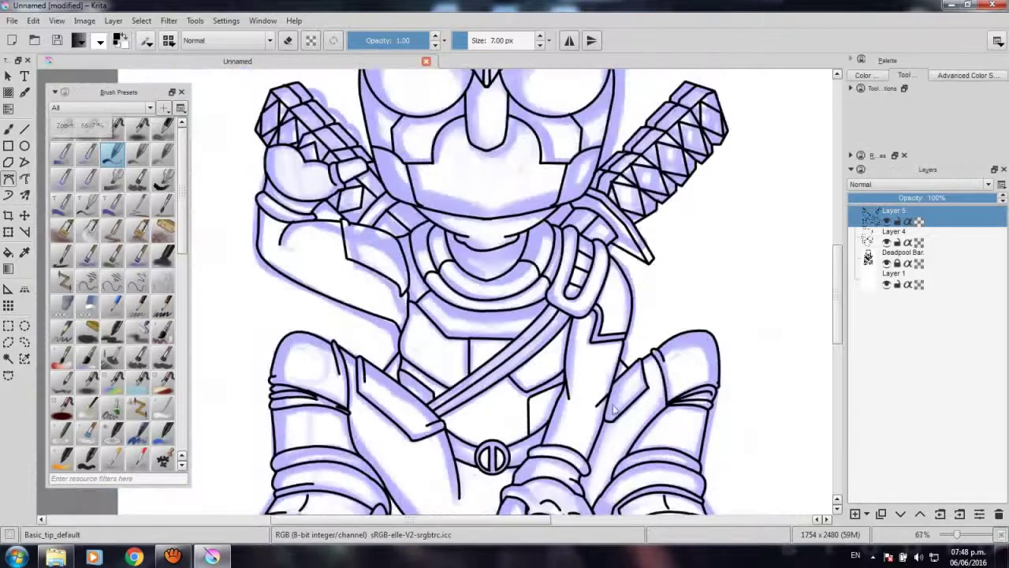
pyautogui.keyDown('ctrl'); pyautogui.scroll(1, 655, 338); pyautogui.keyUp('ctrl')
pyautogui.keyDown('ctrl'); pyautogui.scroll(1, 637, 337); pyautogui.keyUp('ctrl')
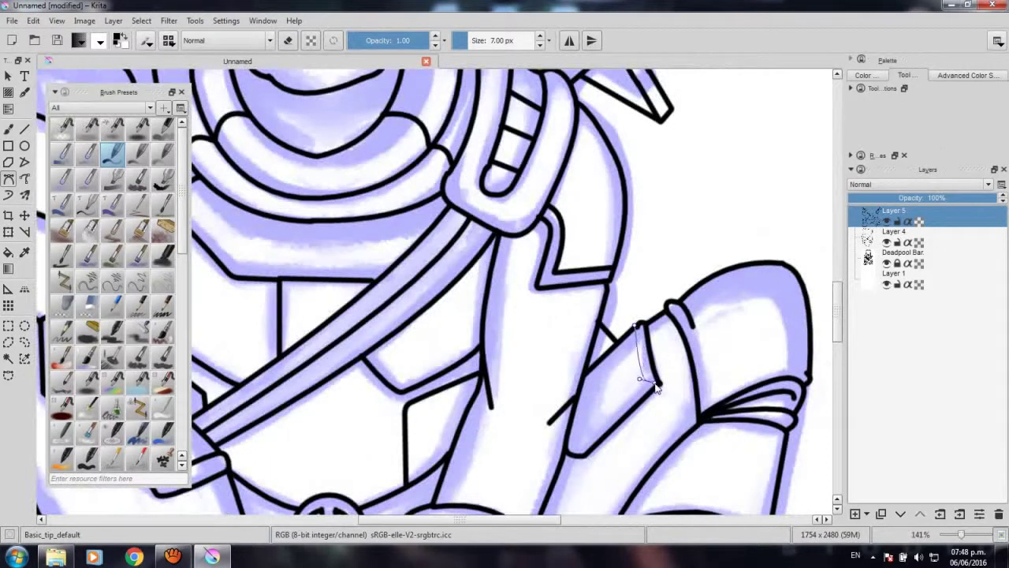
pyautogui.keyDown('ctrl'); pyautogui.scroll(3, 650, 385); pyautogui.keyUp('ctrl')
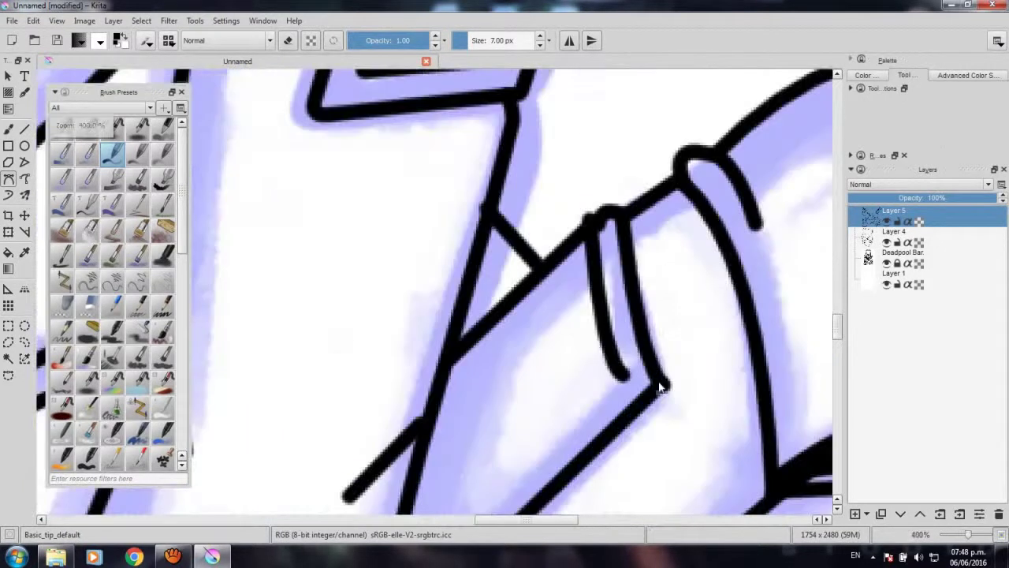
# Ink a curve along the sleeve edge and recentre the view on the whole drawing.
pyautogui.click(596, 224)
pyautogui.moveTo(599, 359); pyautogui.dragTo(660, 398)
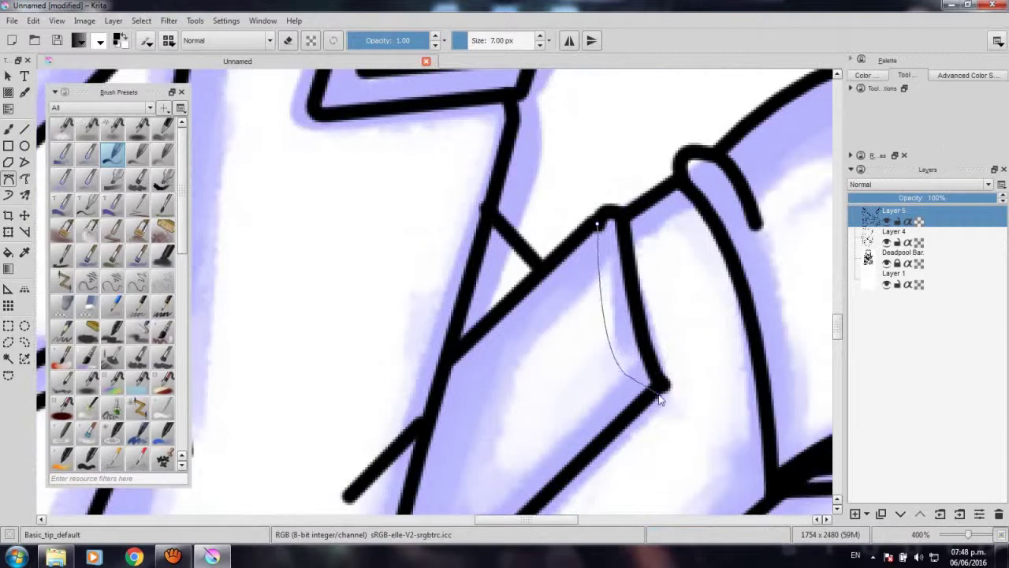
pyautogui.press('Return')
pyautogui.keyDown('ctrl'); pyautogui.scroll(-3, 496, 350); pyautogui.keyUp('ctrl')
pyautogui.keyDown('ctrl'); pyautogui.scroll(-3, 496, 350); pyautogui.keyUp('ctrl')
pyautogui.keyDown('ctrl'); pyautogui.scroll(-2, 501, 359); pyautogui.keyUp('ctrl')
pyautogui.moveTo(502, 358); pyautogui.dragTo(561, 384)
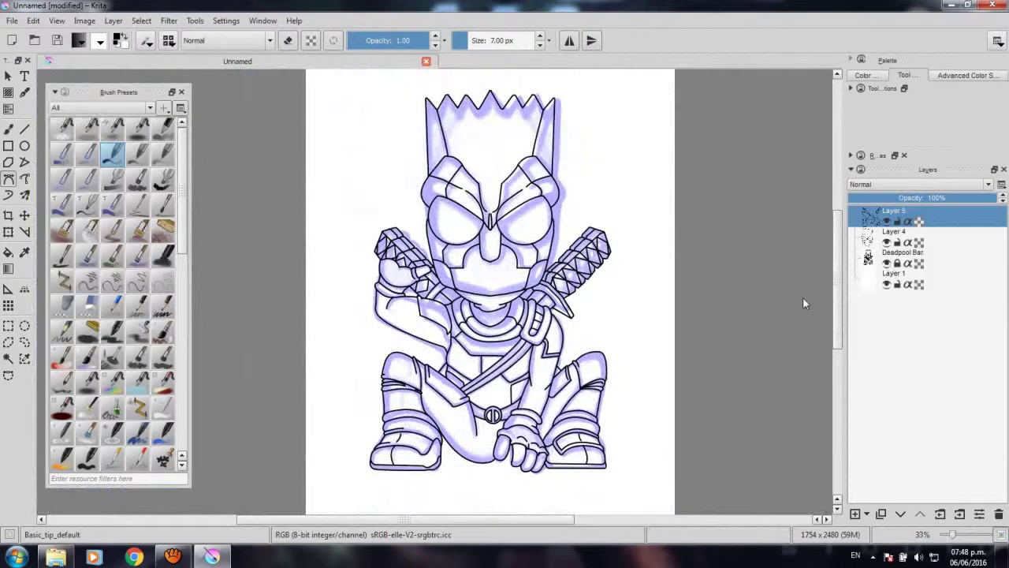
pyautogui.click(886, 263)
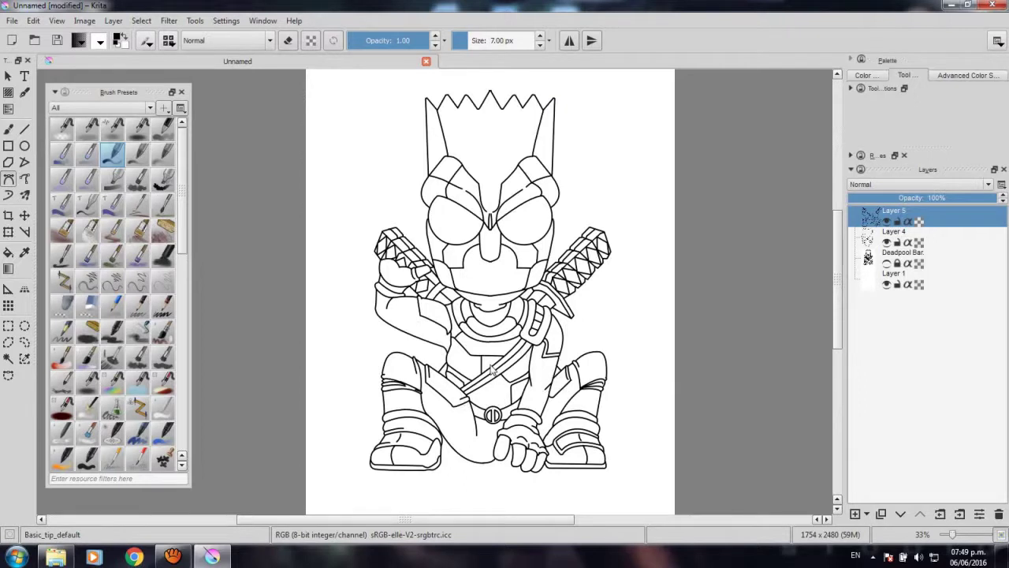
pyautogui.scroll(2, 461, 371)
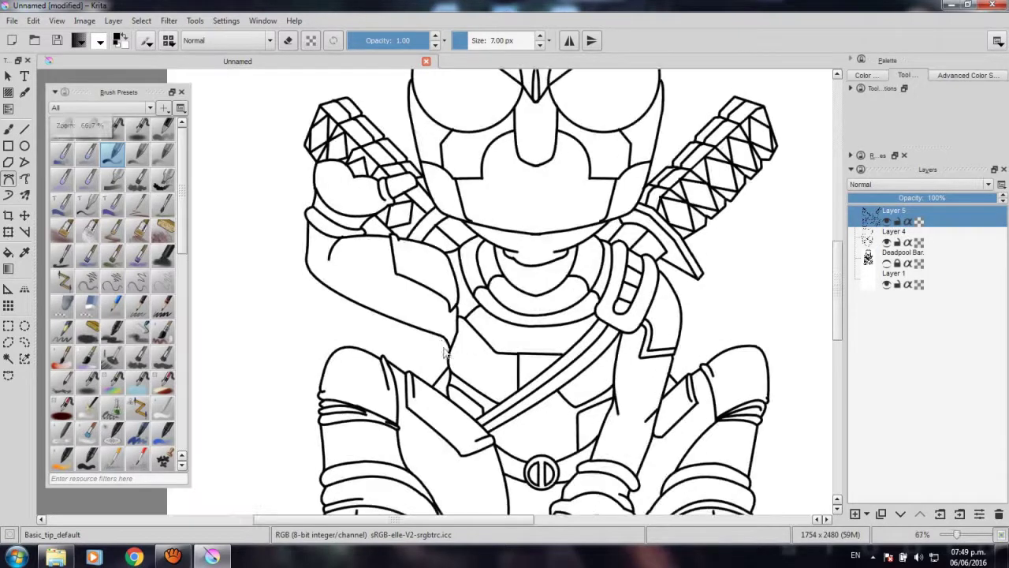
pyautogui.scroll(1, 446, 352)
pyautogui.scroll(-2, 445, 353)
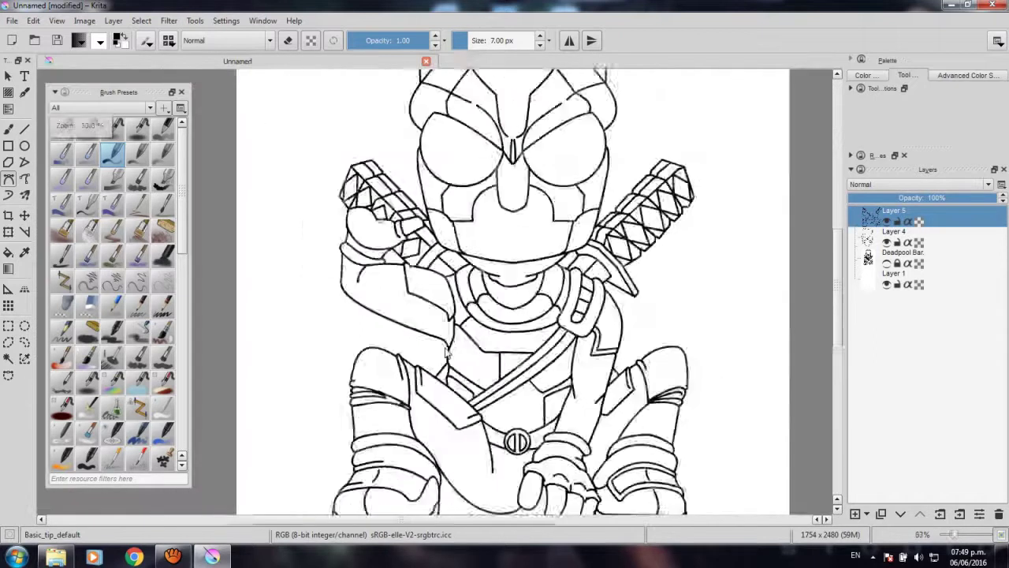
pyautogui.scroll(-1, 446, 353)
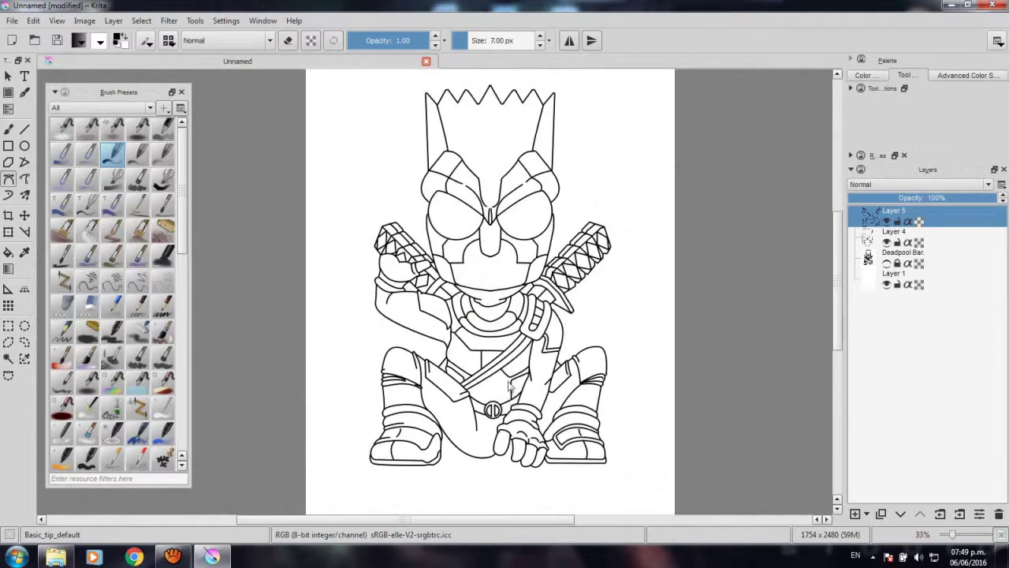
pyautogui.click(886, 264)
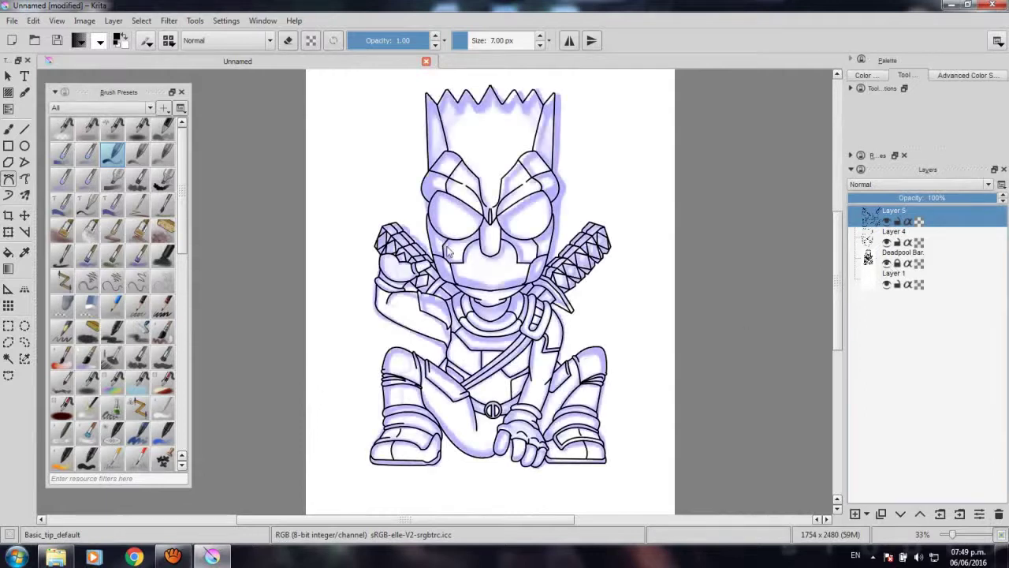
# Ink two rounded bump curves down the left katana hilt's outer edge and start a third.
pyautogui.scroll(2, 368, 217)
pyautogui.scroll(1, 371, 251)
pyautogui.scroll(1, 370, 251)
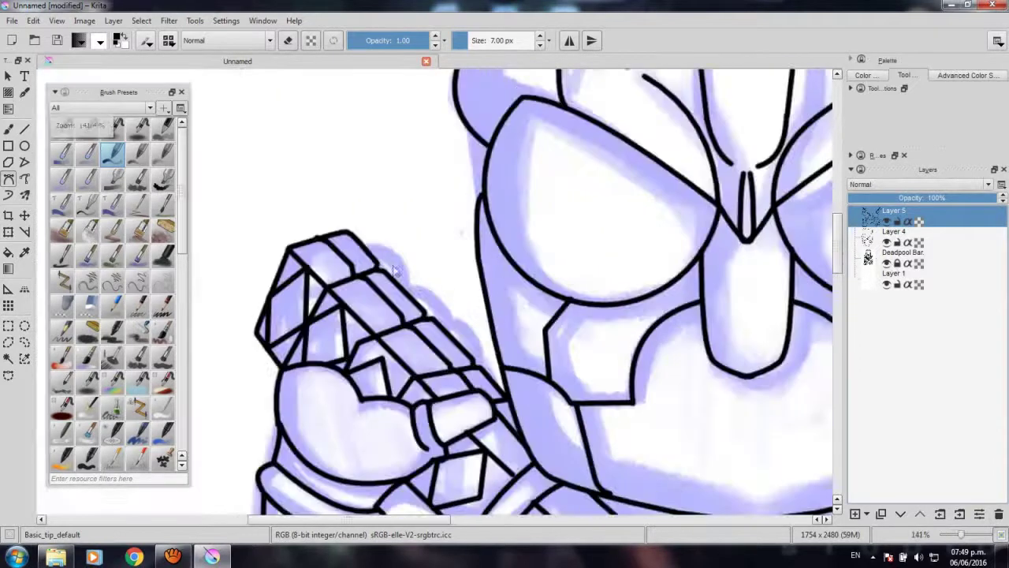
pyautogui.click(365, 247)
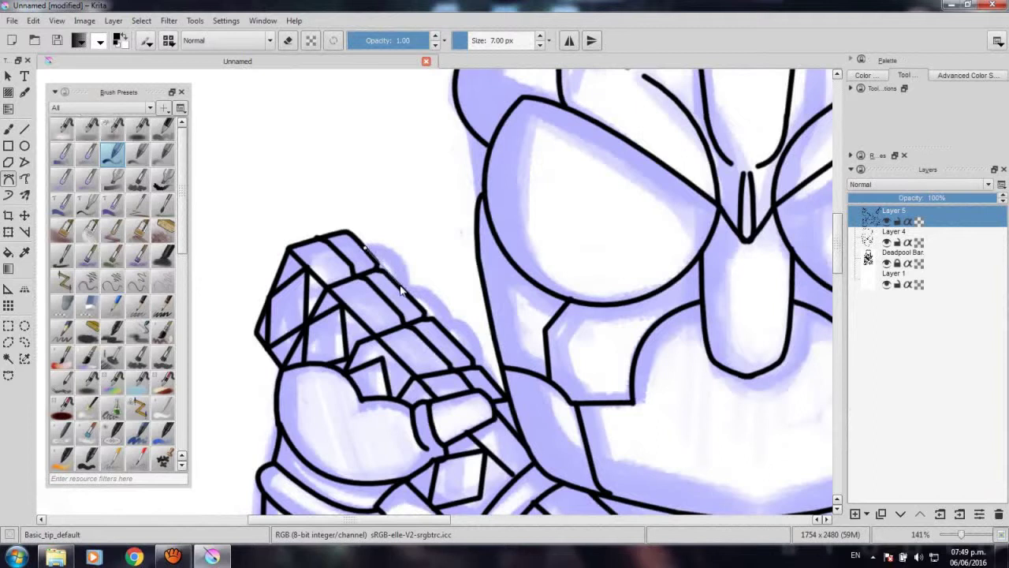
pyautogui.moveTo(398, 286)
pyautogui.mouseDown()
pyautogui.moveTo(400, 335)
pyautogui.moveTo(394, 326)
pyautogui.mouseUp()
pyautogui.press('Return')
pyautogui.click(399, 289)
pyautogui.moveTo(435, 330); pyautogui.dragTo(419, 356)
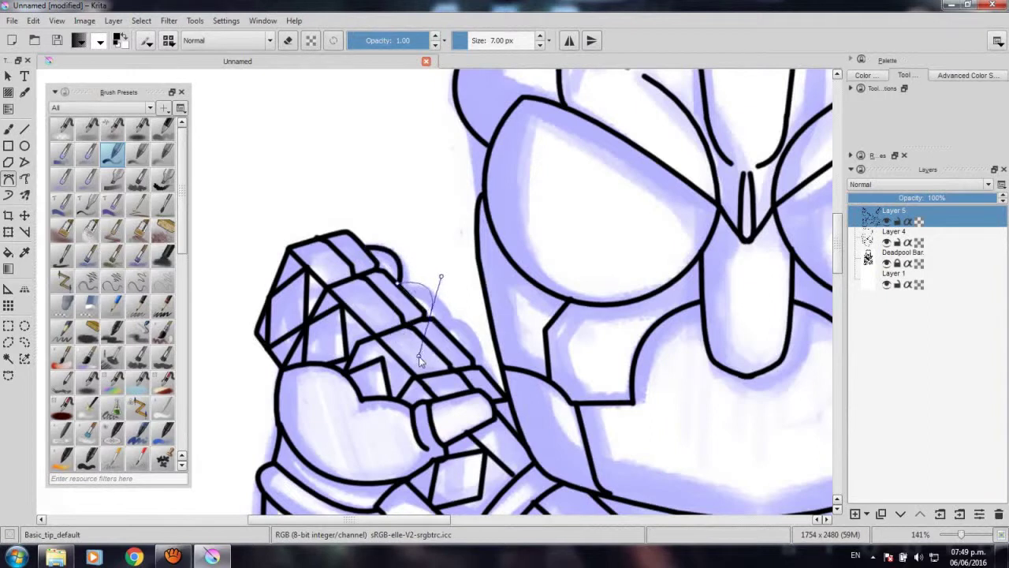
pyautogui.press('Return')
pyautogui.click(431, 318)
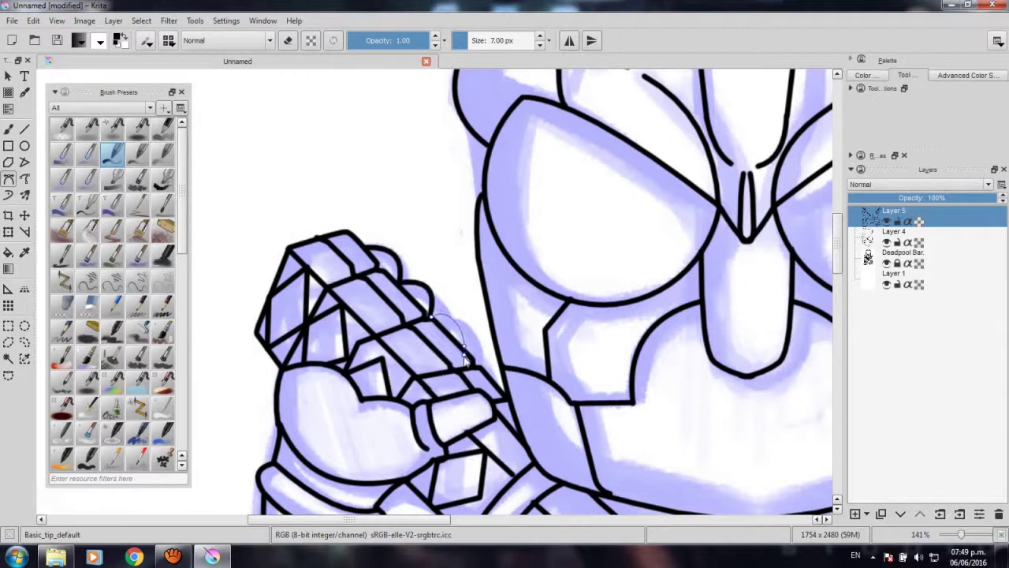
pyautogui.scroll(-2, 465, 361)
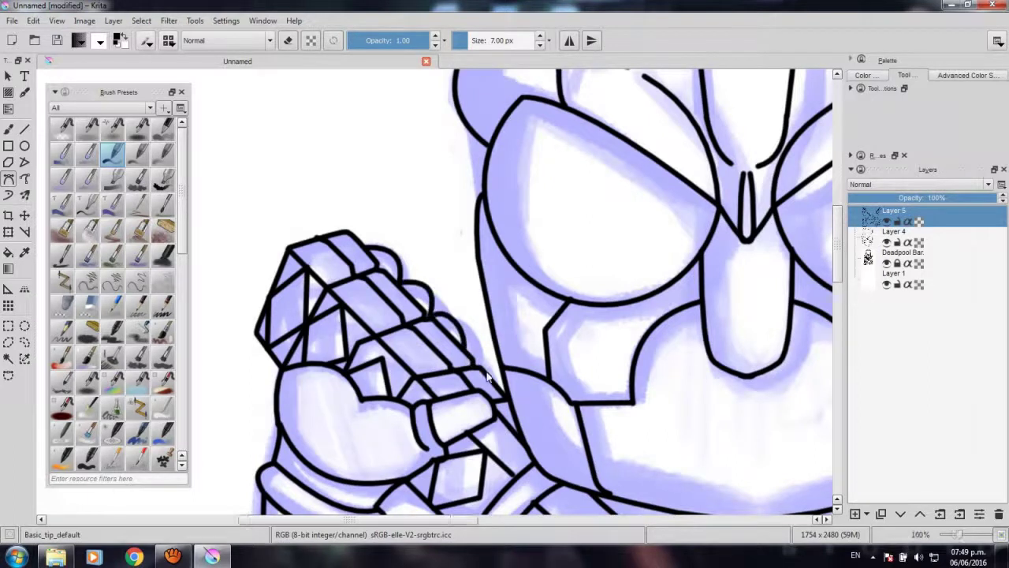
pyautogui.scroll(-3, 465, 361)
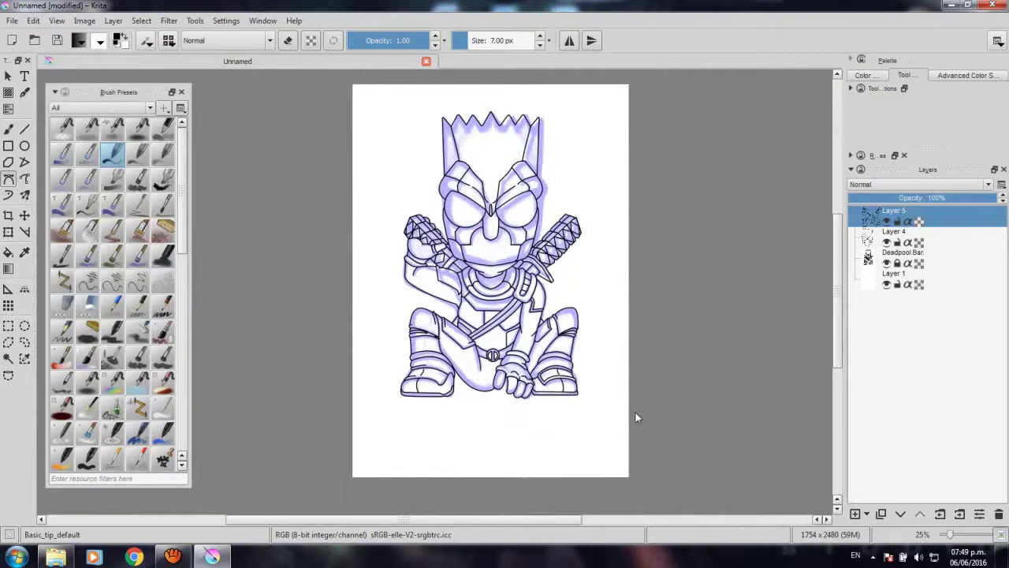
# Try a curve under the gloved fingertips, then bring the torso and legs into view.
pyautogui.scroll(2, 543, 426)
pyautogui.scroll(1, 473, 363)
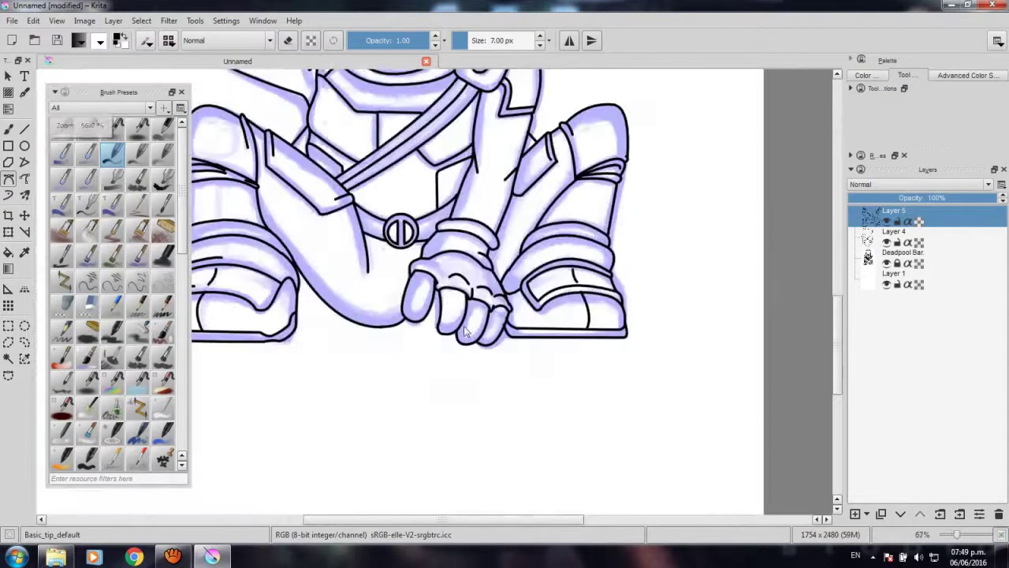
pyautogui.scroll(1, 408, 314)
pyautogui.scroll(2, 409, 313)
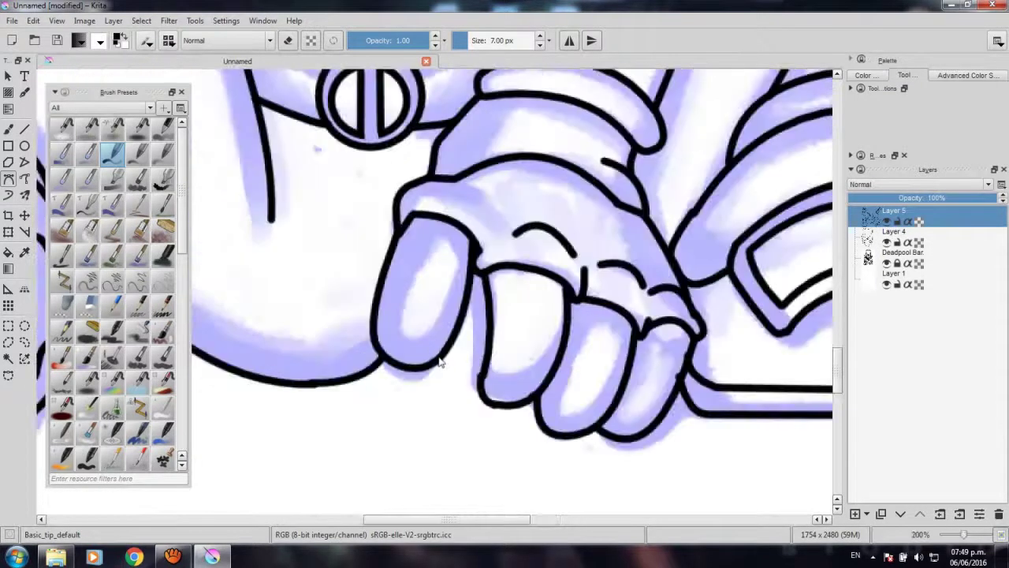
pyautogui.moveTo(442, 359); pyautogui.dragTo(505, 353)
pyautogui.scroll(-3, 505, 353)
pyautogui.scroll(-1, 515, 368)
pyautogui.scroll(-1, 545, 376)
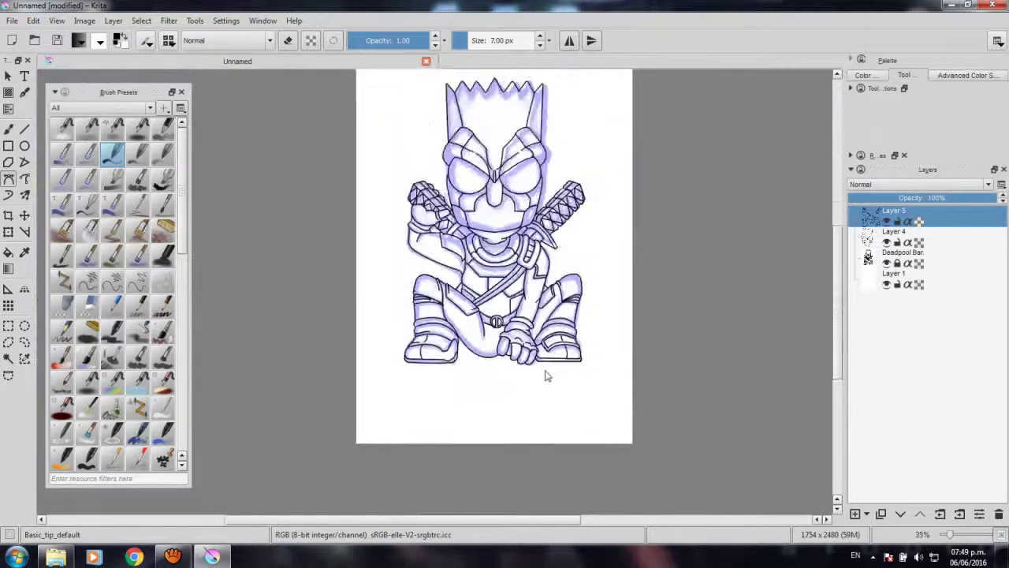
pyautogui.scroll(-2, 527, 359)
pyautogui.scroll(3, 526, 359)
pyautogui.moveTo(514, 286); pyautogui.dragTo(513, 397)
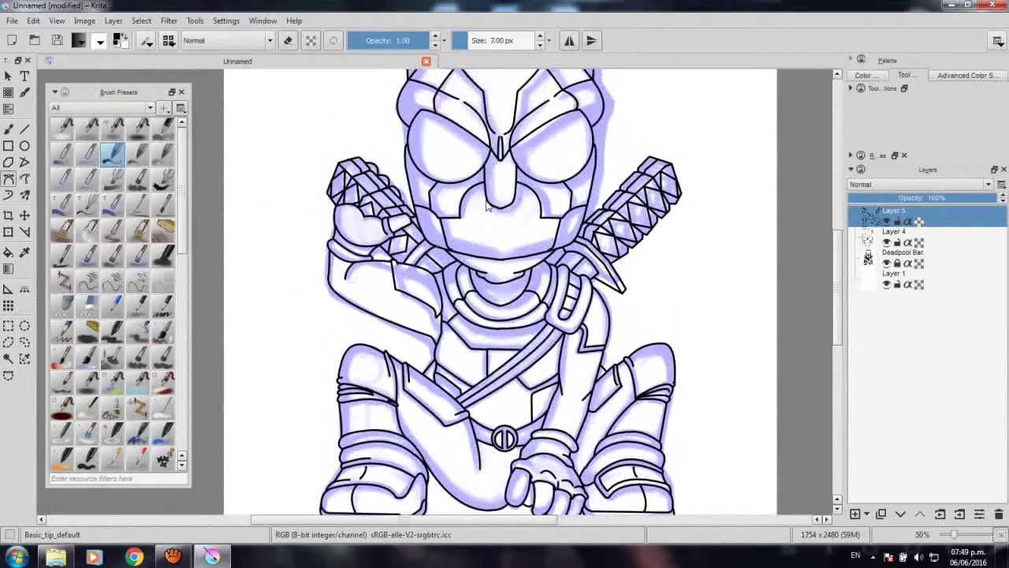
# Zoom into the eye and ink a small crease curve inside it.
pyautogui.scroll(1, 473, 181)
pyautogui.scroll(1, 450, 173)
pyautogui.scroll(1, 450, 284)
pyautogui.scroll(2, 375, 293)
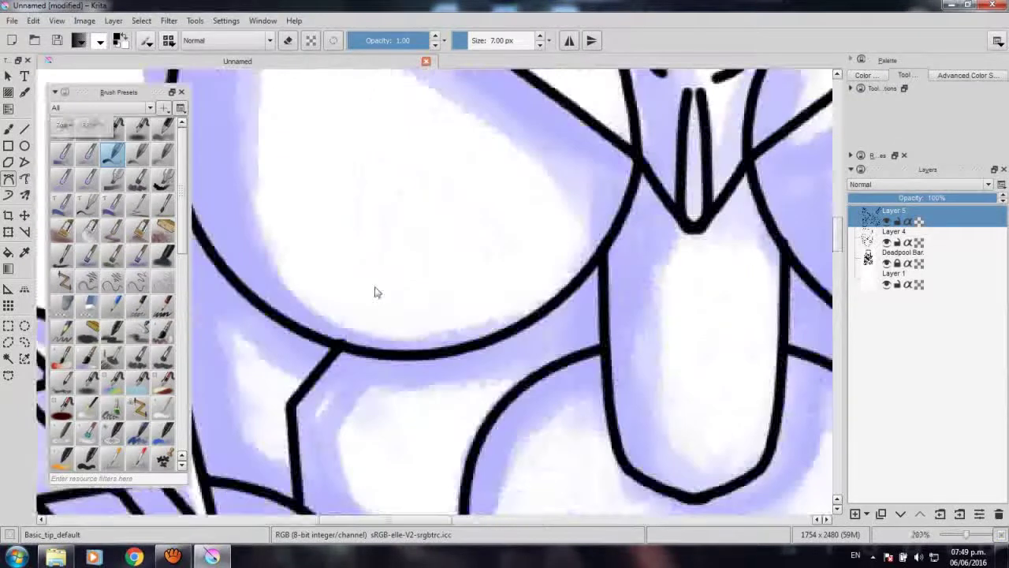
pyautogui.click(326, 291)
pyautogui.press('Return')
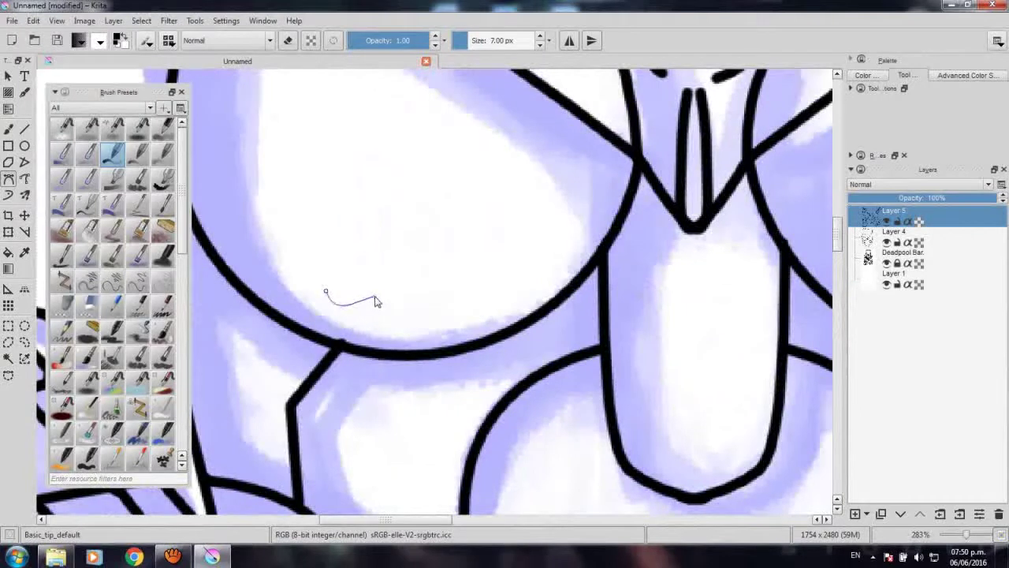
pyautogui.scroll(-1, 491, 289)
pyautogui.scroll(-1, 668, 287)
# Pan across the other eye and spiky head, zooming out to review the finished lineart.
pyautogui.moveTo(668, 286); pyautogui.dragTo(458, 279)
pyautogui.scroll(1, 458, 279)
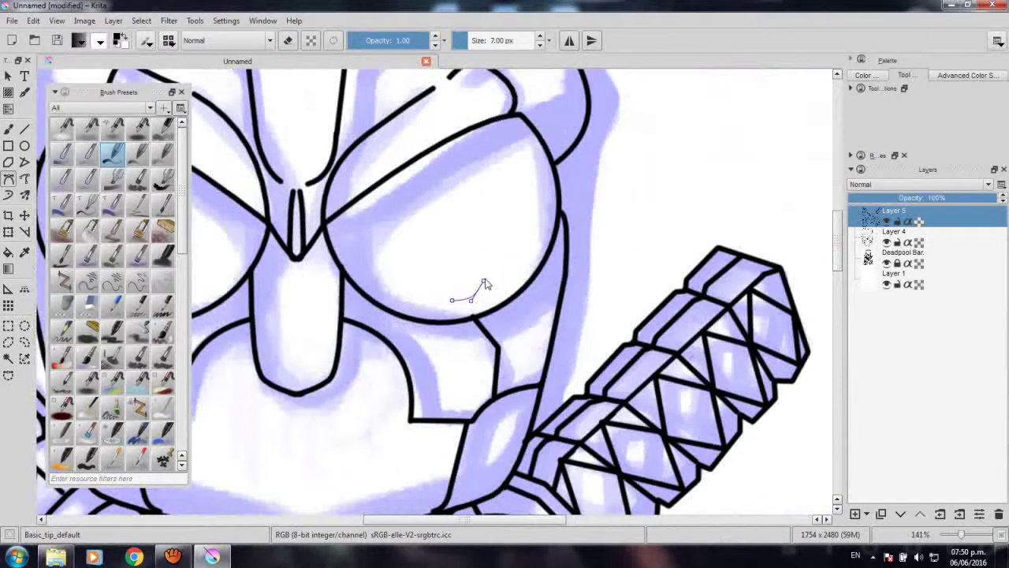
pyautogui.scroll(-3, 486, 278)
pyautogui.scroll(-1, 470, 285)
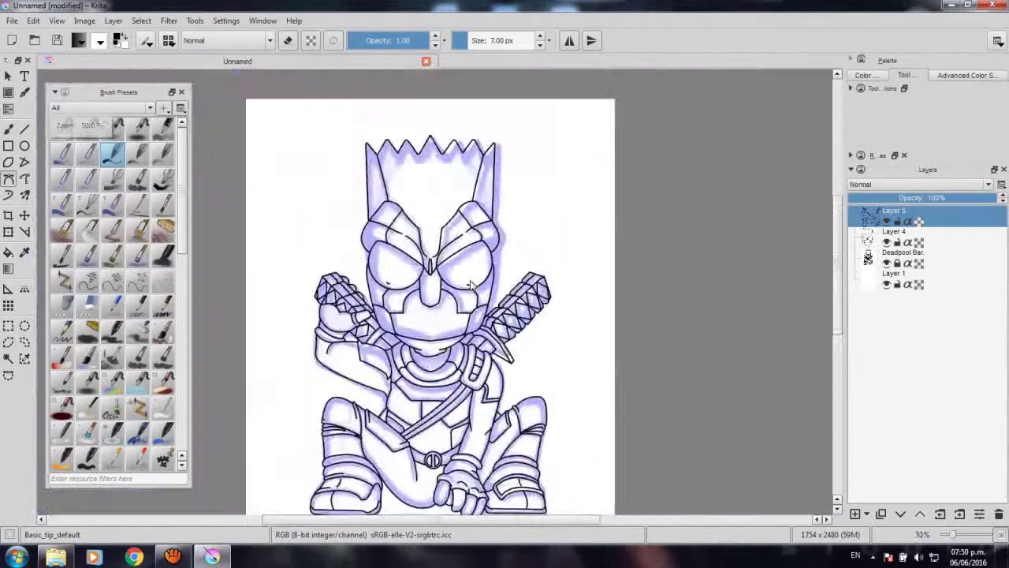
pyautogui.scroll(-1, 471, 285)
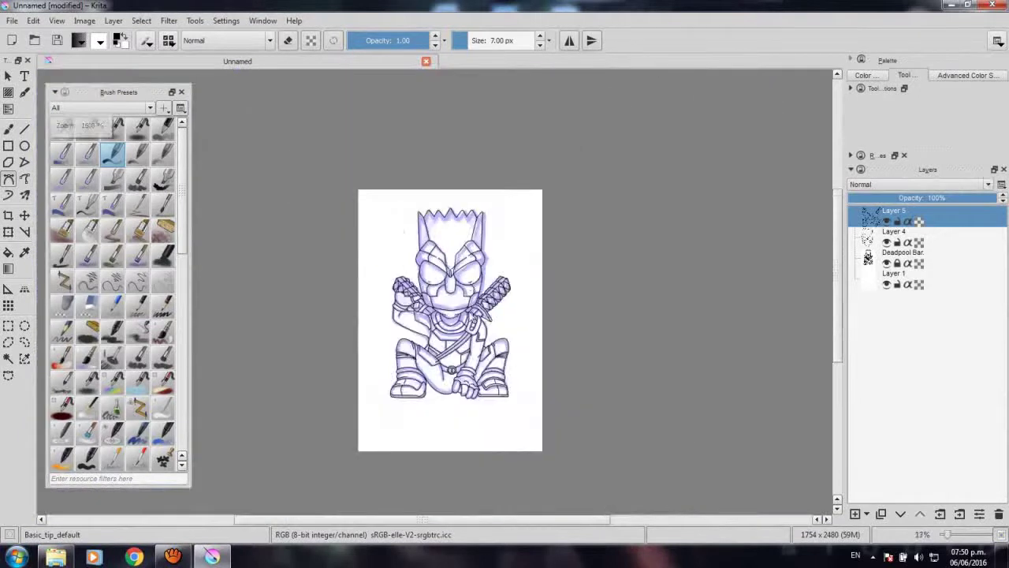
pyautogui.scroll(1, 469, 311)
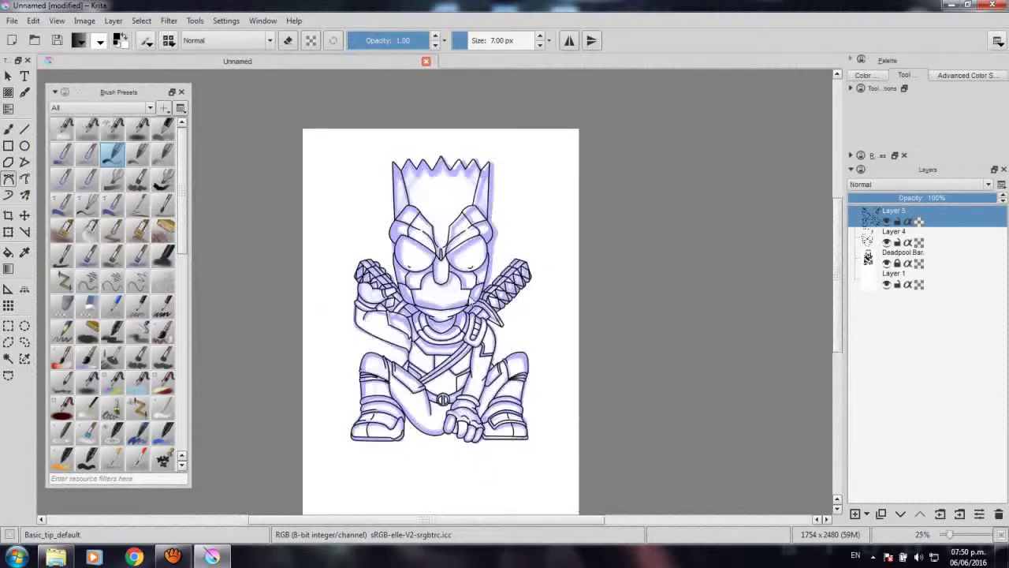
pyautogui.scroll(-1, 442, 237)
pyautogui.scroll(2, 441, 201)
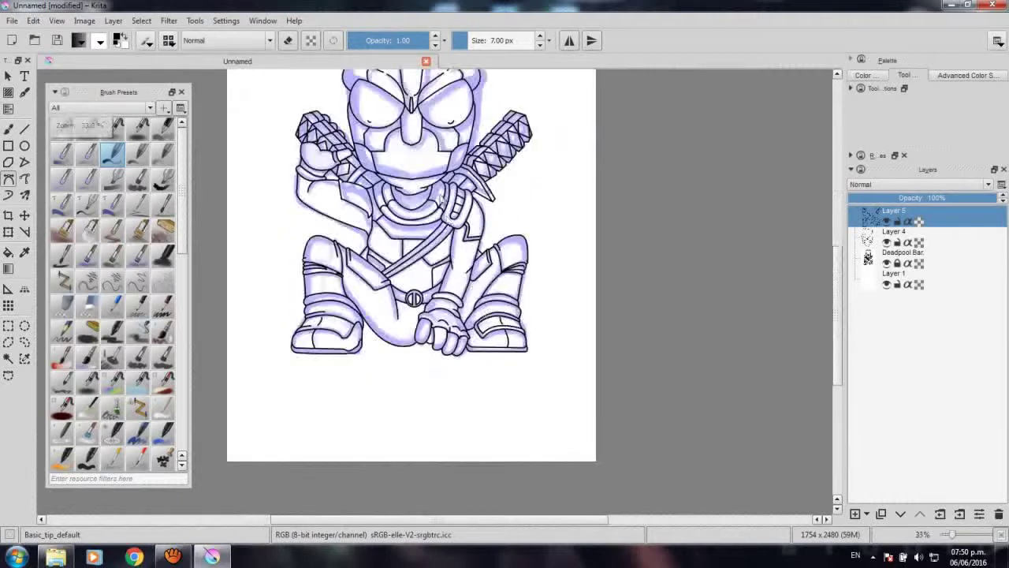
pyautogui.moveTo(439, 198); pyautogui.dragTo(486, 307)
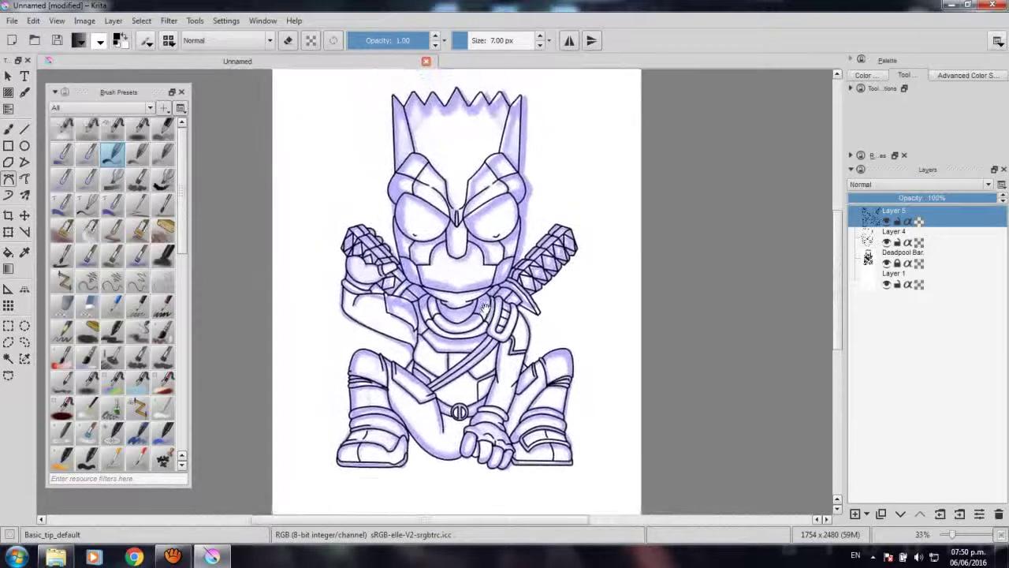
pyautogui.scroll(1, 477, 308)
pyautogui.scroll(2, 467, 308)
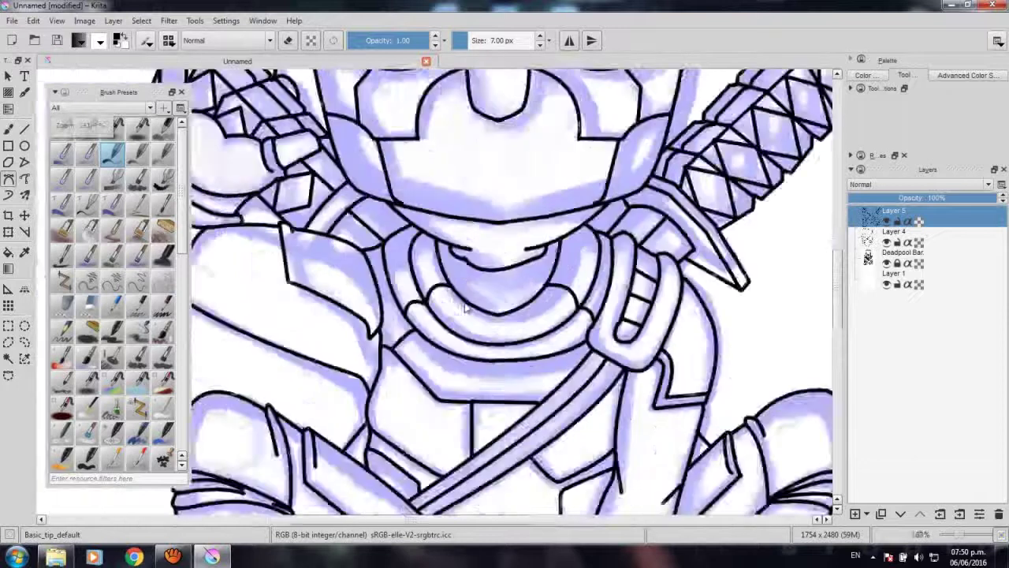
pyautogui.scroll(1, 465, 309)
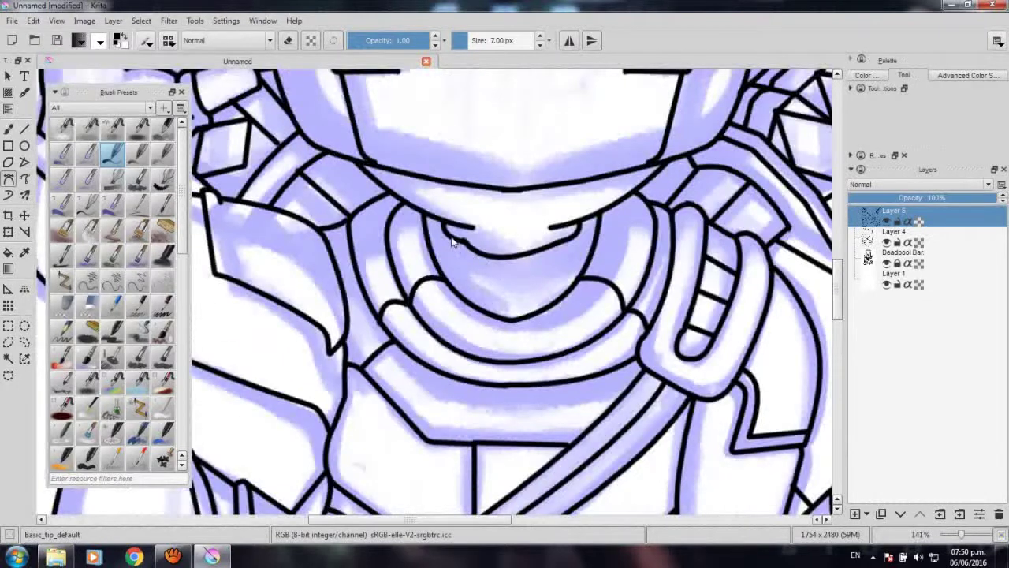
pyautogui.scroll(-1, 473, 284)
pyautogui.scroll(-1, 504, 330)
pyautogui.scroll(-1, 522, 335)
pyautogui.scroll(-1, 549, 363)
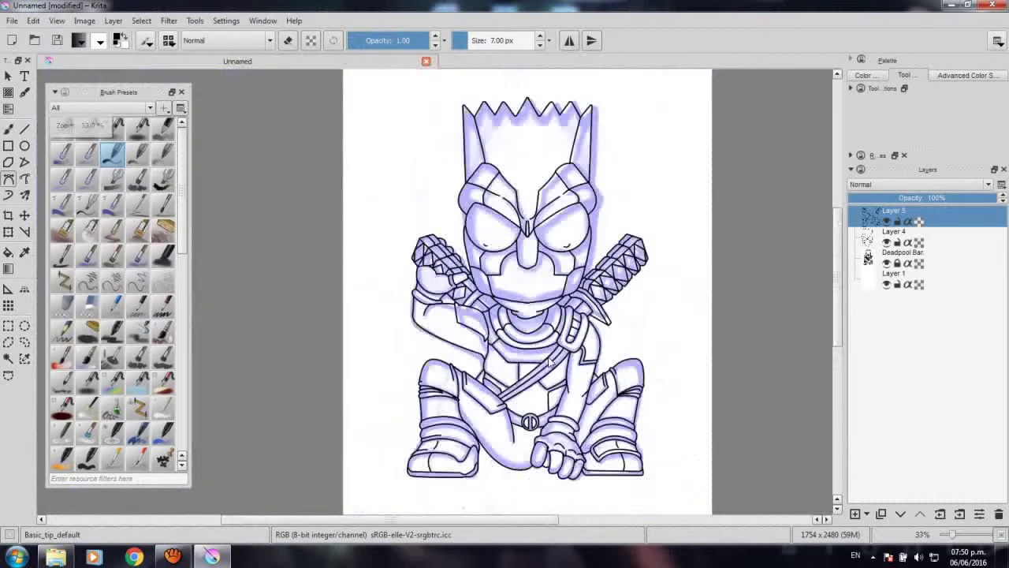
pyautogui.moveTo(549, 359); pyautogui.dragTo(521, 357)
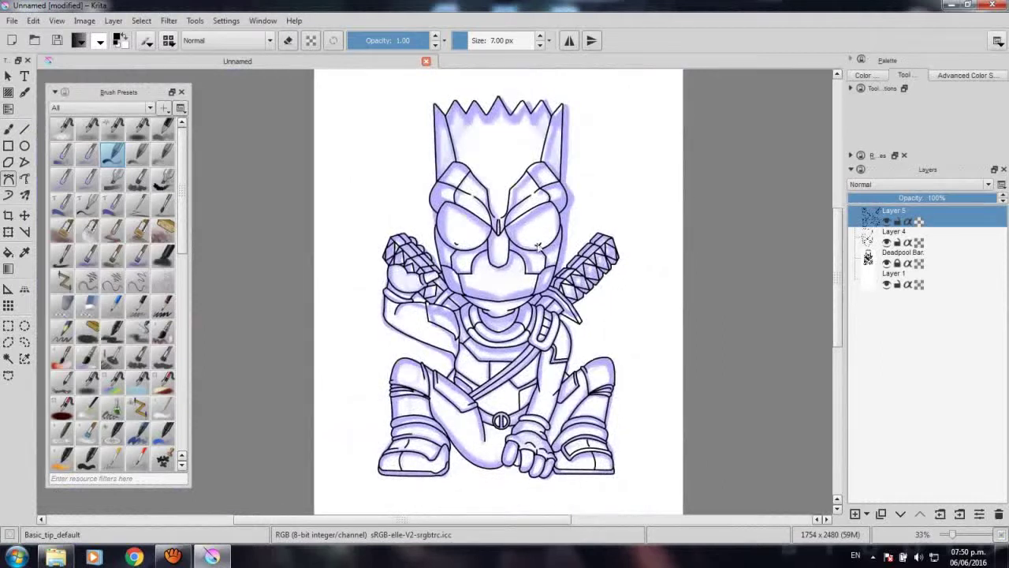